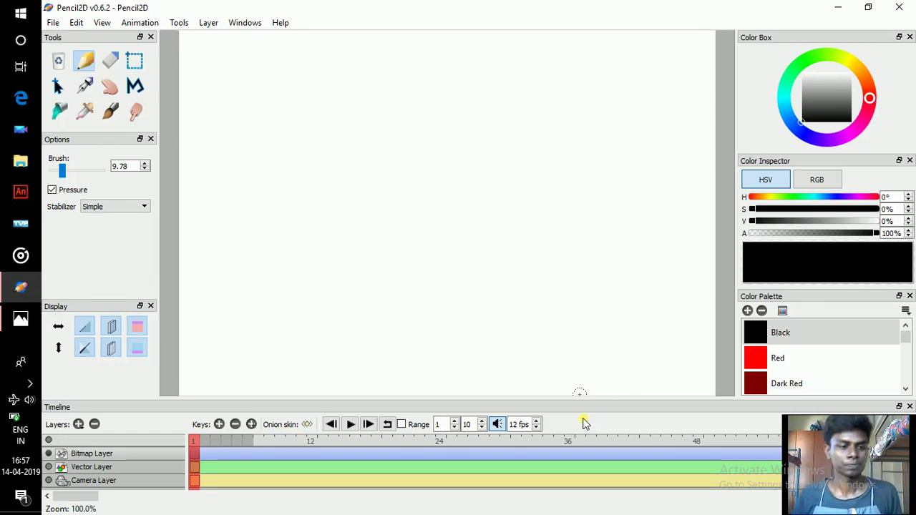
- View the Minam character turnaround reference image in Photos and close it
{"action": "left_click", "coordinate": [21, 318]}
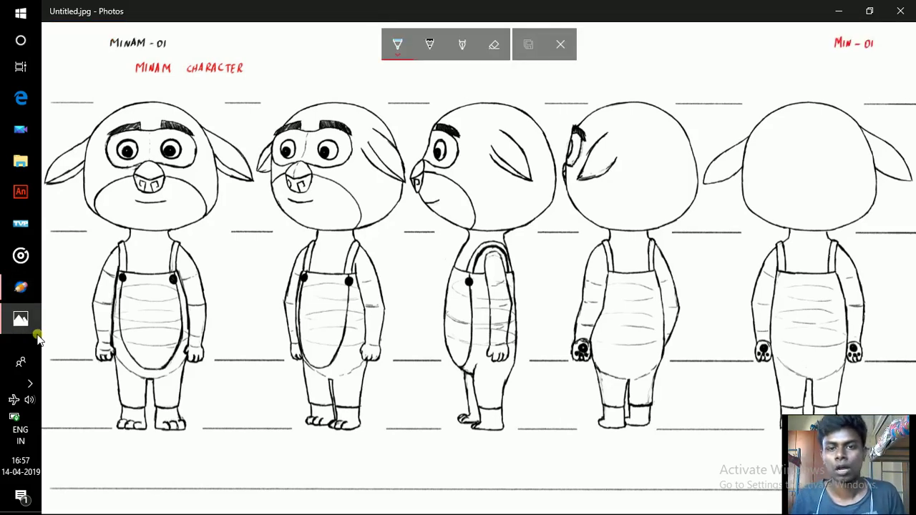
{"action": "left_click", "coordinate": [552, 30]}
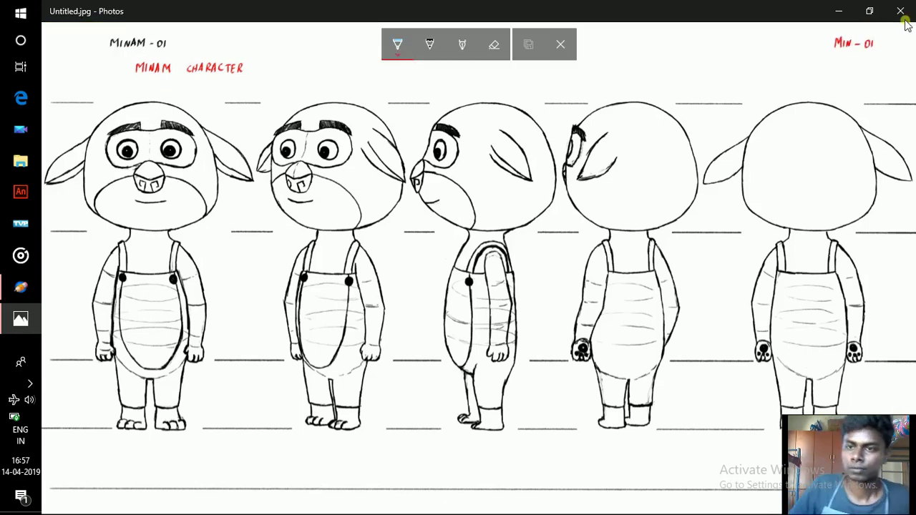
{"action": "left_click", "coordinate": [898, 13]}
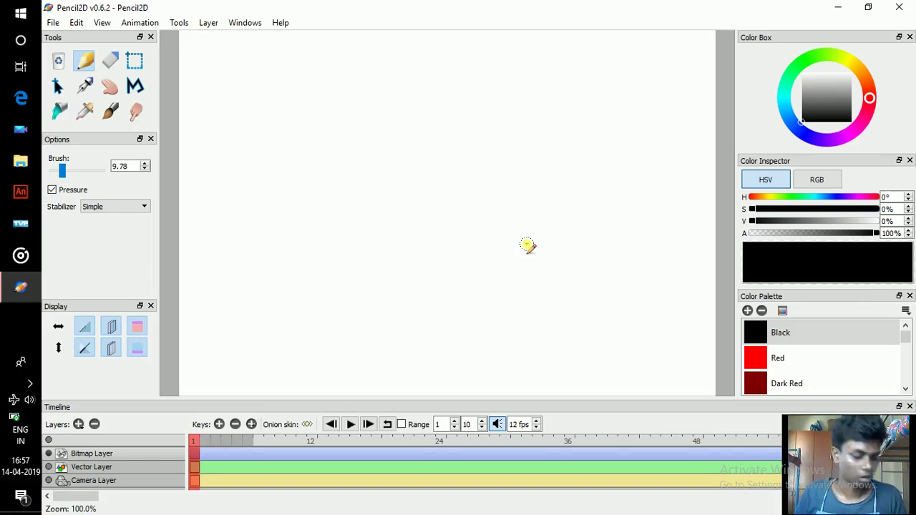
- Set the pencil brush size to 5.48, trying the line thickness with test strokes and undoing them
{"action": "scroll", "coordinate": [527, 246], "scroll_direction": "up", "scroll_amount": 1}
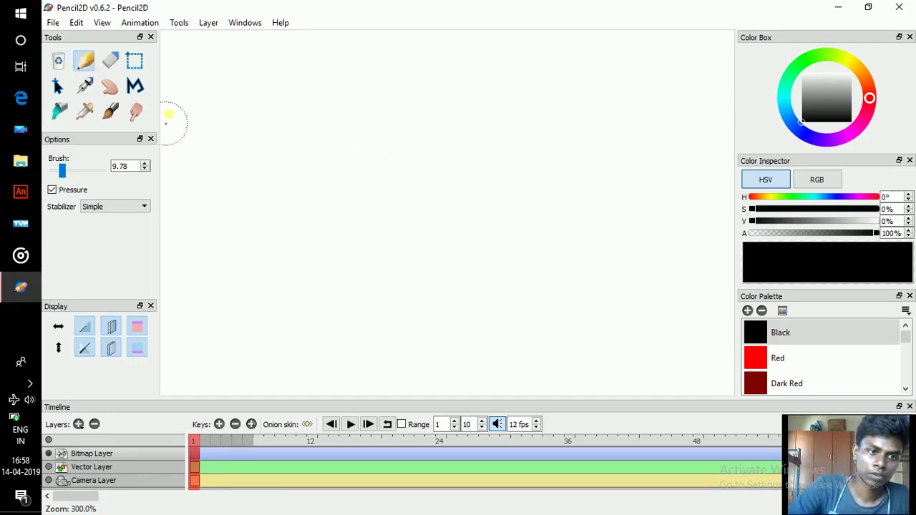
{"action": "mouse_move", "coordinate": [473, 193]}
{"action": "left_mouse_down"}
{"action": "mouse_move", "coordinate": [374, 201]}
{"action": "mouse_move", "coordinate": [419, 48]}
{"action": "mouse_move", "coordinate": [483, 189]}
{"action": "left_mouse_up"}
{"action": "key", "text": "ctrl+z"}
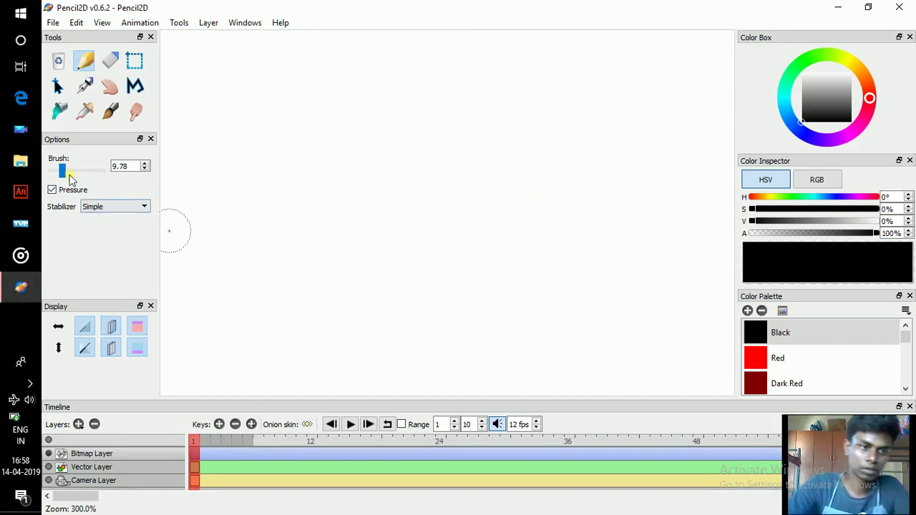
{"action": "left_click_drag", "start_coordinate": [60, 174], "coordinate": [63, 170]}
{"action": "mouse_move", "coordinate": [458, 215]}
{"action": "left_mouse_down"}
{"action": "mouse_move", "coordinate": [460, 37]}
{"action": "mouse_move", "coordinate": [420, 169]}
{"action": "left_mouse_up"}
{"action": "key", "text": "ctrl+z"}
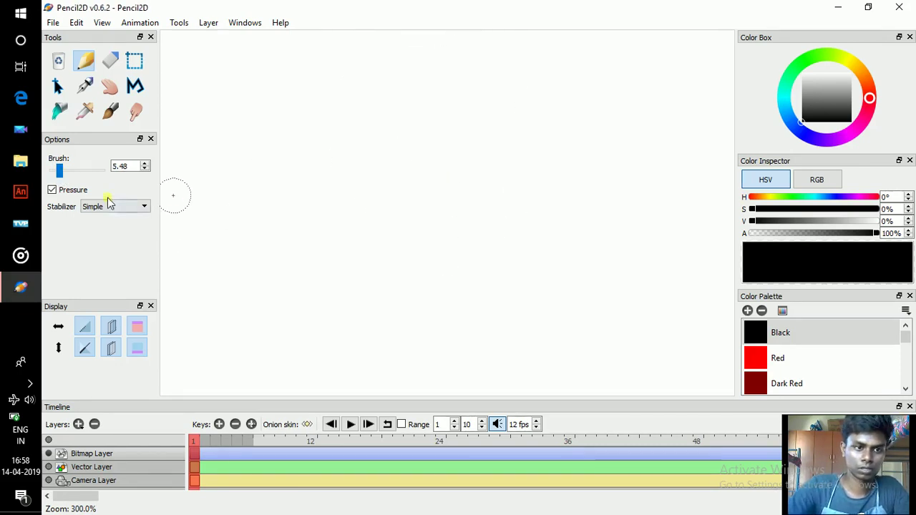
- Try another stabilizer option for the pencil with test strokes, undo them and restore Simple
{"action": "left_click", "coordinate": [113, 206]}
{"action": "left_click", "coordinate": [115, 235]}
{"action": "mouse_move", "coordinate": [494, 194]}
{"action": "left_mouse_down"}
{"action": "mouse_move", "coordinate": [520, 168]}
{"action": "mouse_move", "coordinate": [501, 197]}
{"action": "mouse_move", "coordinate": [527, 178]}
{"action": "mouse_move", "coordinate": [352, 211]}
{"action": "left_mouse_up"}
{"action": "key", "text": "ctrl+z"}
{"action": "left_click", "coordinate": [117, 206]}
{"action": "left_click", "coordinate": [128, 225]}
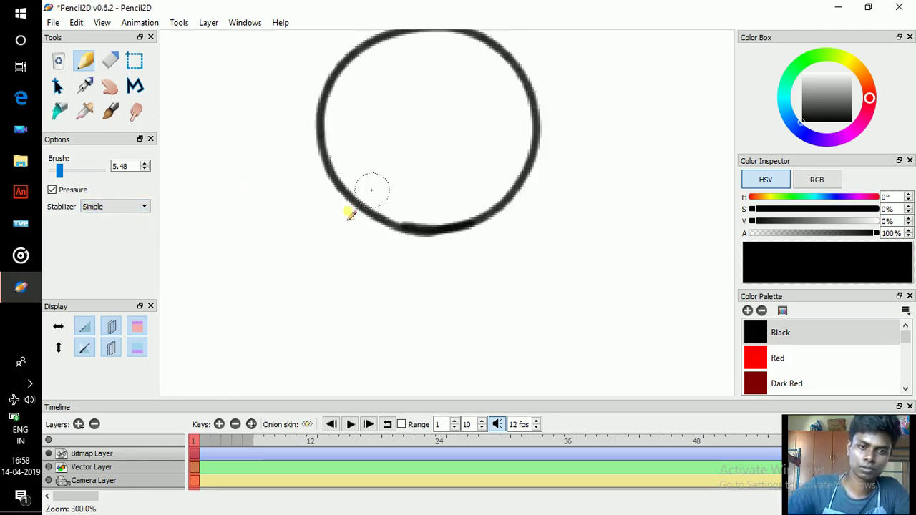
{"action": "key", "text": "ctrl+z"}
- Try drawing the head circle freehand at 150% zoom and undo the attempts
{"action": "scroll", "coordinate": [336, 229], "scroll_direction": "down", "scroll_amount": 4}
{"action": "scroll", "coordinate": [336, 230], "scroll_direction": "up", "scroll_amount": 2}
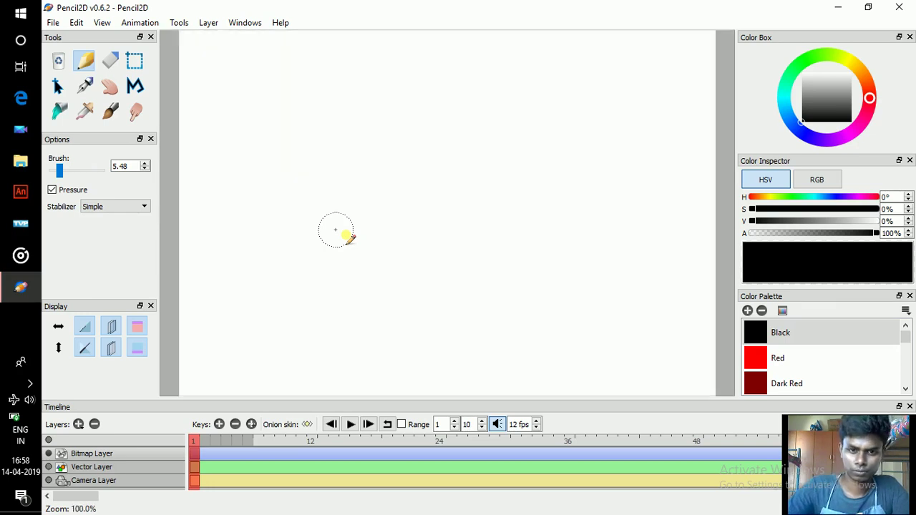
{"action": "mouse_move", "coordinate": [368, 140]}
{"action": "left_mouse_down"}
{"action": "mouse_move", "coordinate": [533, 212]}
{"action": "mouse_move", "coordinate": [519, 116]}
{"action": "left_mouse_up"}
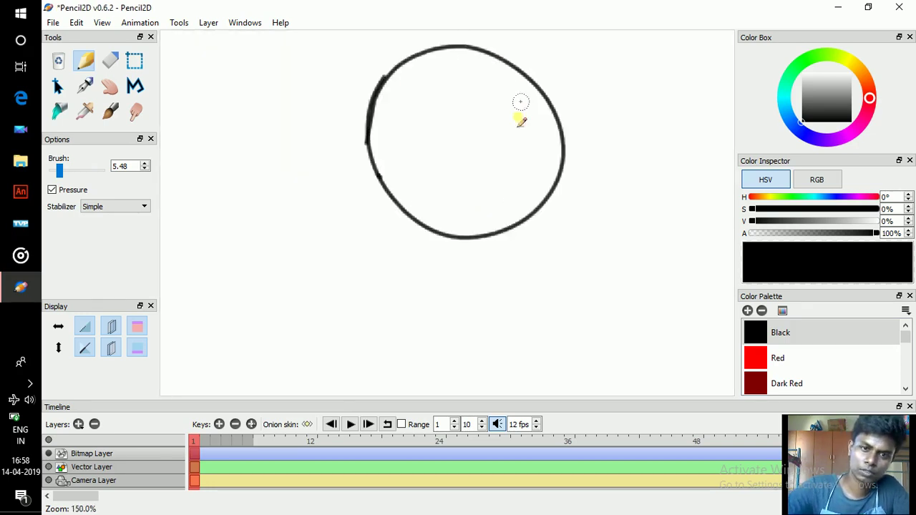
{"action": "key", "text": "ctrl+z"}
{"action": "mouse_move", "coordinate": [327, 112]}
{"action": "left_mouse_down"}
{"action": "mouse_move", "coordinate": [429, 214]}
{"action": "mouse_move", "coordinate": [333, 98]}
{"action": "left_mouse_up"}
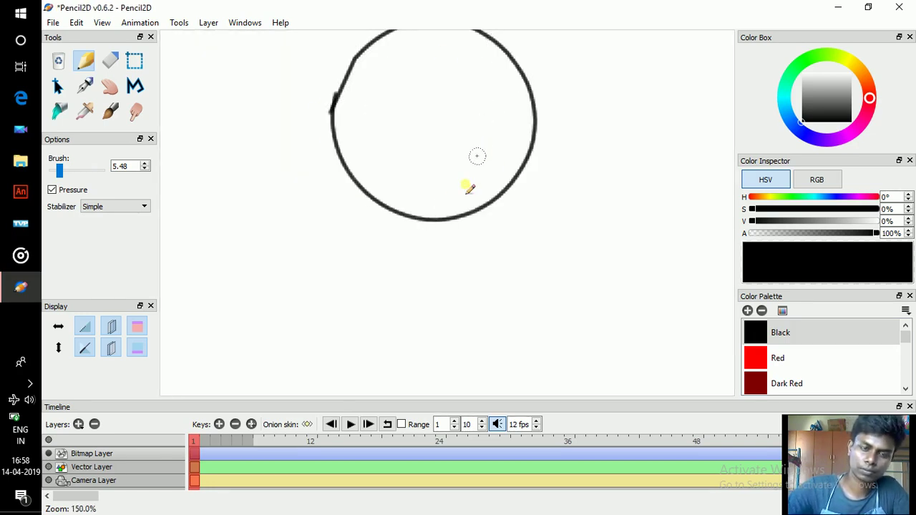
{"action": "key", "text": "ctrl+z"}
- Draw a large circle for the side-view head and a horizontal guide line across its middle
{"action": "left_click", "coordinate": [368, 256]}
{"action": "mouse_move", "coordinate": [369, 257]}
{"action": "left_mouse_down"}
{"action": "mouse_move", "coordinate": [490, 246]}
{"action": "mouse_move", "coordinate": [337, 206]}
{"action": "mouse_move", "coordinate": [391, 264]}
{"action": "mouse_move", "coordinate": [418, 268]}
{"action": "left_mouse_up"}
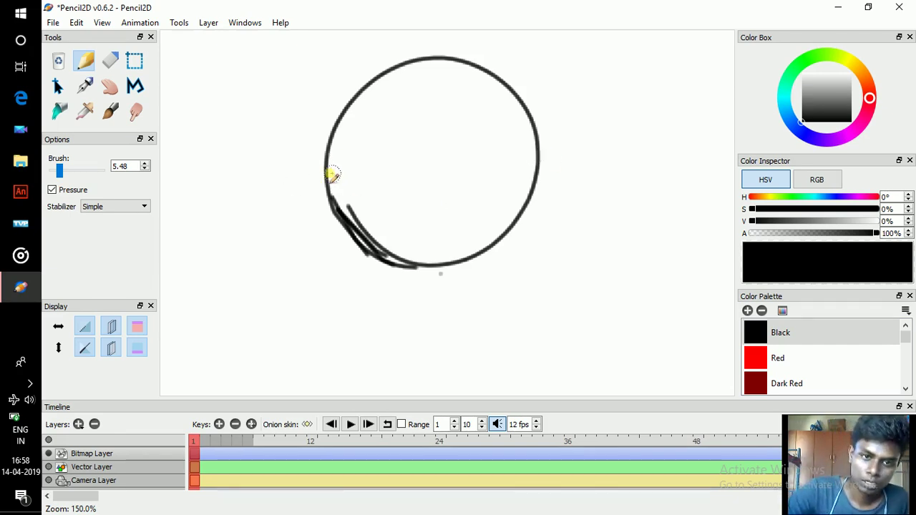
{"action": "left_click_drag", "start_coordinate": [324, 173], "coordinate": [533, 172]}
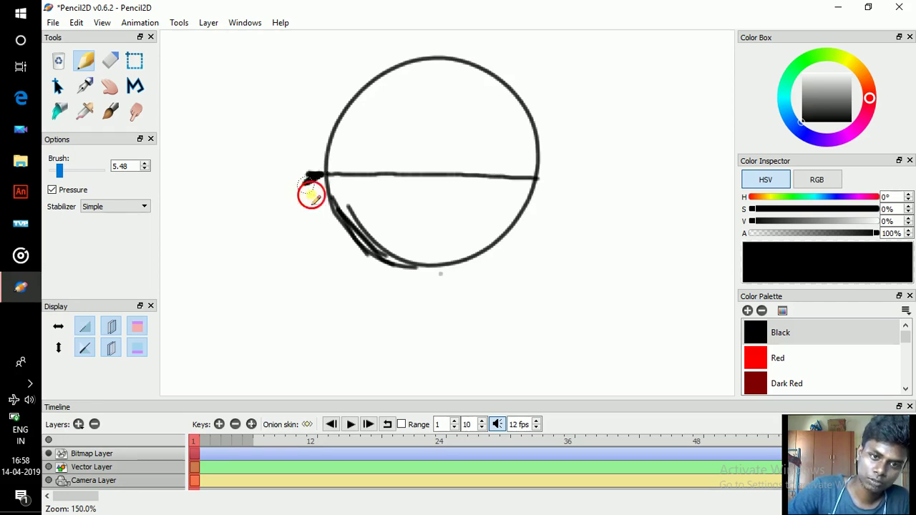
- Draw the rounded nose where the guide line meets the face and mark the chin position on the circle's base
{"action": "mouse_move", "coordinate": [310, 192]}
{"action": "left_mouse_down"}
{"action": "mouse_move", "coordinate": [320, 200]}
{"action": "mouse_move", "coordinate": [309, 178]}
{"action": "mouse_move", "coordinate": [321, 193]}
{"action": "mouse_move", "coordinate": [318, 170]}
{"action": "left_mouse_up"}
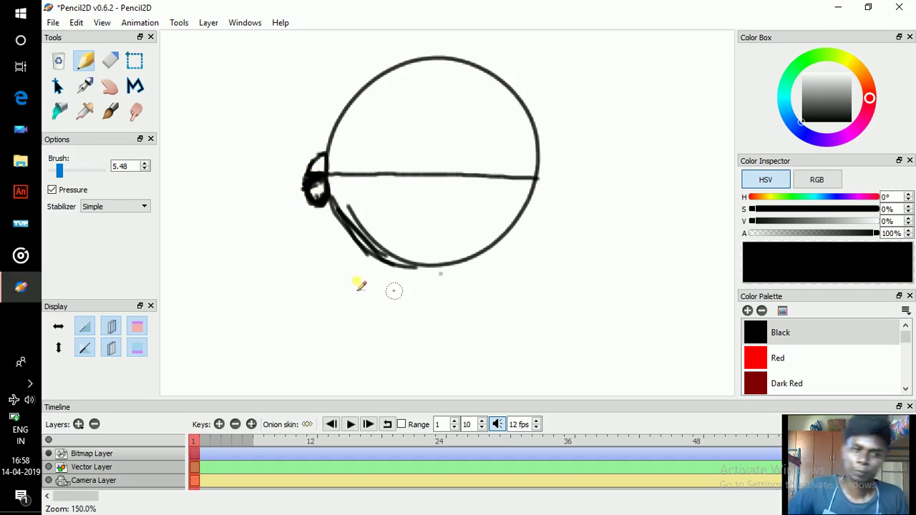
{"action": "mouse_move", "coordinate": [327, 155]}
{"action": "left_mouse_down"}
{"action": "mouse_move", "coordinate": [331, 171]}
{"action": "mouse_move", "coordinate": [322, 179]}
{"action": "left_mouse_up"}
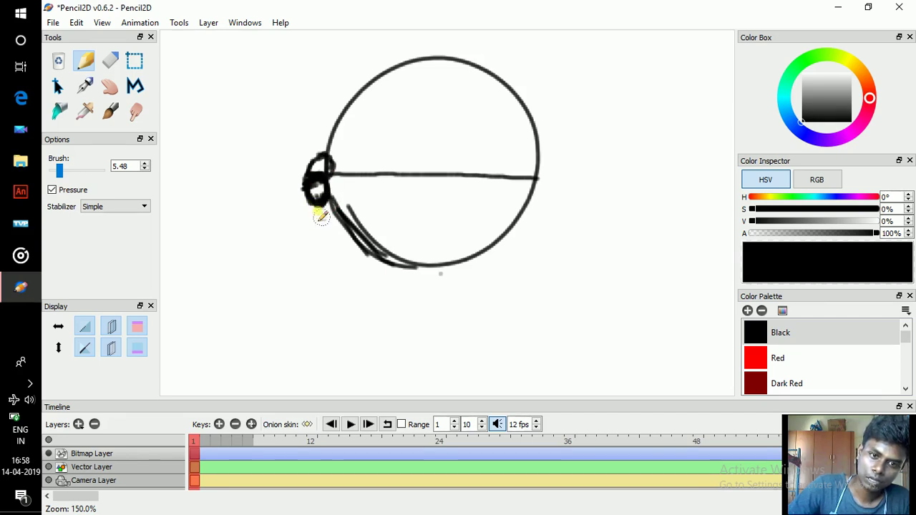
{"action": "left_click", "coordinate": [425, 266]}
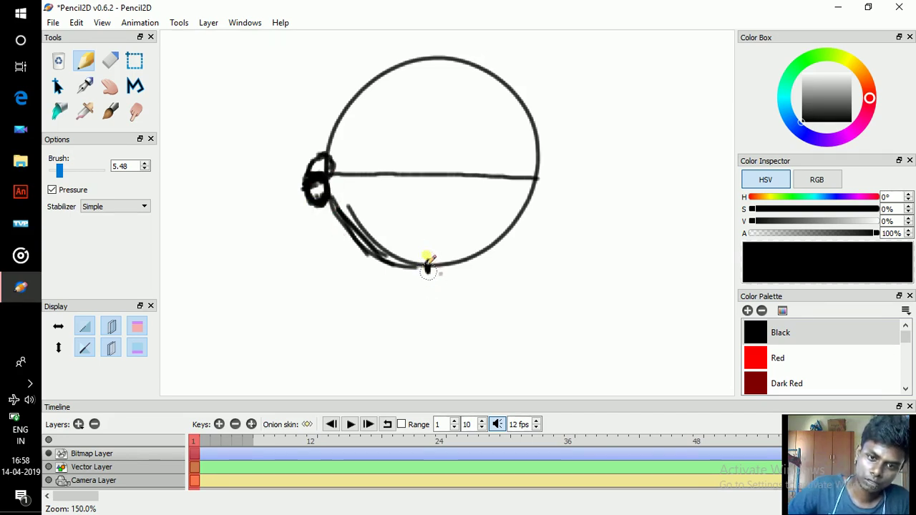
- Sketch the jaw line from the nose to the chin mark and add the smile and curved muzzle edge
{"action": "mouse_move", "coordinate": [312, 206]}
{"action": "left_mouse_down"}
{"action": "mouse_move", "coordinate": [374, 261]}
{"action": "mouse_move", "coordinate": [431, 272]}
{"action": "left_mouse_up"}
{"action": "mouse_move", "coordinate": [313, 207]}
{"action": "left_mouse_down"}
{"action": "mouse_move", "coordinate": [389, 268]}
{"action": "mouse_move", "coordinate": [439, 272]}
{"action": "left_mouse_up"}
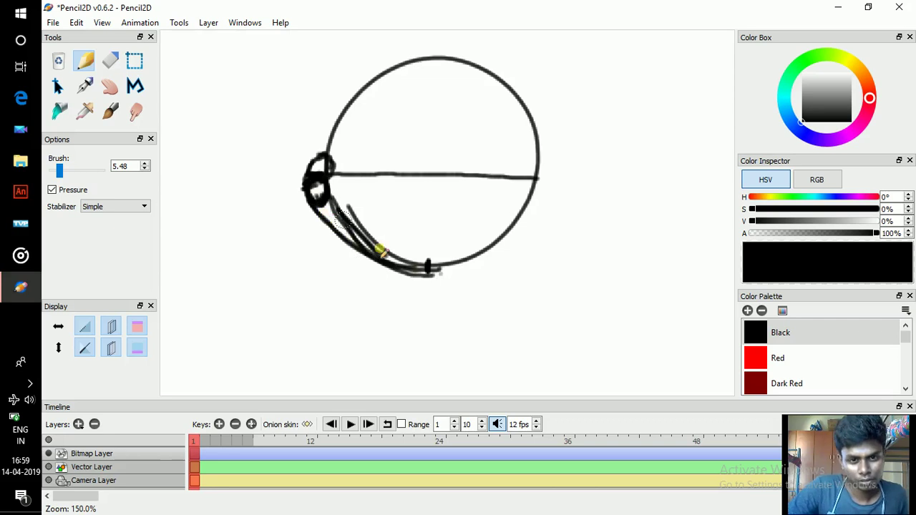
{"action": "left_click_drag", "start_coordinate": [344, 240], "coordinate": [377, 220]}
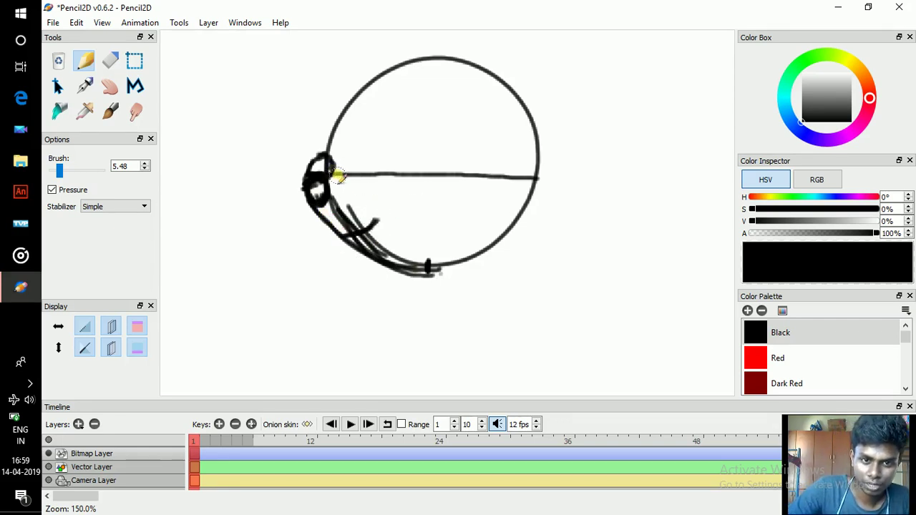
{"action": "mouse_move", "coordinate": [336, 175]}
{"action": "left_mouse_down"}
{"action": "mouse_move", "coordinate": [426, 202]}
{"action": "mouse_move", "coordinate": [445, 227]}
{"action": "mouse_move", "coordinate": [351, 175]}
{"action": "mouse_move", "coordinate": [420, 203]}
{"action": "mouse_move", "coordinate": [382, 179]}
{"action": "mouse_move", "coordinate": [408, 190]}
{"action": "mouse_move", "coordinate": [463, 261]}
{"action": "mouse_move", "coordinate": [450, 233]}
{"action": "mouse_move", "coordinate": [463, 260]}
{"action": "mouse_move", "coordinate": [460, 267]}
{"action": "mouse_move", "coordinate": [457, 250]}
{"action": "mouse_move", "coordinate": [432, 270]}
{"action": "mouse_move", "coordinate": [469, 263]}
{"action": "left_mouse_up"}
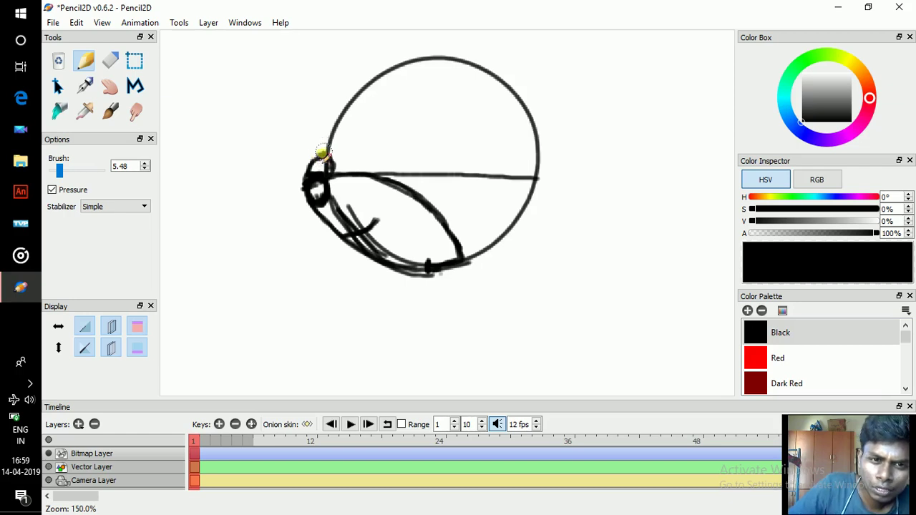
- Darken the forehead contour above the nose and draw the eye with its filled pupil and thick eyebrow
{"action": "mouse_move", "coordinate": [321, 153]}
{"action": "left_mouse_down"}
{"action": "mouse_move", "coordinate": [341, 102]}
{"action": "mouse_move", "coordinate": [326, 154]}
{"action": "mouse_move", "coordinate": [359, 90]}
{"action": "mouse_move", "coordinate": [332, 138]}
{"action": "mouse_move", "coordinate": [387, 81]}
{"action": "mouse_move", "coordinate": [336, 130]}
{"action": "mouse_move", "coordinate": [351, 106]}
{"action": "mouse_move", "coordinate": [399, 65]}
{"action": "mouse_move", "coordinate": [450, 57]}
{"action": "left_mouse_up"}
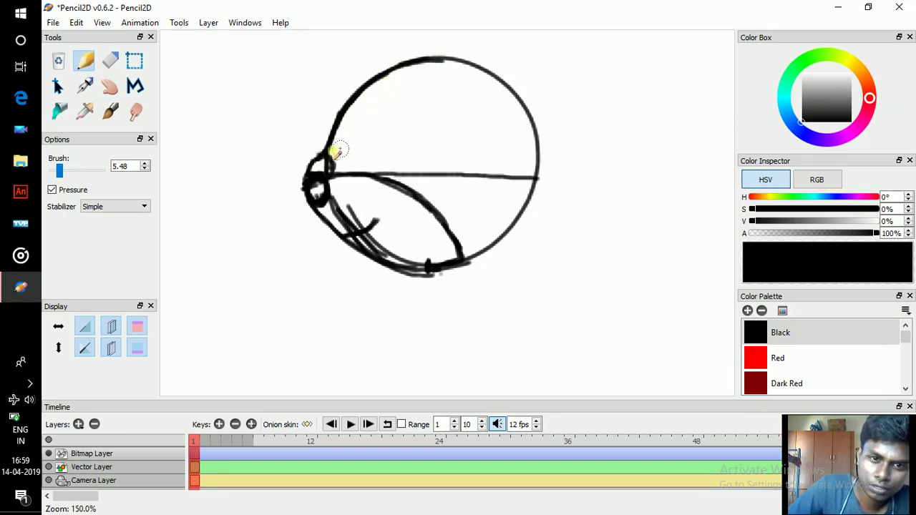
{"action": "left_click_drag", "start_coordinate": [329, 149], "coordinate": [369, 140]}
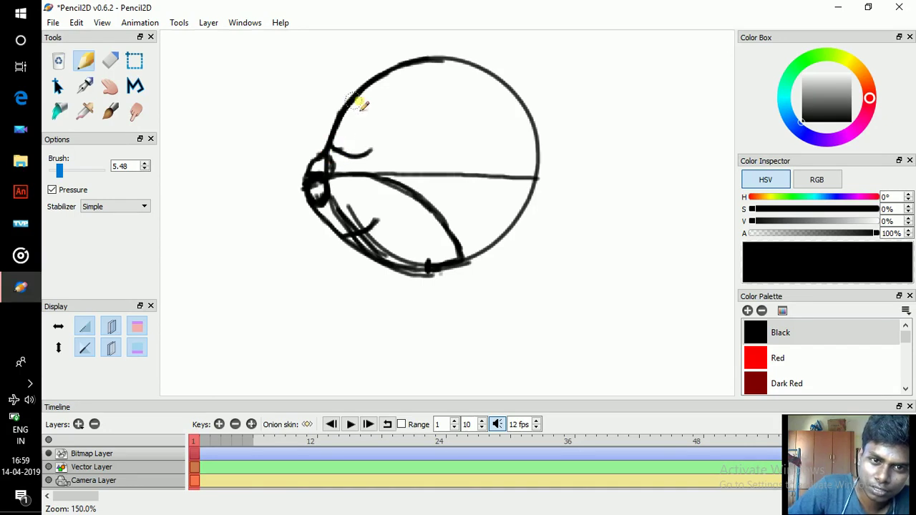
{"action": "mouse_move", "coordinate": [357, 104]}
{"action": "left_mouse_down"}
{"action": "mouse_move", "coordinate": [378, 110]}
{"action": "mouse_move", "coordinate": [367, 156]}
{"action": "mouse_move", "coordinate": [384, 133]}
{"action": "mouse_move", "coordinate": [353, 123]}
{"action": "mouse_move", "coordinate": [341, 143]}
{"action": "mouse_move", "coordinate": [368, 138]}
{"action": "mouse_move", "coordinate": [343, 117]}
{"action": "mouse_move", "coordinate": [348, 145]}
{"action": "mouse_move", "coordinate": [362, 123]}
{"action": "left_mouse_up"}
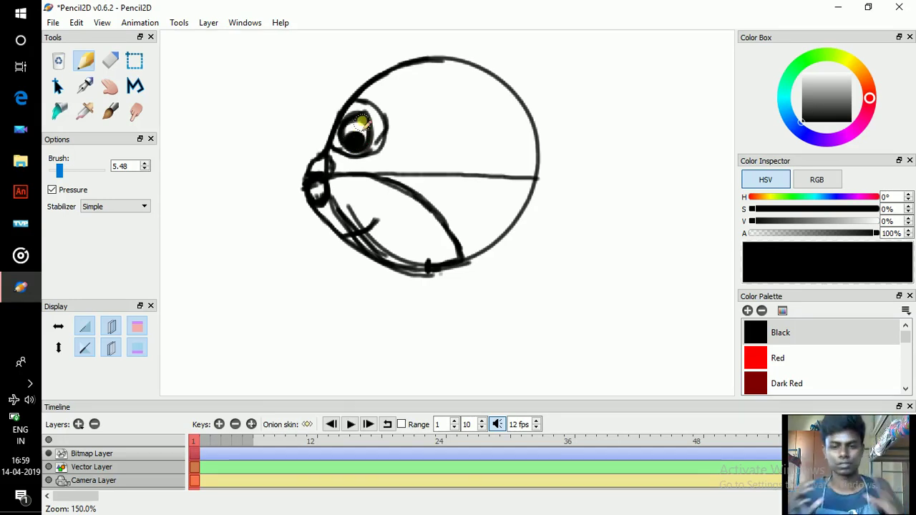
{"action": "mouse_move", "coordinate": [358, 92]}
{"action": "left_mouse_down"}
{"action": "mouse_move", "coordinate": [396, 112]}
{"action": "mouse_move", "coordinate": [360, 97]}
{"action": "mouse_move", "coordinate": [391, 108]}
{"action": "mouse_move", "coordinate": [392, 100]}
{"action": "mouse_move", "coordinate": [391, 124]}
{"action": "mouse_move", "coordinate": [395, 102]}
{"action": "mouse_move", "coordinate": [395, 132]}
{"action": "left_mouse_up"}
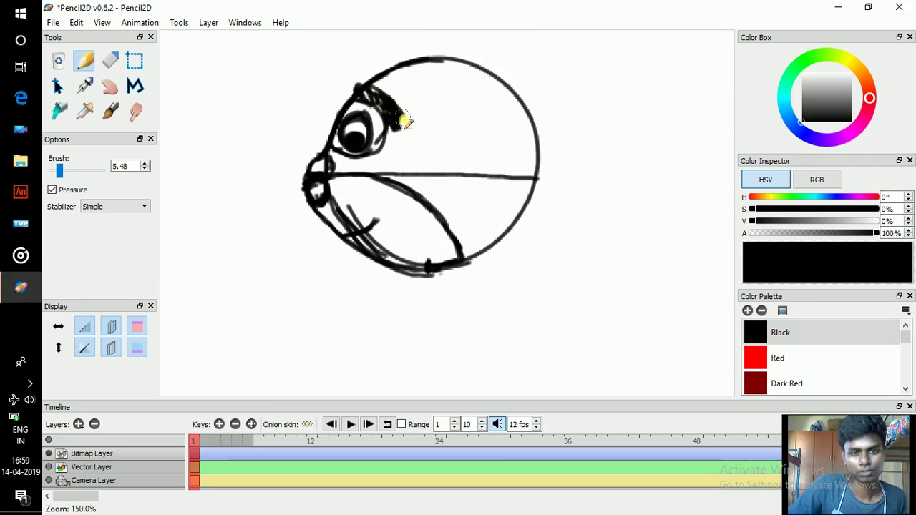
- Erase the excess strokes beneath the nose and redraw the upper jaw contour with the pencil
{"action": "left_click_drag", "start_coordinate": [314, 205], "coordinate": [332, 222]}
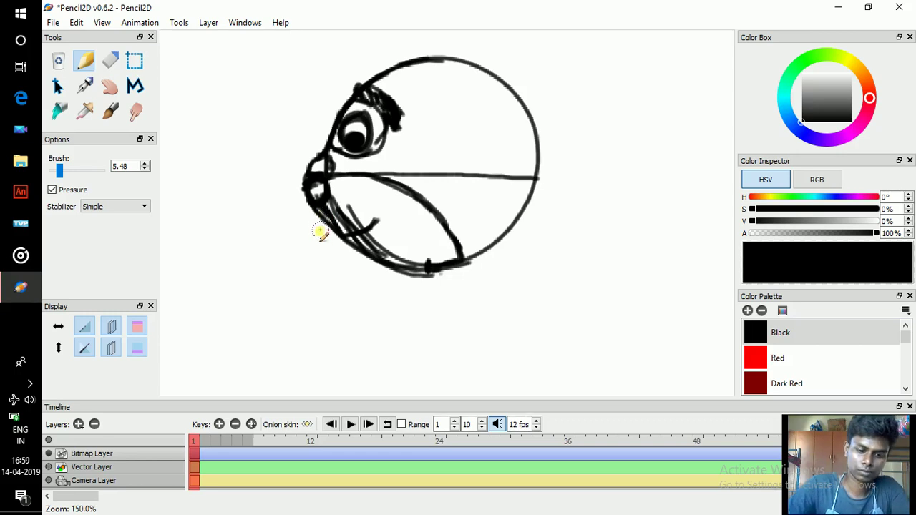
{"action": "key", "text": "r"}
{"action": "key", "text": "z"}
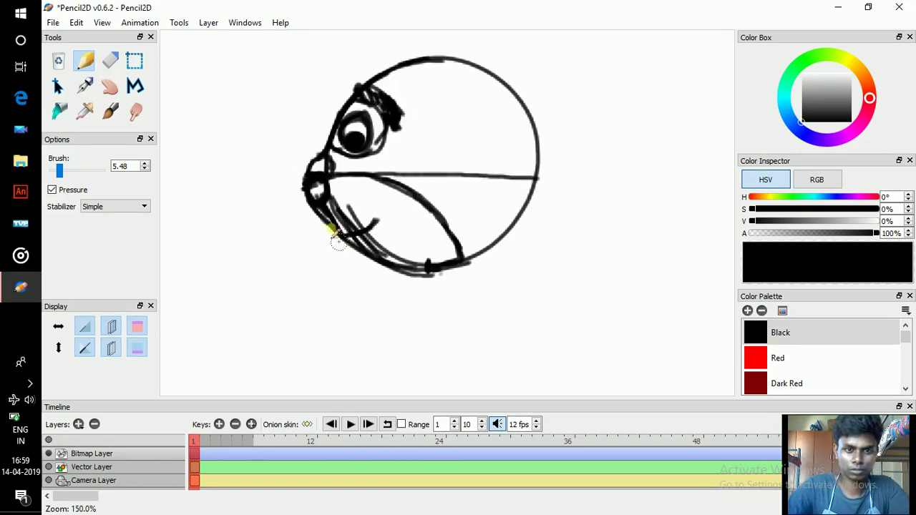
{"action": "left_click", "coordinate": [110, 60]}
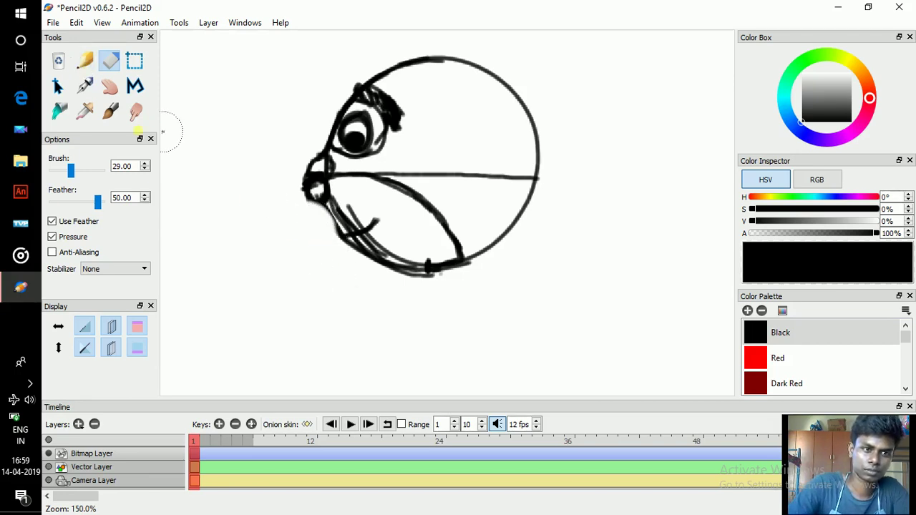
{"action": "left_click", "coordinate": [84, 61]}
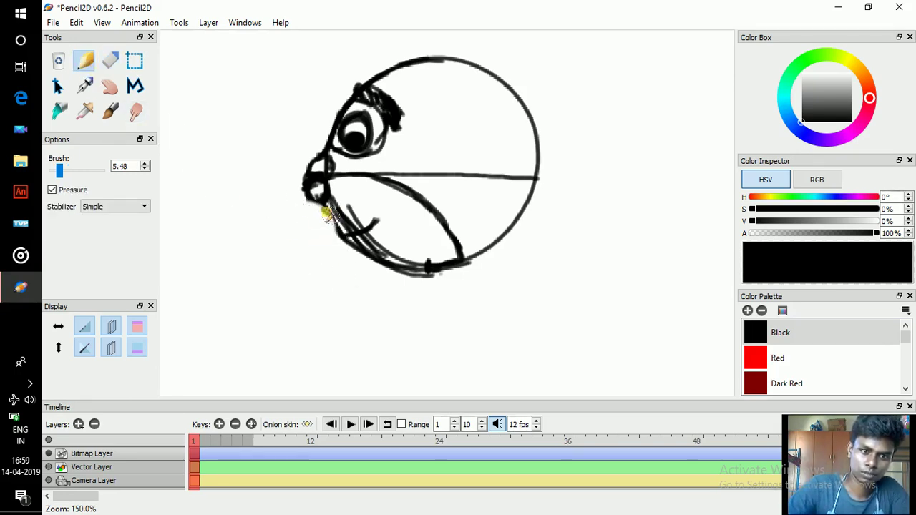
{"action": "mouse_move", "coordinate": [328, 215]}
{"action": "left_mouse_down"}
{"action": "mouse_move", "coordinate": [354, 245]}
{"action": "mouse_move", "coordinate": [333, 221]}
{"action": "mouse_move", "coordinate": [352, 260]}
{"action": "left_mouse_up"}
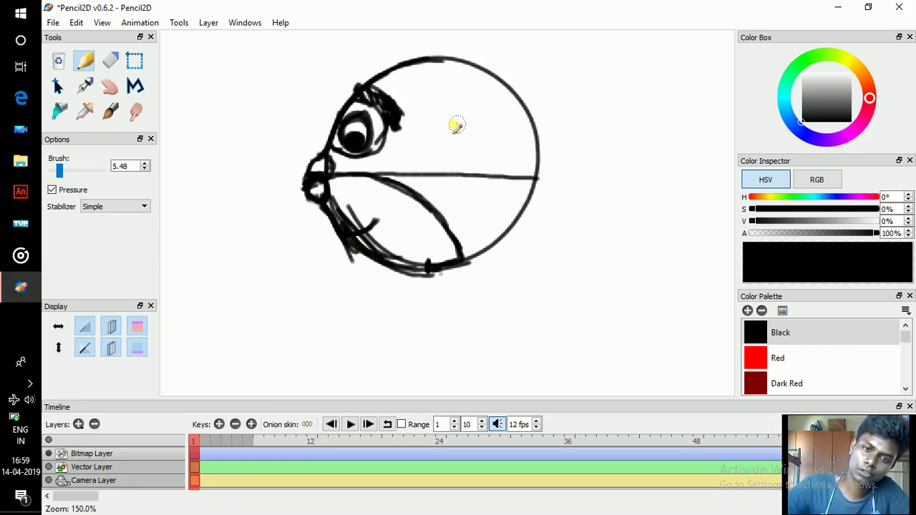
- Draw the pointed ear on the side of the head with curved strokes and touch up the eyebrow
{"action": "left_click_drag", "start_coordinate": [443, 118], "coordinate": [500, 151]}
{"action": "left_click_drag", "start_coordinate": [442, 138], "coordinate": [511, 176]}
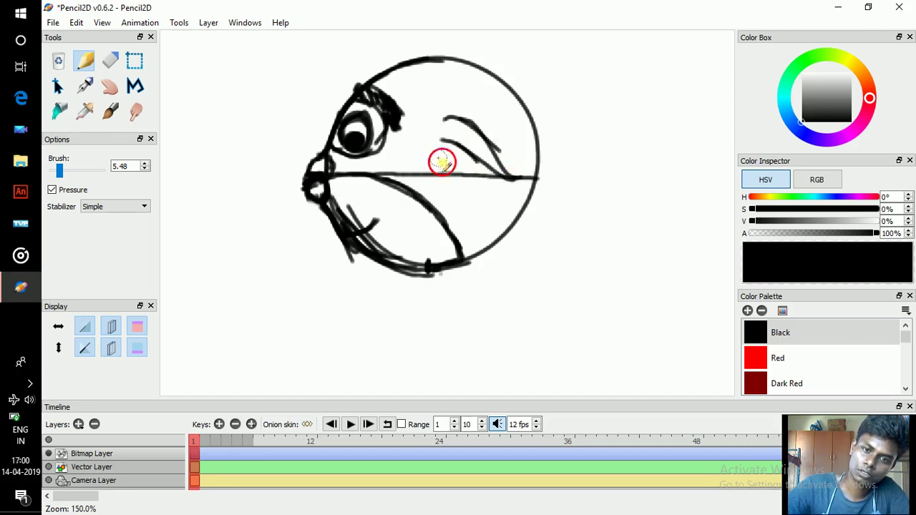
{"action": "mouse_move", "coordinate": [441, 162]}
{"action": "left_mouse_down"}
{"action": "mouse_move", "coordinate": [462, 176]}
{"action": "mouse_move", "coordinate": [507, 179]}
{"action": "left_mouse_up"}
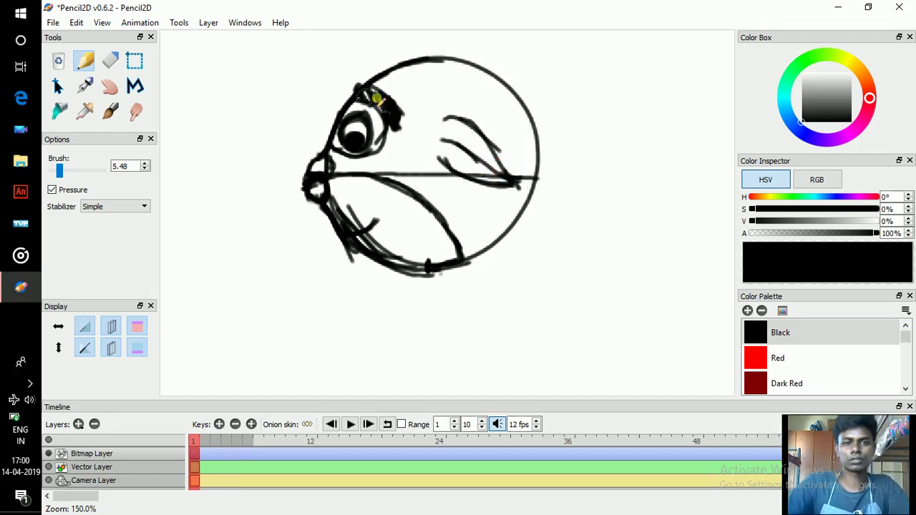
{"action": "mouse_move", "coordinate": [366, 97]}
{"action": "left_mouse_down"}
{"action": "mouse_move", "coordinate": [354, 94]}
{"action": "mouse_move", "coordinate": [368, 99]}
{"action": "left_mouse_up"}
{"action": "left_click", "coordinate": [412, 113]}
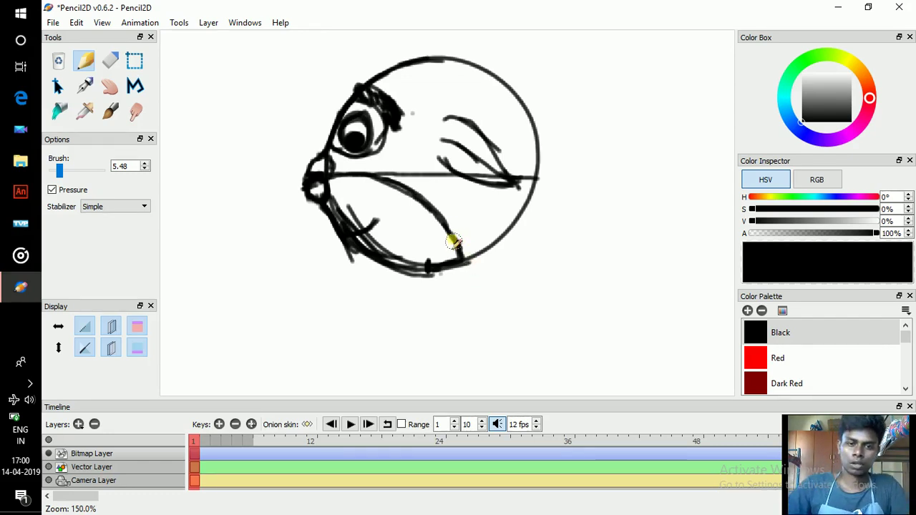
- Draw the neck beneath the head and continue it into a rounded torso outline
{"action": "left_click_drag", "start_coordinate": [422, 241], "coordinate": [433, 207]}
{"action": "mouse_move", "coordinate": [327, 188]}
{"action": "left_mouse_down"}
{"action": "mouse_move", "coordinate": [325, 196]}
{"action": "mouse_move", "coordinate": [306, 164]}
{"action": "mouse_move", "coordinate": [319, 173]}
{"action": "left_mouse_up"}
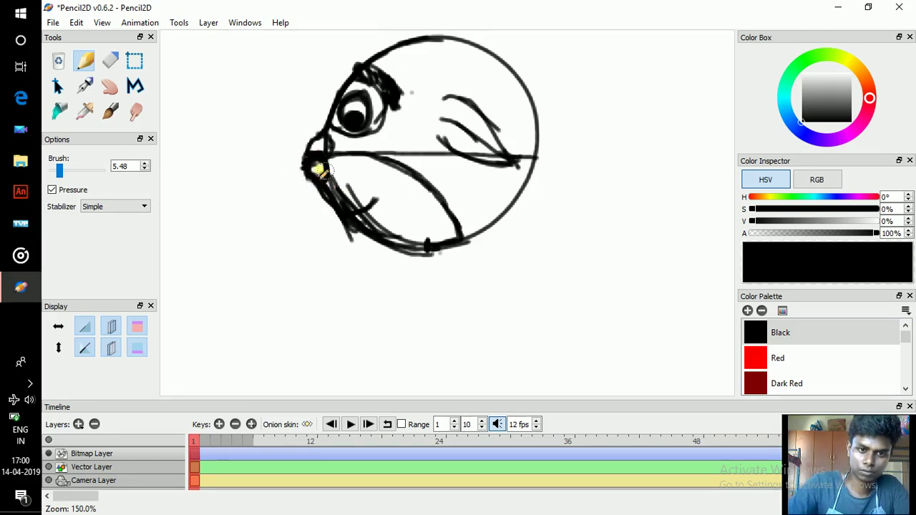
{"action": "left_click_drag", "start_coordinate": [431, 212], "coordinate": [397, 141]}
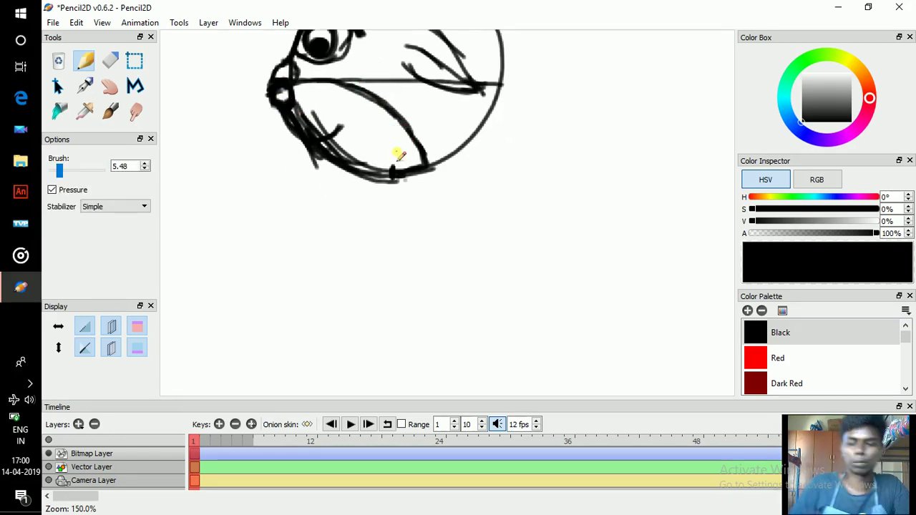
{"action": "mouse_move", "coordinate": [451, 208]}
{"action": "left_mouse_down"}
{"action": "mouse_move", "coordinate": [460, 149]}
{"action": "mouse_move", "coordinate": [477, 236]}
{"action": "left_mouse_up"}
{"action": "mouse_move", "coordinate": [354, 137]}
{"action": "left_mouse_down"}
{"action": "mouse_move", "coordinate": [345, 325]}
{"action": "mouse_move", "coordinate": [421, 339]}
{"action": "mouse_move", "coordinate": [464, 319]}
{"action": "left_mouse_up"}
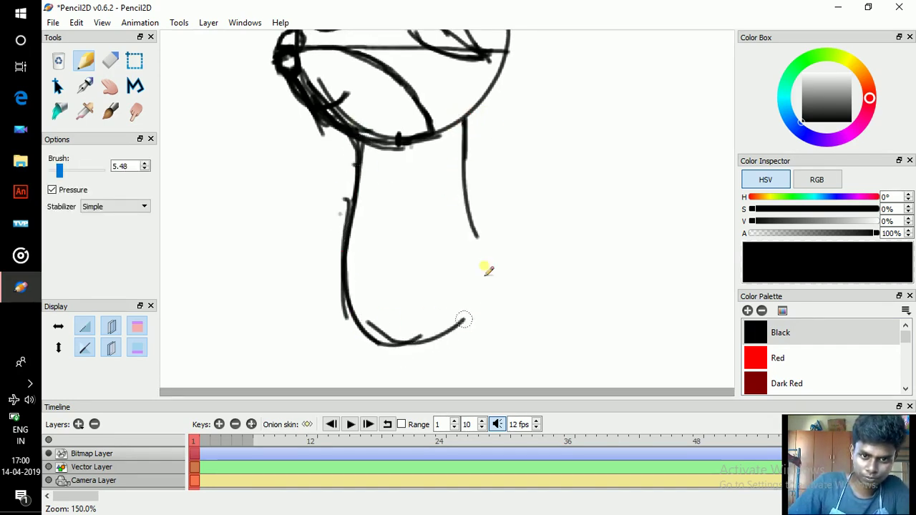
{"action": "mouse_move", "coordinate": [485, 271]}
{"action": "left_mouse_down"}
{"action": "mouse_move", "coordinate": [477, 234]}
{"action": "mouse_move", "coordinate": [470, 316]}
{"action": "mouse_move", "coordinate": [380, 349]}
{"action": "mouse_move", "coordinate": [464, 229]}
{"action": "mouse_move", "coordinate": [458, 280]}
{"action": "left_mouse_up"}
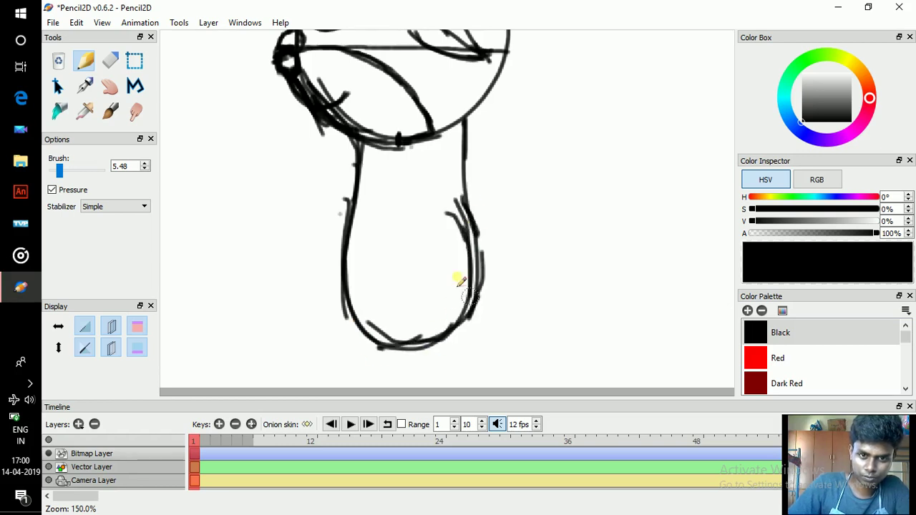
{"action": "scroll", "coordinate": [451, 281], "scroll_direction": "up", "scroll_amount": 2}
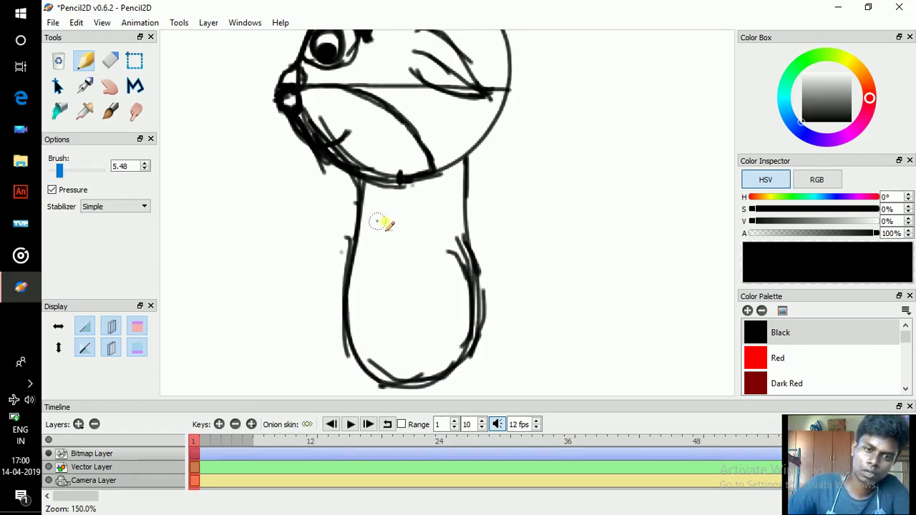
{"action": "mouse_move", "coordinate": [361, 216]}
{"action": "left_mouse_down"}
{"action": "mouse_move", "coordinate": [461, 226]}
{"action": "mouse_move", "coordinate": [401, 221]}
{"action": "left_mouse_up"}
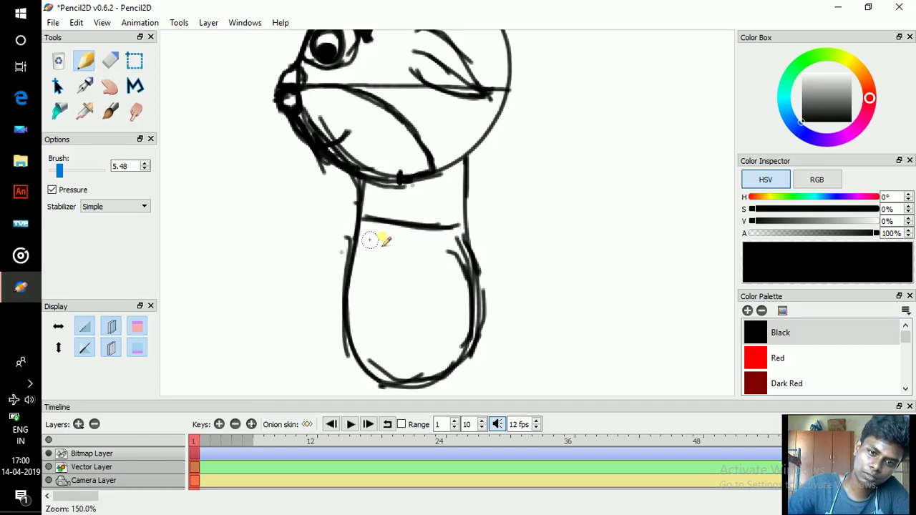
{"action": "key", "text": "ctrl+z"}
{"action": "key", "text": "ctrl+z"}
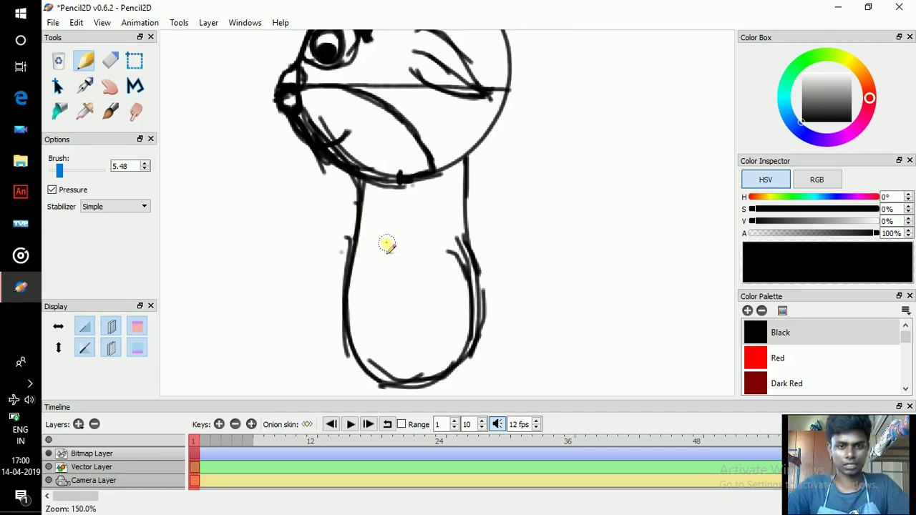
- Draw a line across the top of the torso and add curved shoulder strokes above it
{"action": "left_click_drag", "start_coordinate": [356, 238], "coordinate": [385, 245]}
{"action": "mouse_move", "coordinate": [445, 245]}
{"action": "left_mouse_down"}
{"action": "mouse_move", "coordinate": [413, 241]}
{"action": "mouse_move", "coordinate": [462, 244]}
{"action": "left_mouse_up"}
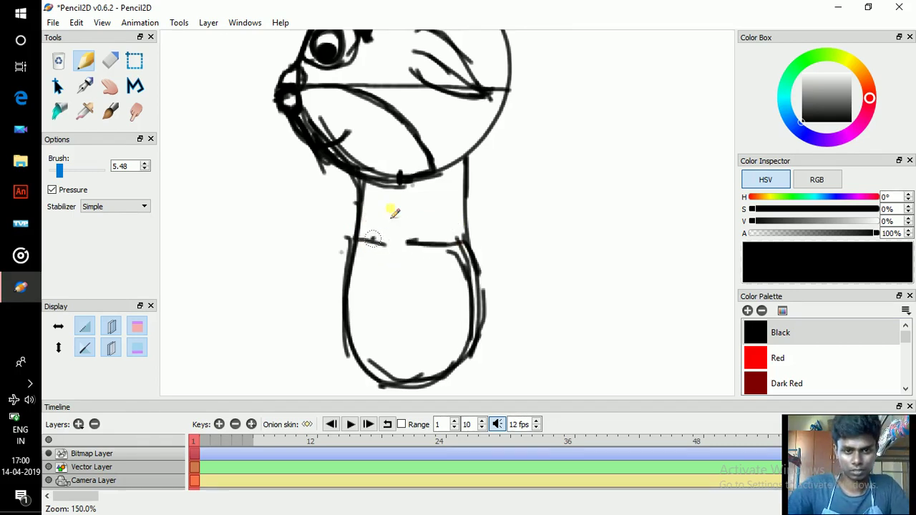
{"action": "mouse_move", "coordinate": [377, 239]}
{"action": "left_mouse_down"}
{"action": "mouse_move", "coordinate": [450, 215]}
{"action": "mouse_move", "coordinate": [460, 240]}
{"action": "left_mouse_up"}
{"action": "left_click_drag", "start_coordinate": [432, 231], "coordinate": [400, 254]}
{"action": "left_click_drag", "start_coordinate": [404, 219], "coordinate": [439, 257]}
- Draw the bent arm down the middle of the torso, ending in a hand with small rounded fingers
{"action": "left_click_drag", "start_coordinate": [391, 240], "coordinate": [393, 280]}
{"action": "left_click_drag", "start_coordinate": [396, 235], "coordinate": [397, 288]}
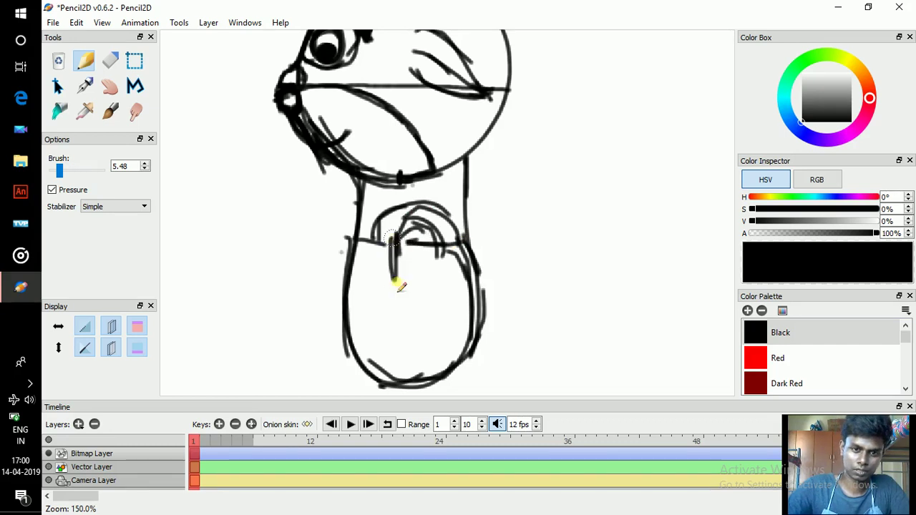
{"action": "left_click_drag", "start_coordinate": [432, 261], "coordinate": [432, 313]}
{"action": "left_click_drag", "start_coordinate": [391, 301], "coordinate": [382, 340]}
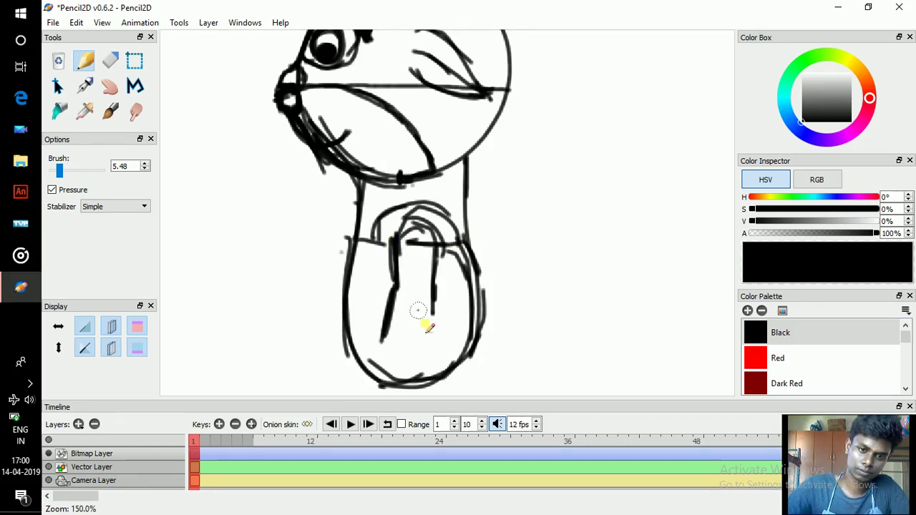
{"action": "mouse_move", "coordinate": [429, 311]}
{"action": "left_mouse_down"}
{"action": "mouse_move", "coordinate": [399, 359]}
{"action": "mouse_move", "coordinate": [417, 341]}
{"action": "left_mouse_up"}
{"action": "mouse_move", "coordinate": [377, 343]}
{"action": "left_mouse_down"}
{"action": "mouse_move", "coordinate": [396, 284]}
{"action": "mouse_move", "coordinate": [388, 291]}
{"action": "mouse_move", "coordinate": [405, 287]}
{"action": "left_mouse_up"}
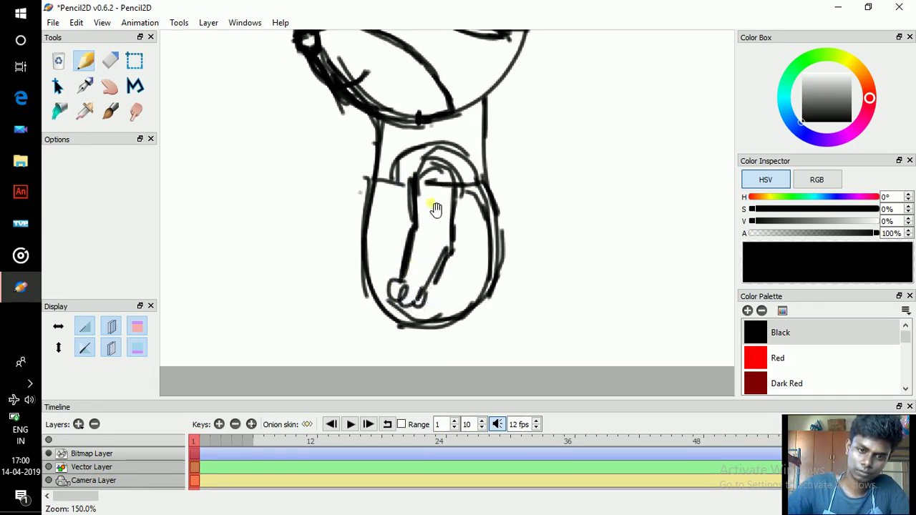
- Add a filled dot and a long curved line along the front of the torso, and reinforce the shoulder arc
{"action": "mouse_move", "coordinate": [436, 192]}
{"action": "left_mouse_down"}
{"action": "mouse_move", "coordinate": [432, 292]}
{"action": "mouse_move", "coordinate": [432, 268]}
{"action": "mouse_move", "coordinate": [437, 275]}
{"action": "mouse_move", "coordinate": [421, 237]}
{"action": "mouse_move", "coordinate": [439, 268]}
{"action": "mouse_move", "coordinate": [377, 289]}
{"action": "mouse_move", "coordinate": [389, 220]}
{"action": "mouse_move", "coordinate": [405, 294]}
{"action": "mouse_move", "coordinate": [401, 336]}
{"action": "left_mouse_up"}
{"action": "key", "text": "space"}
{"action": "left_click_drag", "start_coordinate": [402, 242], "coordinate": [399, 340]}
{"action": "key", "text": "space"}
{"action": "left_click_drag", "start_coordinate": [427, 168], "coordinate": [431, 68]}
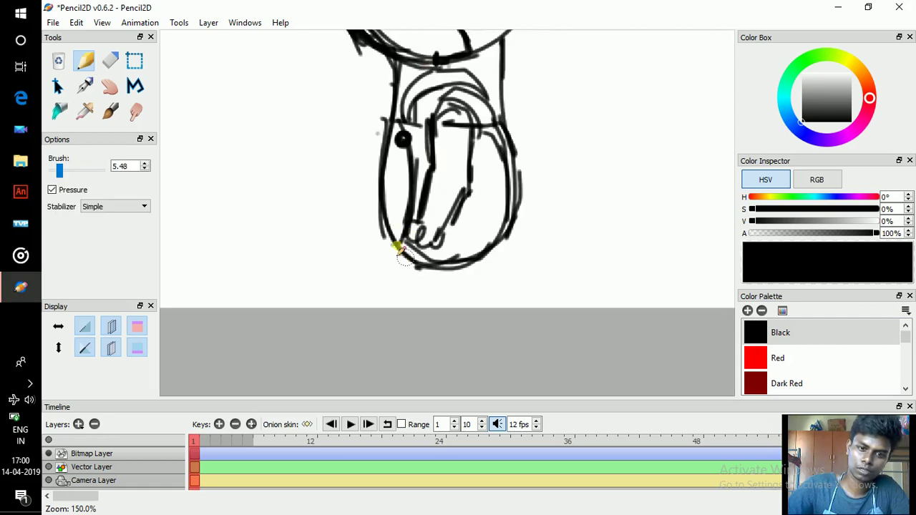
- Draw the outer upper leg outlines with layered strokes on both sides beneath the torso
{"action": "left_click_drag", "start_coordinate": [398, 245], "coordinate": [426, 309]}
{"action": "left_click_drag", "start_coordinate": [390, 236], "coordinate": [414, 285]}
{"action": "left_click_drag", "start_coordinate": [509, 239], "coordinate": [495, 296]}
{"action": "mouse_move", "coordinate": [502, 244]}
{"action": "left_mouse_down"}
{"action": "mouse_move", "coordinate": [485, 324]}
{"action": "mouse_move", "coordinate": [475, 328]}
{"action": "left_mouse_up"}
{"action": "left_click_drag", "start_coordinate": [389, 263], "coordinate": [418, 338]}
{"action": "left_click_drag", "start_coordinate": [406, 286], "coordinate": [418, 349]}
- Extend the leg outlines downward and draw the front foot with rounded toes and a flat sole
{"action": "key", "text": "space"}
{"action": "left_click_drag", "start_coordinate": [431, 298], "coordinate": [420, 231]}
{"action": "left_click_drag", "start_coordinate": [407, 230], "coordinate": [417, 318]}
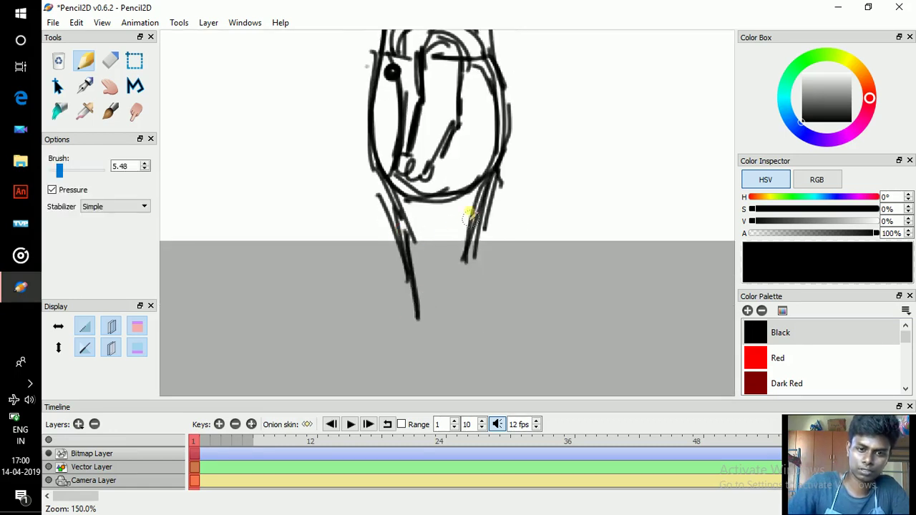
{"action": "left_click_drag", "start_coordinate": [469, 204], "coordinate": [454, 302]}
{"action": "key", "text": "space"}
{"action": "mouse_move", "coordinate": [460, 245]}
{"action": "left_mouse_down"}
{"action": "mouse_move", "coordinate": [420, 289]}
{"action": "mouse_move", "coordinate": [395, 289]}
{"action": "mouse_move", "coordinate": [439, 298]}
{"action": "left_mouse_up"}
{"action": "left_click_drag", "start_coordinate": [403, 301], "coordinate": [470, 307]}
{"action": "left_click", "coordinate": [533, 282]}
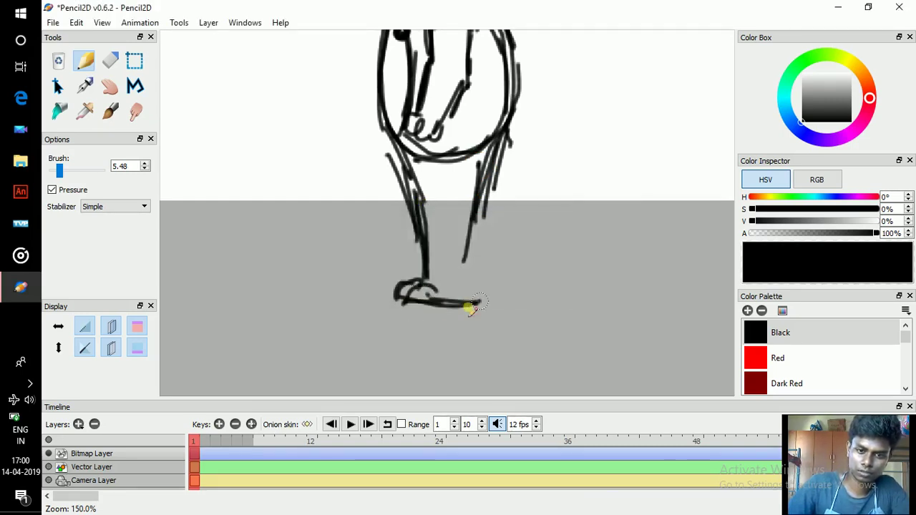
{"action": "left_click_drag", "start_coordinate": [472, 266], "coordinate": [475, 303]}
- Add the inner leg lines and darken the outer outline of the rear leg
{"action": "key", "text": "space"}
{"action": "left_click_drag", "start_coordinate": [479, 181], "coordinate": [486, 253]}
{"action": "left_click_drag", "start_coordinate": [458, 198], "coordinate": [451, 132]}
{"action": "mouse_move", "coordinate": [407, 176]}
{"action": "left_mouse_down"}
{"action": "mouse_move", "coordinate": [451, 260]}
{"action": "mouse_move", "coordinate": [441, 248]}
{"action": "left_mouse_up"}
{"action": "left_click_drag", "start_coordinate": [494, 158], "coordinate": [492, 261]}
{"action": "left_click_drag", "start_coordinate": [508, 164], "coordinate": [492, 270]}
- Finish the lower part of the rear leg and draw its foot beside the front foot
{"action": "left_click_drag", "start_coordinate": [446, 247], "coordinate": [453, 296]}
{"action": "left_click_drag", "start_coordinate": [448, 272], "coordinate": [463, 318]}
{"action": "left_click_drag", "start_coordinate": [447, 248], "coordinate": [473, 339]}
{"action": "mouse_move", "coordinate": [488, 258]}
{"action": "left_mouse_down"}
{"action": "mouse_move", "coordinate": [504, 339]}
{"action": "mouse_move", "coordinate": [515, 334]}
{"action": "left_mouse_up"}
{"action": "mouse_move", "coordinate": [495, 301]}
{"action": "left_mouse_down"}
{"action": "mouse_move", "coordinate": [516, 334]}
{"action": "mouse_move", "coordinate": [449, 343]}
{"action": "mouse_move", "coordinate": [472, 337]}
{"action": "mouse_move", "coordinate": [452, 334]}
{"action": "left_mouse_up"}
{"action": "left_click_drag", "start_coordinate": [441, 332], "coordinate": [460, 309]}
{"action": "left_click_drag", "start_coordinate": [455, 274], "coordinate": [461, 339]}
- Erase the entire black character sketch from head to feet with the Eraser
{"action": "scroll", "coordinate": [463, 327], "scroll_direction": "down", "scroll_amount": 2}
{"action": "key", "text": "space"}
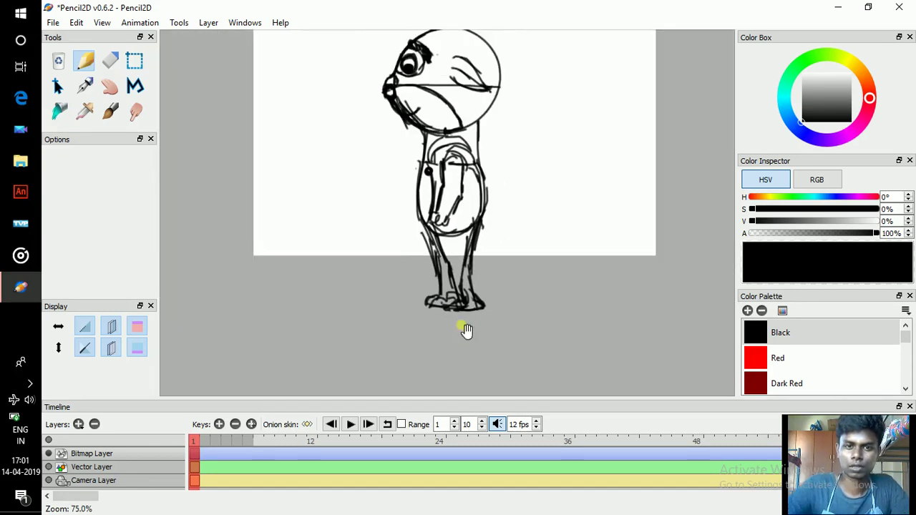
{"action": "mouse_move", "coordinate": [466, 198]}
{"action": "left_mouse_down"}
{"action": "mouse_move", "coordinate": [461, 234]}
{"action": "mouse_move", "coordinate": [440, 250]}
{"action": "left_mouse_up"}
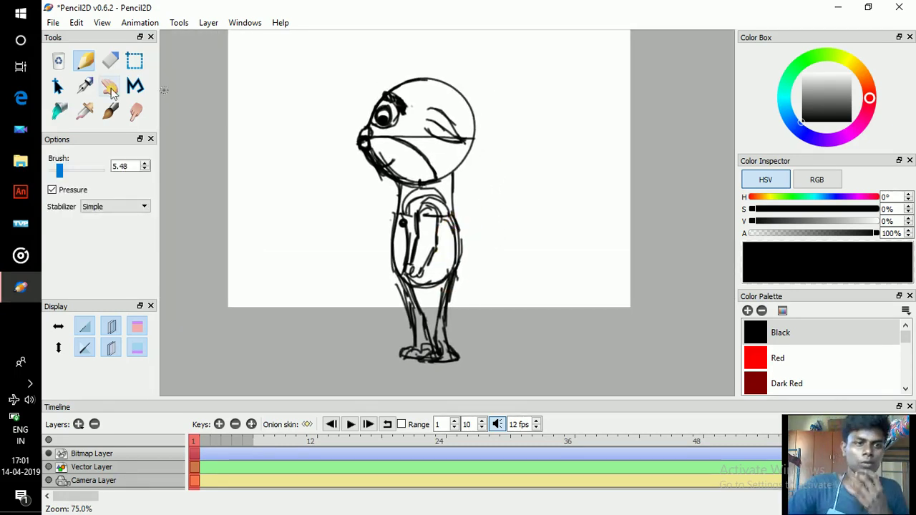
{"action": "left_click", "coordinate": [110, 60]}
{"action": "mouse_move", "coordinate": [390, 115]}
{"action": "left_mouse_down"}
{"action": "mouse_move", "coordinate": [372, 173]}
{"action": "mouse_move", "coordinate": [367, 81]}
{"action": "mouse_move", "coordinate": [361, 102]}
{"action": "mouse_move", "coordinate": [396, 244]}
{"action": "mouse_move", "coordinate": [396, 129]}
{"action": "mouse_move", "coordinate": [407, 202]}
{"action": "mouse_move", "coordinate": [403, 161]}
{"action": "mouse_move", "coordinate": [416, 263]}
{"action": "mouse_move", "coordinate": [409, 333]}
{"action": "mouse_move", "coordinate": [386, 255]}
{"action": "mouse_move", "coordinate": [430, 376]}
{"action": "mouse_move", "coordinate": [460, 357]}
{"action": "mouse_move", "coordinate": [410, 252]}
{"action": "mouse_move", "coordinate": [440, 371]}
{"action": "mouse_move", "coordinate": [458, 332]}
{"action": "mouse_move", "coordinate": [449, 98]}
{"action": "mouse_move", "coordinate": [465, 109]}
{"action": "mouse_move", "coordinate": [472, 181]}
{"action": "left_mouse_up"}
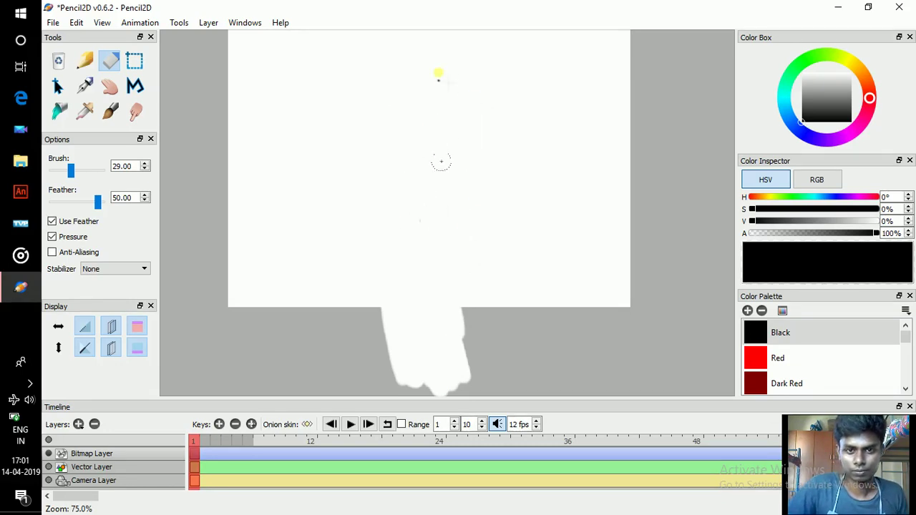
{"action": "mouse_move", "coordinate": [459, 214]}
{"action": "left_mouse_down"}
{"action": "mouse_move", "coordinate": [429, 199]}
{"action": "mouse_move", "coordinate": [492, 237]}
{"action": "mouse_move", "coordinate": [478, 264]}
{"action": "left_mouse_up"}
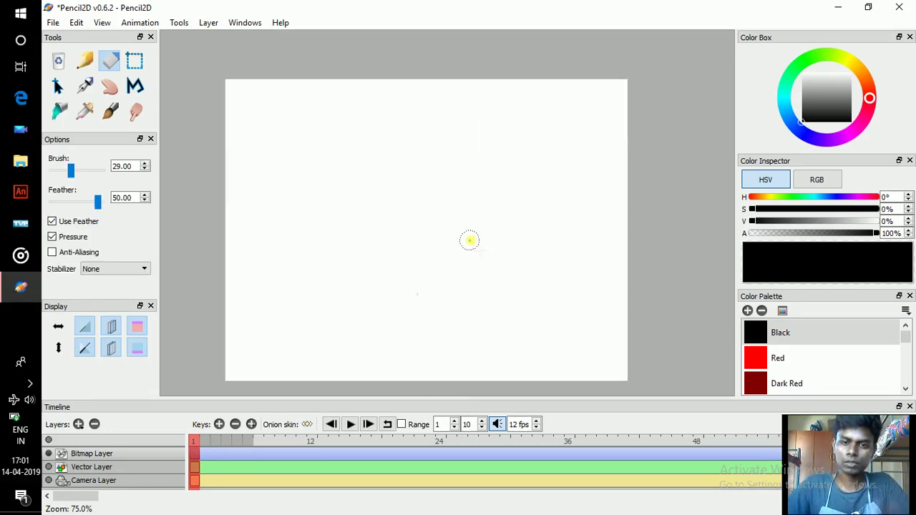
- Try the Pencil at a brush size of 1.50 with a short line and a rough circle, undoing both
{"action": "left_click", "coordinate": [85, 61]}
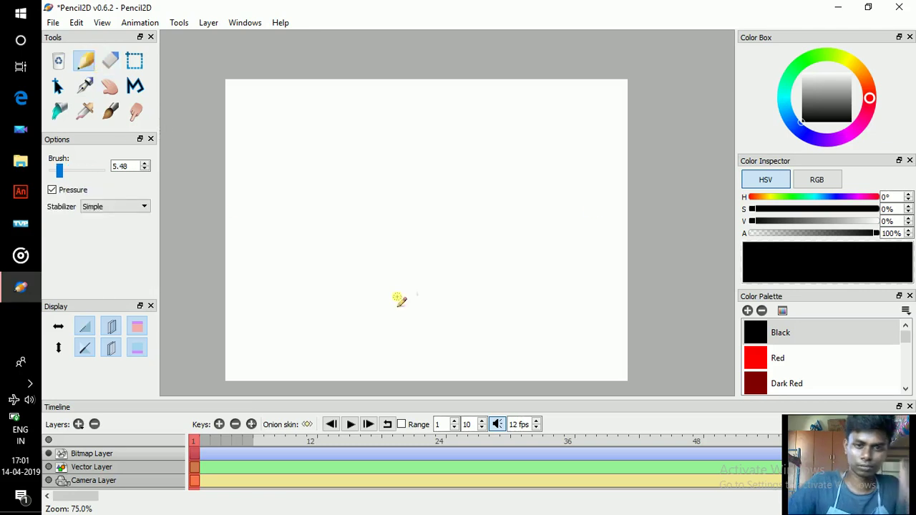
{"action": "scroll", "coordinate": [591, 207], "scroll_direction": "up", "scroll_amount": 1}
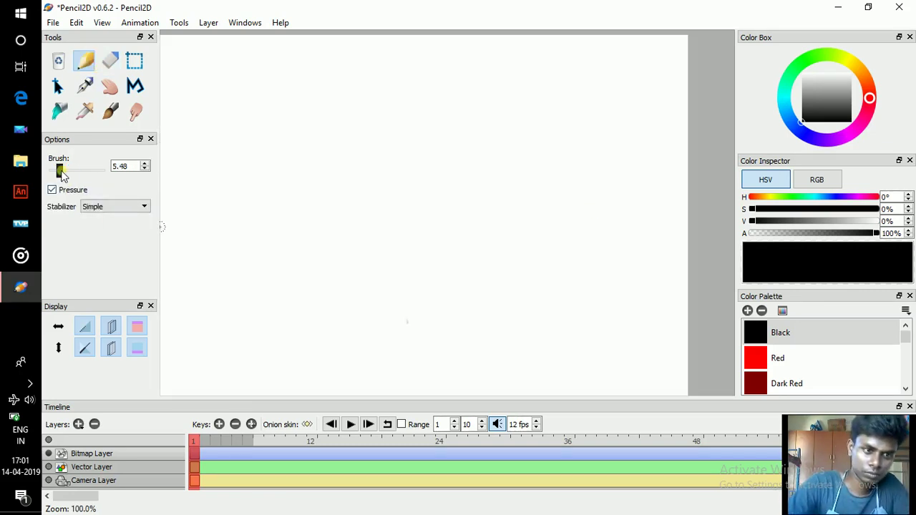
{"action": "left_click_drag", "start_coordinate": [383, 136], "coordinate": [416, 157]}
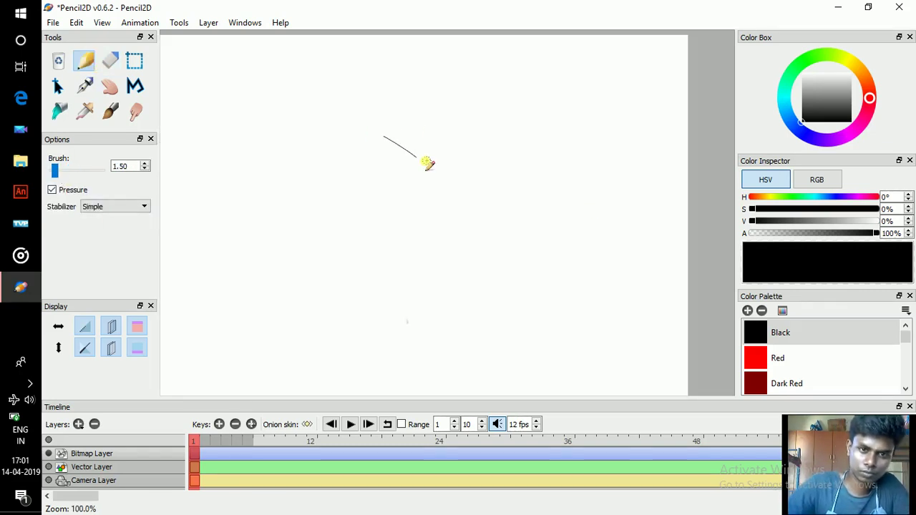
{"action": "key", "text": "ctrl+z"}
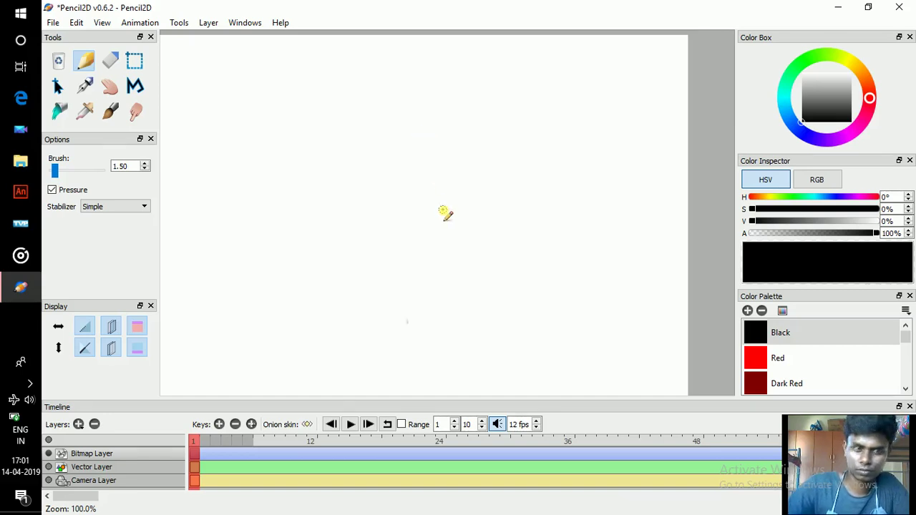
{"action": "key", "text": "ctrl+equal"}
{"action": "mouse_move", "coordinate": [343, 205]}
{"action": "left_mouse_down"}
{"action": "mouse_move", "coordinate": [455, 181]}
{"action": "mouse_move", "coordinate": [323, 143]}
{"action": "left_mouse_up"}
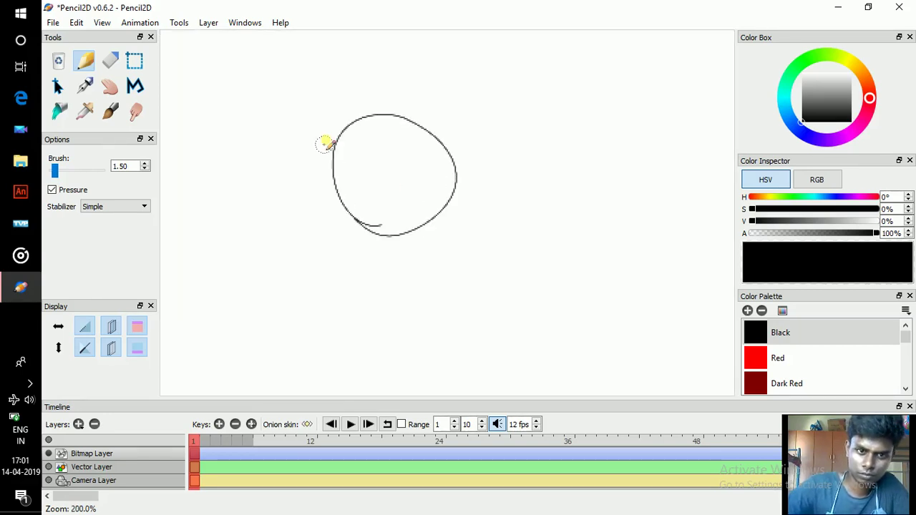
{"action": "key", "text": "ctrl+z"}
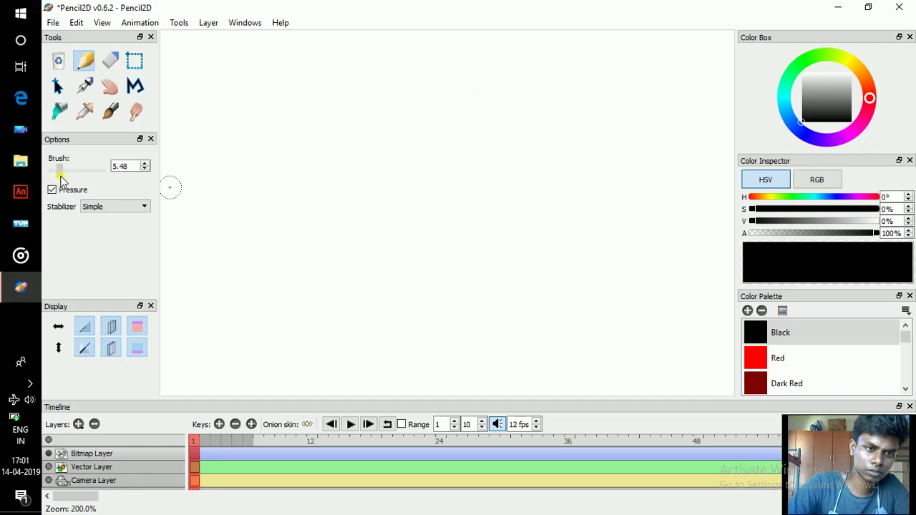
- Set the pencil's brush size to 3.87, test it with a large circle and undo the circle
{"action": "left_click_drag", "start_coordinate": [58, 177], "coordinate": [61, 181]}
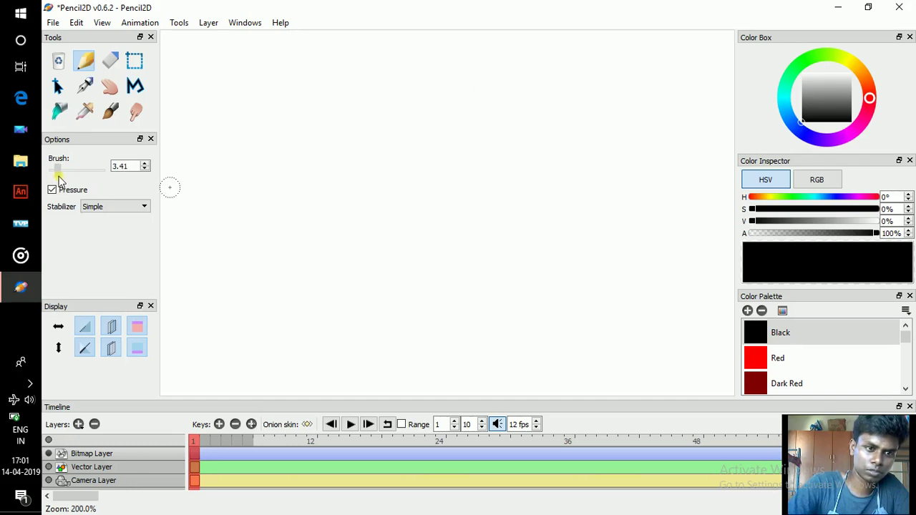
{"action": "mouse_move", "coordinate": [397, 238]}
{"action": "left_mouse_down"}
{"action": "mouse_move", "coordinate": [451, 225]}
{"action": "mouse_move", "coordinate": [379, 207]}
{"action": "left_mouse_up"}
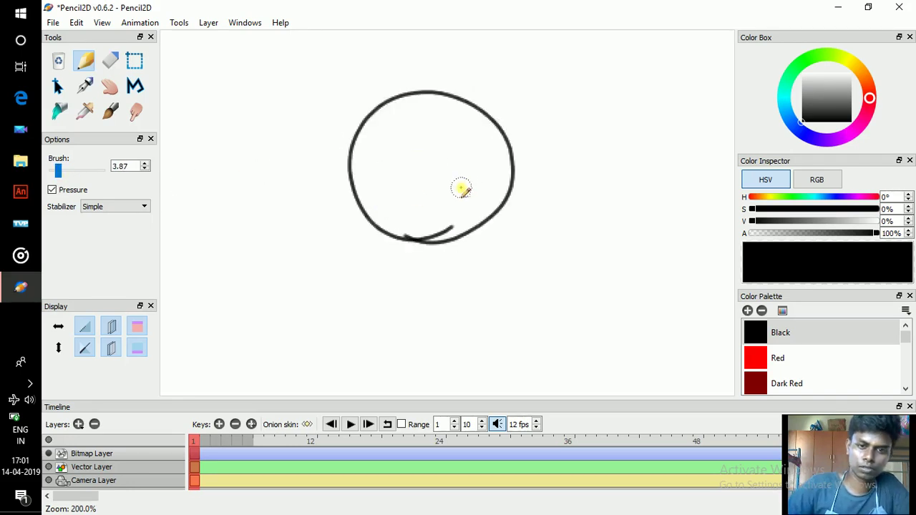
{"action": "key", "text": "ctrl+z"}
{"action": "scroll", "coordinate": [480, 279], "scroll_direction": "down", "scroll_amount": 2}
{"action": "scroll", "coordinate": [480, 279], "scroll_direction": "down", "scroll_amount": 1}
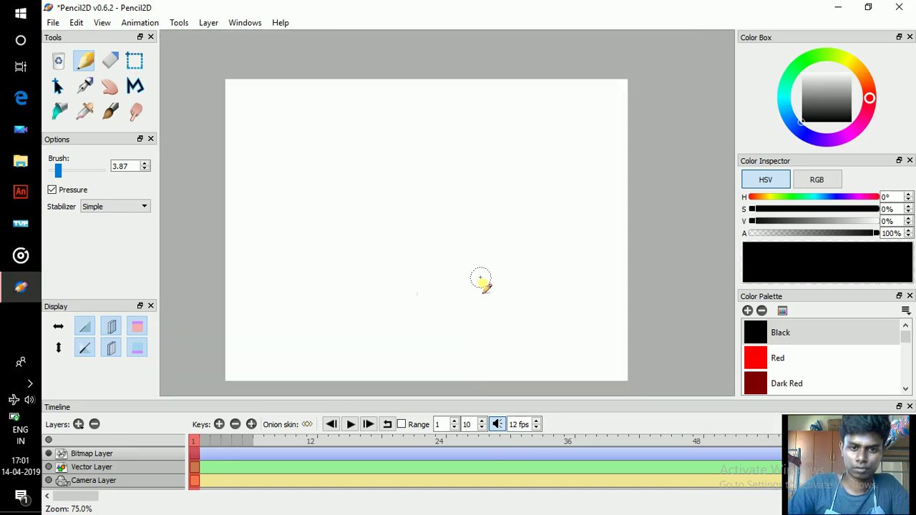
- Change the pencil colour to Red and bring the empty canvas into a close working view
{"action": "scroll", "coordinate": [480, 279], "scroll_direction": "up", "scroll_amount": 2}
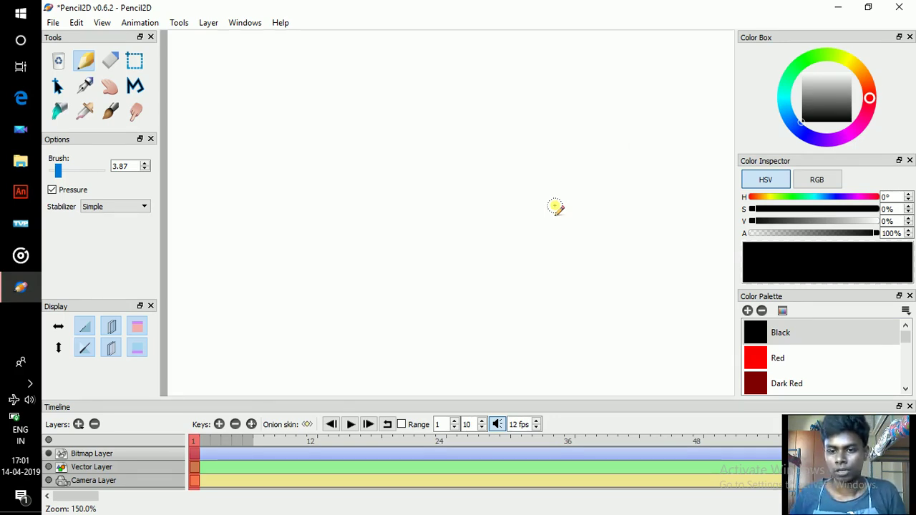
{"action": "left_click", "coordinate": [795, 362]}
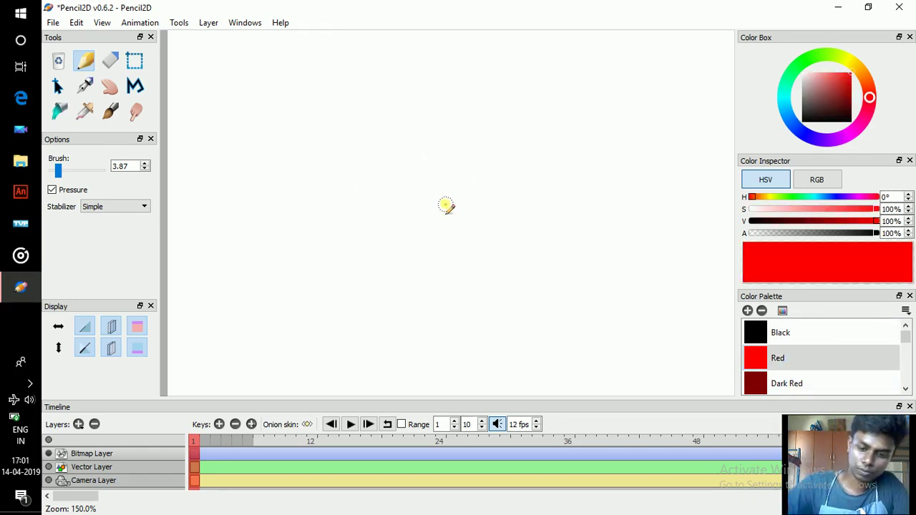
{"action": "scroll", "coordinate": [445, 206], "scroll_direction": "down", "scroll_amount": 2}
{"action": "key", "text": "space"}
{"action": "mouse_move", "coordinate": [449, 207]}
{"action": "left_mouse_down"}
{"action": "mouse_move", "coordinate": [435, 146]}
{"action": "mouse_move", "coordinate": [466, 200]}
{"action": "mouse_move", "coordinate": [454, 213]}
{"action": "left_mouse_up"}
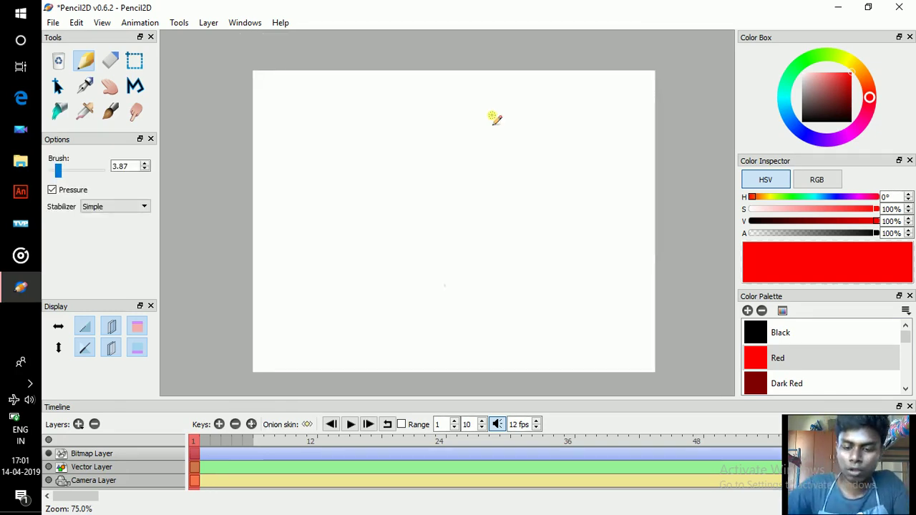
{"action": "scroll", "coordinate": [493, 118], "scroll_direction": "up", "scroll_amount": 2}
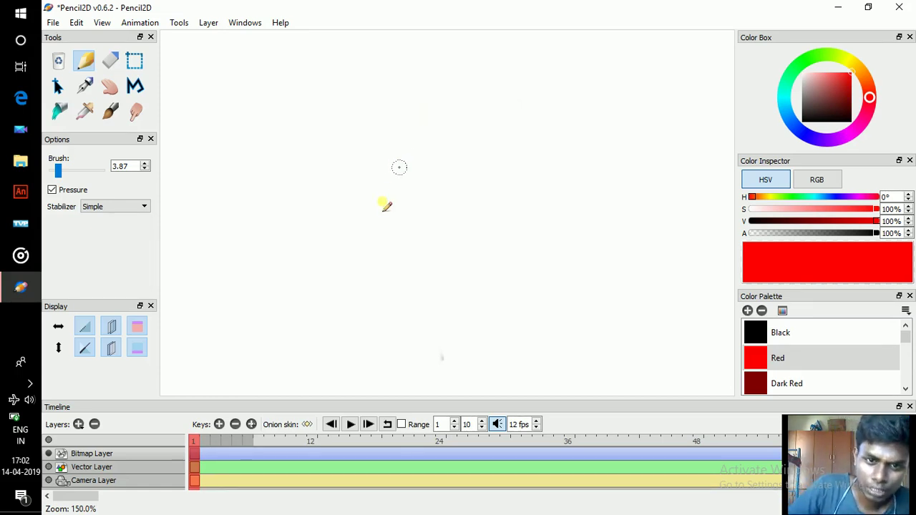
- Draw a pair of stick legs spread apart in a walking contact pose, joined at the hip
{"action": "mouse_move", "coordinate": [412, 150]}
{"action": "left_mouse_down"}
{"action": "mouse_move", "coordinate": [381, 245]}
{"action": "mouse_move", "coordinate": [359, 251]}
{"action": "left_mouse_up"}
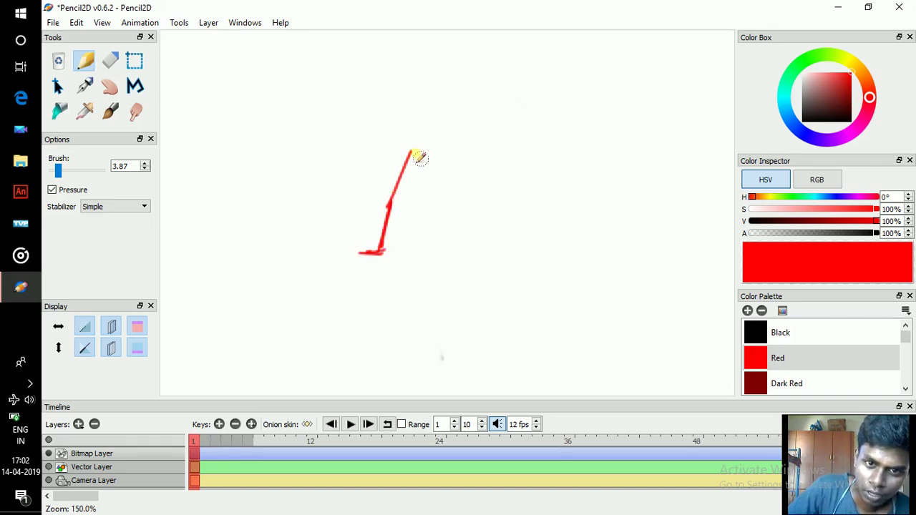
{"action": "mouse_move", "coordinate": [419, 150]}
{"action": "left_mouse_down"}
{"action": "mouse_move", "coordinate": [443, 209]}
{"action": "mouse_move", "coordinate": [452, 266]}
{"action": "mouse_move", "coordinate": [432, 265]}
{"action": "mouse_move", "coordinate": [458, 264]}
{"action": "left_mouse_up"}
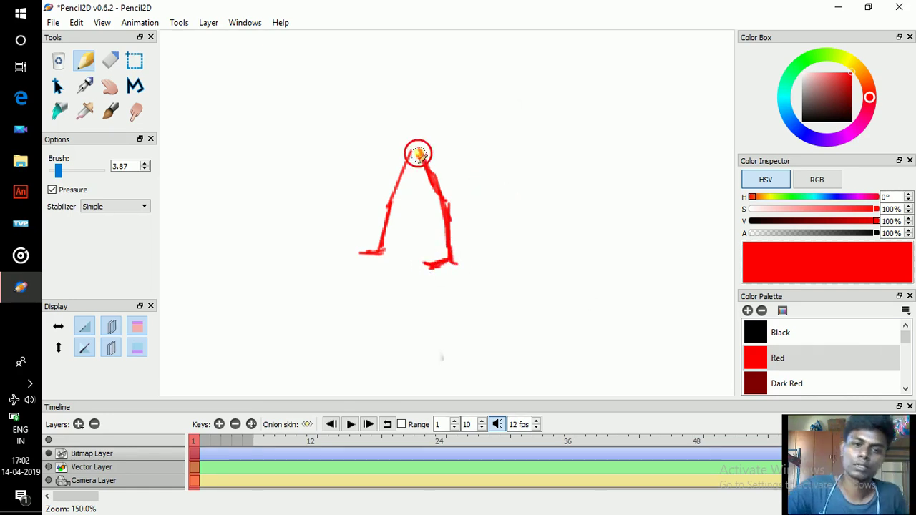
{"action": "left_click_drag", "start_coordinate": [415, 153], "coordinate": [421, 159]}
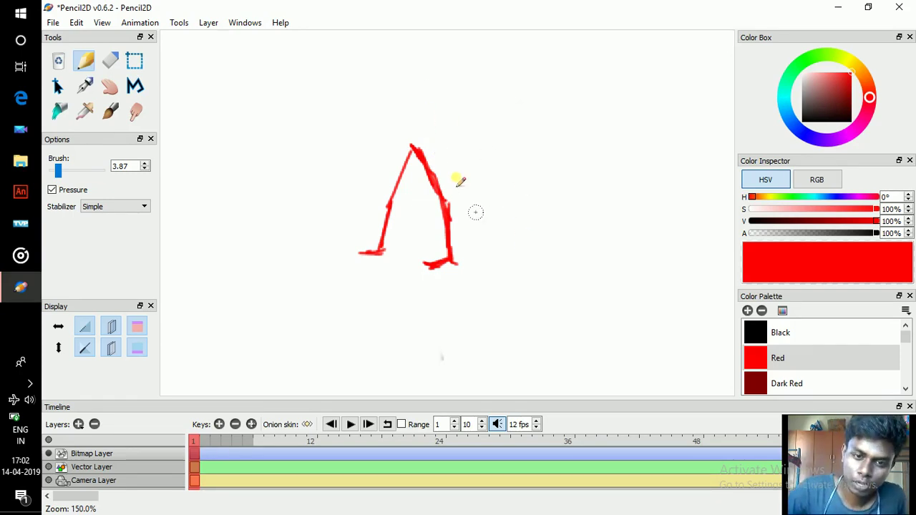
- Draw passing-pose stick legs with one straight and one bent leg, and handwrite the labels "contact" and "passing" above the poses
{"action": "left_click_drag", "start_coordinate": [290, 250], "coordinate": [292, 139]}
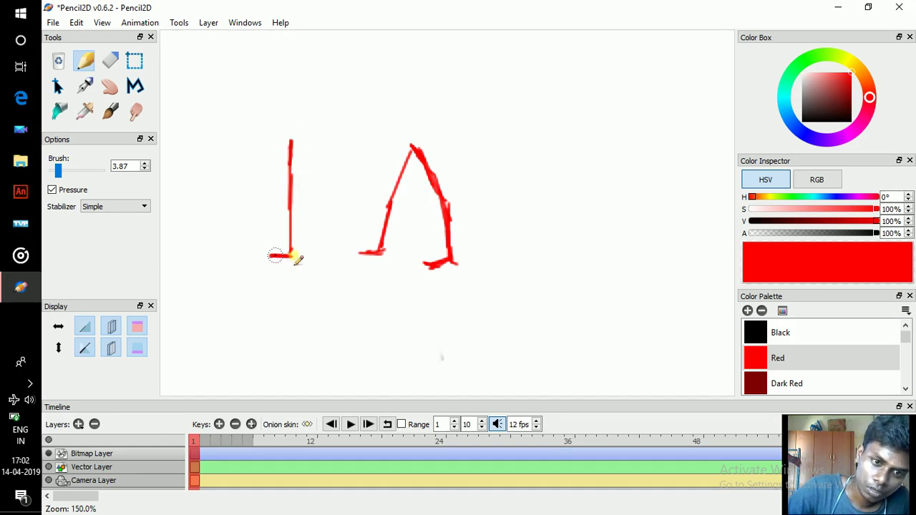
{"action": "mouse_move", "coordinate": [291, 141]}
{"action": "left_mouse_down"}
{"action": "mouse_move", "coordinate": [279, 201]}
{"action": "mouse_move", "coordinate": [266, 179]}
{"action": "mouse_move", "coordinate": [298, 245]}
{"action": "left_mouse_up"}
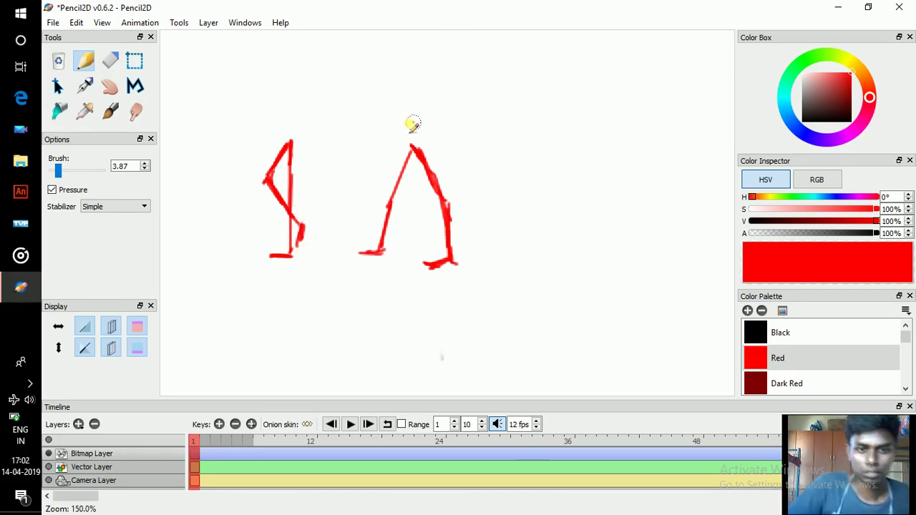
{"action": "mouse_move", "coordinate": [407, 122]}
{"action": "left_mouse_down"}
{"action": "mouse_move", "coordinate": [426, 104]}
{"action": "mouse_move", "coordinate": [439, 80]}
{"action": "mouse_move", "coordinate": [447, 53]}
{"action": "left_mouse_up"}
{"action": "mouse_move", "coordinate": [309, 134]}
{"action": "left_mouse_down"}
{"action": "mouse_move", "coordinate": [307, 92]}
{"action": "mouse_move", "coordinate": [327, 75]}
{"action": "mouse_move", "coordinate": [319, 65]}
{"action": "mouse_move", "coordinate": [327, 56]}
{"action": "mouse_move", "coordinate": [333, 72]}
{"action": "mouse_move", "coordinate": [323, 63]}
{"action": "mouse_move", "coordinate": [352, 52]}
{"action": "left_mouse_up"}
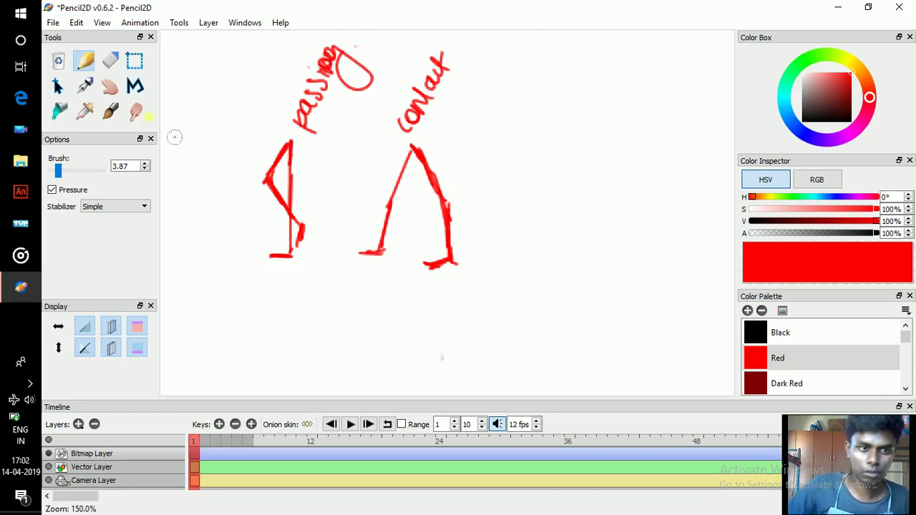
- Erase the two stick-leg poses and their handwritten labels
{"action": "key", "text": "e"}
{"action": "mouse_move", "coordinate": [290, 146]}
{"action": "left_mouse_down"}
{"action": "mouse_move", "coordinate": [280, 198]}
{"action": "mouse_move", "coordinate": [272, 126]}
{"action": "mouse_move", "coordinate": [329, 44]}
{"action": "mouse_move", "coordinate": [367, 144]}
{"action": "mouse_move", "coordinate": [343, 24]}
{"action": "mouse_move", "coordinate": [348, 78]}
{"action": "mouse_move", "coordinate": [361, 47]}
{"action": "mouse_move", "coordinate": [410, 88]}
{"action": "mouse_move", "coordinate": [451, 93]}
{"action": "mouse_move", "coordinate": [441, 286]}
{"action": "mouse_move", "coordinate": [376, 234]}
{"action": "mouse_move", "coordinate": [460, 139]}
{"action": "mouse_move", "coordinate": [441, 56]}
{"action": "left_mouse_up"}
- Draw a large round head outline in red with the Pencil and add a small nose on its front edge
{"action": "left_click", "coordinate": [84, 62]}
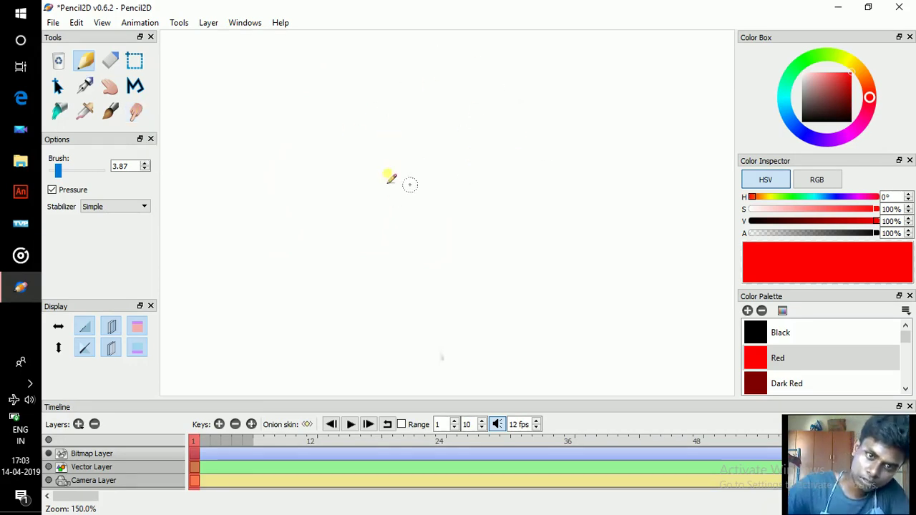
{"action": "mouse_move", "coordinate": [476, 116]}
{"action": "left_mouse_down"}
{"action": "mouse_move", "coordinate": [477, 198]}
{"action": "mouse_move", "coordinate": [497, 110]}
{"action": "mouse_move", "coordinate": [478, 132]}
{"action": "mouse_move", "coordinate": [486, 240]}
{"action": "mouse_move", "coordinate": [482, 190]}
{"action": "mouse_move", "coordinate": [377, 200]}
{"action": "mouse_move", "coordinate": [392, 210]}
{"action": "mouse_move", "coordinate": [416, 85]}
{"action": "left_mouse_up"}
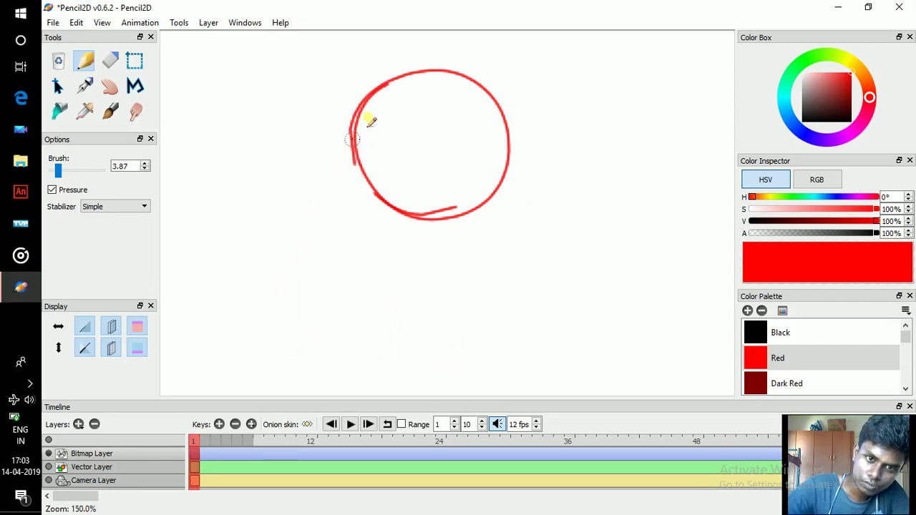
{"action": "left_click_drag", "start_coordinate": [342, 142], "coordinate": [351, 133]}
{"action": "mouse_move", "coordinate": [351, 132]}
{"action": "left_mouse_down"}
{"action": "mouse_move", "coordinate": [342, 145]}
{"action": "mouse_move", "coordinate": [356, 152]}
{"action": "left_mouse_up"}
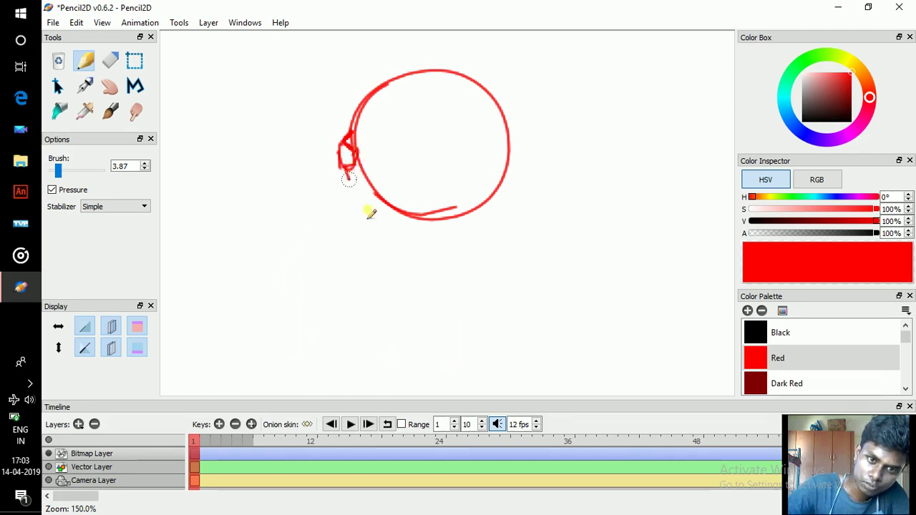
- Draw the jaw line, a curved cheek line and a round eye with a filled pupil on the head's front side
{"action": "mouse_move", "coordinate": [369, 213]}
{"action": "left_mouse_down"}
{"action": "mouse_move", "coordinate": [362, 191]}
{"action": "mouse_move", "coordinate": [362, 198]}
{"action": "mouse_move", "coordinate": [415, 202]}
{"action": "mouse_move", "coordinate": [363, 199]}
{"action": "mouse_move", "coordinate": [379, 183]}
{"action": "left_mouse_up"}
{"action": "mouse_move", "coordinate": [355, 145]}
{"action": "left_mouse_down"}
{"action": "mouse_move", "coordinate": [401, 159]}
{"action": "mouse_move", "coordinate": [438, 211]}
{"action": "left_mouse_up"}
{"action": "mouse_move", "coordinate": [371, 130]}
{"action": "left_mouse_down"}
{"action": "mouse_move", "coordinate": [374, 98]}
{"action": "mouse_move", "coordinate": [402, 115]}
{"action": "mouse_move", "coordinate": [355, 117]}
{"action": "mouse_move", "coordinate": [364, 92]}
{"action": "mouse_move", "coordinate": [373, 118]}
{"action": "left_mouse_up"}
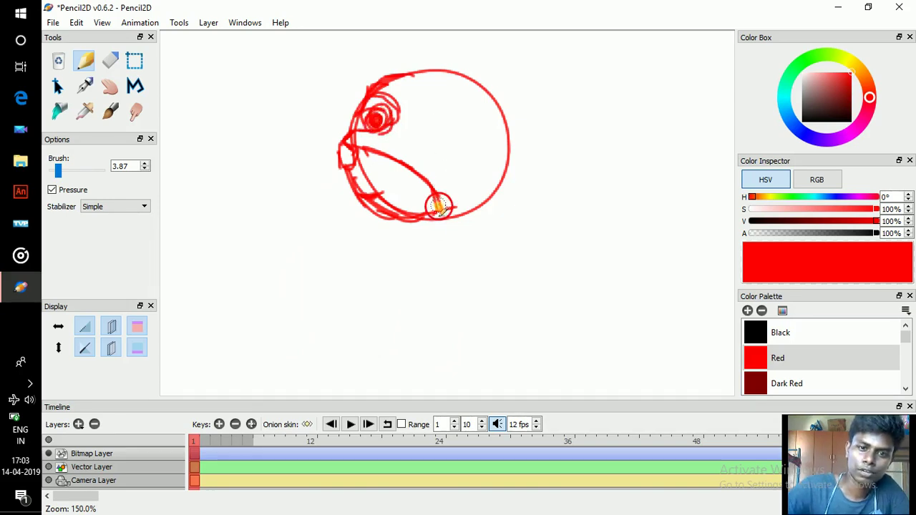
- Draw a short vertical guide line, curved ear strokes at the back of the head and a thick eyebrow above the eye
{"action": "left_click_drag", "start_coordinate": [439, 192], "coordinate": [438, 161]}
{"action": "mouse_move", "coordinate": [437, 81]}
{"action": "left_mouse_down"}
{"action": "mouse_move", "coordinate": [442, 110]}
{"action": "mouse_move", "coordinate": [470, 141]}
{"action": "left_mouse_up"}
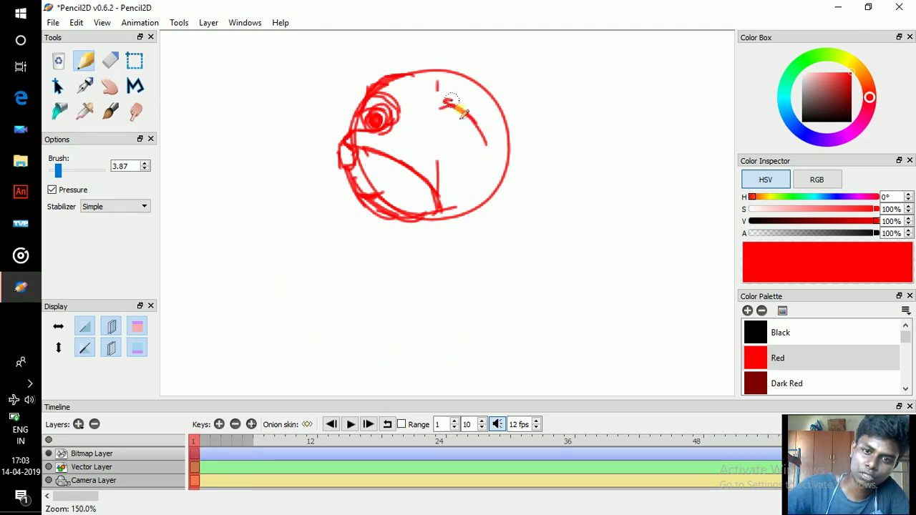
{"action": "left_click_drag", "start_coordinate": [448, 102], "coordinate": [492, 145]}
{"action": "mouse_move", "coordinate": [440, 125]}
{"action": "left_mouse_down"}
{"action": "mouse_move", "coordinate": [503, 155]}
{"action": "mouse_move", "coordinate": [466, 136]}
{"action": "left_mouse_up"}
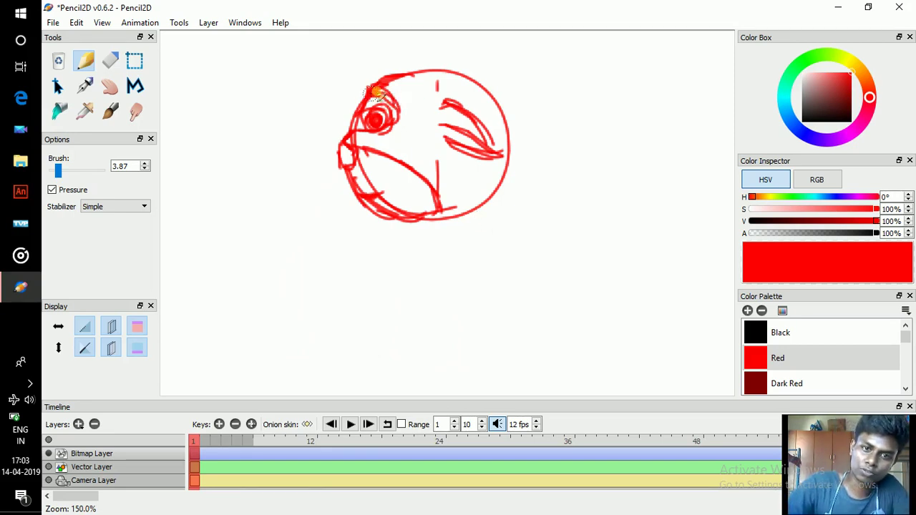
{"action": "left_click_drag", "start_coordinate": [374, 91], "coordinate": [377, 93]}
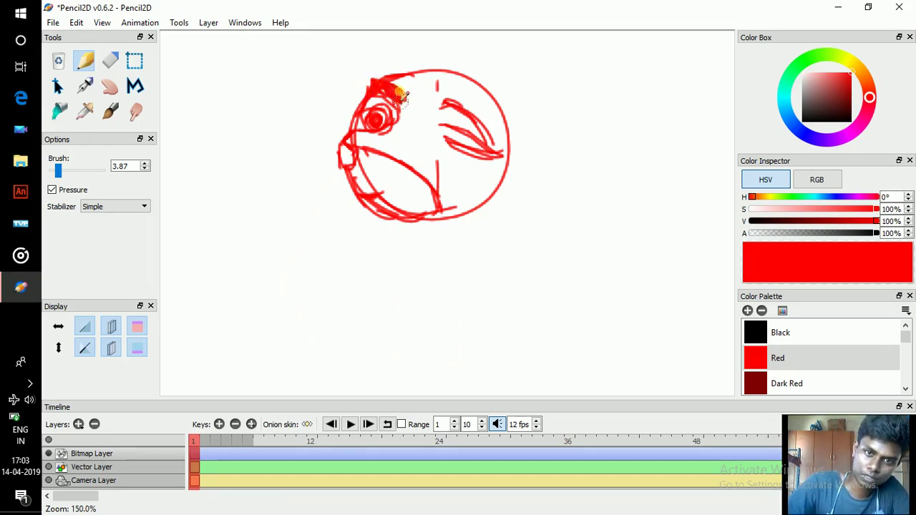
- Draw a long torso with a rounded base below the head, with short neck strokes joining it to the head
{"action": "left_click_drag", "start_coordinate": [468, 96], "coordinate": [459, 68]}
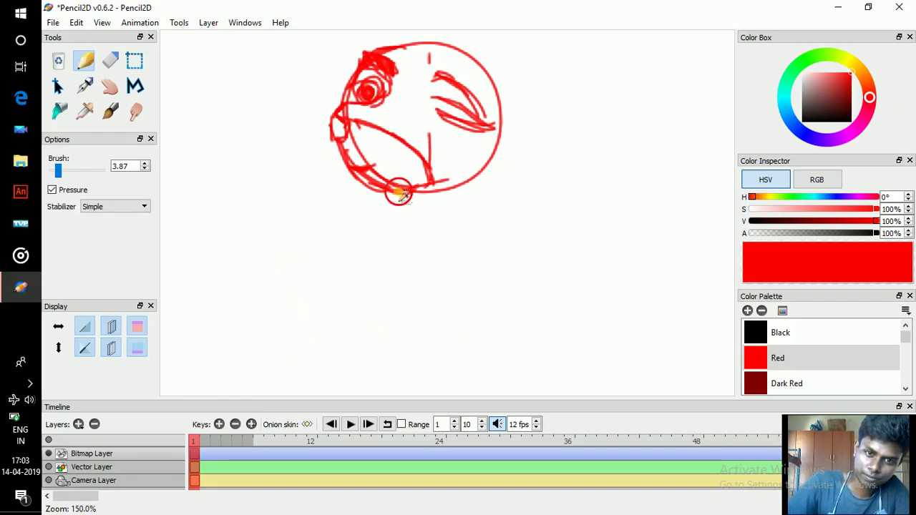
{"action": "left_click_drag", "start_coordinate": [402, 192], "coordinate": [414, 214]}
{"action": "mouse_move", "coordinate": [478, 176]}
{"action": "left_mouse_down"}
{"action": "mouse_move", "coordinate": [465, 205]}
{"action": "mouse_move", "coordinate": [388, 194]}
{"action": "mouse_move", "coordinate": [403, 223]}
{"action": "mouse_move", "coordinate": [405, 180]}
{"action": "mouse_move", "coordinate": [393, 264]}
{"action": "left_mouse_up"}
{"action": "left_click_drag", "start_coordinate": [407, 156], "coordinate": [405, 279]}
{"action": "mouse_move", "coordinate": [404, 215]}
{"action": "left_mouse_down"}
{"action": "mouse_move", "coordinate": [398, 236]}
{"action": "mouse_move", "coordinate": [450, 283]}
{"action": "left_mouse_up"}
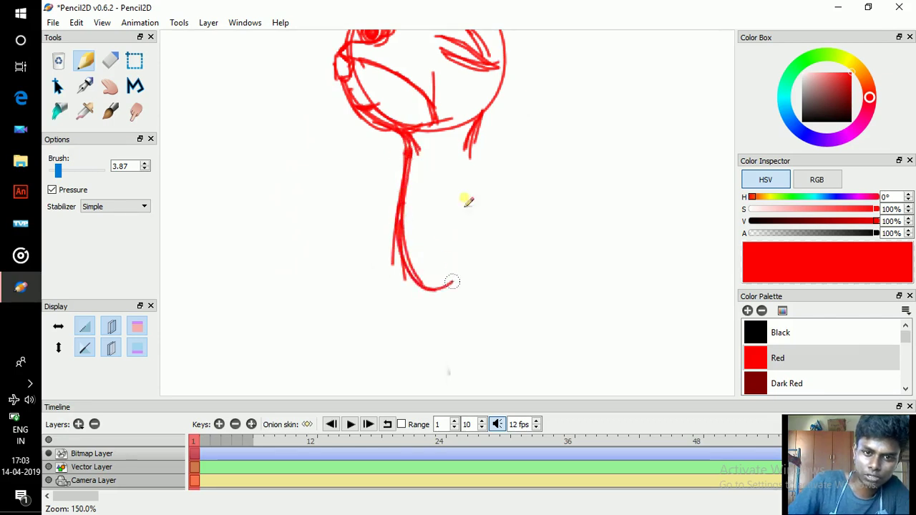
{"action": "left_click_drag", "start_coordinate": [466, 143], "coordinate": [478, 243]}
{"action": "mouse_move", "coordinate": [429, 287]}
{"action": "left_mouse_down"}
{"action": "mouse_move", "coordinate": [454, 281]}
{"action": "mouse_move", "coordinate": [470, 253]}
{"action": "mouse_move", "coordinate": [451, 293]}
{"action": "mouse_move", "coordinate": [467, 209]}
{"action": "left_mouse_up"}
{"action": "mouse_move", "coordinate": [483, 247]}
{"action": "left_mouse_down"}
{"action": "mouse_move", "coordinate": [471, 143]}
{"action": "mouse_move", "coordinate": [468, 178]}
{"action": "mouse_move", "coordinate": [456, 191]}
{"action": "left_mouse_up"}
- Draw the front leg reaching forward from the torso's base, with a rounded shoe at its end
{"action": "key", "text": "space"}
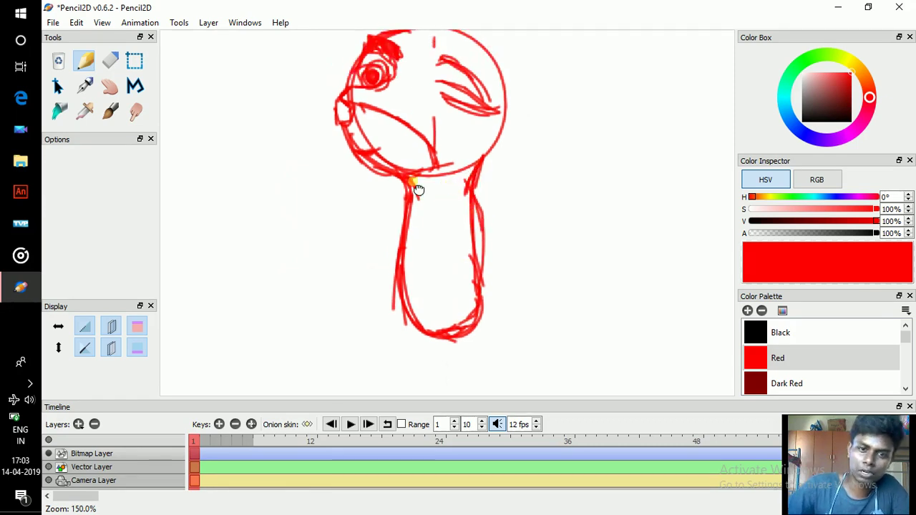
{"action": "scroll", "coordinate": [415, 188], "scroll_direction": "down", "scroll_amount": 4}
{"action": "mouse_move", "coordinate": [420, 184]}
{"action": "left_mouse_down"}
{"action": "mouse_move", "coordinate": [445, 190]}
{"action": "mouse_move", "coordinate": [422, 226]}
{"action": "mouse_move", "coordinate": [434, 234]}
{"action": "mouse_move", "coordinate": [447, 189]}
{"action": "left_mouse_up"}
{"action": "scroll", "coordinate": [450, 182], "scroll_direction": "down", "scroll_amount": 5}
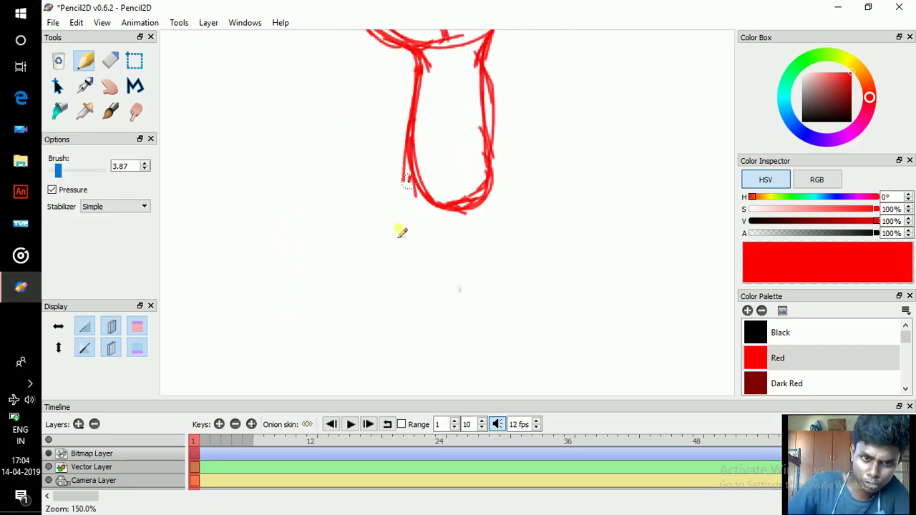
{"action": "left_click_drag", "start_coordinate": [408, 178], "coordinate": [392, 250]}
{"action": "mouse_move", "coordinate": [435, 194]}
{"action": "left_mouse_down"}
{"action": "mouse_move", "coordinate": [419, 261]}
{"action": "mouse_move", "coordinate": [393, 308]}
{"action": "left_mouse_up"}
{"action": "mouse_move", "coordinate": [414, 262]}
{"action": "left_mouse_down"}
{"action": "mouse_move", "coordinate": [411, 310]}
{"action": "mouse_move", "coordinate": [417, 240]}
{"action": "mouse_move", "coordinate": [411, 286]}
{"action": "left_mouse_up"}
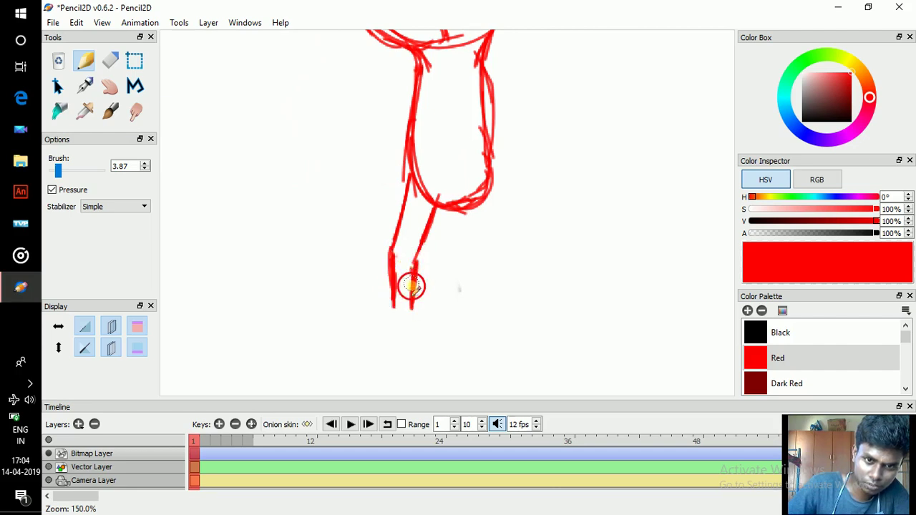
{"action": "left_click_drag", "start_coordinate": [426, 227], "coordinate": [417, 260]}
{"action": "left_click_drag", "start_coordinate": [434, 208], "coordinate": [420, 242]}
{"action": "mouse_move", "coordinate": [396, 239]}
{"action": "left_mouse_down"}
{"action": "mouse_move", "coordinate": [402, 304]}
{"action": "mouse_move", "coordinate": [372, 327]}
{"action": "mouse_move", "coordinate": [417, 325]}
{"action": "mouse_move", "coordinate": [365, 328]}
{"action": "mouse_move", "coordinate": [387, 309]}
{"action": "mouse_move", "coordinate": [375, 320]}
{"action": "mouse_move", "coordinate": [412, 309]}
{"action": "left_mouse_up"}
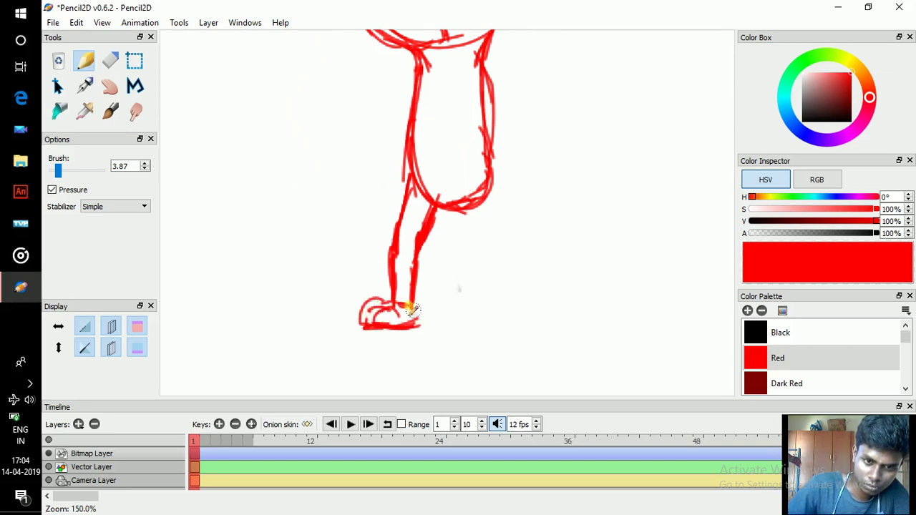
- Draw the rear leg stretched backward from the torso's base in a contact pose, with a foot at its end
{"action": "mouse_move", "coordinate": [466, 236]}
{"action": "left_mouse_down"}
{"action": "mouse_move", "coordinate": [474, 200]}
{"action": "mouse_move", "coordinate": [499, 299]}
{"action": "left_mouse_up"}
{"action": "left_click_drag", "start_coordinate": [491, 209], "coordinate": [486, 187]}
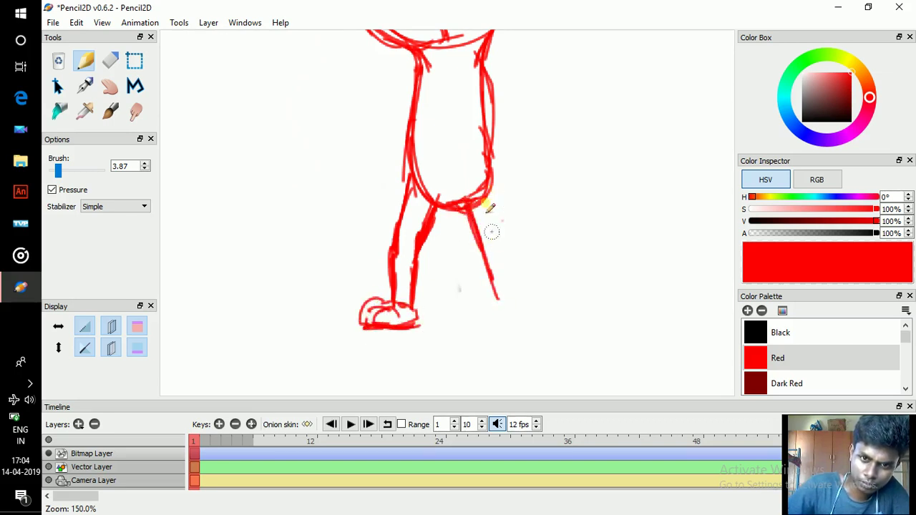
{"action": "mouse_move", "coordinate": [473, 228]}
{"action": "left_mouse_down"}
{"action": "mouse_move", "coordinate": [494, 276]}
{"action": "mouse_move", "coordinate": [476, 247]}
{"action": "mouse_move", "coordinate": [516, 296]}
{"action": "left_mouse_up"}
{"action": "left_click_drag", "start_coordinate": [492, 194], "coordinate": [537, 280]}
{"action": "left_click_drag", "start_coordinate": [508, 249], "coordinate": [546, 308]}
{"action": "mouse_move", "coordinate": [497, 329]}
{"action": "left_mouse_down"}
{"action": "mouse_move", "coordinate": [525, 327]}
{"action": "mouse_move", "coordinate": [504, 331]}
{"action": "mouse_move", "coordinate": [495, 316]}
{"action": "mouse_move", "coordinate": [503, 325]}
{"action": "mouse_move", "coordinate": [509, 299]}
{"action": "mouse_move", "coordinate": [516, 311]}
{"action": "mouse_move", "coordinate": [543, 314]}
{"action": "mouse_move", "coordinate": [549, 334]}
{"action": "mouse_move", "coordinate": [500, 217]}
{"action": "mouse_move", "coordinate": [510, 258]}
{"action": "left_mouse_up"}
{"action": "mouse_move", "coordinate": [494, 198]}
{"action": "left_mouse_down"}
{"action": "mouse_move", "coordinate": [513, 256]}
{"action": "mouse_move", "coordinate": [491, 276]}
{"action": "left_mouse_up"}
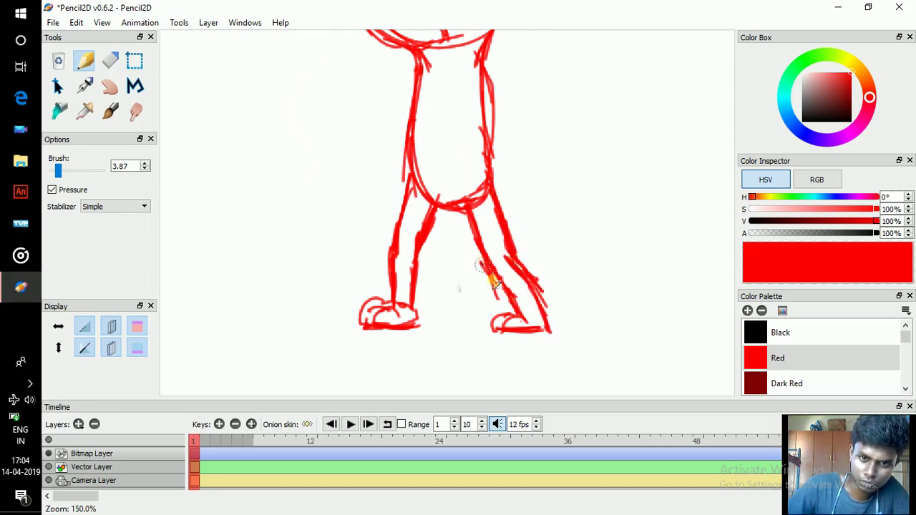
{"action": "mouse_move", "coordinate": [464, 208]}
{"action": "left_mouse_down"}
{"action": "mouse_move", "coordinate": [480, 265]}
{"action": "mouse_move", "coordinate": [527, 321]}
{"action": "left_mouse_up"}
{"action": "mouse_move", "coordinate": [473, 239]}
{"action": "left_mouse_down"}
{"action": "mouse_move", "coordinate": [450, 222]}
{"action": "mouse_move", "coordinate": [465, 209]}
{"action": "mouse_move", "coordinate": [427, 224]}
{"action": "mouse_move", "coordinate": [475, 214]}
{"action": "mouse_move", "coordinate": [448, 197]}
{"action": "mouse_move", "coordinate": [470, 239]}
{"action": "mouse_move", "coordinate": [422, 188]}
{"action": "mouse_move", "coordinate": [433, 201]}
{"action": "mouse_move", "coordinate": [424, 168]}
{"action": "mouse_move", "coordinate": [445, 177]}
{"action": "mouse_move", "coordinate": [464, 169]}
{"action": "mouse_move", "coordinate": [464, 236]}
{"action": "left_mouse_up"}
- Add a new bitmap layer named "surface"
{"action": "scroll", "coordinate": [464, 235], "scroll_direction": "down", "scroll_amount": 1}
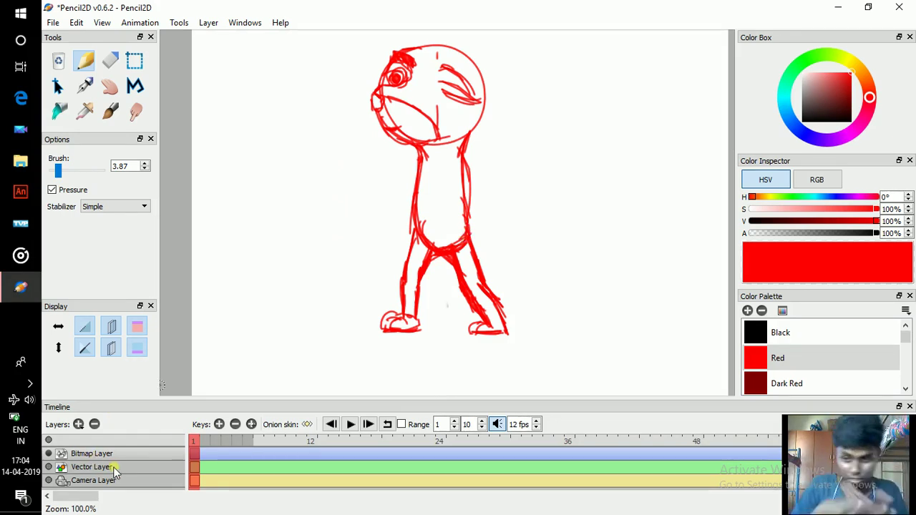
{"action": "left_click", "coordinate": [78, 424]}
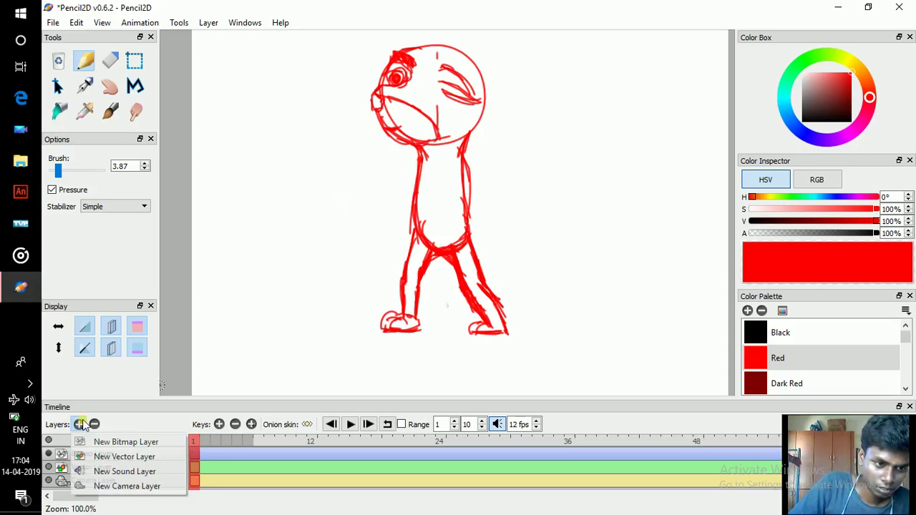
{"action": "left_click", "coordinate": [113, 439]}
{"action": "key", "text": "BackSpace"}
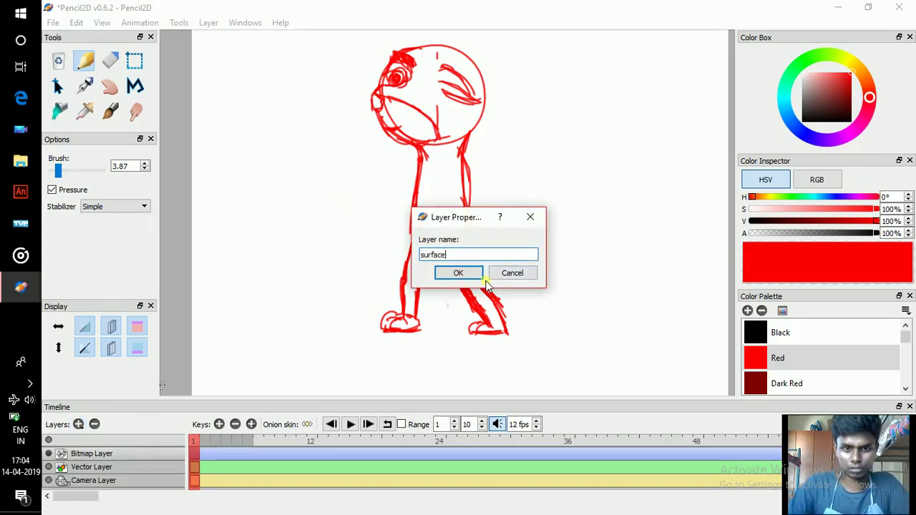
{"action": "left_click", "coordinate": [458, 273]}
{"action": "left_click", "coordinate": [156, 461]}
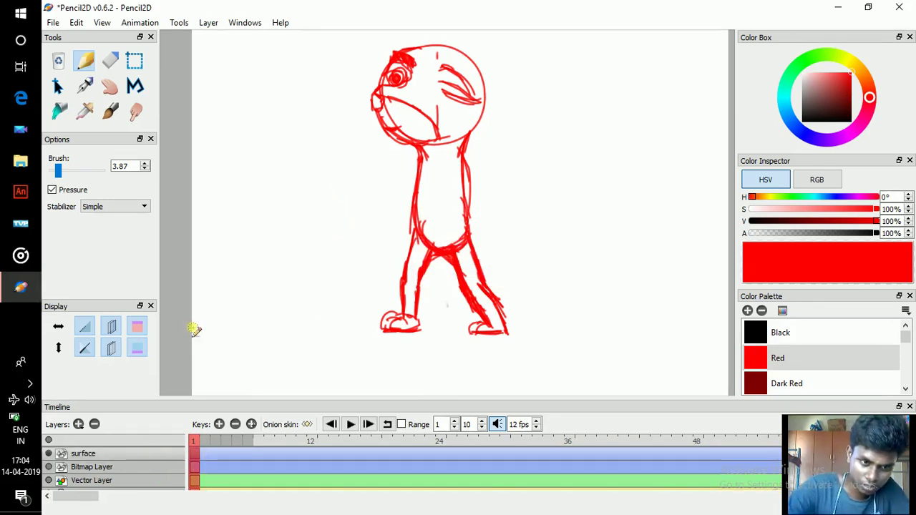
{"action": "mouse_move", "coordinate": [194, 329]}
{"action": "left_mouse_down"}
{"action": "mouse_move", "coordinate": [617, 333]}
{"action": "mouse_move", "coordinate": [797, 323]}
{"action": "mouse_move", "coordinate": [823, 333]}
{"action": "left_mouse_up"}
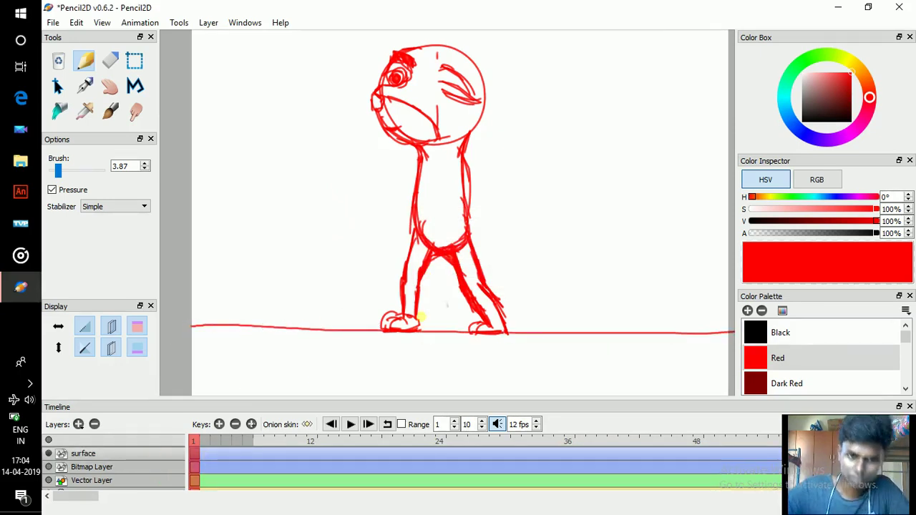
{"action": "key", "text": "space"}
{"action": "mouse_move", "coordinate": [458, 289]}
{"action": "left_mouse_down"}
{"action": "mouse_move", "coordinate": [398, 272]}
{"action": "mouse_move", "coordinate": [445, 263]}
{"action": "left_mouse_up"}
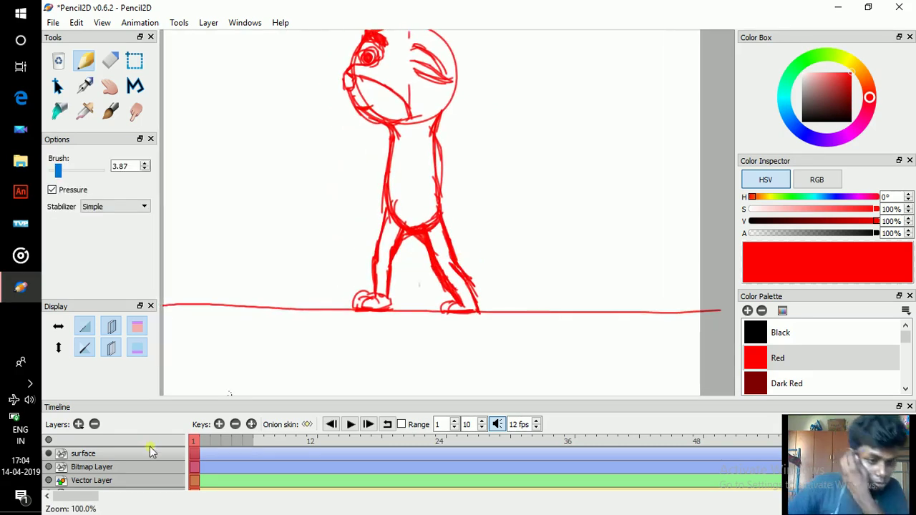
{"action": "key", "text": "ctrl+z"}
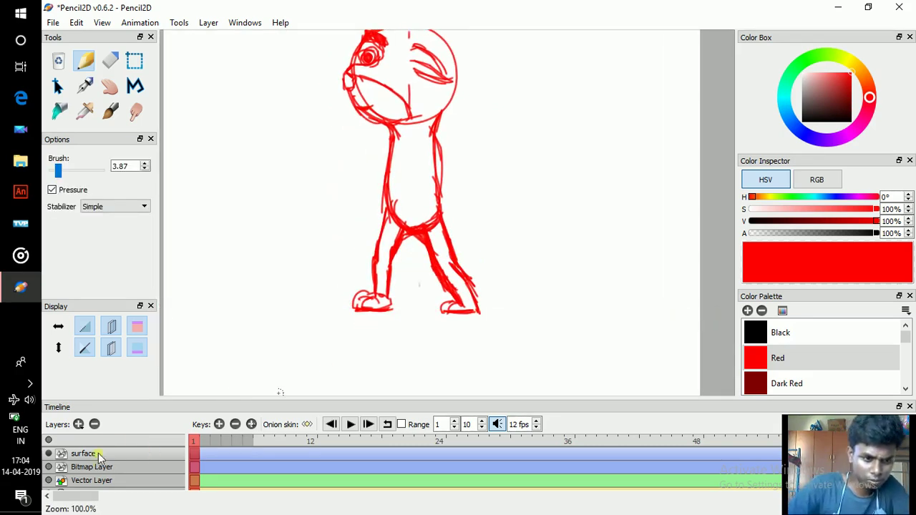
- Draw a ground line across the canvas under the feet on the surface layer and move that layer below Bitmap Layer
{"action": "left_click_drag", "start_coordinate": [166, 308], "coordinate": [724, 309]}
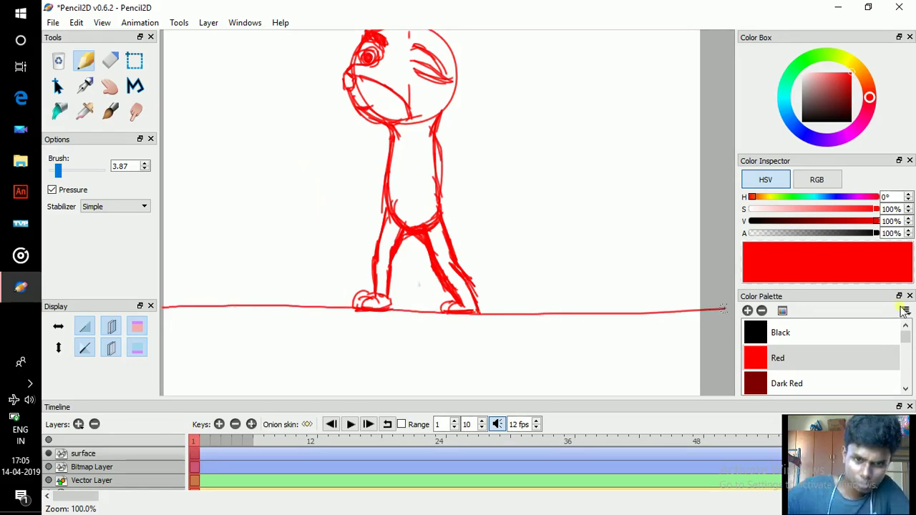
{"action": "mouse_move", "coordinate": [119, 454]}
{"action": "left_mouse_down"}
{"action": "mouse_move", "coordinate": [132, 475]}
{"action": "mouse_move", "coordinate": [122, 463]}
{"action": "left_mouse_up"}
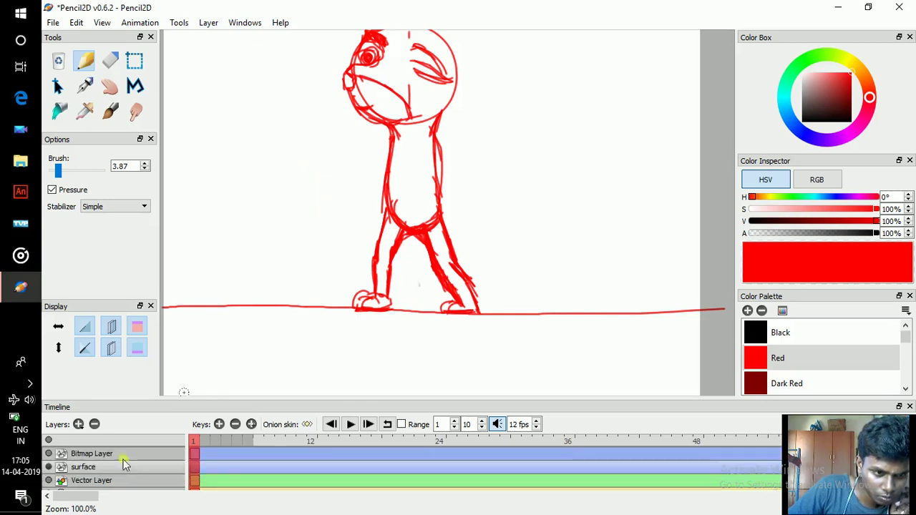
{"action": "left_click", "coordinate": [48, 453]}
{"action": "double_click", "coordinate": [62, 454]}
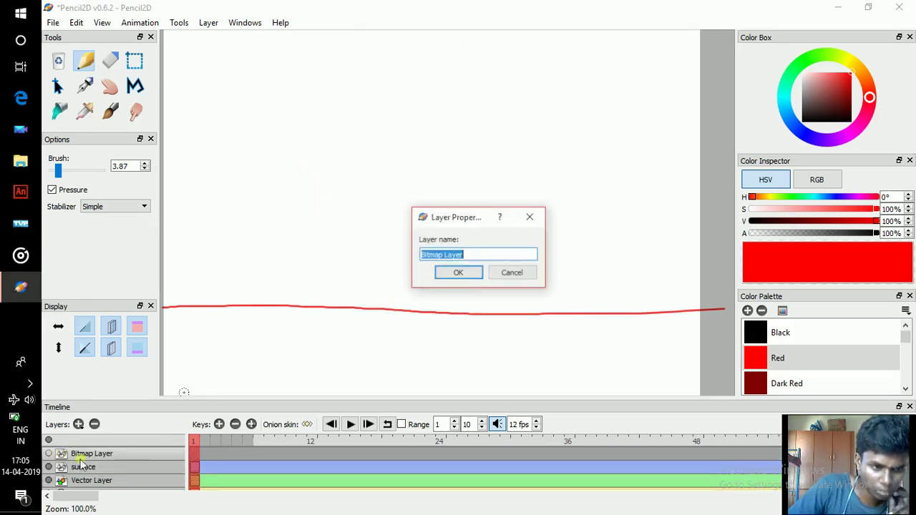
{"action": "left_click", "coordinate": [509, 276]}
{"action": "left_click", "coordinate": [48, 454]}
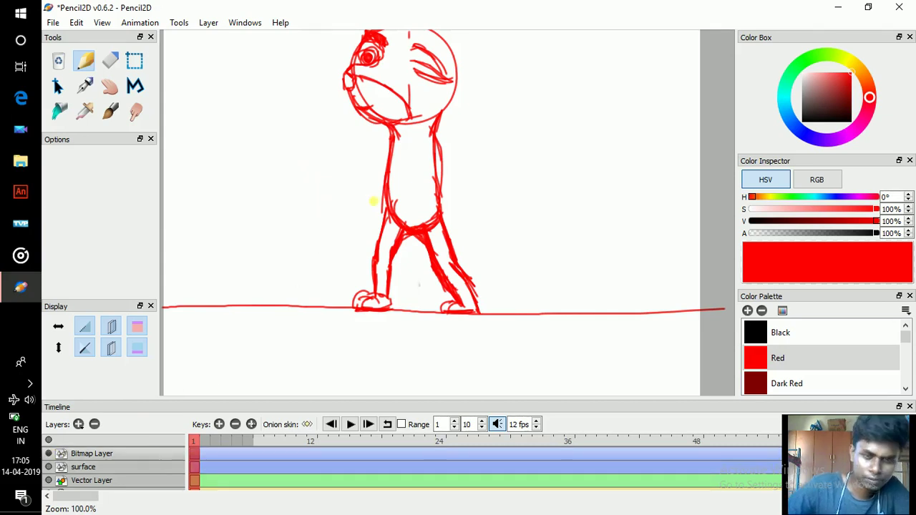
- Draw a shoulder line across the upper torso with an arch above it and a narrow arm hanging along the torso's front
{"action": "mouse_move", "coordinate": [372, 198]}
{"action": "left_mouse_down"}
{"action": "mouse_move", "coordinate": [368, 239]}
{"action": "mouse_move", "coordinate": [394, 224]}
{"action": "mouse_move", "coordinate": [414, 250]}
{"action": "left_mouse_up"}
{"action": "scroll", "coordinate": [391, 220], "scroll_direction": "up", "scroll_amount": 1}
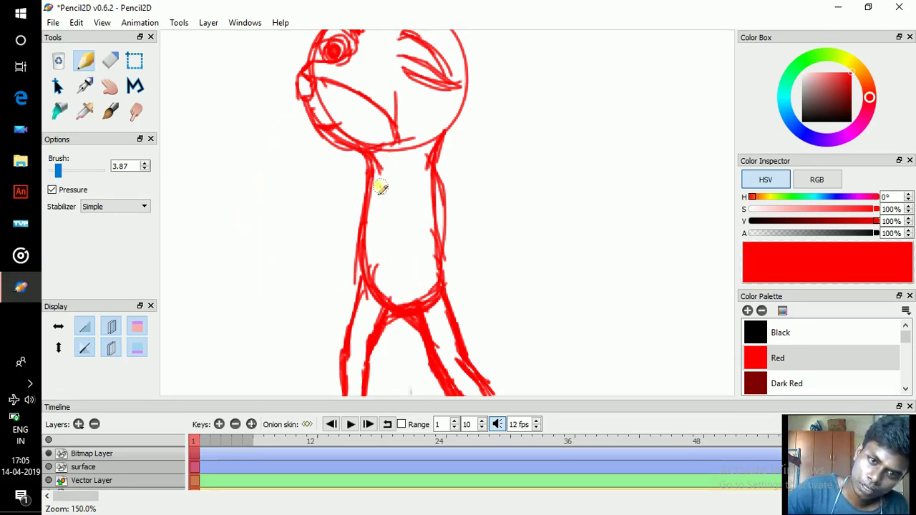
{"action": "left_click_drag", "start_coordinate": [369, 188], "coordinate": [430, 192]}
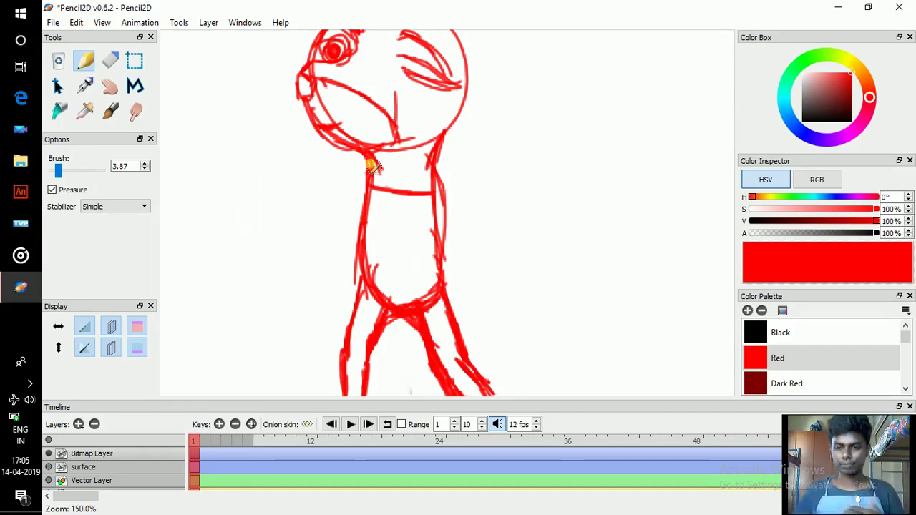
{"action": "left_click_drag", "start_coordinate": [382, 186], "coordinate": [425, 191]}
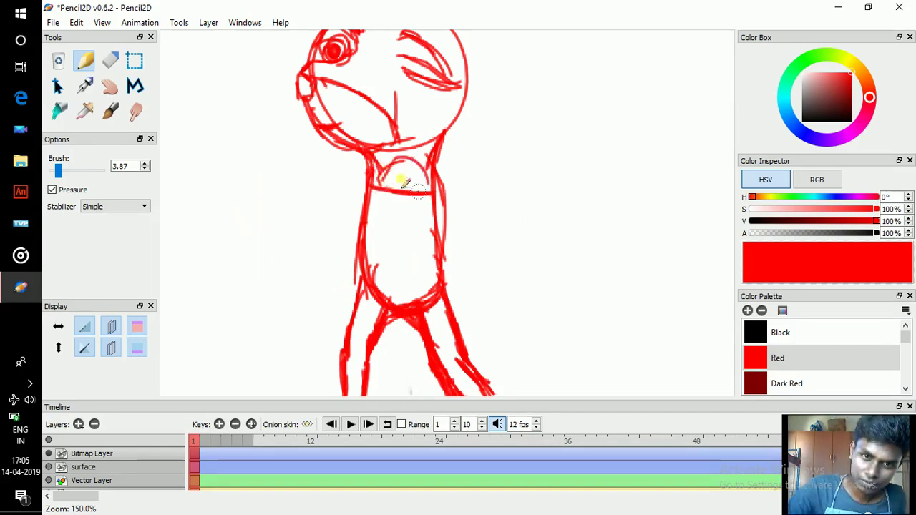
{"action": "mouse_move", "coordinate": [395, 161]}
{"action": "left_mouse_down"}
{"action": "mouse_move", "coordinate": [428, 190]}
{"action": "mouse_move", "coordinate": [379, 262]}
{"action": "mouse_move", "coordinate": [377, 212]}
{"action": "mouse_move", "coordinate": [382, 204]}
{"action": "mouse_move", "coordinate": [379, 262]}
{"action": "left_mouse_up"}
- Draw a shoulder loop on the upper chest and a short upper arm slanting toward the character's back
{"action": "scroll", "coordinate": [404, 264], "scroll_direction": "down", "scroll_amount": 2}
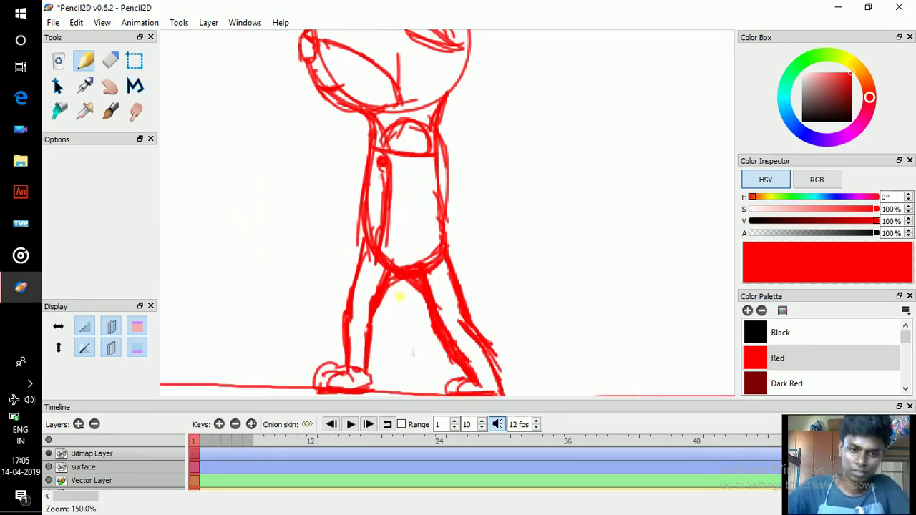
{"action": "mouse_move", "coordinate": [400, 168]}
{"action": "left_mouse_down"}
{"action": "mouse_move", "coordinate": [388, 228]}
{"action": "mouse_move", "coordinate": [400, 229]}
{"action": "mouse_move", "coordinate": [393, 180]}
{"action": "left_mouse_up"}
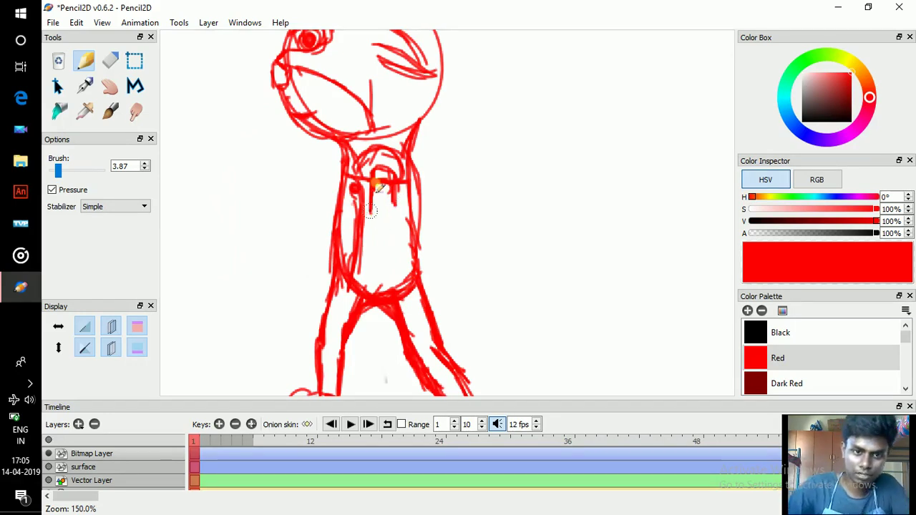
{"action": "mouse_move", "coordinate": [391, 207]}
{"action": "left_mouse_down"}
{"action": "mouse_move", "coordinate": [397, 183]}
{"action": "mouse_move", "coordinate": [435, 214]}
{"action": "mouse_move", "coordinate": [428, 208]}
{"action": "mouse_move", "coordinate": [414, 224]}
{"action": "mouse_move", "coordinate": [424, 236]}
{"action": "mouse_move", "coordinate": [408, 225]}
{"action": "mouse_move", "coordinate": [432, 208]}
{"action": "mouse_move", "coordinate": [438, 184]}
{"action": "left_mouse_up"}
{"action": "key", "text": "space"}
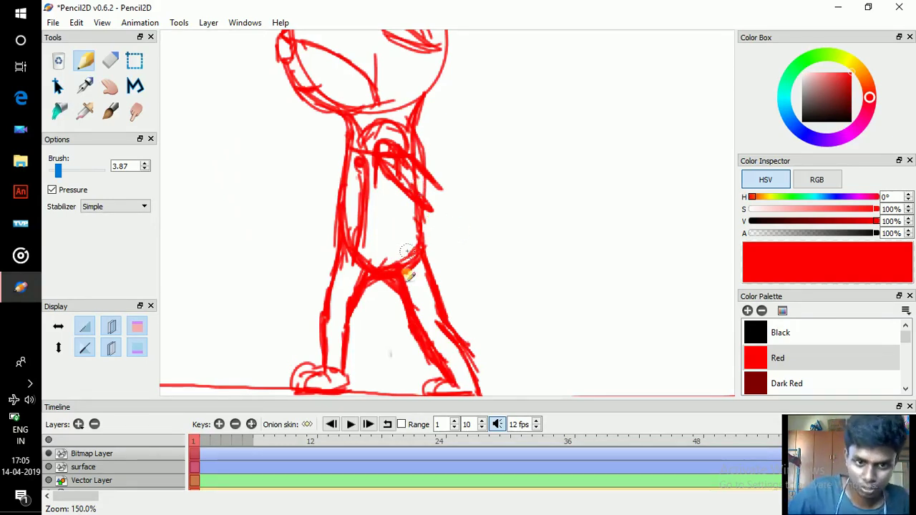
- Thicken the hip strokes at the torso's base and draw an arm swinging forward from the shoulder with a rounded hand
{"action": "left_click_drag", "start_coordinate": [370, 262], "coordinate": [393, 285]}
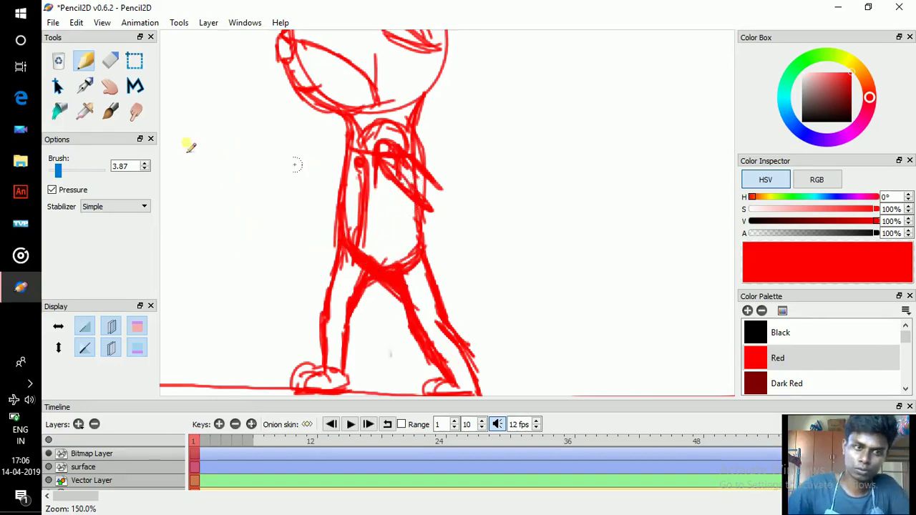
{"action": "mouse_move", "coordinate": [418, 259]}
{"action": "left_mouse_down"}
{"action": "mouse_move", "coordinate": [369, 272]}
{"action": "mouse_move", "coordinate": [427, 261]}
{"action": "mouse_move", "coordinate": [418, 215]}
{"action": "left_mouse_up"}
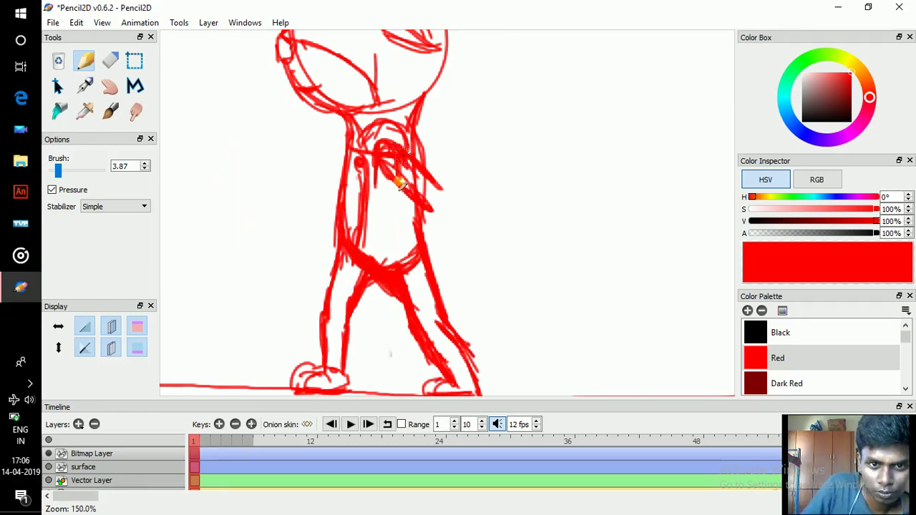
{"action": "left_click_drag", "start_coordinate": [402, 179], "coordinate": [380, 199]}
{"action": "left_click_drag", "start_coordinate": [378, 150], "coordinate": [349, 187]}
{"action": "mouse_move", "coordinate": [405, 165]}
{"action": "left_mouse_down"}
{"action": "mouse_move", "coordinate": [345, 232]}
{"action": "mouse_move", "coordinate": [339, 211]}
{"action": "mouse_move", "coordinate": [364, 208]}
{"action": "mouse_move", "coordinate": [405, 165]}
{"action": "mouse_move", "coordinate": [375, 215]}
{"action": "mouse_move", "coordinate": [364, 171]}
{"action": "mouse_move", "coordinate": [304, 235]}
{"action": "mouse_move", "coordinate": [339, 208]}
{"action": "mouse_move", "coordinate": [333, 202]}
{"action": "mouse_move", "coordinate": [383, 209]}
{"action": "mouse_move", "coordinate": [299, 244]}
{"action": "mouse_move", "coordinate": [289, 229]}
{"action": "mouse_move", "coordinate": [279, 243]}
{"action": "mouse_move", "coordinate": [310, 249]}
{"action": "left_mouse_up"}
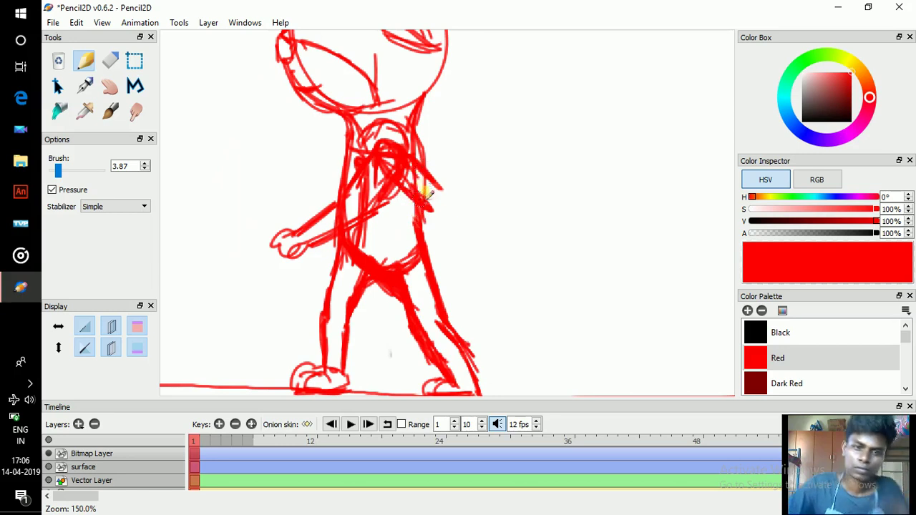
- Erase the slanted upper arm strokes over the torso and draw the other arm behind the back, ending in a small hand
{"action": "left_click", "coordinate": [109, 61]}
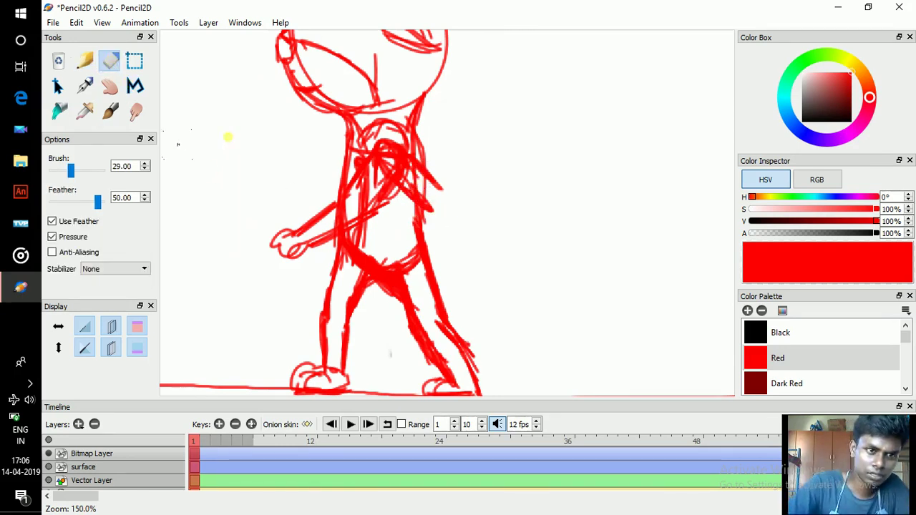
{"action": "mouse_move", "coordinate": [426, 175]}
{"action": "left_mouse_down"}
{"action": "mouse_move", "coordinate": [407, 204]}
{"action": "mouse_move", "coordinate": [428, 169]}
{"action": "mouse_move", "coordinate": [458, 210]}
{"action": "left_mouse_up"}
{"action": "left_click", "coordinate": [84, 61]}
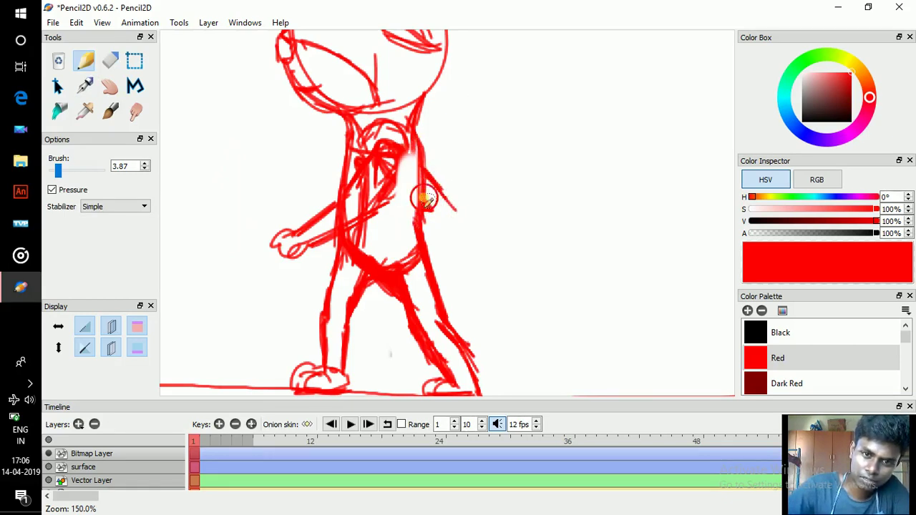
{"action": "mouse_move", "coordinate": [446, 244]}
{"action": "left_mouse_down"}
{"action": "mouse_move", "coordinate": [447, 200]}
{"action": "mouse_move", "coordinate": [459, 207]}
{"action": "mouse_move", "coordinate": [470, 268]}
{"action": "mouse_move", "coordinate": [457, 264]}
{"action": "mouse_move", "coordinate": [471, 272]}
{"action": "left_mouse_up"}
{"action": "key", "text": "space"}
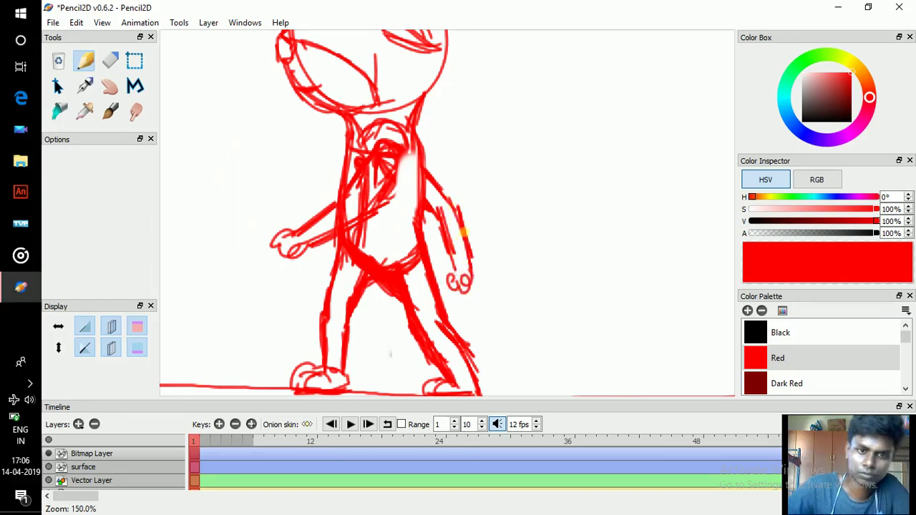
- Reinforce the outline of the arm behind the back and draw the forward arm's upper edge up to the shoulder
{"action": "left_click_drag", "start_coordinate": [446, 200], "coordinate": [461, 241]}
{"action": "scroll", "coordinate": [462, 241], "scroll_direction": "down", "scroll_amount": 1}
{"action": "key", "text": "space"}
{"action": "left_click_drag", "start_coordinate": [419, 183], "coordinate": [417, 178]}
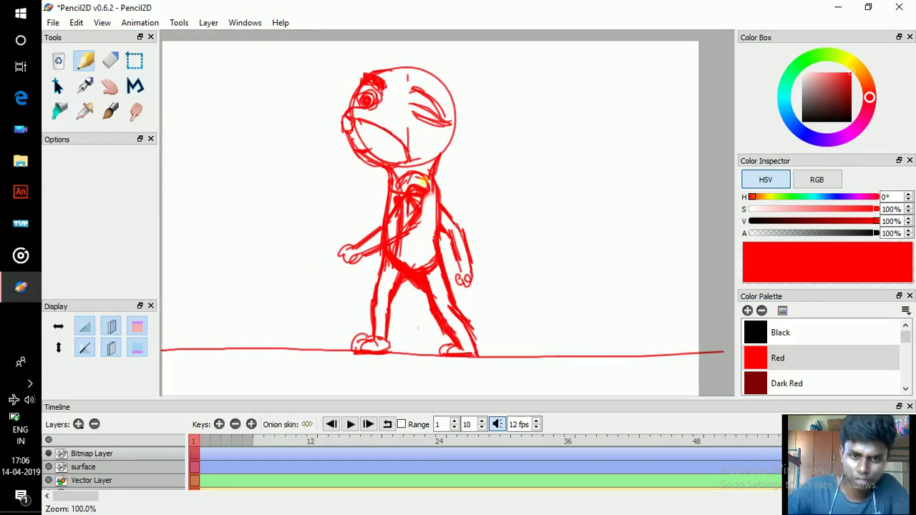
{"action": "left_click_drag", "start_coordinate": [419, 221], "coordinate": [430, 201]}
{"action": "key", "text": "space"}
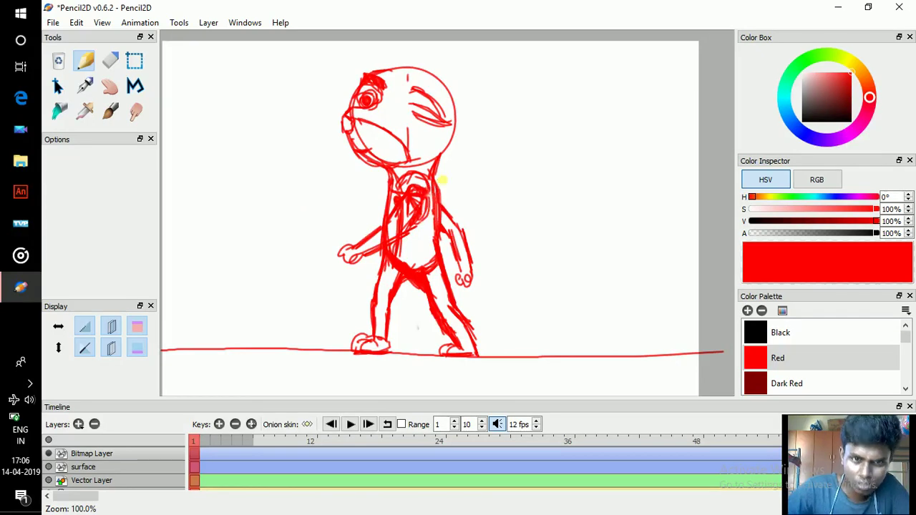
{"action": "left_click_drag", "start_coordinate": [445, 165], "coordinate": [450, 179]}
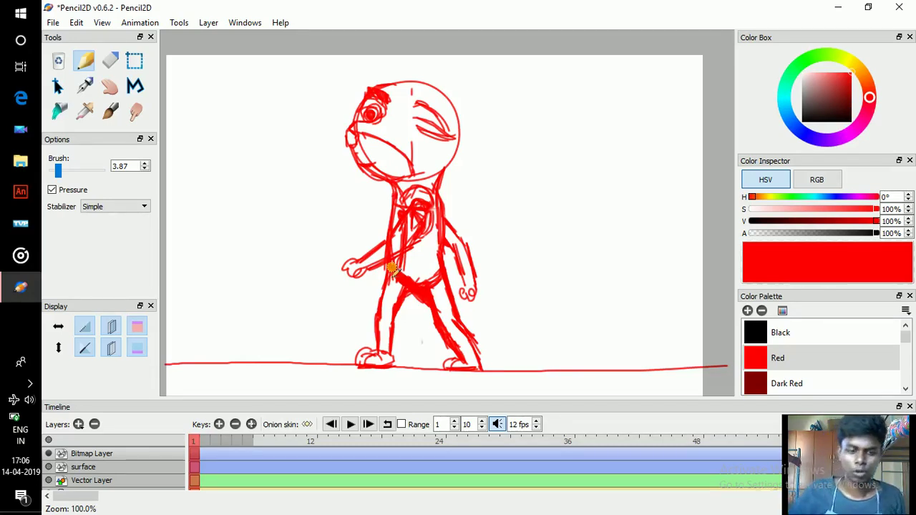
- Add a new keyframe at frame 2 on the Bitmap Layer and flip between it and frame 1
{"action": "left_click", "coordinate": [218, 425]}
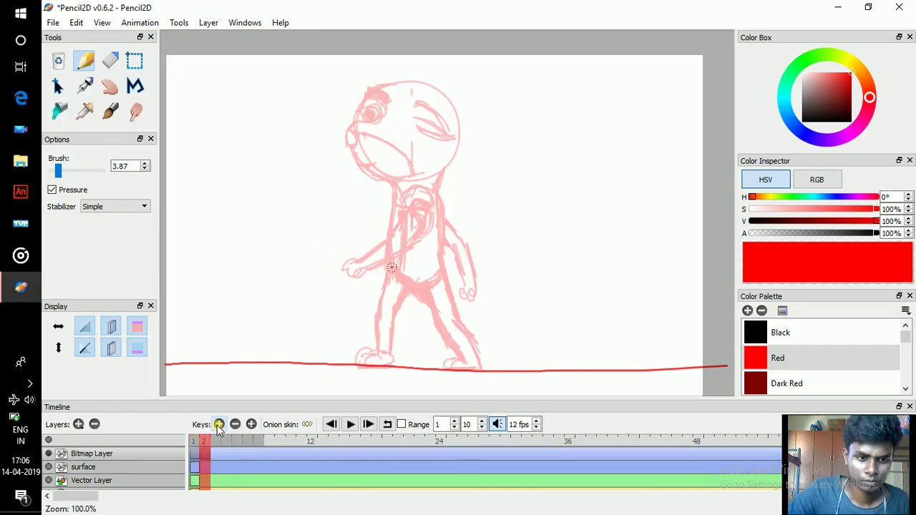
{"action": "key", "text": "comma"}
{"action": "key", "text": "period"}
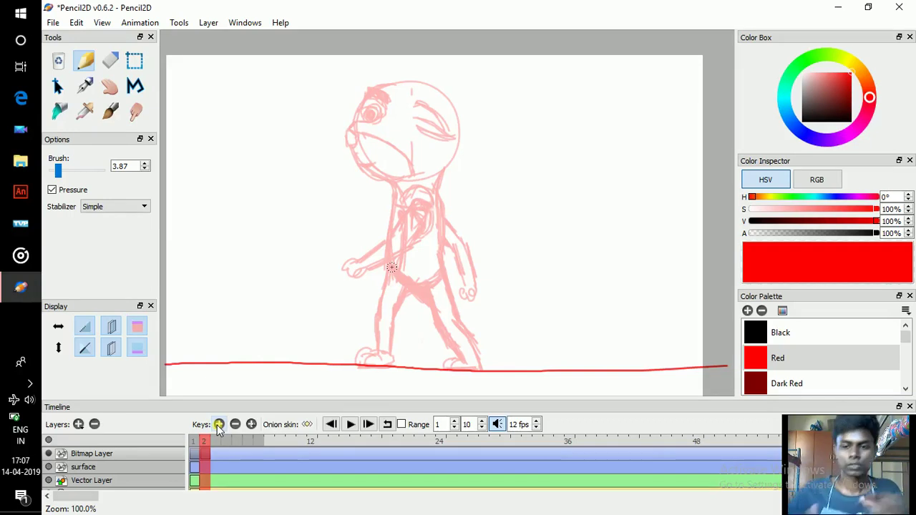
{"action": "scroll", "coordinate": [446, 166], "scroll_direction": "up", "scroll_amount": 4}
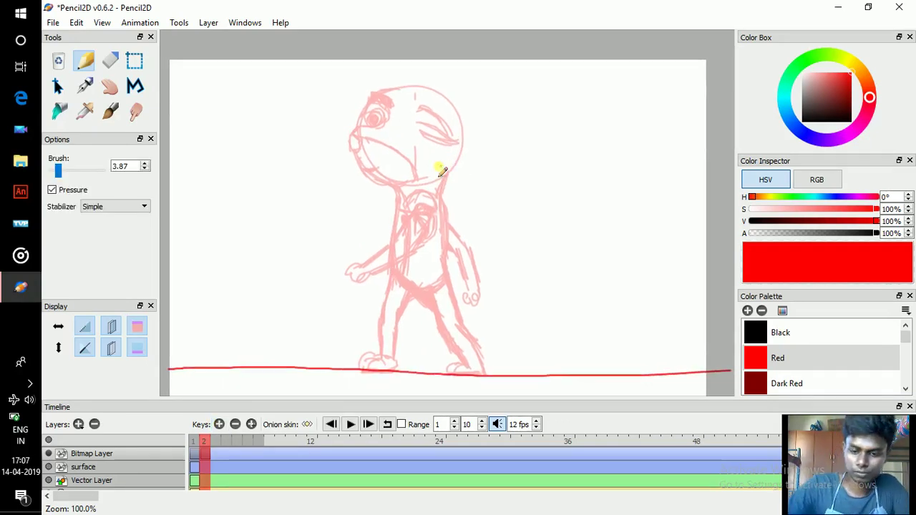
{"action": "left_click_drag", "start_coordinate": [423, 154], "coordinate": [430, 210]}
{"action": "scroll", "coordinate": [430, 212], "scroll_direction": "up", "scroll_amount": 1}
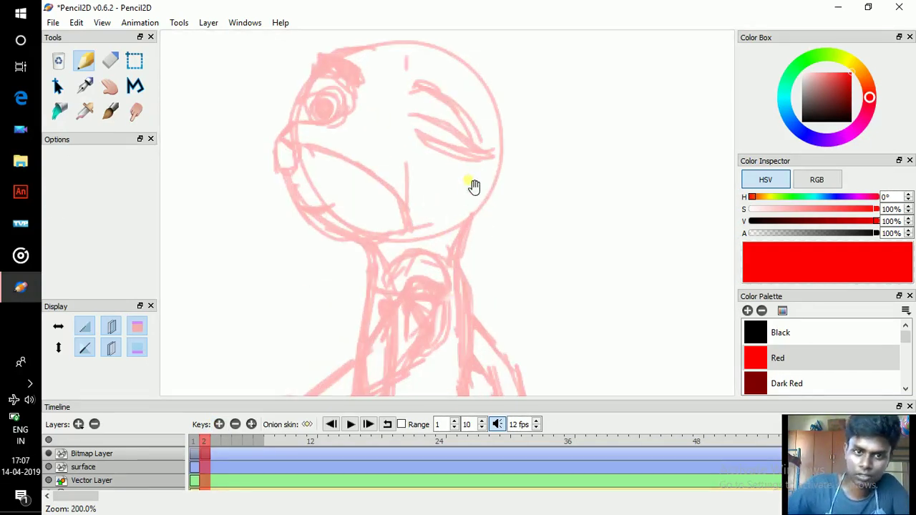
{"action": "left_click_drag", "start_coordinate": [477, 184], "coordinate": [495, 243]}
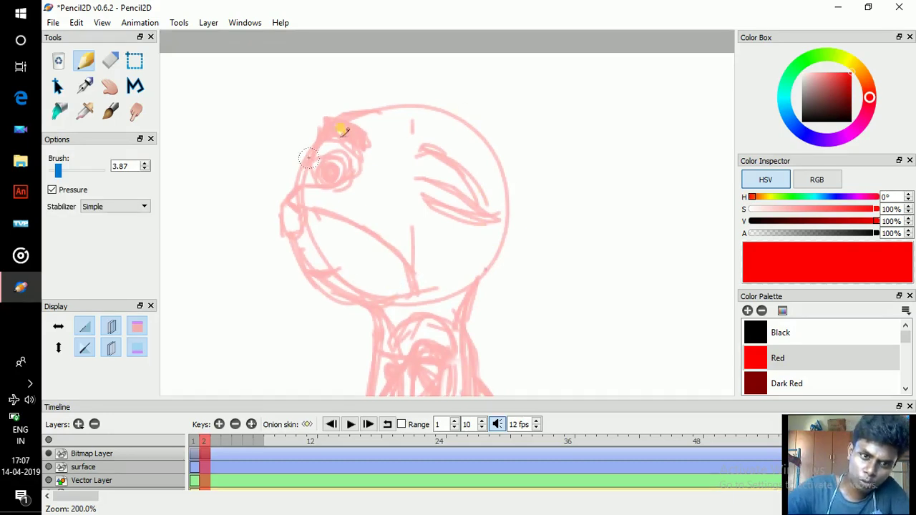
{"action": "left_click_drag", "start_coordinate": [444, 217], "coordinate": [448, 213]}
{"action": "left_click_drag", "start_coordinate": [380, 293], "coordinate": [311, 180]}
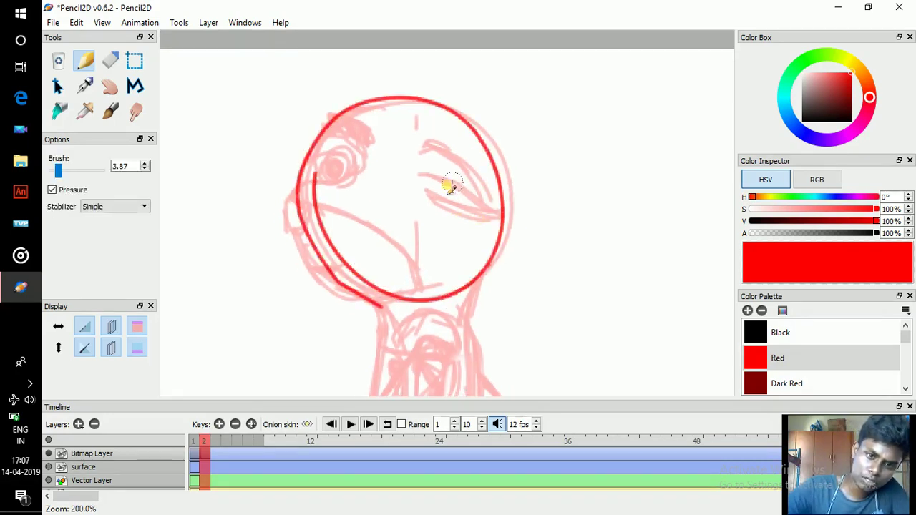
{"action": "key", "text": "ctrl+z"}
{"action": "left_click_drag", "start_coordinate": [374, 278], "coordinate": [452, 66]}
{"action": "mouse_move", "coordinate": [365, 56]}
{"action": "left_mouse_down"}
{"action": "mouse_move", "coordinate": [414, 243]}
{"action": "mouse_move", "coordinate": [357, 47]}
{"action": "mouse_move", "coordinate": [374, 248]}
{"action": "left_mouse_up"}
{"action": "key", "text": "ctrl+z"}
{"action": "key", "text": "ctrl+z"}
{"action": "mouse_move", "coordinate": [468, 263]}
{"action": "left_mouse_down"}
{"action": "mouse_move", "coordinate": [434, 272]}
{"action": "mouse_move", "coordinate": [401, 64]}
{"action": "mouse_move", "coordinate": [374, 259]}
{"action": "left_mouse_up"}
{"action": "key", "text": "ctrl+z"}
- Draw a head circle slightly higher than the onion-skinned head and add the forehead, pointed nose, lips and jaw profile
{"action": "mouse_move", "coordinate": [436, 265]}
{"action": "left_mouse_down"}
{"action": "mouse_move", "coordinate": [361, 256]}
{"action": "mouse_move", "coordinate": [499, 241]}
{"action": "mouse_move", "coordinate": [394, 268]}
{"action": "left_mouse_up"}
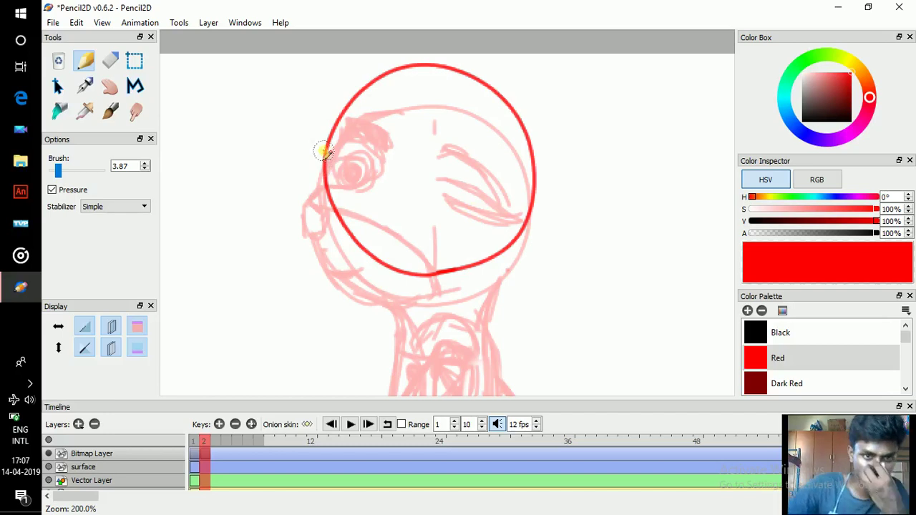
{"action": "mouse_move", "coordinate": [311, 161]}
{"action": "left_mouse_down"}
{"action": "mouse_move", "coordinate": [332, 119]}
{"action": "mouse_move", "coordinate": [372, 83]}
{"action": "left_mouse_up"}
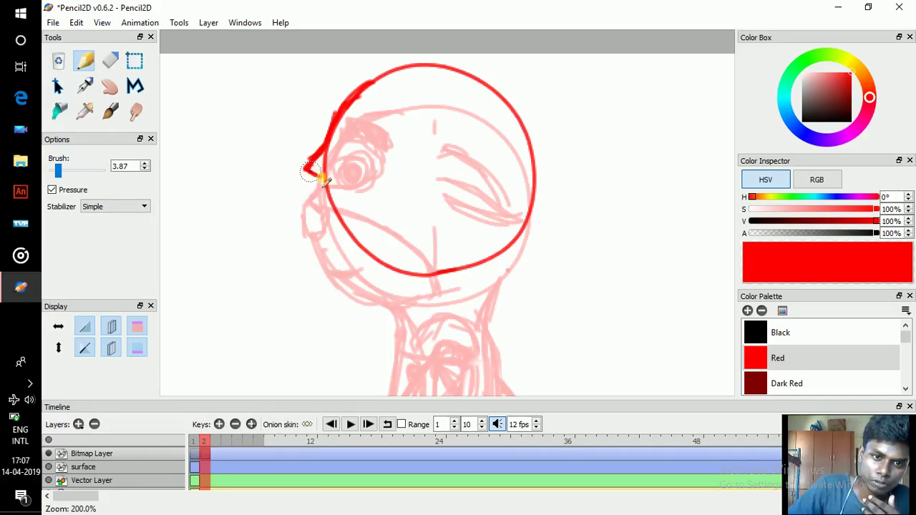
{"action": "mouse_move", "coordinate": [310, 182]}
{"action": "left_mouse_down"}
{"action": "mouse_move", "coordinate": [329, 169]}
{"action": "mouse_move", "coordinate": [324, 150]}
{"action": "mouse_move", "coordinate": [349, 253]}
{"action": "mouse_move", "coordinate": [379, 281]}
{"action": "mouse_move", "coordinate": [366, 271]}
{"action": "mouse_move", "coordinate": [433, 280]}
{"action": "mouse_move", "coordinate": [348, 232]}
{"action": "mouse_move", "coordinate": [336, 238]}
{"action": "mouse_move", "coordinate": [360, 243]}
{"action": "mouse_move", "coordinate": [331, 243]}
{"action": "mouse_move", "coordinate": [322, 209]}
{"action": "left_mouse_up"}
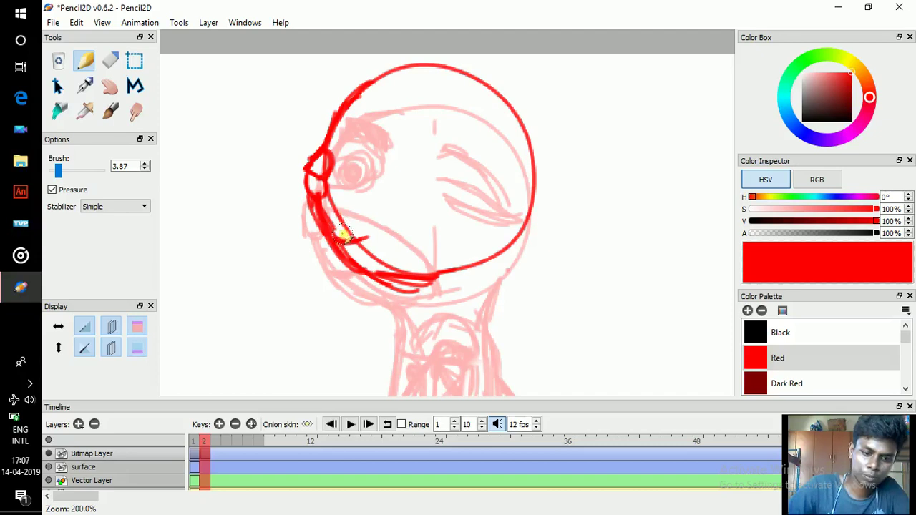
- Draw a curved cheek line from the nose to the head's base and a round eye with pupil above it
{"action": "key", "text": "space"}
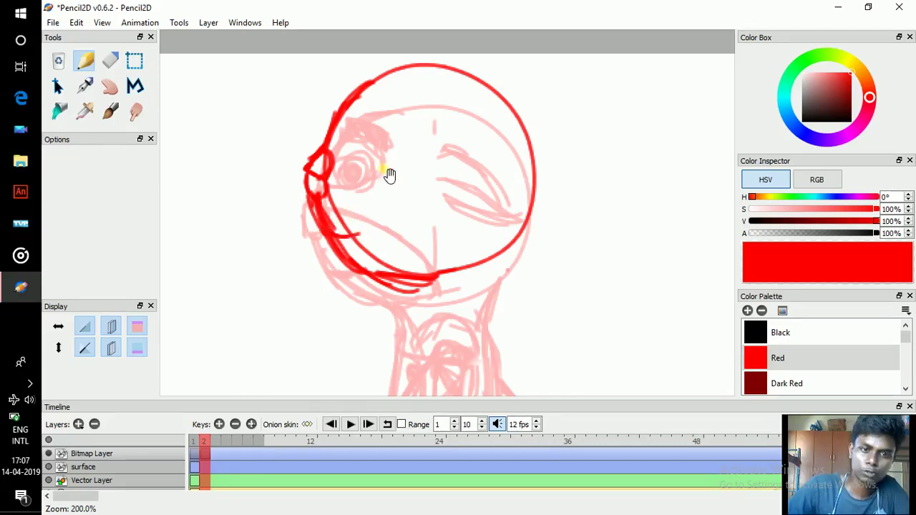
{"action": "left_click_drag", "start_coordinate": [389, 176], "coordinate": [386, 180]}
{"action": "mouse_move", "coordinate": [335, 167]}
{"action": "left_mouse_down"}
{"action": "mouse_move", "coordinate": [375, 179]}
{"action": "mouse_move", "coordinate": [423, 223]}
{"action": "left_mouse_up"}
{"action": "left_click_drag", "start_coordinate": [384, 181], "coordinate": [444, 265]}
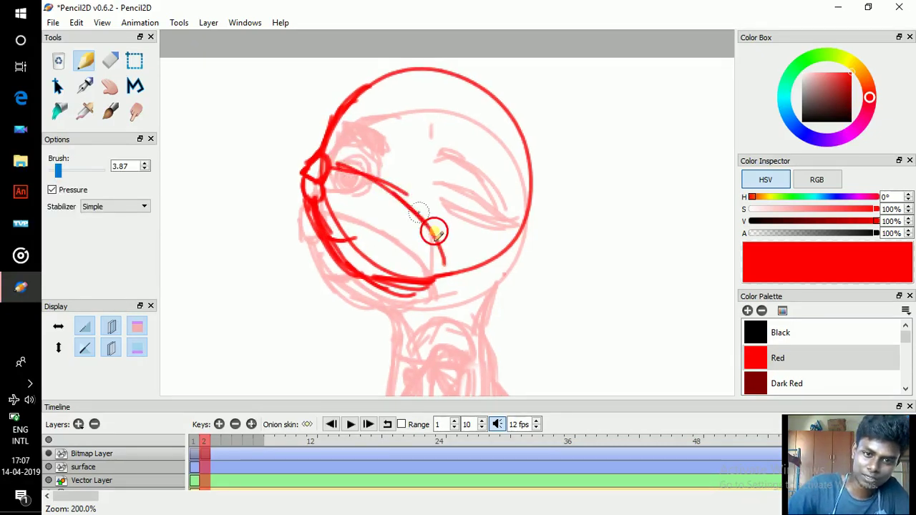
{"action": "left_click_drag", "start_coordinate": [432, 230], "coordinate": [445, 275]}
{"action": "key", "text": "space"}
{"action": "left_click_drag", "start_coordinate": [391, 152], "coordinate": [383, 181]}
{"action": "mouse_move", "coordinate": [349, 145]}
{"action": "left_mouse_down"}
{"action": "mouse_move", "coordinate": [341, 188]}
{"action": "mouse_move", "coordinate": [314, 181]}
{"action": "mouse_move", "coordinate": [367, 179]}
{"action": "mouse_move", "coordinate": [363, 166]}
{"action": "mouse_move", "coordinate": [338, 180]}
{"action": "left_mouse_up"}
- Draw the ear at the back of the head with curved strokes that meet near the head's rear edge
{"action": "key", "text": "space"}
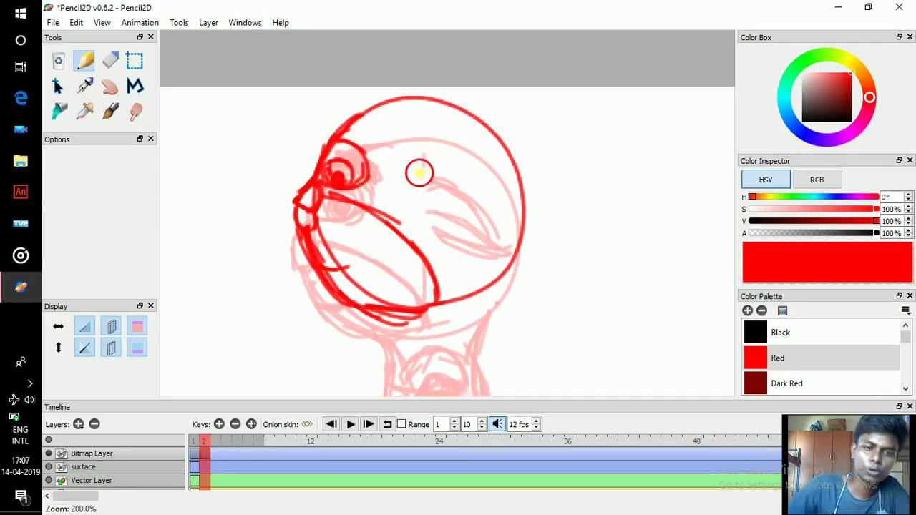
{"action": "mouse_move", "coordinate": [419, 172]}
{"action": "left_mouse_down"}
{"action": "mouse_move", "coordinate": [398, 180]}
{"action": "mouse_move", "coordinate": [438, 166]}
{"action": "mouse_move", "coordinate": [494, 222]}
{"action": "left_mouse_up"}
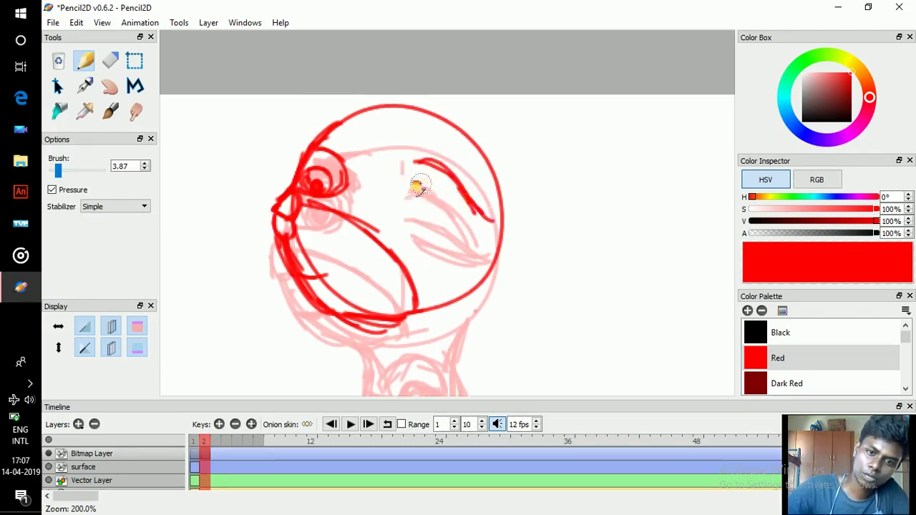
{"action": "left_click_drag", "start_coordinate": [413, 186], "coordinate": [493, 222]}
{"action": "mouse_move", "coordinate": [407, 211]}
{"action": "left_mouse_down"}
{"action": "mouse_move", "coordinate": [493, 223]}
{"action": "mouse_move", "coordinate": [460, 172]}
{"action": "mouse_move", "coordinate": [461, 149]}
{"action": "left_mouse_up"}
- Draw both sides of the neck below the head and extend the front line down along the upper torso
{"action": "scroll", "coordinate": [462, 206], "scroll_direction": "down", "scroll_amount": 1}
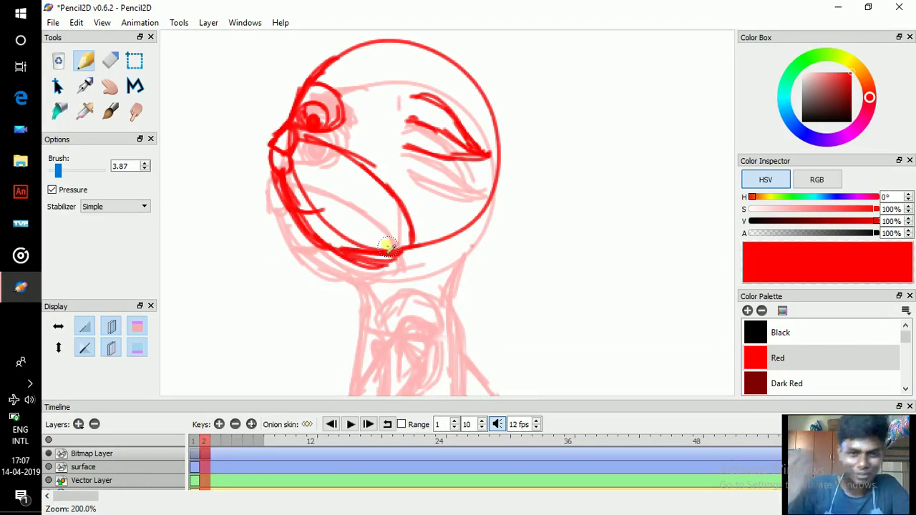
{"action": "scroll", "coordinate": [387, 245], "scroll_direction": "down", "scroll_amount": 1}
{"action": "mouse_move", "coordinate": [364, 231]}
{"action": "left_mouse_down"}
{"action": "mouse_move", "coordinate": [371, 252]}
{"action": "mouse_move", "coordinate": [374, 284]}
{"action": "left_mouse_up"}
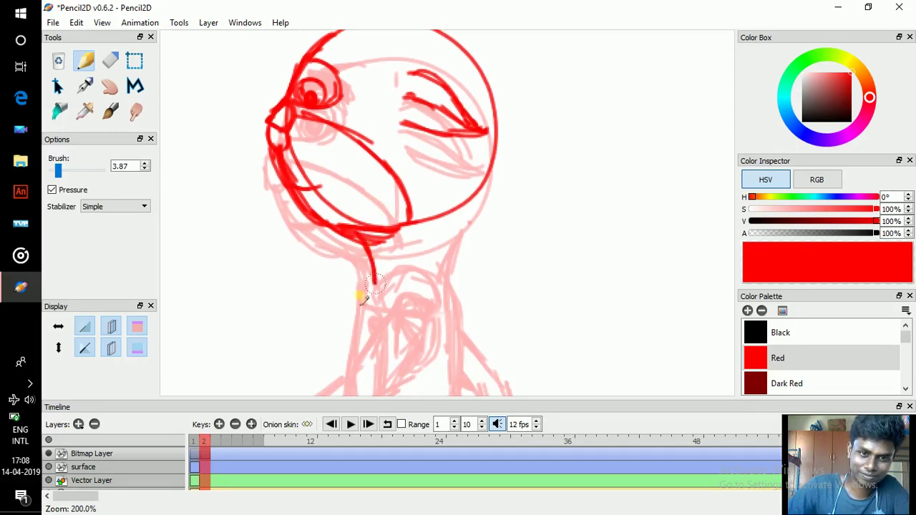
{"action": "mouse_move", "coordinate": [408, 213]}
{"action": "left_mouse_down"}
{"action": "mouse_move", "coordinate": [460, 223]}
{"action": "mouse_move", "coordinate": [464, 244]}
{"action": "mouse_move", "coordinate": [440, 245]}
{"action": "mouse_move", "coordinate": [437, 280]}
{"action": "left_mouse_up"}
{"action": "scroll", "coordinate": [433, 215], "scroll_direction": "down", "scroll_amount": 3}
{"action": "left_click_drag", "start_coordinate": [378, 152], "coordinate": [363, 293]}
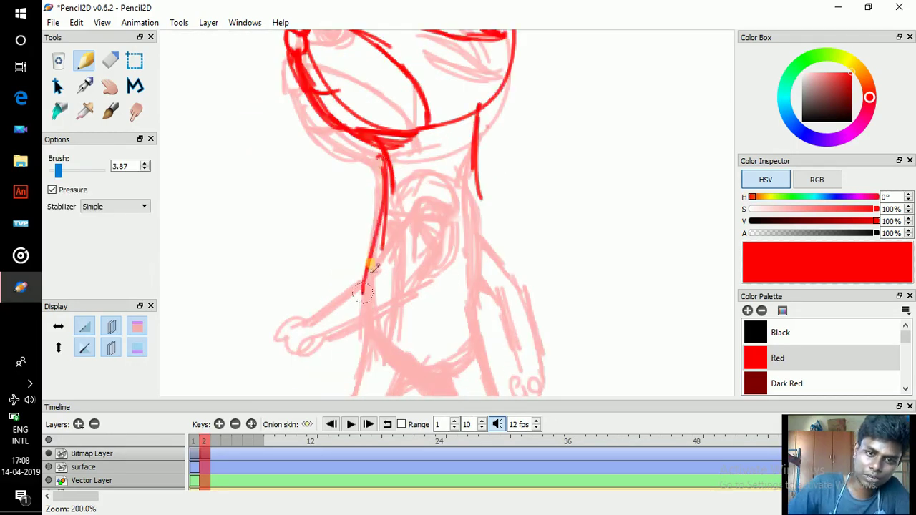
- Draw the belly curve, the rounded torso base and the back line, with a slanted hip stroke below the belly
{"action": "mouse_move", "coordinate": [370, 236]}
{"action": "left_mouse_down"}
{"action": "mouse_move", "coordinate": [381, 334]}
{"action": "mouse_move", "coordinate": [408, 336]}
{"action": "left_mouse_up"}
{"action": "left_click_drag", "start_coordinate": [376, 286], "coordinate": [428, 339]}
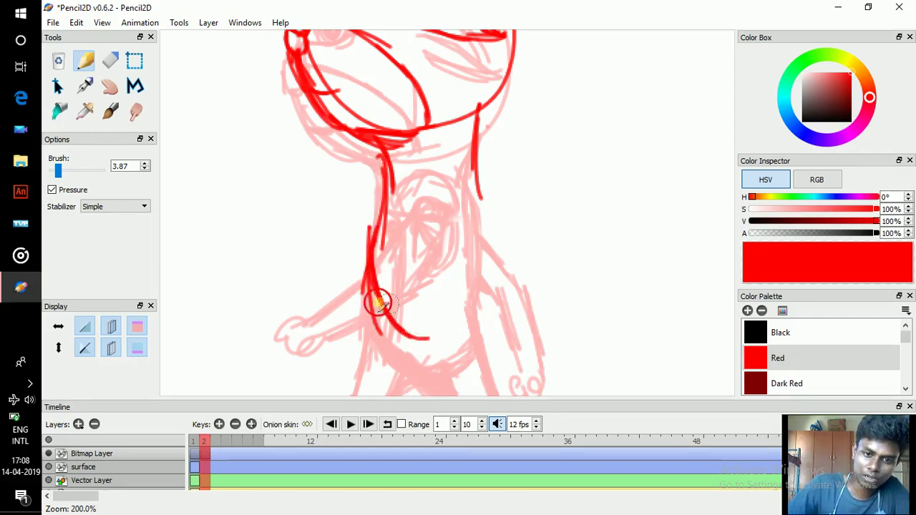
{"action": "left_click_drag", "start_coordinate": [378, 302], "coordinate": [484, 309]}
{"action": "mouse_move", "coordinate": [423, 333]}
{"action": "left_mouse_down"}
{"action": "mouse_move", "coordinate": [473, 334]}
{"action": "mouse_move", "coordinate": [483, 315]}
{"action": "mouse_move", "coordinate": [488, 272]}
{"action": "mouse_move", "coordinate": [479, 260]}
{"action": "mouse_move", "coordinate": [478, 162]}
{"action": "left_mouse_up"}
{"action": "mouse_move", "coordinate": [374, 239]}
{"action": "left_mouse_down"}
{"action": "mouse_move", "coordinate": [367, 136]}
{"action": "mouse_move", "coordinate": [383, 179]}
{"action": "mouse_move", "coordinate": [398, 173]}
{"action": "mouse_move", "coordinate": [407, 143]}
{"action": "mouse_move", "coordinate": [421, 152]}
{"action": "mouse_move", "coordinate": [427, 168]}
{"action": "mouse_move", "coordinate": [415, 162]}
{"action": "mouse_move", "coordinate": [404, 215]}
{"action": "left_mouse_up"}
- Compare the new head and torso on frame 2 with the contact pose on frame 1
{"action": "key", "text": "space"}
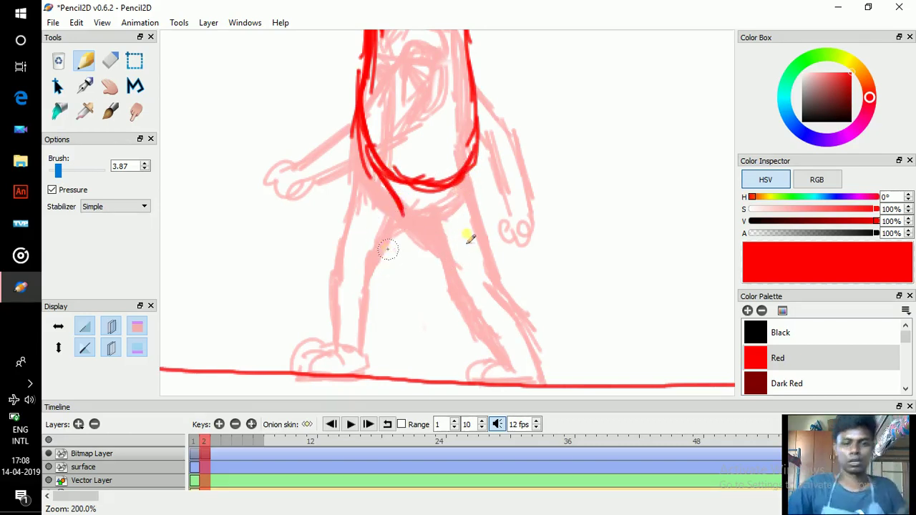
{"action": "key", "text": "space"}
{"action": "left_click_drag", "start_coordinate": [455, 198], "coordinate": [455, 246]}
{"action": "scroll", "coordinate": [442, 216], "scroll_direction": "down", "scroll_amount": 1}
{"action": "key", "text": "space"}
{"action": "left_click_drag", "start_coordinate": [450, 153], "coordinate": [448, 193]}
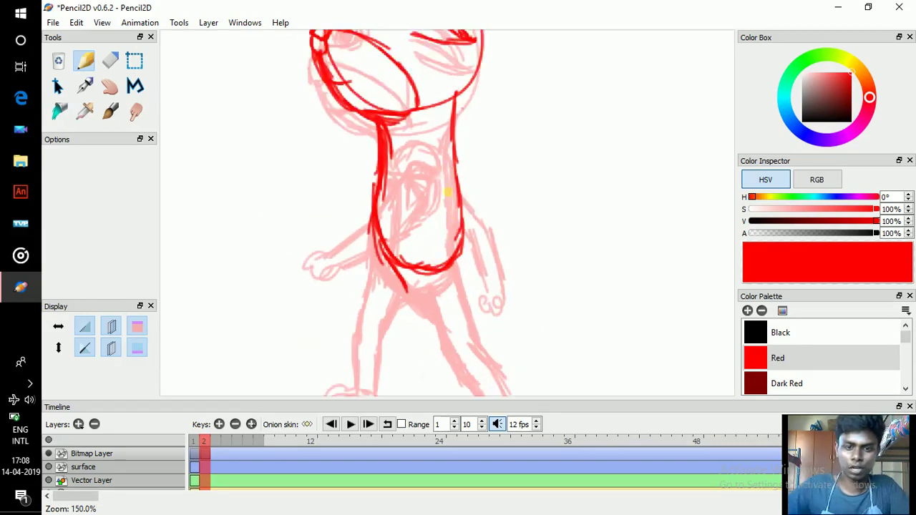
{"action": "scroll", "coordinate": [447, 192], "scroll_direction": "down", "scroll_amount": 1}
{"action": "key", "text": "comma"}
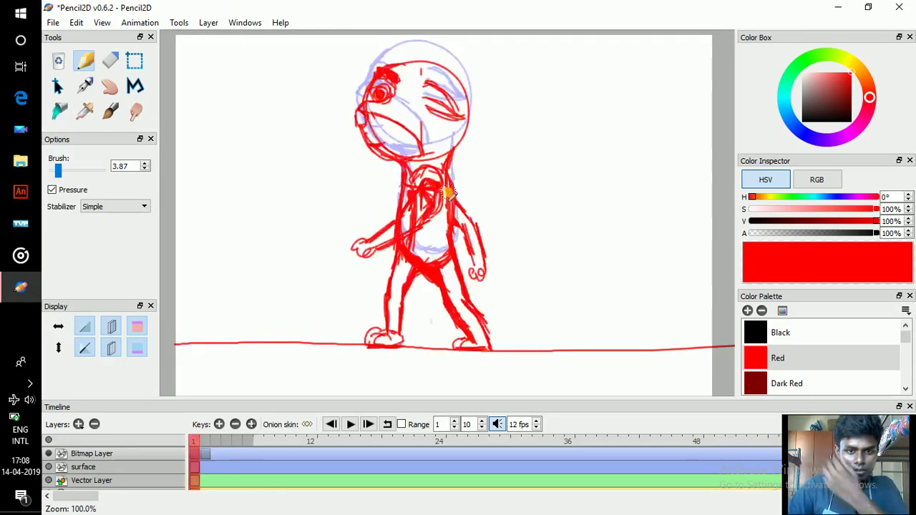
{"action": "key", "text": "period"}
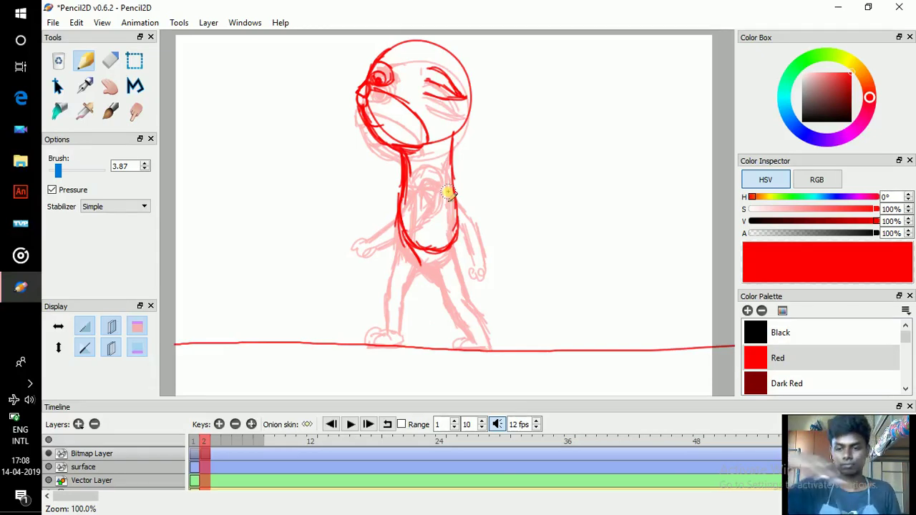
- Draw the hip and a bent leg with the knee forward and the small foot lifted behind, above the ground line
{"action": "scroll", "coordinate": [447, 192], "scroll_direction": "down", "scroll_amount": 1}
{"action": "scroll", "coordinate": [451, 193], "scroll_direction": "up", "scroll_amount": 2}
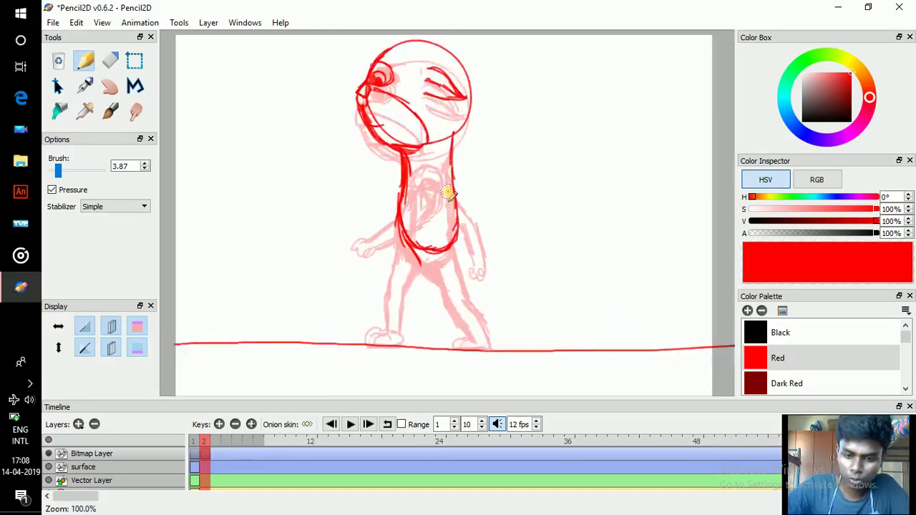
{"action": "left_click_drag", "start_coordinate": [465, 152], "coordinate": [463, 111]}
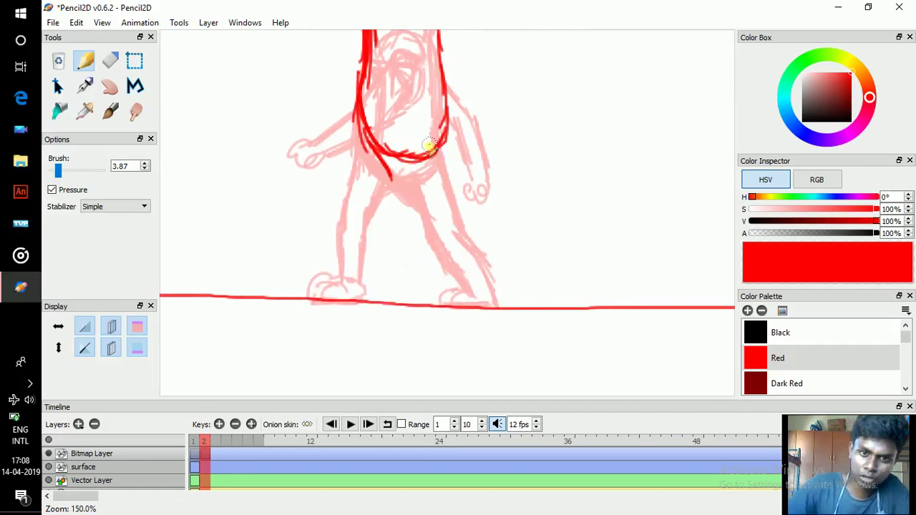
{"action": "mouse_move", "coordinate": [366, 143]}
{"action": "left_mouse_down"}
{"action": "mouse_move", "coordinate": [437, 153]}
{"action": "mouse_move", "coordinate": [363, 164]}
{"action": "mouse_move", "coordinate": [355, 206]}
{"action": "left_mouse_up"}
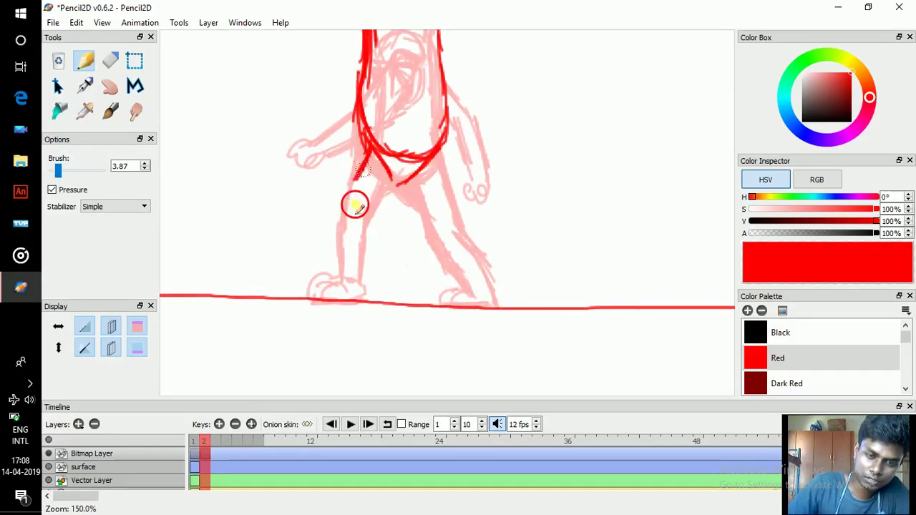
{"action": "mouse_move", "coordinate": [366, 167]}
{"action": "left_mouse_down"}
{"action": "mouse_move", "coordinate": [350, 212]}
{"action": "mouse_move", "coordinate": [393, 247]}
{"action": "left_mouse_up"}
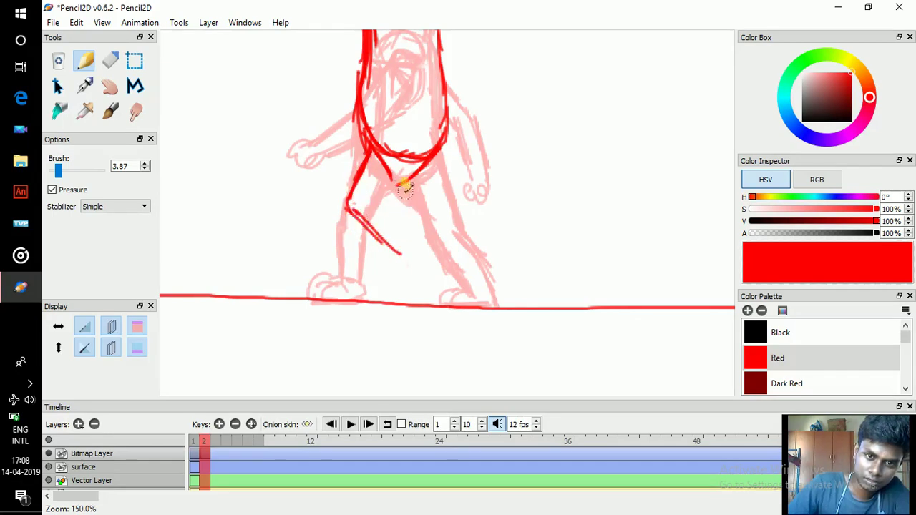
{"action": "mouse_move", "coordinate": [405, 187]}
{"action": "left_mouse_down"}
{"action": "mouse_move", "coordinate": [389, 206]}
{"action": "mouse_move", "coordinate": [415, 247]}
{"action": "mouse_move", "coordinate": [400, 258]}
{"action": "mouse_move", "coordinate": [398, 295]}
{"action": "mouse_move", "coordinate": [410, 293]}
{"action": "mouse_move", "coordinate": [408, 275]}
{"action": "mouse_move", "coordinate": [418, 287]}
{"action": "mouse_move", "coordinate": [428, 250]}
{"action": "left_mouse_up"}
{"action": "left_click_drag", "start_coordinate": [401, 177], "coordinate": [384, 163]}
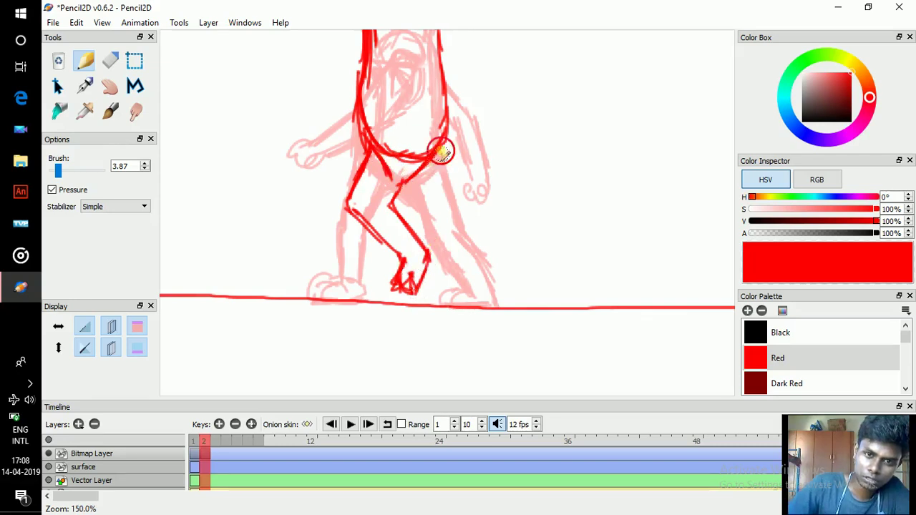
- Draw the straight supporting leg beneath the torso behind the bent leg, with its rounded foot flat on the ground line
{"action": "left_click_drag", "start_coordinate": [438, 150], "coordinate": [413, 211]}
{"action": "left_click_drag", "start_coordinate": [427, 170], "coordinate": [417, 212]}
{"action": "left_click_drag", "start_coordinate": [370, 168], "coordinate": [373, 291]}
{"action": "mouse_move", "coordinate": [390, 208]}
{"action": "left_mouse_down"}
{"action": "mouse_move", "coordinate": [418, 222]}
{"action": "mouse_move", "coordinate": [398, 278]}
{"action": "left_mouse_up"}
{"action": "mouse_move", "coordinate": [406, 276]}
{"action": "left_mouse_down"}
{"action": "mouse_move", "coordinate": [407, 304]}
{"action": "mouse_move", "coordinate": [350, 297]}
{"action": "left_mouse_up"}
{"action": "mouse_move", "coordinate": [365, 274]}
{"action": "left_mouse_down"}
{"action": "mouse_move", "coordinate": [387, 287]}
{"action": "mouse_move", "coordinate": [375, 286]}
{"action": "left_mouse_up"}
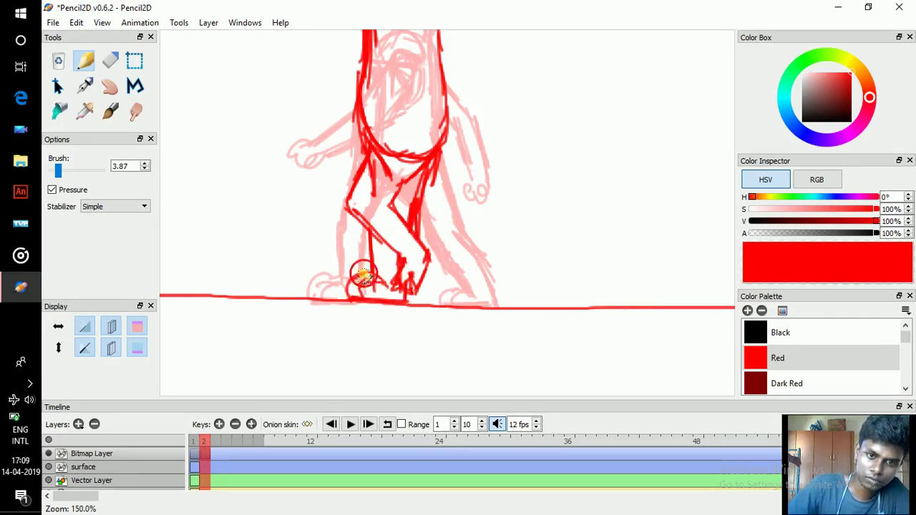
- Flip repeatedly between frames 1 and 2 to check the movement of the head, torso and legs
{"action": "key", "text": "space"}
{"action": "left_click_drag", "start_coordinate": [395, 194], "coordinate": [421, 240]}
{"action": "scroll", "coordinate": [420, 240], "scroll_direction": "down", "scroll_amount": 1}
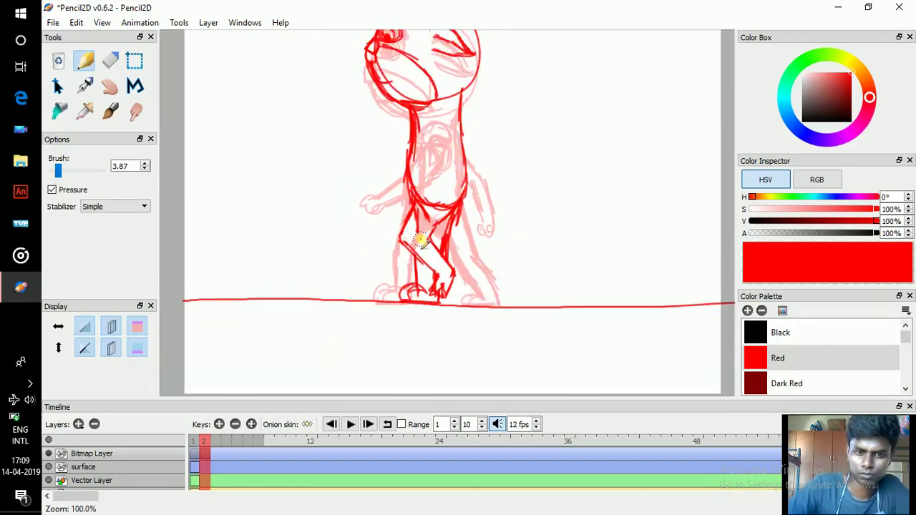
{"action": "key", "text": "comma"}
{"action": "key", "text": "period"}
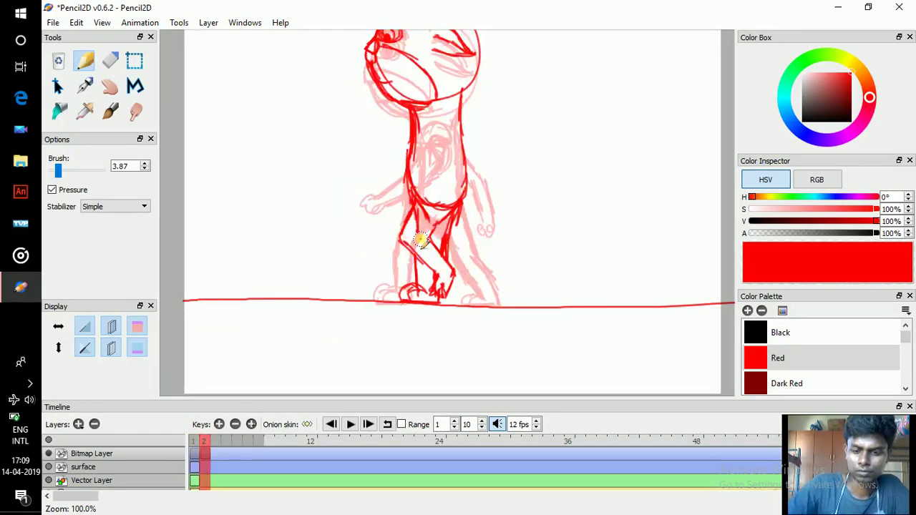
{"action": "scroll", "coordinate": [421, 242], "scroll_direction": "down", "scroll_amount": 1}
{"action": "key", "text": "comma"}
{"action": "key", "text": "period"}
{"action": "key", "text": "comma"}
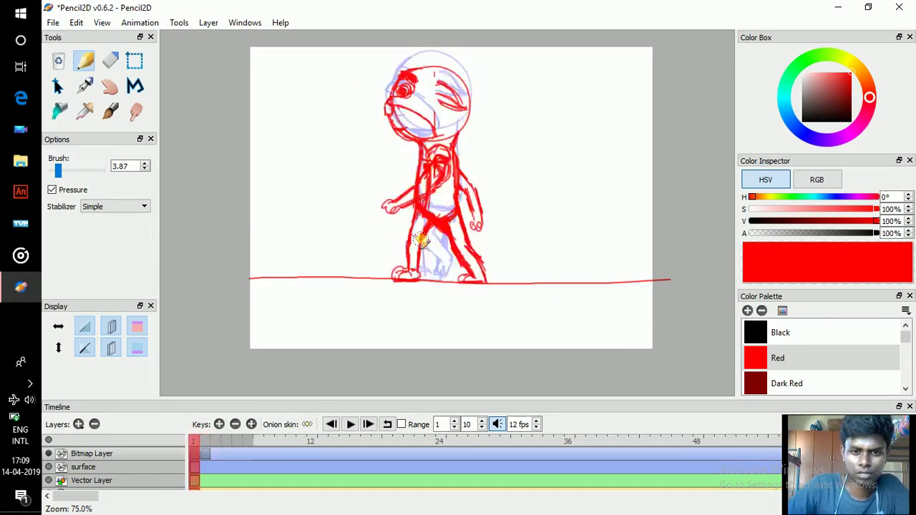
{"action": "key", "text": "period"}
{"action": "key", "text": "comma"}
{"action": "key", "text": "period"}
{"action": "key", "text": "comma"}
{"action": "key", "text": "period"}
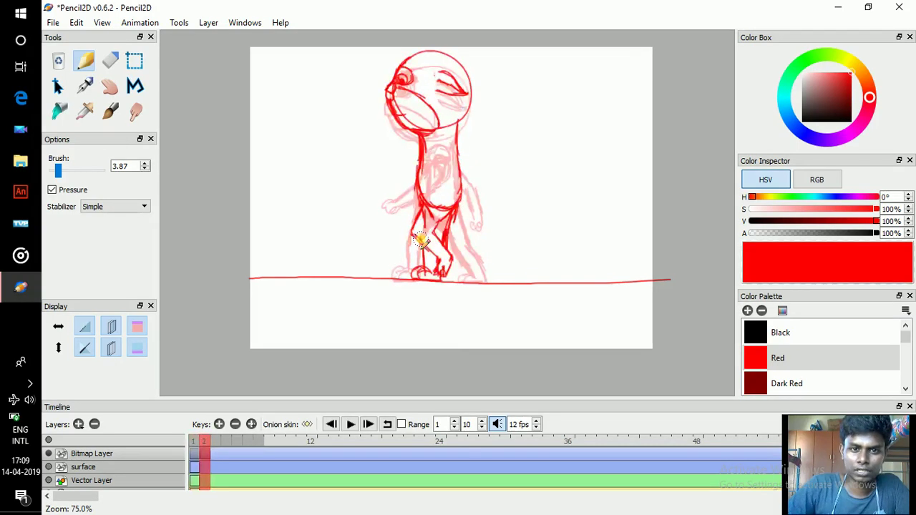
{"action": "key", "text": "comma"}
{"action": "key", "text": "period"}
{"action": "key", "text": "comma"}
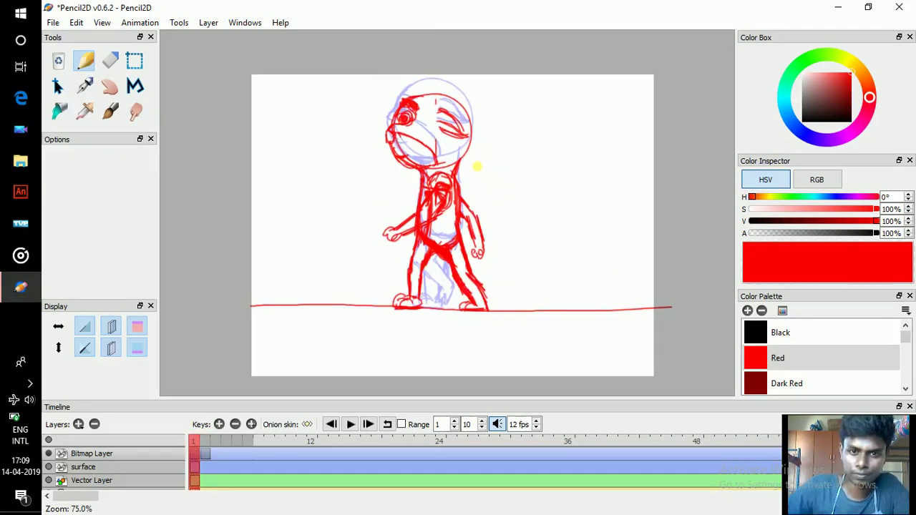
- Draw the near arm's rounded shoulder and upper arm outline down the middle of the torso on frame 2
{"action": "scroll", "coordinate": [480, 170], "scroll_direction": "up", "scroll_amount": 1}
{"action": "key", "text": "period"}
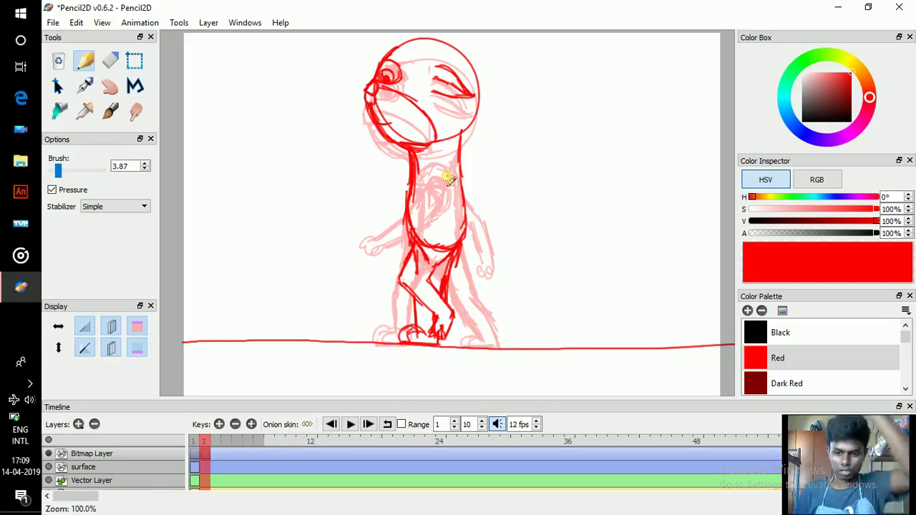
{"action": "scroll", "coordinate": [447, 177], "scroll_direction": "up", "scroll_amount": 1}
{"action": "key", "text": "space"}
{"action": "mouse_move", "coordinate": [446, 242]}
{"action": "left_mouse_down"}
{"action": "mouse_move", "coordinate": [439, 154]}
{"action": "mouse_move", "coordinate": [433, 205]}
{"action": "left_mouse_up"}
{"action": "mouse_move", "coordinate": [401, 107]}
{"action": "left_mouse_down"}
{"action": "mouse_move", "coordinate": [423, 123]}
{"action": "mouse_move", "coordinate": [418, 100]}
{"action": "mouse_move", "coordinate": [420, 140]}
{"action": "left_mouse_up"}
{"action": "mouse_move", "coordinate": [397, 97]}
{"action": "left_mouse_down"}
{"action": "mouse_move", "coordinate": [395, 122]}
{"action": "mouse_move", "coordinate": [394, 107]}
{"action": "mouse_move", "coordinate": [418, 113]}
{"action": "mouse_move", "coordinate": [419, 166]}
{"action": "left_mouse_up"}
{"action": "mouse_move", "coordinate": [394, 140]}
{"action": "left_mouse_down"}
{"action": "mouse_move", "coordinate": [396, 206]}
{"action": "mouse_move", "coordinate": [366, 204]}
{"action": "left_mouse_up"}
{"action": "left_click_drag", "start_coordinate": [392, 164], "coordinate": [384, 189]}
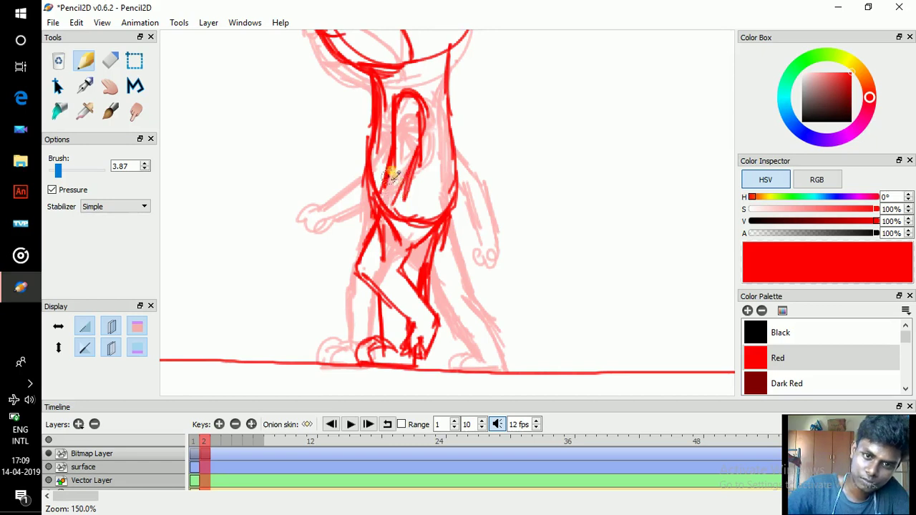
{"action": "key", "text": "ctrl+z"}
{"action": "key", "text": "ctrl+z"}
- Complete the arm on frame 2 hanging straight down along the torso, with the hand at hip level
{"action": "left_click_drag", "start_coordinate": [418, 162], "coordinate": [420, 198]}
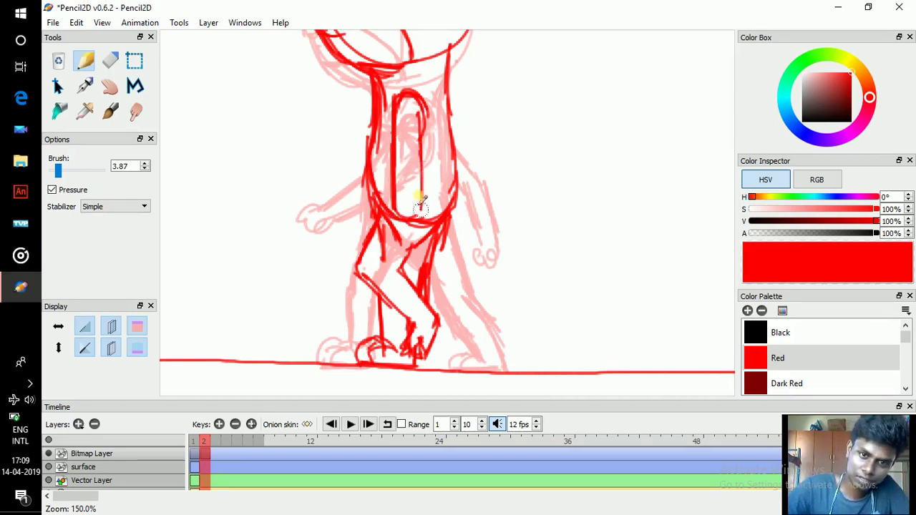
{"action": "left_click_drag", "start_coordinate": [421, 143], "coordinate": [422, 214]}
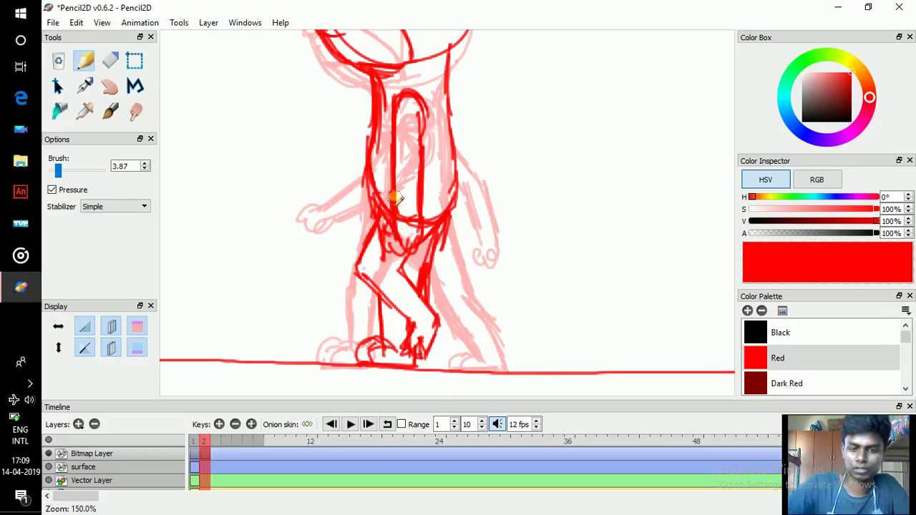
- Flip repeatedly between frames 1 and 2 to check the straight arm against the contact pose
{"action": "scroll", "coordinate": [395, 198], "scroll_direction": "down", "scroll_amount": 2}
{"action": "key", "text": "space"}
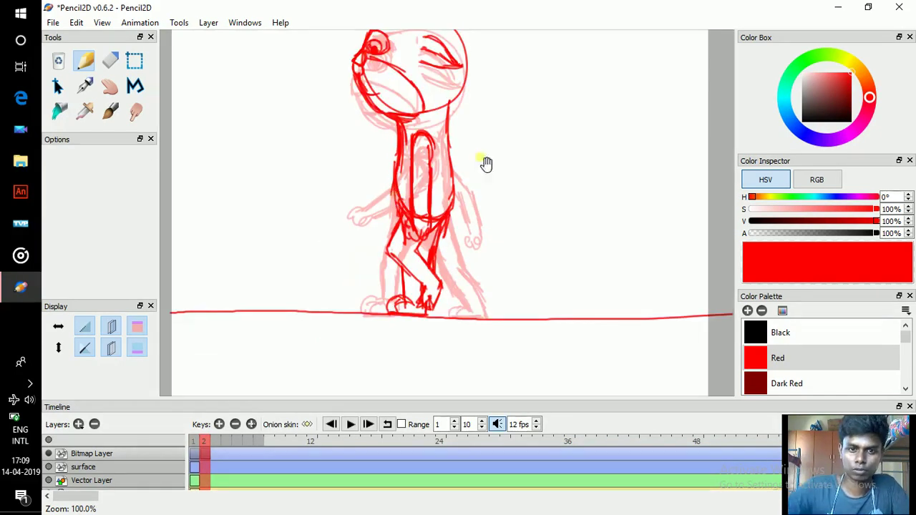
{"action": "left_click_drag", "start_coordinate": [474, 163], "coordinate": [469, 209]}
{"action": "key", "text": "comma"}
{"action": "key", "text": "period"}
{"action": "key", "text": "comma"}
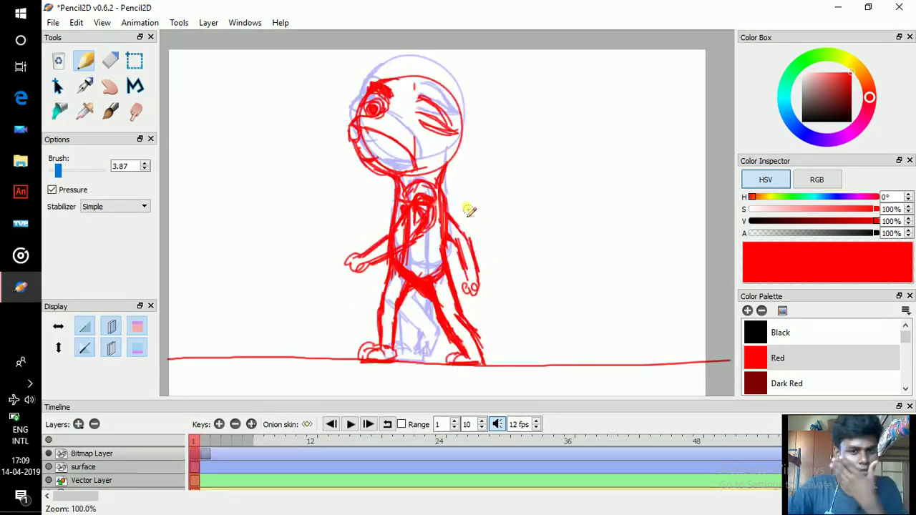
{"action": "key", "text": "period"}
{"action": "key", "text": "comma"}
{"action": "key", "text": "period"}
{"action": "key", "text": "comma"}
{"action": "key", "text": "period"}
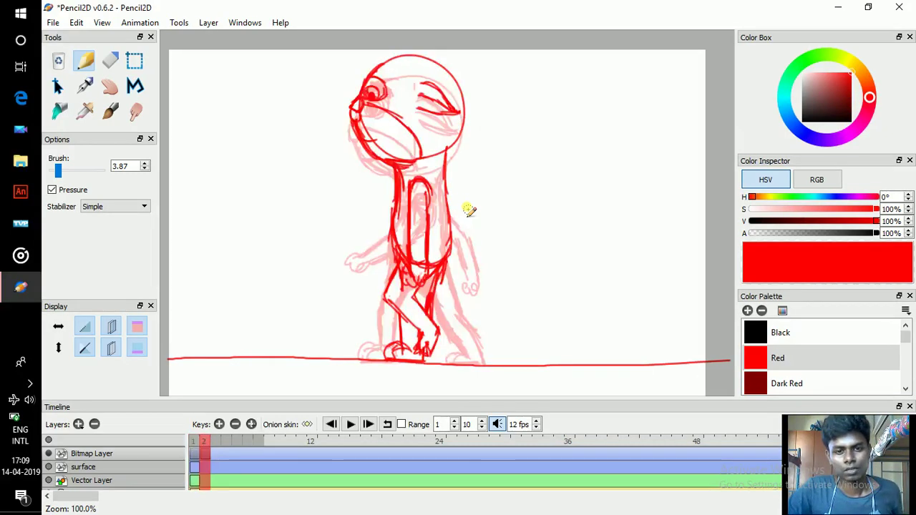
{"action": "key", "text": "comma"}
{"action": "key", "text": "period"}
{"action": "key", "text": "comma"}
{"action": "key", "text": "period"}
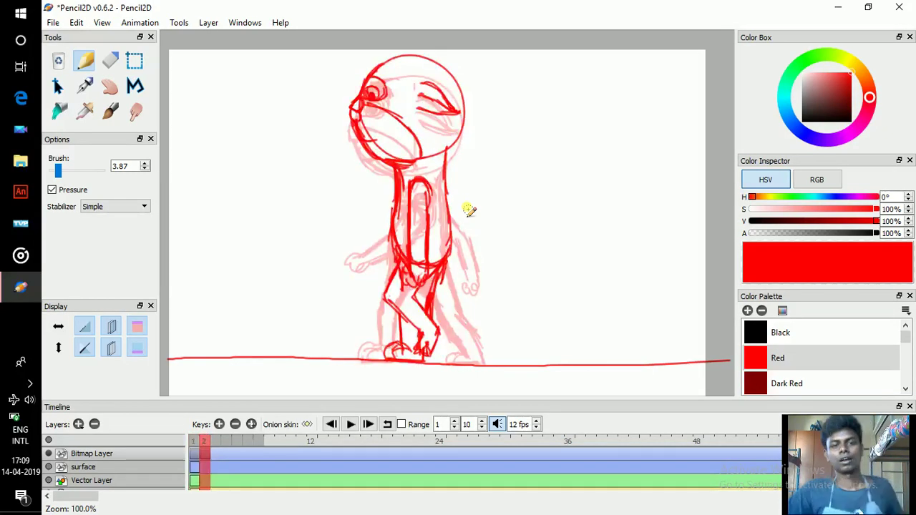
{"action": "key", "text": "comma"}
{"action": "key", "text": "period"}
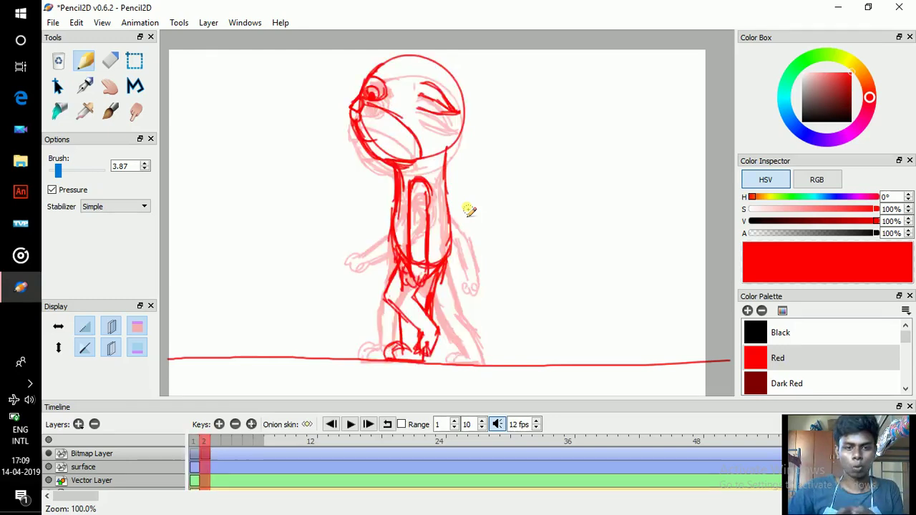
{"action": "key", "text": "comma"}
{"action": "key", "text": "period"}
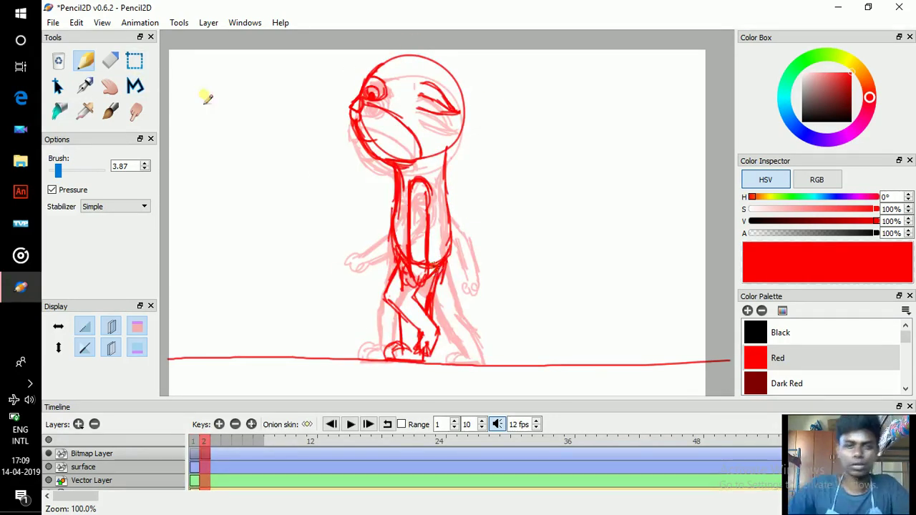
- Select the whole figure on frame 2, move it forward until its planted foot meets frame 1's front foot, deselect it and return to the Pencil tool
{"action": "key", "text": "v"}
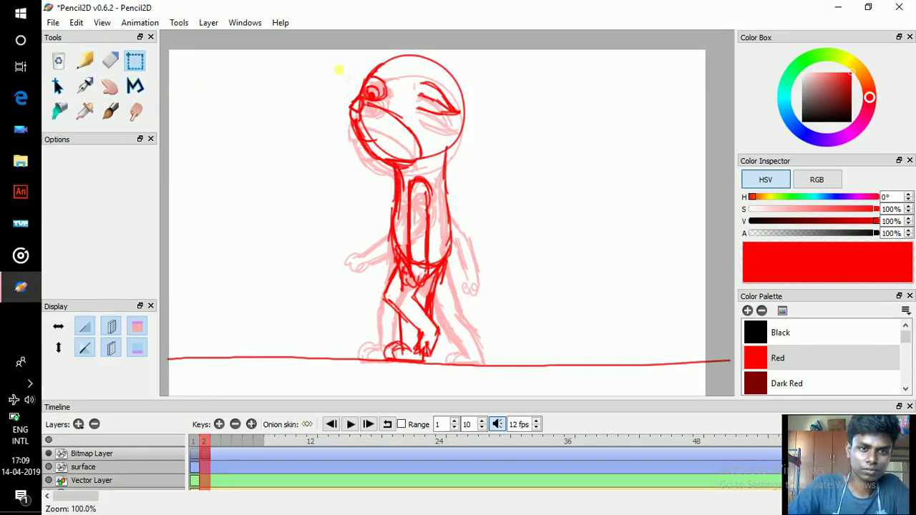
{"action": "mouse_move", "coordinate": [309, 58]}
{"action": "left_mouse_down"}
{"action": "mouse_move", "coordinate": [368, 86]}
{"action": "mouse_move", "coordinate": [517, 190]}
{"action": "mouse_move", "coordinate": [582, 382]}
{"action": "mouse_move", "coordinate": [483, 237]}
{"action": "mouse_move", "coordinate": [225, 88]}
{"action": "mouse_move", "coordinate": [227, 26]}
{"action": "mouse_move", "coordinate": [208, 50]}
{"action": "mouse_move", "coordinate": [182, 50]}
{"action": "left_mouse_up"}
{"action": "left_click", "coordinate": [630, 358]}
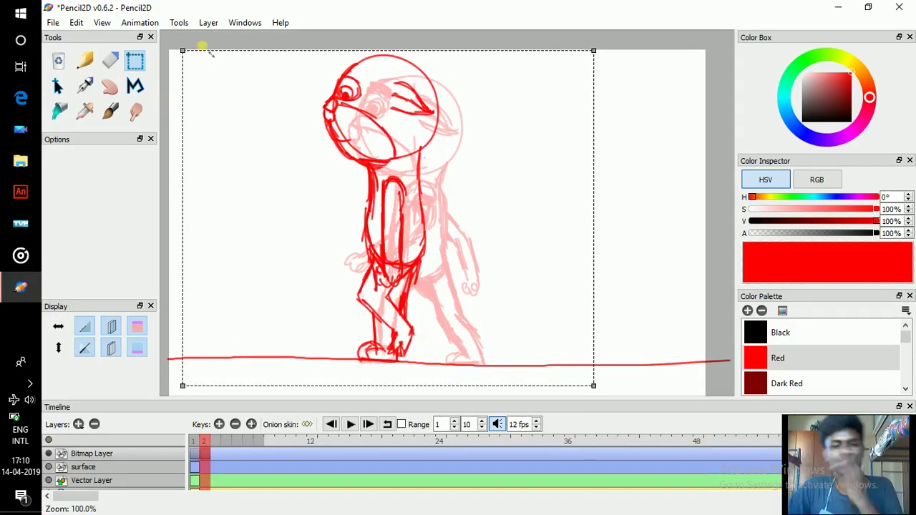
{"action": "key", "text": "Left"}
{"action": "key", "text": "Left"}
{"action": "key", "text": "Left"}
{"action": "key", "text": "Left"}
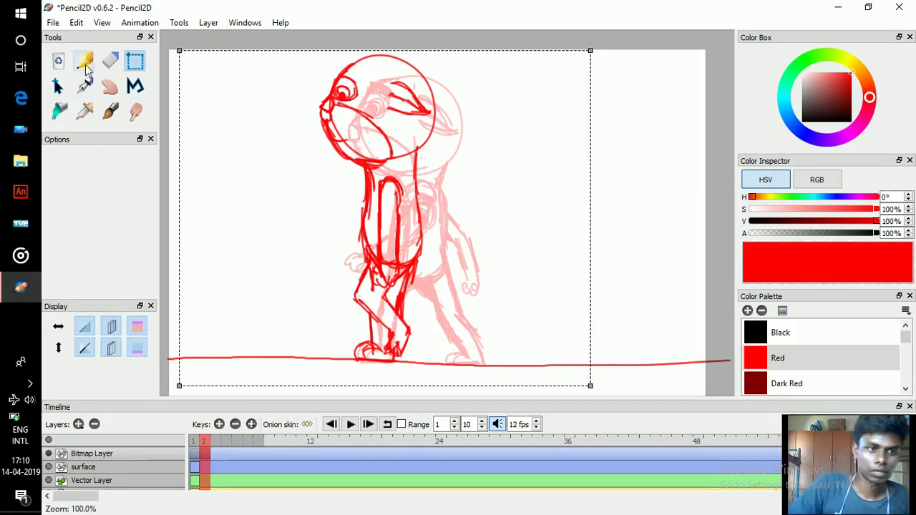
{"action": "left_click", "coordinate": [84, 63]}
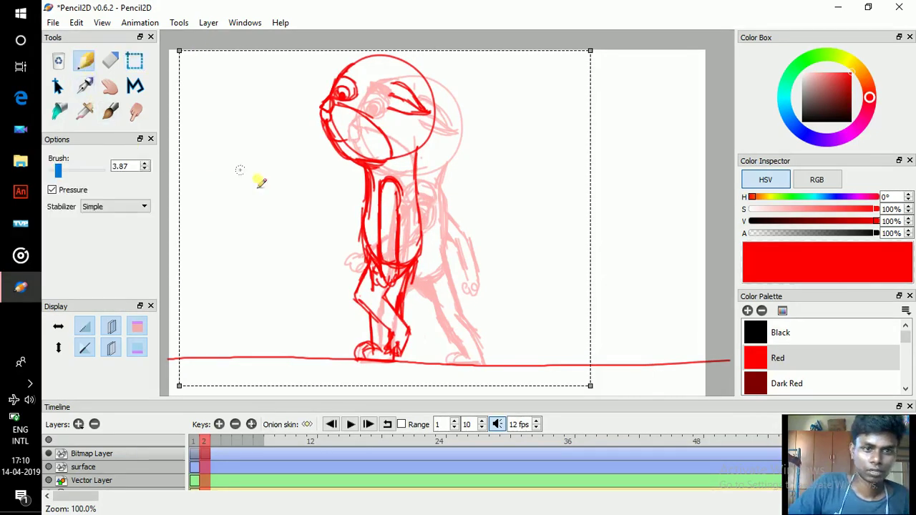
{"action": "left_click", "coordinate": [132, 63]}
{"action": "left_click", "coordinate": [653, 109]}
{"action": "left_click", "coordinate": [88, 60]}
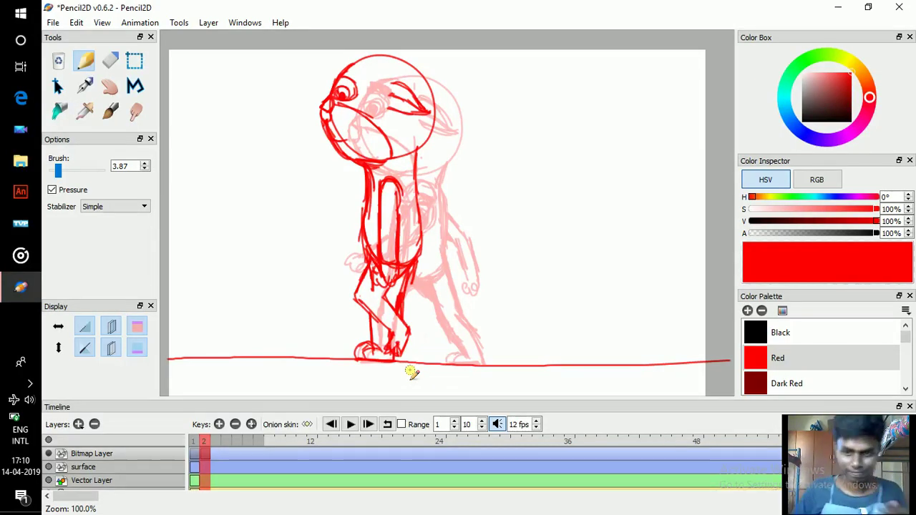
- Play the two walk poses in a loop to preview the motion, and turn looping off again
{"action": "left_click", "coordinate": [387, 424]}
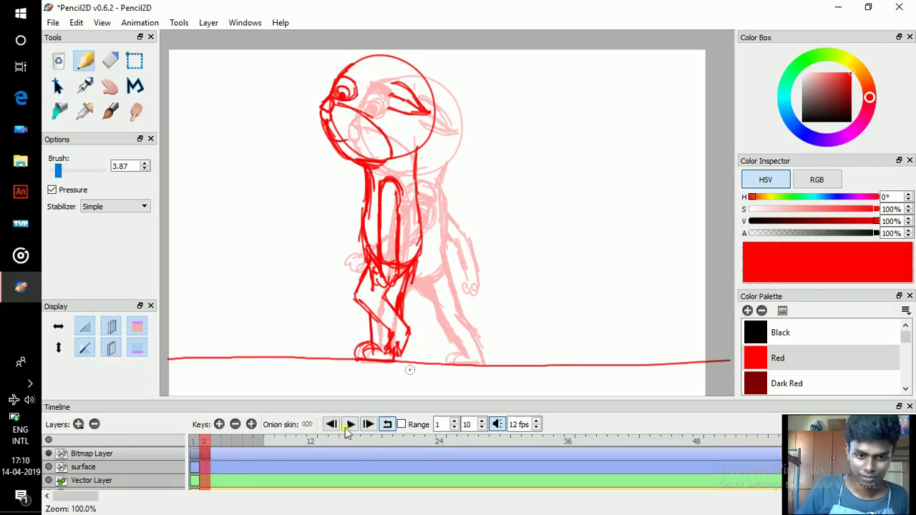
{"action": "left_click", "coordinate": [349, 424]}
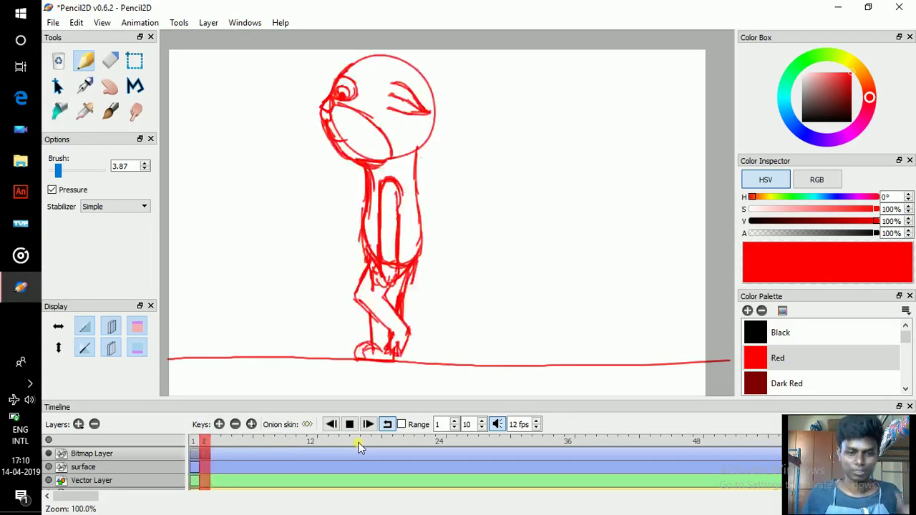
{"action": "left_click", "coordinate": [387, 424]}
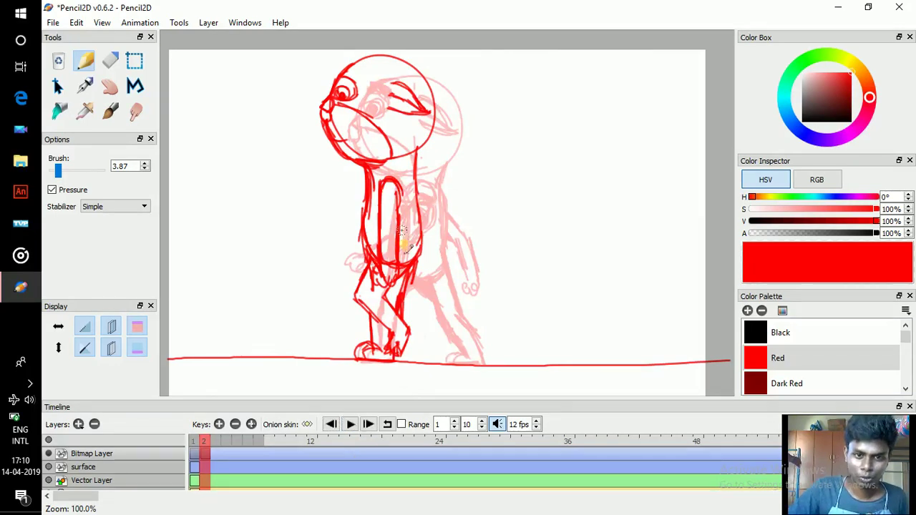
- Step back and forth between frames 1 and 2 to examine the forward shift of the passing pose
{"action": "key", "text": "Left"}
{"action": "key", "text": "Right"}
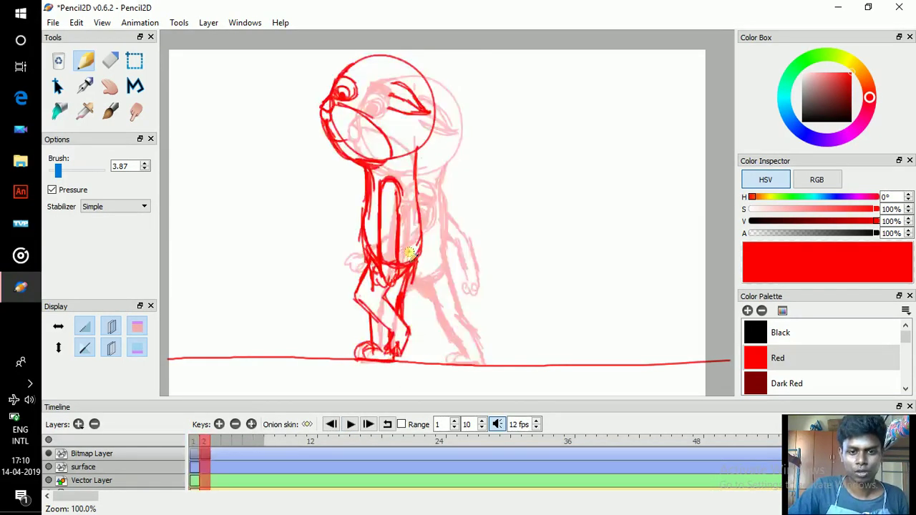
{"action": "key", "text": "Left"}
{"action": "key", "text": "Right"}
{"action": "key", "text": "comma"}
{"action": "key", "text": "Right"}
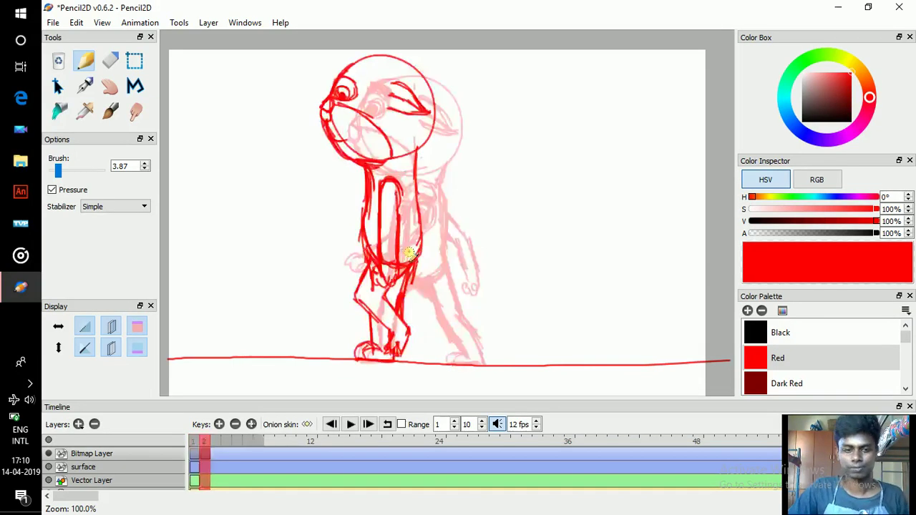
{"action": "key", "text": "Left"}
{"action": "key", "text": "Right"}
{"action": "key", "text": "Left"}
{"action": "key", "text": "Right"}
{"action": "key", "text": "Left"}
{"action": "key", "text": "Right"}
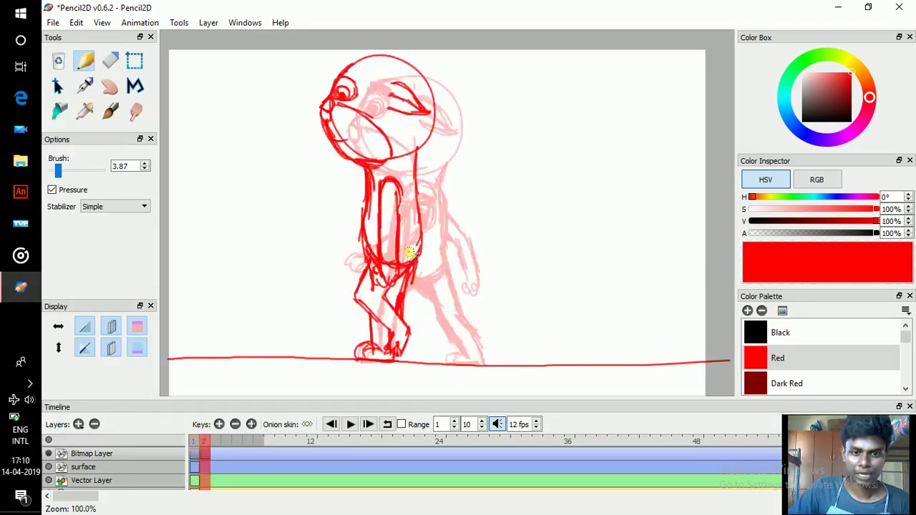
{"action": "key", "text": "Left"}
{"action": "key", "text": "Right"}
{"action": "key", "text": "Left"}
{"action": "key", "text": "Right"}
{"action": "key", "text": "Left"}
{"action": "key", "text": "Right"}
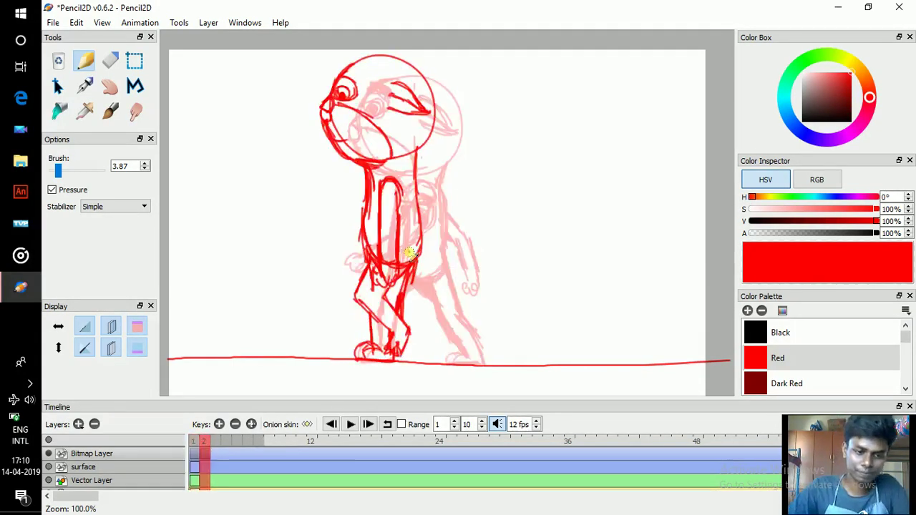
- Duplicate the contact pose from frame 1 as a new key on frame 3 of the Bitmap Layer
{"action": "left_click", "coordinate": [199, 444]}
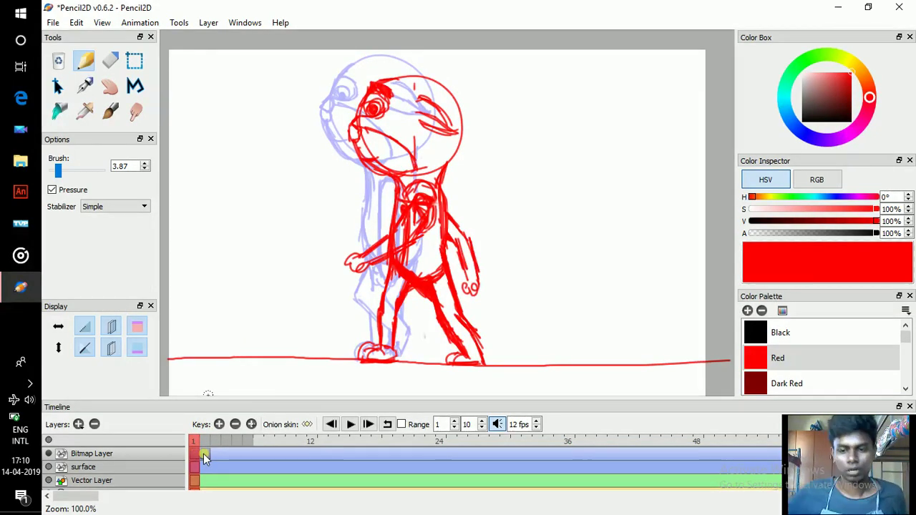
{"action": "left_click", "coordinate": [254, 426]}
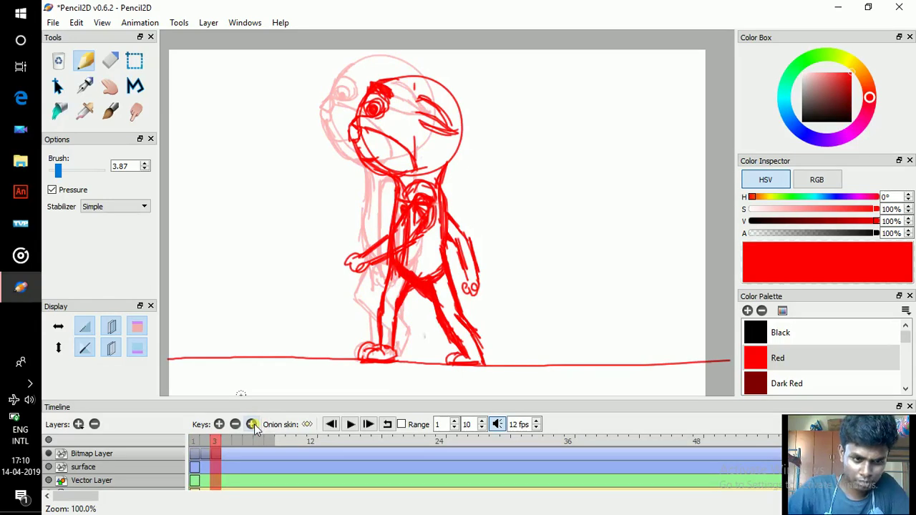
{"action": "left_click", "coordinate": [204, 446]}
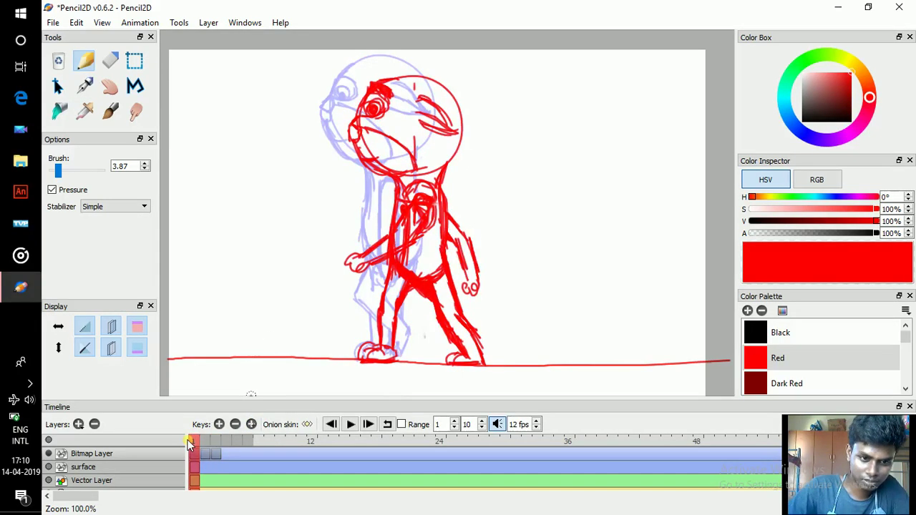
{"action": "left_click", "coordinate": [215, 452]}
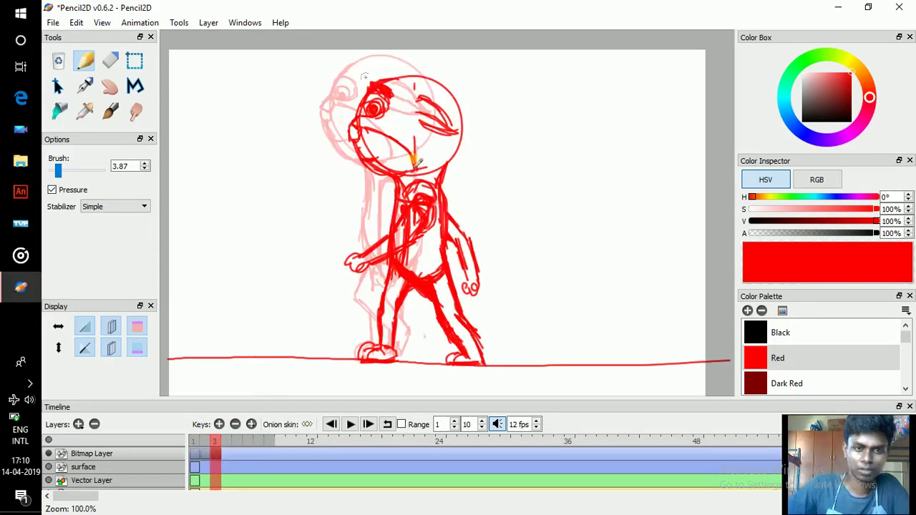
- Select the whole figure on frame 3 and move it forward until its rear foot meets frame 2's planted foot
{"action": "left_click", "coordinate": [135, 61]}
{"action": "left_click_drag", "start_coordinate": [308, 60], "coordinate": [607, 415]}
{"action": "key", "text": "Left"}
{"action": "key", "text": "Left"}
{"action": "key", "text": "Left"}
{"action": "key", "text": "Left"}
{"action": "key", "text": "Left"}
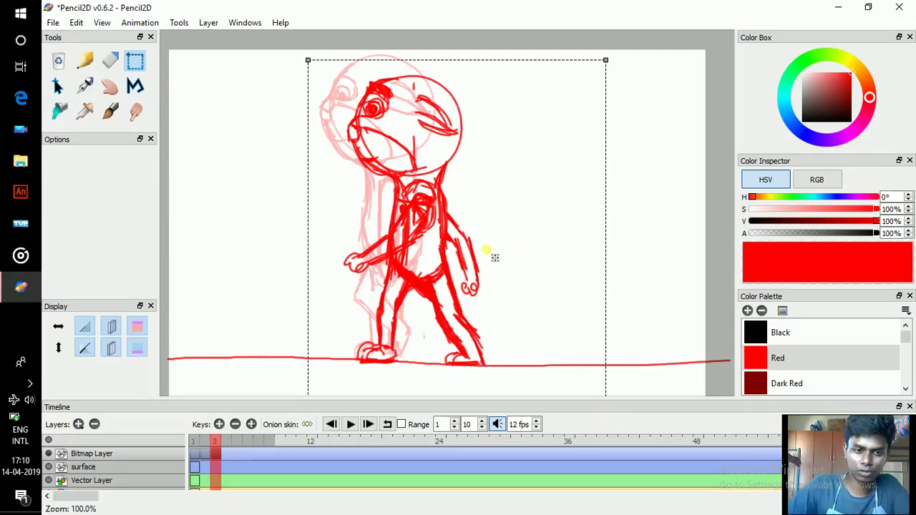
{"action": "key", "text": "Left"}
{"action": "key", "text": "Left"}
{"action": "key", "text": "Left"}
{"action": "key", "text": "Left"}
{"action": "key", "text": "Left"}
{"action": "key", "text": "Left"}
{"action": "key", "text": "Left"}
{"action": "key", "text": "Left"}
{"action": "key", "text": "Left"}
{"action": "key", "text": "Left"}
{"action": "key", "text": "Left"}
{"action": "key", "text": "Left"}
{"action": "key", "text": "Left"}
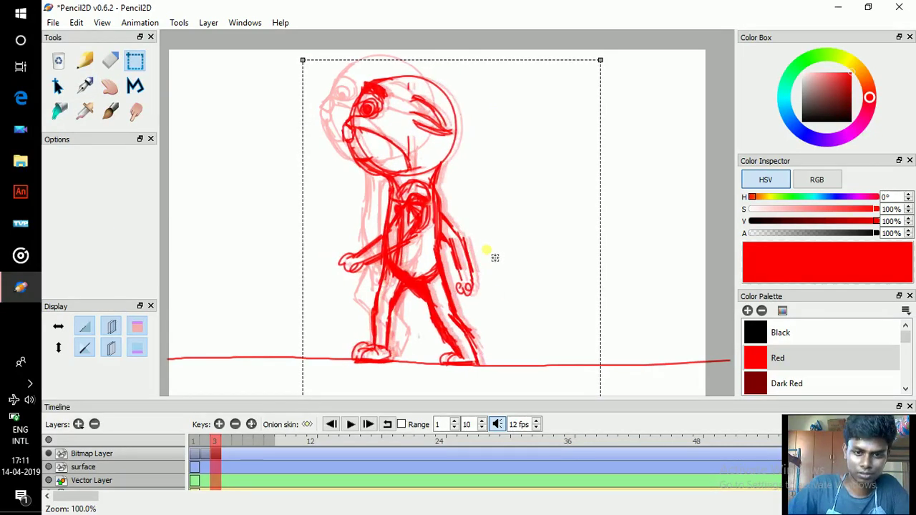
{"action": "key", "text": "Left"}
{"action": "key", "text": "Left"}
{"action": "key", "text": "Left"}
{"action": "key", "text": "Left"}
{"action": "key", "text": "Left"}
{"action": "key", "text": "Left"}
{"action": "key", "text": "Left"}
{"action": "key", "text": "Left"}
{"action": "key", "text": "Left"}
{"action": "key", "text": "Left"}
{"action": "key", "text": "Left"}
{"action": "key", "text": "Left"}
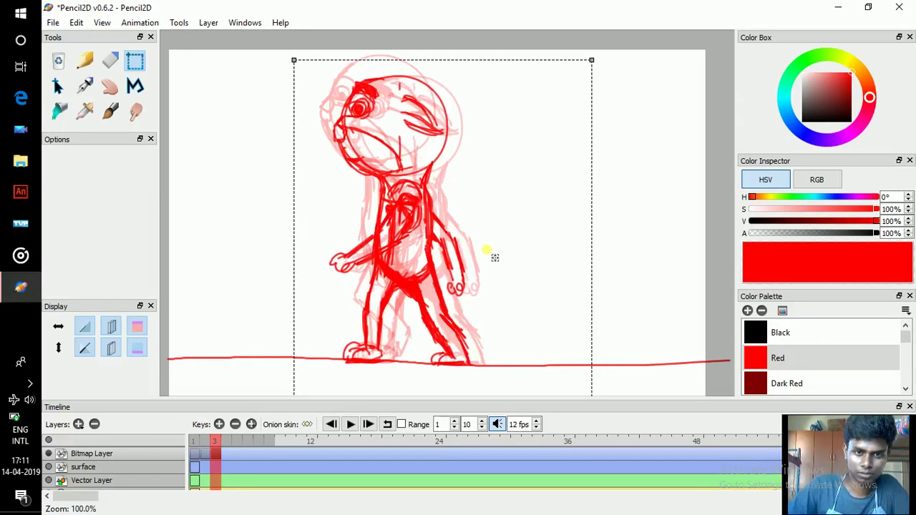
{"action": "key", "text": "Left"}
{"action": "key", "text": "Left"}
{"action": "key", "text": "Left"}
{"action": "key", "text": "Left"}
{"action": "key", "text": "Left"}
{"action": "key", "text": "Left"}
{"action": "key", "text": "Left"}
{"action": "key", "text": "Left"}
{"action": "key", "text": "Left"}
{"action": "key", "text": "Left"}
{"action": "key", "text": "Left"}
{"action": "key", "text": "Left"}
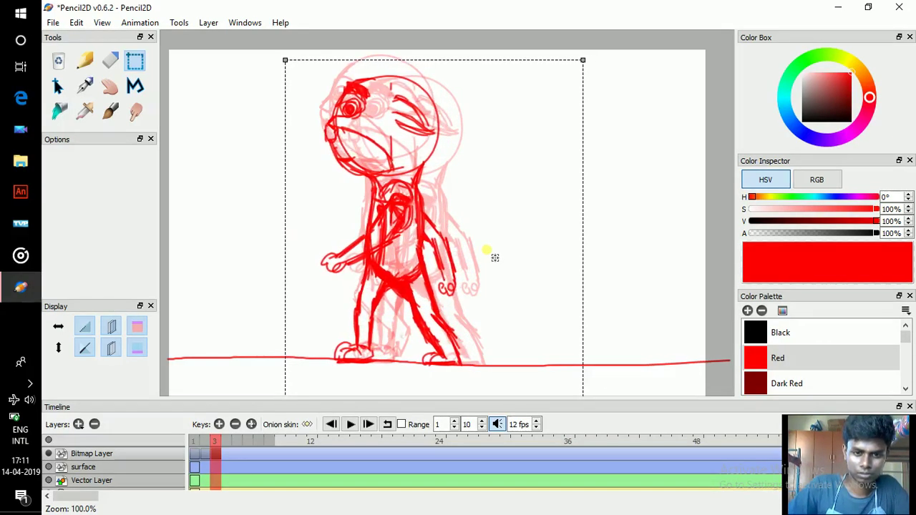
{"action": "key", "text": "Left"}
{"action": "key", "text": "Left"}
{"action": "key", "text": "Left"}
{"action": "key", "text": "Left"}
{"action": "key", "text": "Left"}
{"action": "key", "text": "Left"}
{"action": "key", "text": "Left"}
{"action": "key", "text": "Left"}
{"action": "key", "text": "Left"}
{"action": "key", "text": "Left"}
{"action": "key", "text": "Left"}
{"action": "key", "text": "Left"}
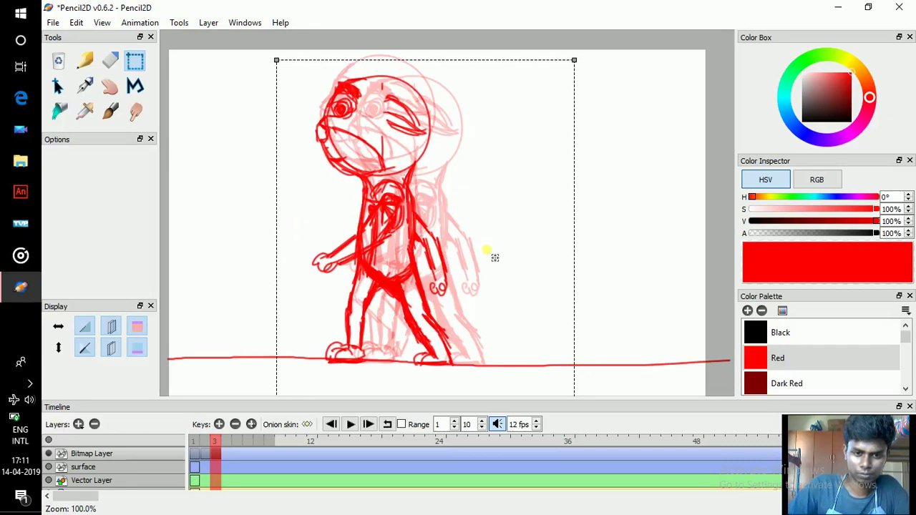
{"action": "key", "text": "Left"}
{"action": "key", "text": "Left"}
{"action": "key", "text": "Left"}
{"action": "key", "text": "Left"}
{"action": "key", "text": "Left"}
{"action": "key", "text": "Left"}
{"action": "key", "text": "Left"}
{"action": "key", "text": "Left"}
{"action": "key", "text": "Left"}
{"action": "key", "text": "Left"}
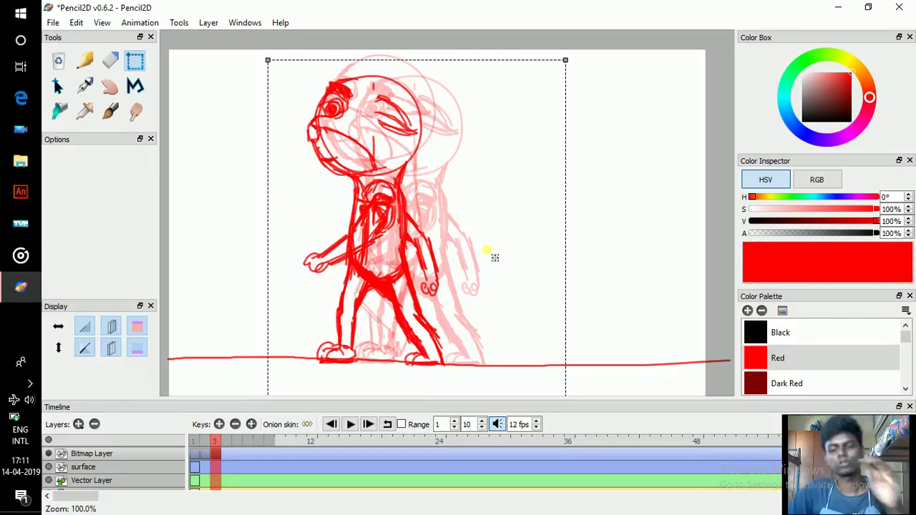
{"action": "key", "text": "Left"}
{"action": "key", "text": "Left"}
{"action": "key", "text": "Left"}
{"action": "key", "text": "Left"}
{"action": "key", "text": "Left"}
{"action": "key", "text": "Left"}
{"action": "key", "text": "Left"}
{"action": "key", "text": "Left"}
{"action": "key", "text": "Left"}
{"action": "key", "text": "Left"}
{"action": "key", "text": "Left"}
{"action": "key", "text": "Left"}
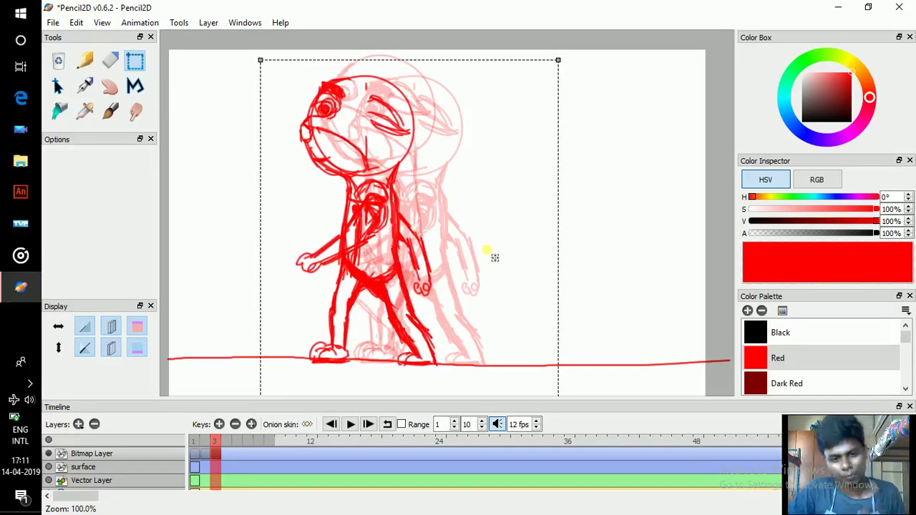
{"action": "key", "text": "Left"}
{"action": "key", "text": "Left"}
{"action": "key", "text": "Left"}
{"action": "key", "text": "Left"}
{"action": "key", "text": "Left"}
{"action": "key", "text": "Left"}
{"action": "key", "text": "Left"}
{"action": "key", "text": "Left"}
{"action": "key", "text": "Left"}
{"action": "key", "text": "Left"}
{"action": "key", "text": "Left"}
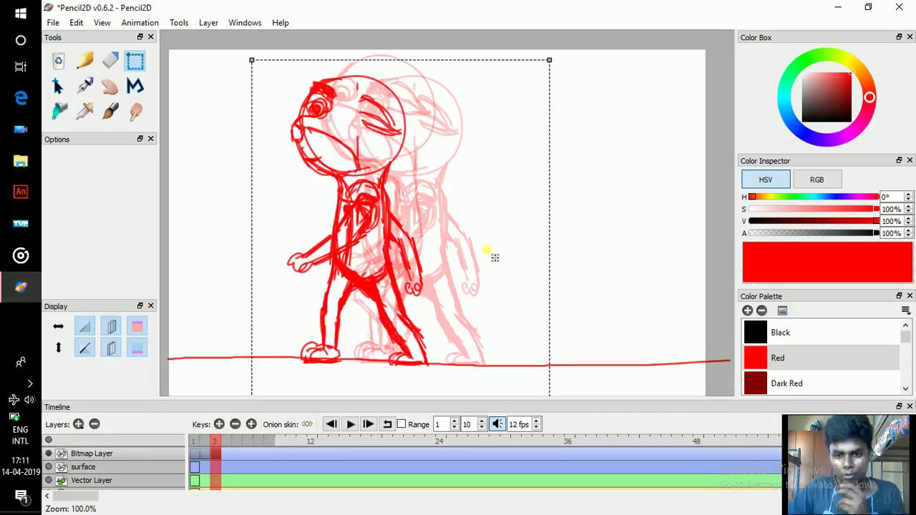
{"action": "key", "text": "Left"}
{"action": "key", "text": "Left"}
{"action": "key", "text": "Left"}
{"action": "key", "text": "Left"}
{"action": "key", "text": "Left"}
{"action": "key", "text": "Left"}
{"action": "key", "text": "Left"}
{"action": "key", "text": "Left"}
{"action": "key", "text": "Left"}
{"action": "key", "text": "Left"}
{"action": "key", "text": "Left"}
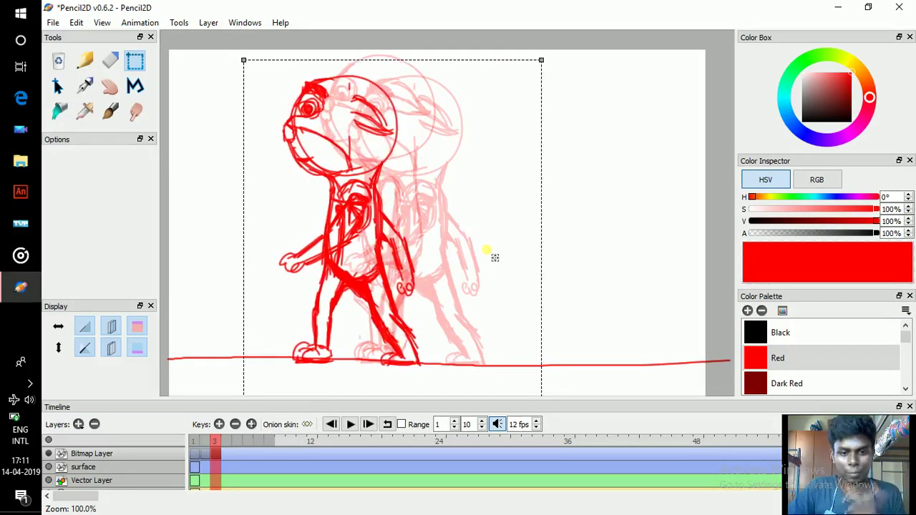
{"action": "key", "text": "Left"}
{"action": "key", "text": "Left"}
{"action": "key", "text": "Left"}
{"action": "key", "text": "Left"}
{"action": "key", "text": "Left"}
{"action": "key", "text": "Left"}
{"action": "key", "text": "Left"}
{"action": "key", "text": "Left"}
{"action": "key", "text": "Left"}
{"action": "key", "text": "Left"}
{"action": "key", "text": "Left"}
{"action": "key", "text": "Left"}
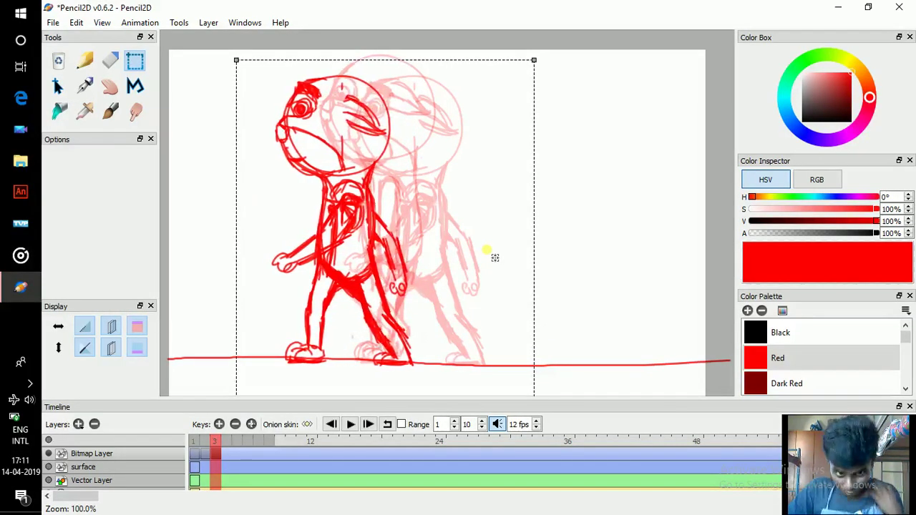
{"action": "key", "text": "Left"}
{"action": "key", "text": "Left"}
{"action": "key", "text": "Left"}
{"action": "key", "text": "Left"}
{"action": "key", "text": "Left"}
{"action": "key", "text": "Left"}
{"action": "key", "text": "Left"}
{"action": "key", "text": "Left"}
{"action": "key", "text": "Left"}
{"action": "key", "text": "Left"}
{"action": "key", "text": "Left"}
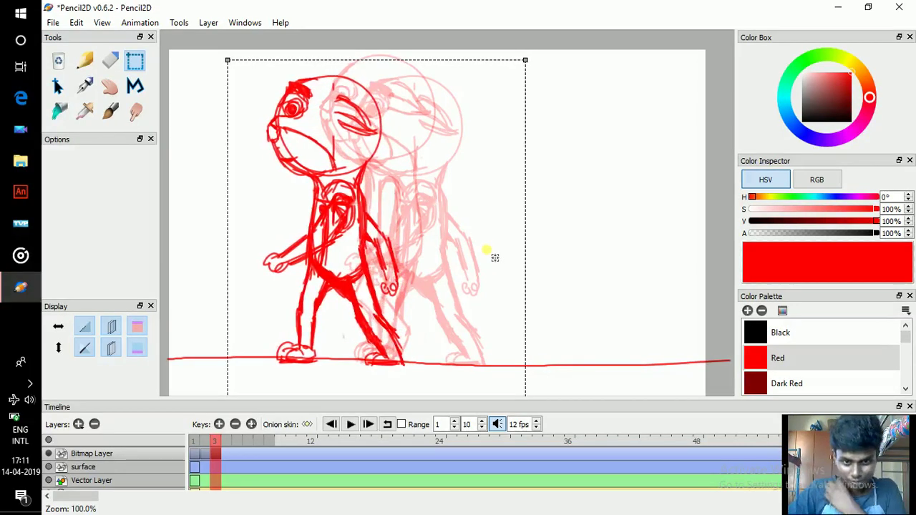
{"action": "key", "text": "Left"}
{"action": "key", "text": "Left"}
{"action": "key", "text": "Left"}
{"action": "key", "text": "Left"}
{"action": "key", "text": "Left"}
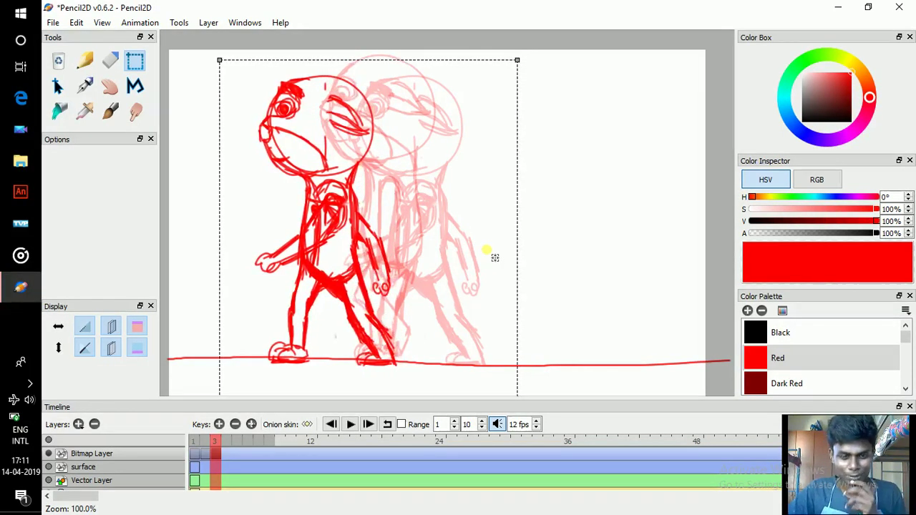
{"action": "key", "text": "Left"}
{"action": "key", "text": "Left"}
- Raise the selected figure slightly to align its feet with the ground line, deselect it and return to the Pencil tool
{"action": "key", "text": "Up"}
{"action": "key", "text": "Up"}
{"action": "key", "text": "Up"}
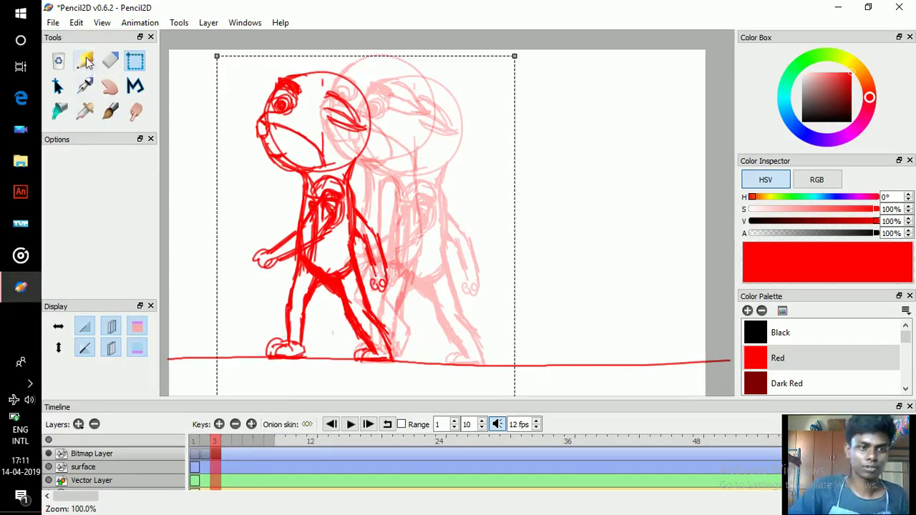
{"action": "left_click", "coordinate": [86, 63]}
{"action": "left_click", "coordinate": [134, 61]}
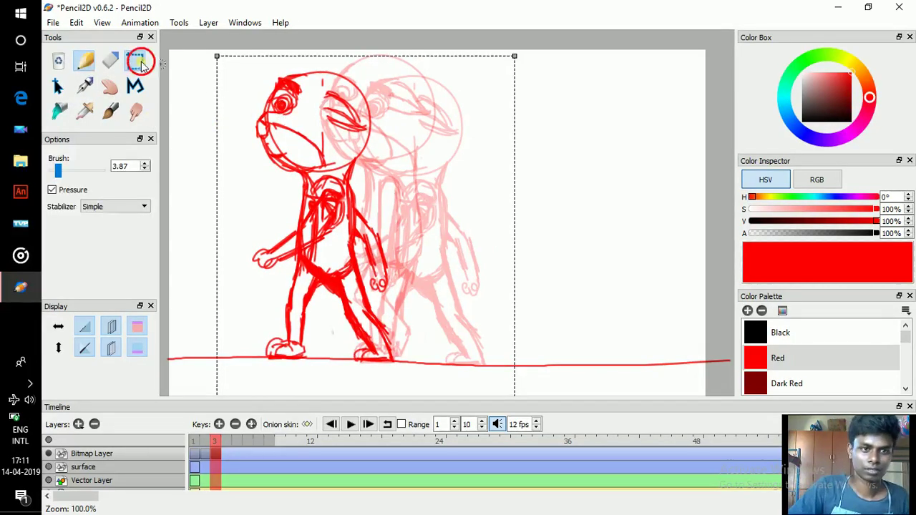
{"action": "left_click", "coordinate": [85, 62]}
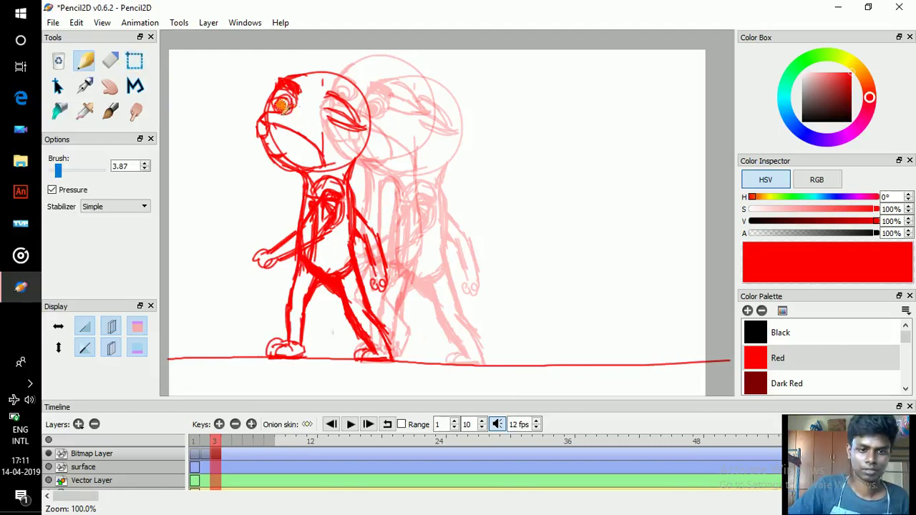
- Step back and forth through frames 1 to 3 to examine how the poses advance along the ground line
{"action": "key", "text": "comma"}
{"action": "key", "text": "comma"}
{"action": "key", "text": "period"}
{"action": "key", "text": "period"}
{"action": "key", "text": "period"}
{"action": "key", "text": "comma"}
{"action": "key", "text": "comma"}
{"action": "key", "text": "comma"}
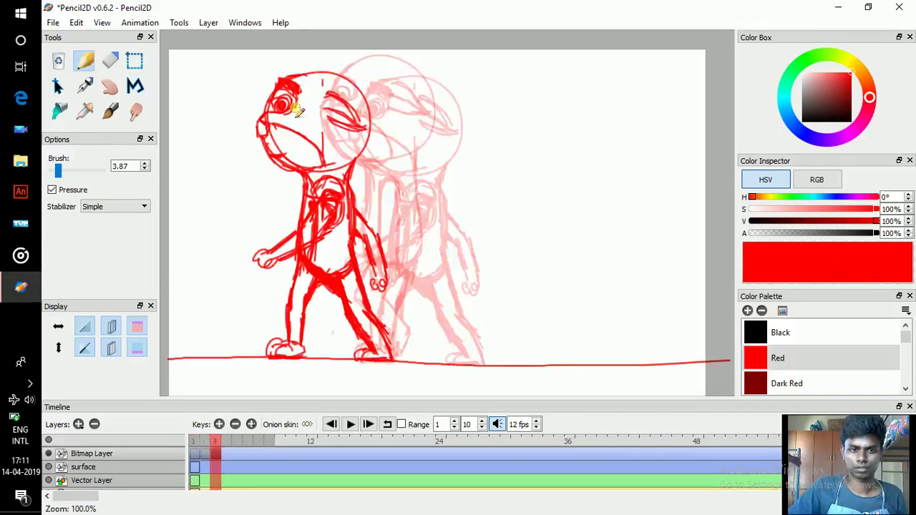
{"action": "key", "text": "period"}
{"action": "key", "text": "period"}
{"action": "key", "text": "comma"}
{"action": "key", "text": "comma"}
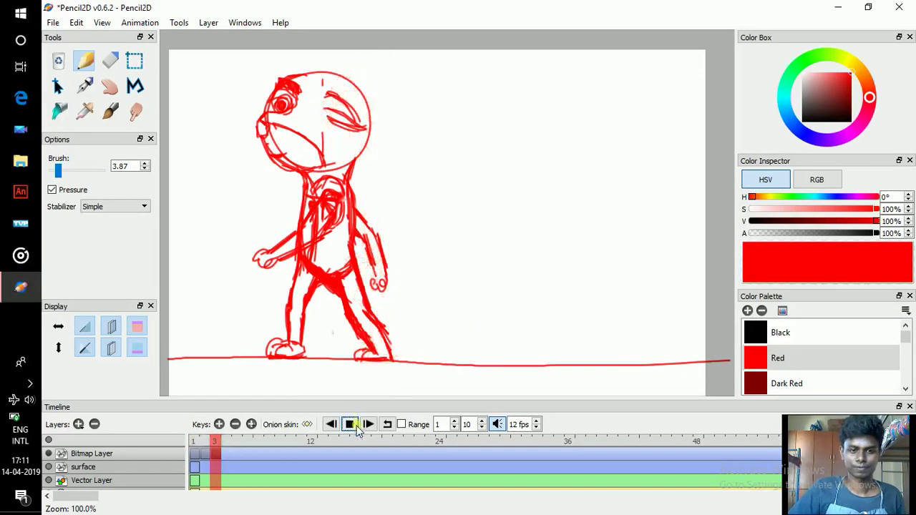
- Play the three walk poses once and in a loop to preview the motion, and stop playback
{"action": "left_click", "coordinate": [352, 425]}
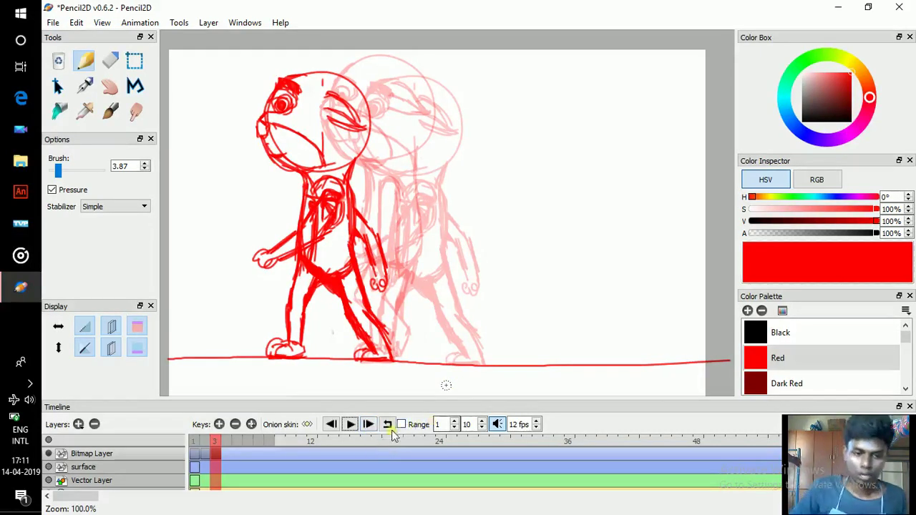
{"action": "left_click", "coordinate": [349, 424]}
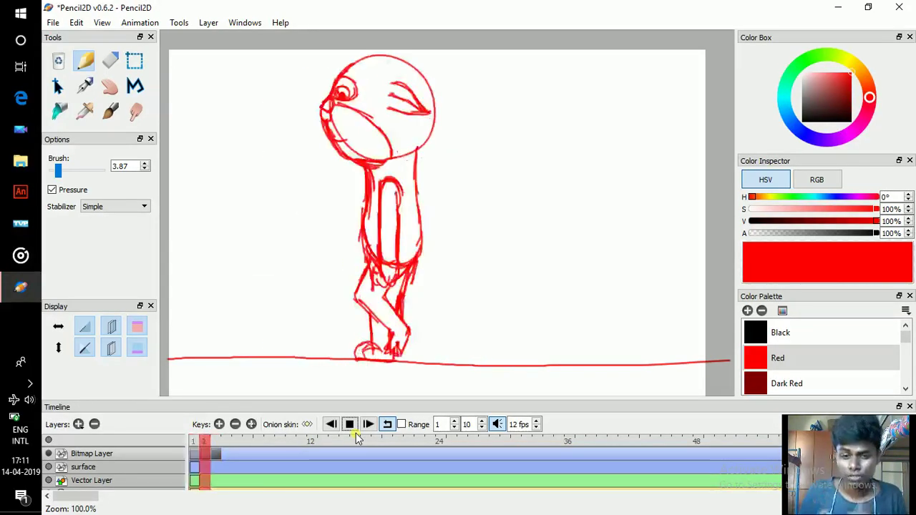
{"action": "left_click", "coordinate": [350, 425]}
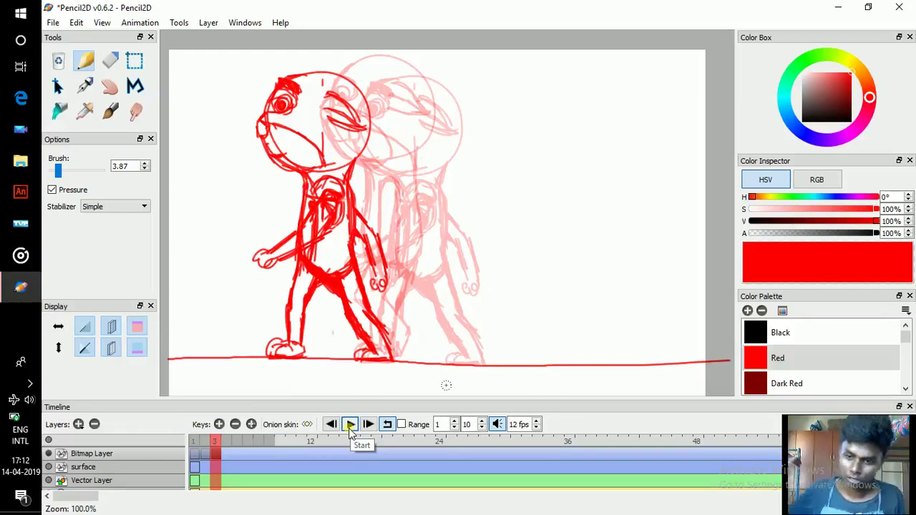
- Shift the Bitmap Layer keys on frames 2 and 3 one frame later and add a blank key on frame 2
{"action": "mouse_move", "coordinate": [213, 445]}
{"action": "left_mouse_down"}
{"action": "mouse_move", "coordinate": [194, 443]}
{"action": "mouse_move", "coordinate": [224, 458]}
{"action": "mouse_move", "coordinate": [213, 456]}
{"action": "left_mouse_up"}
{"action": "left_click", "coordinate": [224, 455]}
{"action": "left_click", "coordinate": [204, 441]}
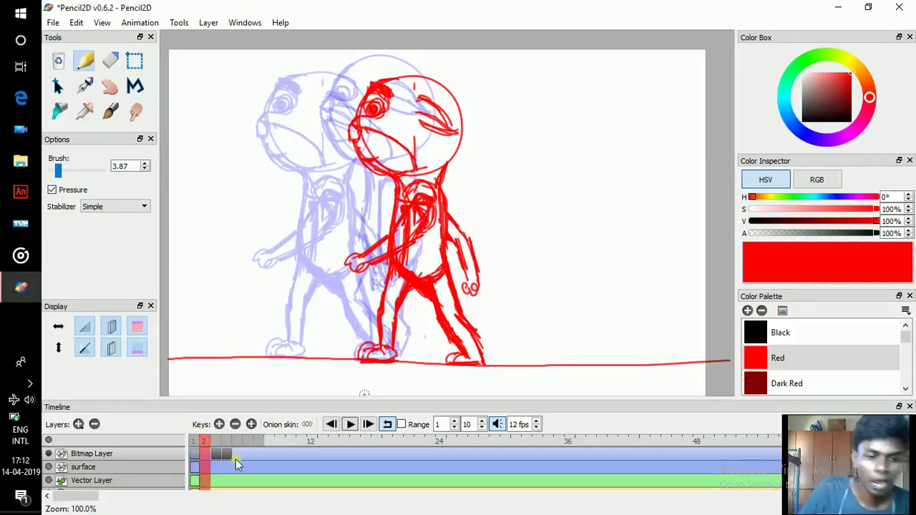
{"action": "left_click", "coordinate": [218, 424]}
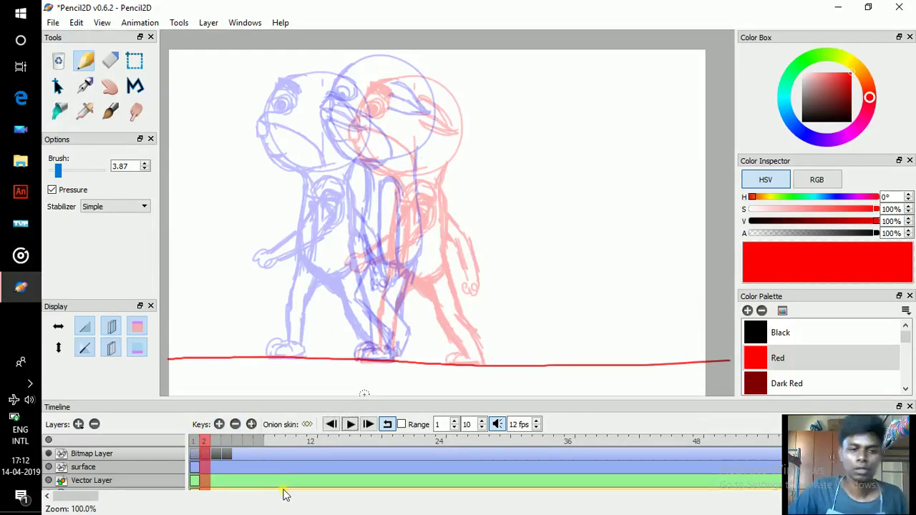
- Check the neighbouring poses around the blank frame 2 and return to that frame
{"action": "left_click", "coordinate": [249, 442]}
{"action": "left_click", "coordinate": [210, 440]}
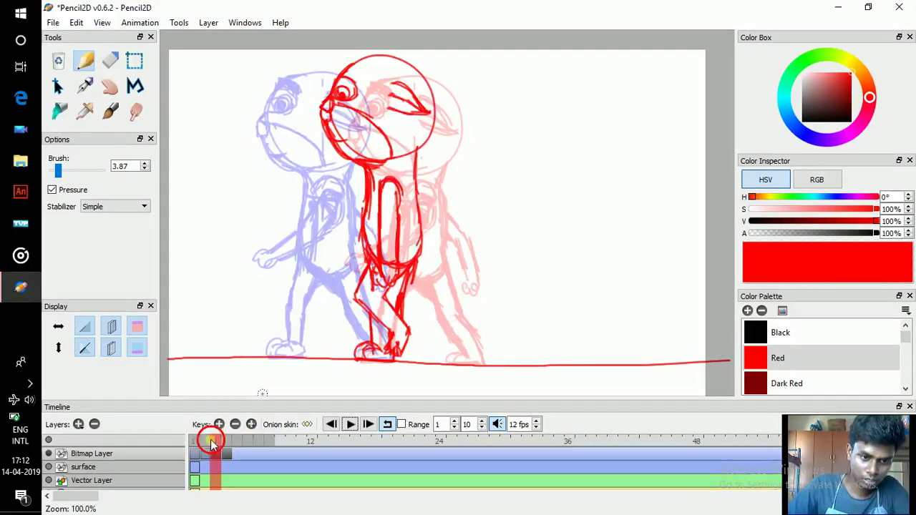
{"action": "left_click", "coordinate": [205, 455]}
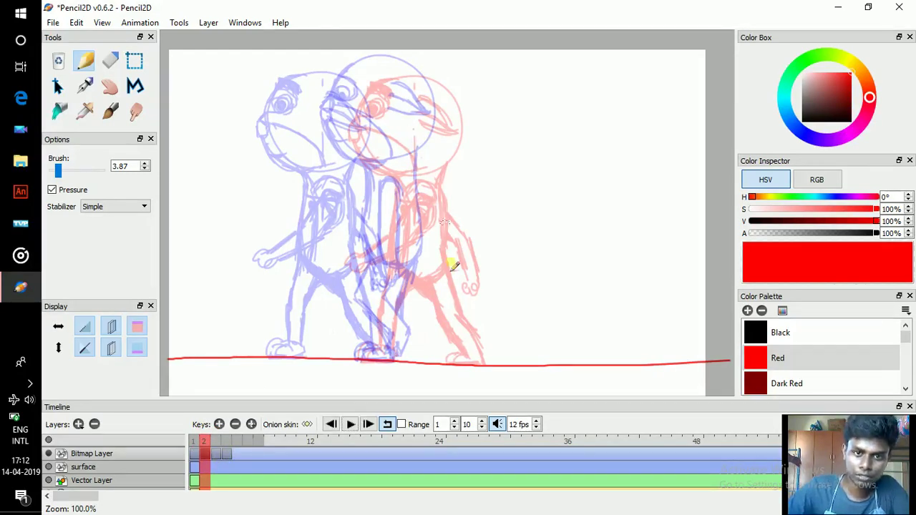
{"action": "key", "text": "comma"}
{"action": "key", "text": "period"}
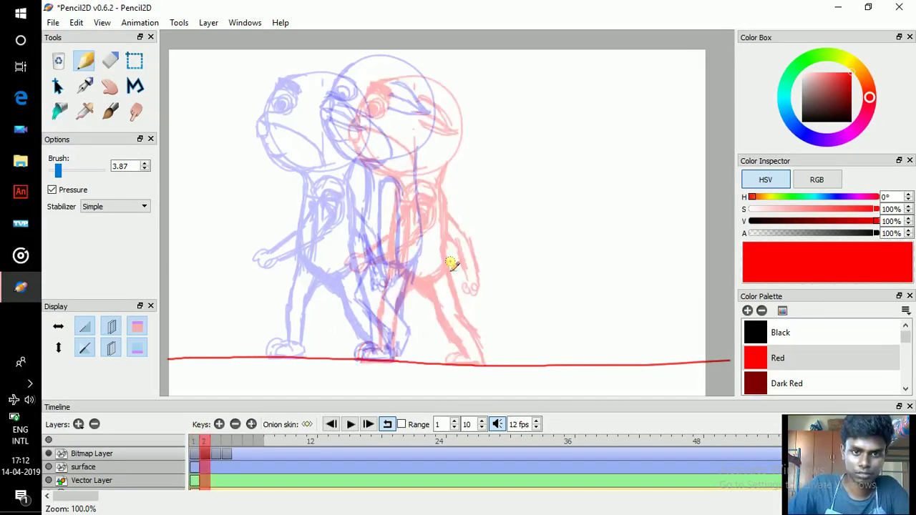
- Compare the frame 1 pose with the blank frame 2 and its onion-skinned neighbours, viewing the heads and whole figures
{"action": "key", "text": "comma"}
{"action": "key", "text": "period"}
{"action": "key", "text": "comma"}
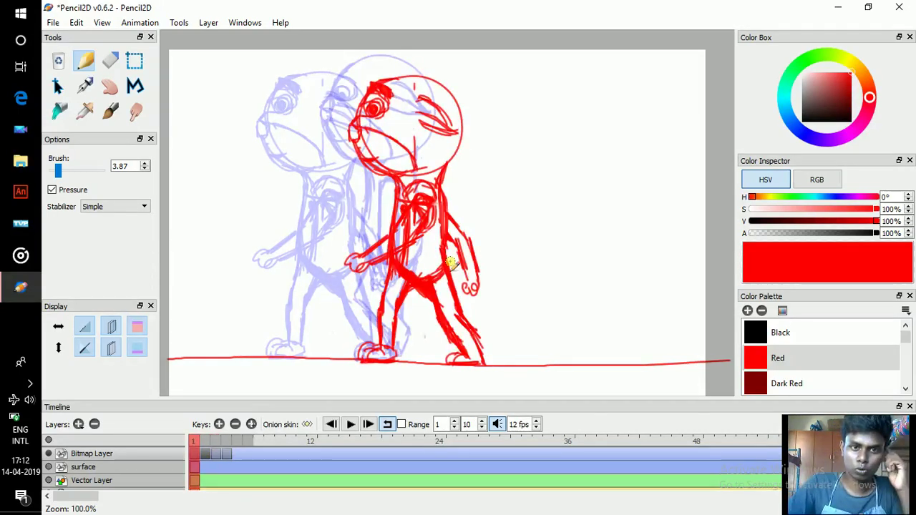
{"action": "scroll", "coordinate": [451, 263], "scroll_direction": "up", "scroll_amount": 1}
{"action": "key", "text": "space"}
{"action": "left_click_drag", "start_coordinate": [444, 81], "coordinate": [454, 134]}
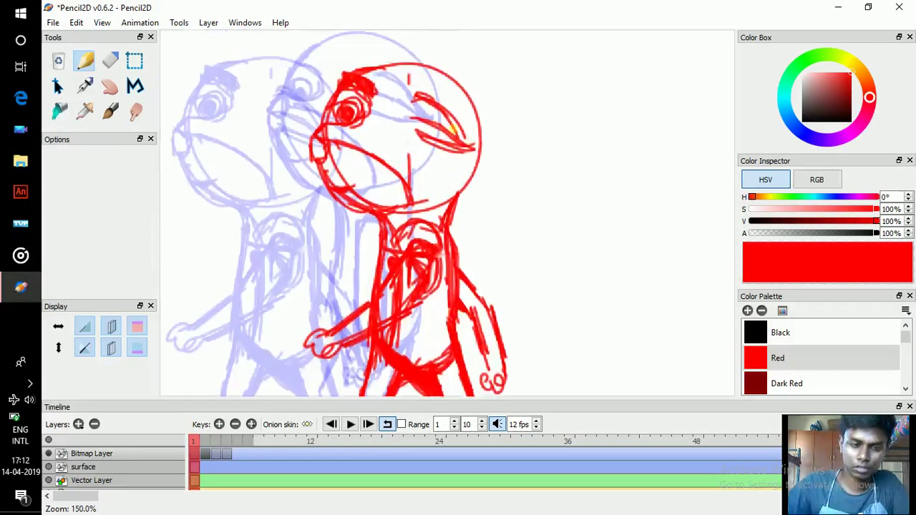
{"action": "key", "text": "period"}
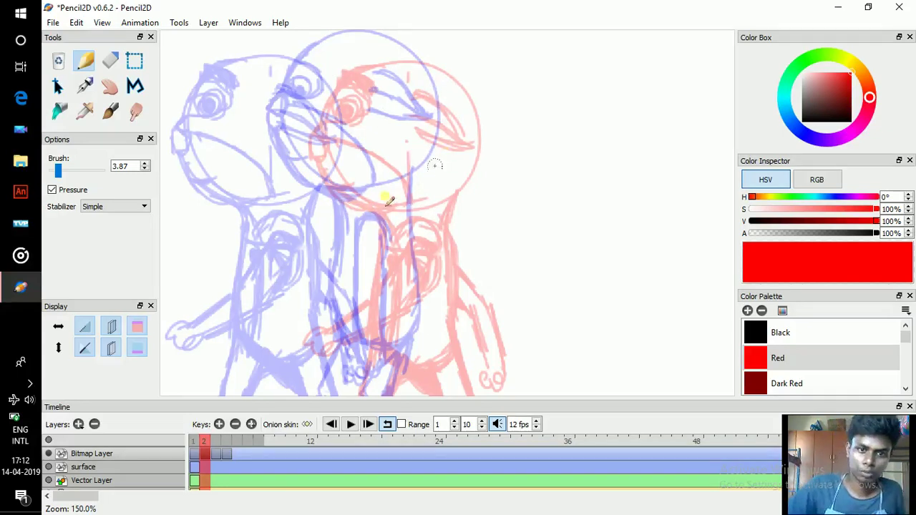
{"action": "scroll", "coordinate": [457, 198], "scroll_direction": "down", "scroll_amount": 2}
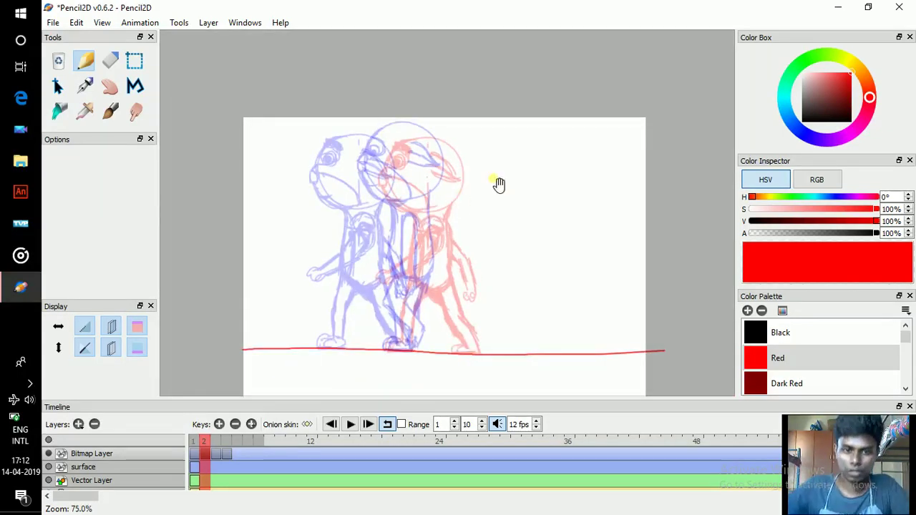
{"action": "left_click_drag", "start_coordinate": [496, 186], "coordinate": [460, 147]}
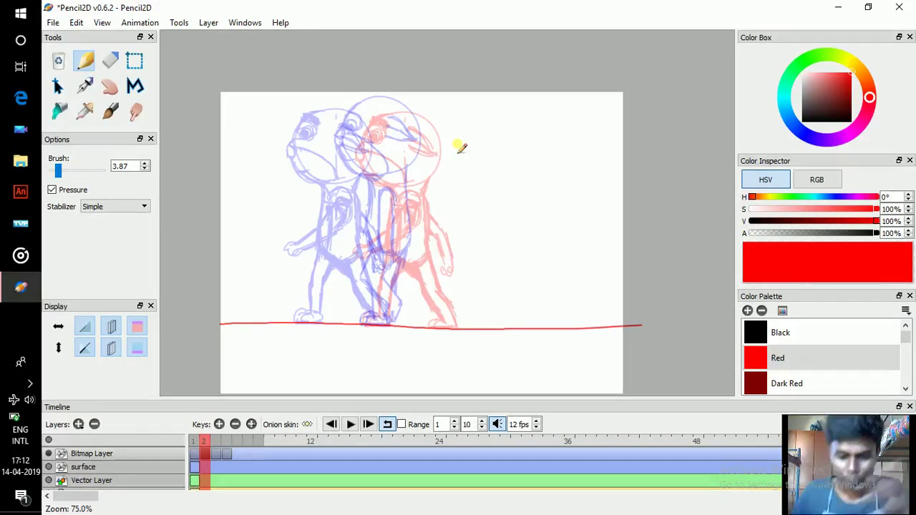
{"action": "scroll", "coordinate": [461, 148], "scroll_direction": "up", "scroll_amount": 1}
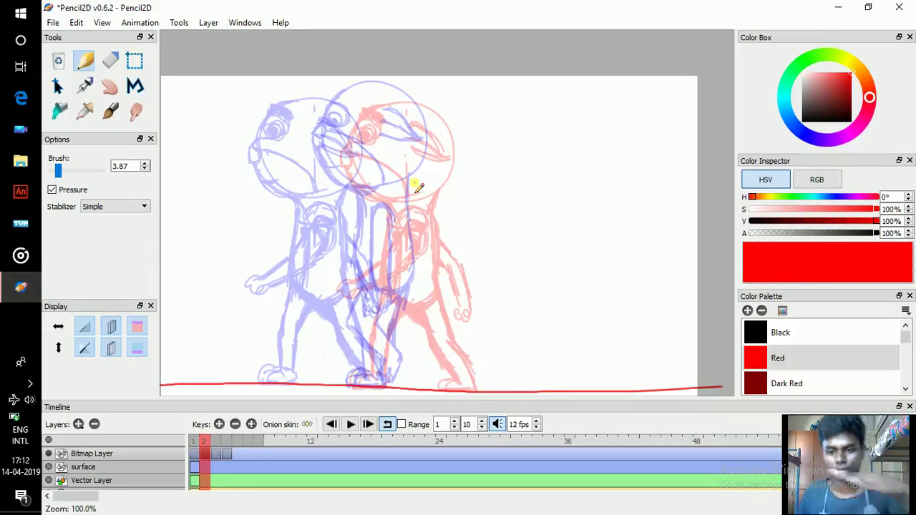
{"action": "scroll", "coordinate": [415, 184], "scroll_direction": "up", "scroll_amount": 1}
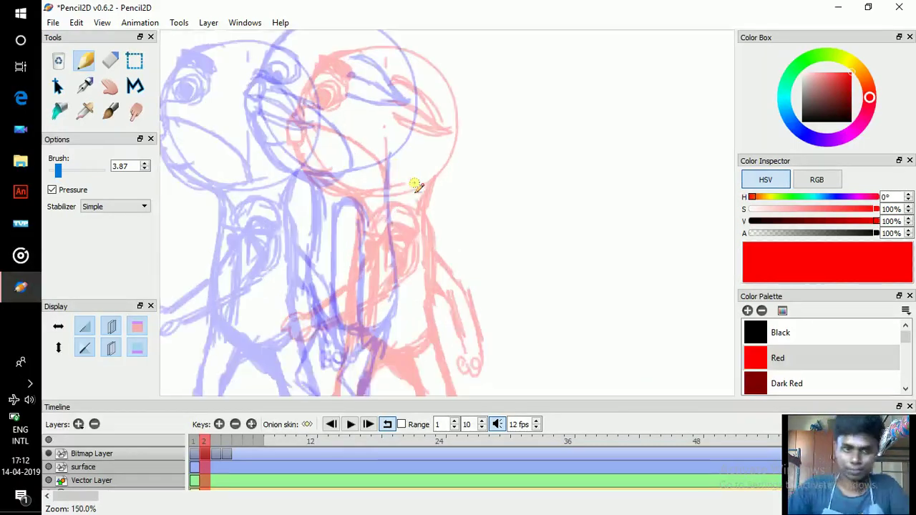
{"action": "scroll", "coordinate": [337, 210], "scroll_direction": "up", "scroll_amount": 1}
{"action": "mouse_move", "coordinate": [486, 214]}
{"action": "left_mouse_down"}
{"action": "mouse_move", "coordinate": [405, 286]}
{"action": "mouse_move", "coordinate": [456, 250]}
{"action": "left_mouse_up"}
{"action": "key", "text": "ctrl+z"}
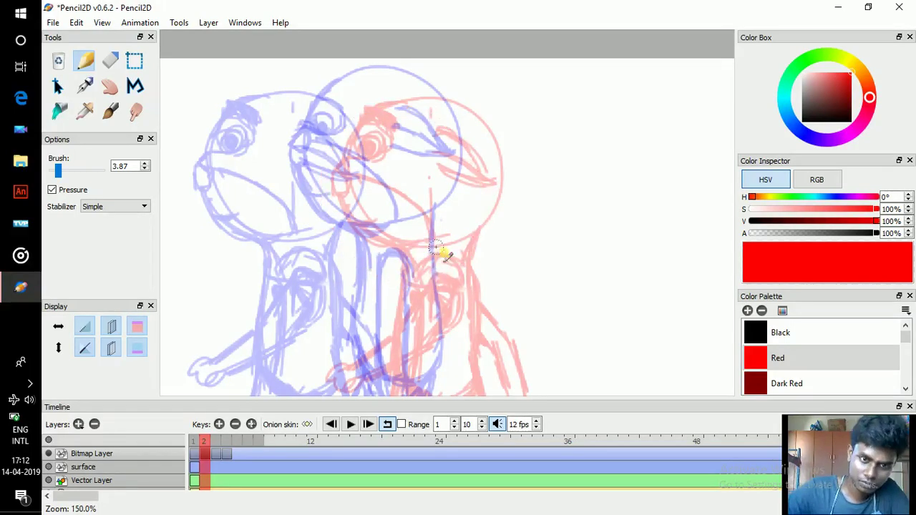
{"action": "mouse_move", "coordinate": [438, 135]}
{"action": "left_mouse_down"}
{"action": "mouse_move", "coordinate": [328, 191]}
{"action": "mouse_move", "coordinate": [380, 245]}
{"action": "left_mouse_up"}
{"action": "key", "text": "ctrl+z"}
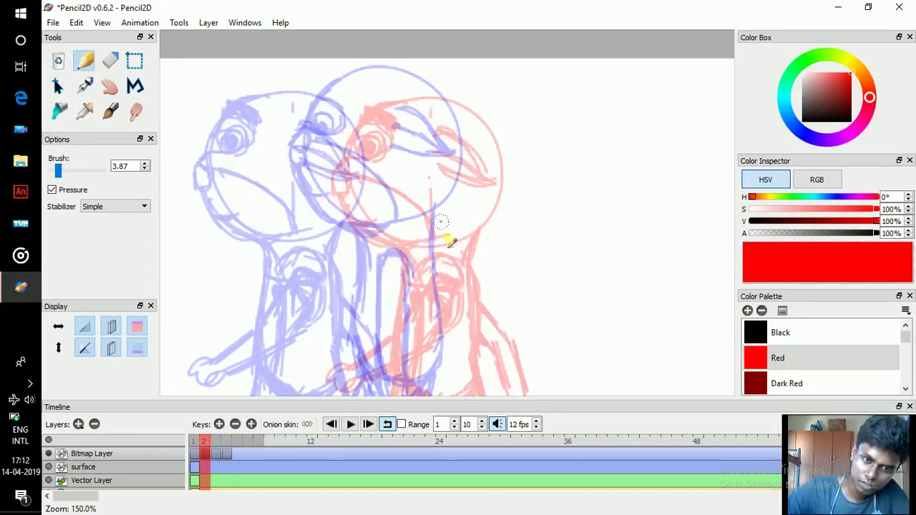
- Sketch a red head circle on frame 2 between the onion-skinned heads, slightly lower than both, with chin strokes at its base
{"action": "mouse_move", "coordinate": [407, 275]}
{"action": "left_mouse_down"}
{"action": "mouse_move", "coordinate": [474, 177]}
{"action": "mouse_move", "coordinate": [385, 265]}
{"action": "mouse_move", "coordinate": [436, 260]}
{"action": "mouse_move", "coordinate": [381, 279]}
{"action": "left_mouse_up"}
{"action": "key", "text": "space"}
{"action": "left_click_drag", "start_coordinate": [456, 184], "coordinate": [476, 162]}
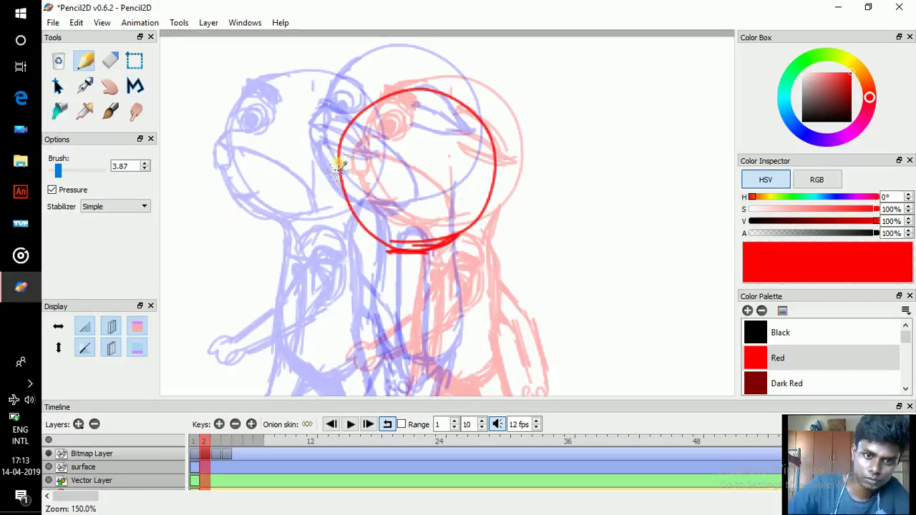
- Add the forehead, nose, muzzle, jaw and curved mouth line along the front of the frame 2 head
{"action": "left_click_drag", "start_coordinate": [328, 171], "coordinate": [363, 122]}
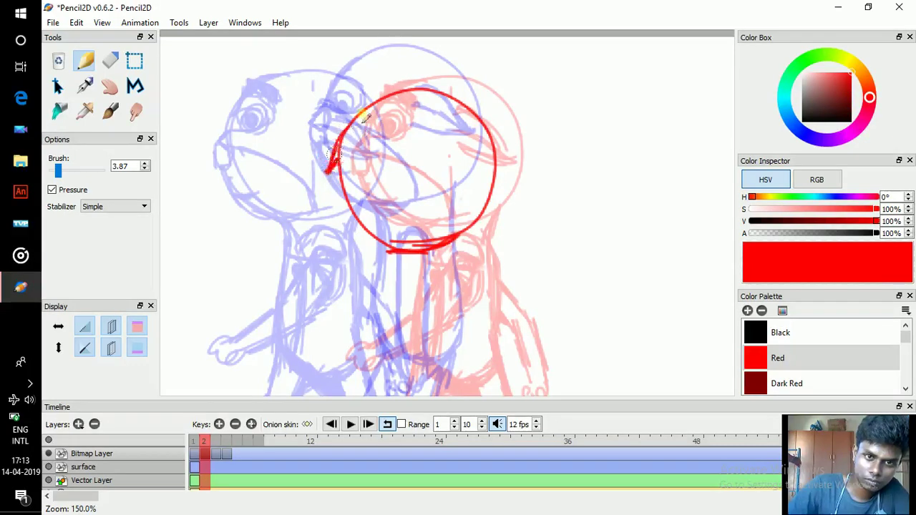
{"action": "left_click", "coordinate": [328, 175]}
{"action": "left_click", "coordinate": [331, 181]}
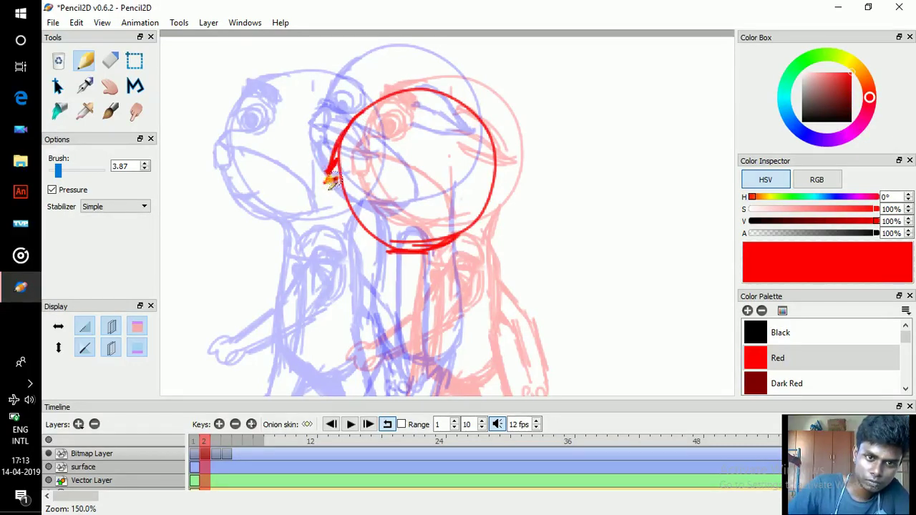
{"action": "mouse_move", "coordinate": [327, 192]}
{"action": "left_mouse_down"}
{"action": "mouse_move", "coordinate": [342, 225]}
{"action": "mouse_move", "coordinate": [406, 266]}
{"action": "mouse_move", "coordinate": [409, 252]}
{"action": "mouse_move", "coordinate": [360, 244]}
{"action": "mouse_move", "coordinate": [382, 256]}
{"action": "mouse_move", "coordinate": [435, 254]}
{"action": "mouse_move", "coordinate": [347, 233]}
{"action": "left_mouse_up"}
{"action": "mouse_move", "coordinate": [331, 182]}
{"action": "left_mouse_down"}
{"action": "mouse_move", "coordinate": [400, 208]}
{"action": "mouse_move", "coordinate": [429, 240]}
{"action": "left_mouse_up"}
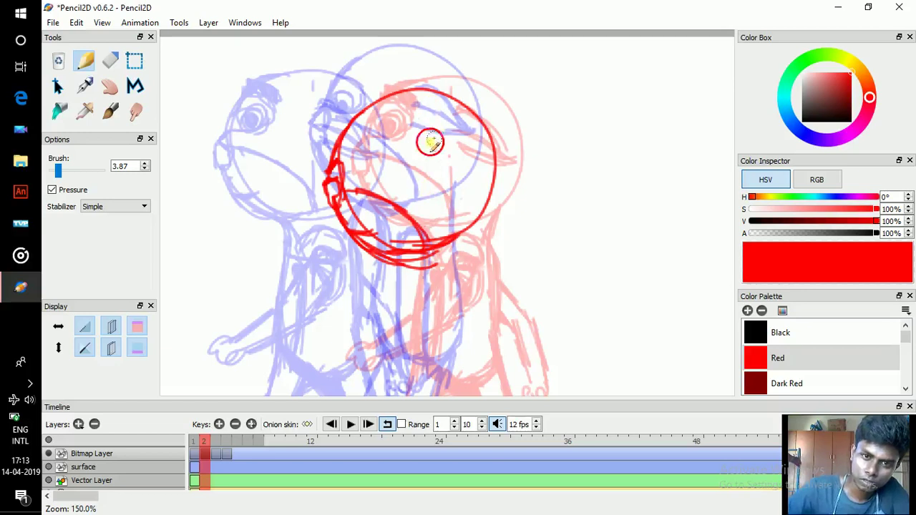
- Draw the swept-back ear inside the frame 2 head, and the round eye with its brow at the front of the face
{"action": "mouse_move", "coordinate": [428, 139]}
{"action": "left_mouse_down"}
{"action": "mouse_move", "coordinate": [459, 149]}
{"action": "mouse_move", "coordinate": [479, 173]}
{"action": "left_mouse_up"}
{"action": "mouse_move", "coordinate": [428, 151]}
{"action": "left_mouse_down"}
{"action": "mouse_move", "coordinate": [426, 178]}
{"action": "mouse_move", "coordinate": [485, 173]}
{"action": "left_mouse_up"}
{"action": "mouse_move", "coordinate": [344, 142]}
{"action": "left_mouse_down"}
{"action": "mouse_move", "coordinate": [361, 161]}
{"action": "mouse_move", "coordinate": [349, 163]}
{"action": "mouse_move", "coordinate": [346, 148]}
{"action": "mouse_move", "coordinate": [362, 154]}
{"action": "mouse_move", "coordinate": [365, 113]}
{"action": "left_mouse_up"}
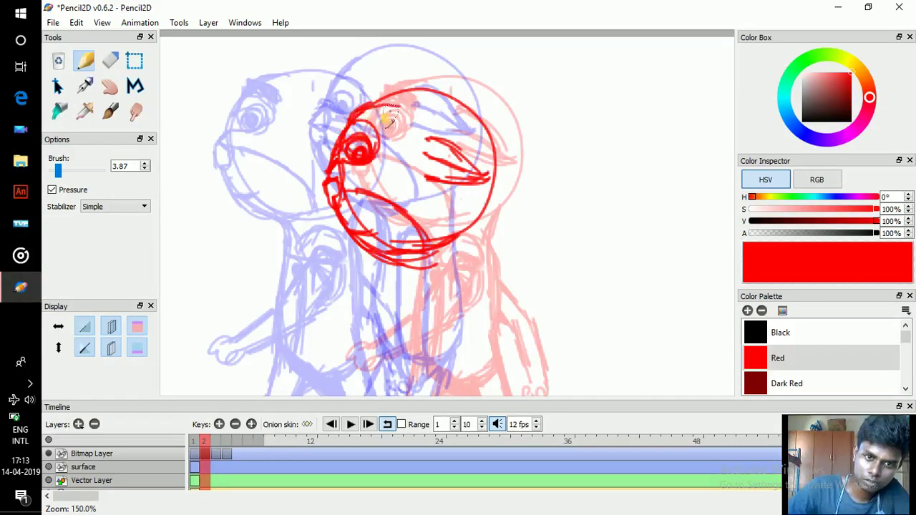
- Sketch the front and back lines of the neck and upper torso below the frame 2 head
{"action": "scroll", "coordinate": [429, 148], "scroll_direction": "down", "scroll_amount": 5}
{"action": "mouse_move", "coordinate": [410, 143]}
{"action": "left_mouse_down"}
{"action": "mouse_move", "coordinate": [398, 137]}
{"action": "mouse_move", "coordinate": [418, 211]}
{"action": "left_mouse_up"}
{"action": "mouse_move", "coordinate": [490, 133]}
{"action": "left_mouse_down"}
{"action": "mouse_move", "coordinate": [484, 127]}
{"action": "mouse_move", "coordinate": [474, 190]}
{"action": "left_mouse_up"}
{"action": "key", "text": "space"}
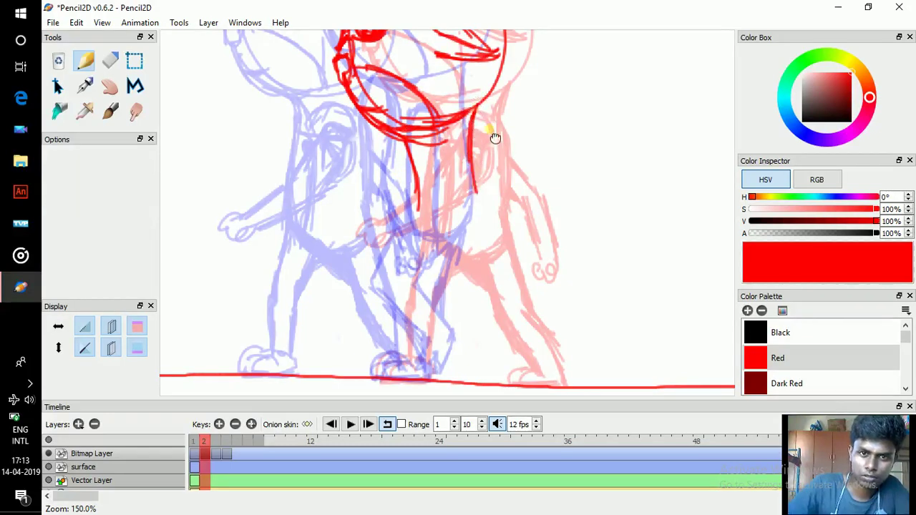
- Extend the frame 2 torso into a long outline with a rounded base, thicken its sides and add a line across the chest
{"action": "left_click_drag", "start_coordinate": [493, 136], "coordinate": [509, 155]}
{"action": "left_click_drag", "start_coordinate": [422, 159], "coordinate": [420, 245]}
{"action": "left_click_drag", "start_coordinate": [420, 208], "coordinate": [434, 284]}
{"action": "mouse_move", "coordinate": [425, 226]}
{"action": "left_mouse_down"}
{"action": "mouse_move", "coordinate": [434, 265]}
{"action": "mouse_move", "coordinate": [490, 278]}
{"action": "mouse_move", "coordinate": [493, 212]}
{"action": "left_mouse_up"}
{"action": "mouse_move", "coordinate": [416, 238]}
{"action": "left_mouse_down"}
{"action": "mouse_move", "coordinate": [410, 149]}
{"action": "mouse_move", "coordinate": [424, 199]}
{"action": "left_mouse_up"}
{"action": "mouse_move", "coordinate": [467, 303]}
{"action": "left_mouse_down"}
{"action": "mouse_move", "coordinate": [483, 266]}
{"action": "mouse_move", "coordinate": [482, 184]}
{"action": "mouse_move", "coordinate": [492, 200]}
{"action": "mouse_move", "coordinate": [487, 152]}
{"action": "mouse_move", "coordinate": [494, 226]}
{"action": "mouse_move", "coordinate": [477, 141]}
{"action": "mouse_move", "coordinate": [490, 166]}
{"action": "mouse_move", "coordinate": [475, 216]}
{"action": "mouse_move", "coordinate": [480, 133]}
{"action": "left_mouse_up"}
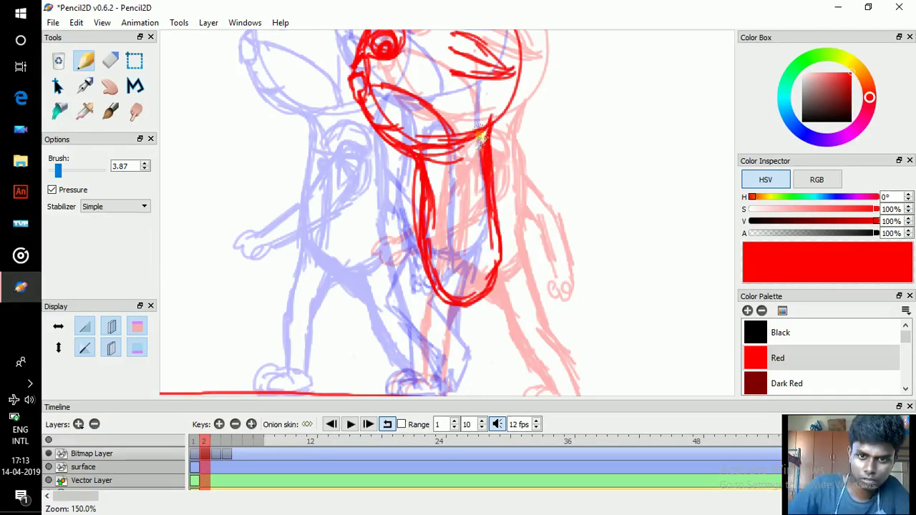
{"action": "mouse_move", "coordinate": [494, 187]}
{"action": "left_mouse_down"}
{"action": "mouse_move", "coordinate": [485, 143]}
{"action": "mouse_move", "coordinate": [469, 153]}
{"action": "mouse_move", "coordinate": [493, 194]}
{"action": "mouse_move", "coordinate": [486, 141]}
{"action": "left_mouse_up"}
{"action": "mouse_move", "coordinate": [440, 206]}
{"action": "left_mouse_down"}
{"action": "mouse_move", "coordinate": [435, 194]}
{"action": "mouse_move", "coordinate": [483, 188]}
{"action": "left_mouse_up"}
- Flip back and forth through frames 1 to 3 to examine how the new head and torso sit between the neighbouring poses
{"action": "key", "text": "comma"}
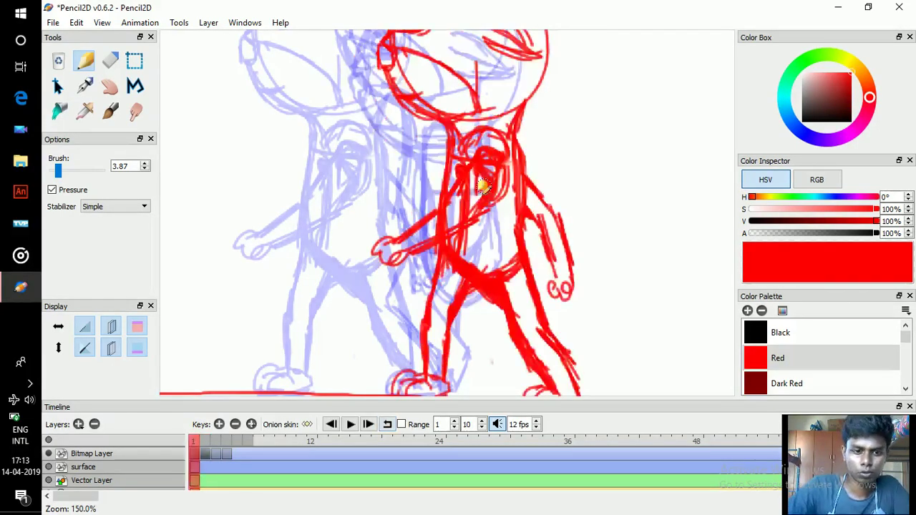
{"action": "key", "text": "period"}
{"action": "key", "text": "period"}
{"action": "key", "text": "comma"}
{"action": "key", "text": "comma"}
{"action": "key", "text": "period"}
{"action": "key", "text": "period"}
{"action": "key", "text": "comma"}
{"action": "key", "text": "comma"}
{"action": "key", "text": "period"}
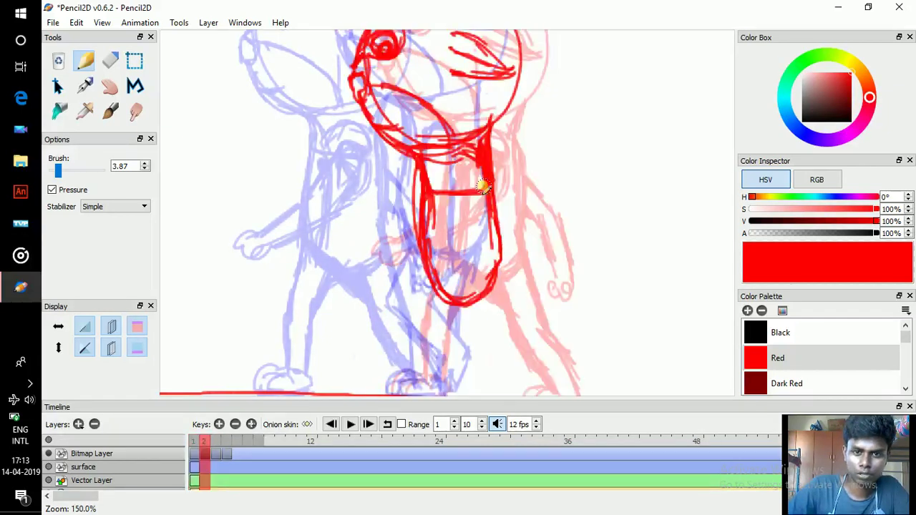
{"action": "key", "text": "comma"}
{"action": "key", "text": "period"}
{"action": "key", "text": "comma"}
{"action": "key", "text": "period"}
{"action": "key", "text": "comma"}
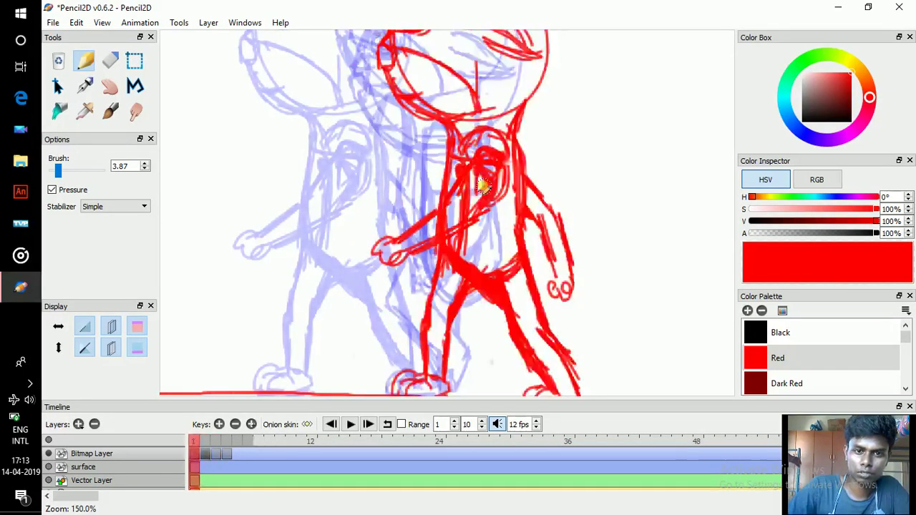
{"action": "key", "text": "period"}
{"action": "key", "text": "comma"}
{"action": "key", "text": "period"}
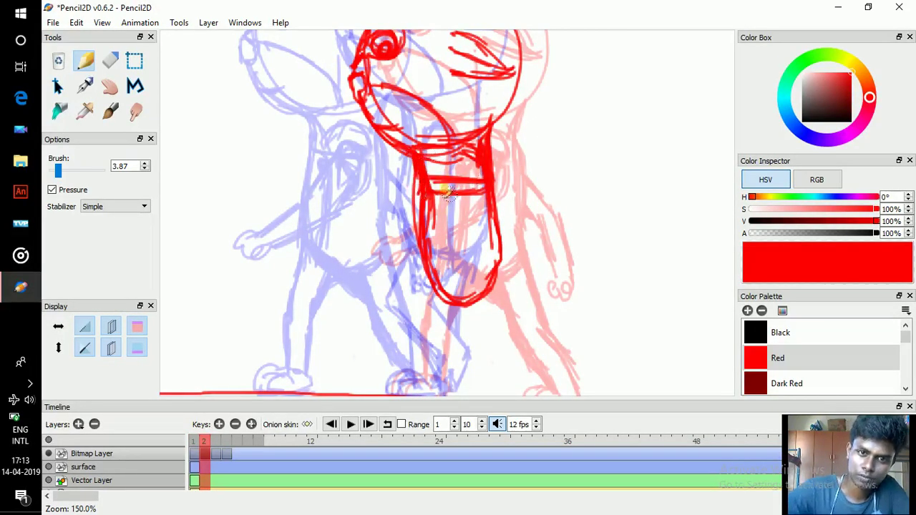
{"action": "key", "text": "comma"}
{"action": "key", "text": "period"}
{"action": "key", "text": "comma"}
{"action": "key", "text": "period"}
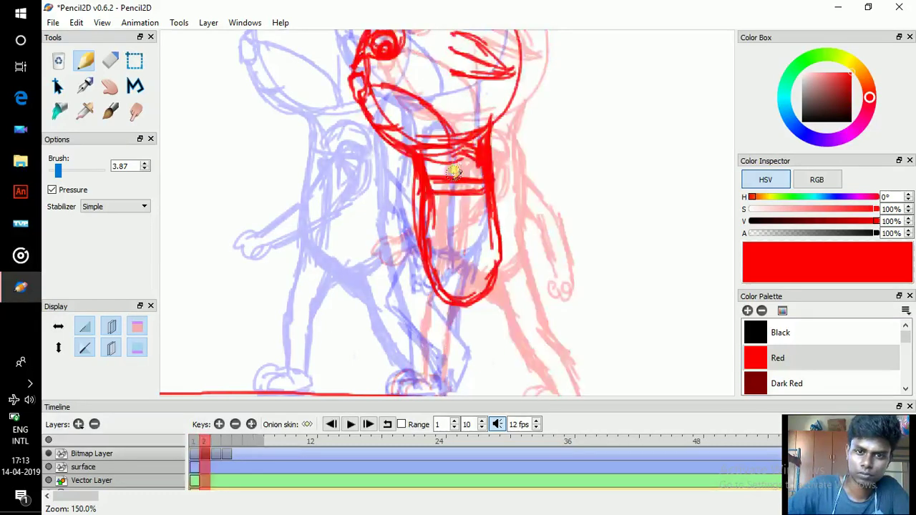
{"action": "key", "text": "comma"}
{"action": "key", "text": "period"}
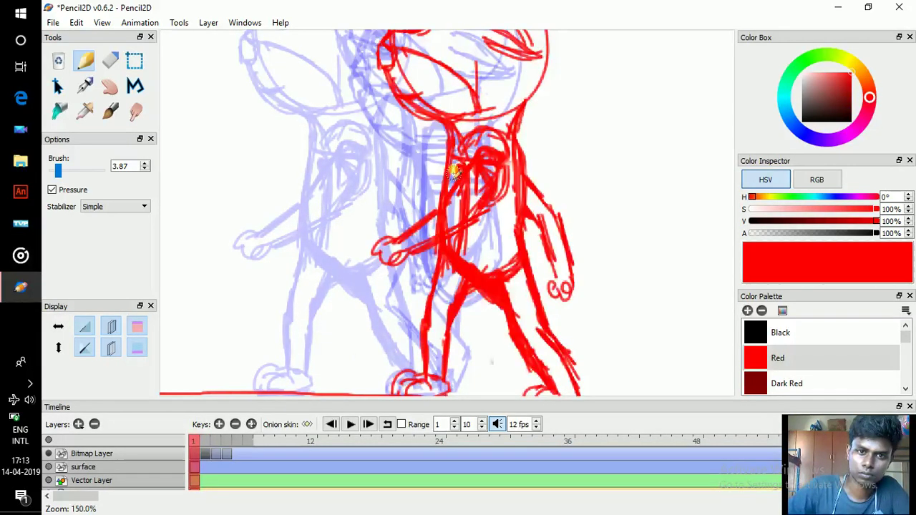
{"action": "key", "text": "period"}
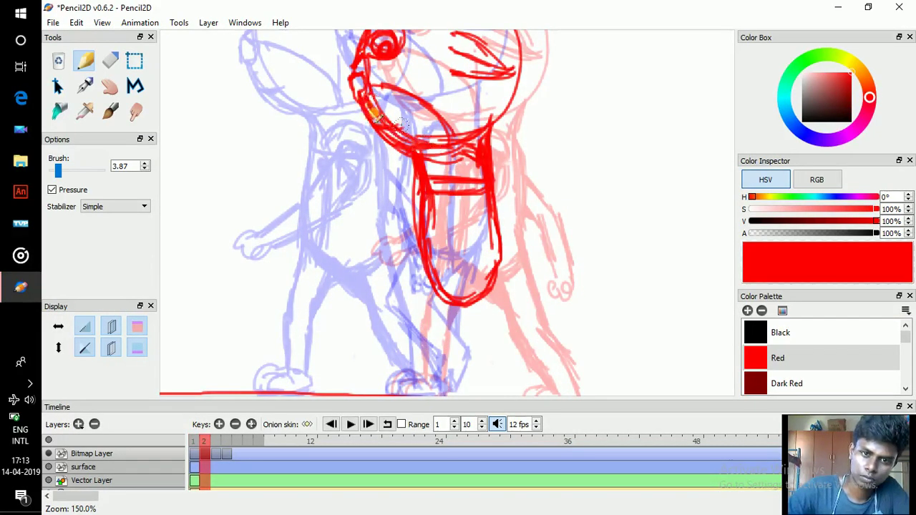
- Erase the excess lines under the jaw and at the front of the neck on frame 2, and redraw the neck edge with the Pencil
{"action": "left_click", "coordinate": [109, 60]}
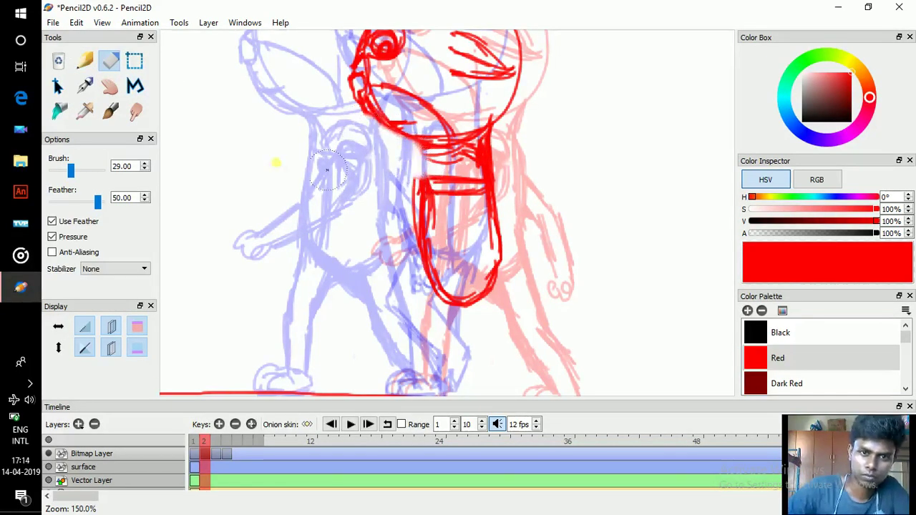
{"action": "left_click", "coordinate": [85, 60]}
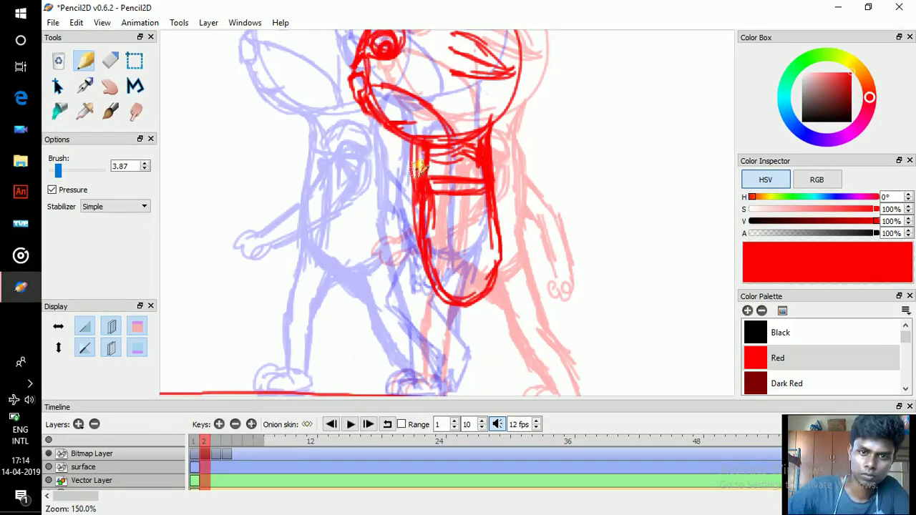
- Flip repeatedly through frames 1 to 4 to examine the head and body motion with the corrected neck
{"action": "key", "text": "Left"}
{"action": "key", "text": "Right"}
{"action": "key", "text": "Left"}
{"action": "key", "text": "Right"}
{"action": "key", "text": "Left"}
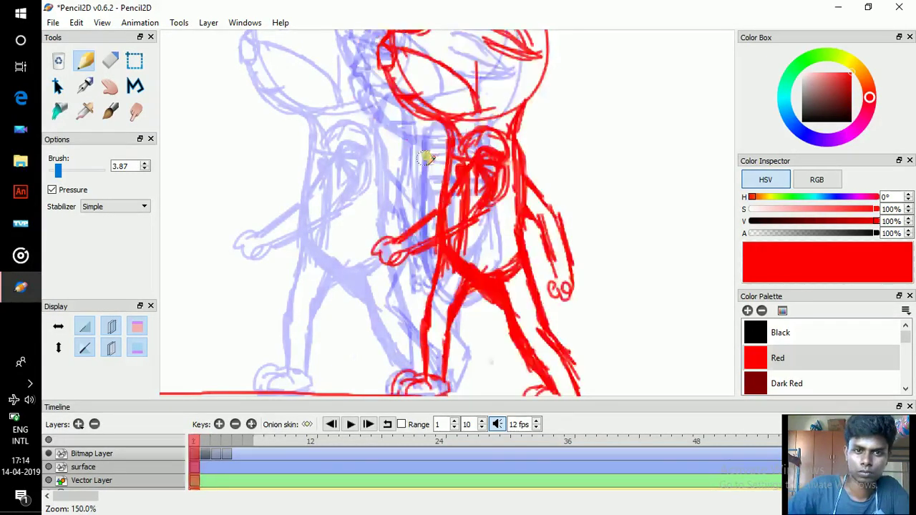
{"action": "key", "text": "Right"}
{"action": "key", "text": "Right"}
{"action": "key", "text": "Left"}
{"action": "key", "text": "Right"}
{"action": "key", "text": "Right"}
{"action": "key", "text": "Left"}
{"action": "key", "text": "Left"}
{"action": "key", "text": "Right"}
{"action": "key", "text": "Right"}
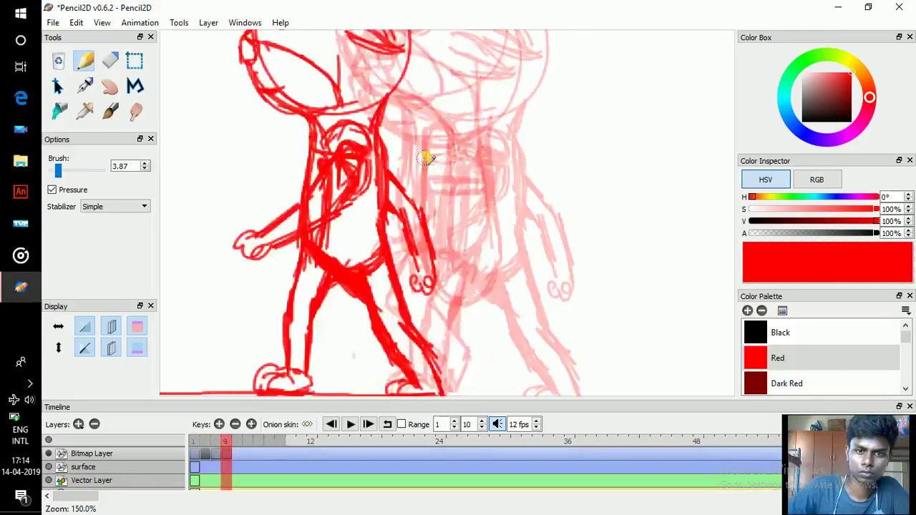
{"action": "key", "text": "Left"}
{"action": "key", "text": "Left"}
{"action": "key", "text": "Left"}
{"action": "key", "text": "Right"}
{"action": "key", "text": "Left"}
{"action": "key", "text": "Right"}
{"action": "key", "text": "Right"}
{"action": "key", "text": "Left"}
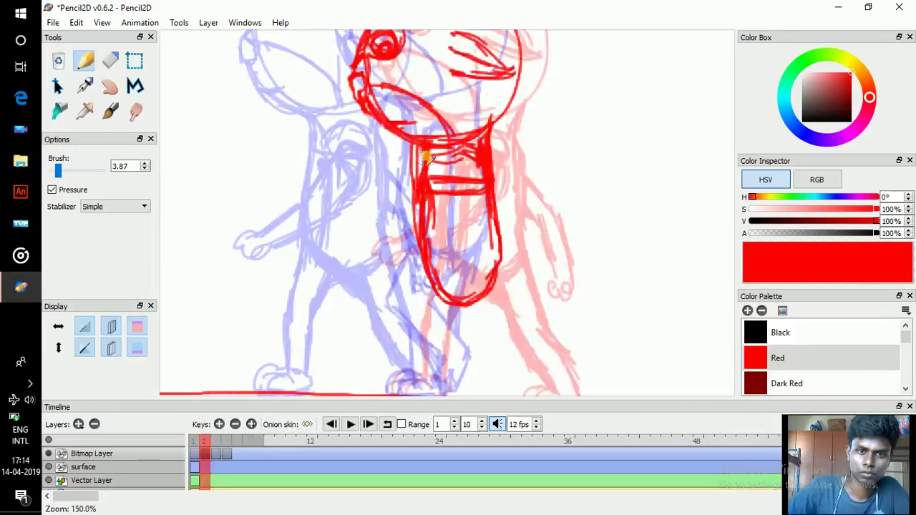
{"action": "key", "text": "Right"}
{"action": "key", "text": "comma"}
{"action": "key", "text": "comma"}
{"action": "key", "text": "period"}
{"action": "key", "text": "period"}
{"action": "key", "text": "period"}
{"action": "key", "text": "comma"}
{"action": "key", "text": "comma"}
{"action": "key", "text": "comma"}
{"action": "key", "text": "period"}
{"action": "key", "text": "period"}
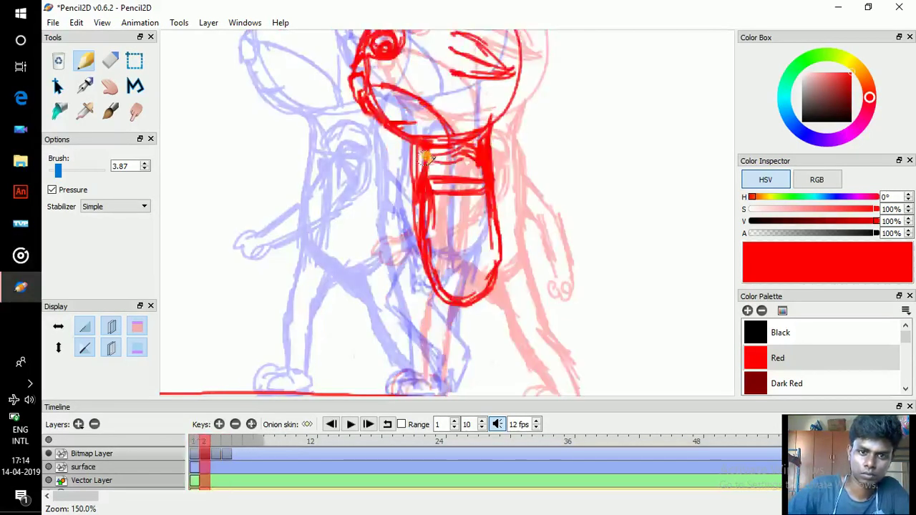
{"action": "key", "text": "comma"}
{"action": "key", "text": "comma"}
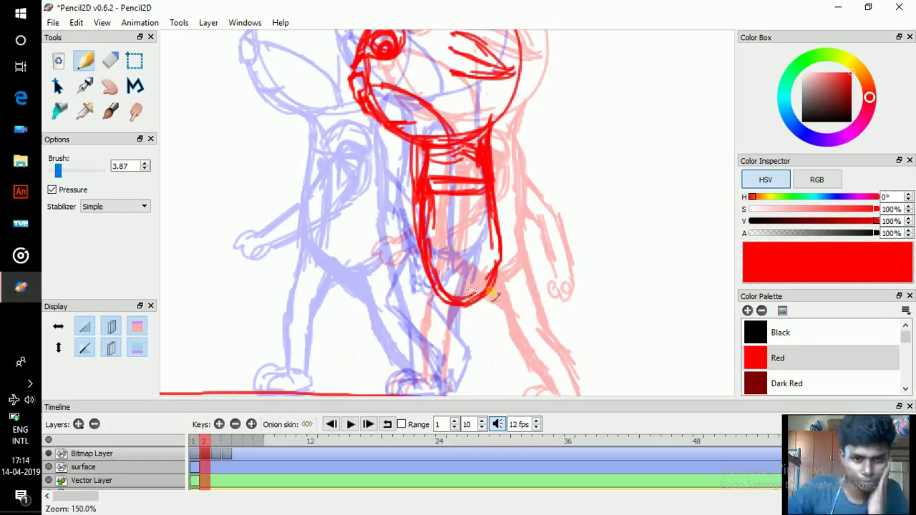
- Draw the bent front leg below the frame 2 torso and its foot with toes planted on the ground line
{"action": "mouse_move", "coordinate": [449, 270]}
{"action": "left_mouse_down"}
{"action": "mouse_move", "coordinate": [419, 308]}
{"action": "mouse_move", "coordinate": [421, 272]}
{"action": "mouse_move", "coordinate": [405, 312]}
{"action": "mouse_move", "coordinate": [417, 374]}
{"action": "left_mouse_up"}
{"action": "mouse_move", "coordinate": [400, 322]}
{"action": "left_mouse_down"}
{"action": "mouse_move", "coordinate": [457, 297]}
{"action": "mouse_move", "coordinate": [434, 329]}
{"action": "mouse_move", "coordinate": [433, 388]}
{"action": "mouse_move", "coordinate": [398, 395]}
{"action": "left_mouse_up"}
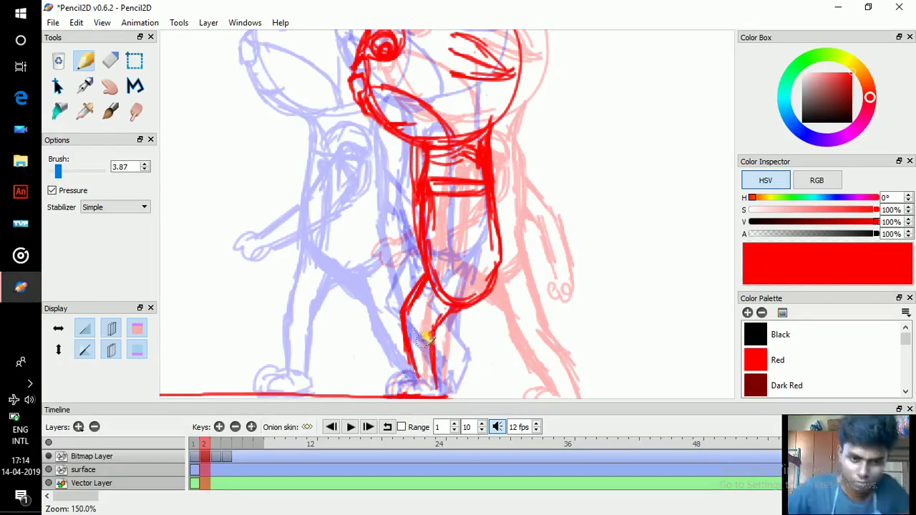
{"action": "key", "text": "space"}
{"action": "left_click_drag", "start_coordinate": [425, 335], "coordinate": [425, 314]}
{"action": "mouse_move", "coordinate": [390, 379]}
{"action": "left_mouse_down"}
{"action": "mouse_move", "coordinate": [440, 381]}
{"action": "mouse_move", "coordinate": [432, 355]}
{"action": "left_mouse_up"}
{"action": "mouse_move", "coordinate": [405, 370]}
{"action": "left_mouse_down"}
{"action": "mouse_move", "coordinate": [432, 368]}
{"action": "mouse_move", "coordinate": [402, 360]}
{"action": "mouse_move", "coordinate": [410, 348]}
{"action": "mouse_move", "coordinate": [389, 369]}
{"action": "mouse_move", "coordinate": [418, 356]}
{"action": "mouse_move", "coordinate": [442, 357]}
{"action": "left_mouse_up"}
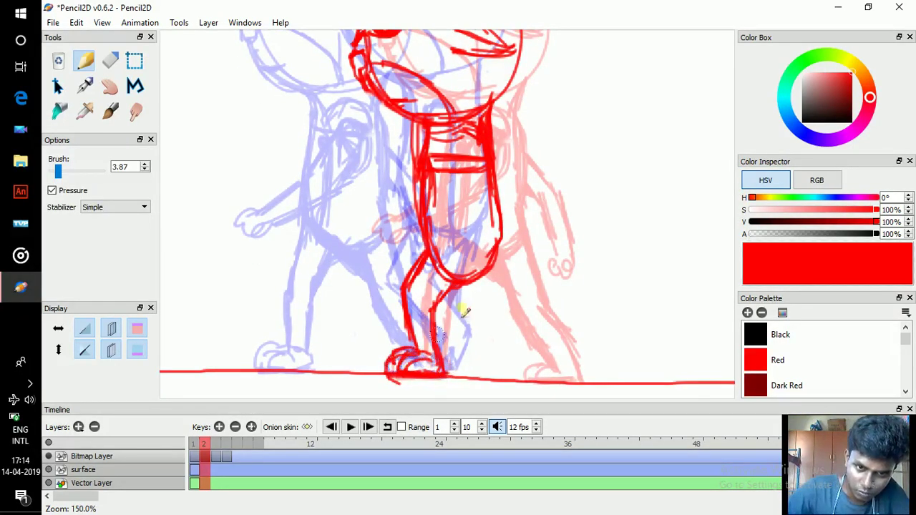
- Check the rear leg against frame 1, and draw the frame 2 rear leg stretched backward with its toed foot on the ground line
{"action": "key", "text": "space"}
{"action": "left_click_drag", "start_coordinate": [505, 268], "coordinate": [492, 277]}
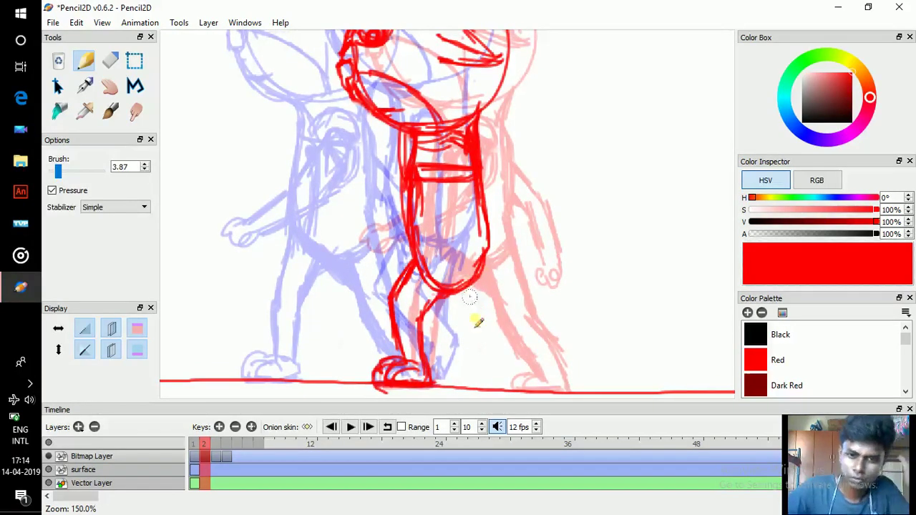
{"action": "key", "text": "comma"}
{"action": "key", "text": "period"}
{"action": "key", "text": "comma"}
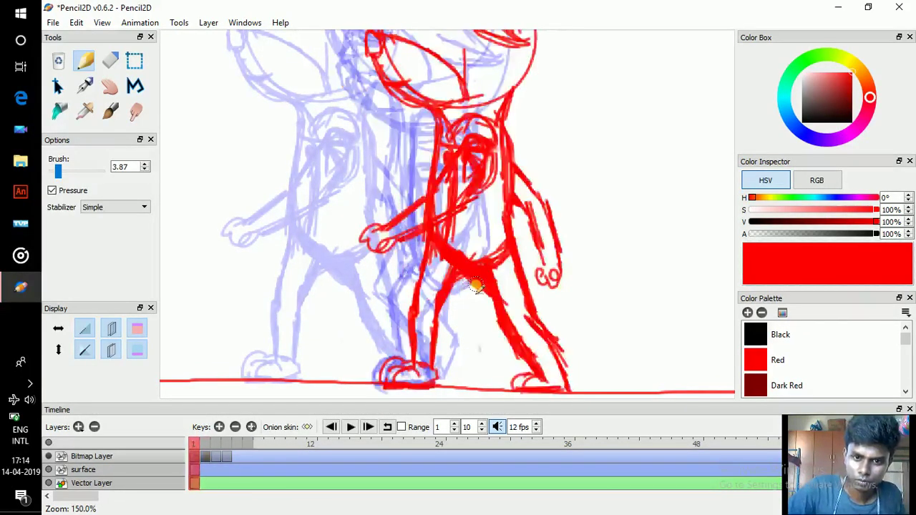
{"action": "key", "text": "period"}
{"action": "mouse_move", "coordinate": [488, 250]}
{"action": "left_mouse_down"}
{"action": "mouse_move", "coordinate": [497, 280]}
{"action": "mouse_move", "coordinate": [495, 254]}
{"action": "mouse_move", "coordinate": [469, 308]}
{"action": "mouse_move", "coordinate": [498, 340]}
{"action": "mouse_move", "coordinate": [535, 354]}
{"action": "left_mouse_up"}
{"action": "mouse_move", "coordinate": [498, 289]}
{"action": "left_mouse_down"}
{"action": "mouse_move", "coordinate": [531, 324]}
{"action": "mouse_move", "coordinate": [518, 311]}
{"action": "mouse_move", "coordinate": [547, 365]}
{"action": "mouse_move", "coordinate": [538, 359]}
{"action": "mouse_move", "coordinate": [509, 389]}
{"action": "left_mouse_up"}
{"action": "left_click_drag", "start_coordinate": [555, 346], "coordinate": [560, 387]}
{"action": "mouse_move", "coordinate": [509, 389]}
{"action": "left_mouse_down"}
{"action": "mouse_move", "coordinate": [528, 373]}
{"action": "mouse_move", "coordinate": [553, 392]}
{"action": "left_mouse_up"}
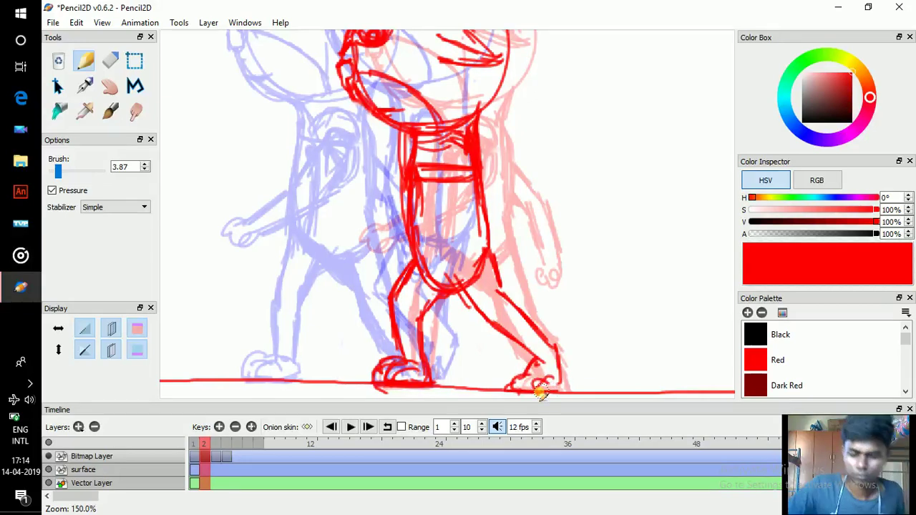
- Erase the lower horizontal line across the frame 2 torso, and sketch the near arm's rounded shoulder with the Pencil
{"action": "key", "text": "ctrl+minus"}
{"action": "left_click_drag", "start_coordinate": [466, 186], "coordinate": [462, 220]}
{"action": "scroll", "coordinate": [465, 219], "scroll_direction": "up", "scroll_amount": 1}
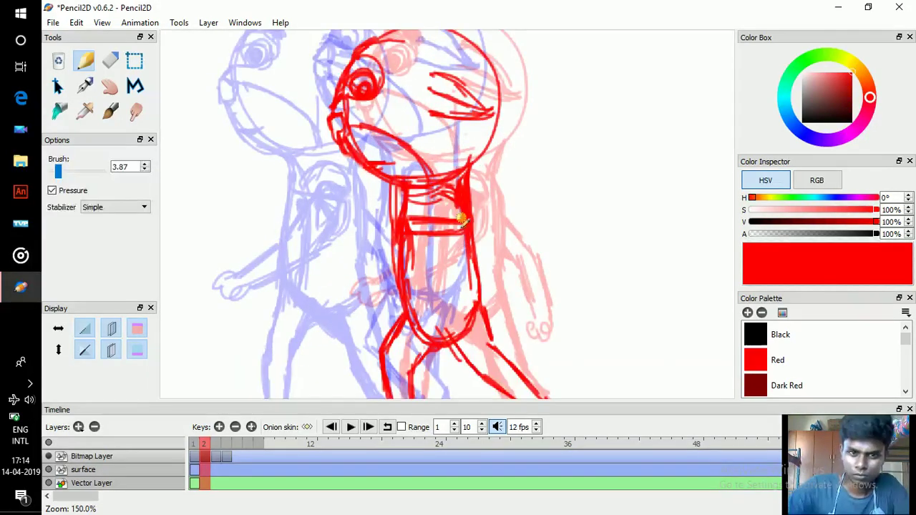
{"action": "left_click_drag", "start_coordinate": [457, 175], "coordinate": [445, 110]}
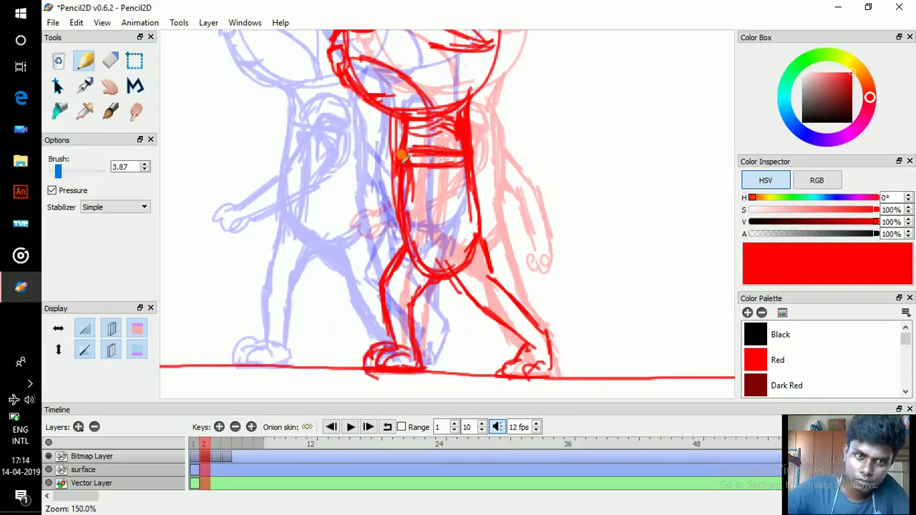
{"action": "left_click", "coordinate": [104, 66]}
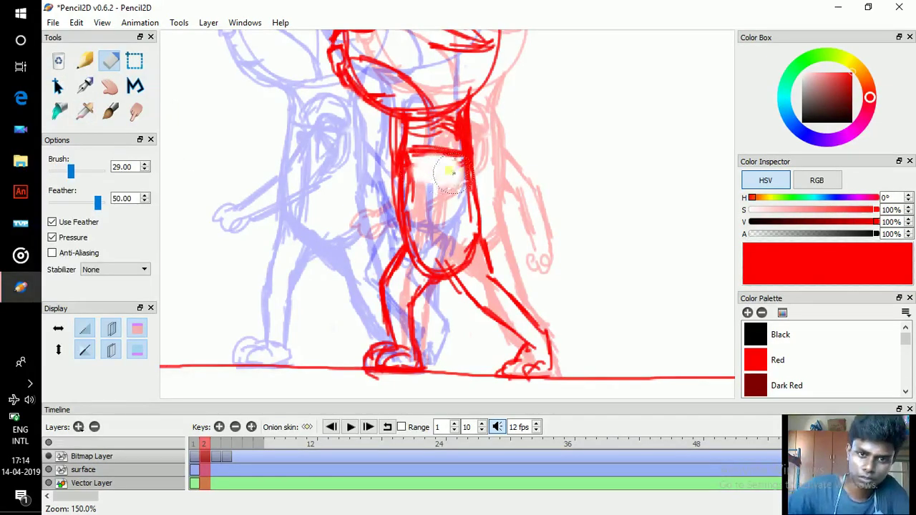
{"action": "left_click", "coordinate": [90, 62]}
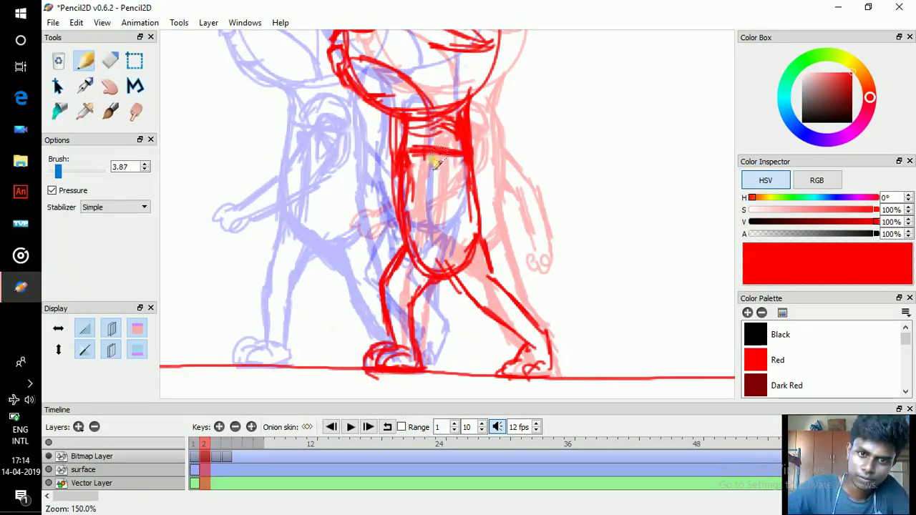
{"action": "mouse_move", "coordinate": [445, 158]}
{"action": "left_mouse_down"}
{"action": "mouse_move", "coordinate": [422, 167]}
{"action": "mouse_move", "coordinate": [433, 150]}
{"action": "left_mouse_up"}
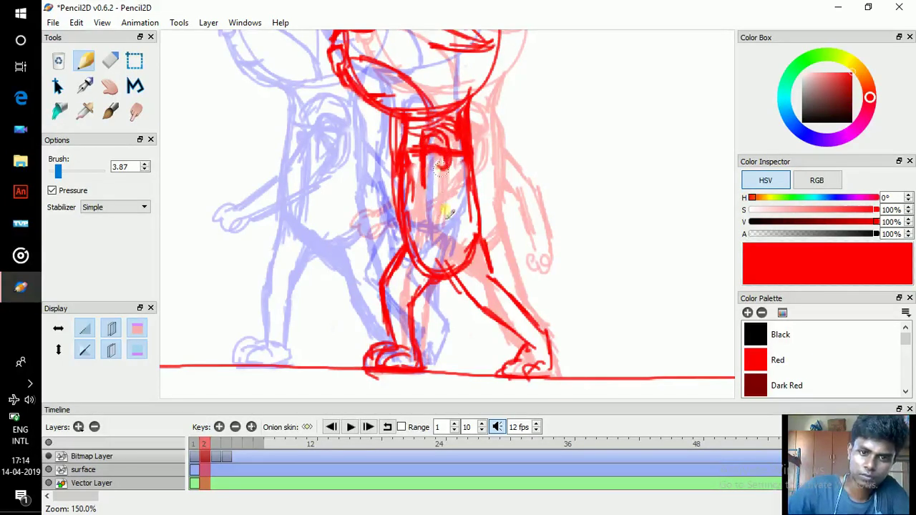
- Flip back and forth between frames 1 and 2 to compare the near arm's position and swing
{"action": "key", "text": "comma"}
{"action": "key", "text": "period"}
{"action": "key", "text": "comma"}
{"action": "key", "text": "period"}
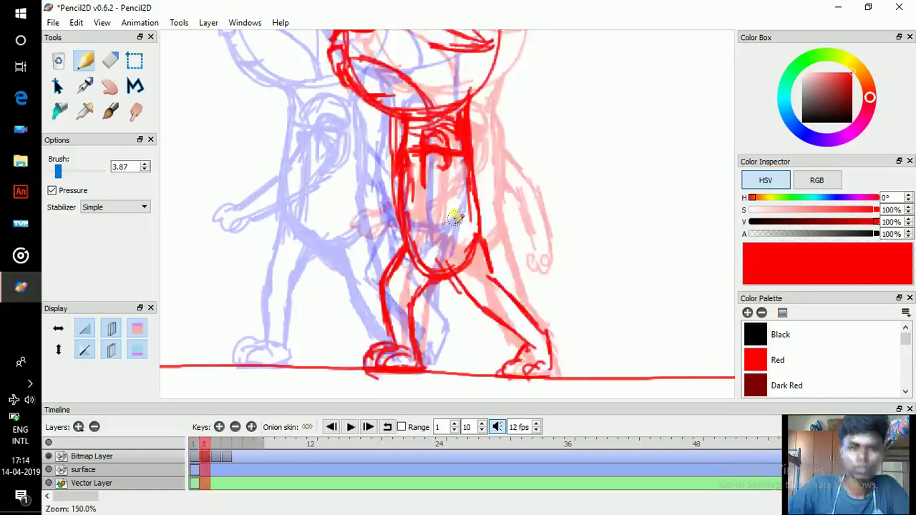
{"action": "key", "text": "comma"}
{"action": "key", "text": "period"}
{"action": "key", "text": "comma"}
{"action": "key", "text": "period"}
{"action": "key", "text": "comma"}
{"action": "key", "text": "period"}
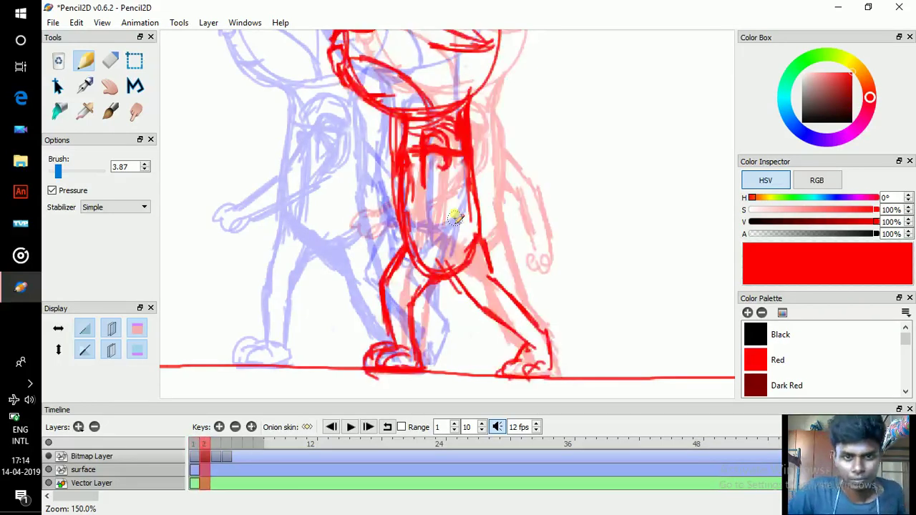
{"action": "key", "text": "comma"}
{"action": "key", "text": "period"}
{"action": "key", "text": "comma"}
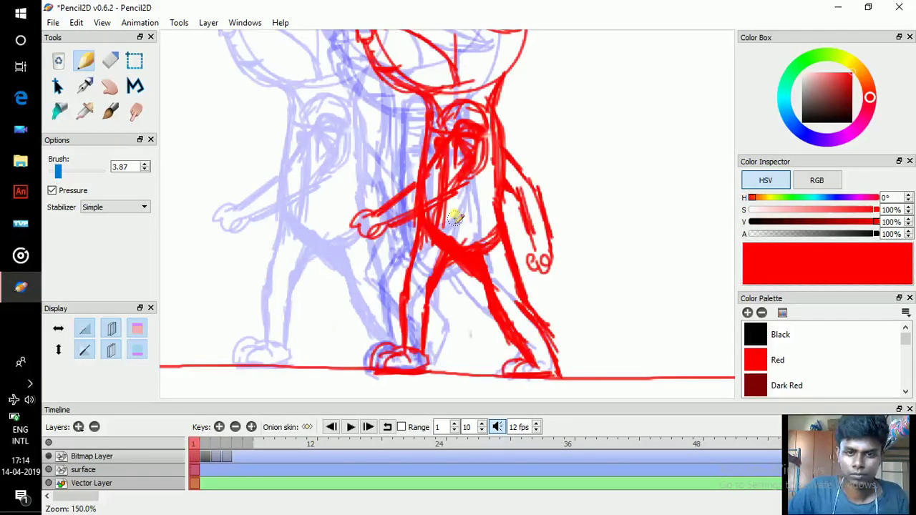
{"action": "key", "text": "period"}
{"action": "key", "text": "comma"}
{"action": "key", "text": "period"}
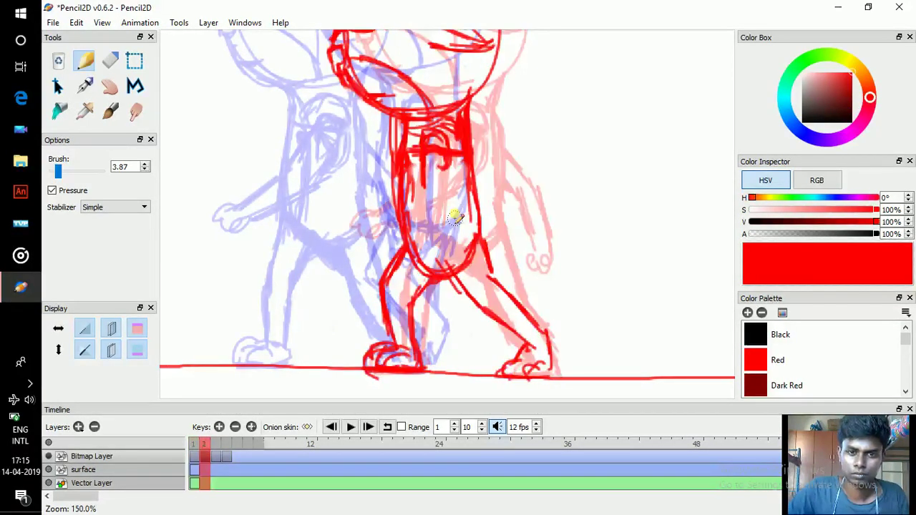
- Draw the frame 2 near arm angled down and forward across the torso, with its hand in front of the hip
{"action": "left_click_drag", "start_coordinate": [419, 172], "coordinate": [386, 240]}
{"action": "mouse_move", "coordinate": [452, 164]}
{"action": "left_mouse_down"}
{"action": "mouse_move", "coordinate": [443, 189]}
{"action": "mouse_move", "coordinate": [413, 230]}
{"action": "left_mouse_up"}
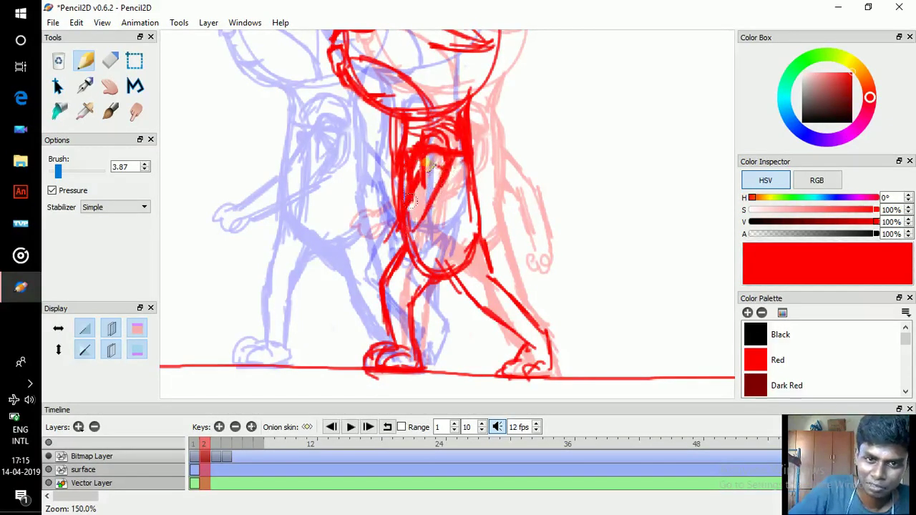
{"action": "mouse_move", "coordinate": [440, 200]}
{"action": "left_mouse_down"}
{"action": "mouse_move", "coordinate": [423, 225]}
{"action": "mouse_move", "coordinate": [414, 219]}
{"action": "mouse_move", "coordinate": [379, 247]}
{"action": "left_mouse_up"}
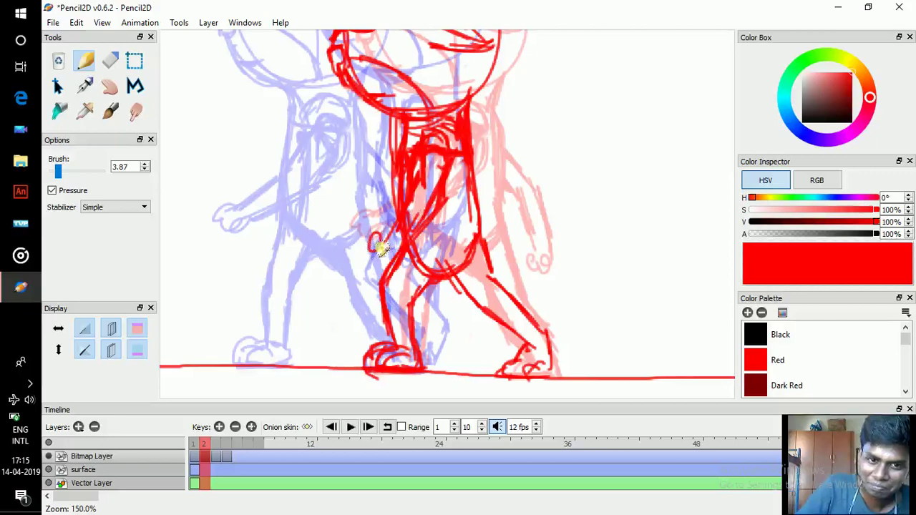
- Flip between frames 1 and 2 to check the movement of the newly drawn arm and hand
{"action": "key", "text": "comma"}
{"action": "key", "text": "period"}
{"action": "key", "text": "comma"}
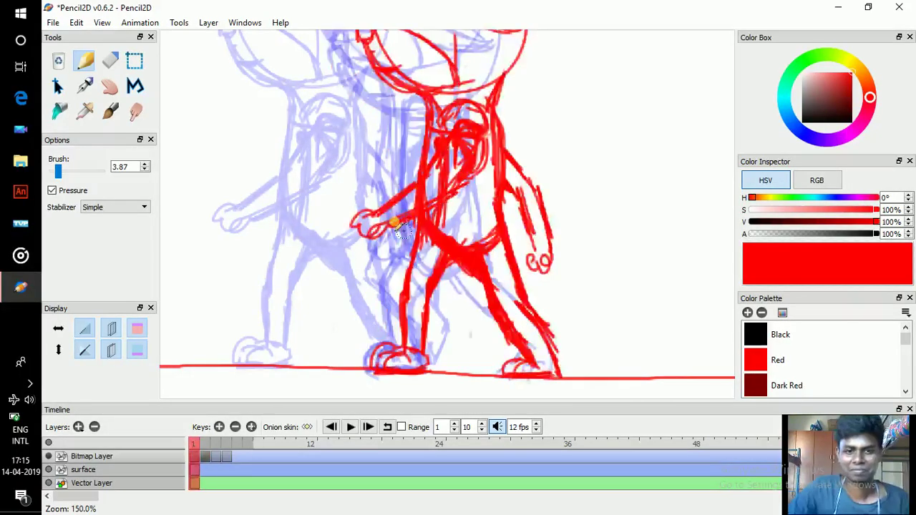
{"action": "key", "text": "period"}
{"action": "key", "text": "comma"}
{"action": "key", "text": "period"}
{"action": "key", "text": "comma"}
{"action": "key", "text": "period"}
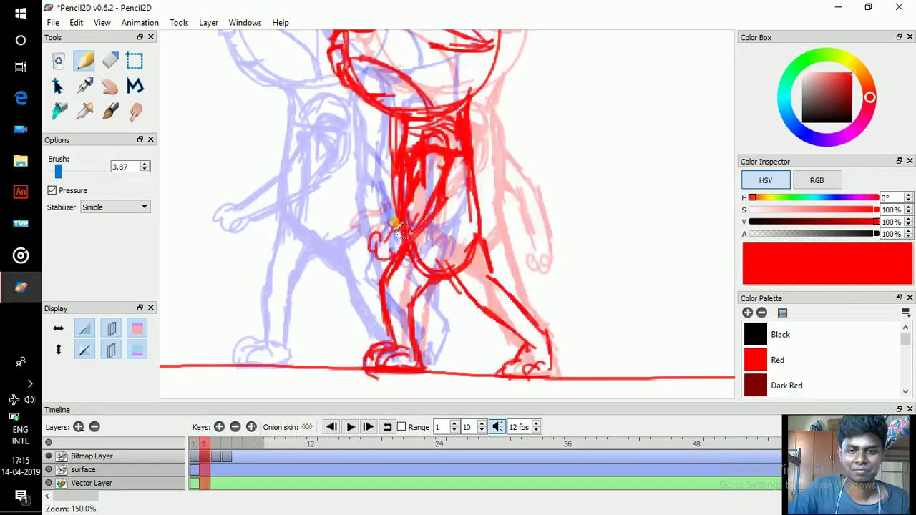
- Reinforce the frame 2 rear thigh's underside and the back contour where the leg joins the torso
{"action": "left_click_drag", "start_coordinate": [432, 276], "coordinate": [480, 294]}
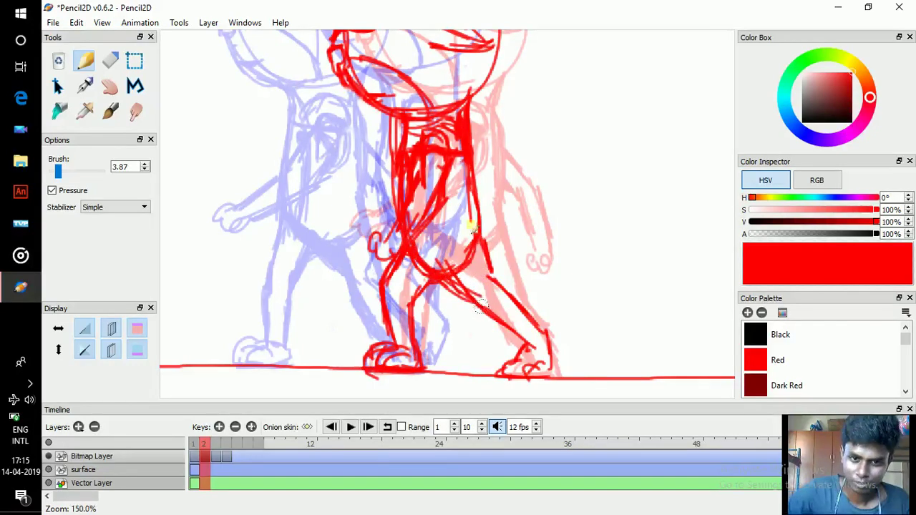
{"action": "left_click_drag", "start_coordinate": [474, 218], "coordinate": [492, 254]}
{"action": "left_click_drag", "start_coordinate": [475, 191], "coordinate": [493, 273]}
{"action": "mouse_move", "coordinate": [472, 207]}
{"action": "left_mouse_down"}
{"action": "mouse_move", "coordinate": [470, 269]}
{"action": "mouse_move", "coordinate": [498, 262]}
{"action": "left_mouse_up"}
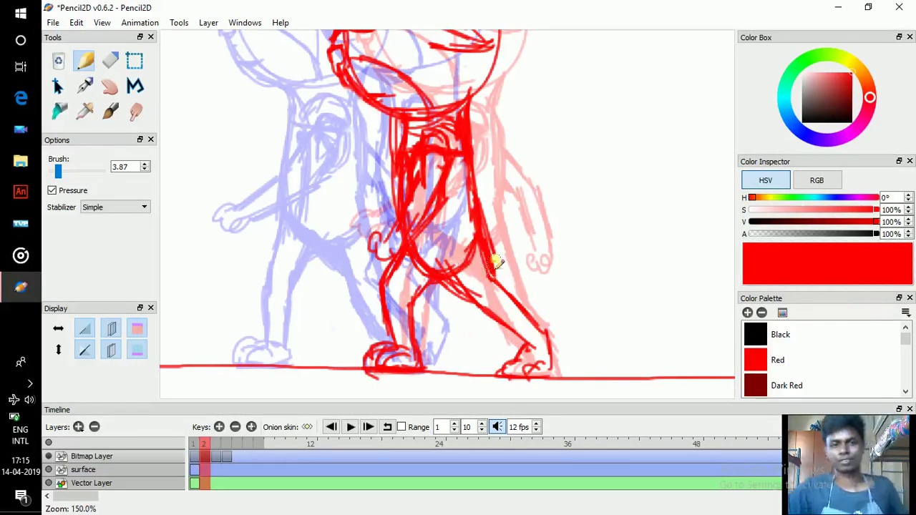
- Compare the pose with frame 1, and sketch the visible part of the far arm behind the frame 2 torso
{"action": "key", "text": "comma"}
{"action": "key", "text": "period"}
{"action": "key", "text": "comma"}
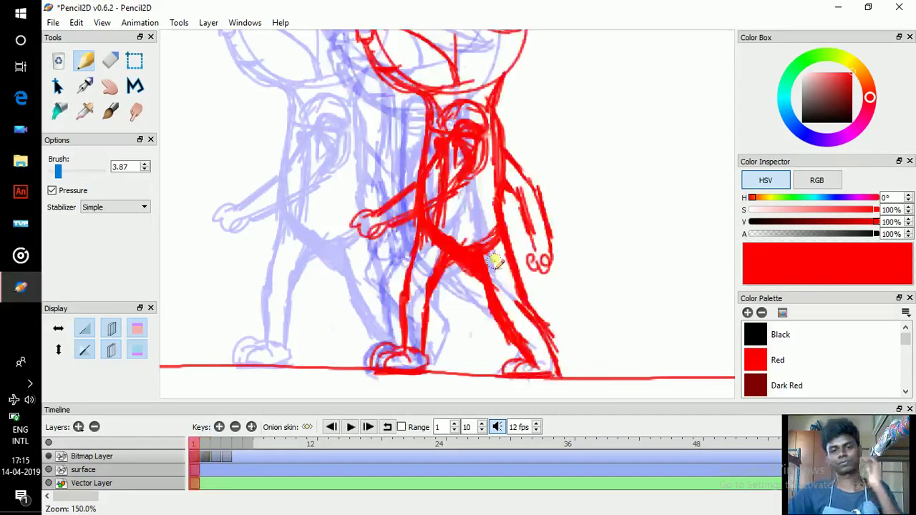
{"action": "key", "text": "period"}
{"action": "key", "text": "comma"}
{"action": "key", "text": "period"}
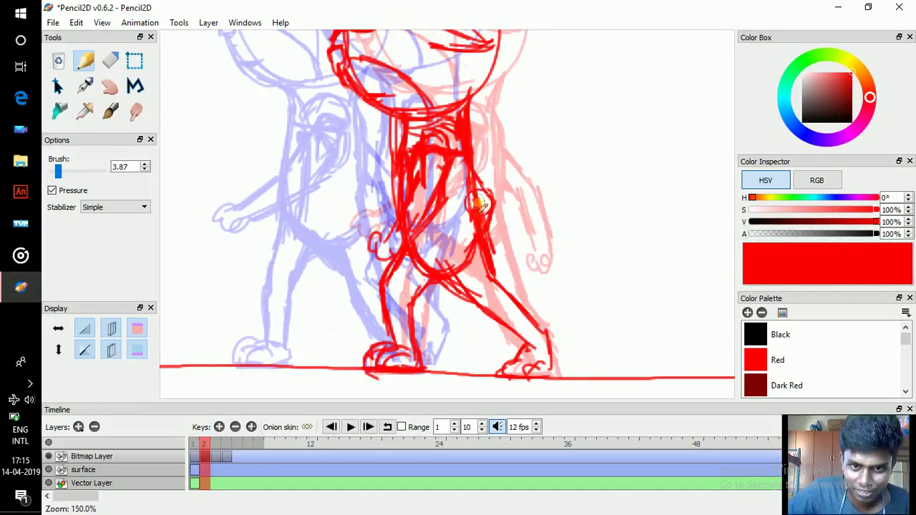
- Play the rough walk animation in a loop to review its motion, and stop the playback
{"action": "scroll", "coordinate": [482, 206], "scroll_direction": "down", "scroll_amount": 2}
{"action": "key", "text": "space"}
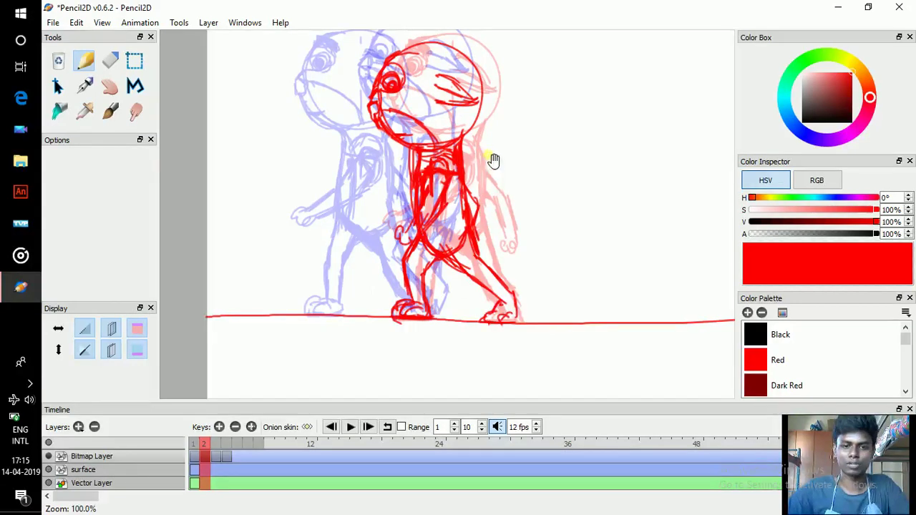
{"action": "left_click_drag", "start_coordinate": [495, 159], "coordinate": [503, 181]}
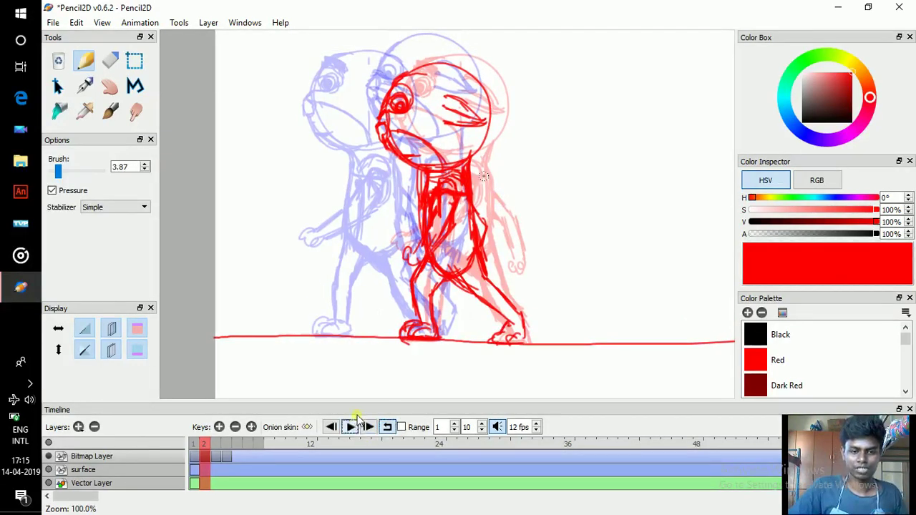
{"action": "left_click", "coordinate": [351, 427]}
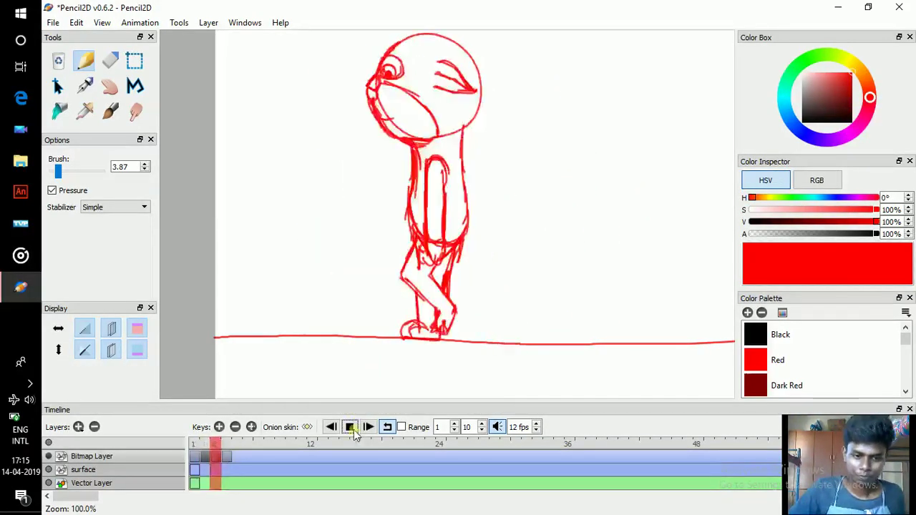
{"action": "left_click", "coordinate": [350, 427]}
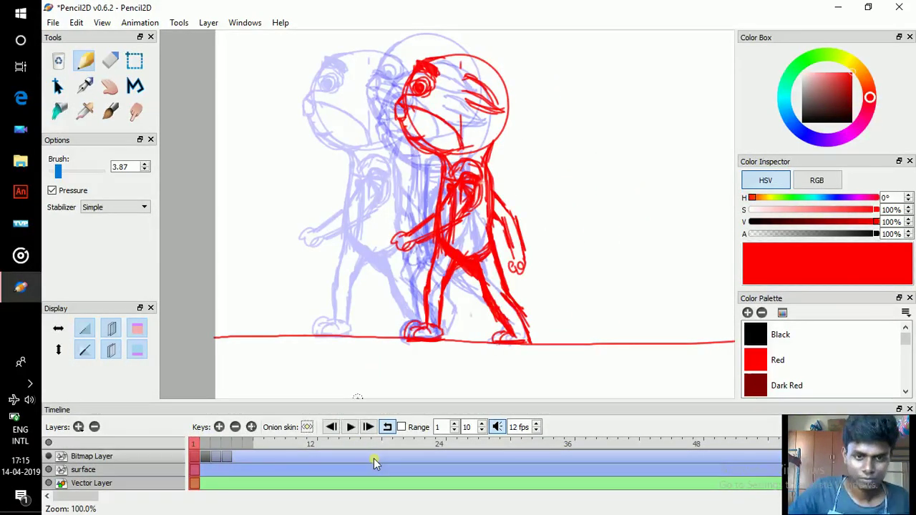
- Scrub through frames 1 to 3 to review the contact, in-between and passing poses in order
{"action": "left_click", "coordinate": [210, 444]}
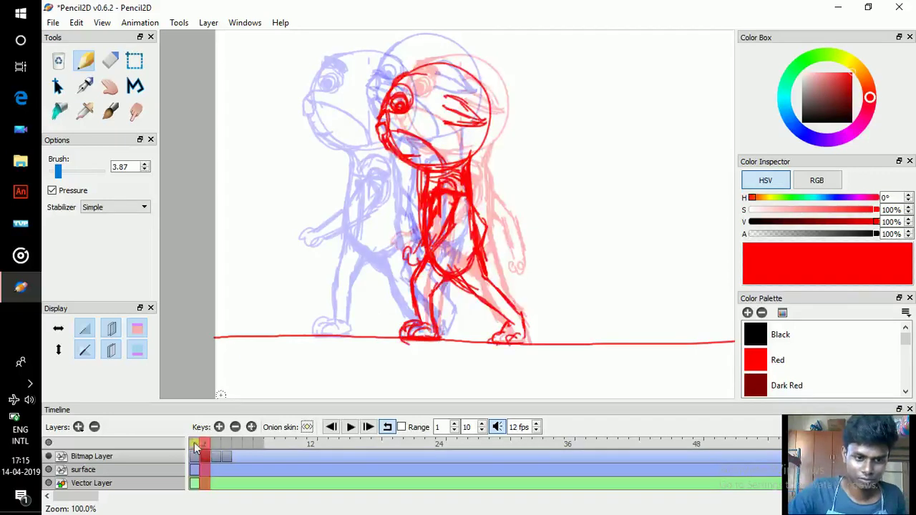
{"action": "mouse_move", "coordinate": [194, 448]}
{"action": "left_mouse_down"}
{"action": "mouse_move", "coordinate": [211, 449]}
{"action": "mouse_move", "coordinate": [193, 445]}
{"action": "mouse_move", "coordinate": [204, 446]}
{"action": "left_mouse_up"}
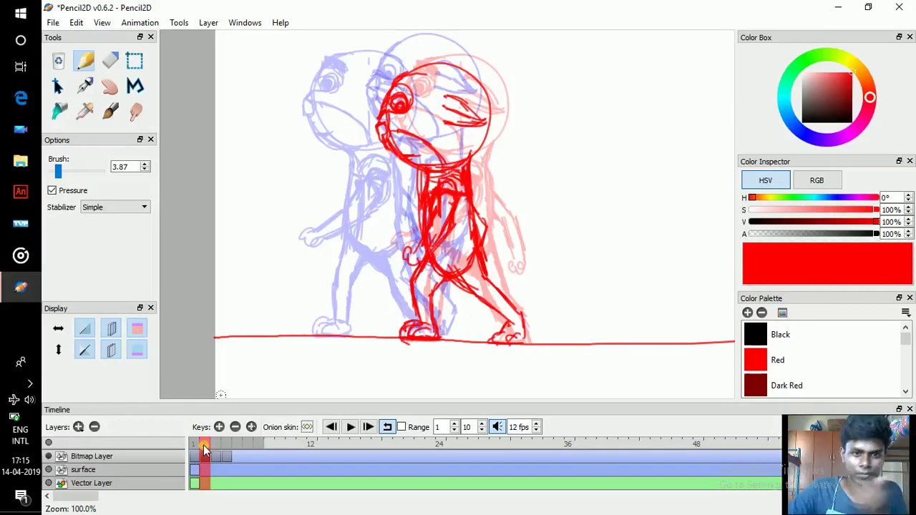
{"action": "key", "text": "period"}
{"action": "left_click", "coordinate": [193, 447]}
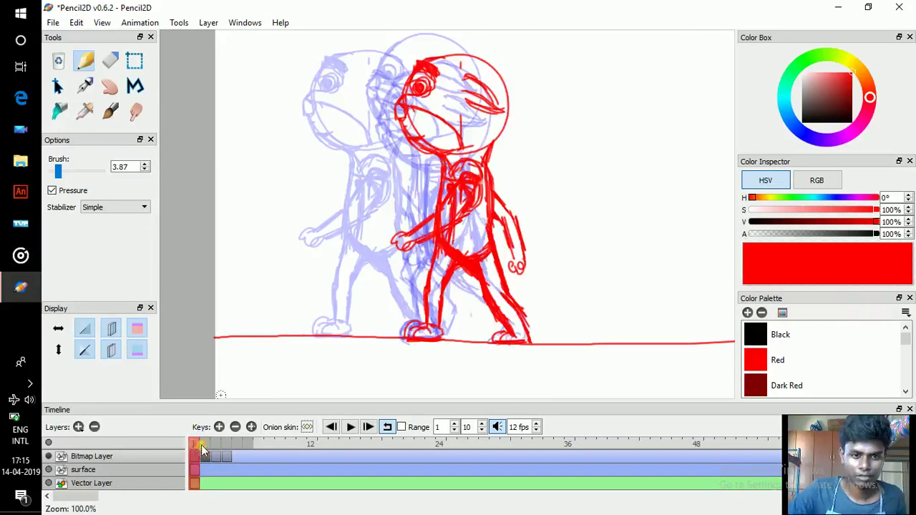
{"action": "left_click_drag", "start_coordinate": [201, 445], "coordinate": [210, 446]}
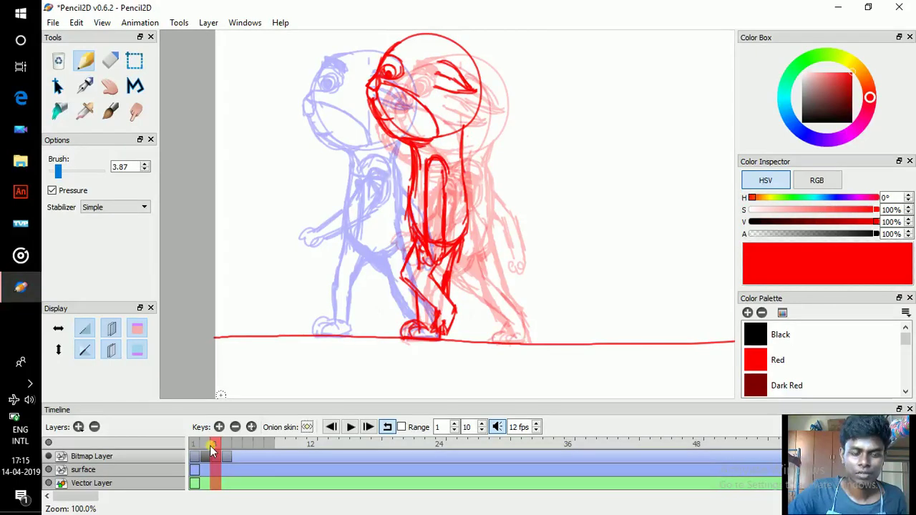
{"action": "mouse_move", "coordinate": [211, 446]}
{"action": "left_mouse_down"}
{"action": "mouse_move", "coordinate": [194, 446]}
{"action": "mouse_move", "coordinate": [218, 446]}
{"action": "left_mouse_up"}
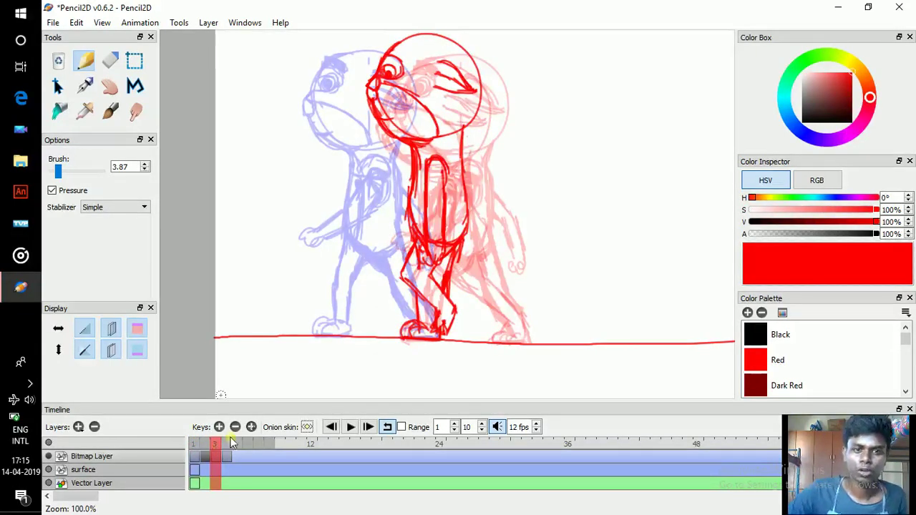
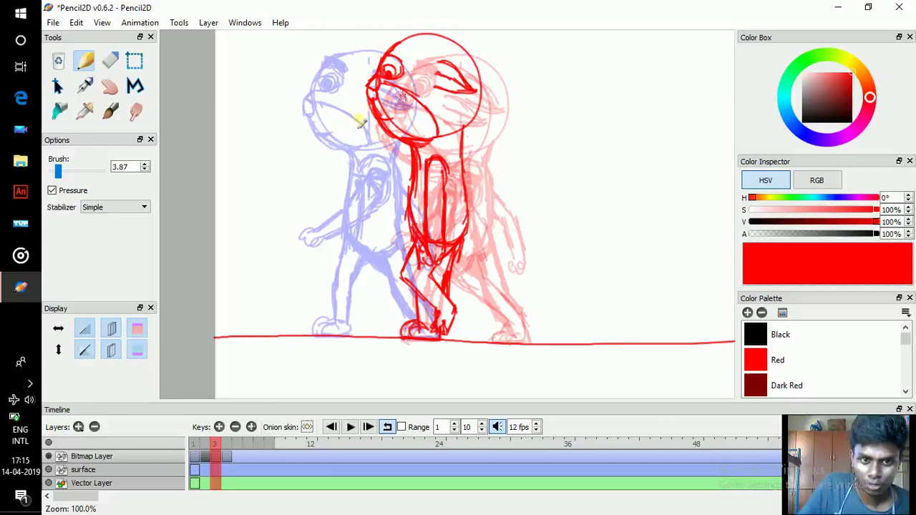
- Move the Bitmap Layer's last key from frame 4 to frame 5, and add a blank key on frame 4
{"action": "mouse_move", "coordinate": [231, 459]}
{"action": "left_mouse_down"}
{"action": "mouse_move", "coordinate": [248, 462]}
{"action": "mouse_move", "coordinate": [236, 454]}
{"action": "left_mouse_up"}
{"action": "left_click", "coordinate": [227, 444]}
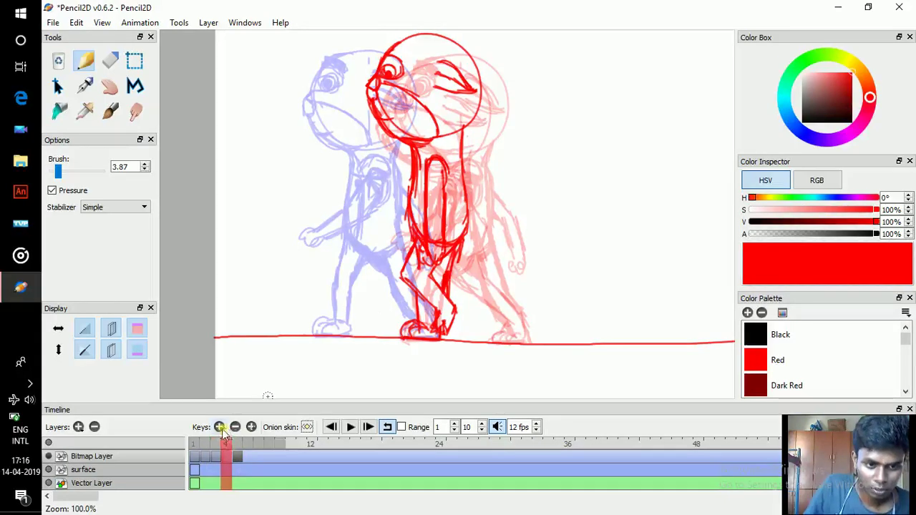
{"action": "left_click", "coordinate": [219, 426]}
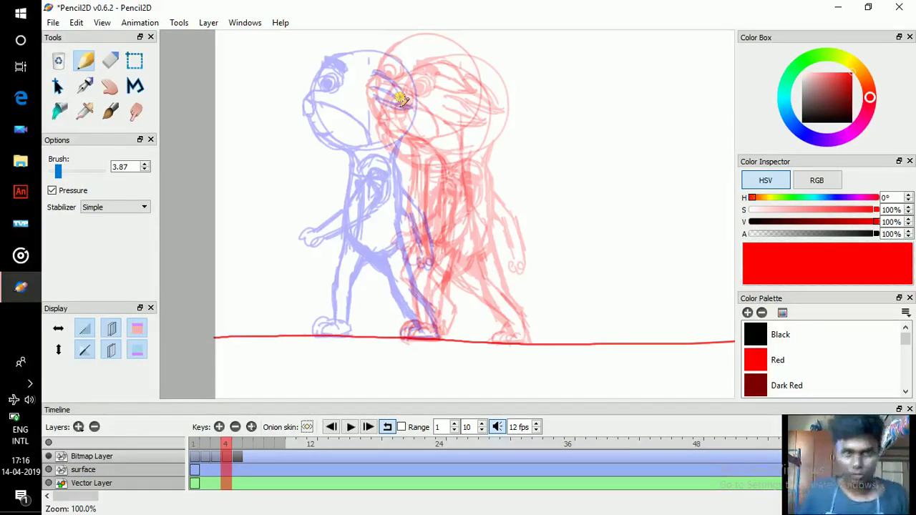
{"action": "key", "text": "ctrl+equal"}
{"action": "left_click_drag", "start_coordinate": [449, 178], "coordinate": [470, 263]}
{"action": "key", "text": "ctrl+z"}
{"action": "key", "text": "space"}
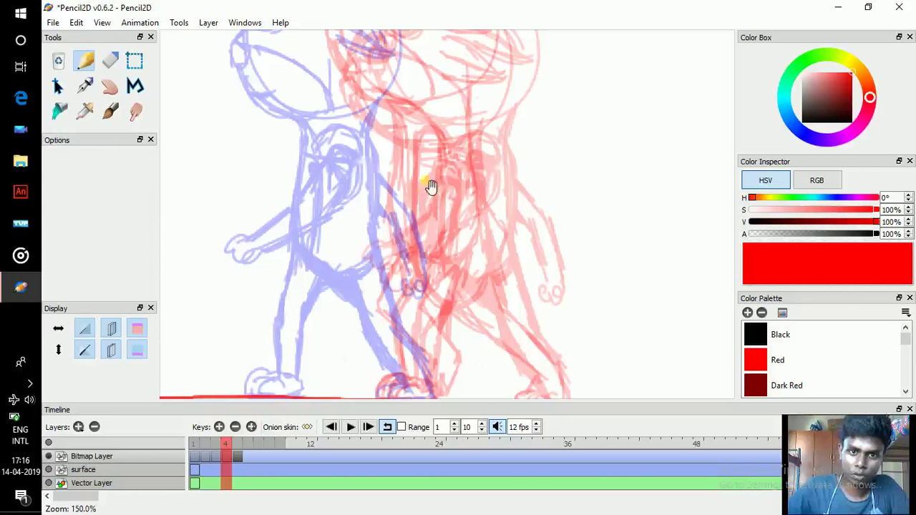
{"action": "mouse_move", "coordinate": [430, 184]}
{"action": "left_mouse_down"}
{"action": "mouse_move", "coordinate": [459, 288]}
{"action": "mouse_move", "coordinate": [436, 274]}
{"action": "mouse_move", "coordinate": [445, 250]}
{"action": "mouse_move", "coordinate": [447, 283]}
{"action": "left_mouse_up"}
{"action": "mouse_move", "coordinate": [415, 205]}
{"action": "left_mouse_down"}
{"action": "mouse_move", "coordinate": [350, 212]}
{"action": "mouse_move", "coordinate": [302, 146]}
{"action": "left_mouse_up"}
{"action": "mouse_move", "coordinate": [305, 116]}
{"action": "left_mouse_down"}
{"action": "mouse_move", "coordinate": [390, 215]}
{"action": "mouse_move", "coordinate": [319, 142]}
{"action": "left_mouse_up"}
{"action": "key", "text": "ctrl+z"}
{"action": "key", "text": "space"}
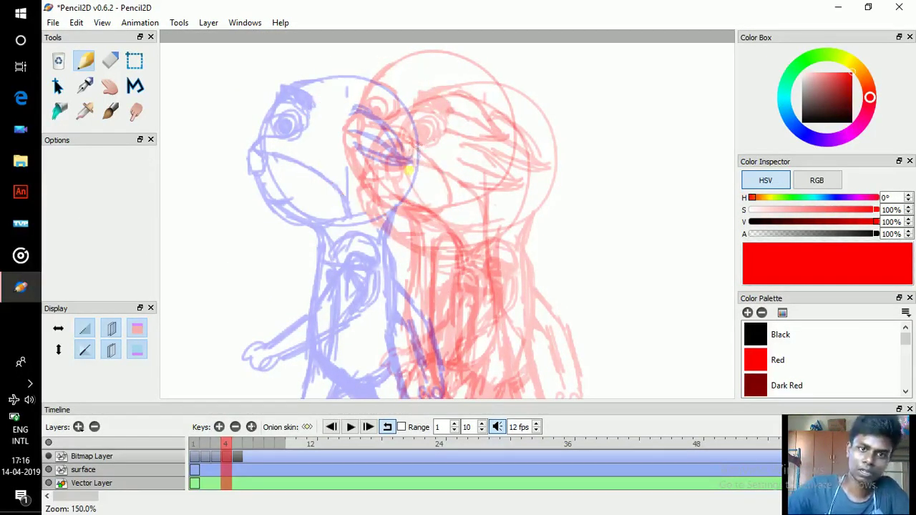
{"action": "mouse_move", "coordinate": [410, 203]}
{"action": "left_mouse_down"}
{"action": "mouse_move", "coordinate": [418, 225]}
{"action": "mouse_move", "coordinate": [384, 71]}
{"action": "left_mouse_up"}
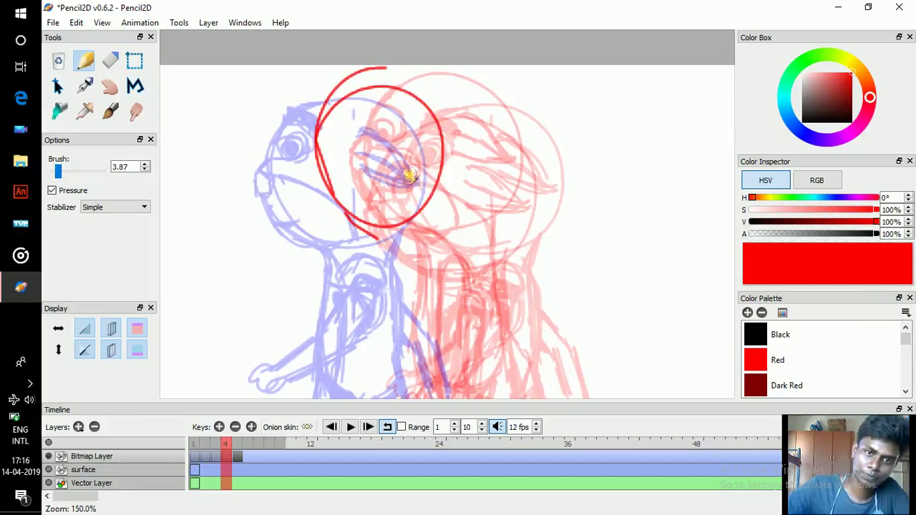
{"action": "key", "text": "ctrl+z"}
{"action": "mouse_move", "coordinate": [332, 204]}
{"action": "left_mouse_down"}
{"action": "mouse_move", "coordinate": [317, 156]}
{"action": "mouse_move", "coordinate": [372, 207]}
{"action": "mouse_move", "coordinate": [454, 179]}
{"action": "mouse_move", "coordinate": [430, 204]}
{"action": "mouse_move", "coordinate": [351, 215]}
{"action": "left_mouse_up"}
{"action": "key", "text": "ctrl+z"}
{"action": "left_click_drag", "start_coordinate": [326, 115], "coordinate": [321, 152]}
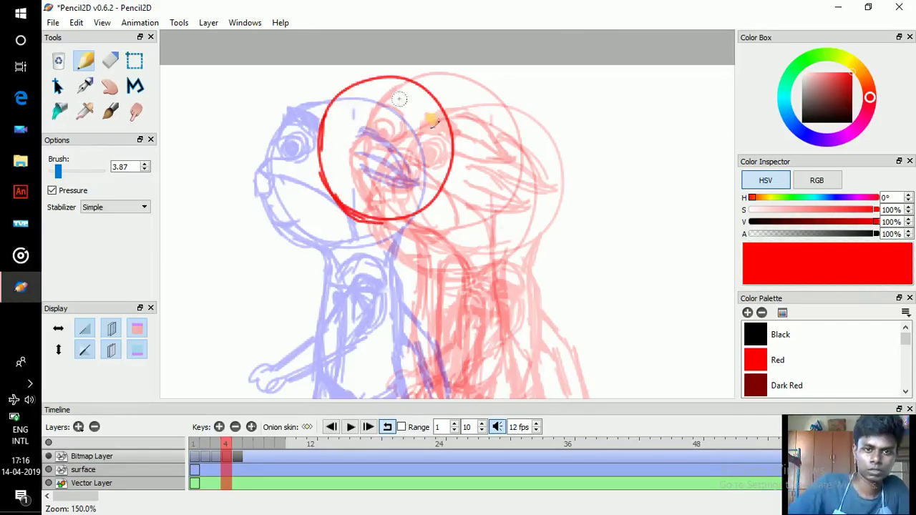
{"action": "key", "text": "ctrl+z"}
{"action": "key", "text": "ctrl+z"}
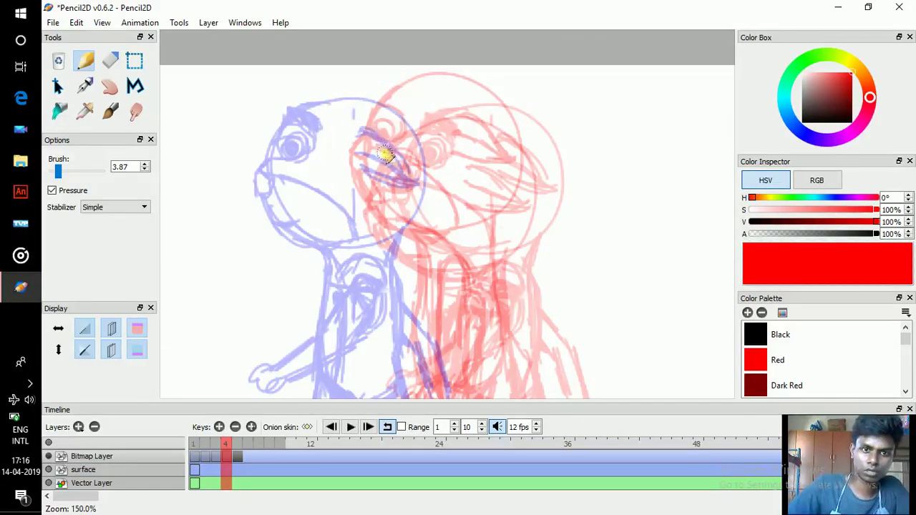
{"action": "mouse_move", "coordinate": [290, 107]}
{"action": "left_mouse_down"}
{"action": "mouse_move", "coordinate": [348, 57]}
{"action": "mouse_move", "coordinate": [429, 98]}
{"action": "mouse_move", "coordinate": [290, 93]}
{"action": "left_mouse_up"}
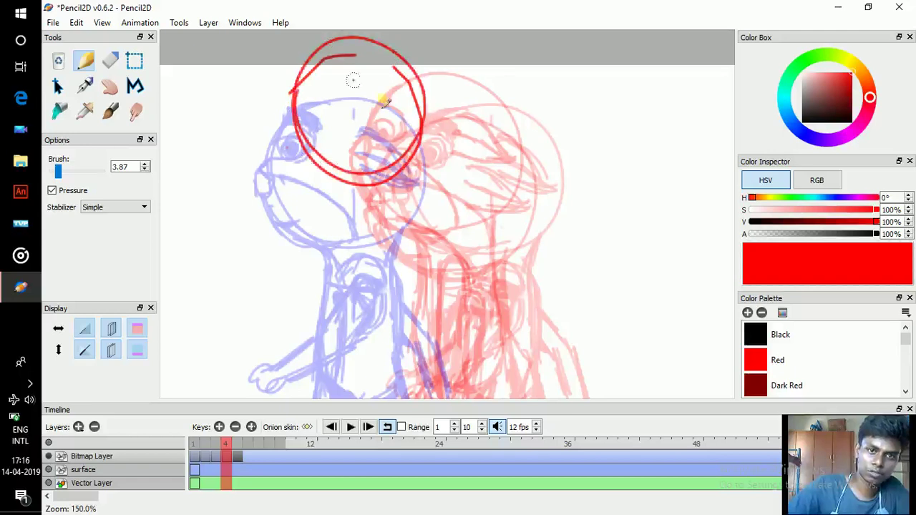
{"action": "key", "text": "ctrl+z"}
{"action": "mouse_move", "coordinate": [336, 186]}
{"action": "left_mouse_down"}
{"action": "mouse_move", "coordinate": [344, 71]}
{"action": "mouse_move", "coordinate": [420, 178]}
{"action": "mouse_move", "coordinate": [297, 129]}
{"action": "mouse_move", "coordinate": [412, 70]}
{"action": "mouse_move", "coordinate": [318, 142]}
{"action": "mouse_move", "coordinate": [311, 98]}
{"action": "mouse_move", "coordinate": [341, 191]}
{"action": "mouse_move", "coordinate": [335, 53]}
{"action": "mouse_move", "coordinate": [453, 160]}
{"action": "left_mouse_up"}
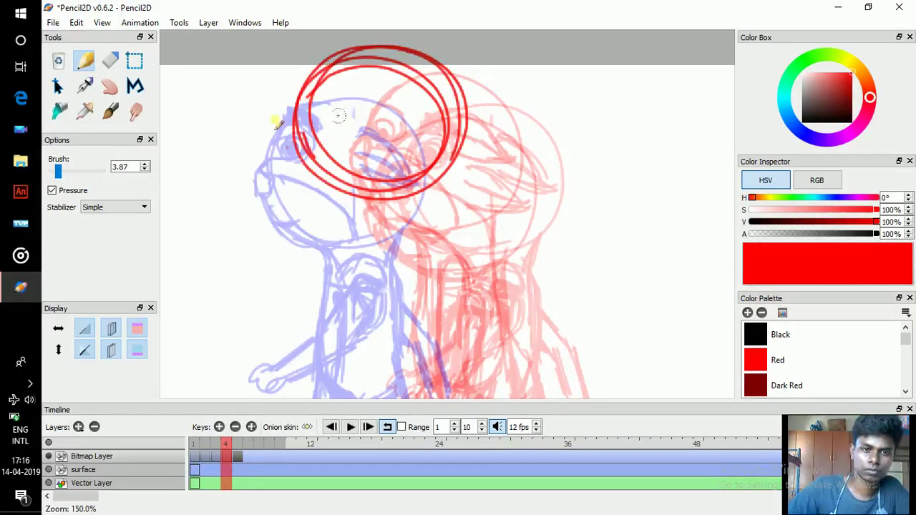
{"action": "left_click", "coordinate": [110, 61]}
{"action": "mouse_move", "coordinate": [361, 151]}
{"action": "left_mouse_down"}
{"action": "mouse_move", "coordinate": [375, 97]}
{"action": "mouse_move", "coordinate": [325, 127]}
{"action": "mouse_move", "coordinate": [319, 117]}
{"action": "mouse_move", "coordinate": [344, 151]}
{"action": "mouse_move", "coordinate": [421, 163]}
{"action": "mouse_move", "coordinate": [413, 71]}
{"action": "mouse_move", "coordinate": [422, 80]}
{"action": "mouse_move", "coordinate": [339, 112]}
{"action": "mouse_move", "coordinate": [332, 97]}
{"action": "mouse_move", "coordinate": [280, 134]}
{"action": "mouse_move", "coordinate": [301, 111]}
{"action": "mouse_move", "coordinate": [285, 66]}
{"action": "mouse_move", "coordinate": [361, 163]}
{"action": "mouse_move", "coordinate": [272, 97]}
{"action": "mouse_move", "coordinate": [291, 61]}
{"action": "mouse_move", "coordinate": [326, 52]}
{"action": "mouse_move", "coordinate": [335, 39]}
{"action": "mouse_move", "coordinate": [395, 77]}
{"action": "mouse_move", "coordinate": [446, 129]}
{"action": "mouse_move", "coordinate": [470, 136]}
{"action": "left_mouse_up"}
{"action": "key", "text": "ctrl+z"}
- Sketch the rough head circle on frame 4 with the Pencil, between the onion-skinned frame 3 and frame 5 heads
{"action": "key", "text": "p"}
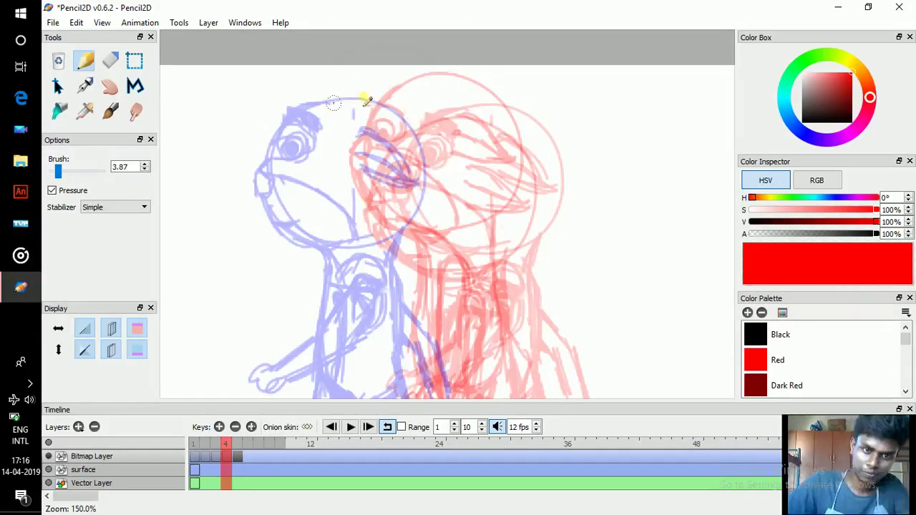
{"action": "mouse_move", "coordinate": [306, 173]}
{"action": "left_mouse_down"}
{"action": "mouse_move", "coordinate": [380, 207]}
{"action": "mouse_move", "coordinate": [299, 163]}
{"action": "left_mouse_up"}
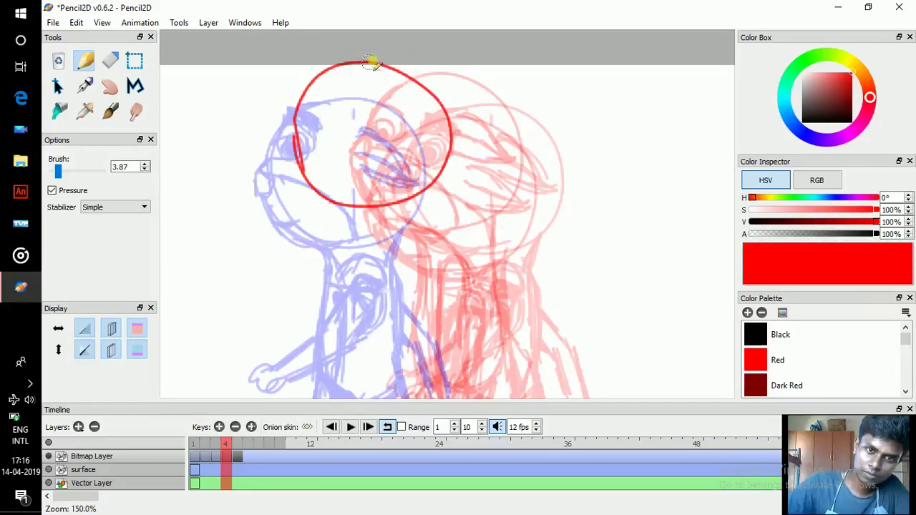
{"action": "mouse_move", "coordinate": [371, 63]}
{"action": "left_mouse_down"}
{"action": "mouse_move", "coordinate": [436, 92]}
{"action": "mouse_move", "coordinate": [410, 84]}
{"action": "mouse_move", "coordinate": [438, 109]}
{"action": "left_mouse_up"}
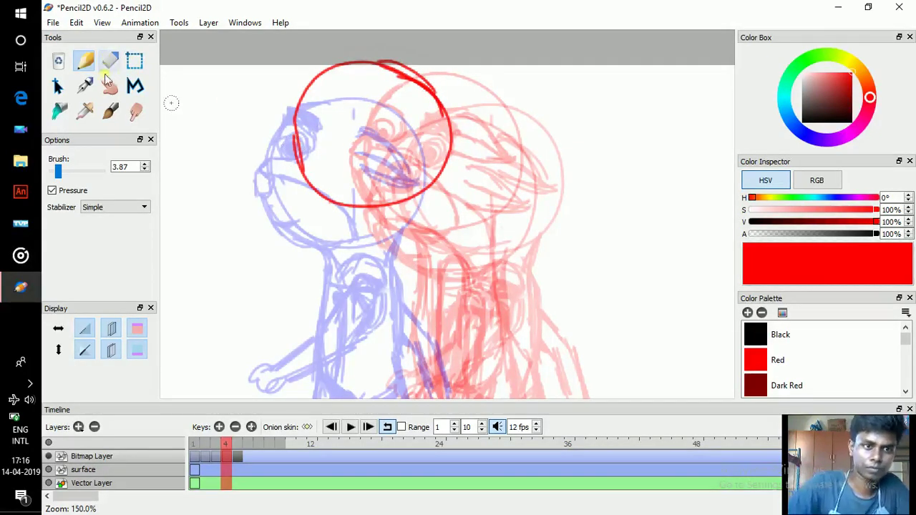
- Select the frame 4 head circle, shift it slightly down and to the right, and clear the selection
{"action": "left_click", "coordinate": [134, 60]}
{"action": "left_click_drag", "start_coordinate": [256, 60], "coordinate": [550, 272]}
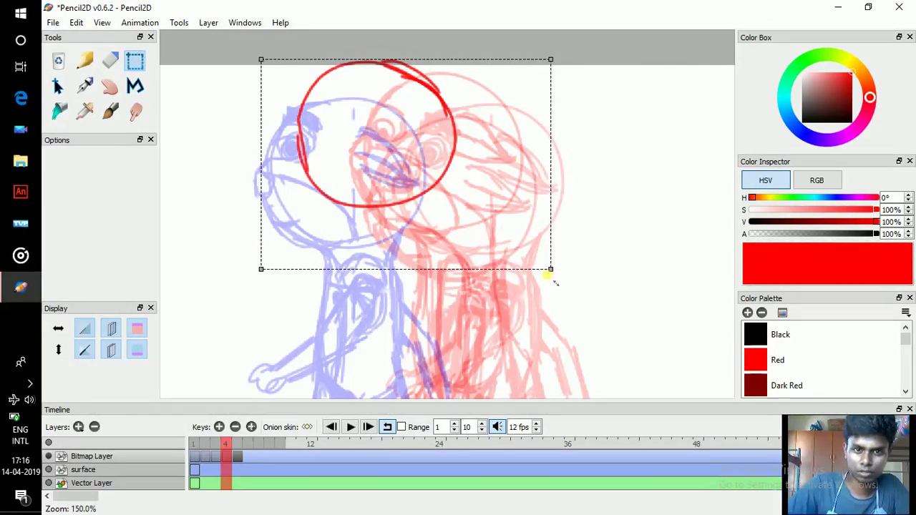
{"action": "key", "text": "Down"}
{"action": "key", "text": "Down"}
{"action": "key", "text": "Down"}
{"action": "key", "text": "Down"}
{"action": "key", "text": "Down"}
{"action": "key", "text": "Right"}
{"action": "key", "text": "Right"}
{"action": "key", "text": "Right"}
{"action": "key", "text": "Right"}
{"action": "key", "text": "Right"}
{"action": "key", "text": "Right"}
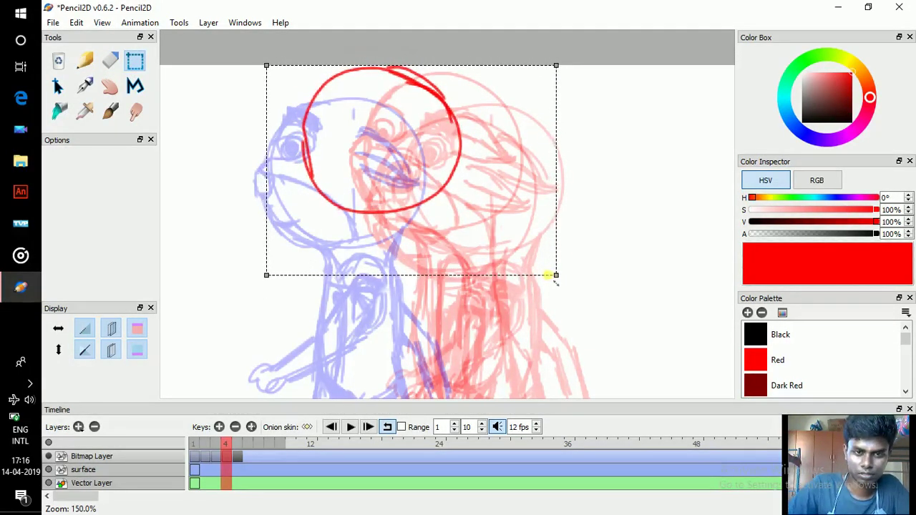
{"action": "left_click_drag", "start_coordinate": [556, 283], "coordinate": [555, 283]}
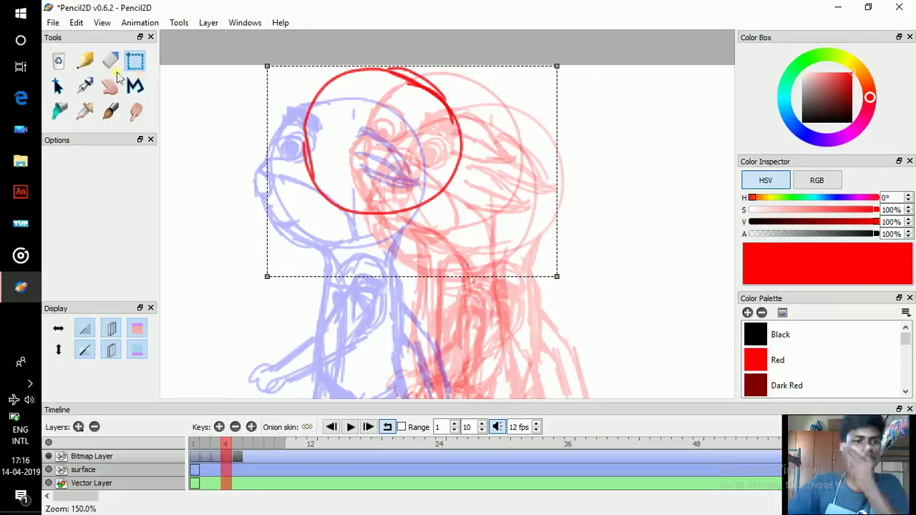
{"action": "left_click", "coordinate": [175, 100]}
- Reinforce the front edge and the upper back edge of the frame 4 head outline with extra pencil strokes
{"action": "left_click", "coordinate": [85, 60]}
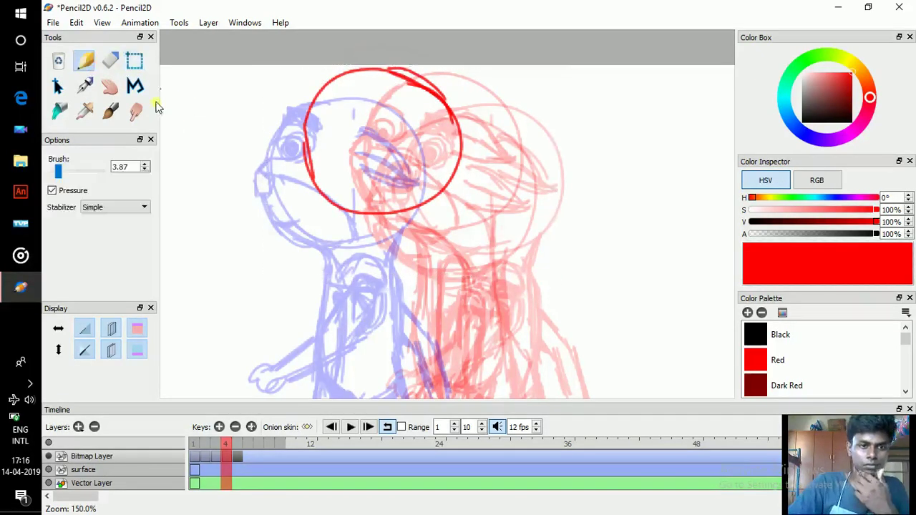
{"action": "key", "text": "space"}
{"action": "left_click_drag", "start_coordinate": [421, 142], "coordinate": [435, 126]}
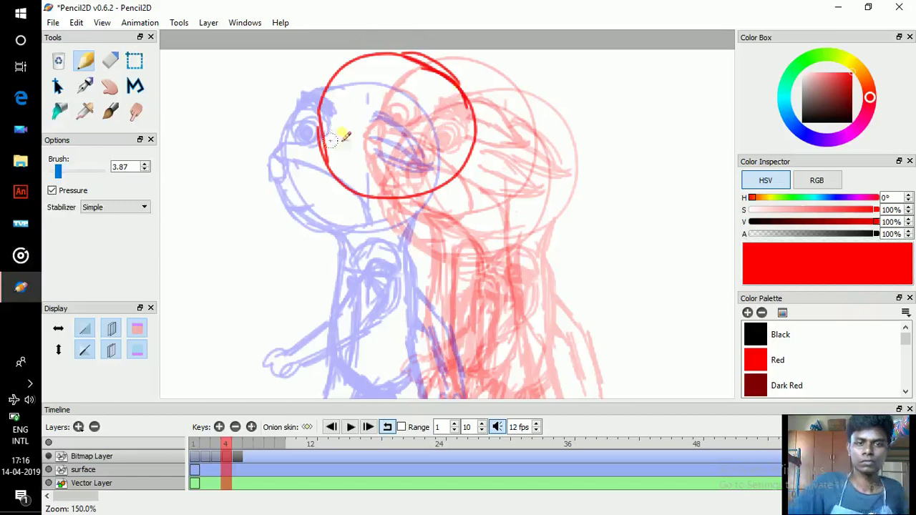
{"action": "mouse_move", "coordinate": [326, 146]}
{"action": "left_mouse_down"}
{"action": "mouse_move", "coordinate": [326, 165]}
{"action": "mouse_move", "coordinate": [327, 97]}
{"action": "left_mouse_up"}
{"action": "mouse_move", "coordinate": [406, 55]}
{"action": "left_mouse_down"}
{"action": "mouse_move", "coordinate": [448, 76]}
{"action": "mouse_move", "coordinate": [405, 60]}
{"action": "mouse_move", "coordinate": [455, 88]}
{"action": "mouse_move", "coordinate": [446, 78]}
{"action": "mouse_move", "coordinate": [461, 104]}
{"action": "left_mouse_up"}
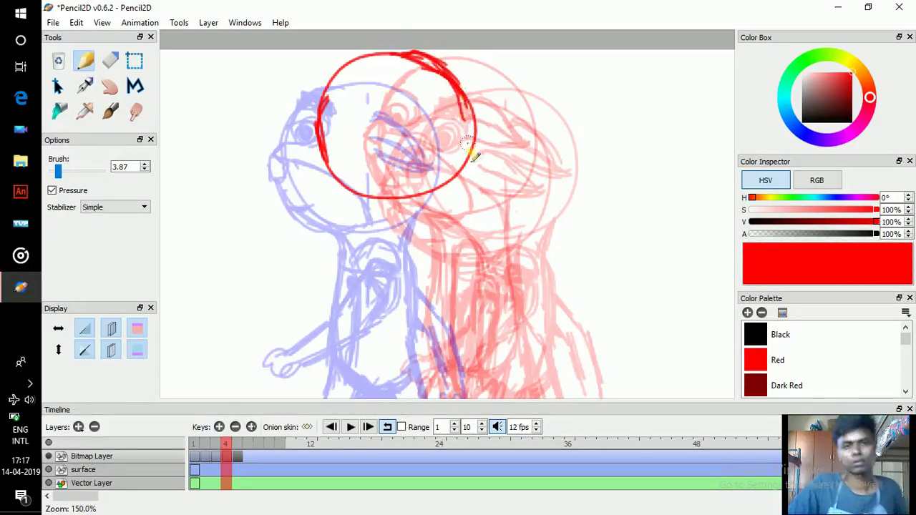
{"action": "mouse_move", "coordinate": [466, 143]}
{"action": "left_mouse_down"}
{"action": "mouse_move", "coordinate": [463, 102]}
{"action": "mouse_move", "coordinate": [474, 162]}
{"action": "mouse_move", "coordinate": [465, 166]}
{"action": "mouse_move", "coordinate": [465, 98]}
{"action": "left_mouse_up"}
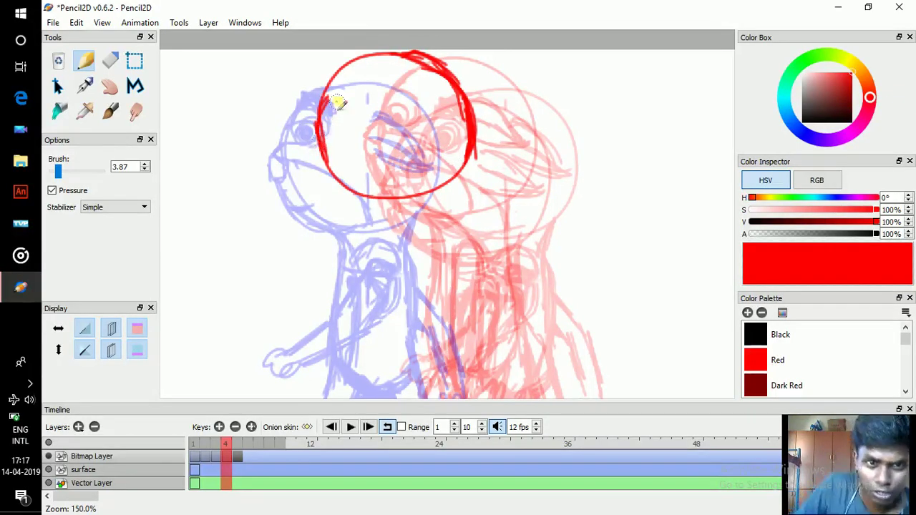
- Flip back and forth through frames 3 to 5 to check the head's position in the in-between
{"action": "key", "text": "Left"}
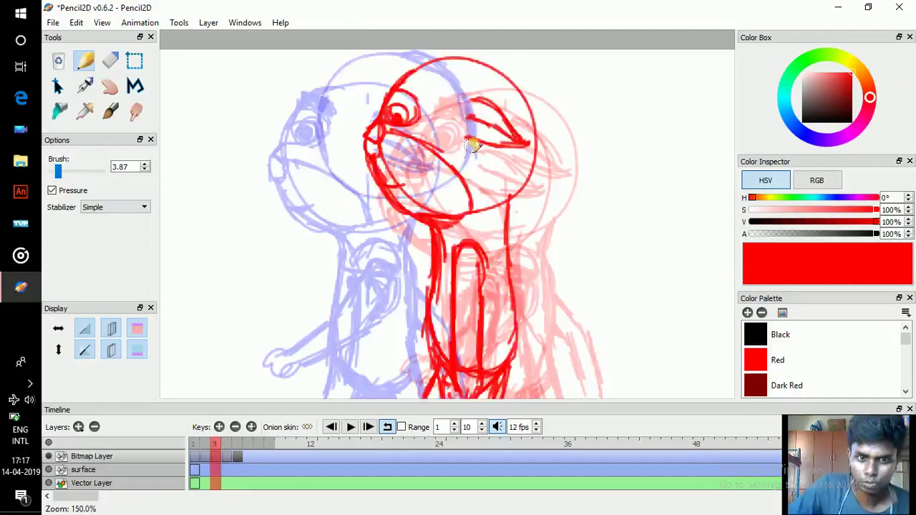
{"action": "key", "text": "Right"}
{"action": "key", "text": "Right"}
{"action": "key", "text": "Left"}
{"action": "key", "text": "Left"}
{"action": "key", "text": "Right"}
{"action": "key", "text": "period"}
{"action": "key", "text": "period"}
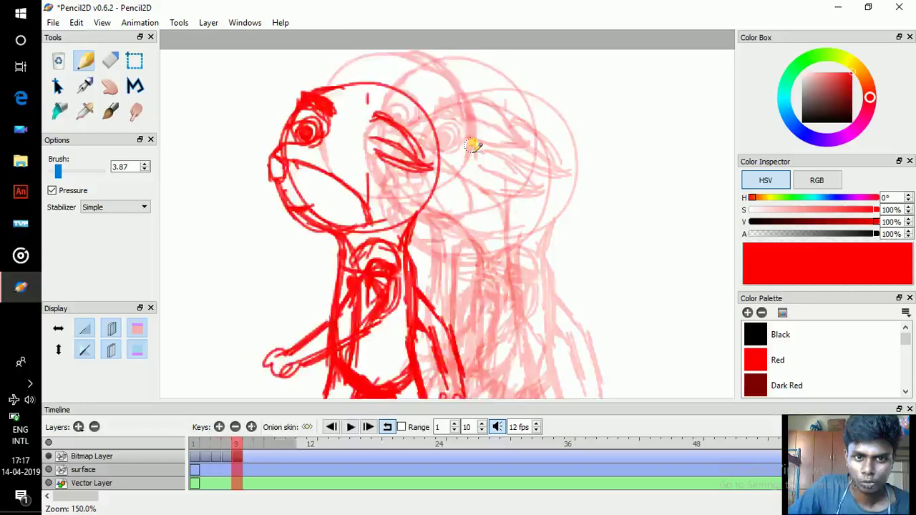
{"action": "key", "text": "comma"}
{"action": "key", "text": "comma"}
{"action": "key", "text": "period"}
{"action": "key", "text": "period"}
{"action": "key", "text": "comma"}
{"action": "key", "text": "comma"}
{"action": "key", "text": "period"}
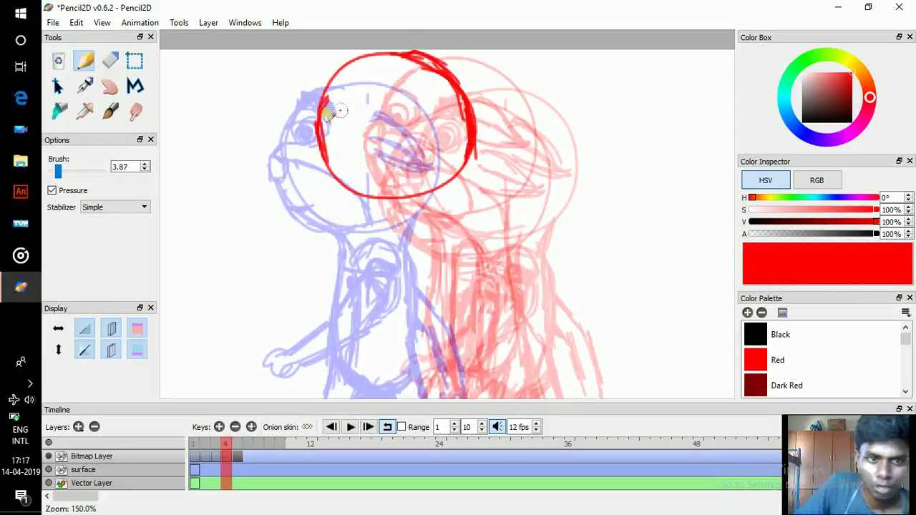
- Sketch the nose, muzzle, cheek line, eye with pupil, and ear on the frame 4 head
{"action": "left_click", "coordinate": [302, 137]}
{"action": "mouse_move", "coordinate": [306, 125]}
{"action": "left_mouse_down"}
{"action": "mouse_move", "coordinate": [315, 122]}
{"action": "mouse_move", "coordinate": [311, 147]}
{"action": "mouse_move", "coordinate": [326, 147]}
{"action": "mouse_move", "coordinate": [308, 152]}
{"action": "mouse_move", "coordinate": [329, 183]}
{"action": "mouse_move", "coordinate": [354, 192]}
{"action": "left_mouse_up"}
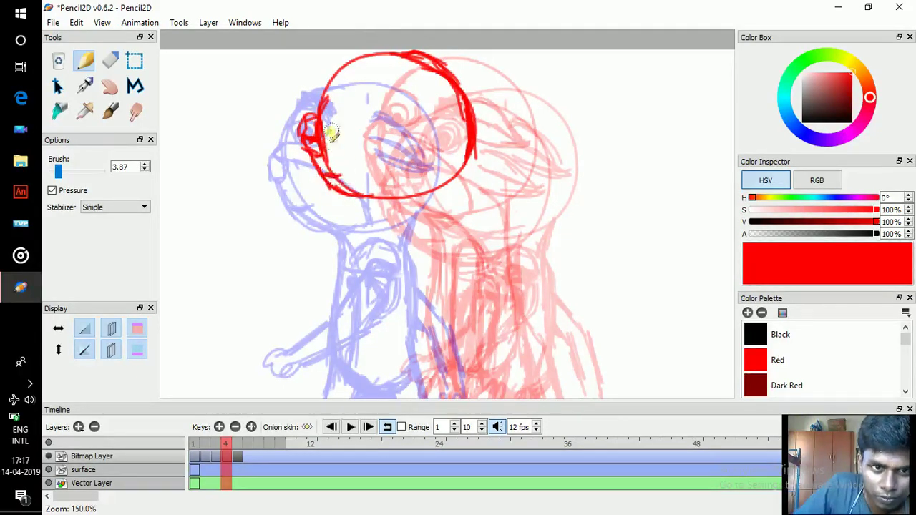
{"action": "mouse_move", "coordinate": [331, 134]}
{"action": "left_mouse_down"}
{"action": "mouse_move", "coordinate": [375, 152]}
{"action": "mouse_move", "coordinate": [392, 190]}
{"action": "left_mouse_up"}
{"action": "mouse_move", "coordinate": [319, 106]}
{"action": "left_mouse_down"}
{"action": "mouse_move", "coordinate": [341, 96]}
{"action": "mouse_move", "coordinate": [339, 77]}
{"action": "mouse_move", "coordinate": [343, 111]}
{"action": "left_mouse_up"}
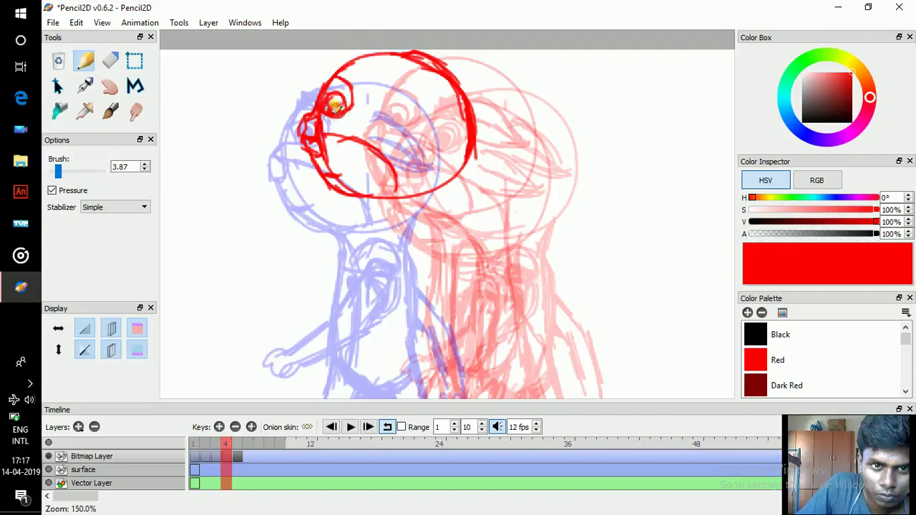
{"action": "mouse_move", "coordinate": [332, 107]}
{"action": "left_mouse_down"}
{"action": "mouse_move", "coordinate": [337, 74]}
{"action": "mouse_move", "coordinate": [351, 63]}
{"action": "mouse_move", "coordinate": [436, 51]}
{"action": "mouse_move", "coordinate": [428, 104]}
{"action": "mouse_move", "coordinate": [454, 132]}
{"action": "mouse_move", "coordinate": [404, 127]}
{"action": "left_mouse_up"}
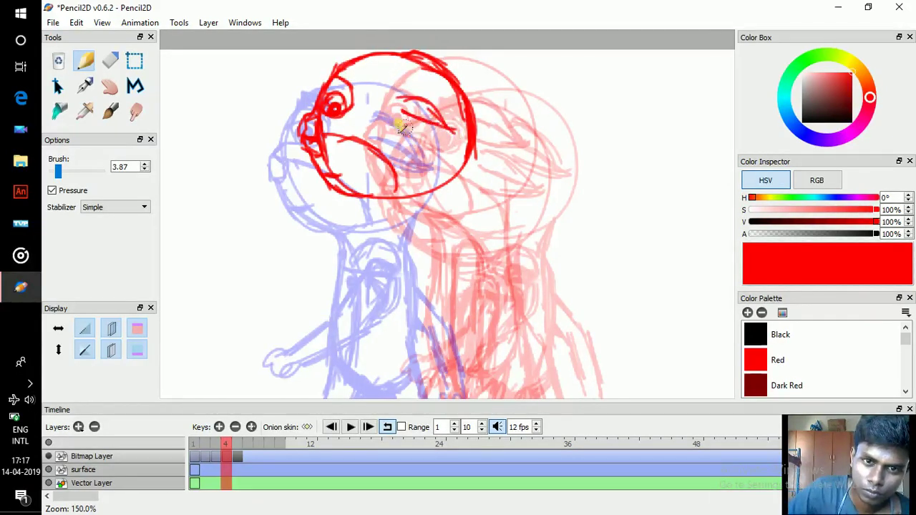
- Flip repeatedly through frames 2 to 5 to examine how the head and facial features move across the walk
{"action": "key", "text": "comma"}
{"action": "key", "text": "comma"}
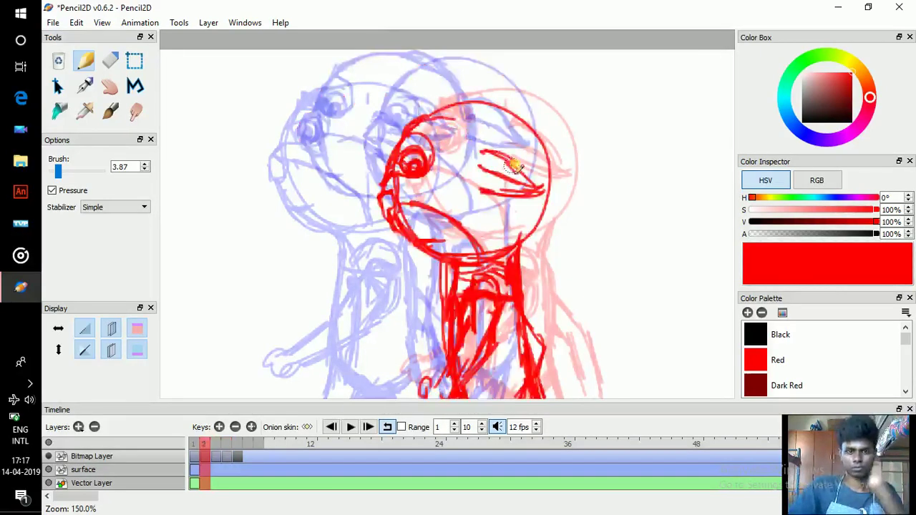
{"action": "key", "text": "period"}
{"action": "key", "text": "period"}
{"action": "key", "text": "comma"}
{"action": "key", "text": "period"}
{"action": "key", "text": "period"}
{"action": "key", "text": "period"}
{"action": "key", "text": "comma"}
{"action": "key", "text": "comma"}
{"action": "key", "text": "comma"}
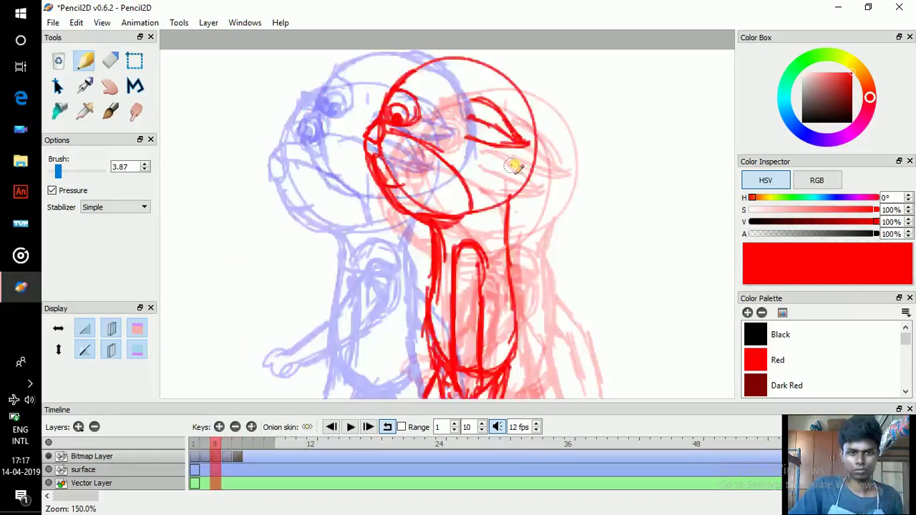
{"action": "key", "text": "period"}
{"action": "key", "text": "period"}
{"action": "key", "text": "period"}
{"action": "key", "text": "comma"}
{"action": "key", "text": "comma"}
{"action": "key", "text": "comma"}
{"action": "key", "text": "comma"}
{"action": "key", "text": "period"}
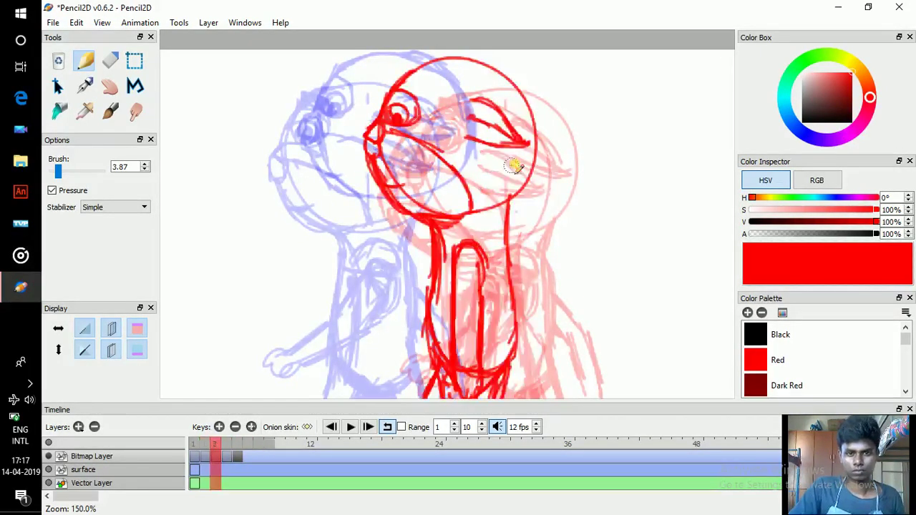
{"action": "key", "text": "period"}
{"action": "key", "text": "comma"}
{"action": "key", "text": "comma"}
{"action": "key", "text": "period"}
{"action": "key", "text": "period"}
{"action": "key", "text": "period"}
{"action": "key", "text": "comma"}
{"action": "key", "text": "period"}
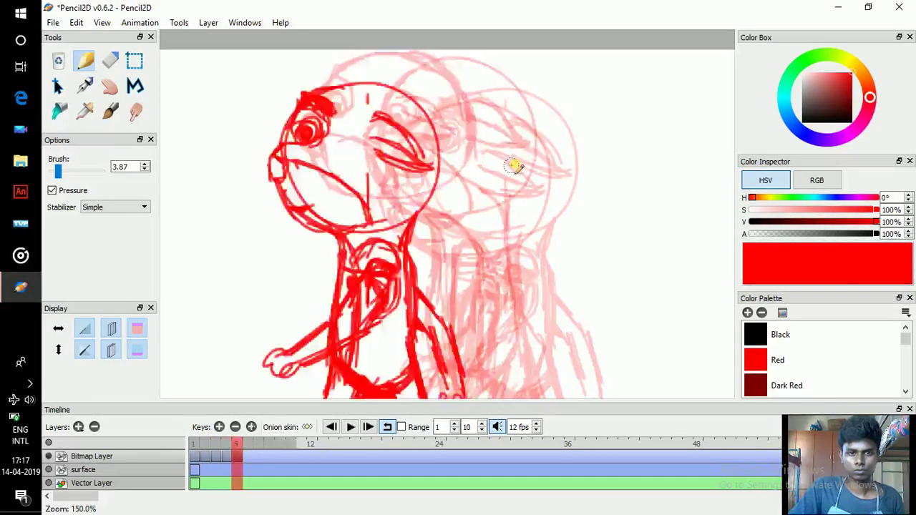
{"action": "key", "text": "comma"}
{"action": "key", "text": "comma"}
{"action": "key", "text": "period"}
{"action": "key", "text": "period"}
{"action": "key", "text": "comma"}
{"action": "key", "text": "period"}
{"action": "key", "text": "comma"}
{"action": "key", "text": "comma"}
{"action": "key", "text": "period"}
{"action": "key", "text": "period"}
{"action": "key", "text": "comma"}
{"action": "key", "text": "comma"}
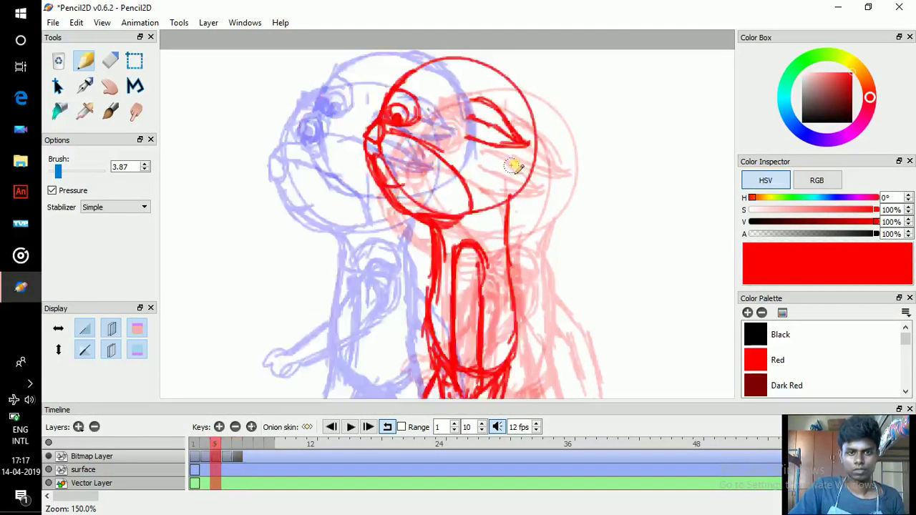
{"action": "key", "text": "period"}
{"action": "key", "text": "comma"}
{"action": "key", "text": "period"}
{"action": "key", "text": "period"}
- Sketch the neck and rounded torso outline below the frame 4 head, and thicken its front and back contours
{"action": "scroll", "coordinate": [460, 166], "scroll_direction": "down", "scroll_amount": 5}
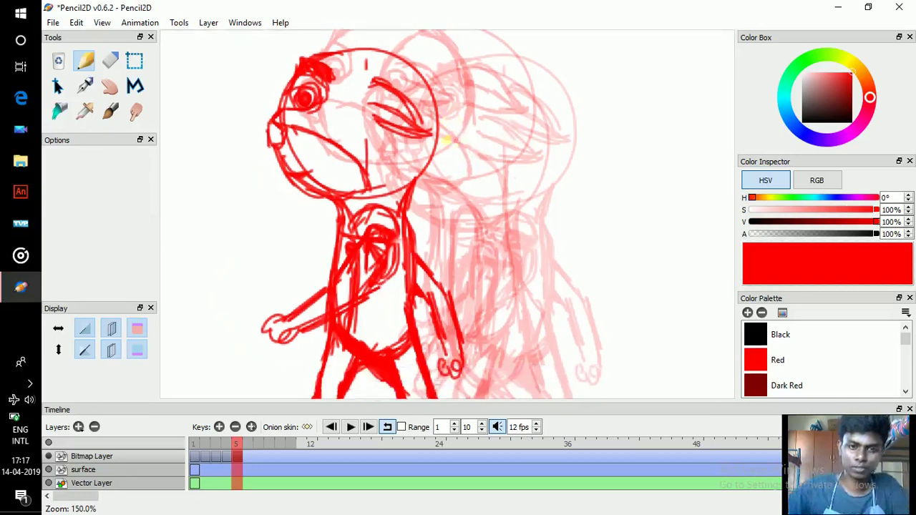
{"action": "key", "text": "comma"}
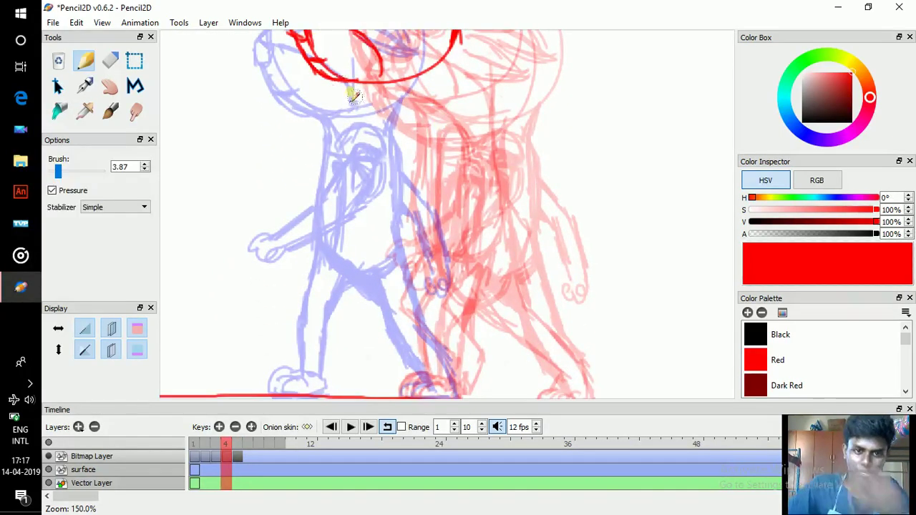
{"action": "left_click_drag", "start_coordinate": [348, 86], "coordinate": [367, 138]}
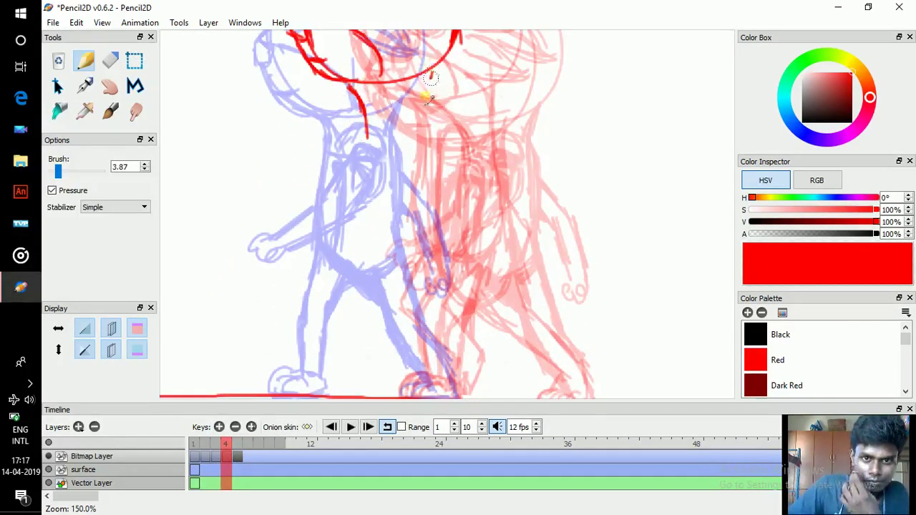
{"action": "left_click_drag", "start_coordinate": [430, 76], "coordinate": [424, 130]}
{"action": "mouse_move", "coordinate": [361, 115]}
{"action": "left_mouse_down"}
{"action": "mouse_move", "coordinate": [353, 245]}
{"action": "mouse_move", "coordinate": [382, 261]}
{"action": "left_mouse_up"}
{"action": "mouse_move", "coordinate": [427, 116]}
{"action": "left_mouse_down"}
{"action": "mouse_move", "coordinate": [443, 182]}
{"action": "mouse_move", "coordinate": [415, 250]}
{"action": "left_mouse_up"}
{"action": "mouse_move", "coordinate": [427, 136]}
{"action": "left_mouse_down"}
{"action": "mouse_move", "coordinate": [433, 233]}
{"action": "mouse_move", "coordinate": [410, 255]}
{"action": "left_mouse_up"}
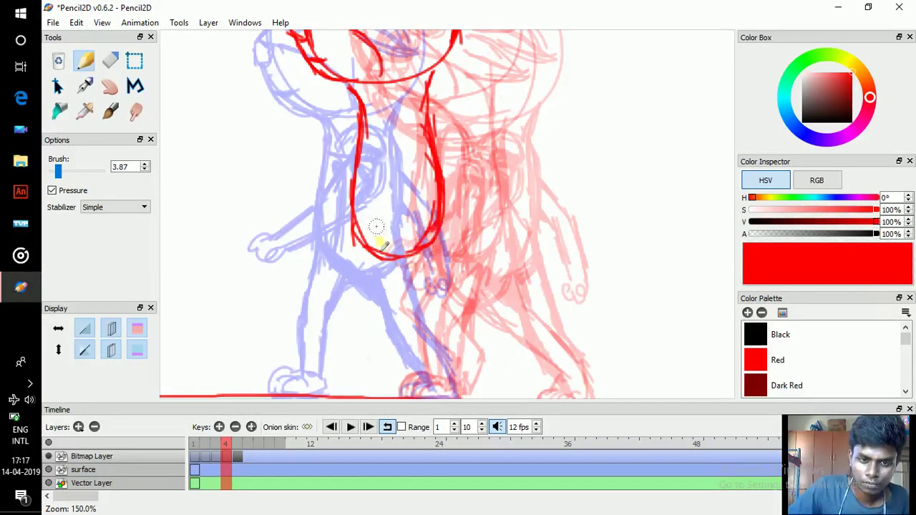
{"action": "mouse_move", "coordinate": [353, 240]}
{"action": "left_mouse_down"}
{"action": "mouse_move", "coordinate": [357, 119]}
{"action": "mouse_move", "coordinate": [355, 216]}
{"action": "left_mouse_up"}
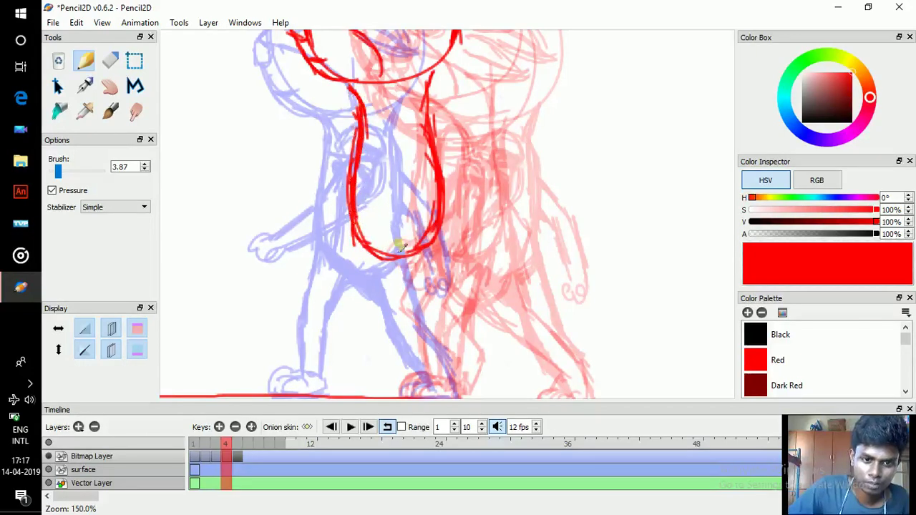
{"action": "mouse_move", "coordinate": [401, 246]}
{"action": "left_mouse_down"}
{"action": "mouse_move", "coordinate": [409, 250]}
{"action": "mouse_move", "coordinate": [429, 228]}
{"action": "mouse_move", "coordinate": [428, 86]}
{"action": "left_mouse_up"}
{"action": "left_click_drag", "start_coordinate": [346, 83], "coordinate": [367, 125]}
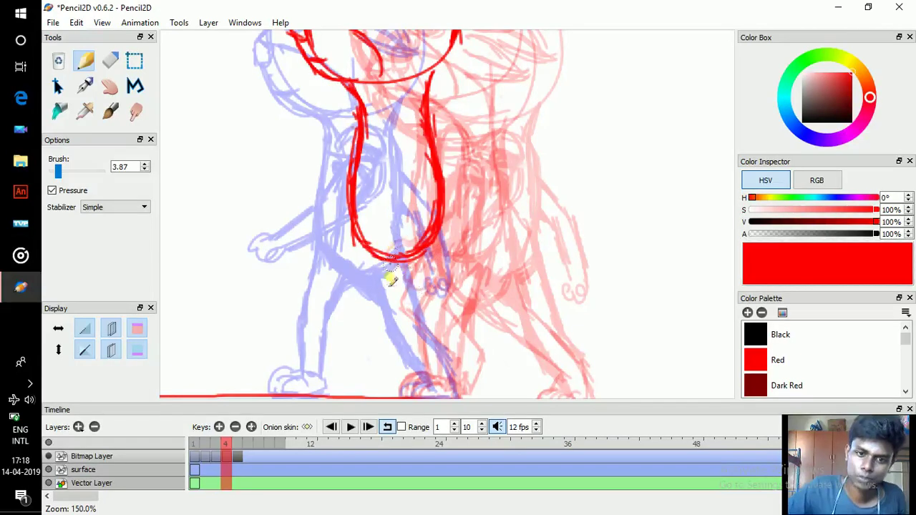
- Sketch the planted leg and its toed foot on the ground line in frame 4, with both leg contours reaching the torso
{"action": "left_click_drag", "start_coordinate": [383, 264], "coordinate": [399, 290]}
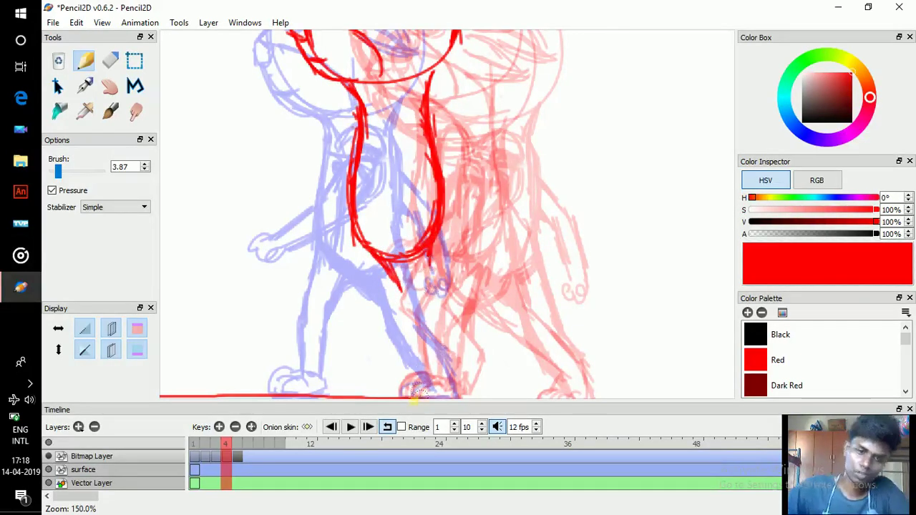
{"action": "mouse_move", "coordinate": [405, 398]}
{"action": "left_mouse_down"}
{"action": "mouse_move", "coordinate": [463, 397]}
{"action": "mouse_move", "coordinate": [425, 399]}
{"action": "left_mouse_up"}
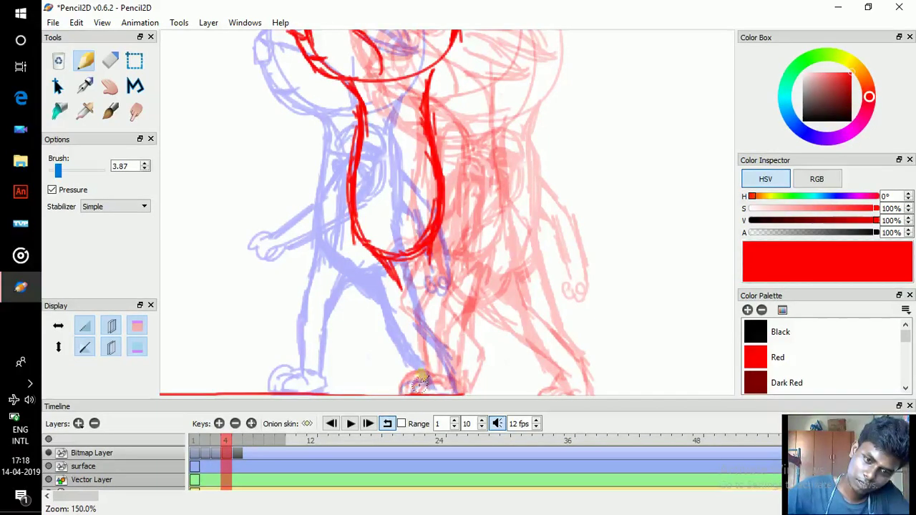
{"action": "key", "text": "space"}
{"action": "left_click_drag", "start_coordinate": [431, 331], "coordinate": [434, 293]}
{"action": "mouse_move", "coordinate": [421, 355]}
{"action": "left_mouse_down"}
{"action": "mouse_move", "coordinate": [438, 339]}
{"action": "mouse_move", "coordinate": [428, 347]}
{"action": "left_mouse_up"}
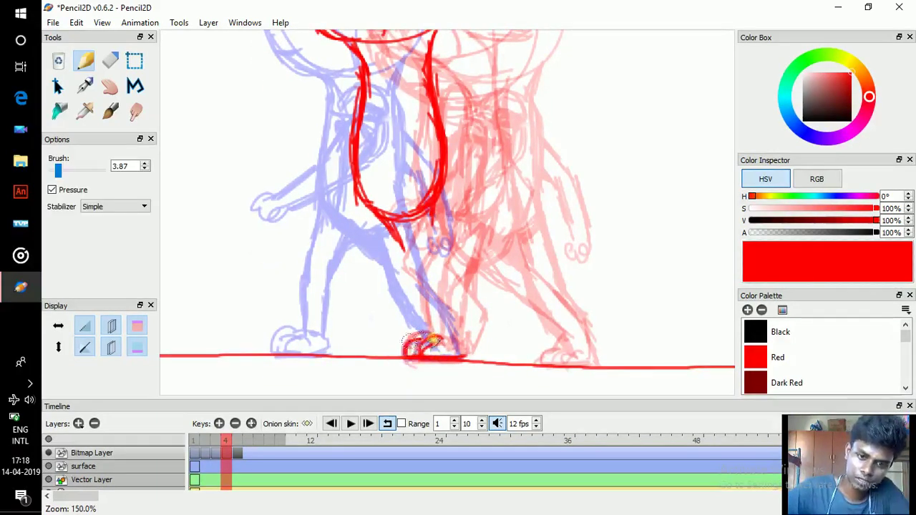
{"action": "key", "text": "space"}
{"action": "left_click_drag", "start_coordinate": [404, 251], "coordinate": [435, 359]}
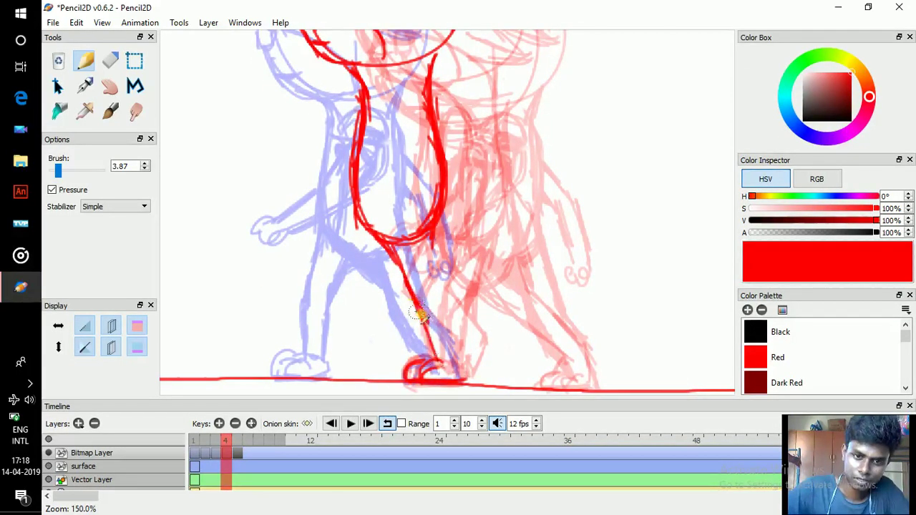
{"action": "mouse_move", "coordinate": [417, 312]}
{"action": "left_mouse_down"}
{"action": "mouse_move", "coordinate": [433, 353]}
{"action": "mouse_move", "coordinate": [402, 253]}
{"action": "mouse_move", "coordinate": [414, 312]}
{"action": "mouse_move", "coordinate": [393, 255]}
{"action": "mouse_move", "coordinate": [430, 246]}
{"action": "mouse_move", "coordinate": [463, 375]}
{"action": "left_mouse_up"}
{"action": "key", "text": "space"}
{"action": "left_click_drag", "start_coordinate": [427, 249], "coordinate": [432, 256]}
- Flip back and forth through frames 1 to 4 to examine how the legs and feet move across the walk
{"action": "key", "text": "comma"}
{"action": "key", "text": "comma"}
{"action": "key", "text": "comma"}
{"action": "key", "text": "period"}
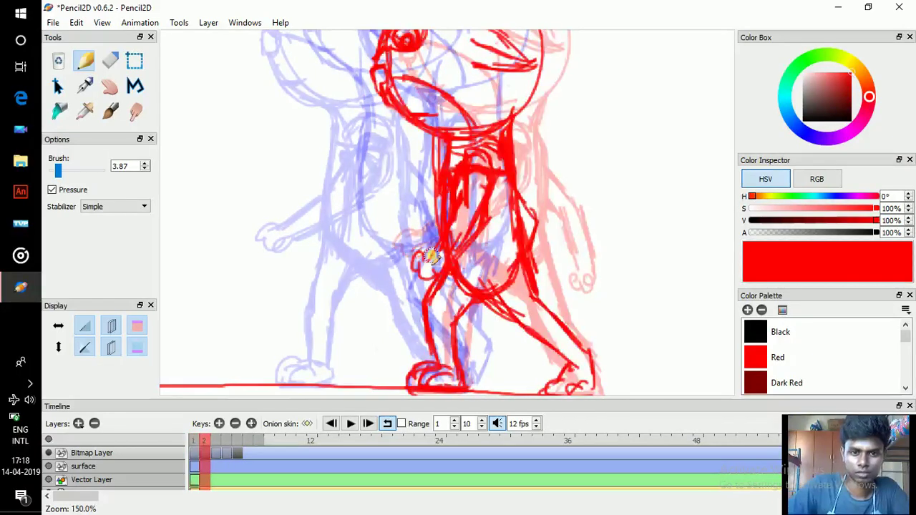
{"action": "key", "text": "period"}
{"action": "key", "text": "comma"}
{"action": "key", "text": "comma"}
{"action": "key", "text": "period"}
{"action": "key", "text": "comma"}
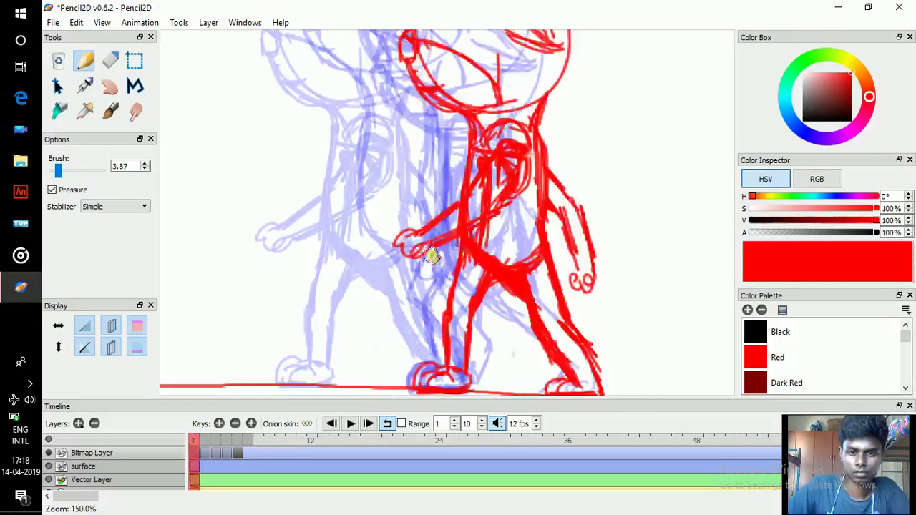
{"action": "key", "text": "period"}
{"action": "key", "text": "comma"}
{"action": "key", "text": "period"}
{"action": "key", "text": "period"}
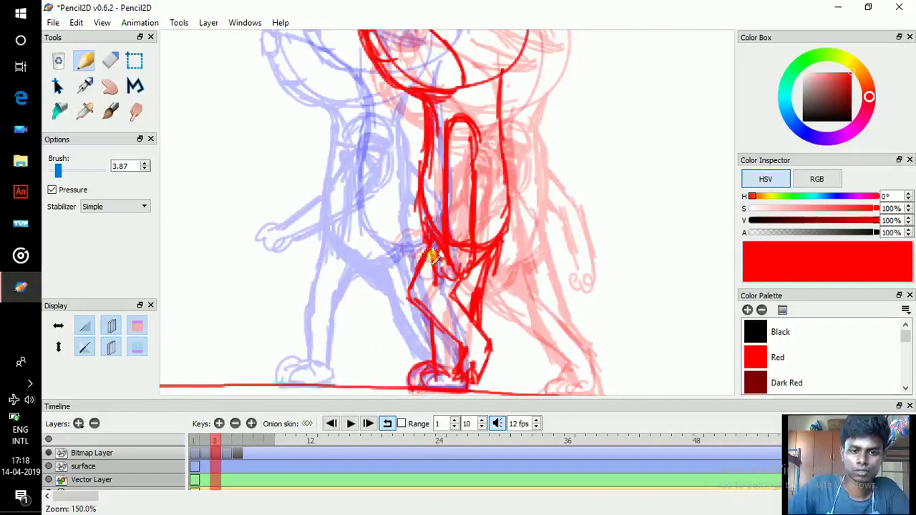
{"action": "key", "text": "comma"}
{"action": "key", "text": "comma"}
{"action": "key", "text": "period"}
{"action": "key", "text": "period"}
{"action": "key", "text": "period"}
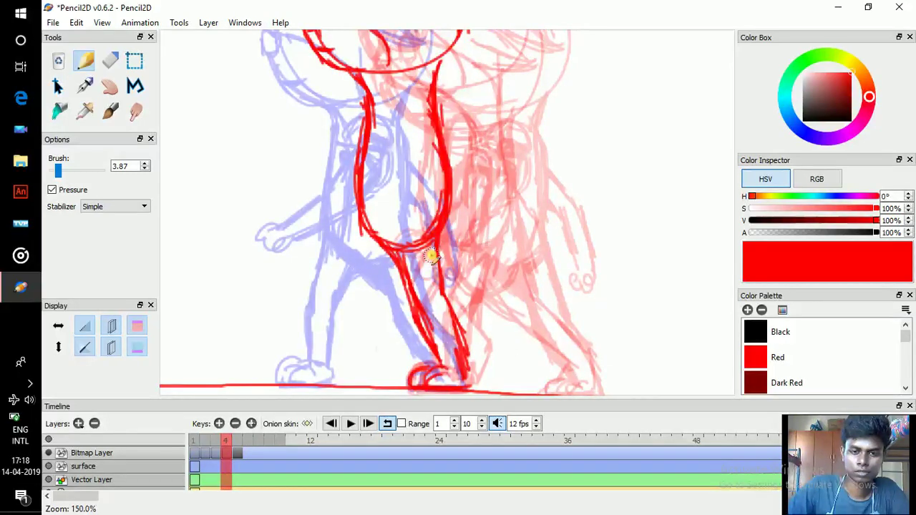
{"action": "key", "text": "comma"}
{"action": "key", "text": "period"}
- Sketch the raised, bent second leg and its lifted foot on frame 4, and strengthen the crotch line under the torso
{"action": "mouse_move", "coordinate": [363, 236]}
{"action": "left_mouse_down"}
{"action": "mouse_move", "coordinate": [347, 268]}
{"action": "mouse_move", "coordinate": [356, 286]}
{"action": "mouse_move", "coordinate": [363, 236]}
{"action": "mouse_move", "coordinate": [347, 280]}
{"action": "mouse_move", "coordinate": [375, 345]}
{"action": "left_mouse_up"}
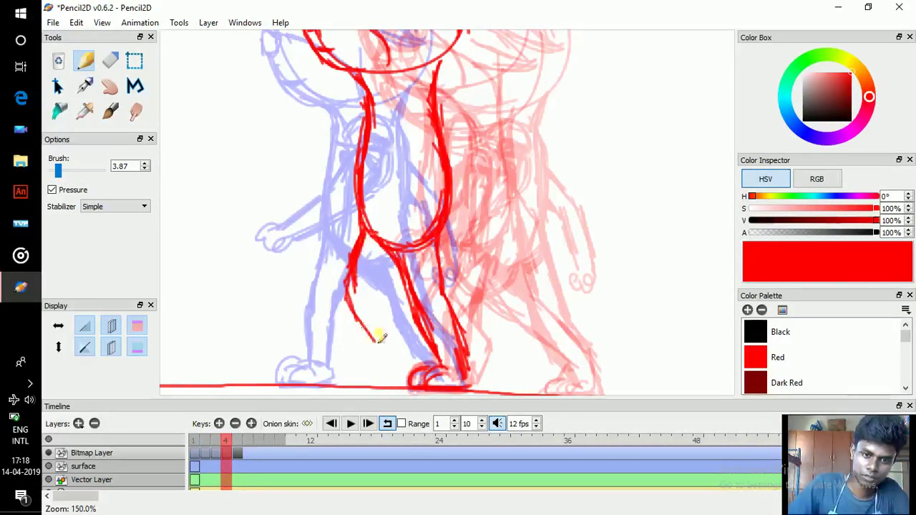
{"action": "mouse_move", "coordinate": [372, 292]}
{"action": "left_mouse_down"}
{"action": "mouse_move", "coordinate": [395, 263]}
{"action": "mouse_move", "coordinate": [385, 270]}
{"action": "mouse_move", "coordinate": [418, 254]}
{"action": "mouse_move", "coordinate": [406, 261]}
{"action": "mouse_move", "coordinate": [443, 219]}
{"action": "left_mouse_up"}
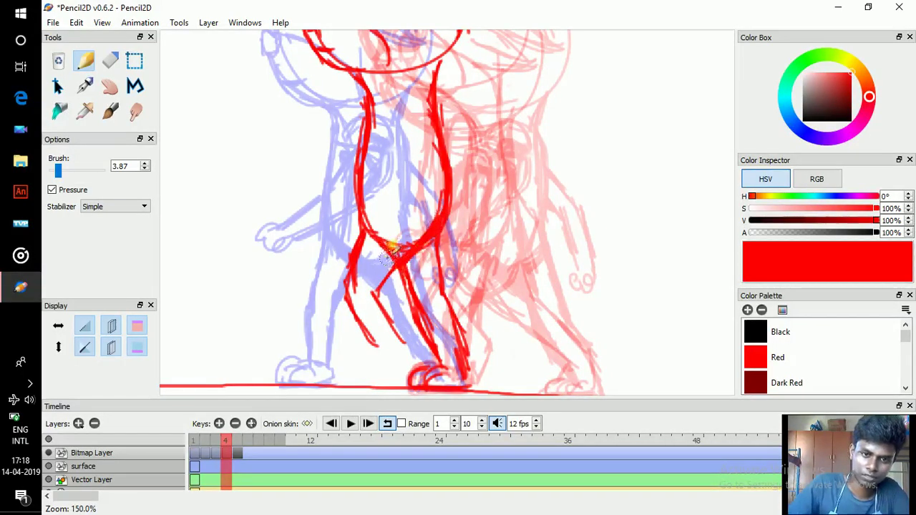
{"action": "mouse_move", "coordinate": [367, 350]}
{"action": "left_mouse_down"}
{"action": "mouse_move", "coordinate": [352, 357]}
{"action": "mouse_move", "coordinate": [376, 352]}
{"action": "mouse_move", "coordinate": [376, 364]}
{"action": "mouse_move", "coordinate": [396, 370]}
{"action": "mouse_move", "coordinate": [394, 347]}
{"action": "left_mouse_up"}
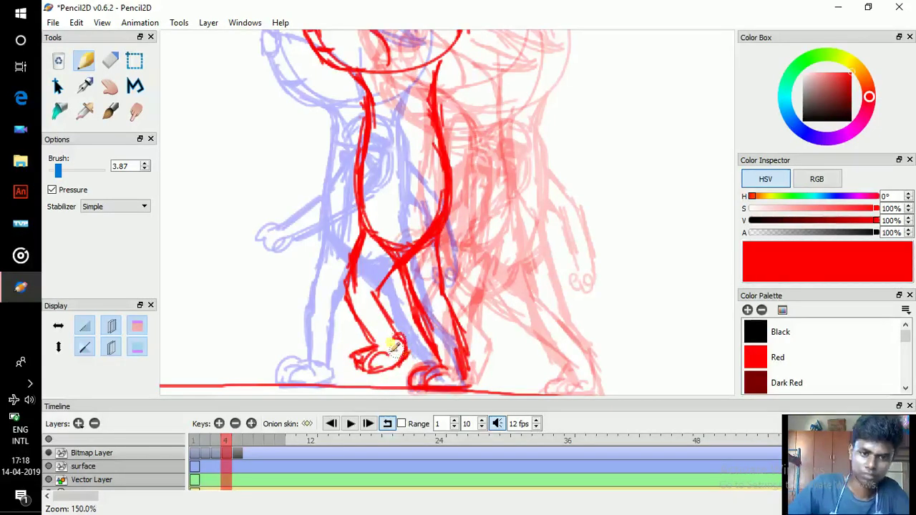
- Draw a horizontal collar line across the base of the neck on frame 4
{"action": "scroll", "coordinate": [398, 345], "scroll_direction": "down", "scroll_amount": 1}
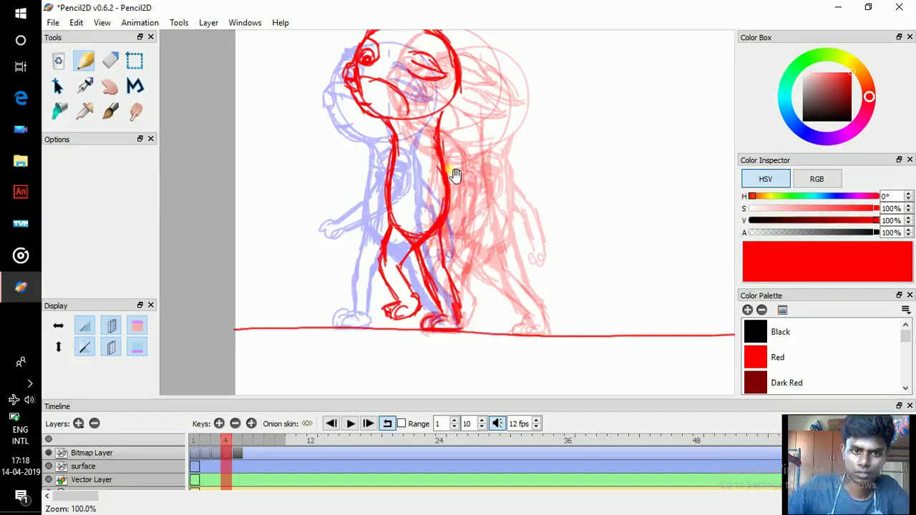
{"action": "left_click_drag", "start_coordinate": [454, 173], "coordinate": [445, 226]}
{"action": "scroll", "coordinate": [439, 189], "scroll_direction": "up", "scroll_amount": 1}
{"action": "left_click_drag", "start_coordinate": [450, 145], "coordinate": [457, 111]}
{"action": "key", "text": "comma"}
{"action": "key", "text": "period"}
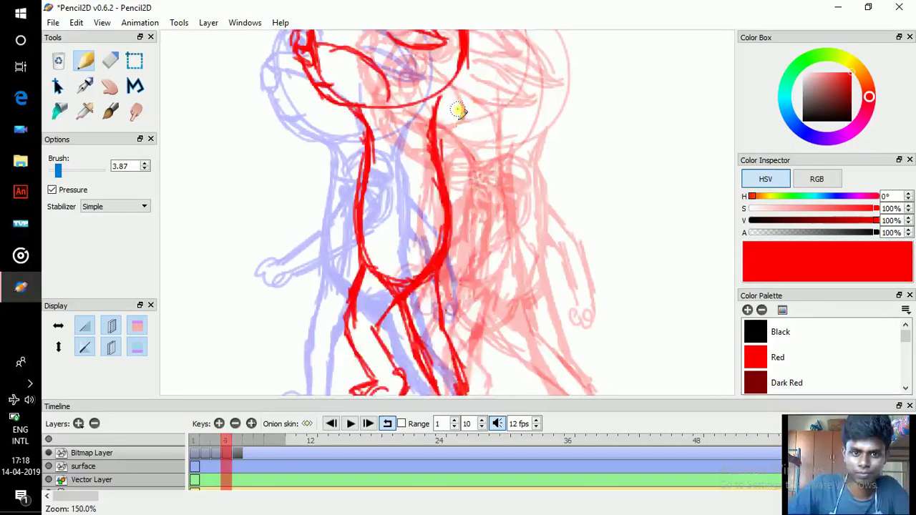
{"action": "key", "text": "comma"}
{"action": "key", "text": "period"}
{"action": "key", "text": "period"}
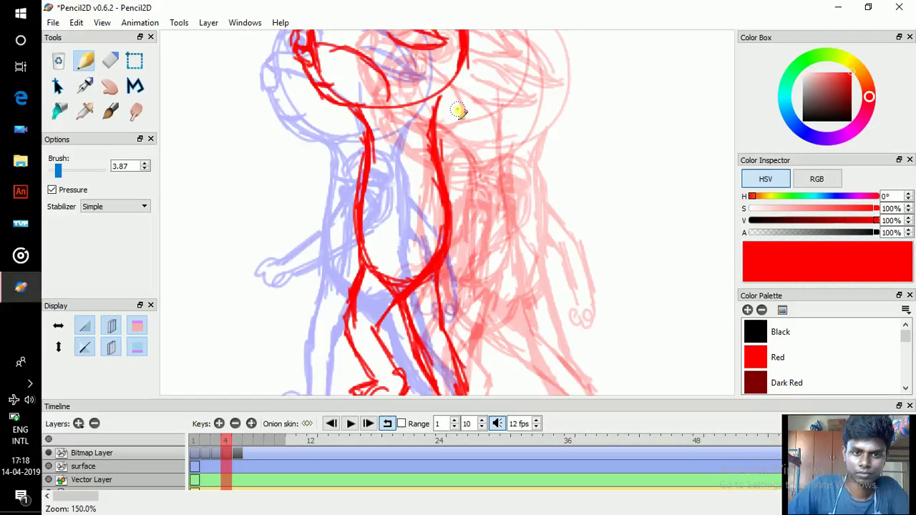
{"action": "left_click_drag", "start_coordinate": [371, 139], "coordinate": [431, 142]}
- Add a matching collar line at the neck base and a brow above the eye on frame 3
{"action": "key", "text": "comma"}
{"action": "key", "text": "period"}
{"action": "key", "text": "period"}
{"action": "key", "text": "comma"}
{"action": "key", "text": "comma"}
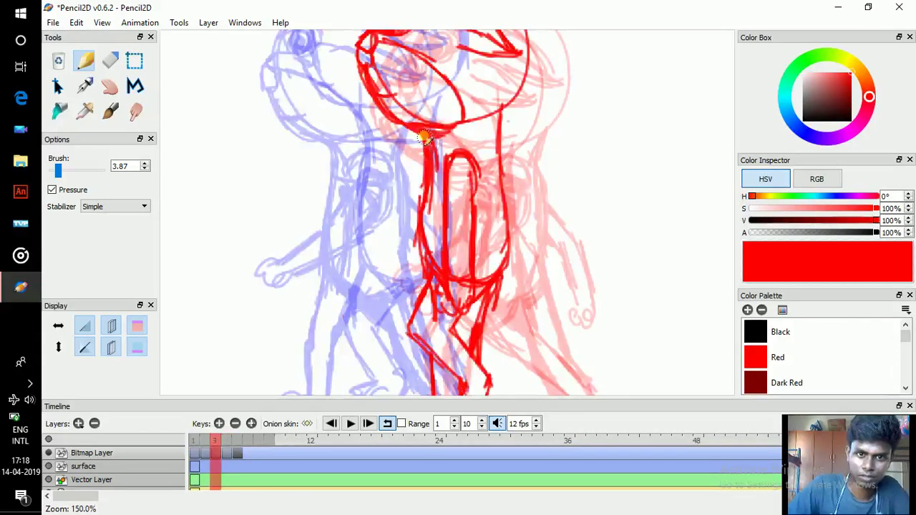
{"action": "left_click_drag", "start_coordinate": [486, 167], "coordinate": [501, 168]}
{"action": "key", "text": "space"}
{"action": "left_click_drag", "start_coordinate": [473, 110], "coordinate": [469, 170]}
{"action": "mouse_move", "coordinate": [387, 52]}
{"action": "left_mouse_down"}
{"action": "mouse_move", "coordinate": [411, 68]}
{"action": "mouse_move", "coordinate": [376, 83]}
{"action": "left_mouse_up"}
- Flip back and forth through frames 1 to 5 to compare the head and brow between poses
{"action": "key", "text": "comma"}
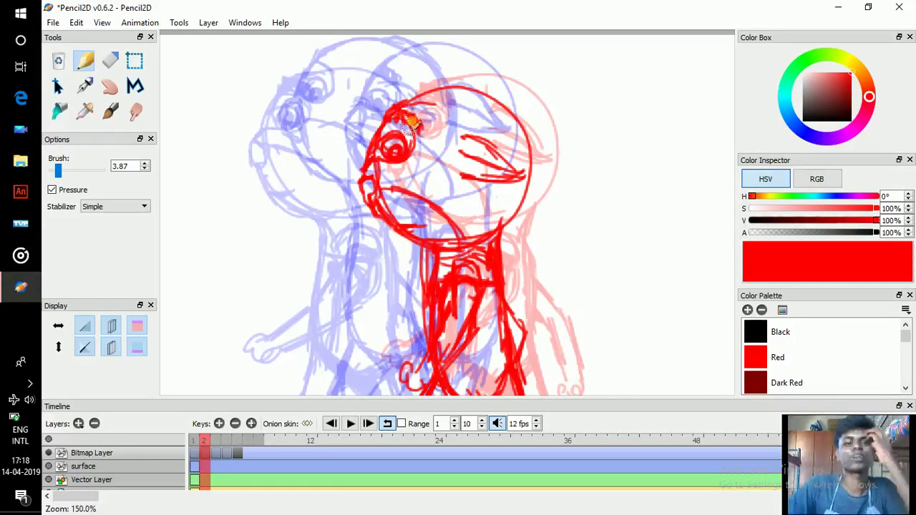
{"action": "key", "text": "period"}
{"action": "key", "text": "comma"}
{"action": "key", "text": "comma"}
{"action": "key", "text": "period"}
{"action": "key", "text": "period"}
{"action": "key", "text": "comma"}
{"action": "key", "text": "comma"}
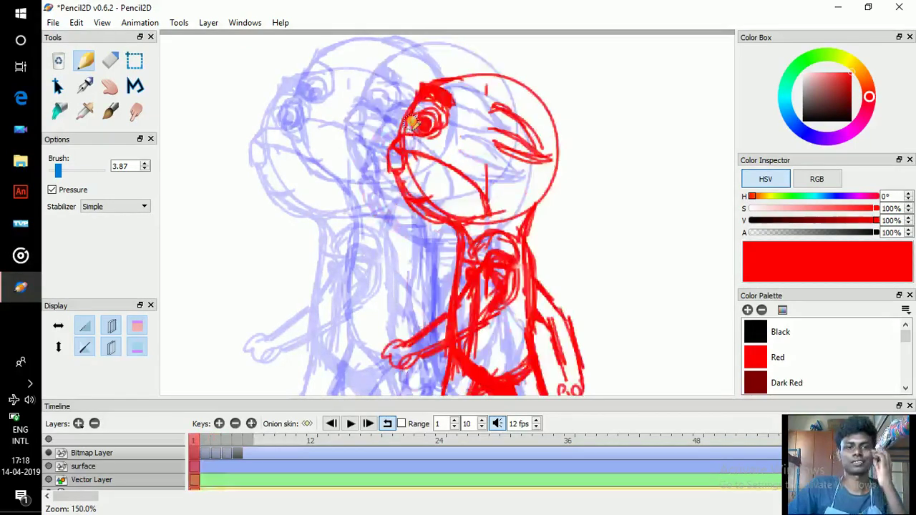
{"action": "key", "text": "period"}
{"action": "key", "text": "period"}
{"action": "key", "text": "period"}
{"action": "key", "text": "period"}
- Sketch the brow above the eye on frame 4, comparing it with frame 3
{"action": "key", "text": "comma"}
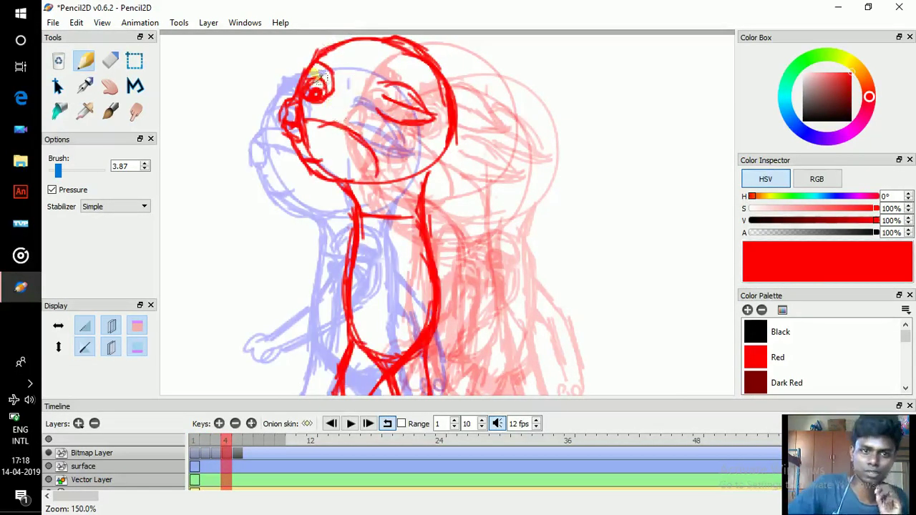
{"action": "key", "text": "comma"}
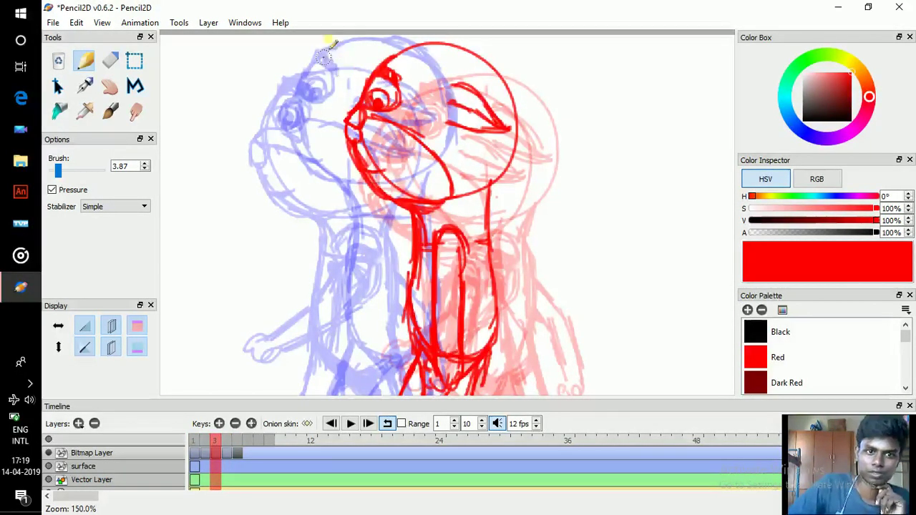
{"action": "key", "text": "period"}
- Flip repeatedly through frames 1 to 5 to examine the head's rise and fall across the walk
{"action": "key", "text": "period"}
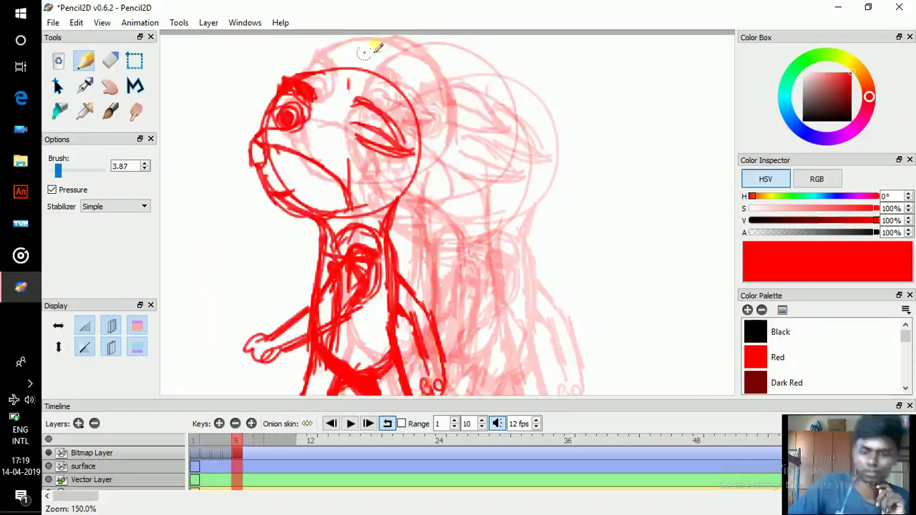
{"action": "key", "text": "comma"}
{"action": "key", "text": "comma"}
{"action": "key", "text": "period"}
{"action": "key", "text": "comma"}
{"action": "key", "text": "period"}
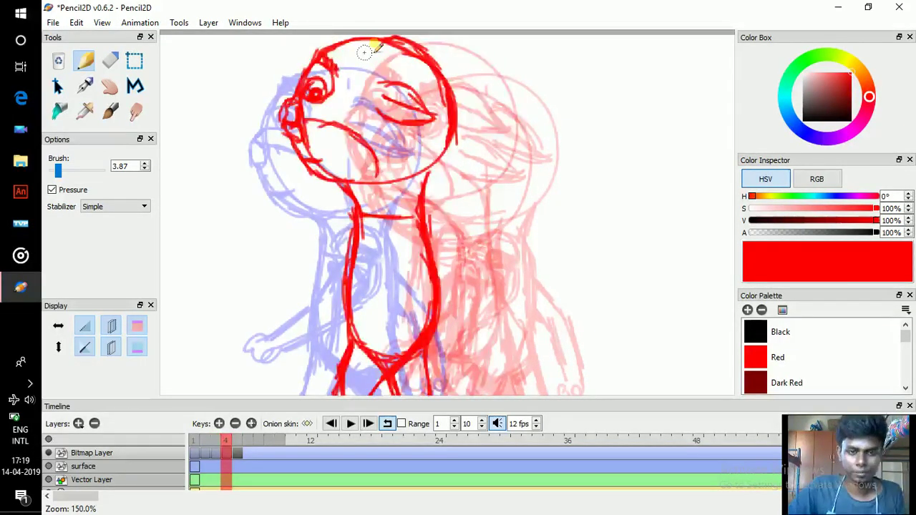
{"action": "key", "text": "comma"}
{"action": "key", "text": "period"}
{"action": "key", "text": "comma"}
{"action": "key", "text": "period"}
{"action": "key", "text": "comma"}
{"action": "key", "text": "period"}
{"action": "key", "text": "comma"}
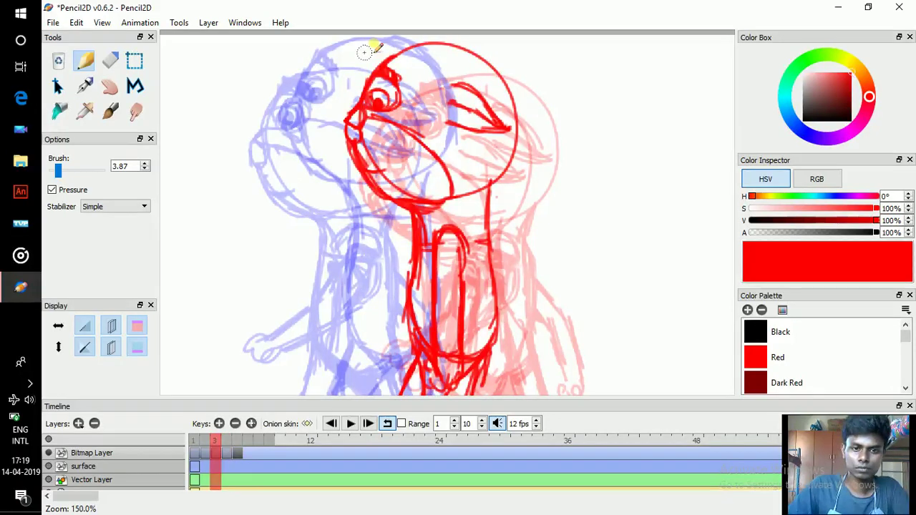
{"action": "key", "text": "period"}
{"action": "key", "text": "comma"}
{"action": "key", "text": "comma"}
{"action": "key", "text": "comma"}
{"action": "key", "text": "period"}
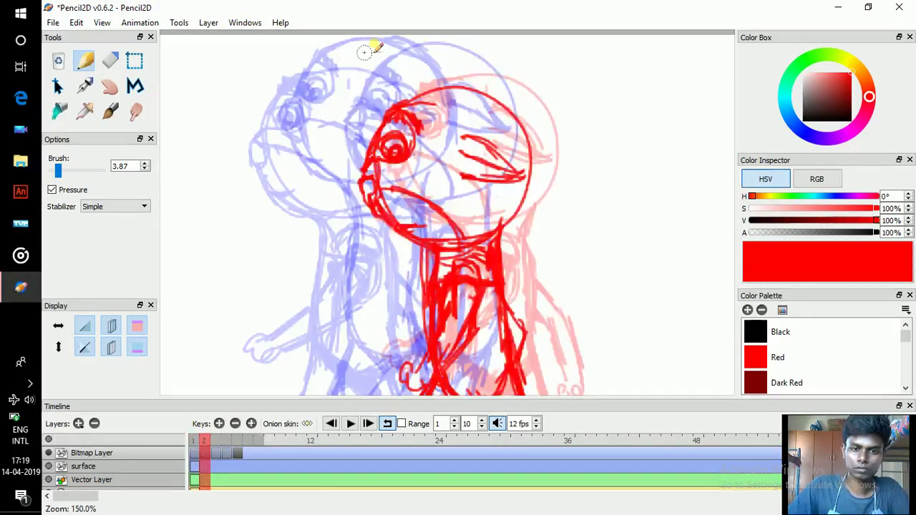
- Strengthen the collar line and sketch a curved shoulder arc above the arm on frame 3
{"action": "key", "text": "period"}
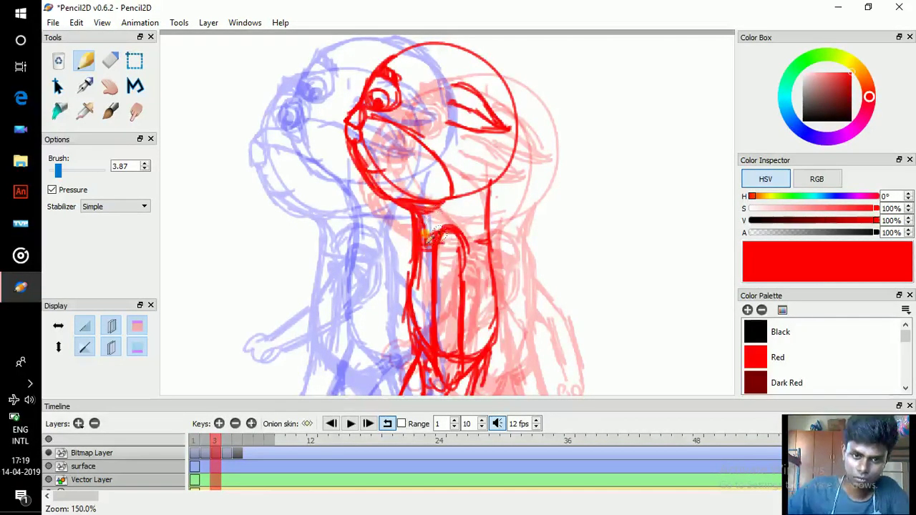
{"action": "left_click_drag", "start_coordinate": [468, 242], "coordinate": [488, 240]}
{"action": "mouse_move", "coordinate": [432, 234]}
{"action": "left_mouse_down"}
{"action": "mouse_move", "coordinate": [465, 214]}
{"action": "mouse_move", "coordinate": [475, 234]}
{"action": "left_mouse_up"}
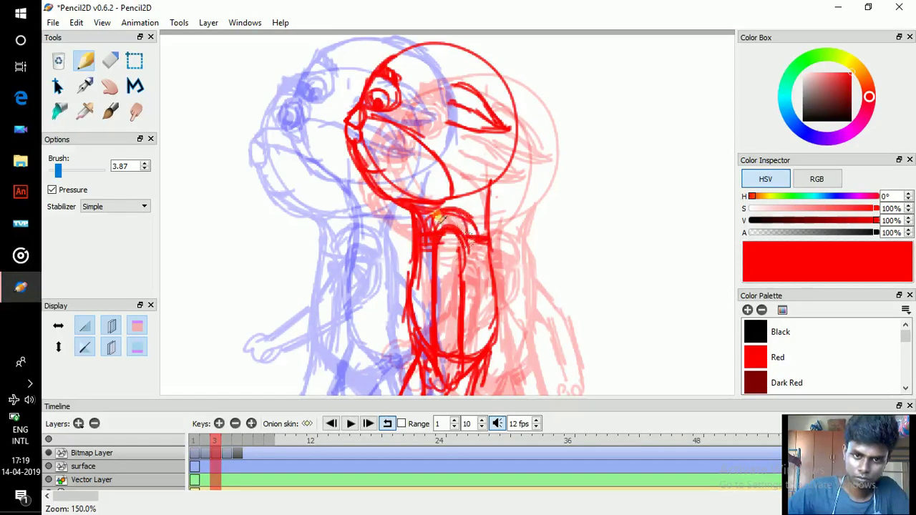
- Sketch the near arm on frame 4 with a round shoulder, upper arm, and forearm bending to a hand at the torso's front
{"action": "key", "text": "period"}
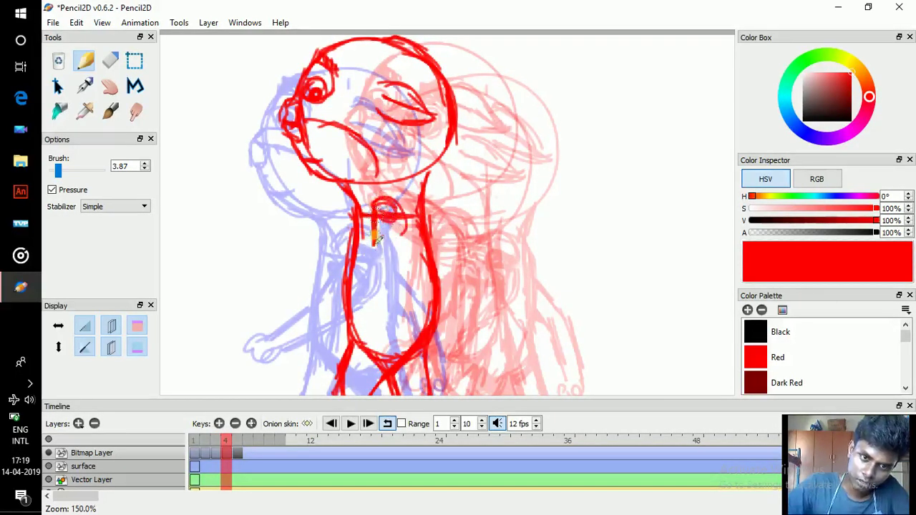
{"action": "key", "text": "space"}
{"action": "left_click_drag", "start_coordinate": [386, 215], "coordinate": [399, 196]}
{"action": "key", "text": "comma"}
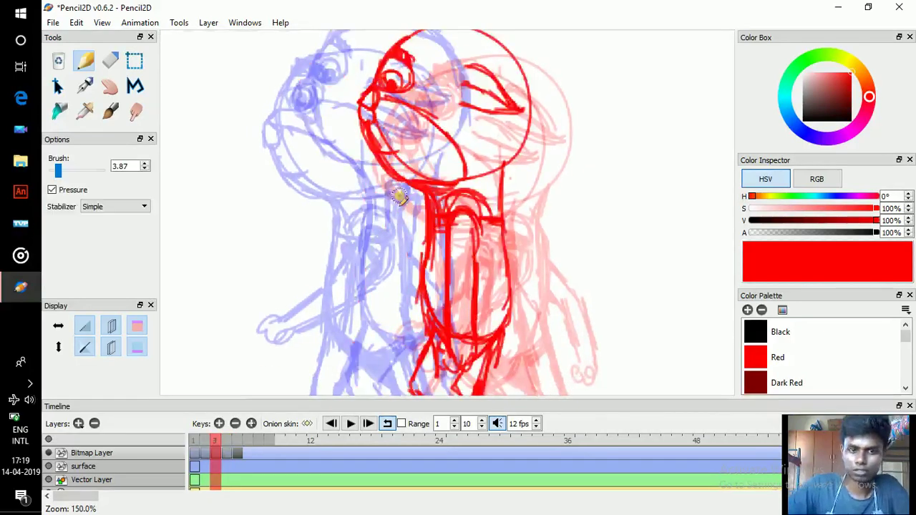
{"action": "key", "text": "period"}
{"action": "key", "text": "comma"}
{"action": "key", "text": "period"}
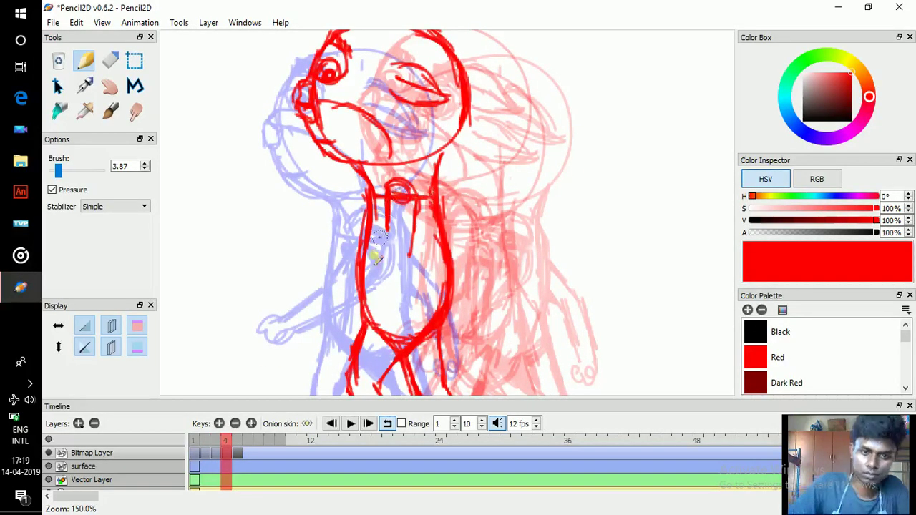
{"action": "left_click_drag", "start_coordinate": [390, 249], "coordinate": [365, 286]}
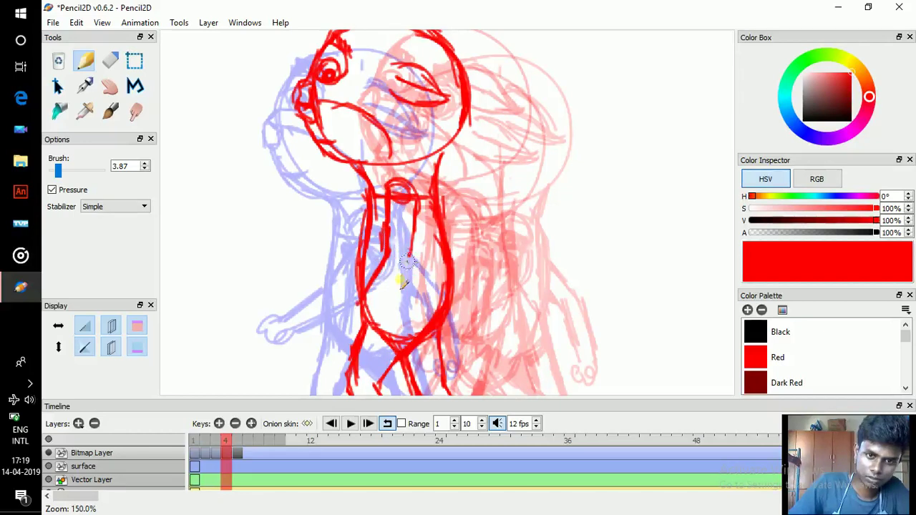
{"action": "mouse_move", "coordinate": [407, 260]}
{"action": "left_mouse_down"}
{"action": "mouse_move", "coordinate": [371, 312]}
{"action": "mouse_move", "coordinate": [356, 293]}
{"action": "mouse_move", "coordinate": [350, 312]}
{"action": "mouse_move", "coordinate": [382, 308]}
{"action": "left_mouse_up"}
- Flip back and forth through frames 1 to 4 to check the arm's swing against the neighbouring poses
{"action": "key", "text": "comma"}
{"action": "key", "text": "period"}
{"action": "key", "text": "comma"}
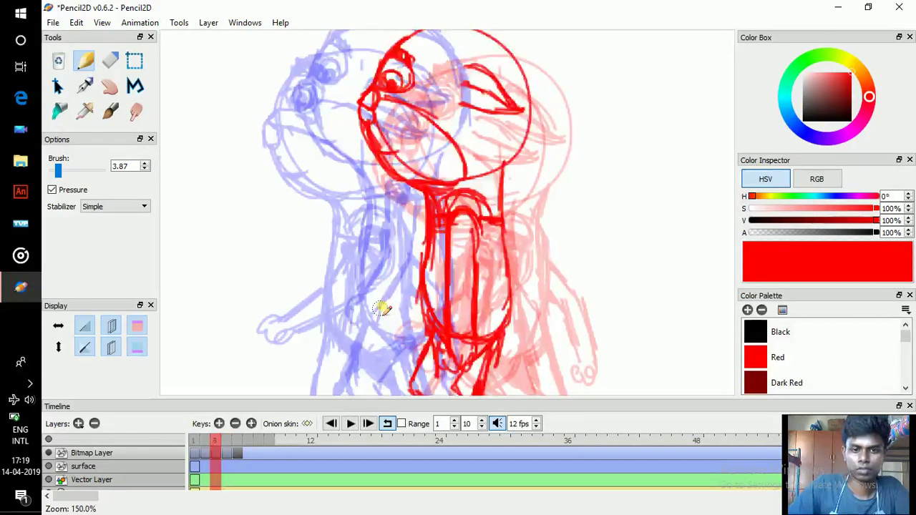
{"action": "key", "text": "comma"}
{"action": "key", "text": "period"}
{"action": "key", "text": "period"}
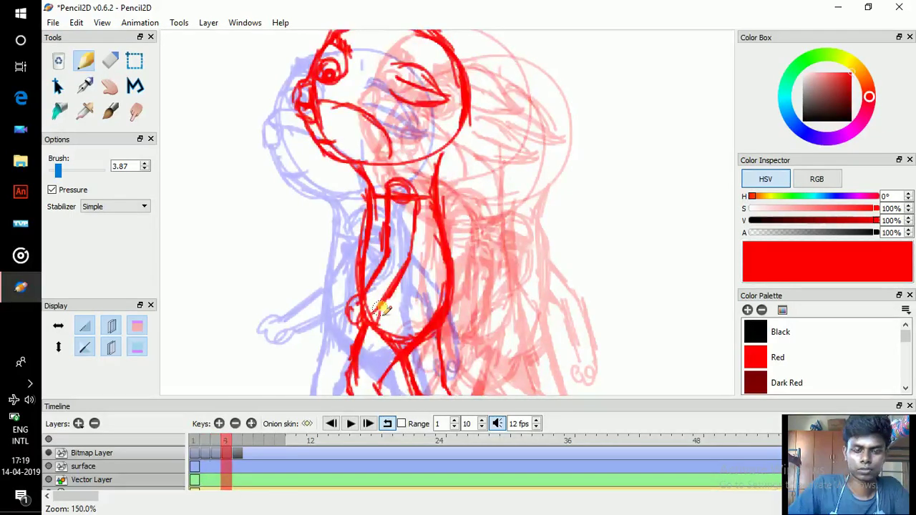
{"action": "key", "text": "comma"}
{"action": "key", "text": "comma"}
{"action": "key", "text": "comma"}
{"action": "key", "text": "period"}
{"action": "key", "text": "period"}
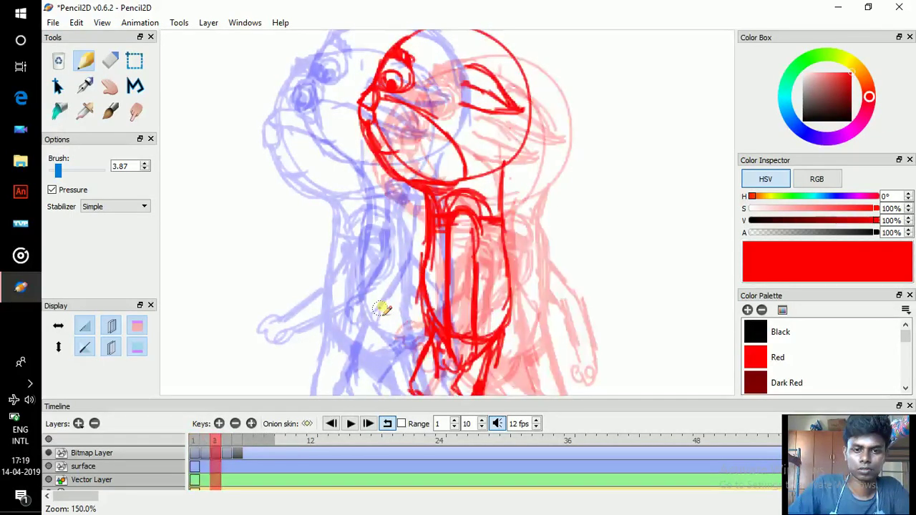
{"action": "key", "text": "period"}
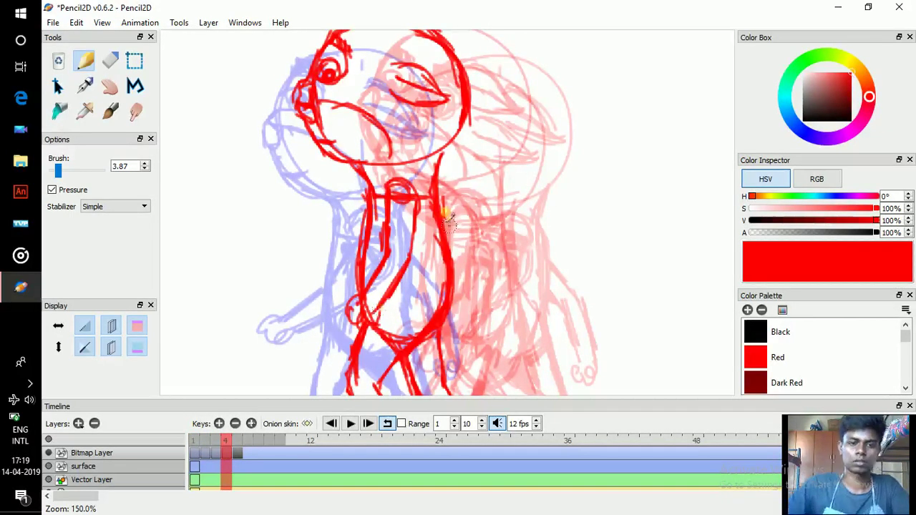
- Erase the near arm in front of the torso on frame 4 and redraw it hanging down along the back
{"action": "left_click", "coordinate": [87, 86]}
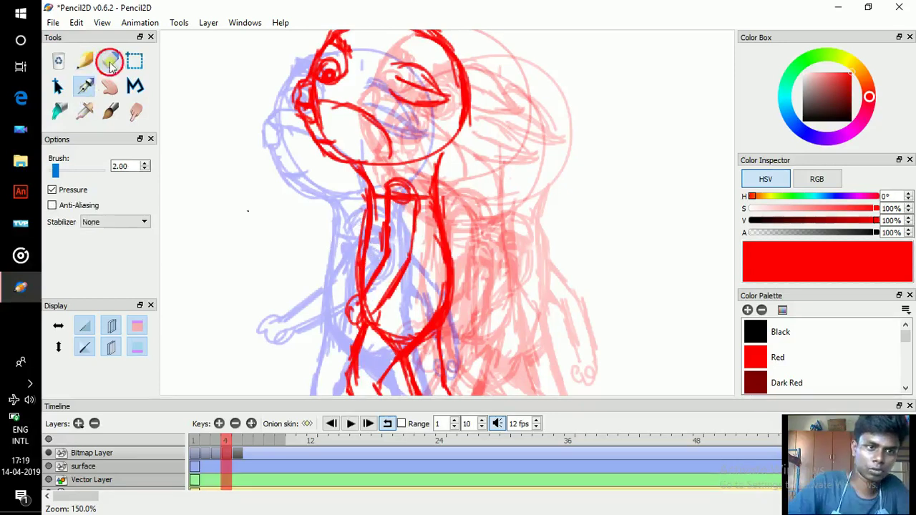
{"action": "left_click", "coordinate": [111, 65]}
{"action": "mouse_move", "coordinate": [377, 274]}
{"action": "left_mouse_down"}
{"action": "mouse_move", "coordinate": [387, 252]}
{"action": "mouse_move", "coordinate": [399, 260]}
{"action": "mouse_move", "coordinate": [406, 248]}
{"action": "mouse_move", "coordinate": [400, 191]}
{"action": "left_mouse_up"}
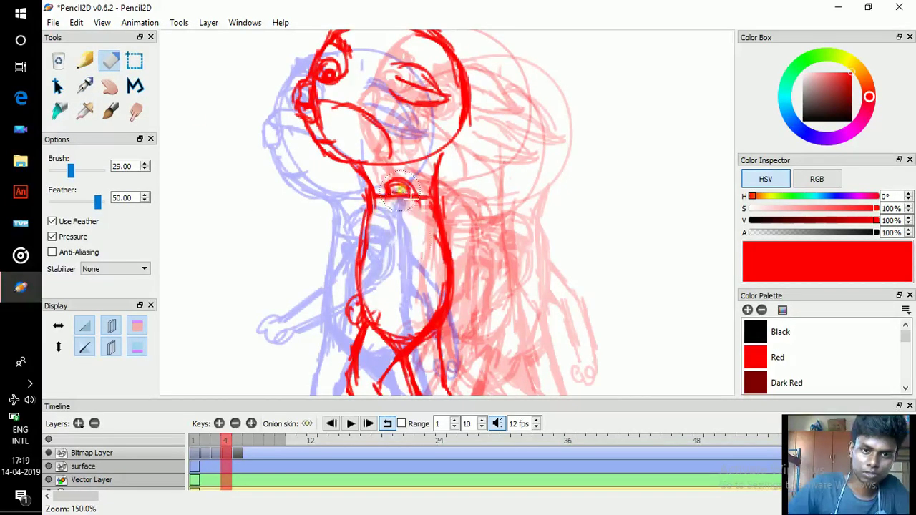
{"action": "left_click", "coordinate": [85, 61]}
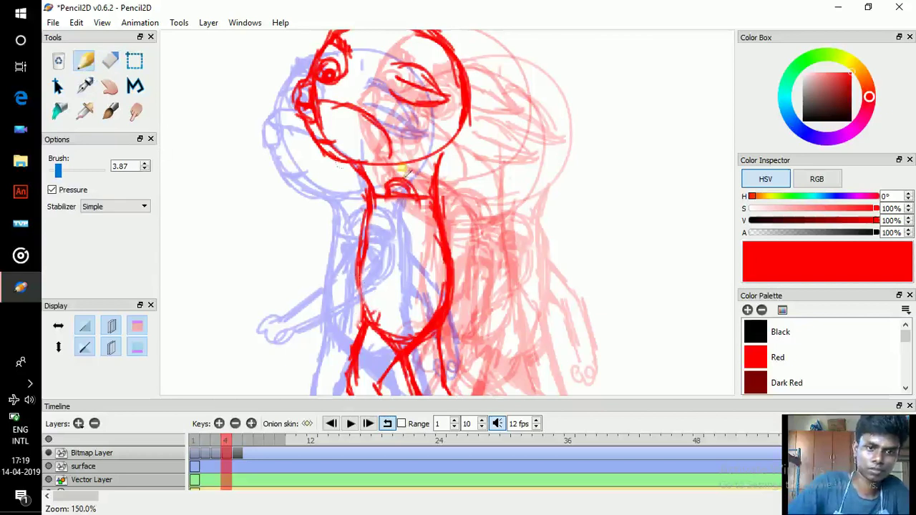
{"action": "mouse_move", "coordinate": [392, 198]}
{"action": "left_mouse_down"}
{"action": "mouse_move", "coordinate": [406, 236]}
{"action": "mouse_move", "coordinate": [417, 202]}
{"action": "mouse_move", "coordinate": [436, 236]}
{"action": "left_mouse_up"}
{"action": "left_click_drag", "start_coordinate": [410, 238], "coordinate": [423, 300]}
{"action": "mouse_move", "coordinate": [438, 266]}
{"action": "left_mouse_down"}
{"action": "mouse_move", "coordinate": [418, 313]}
{"action": "mouse_move", "coordinate": [444, 324]}
{"action": "left_mouse_up"}
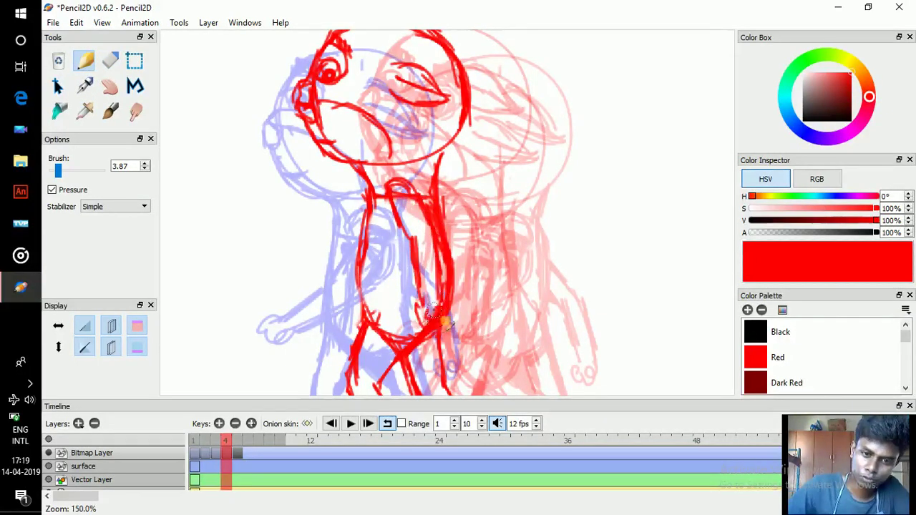
- Flip back and forth through frames 1 to 4 to check the redrawn arm against the earlier poses
{"action": "key", "text": "comma"}
{"action": "key", "text": "period"}
{"action": "key", "text": "comma"}
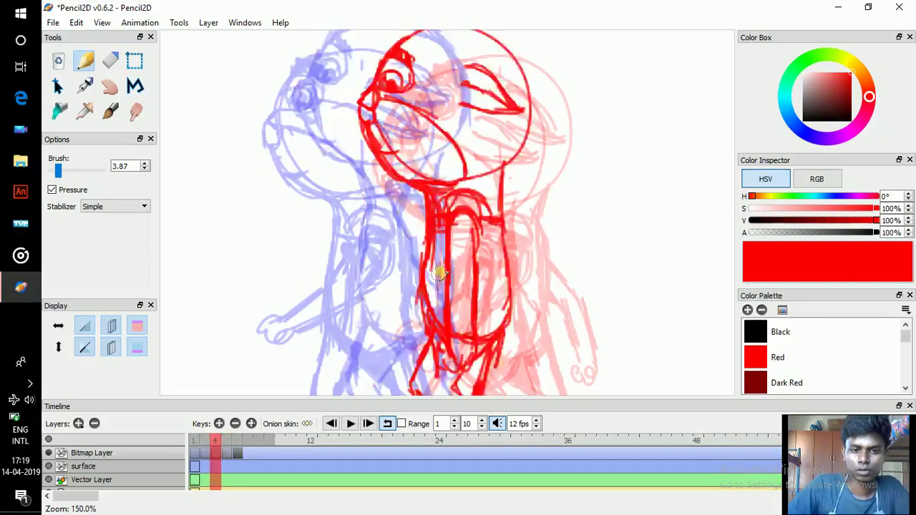
{"action": "key", "text": "comma"}
{"action": "key", "text": "comma"}
{"action": "key", "text": "period"}
{"action": "key", "text": "period"}
{"action": "key", "text": "period"}
{"action": "key", "text": "comma"}
{"action": "key", "text": "comma"}
{"action": "key", "text": "period"}
{"action": "key", "text": "period"}
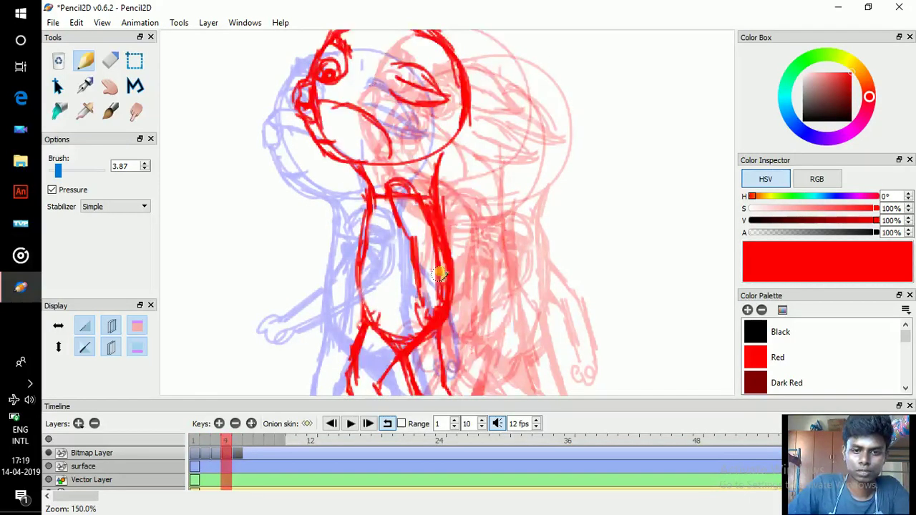
- Finish frame 4's near arm with a hand at the hip and sketch the far arm and hand reaching forward of the torso
{"action": "left_click_drag", "start_coordinate": [412, 240], "coordinate": [420, 261]}
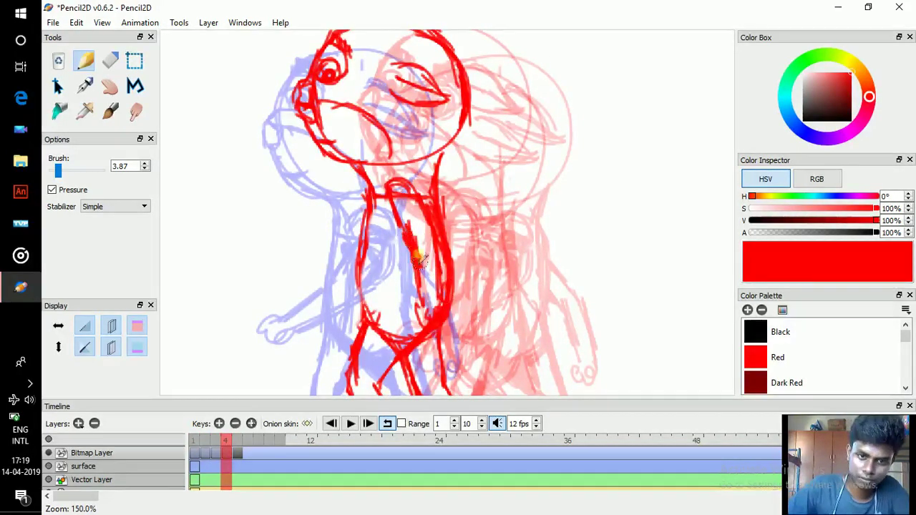
{"action": "mouse_move", "coordinate": [420, 337]}
{"action": "left_mouse_down"}
{"action": "mouse_move", "coordinate": [454, 347]}
{"action": "mouse_move", "coordinate": [445, 304]}
{"action": "left_mouse_up"}
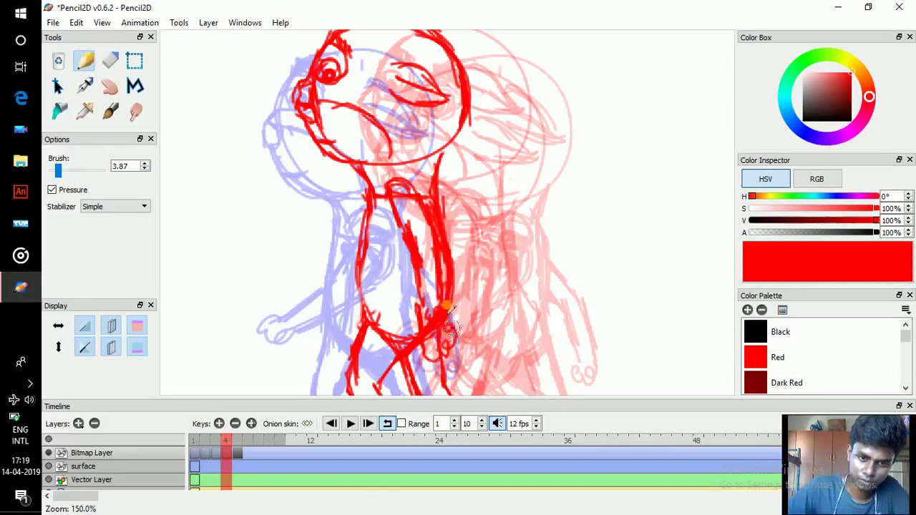
{"action": "key", "text": "comma"}
{"action": "key", "text": "comma"}
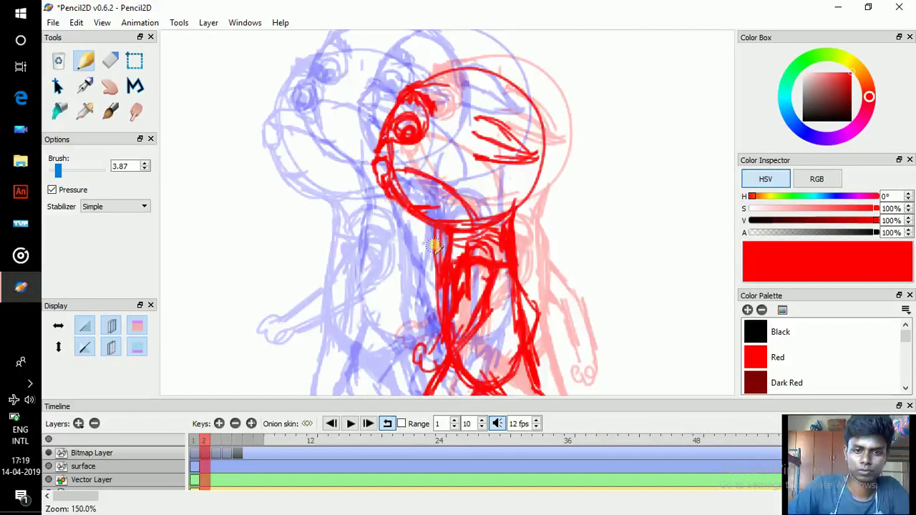
{"action": "key", "text": "period"}
{"action": "key", "text": "period"}
{"action": "key", "text": "comma"}
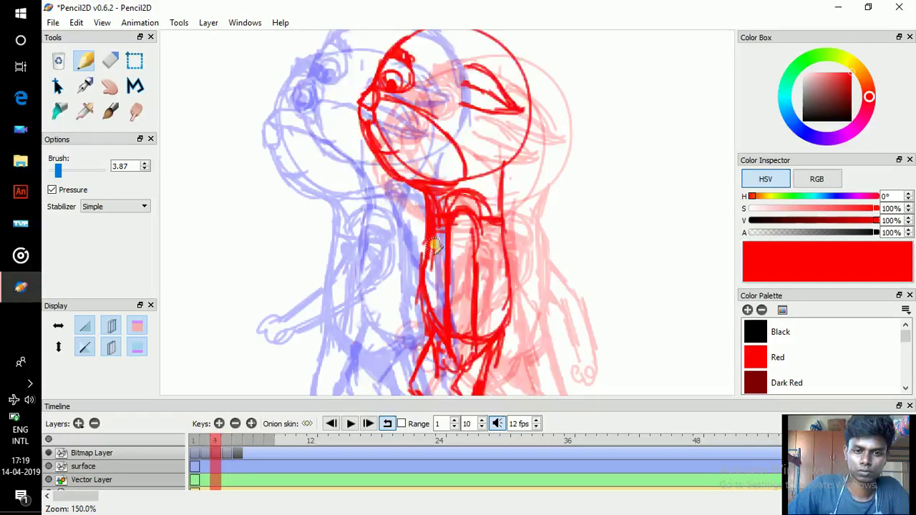
{"action": "key", "text": "comma"}
{"action": "key", "text": "period"}
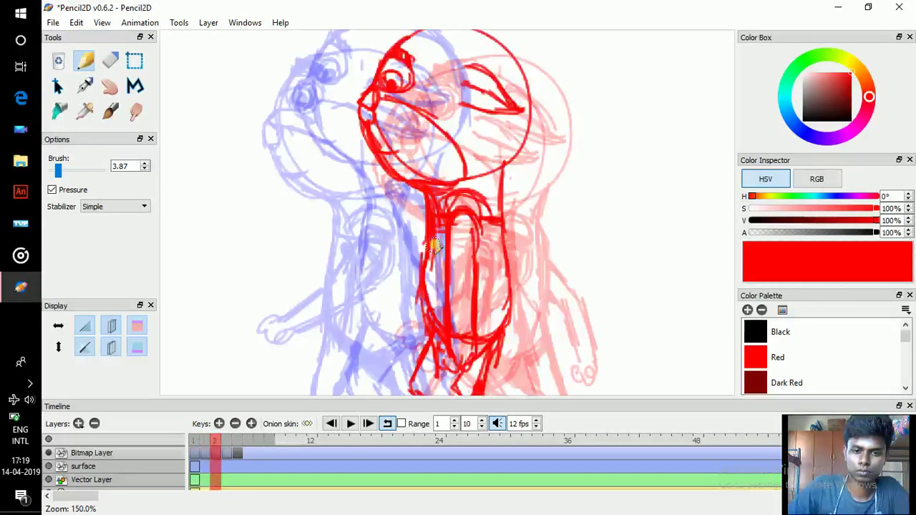
{"action": "key", "text": "period"}
{"action": "left_click_drag", "start_coordinate": [361, 240], "coordinate": [341, 291]}
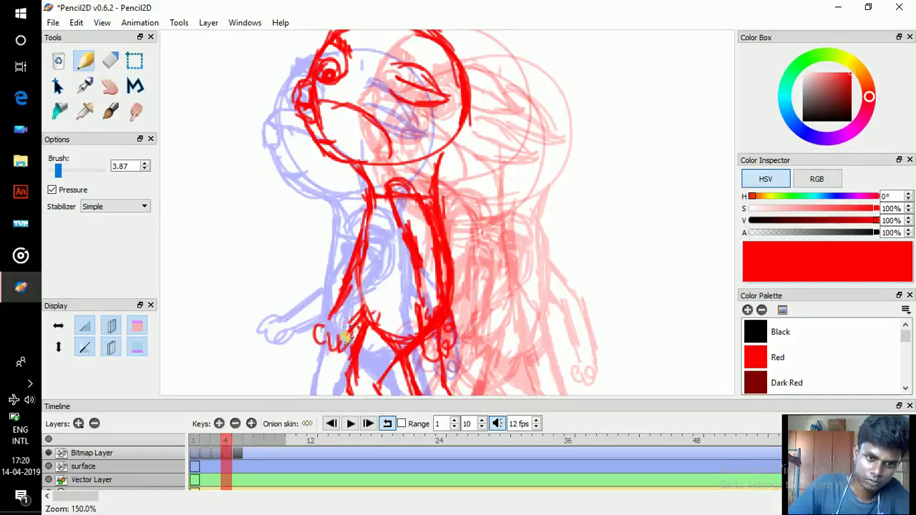
- Erase the arm lines inside the torso on frame 5 and redraw the near upper arm running back to the rear forearm
{"action": "key", "text": "comma"}
{"action": "key", "text": "period"}
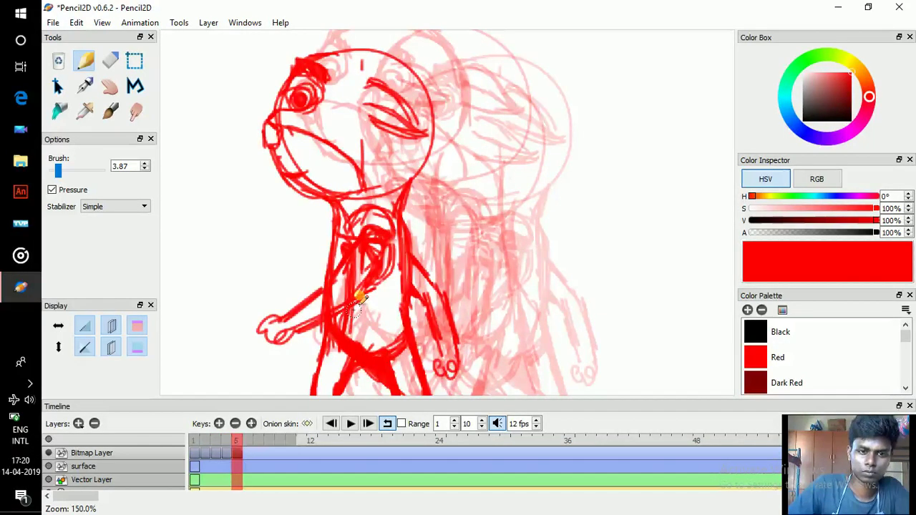
{"action": "key", "text": "comma"}
{"action": "key", "text": "period"}
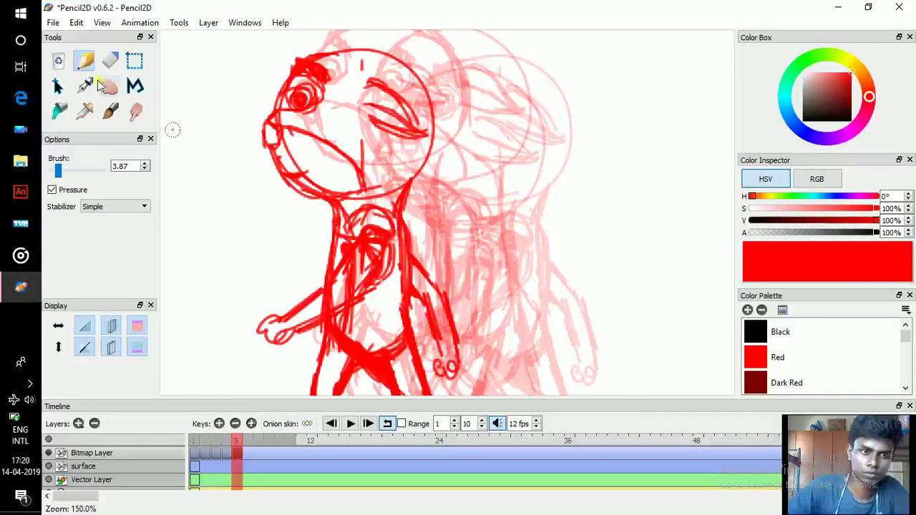
{"action": "left_click", "coordinate": [108, 63]}
{"action": "mouse_move", "coordinate": [339, 300]}
{"action": "left_mouse_down"}
{"action": "mouse_move", "coordinate": [344, 274]}
{"action": "mouse_move", "coordinate": [361, 291]}
{"action": "mouse_move", "coordinate": [372, 276]}
{"action": "mouse_move", "coordinate": [351, 293]}
{"action": "left_mouse_up"}
{"action": "left_click", "coordinate": [84, 61]}
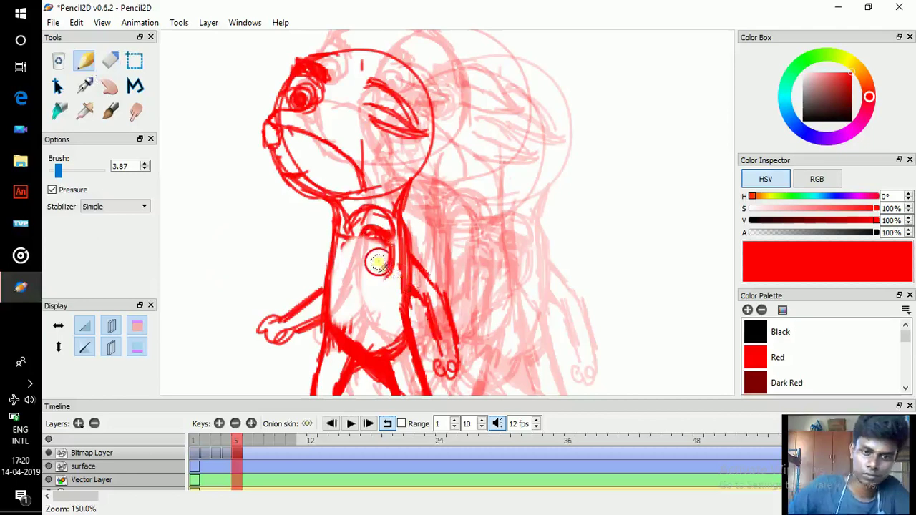
{"action": "left_click_drag", "start_coordinate": [369, 260], "coordinate": [408, 287]}
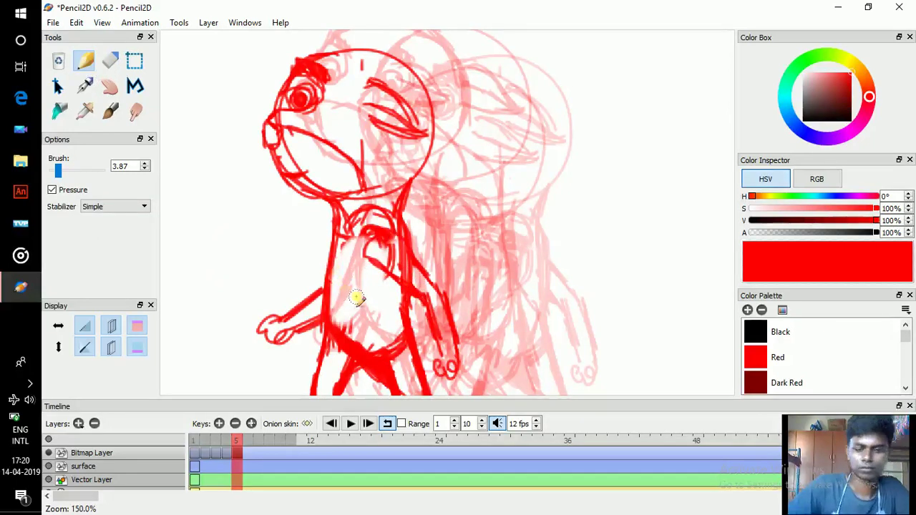
- Flip through frames 2 to 5 and play the looping animation to review the arm swing at full-figure view
{"action": "key", "text": "comma"}
{"action": "key", "text": "comma"}
{"action": "key", "text": "comma"}
{"action": "key", "text": "period"}
{"action": "key", "text": "period"}
{"action": "scroll", "coordinate": [356, 297], "scroll_direction": "down", "scroll_amount": 1}
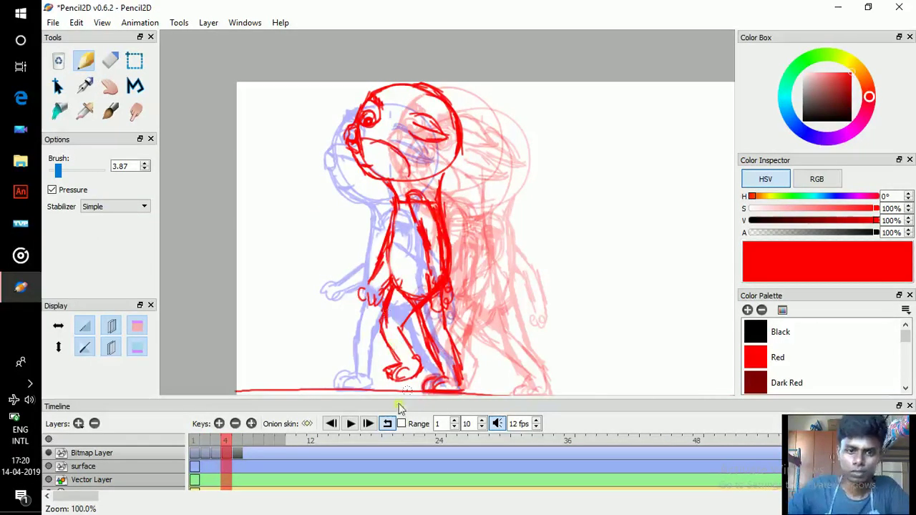
{"action": "left_click", "coordinate": [355, 424]}
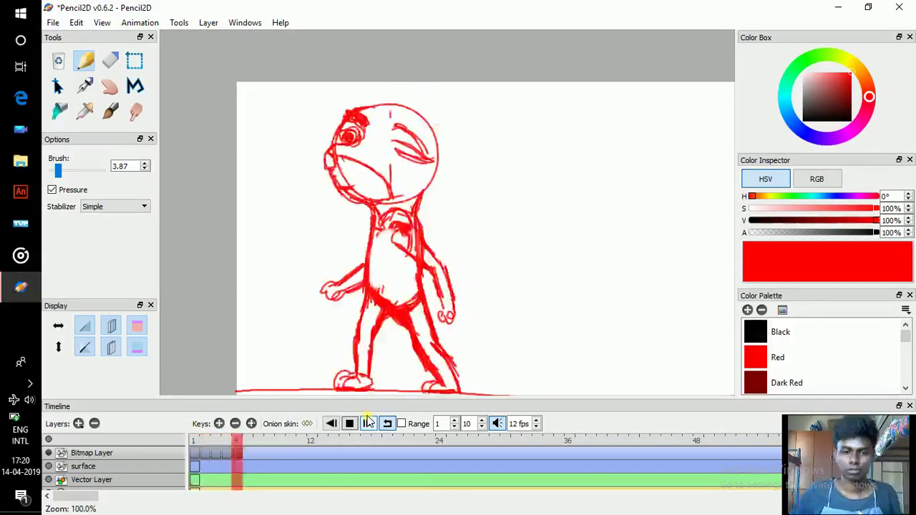
{"action": "left_click", "coordinate": [351, 424]}
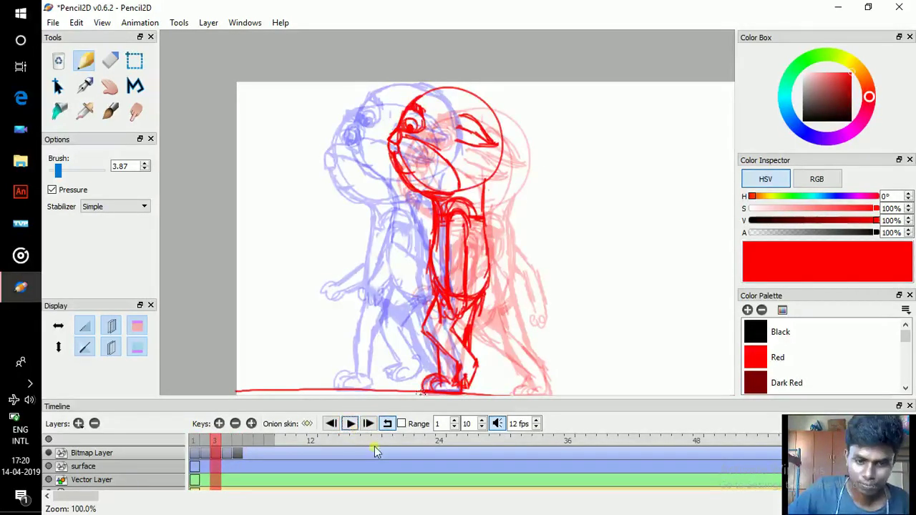
- Flip through frames 1 to 3 with the whole figure in view to compare the arm positions between the poses
{"action": "scroll", "coordinate": [435, 174], "scroll_direction": "up", "scroll_amount": 1}
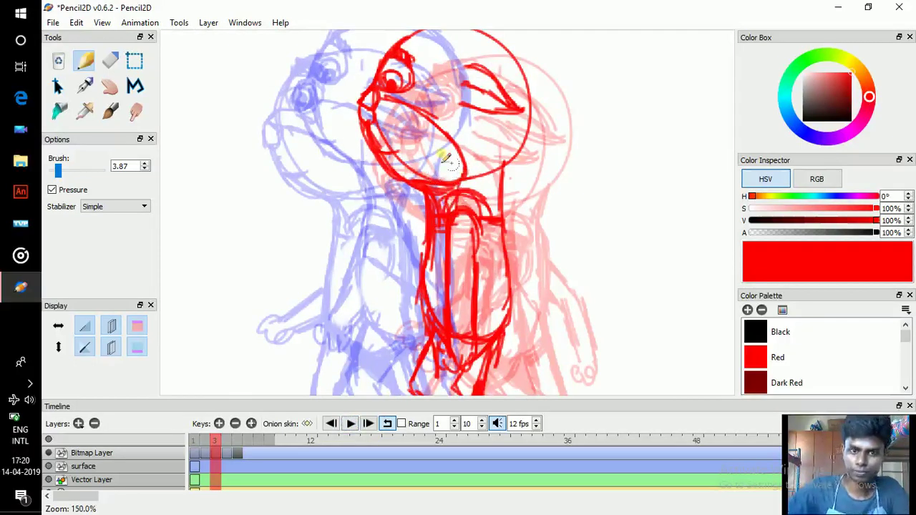
{"action": "scroll", "coordinate": [447, 161], "scroll_direction": "down", "scroll_amount": 1}
{"action": "left_click_drag", "start_coordinate": [453, 240], "coordinate": [449, 201]}
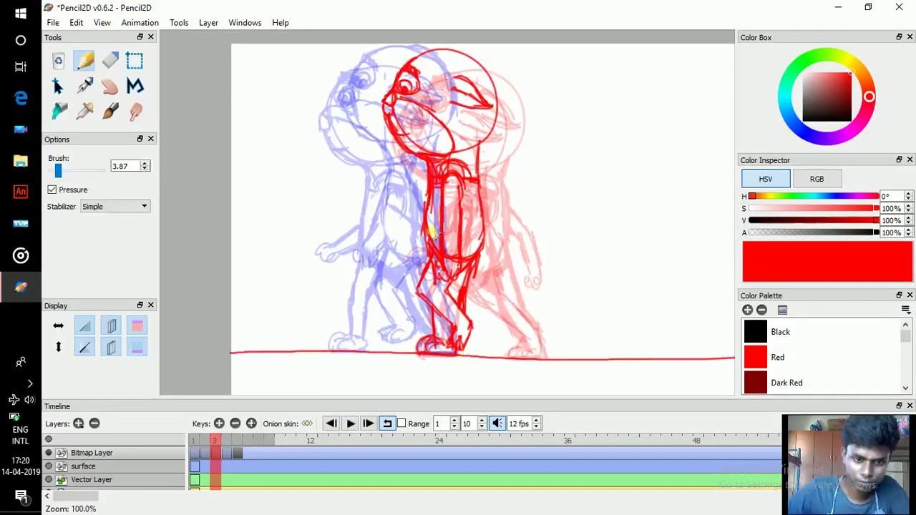
{"action": "key", "text": "comma"}
{"action": "key", "text": "comma"}
{"action": "key", "text": "period"}
{"action": "key", "text": "comma"}
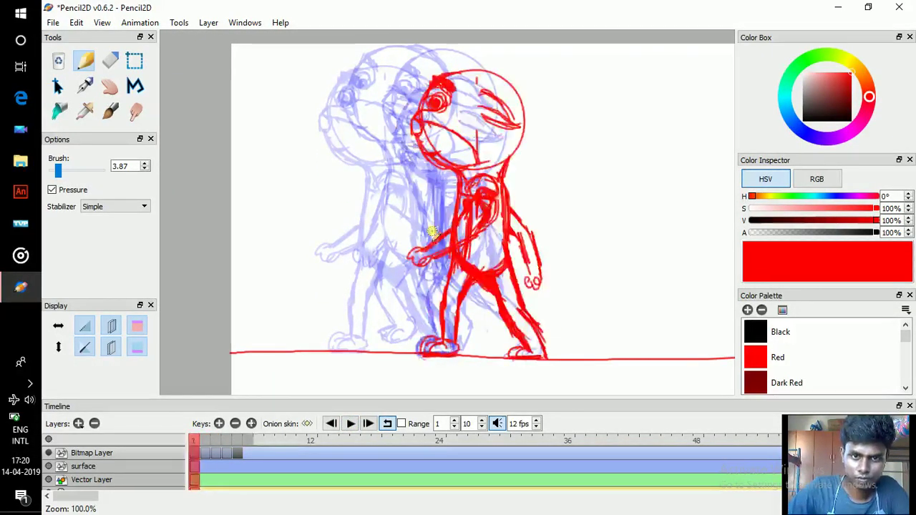
- Flip back and forth through frames 1 to 5 of the Bitmap Layer to examine the character's walking poses
{"action": "key", "text": "period"}
{"action": "key", "text": "period"}
{"action": "key", "text": "comma"}
{"action": "key", "text": "comma"}
{"action": "key", "text": "period"}
{"action": "key", "text": "period"}
{"action": "key", "text": "period"}
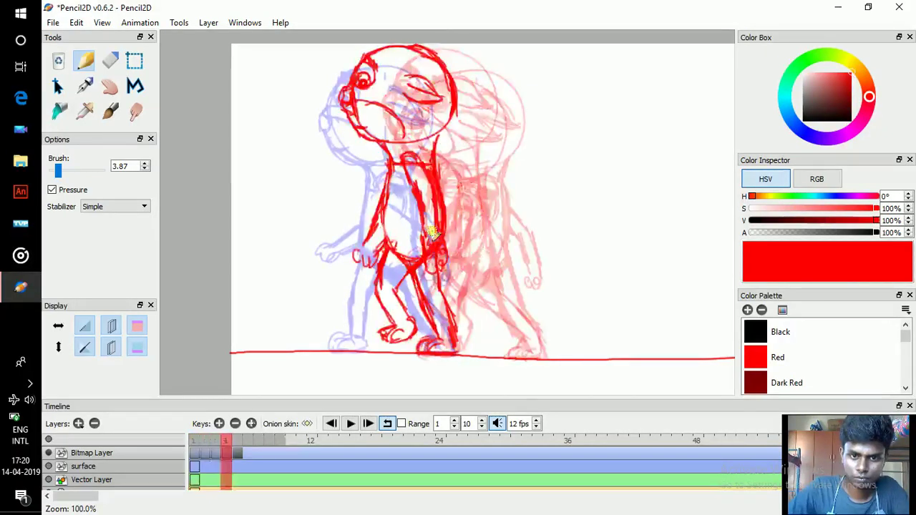
{"action": "key", "text": "comma"}
{"action": "key", "text": "comma"}
{"action": "key", "text": "comma"}
{"action": "key", "text": "period"}
{"action": "key", "text": "period"}
{"action": "key", "text": "comma"}
{"action": "key", "text": "period"}
{"action": "key", "text": "period"}
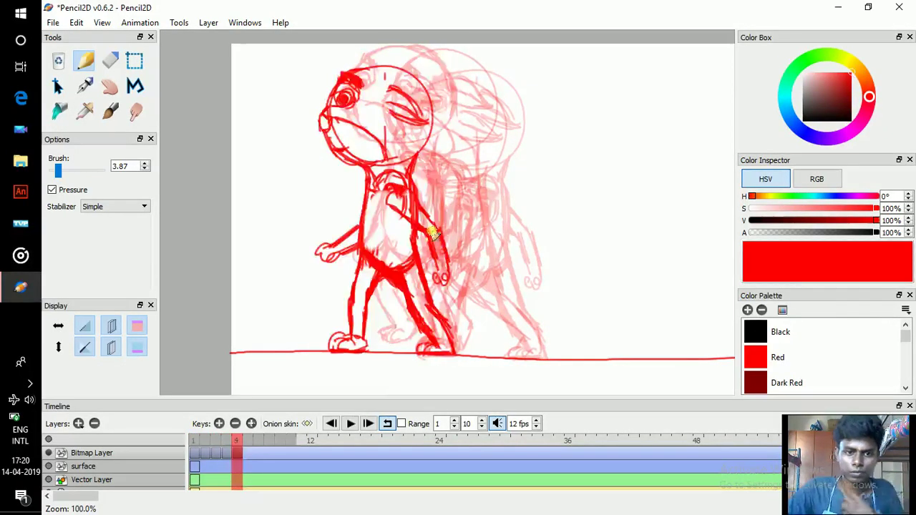
{"action": "key", "text": "comma"}
{"action": "key", "text": "comma"}
{"action": "key", "text": "period"}
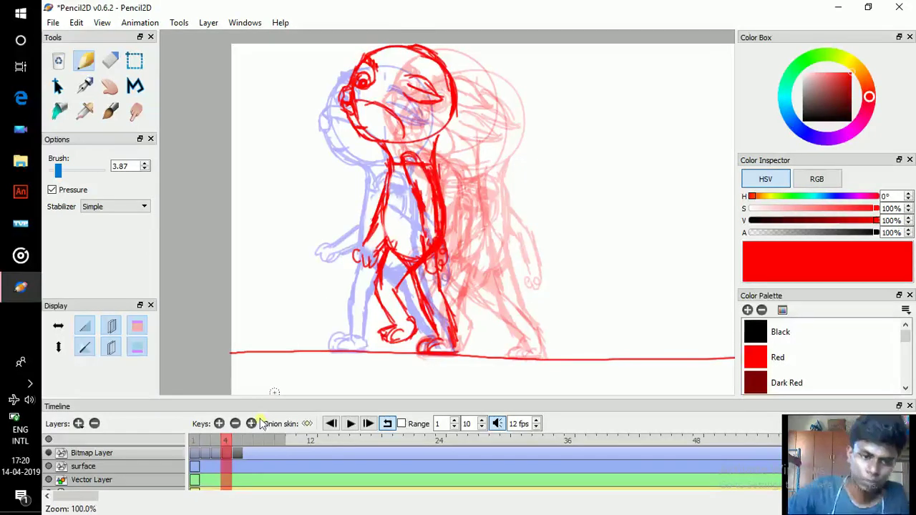
- Move the last Bitmap Layer keyframe to frame 6 and go to frame 5 for a new in-between drawing
{"action": "mouse_move", "coordinate": [238, 452]}
{"action": "left_mouse_down"}
{"action": "mouse_move", "coordinate": [262, 452]}
{"action": "mouse_move", "coordinate": [246, 452]}
{"action": "left_mouse_up"}
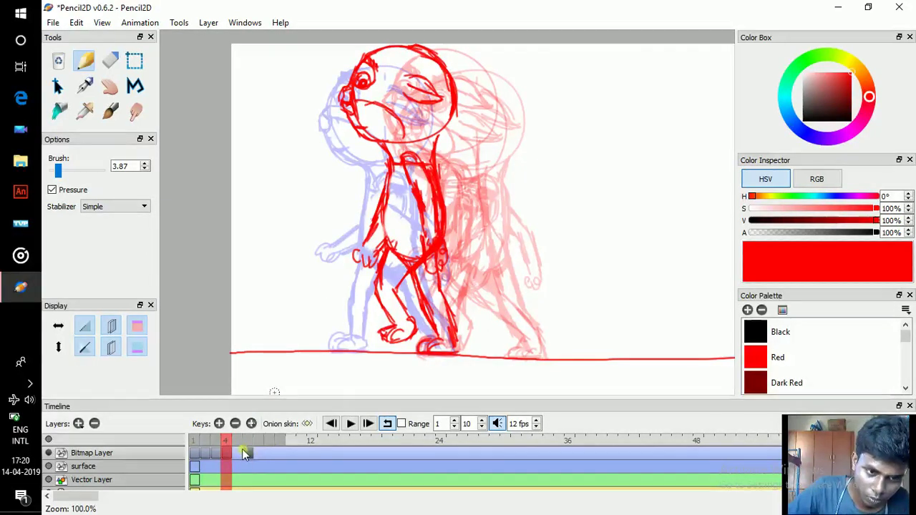
{"action": "left_click", "coordinate": [241, 441]}
{"action": "left_click", "coordinate": [234, 424]}
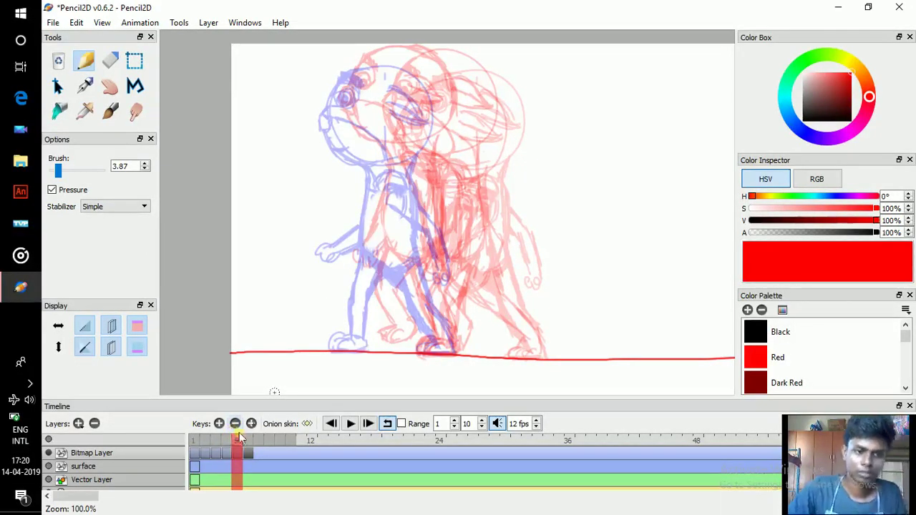
{"action": "left_click", "coordinate": [240, 438]}
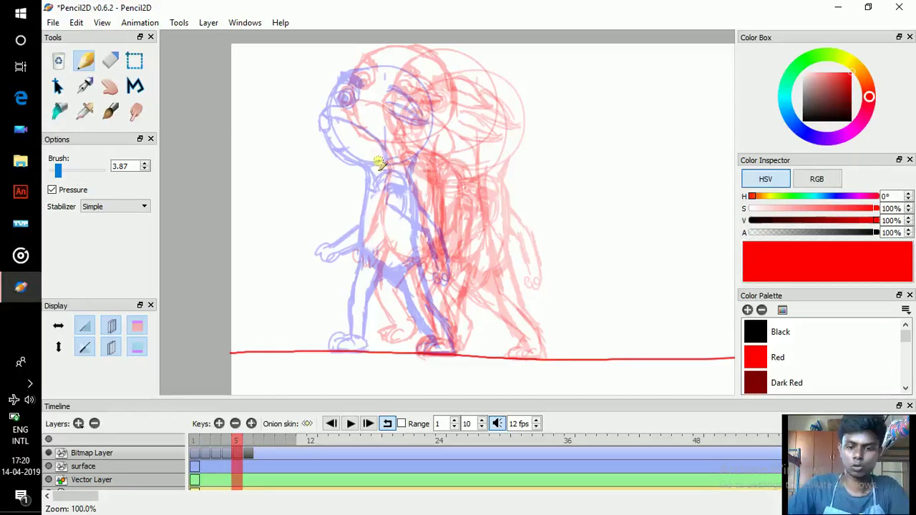
{"action": "scroll", "coordinate": [379, 162], "scroll_direction": "up", "scroll_amount": 1}
{"action": "key", "text": "space"}
{"action": "left_click_drag", "start_coordinate": [402, 130], "coordinate": [417, 239]}
{"action": "left_click_drag", "start_coordinate": [302, 163], "coordinate": [336, 123]}
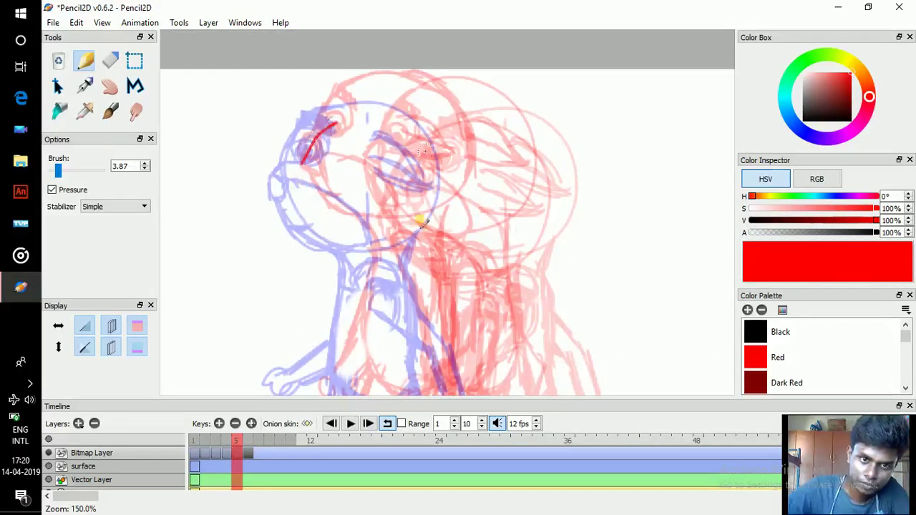
{"action": "mouse_move", "coordinate": [424, 150]}
{"action": "left_mouse_down"}
{"action": "mouse_move", "coordinate": [415, 120]}
{"action": "mouse_move", "coordinate": [360, 152]}
{"action": "left_mouse_up"}
{"action": "key", "text": "ctrl+z"}
{"action": "key", "text": "ctrl+z"}
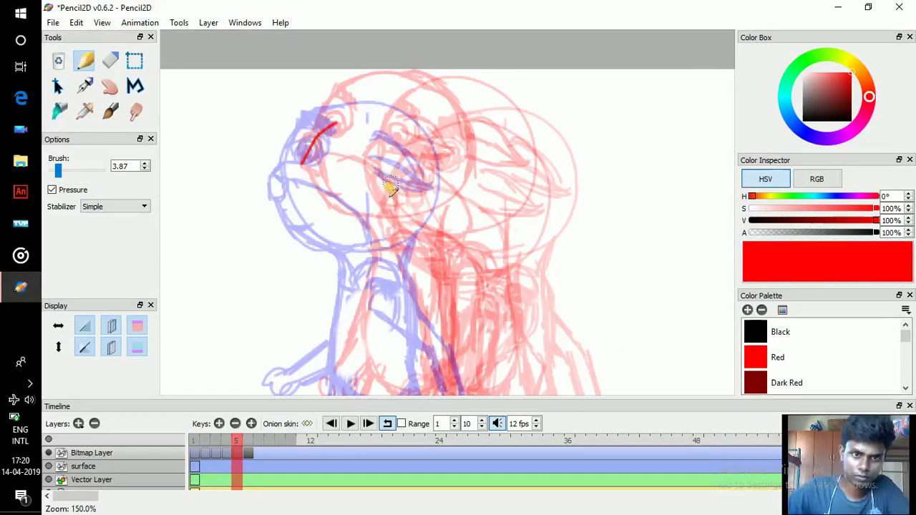
- Sketch the in-between head on frame 5 as a circle, with the snout and open mouth on its front side
{"action": "mouse_move", "coordinate": [338, 109]}
{"action": "left_mouse_down"}
{"action": "mouse_move", "coordinate": [306, 211]}
{"action": "mouse_move", "coordinate": [397, 215]}
{"action": "mouse_move", "coordinate": [445, 175]}
{"action": "left_mouse_up"}
{"action": "mouse_move", "coordinate": [406, 110]}
{"action": "left_mouse_down"}
{"action": "mouse_move", "coordinate": [443, 191]}
{"action": "mouse_move", "coordinate": [436, 213]}
{"action": "left_mouse_up"}
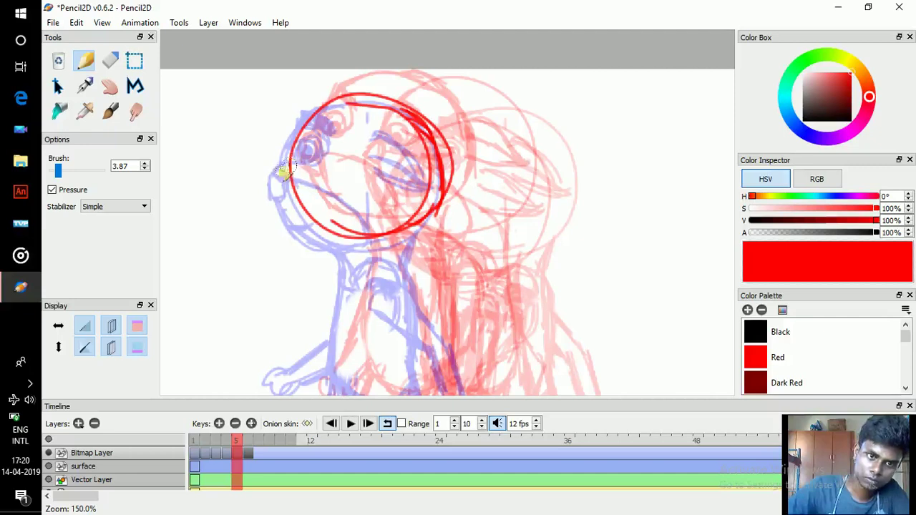
{"action": "mouse_move", "coordinate": [287, 155]}
{"action": "left_mouse_down"}
{"action": "mouse_move", "coordinate": [288, 193]}
{"action": "mouse_move", "coordinate": [290, 165]}
{"action": "mouse_move", "coordinate": [285, 188]}
{"action": "mouse_move", "coordinate": [283, 179]}
{"action": "mouse_move", "coordinate": [307, 224]}
{"action": "mouse_move", "coordinate": [383, 241]}
{"action": "mouse_move", "coordinate": [312, 219]}
{"action": "left_mouse_up"}
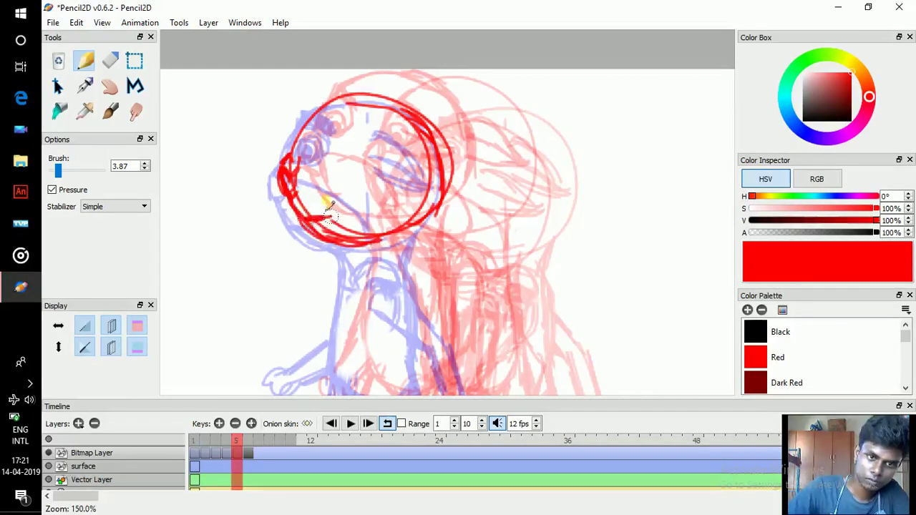
{"action": "mouse_move", "coordinate": [295, 174]}
{"action": "left_mouse_down"}
{"action": "mouse_move", "coordinate": [352, 192]}
{"action": "mouse_move", "coordinate": [370, 234]}
{"action": "left_mouse_up"}
{"action": "left_click_drag", "start_coordinate": [371, 234], "coordinate": [350, 192]}
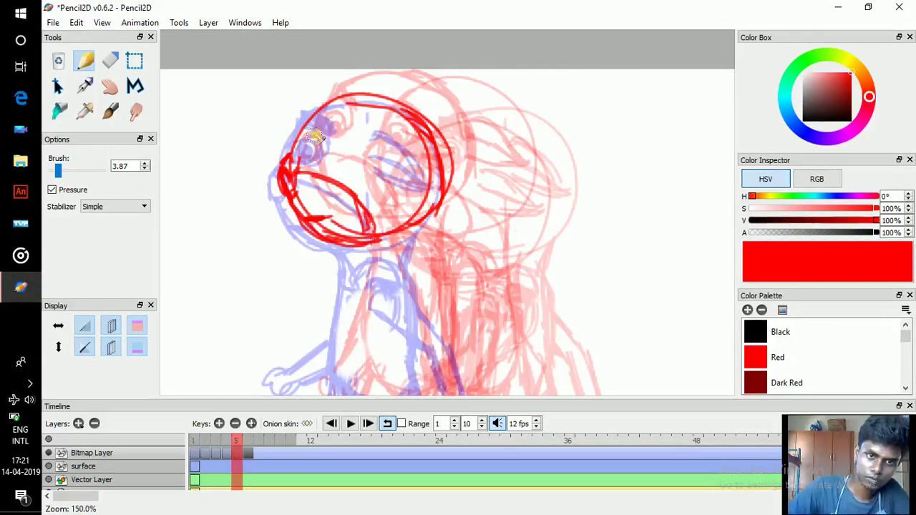
- Draw the round eye with its pupil and the folded ear inside the frame 5 head, midway between the onion-skin poses
{"action": "mouse_move", "coordinate": [315, 136]}
{"action": "left_mouse_down"}
{"action": "mouse_move", "coordinate": [331, 117]}
{"action": "mouse_move", "coordinate": [323, 107]}
{"action": "mouse_move", "coordinate": [325, 127]}
{"action": "mouse_move", "coordinate": [325, 114]}
{"action": "mouse_move", "coordinate": [345, 142]}
{"action": "mouse_move", "coordinate": [296, 149]}
{"action": "mouse_move", "coordinate": [298, 133]}
{"action": "mouse_move", "coordinate": [295, 149]}
{"action": "mouse_move", "coordinate": [354, 108]}
{"action": "left_mouse_up"}
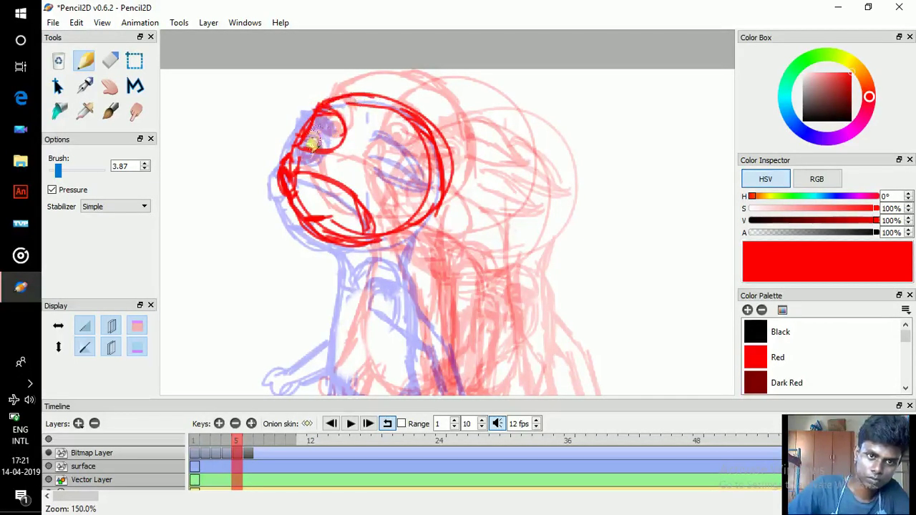
{"action": "mouse_move", "coordinate": [311, 144]}
{"action": "left_mouse_down"}
{"action": "mouse_move", "coordinate": [338, 151]}
{"action": "mouse_move", "coordinate": [309, 150]}
{"action": "left_mouse_up"}
{"action": "left_click_drag", "start_coordinate": [376, 134], "coordinate": [432, 186]}
{"action": "mouse_move", "coordinate": [370, 134]}
{"action": "left_mouse_down"}
{"action": "mouse_move", "coordinate": [381, 143]}
{"action": "mouse_move", "coordinate": [370, 142]}
{"action": "left_mouse_up"}
{"action": "key", "text": "ctrl+z"}
{"action": "key", "text": "ctrl+z"}
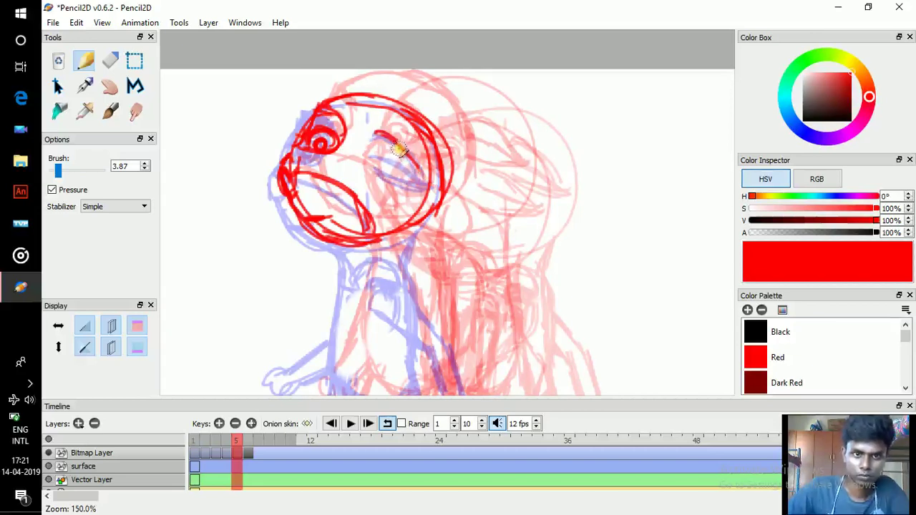
{"action": "left_click_drag", "start_coordinate": [432, 176], "coordinate": [380, 152]}
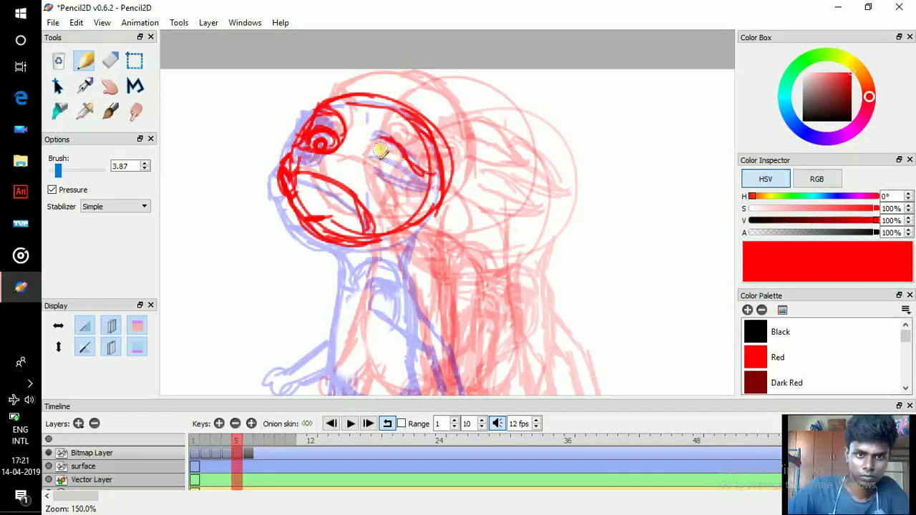
{"action": "left_click_drag", "start_coordinate": [417, 188], "coordinate": [436, 183]}
{"action": "mouse_move", "coordinate": [378, 169]}
{"action": "left_mouse_down"}
{"action": "mouse_move", "coordinate": [399, 180]}
{"action": "mouse_move", "coordinate": [437, 186]}
{"action": "left_mouse_up"}
- Sketch the neck, the long rounded torso and the collar line below the head on frame 5
{"action": "key", "text": "space"}
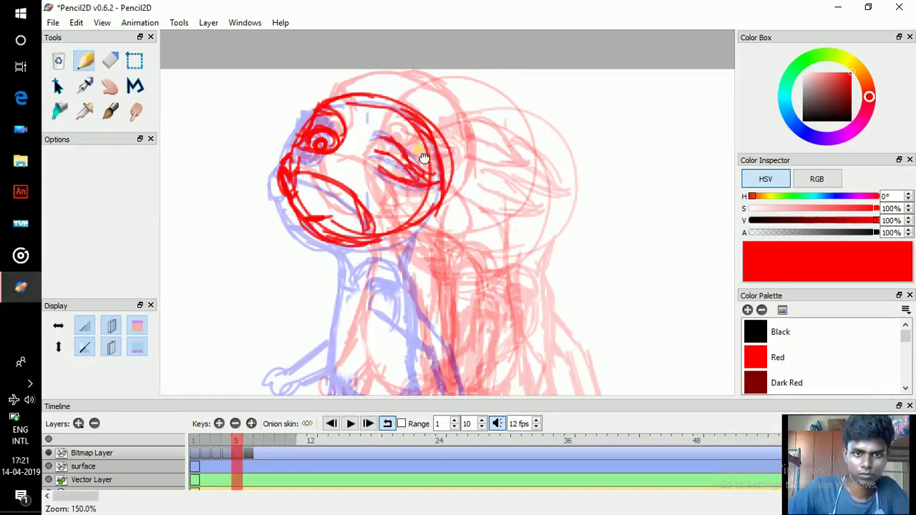
{"action": "left_click_drag", "start_coordinate": [393, 213], "coordinate": [397, 101]}
{"action": "left_click_drag", "start_coordinate": [347, 140], "coordinate": [372, 201]}
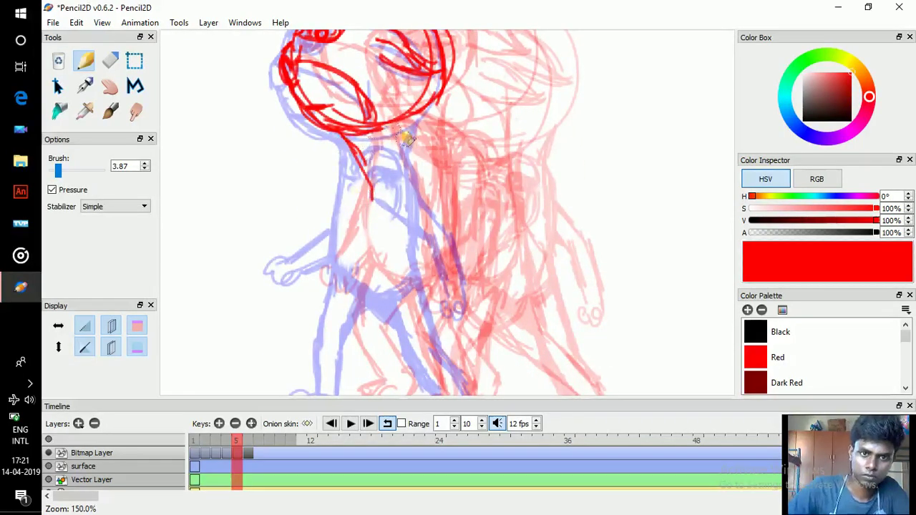
{"action": "left_click_drag", "start_coordinate": [414, 118], "coordinate": [423, 180]}
{"action": "left_click_drag", "start_coordinate": [340, 143], "coordinate": [359, 197]}
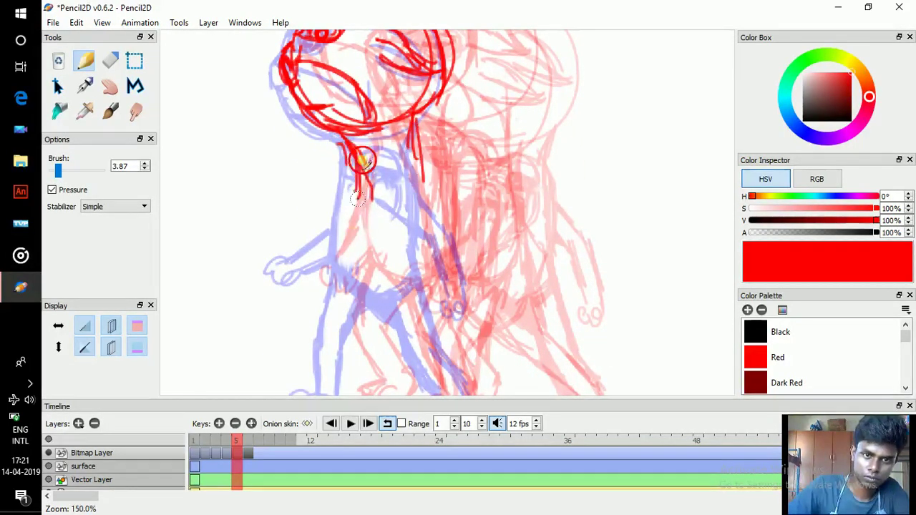
{"action": "left_click_drag", "start_coordinate": [358, 163], "coordinate": [354, 238]}
{"action": "mouse_move", "coordinate": [360, 204]}
{"action": "left_mouse_down"}
{"action": "mouse_move", "coordinate": [370, 274]}
{"action": "mouse_move", "coordinate": [387, 294]}
{"action": "left_mouse_up"}
{"action": "mouse_move", "coordinate": [356, 240]}
{"action": "left_mouse_down"}
{"action": "mouse_move", "coordinate": [394, 282]}
{"action": "mouse_move", "coordinate": [435, 280]}
{"action": "left_mouse_up"}
{"action": "left_click_drag", "start_coordinate": [401, 295], "coordinate": [432, 235]}
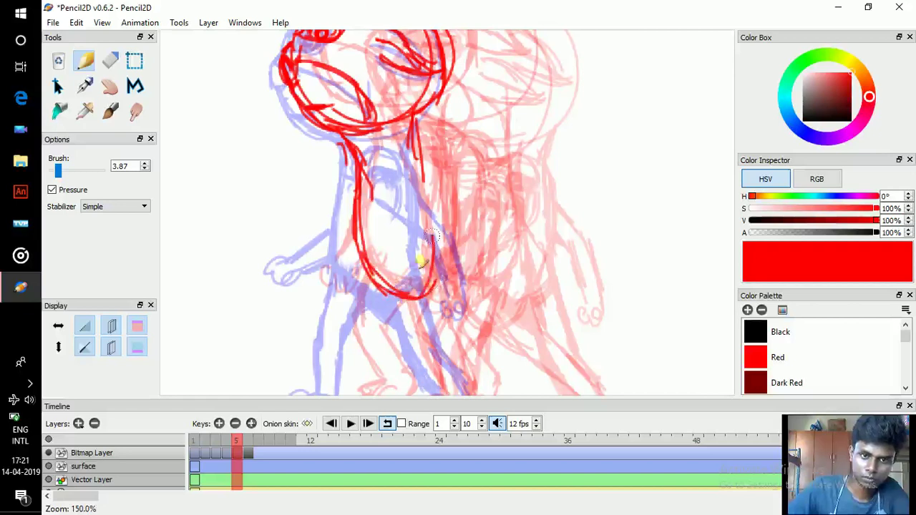
{"action": "mouse_move", "coordinate": [391, 294]}
{"action": "left_mouse_down"}
{"action": "mouse_move", "coordinate": [361, 216]}
{"action": "mouse_move", "coordinate": [372, 263]}
{"action": "left_mouse_up"}
{"action": "mouse_move", "coordinate": [363, 162]}
{"action": "left_mouse_down"}
{"action": "mouse_move", "coordinate": [413, 120]}
{"action": "mouse_move", "coordinate": [423, 208]}
{"action": "mouse_move", "coordinate": [363, 154]}
{"action": "mouse_move", "coordinate": [418, 160]}
{"action": "left_mouse_up"}
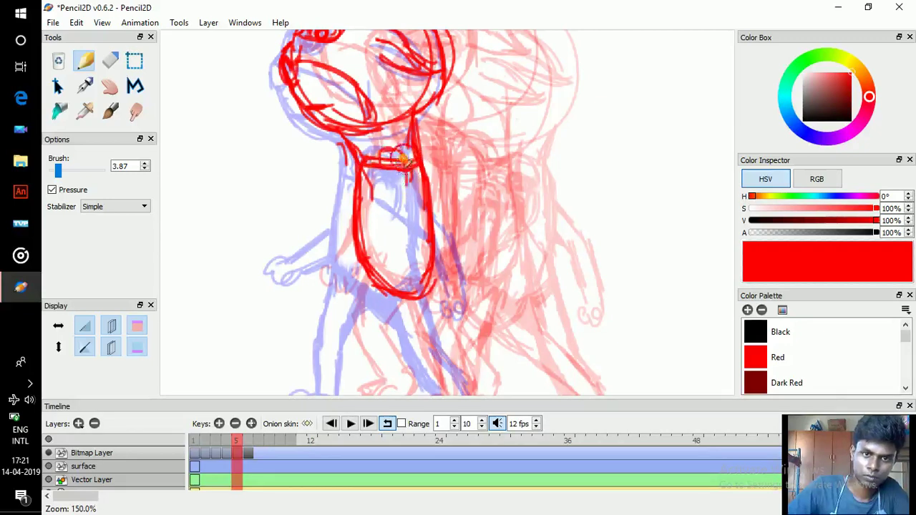
- Flip between frame 5 and its preceding frames to check how the new head and torso move
{"action": "key", "text": "space"}
{"action": "left_click_drag", "start_coordinate": [398, 252], "coordinate": [401, 276]}
{"action": "key", "text": "ctrl+Down"}
{"action": "key", "text": "comma"}
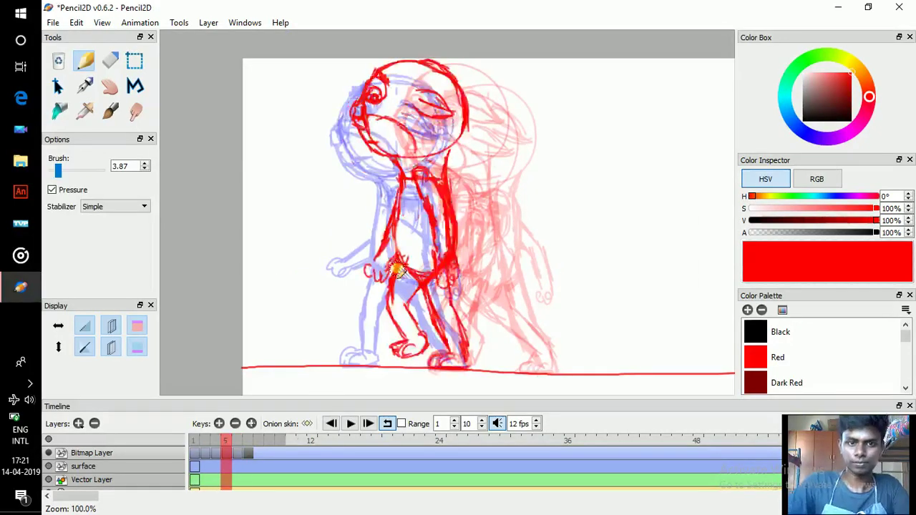
{"action": "key", "text": "comma"}
{"action": "key", "text": "period"}
{"action": "key", "text": "period"}
{"action": "key", "text": "comma"}
{"action": "key", "text": "comma"}
{"action": "key", "text": "period"}
{"action": "key", "text": "period"}
{"action": "key", "text": "period"}
{"action": "key", "text": "comma"}
{"action": "key", "text": "comma"}
{"action": "key", "text": "period"}
{"action": "key", "text": "period"}
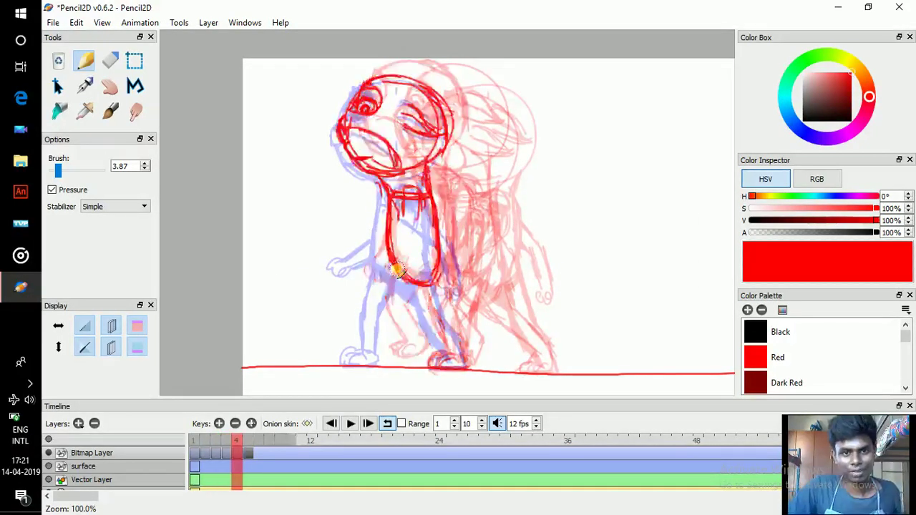
{"action": "key", "text": "comma"}
{"action": "key", "text": "comma"}
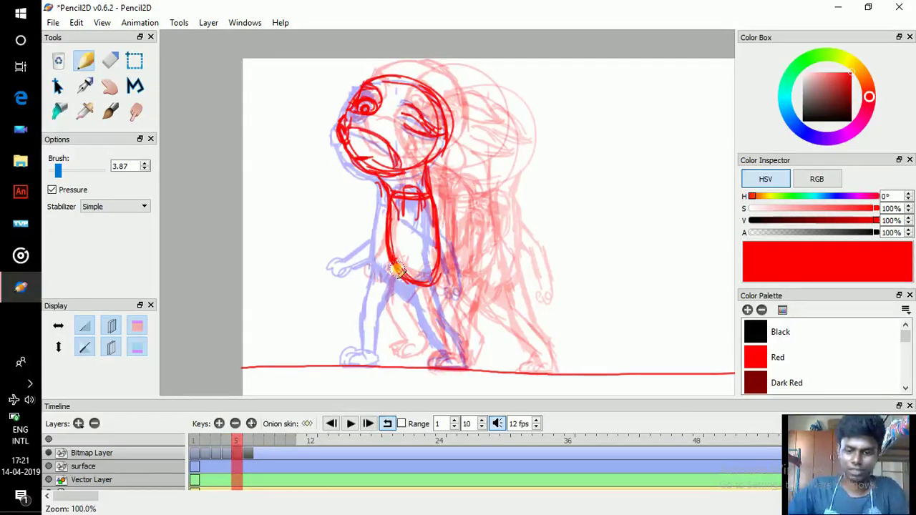
- Sketch the front leg from the torso's lower front edge down to the foot just above the ground line
{"action": "scroll", "coordinate": [397, 270], "scroll_direction": "up", "scroll_amount": 1}
{"action": "left_click_drag", "start_coordinate": [397, 269], "coordinate": [409, 120]}
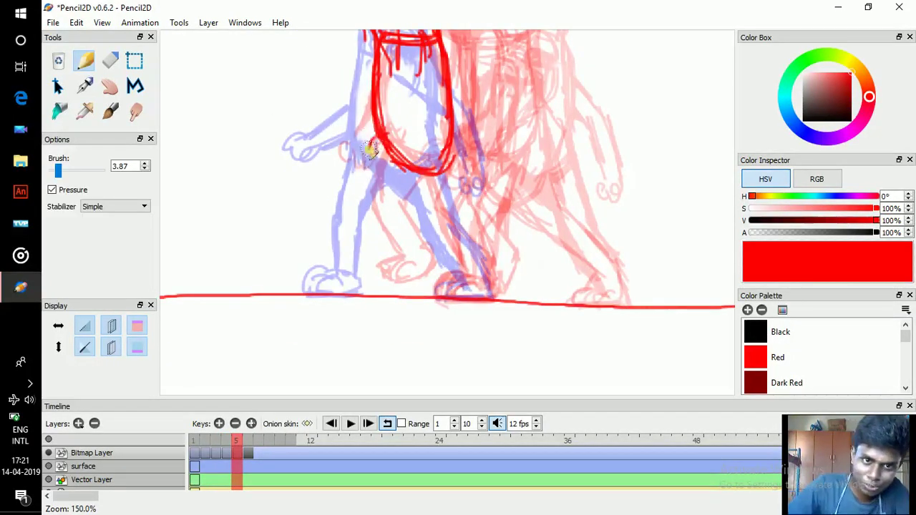
{"action": "mouse_move", "coordinate": [361, 154]}
{"action": "left_mouse_down"}
{"action": "mouse_move", "coordinate": [353, 230]}
{"action": "mouse_move", "coordinate": [383, 248]}
{"action": "left_mouse_up"}
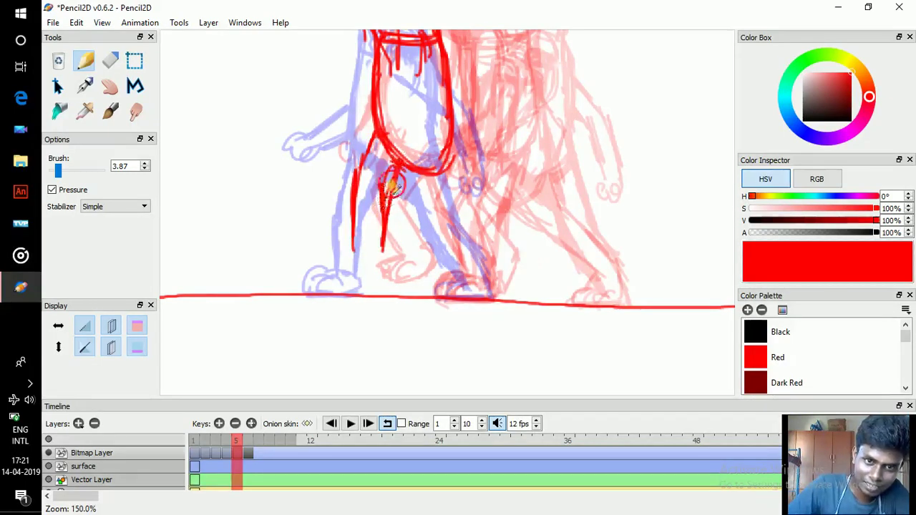
{"action": "left_click_drag", "start_coordinate": [382, 214], "coordinate": [380, 254]}
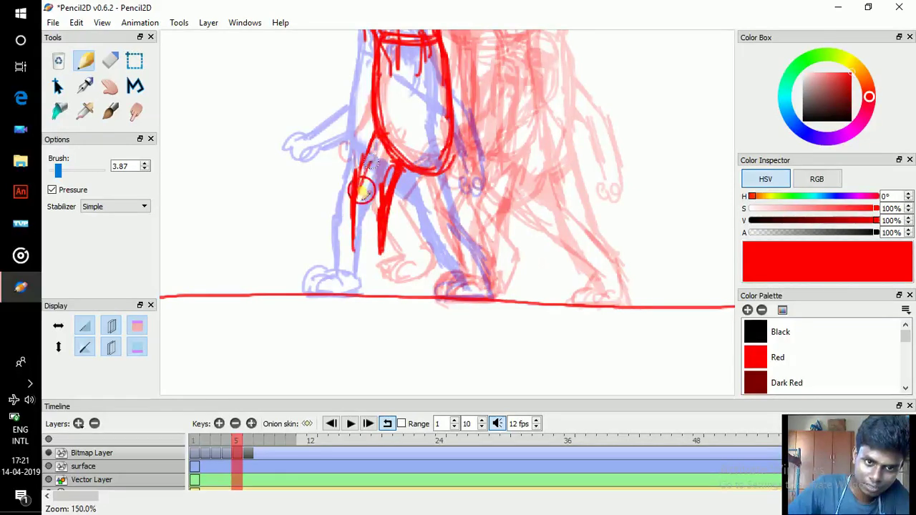
{"action": "mouse_move", "coordinate": [377, 140]}
{"action": "left_mouse_down"}
{"action": "mouse_move", "coordinate": [356, 194]}
{"action": "mouse_move", "coordinate": [355, 250]}
{"action": "left_mouse_up"}
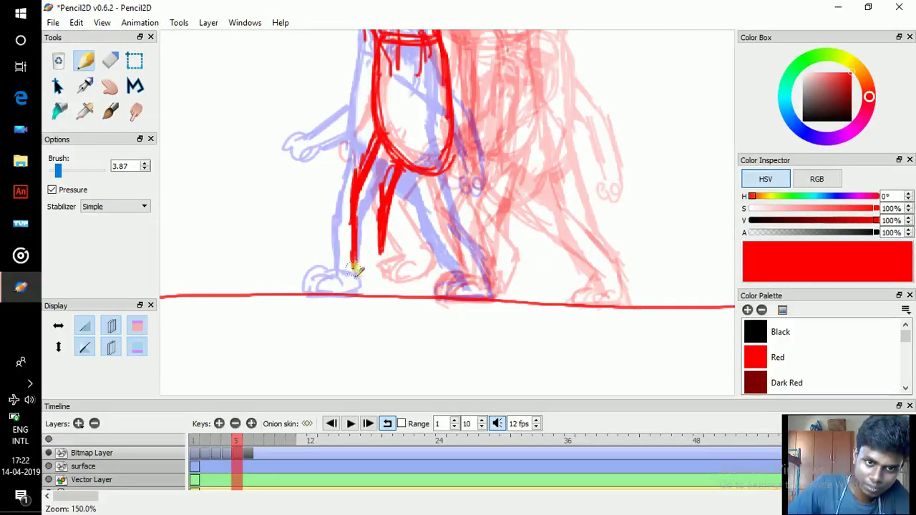
{"action": "mouse_move", "coordinate": [350, 283]}
{"action": "left_mouse_down"}
{"action": "mouse_move", "coordinate": [382, 272]}
{"action": "mouse_move", "coordinate": [348, 280]}
{"action": "mouse_move", "coordinate": [348, 268]}
{"action": "mouse_move", "coordinate": [329, 281]}
{"action": "mouse_move", "coordinate": [338, 277]}
{"action": "left_mouse_up"}
- Check the rear leg's pose in frame 4 and sketch the rear leg and planted foot on frame 5
{"action": "key", "text": "space"}
{"action": "left_click_drag", "start_coordinate": [410, 222], "coordinate": [363, 246]}
{"action": "key", "text": "comma"}
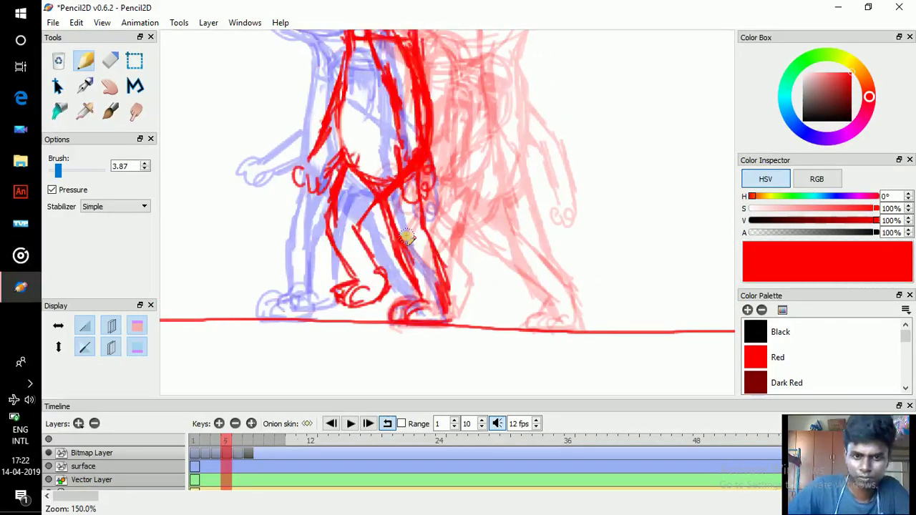
{"action": "key", "text": "period"}
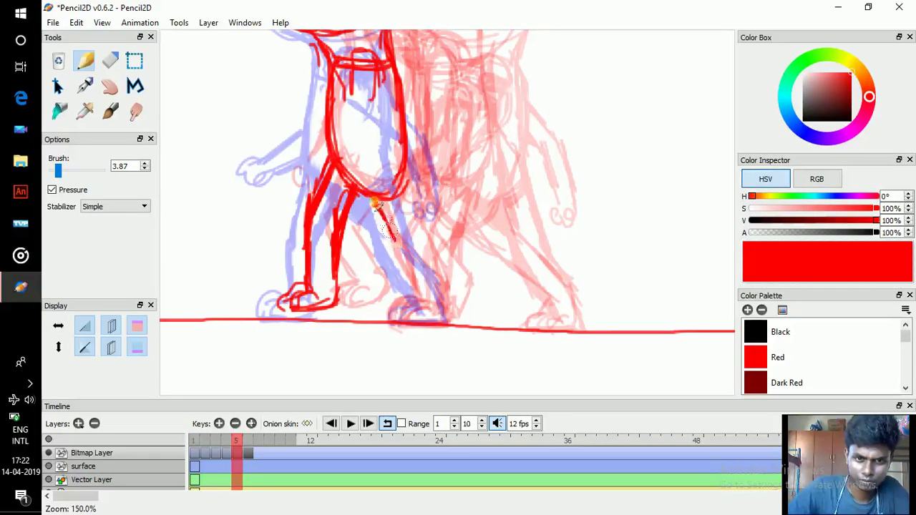
{"action": "left_click_drag", "start_coordinate": [376, 203], "coordinate": [412, 270]}
{"action": "mouse_move", "coordinate": [405, 170]}
{"action": "left_mouse_down"}
{"action": "mouse_move", "coordinate": [447, 325]}
{"action": "mouse_move", "coordinate": [399, 271]}
{"action": "mouse_move", "coordinate": [415, 240]}
{"action": "mouse_move", "coordinate": [431, 253]}
{"action": "mouse_move", "coordinate": [434, 313]}
{"action": "mouse_move", "coordinate": [392, 323]}
{"action": "mouse_move", "coordinate": [406, 330]}
{"action": "mouse_move", "coordinate": [423, 312]}
{"action": "mouse_move", "coordinate": [405, 323]}
{"action": "mouse_move", "coordinate": [413, 314]}
{"action": "mouse_move", "coordinate": [401, 306]}
{"action": "mouse_move", "coordinate": [430, 301]}
{"action": "mouse_move", "coordinate": [447, 312]}
{"action": "mouse_move", "coordinate": [445, 321]}
{"action": "mouse_move", "coordinate": [420, 297]}
{"action": "left_mouse_up"}
- Flip between frames 4 and 5 at full-figure view to compare the leg poses
{"action": "scroll", "coordinate": [407, 261], "scroll_direction": "down", "scroll_amount": 2}
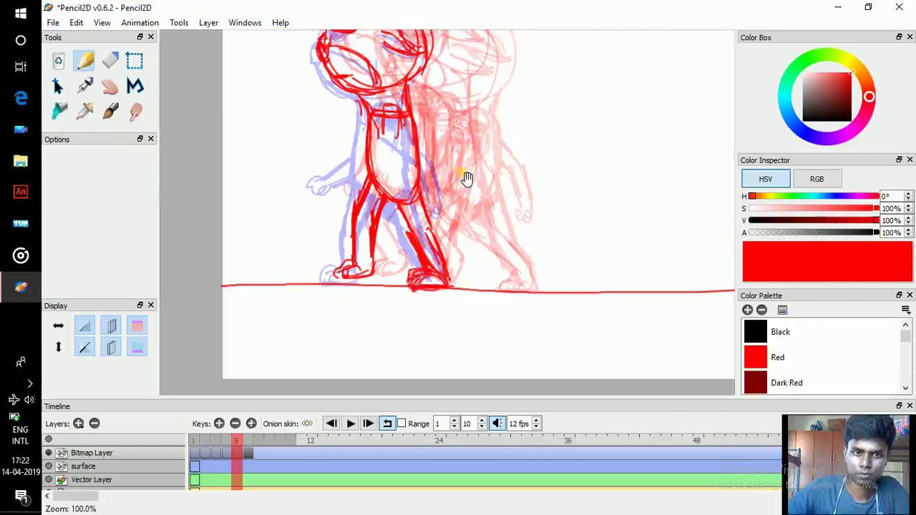
{"action": "scroll", "coordinate": [463, 193], "scroll_direction": "up", "scroll_amount": 4}
{"action": "scroll", "coordinate": [458, 214], "scroll_direction": "down", "scroll_amount": 2}
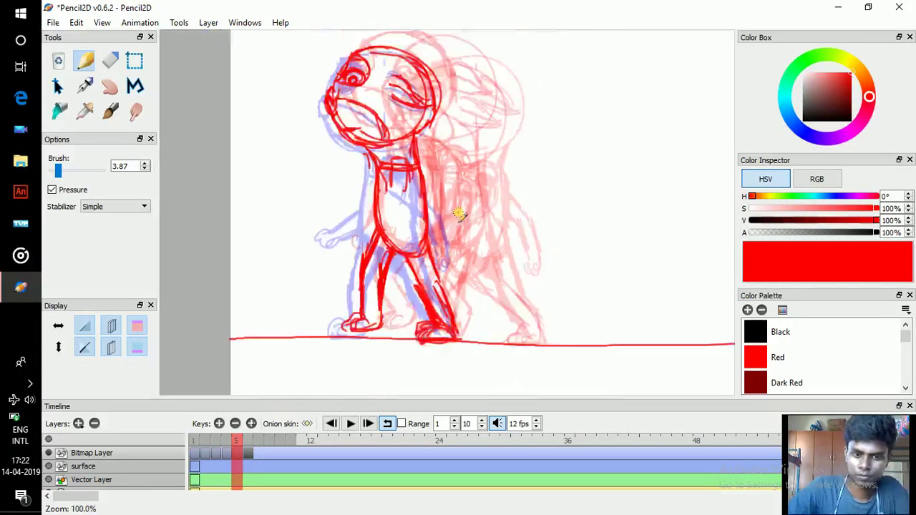
{"action": "key", "text": "Left"}
{"action": "key", "text": "Right"}
{"action": "key", "text": "Left"}
{"action": "key", "text": "Right"}
{"action": "key", "text": "Left"}
{"action": "key", "text": "Right"}
{"action": "key", "text": "Left"}
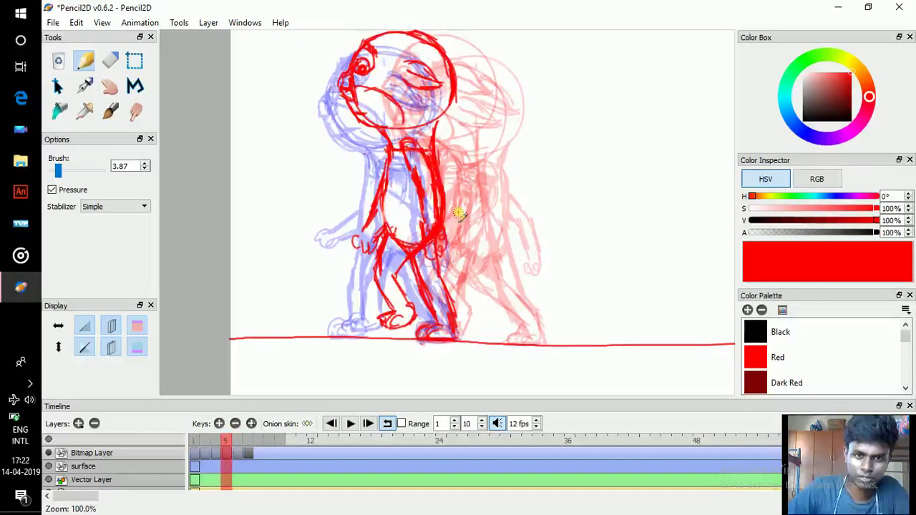
- Sketch the forward-swinging arm and its hand in front of the torso on frame 5
{"action": "key", "text": "period"}
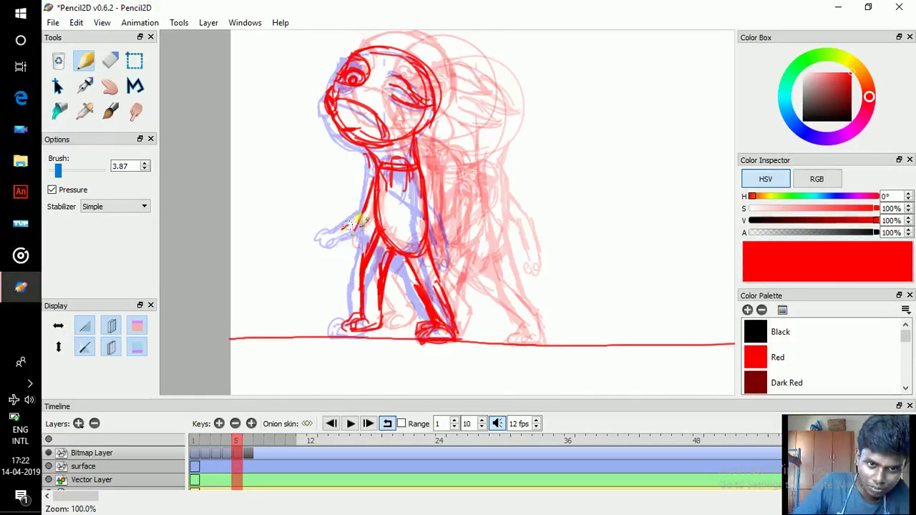
{"action": "mouse_move", "coordinate": [363, 215]}
{"action": "left_mouse_down"}
{"action": "mouse_move", "coordinate": [340, 239]}
{"action": "mouse_move", "coordinate": [346, 255]}
{"action": "mouse_move", "coordinate": [368, 230]}
{"action": "left_mouse_up"}
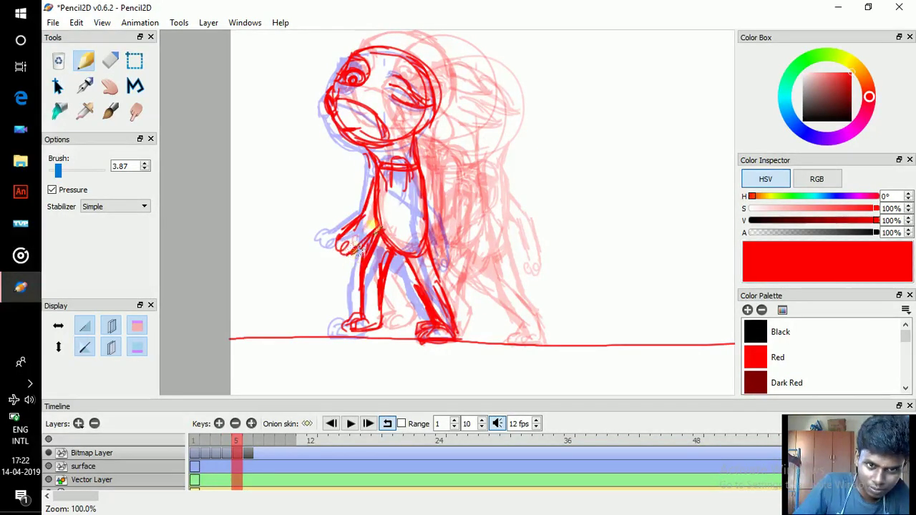
- Flip through frames 2 to 5 to check the motion of the newly drawn arm
{"action": "key", "text": "comma"}
{"action": "key", "text": "period"}
{"action": "key", "text": "comma"}
{"action": "key", "text": "period"}
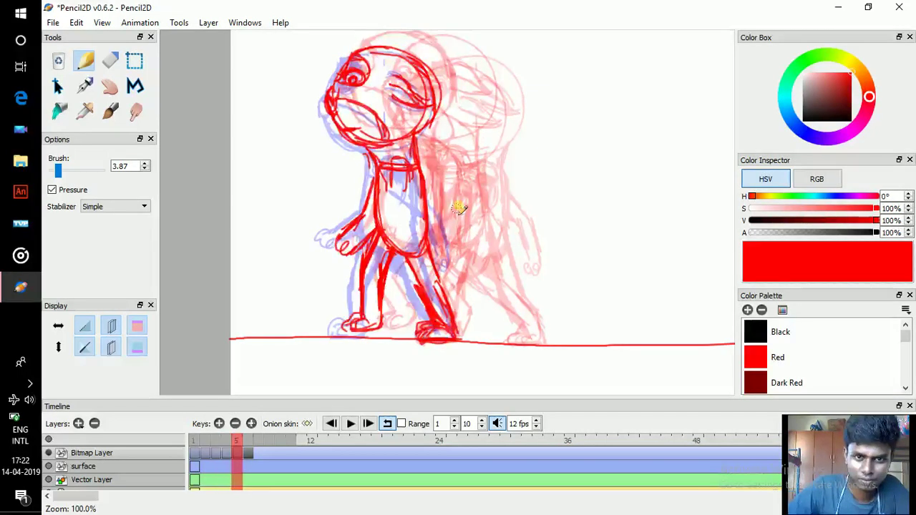
{"action": "key", "text": "comma"}
{"action": "key", "text": "comma"}
{"action": "key", "text": "comma"}
{"action": "key", "text": "period"}
{"action": "key", "text": "period"}
{"action": "key", "text": "period"}
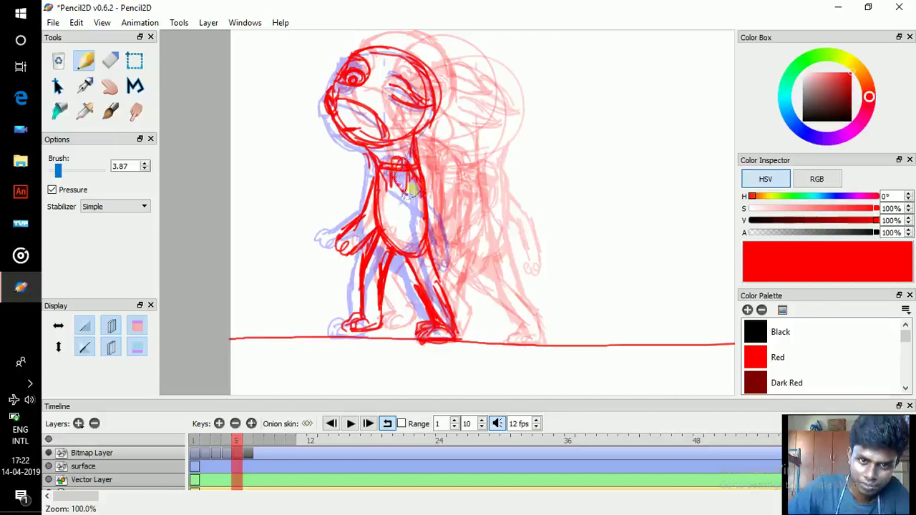
- Sketch the rear arm hanging along the back of the torso on frame 5
{"action": "mouse_move", "coordinate": [411, 190]}
{"action": "left_mouse_down"}
{"action": "mouse_move", "coordinate": [433, 211]}
{"action": "mouse_move", "coordinate": [423, 218]}
{"action": "mouse_move", "coordinate": [430, 232]}
{"action": "mouse_move", "coordinate": [434, 202]}
{"action": "mouse_move", "coordinate": [437, 251]}
{"action": "mouse_move", "coordinate": [442, 229]}
{"action": "left_mouse_up"}
{"action": "key", "text": "comma"}
{"action": "key", "text": "comma"}
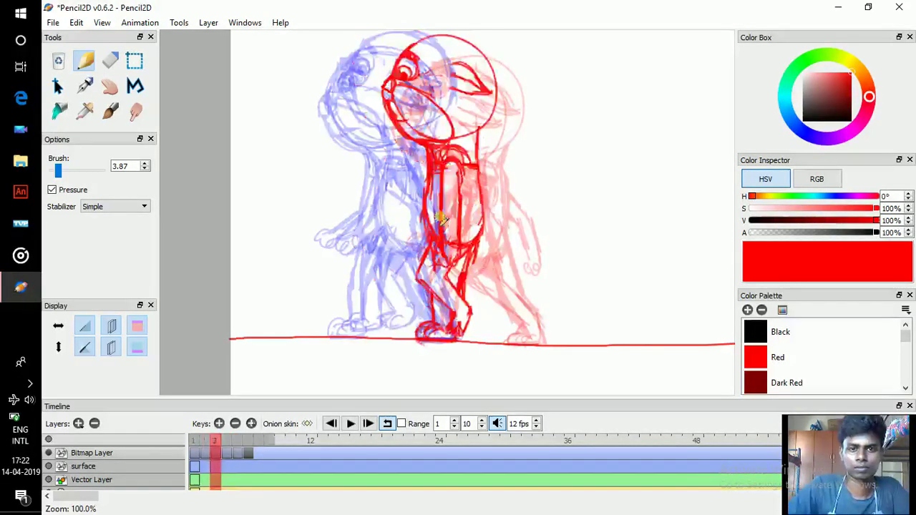
- Flip back and forth through the walk frames and play the looped animation to check the arm motion
{"action": "key", "text": "period"}
{"action": "key", "text": "comma"}
{"action": "key", "text": "period"}
{"action": "key", "text": "period"}
{"action": "key", "text": "comma"}
{"action": "key", "text": "period"}
{"action": "key", "text": "period"}
{"action": "key", "text": "period"}
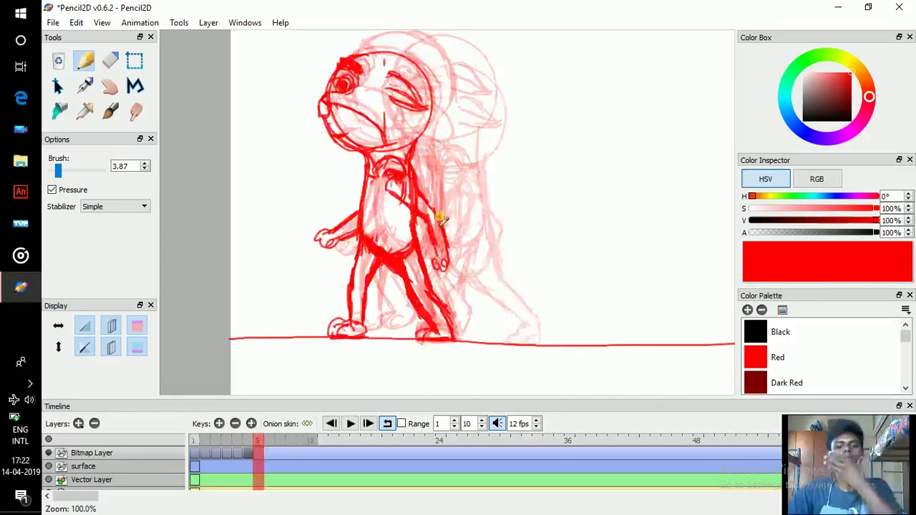
{"action": "key", "text": "comma"}
{"action": "key", "text": "comma"}
{"action": "key", "text": "comma"}
{"action": "key", "text": "comma"}
{"action": "key", "text": "comma"}
{"action": "key", "text": "comma"}
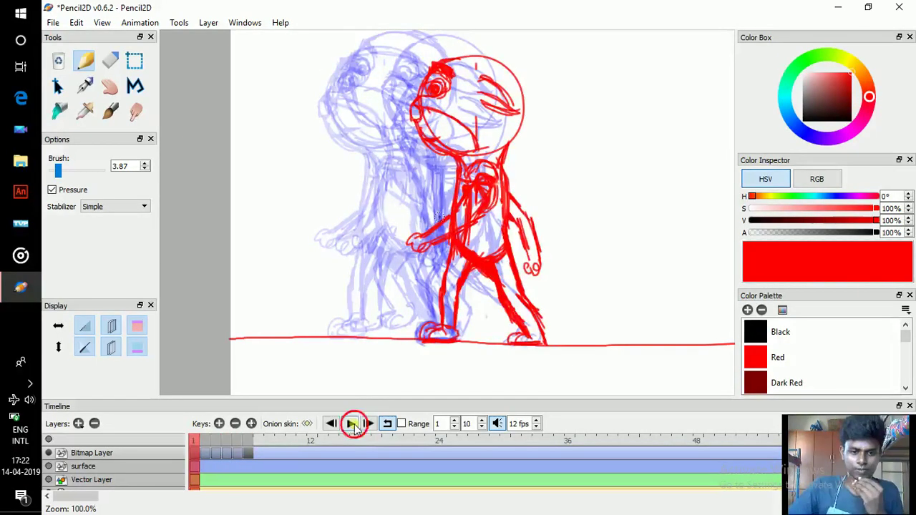
{"action": "left_click", "coordinate": [350, 424]}
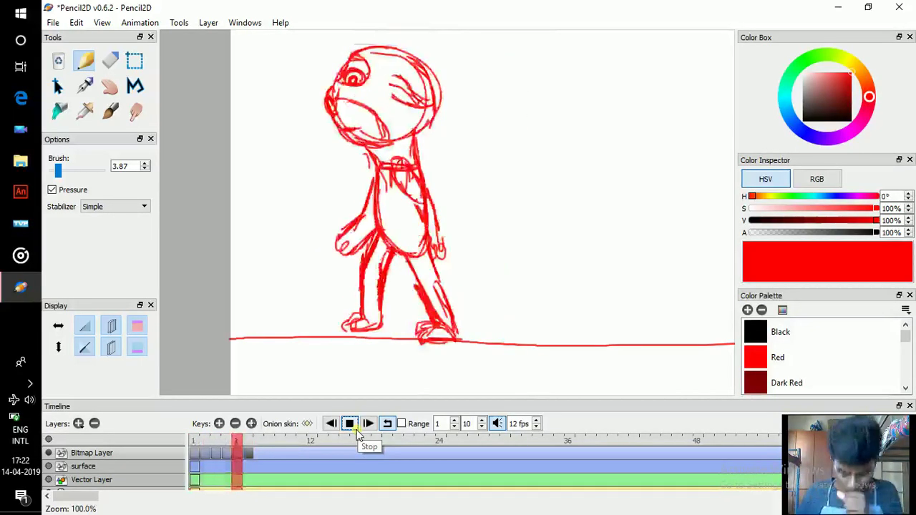
{"action": "left_click", "coordinate": [351, 429]}
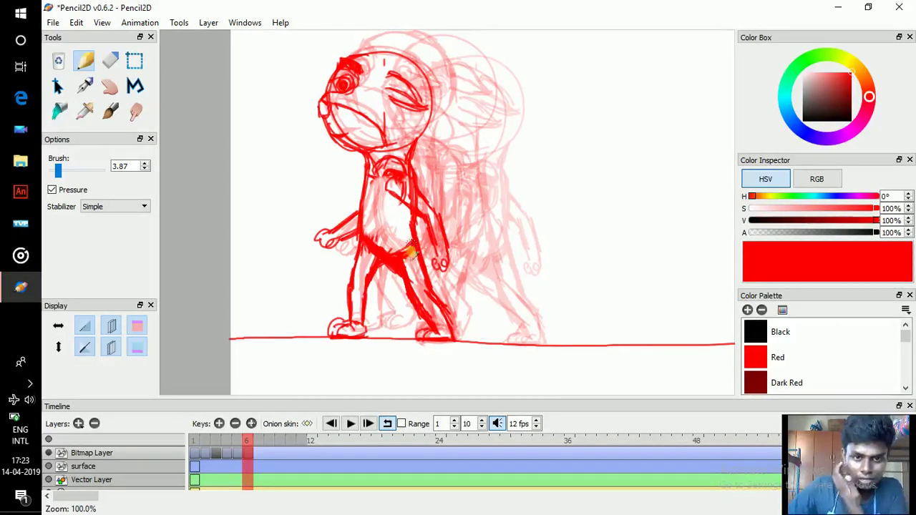
- Step back from frame 6 to frame 1 and forward again to compare the torso and hip shapes
{"action": "key", "text": "comma"}
{"action": "key", "text": "comma"}
{"action": "key", "text": "comma"}
{"action": "key", "text": "comma"}
{"action": "key", "text": "comma"}
{"action": "key", "text": "period"}
{"action": "key", "text": "period"}
{"action": "key", "text": "period"}
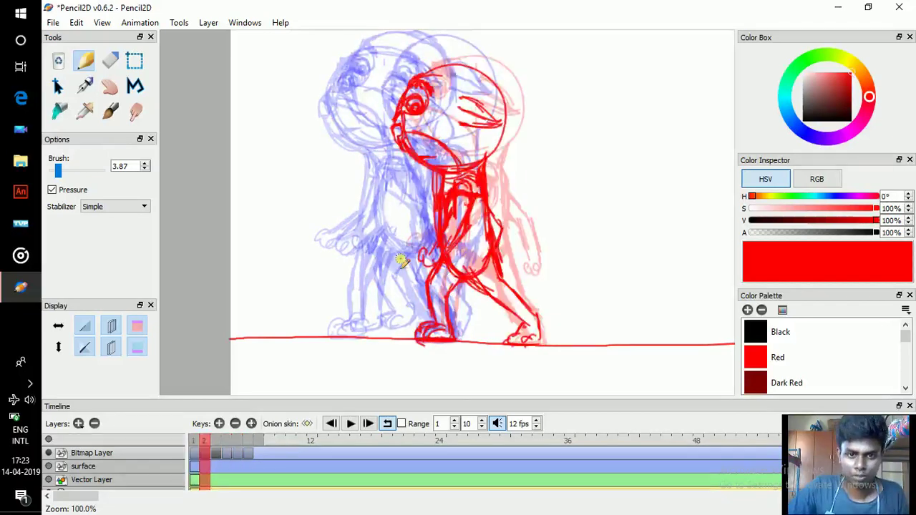
{"action": "key", "text": "comma"}
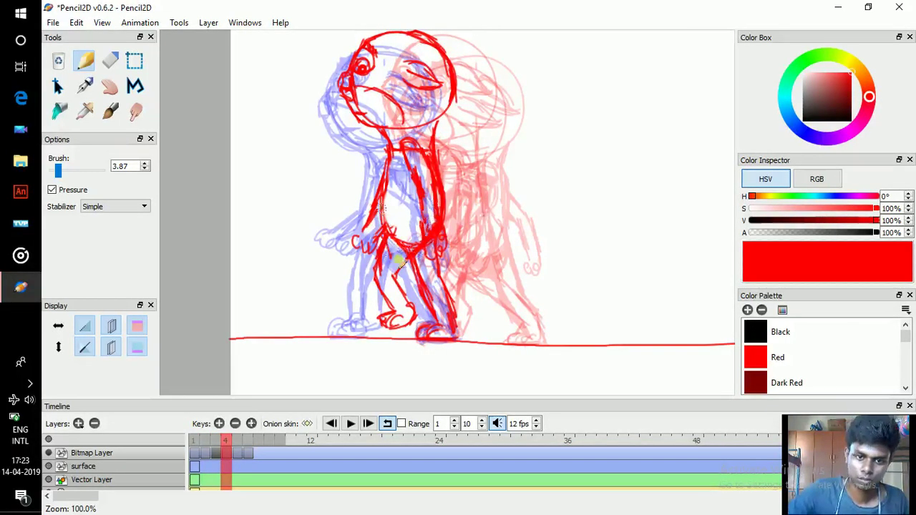
- Sketch the lower torso curve across the hips on frame 5 and compare it with the neighbouring frames
{"action": "key", "text": "Return"}
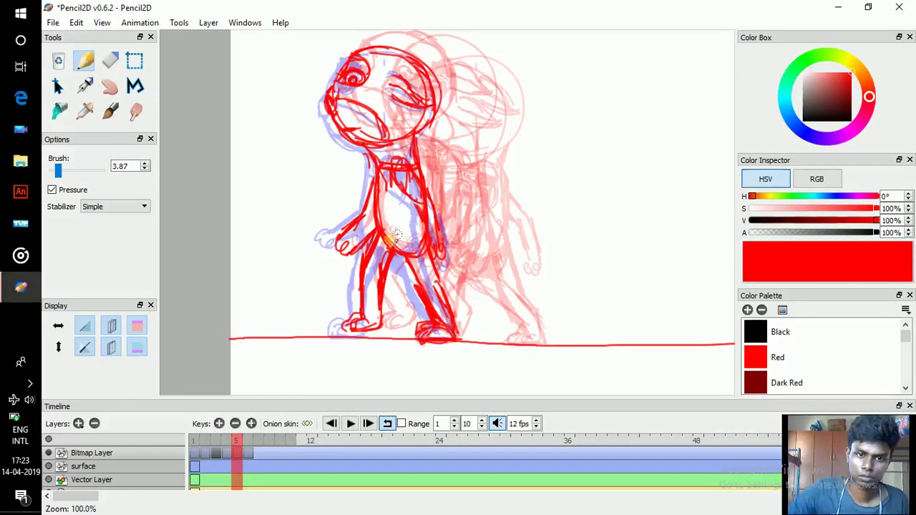
{"action": "left_click_drag", "start_coordinate": [373, 227], "coordinate": [395, 265]}
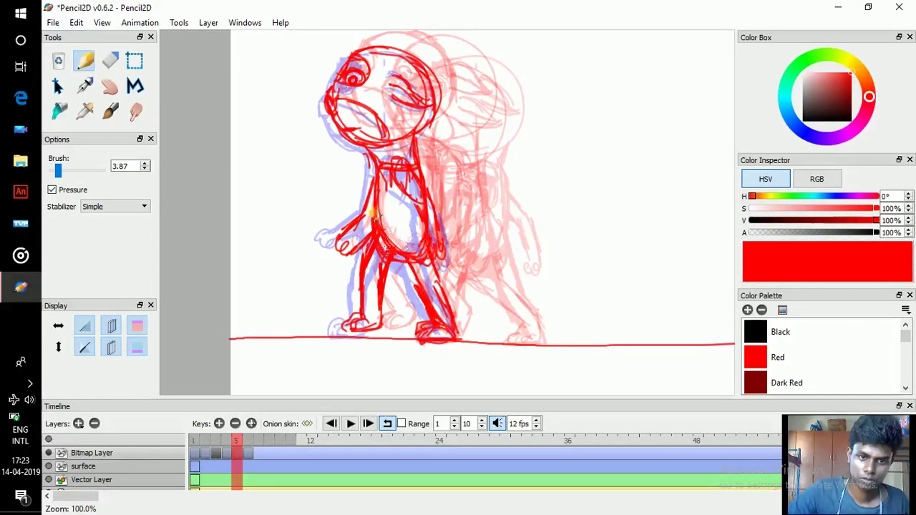
{"action": "key", "text": "comma"}
{"action": "key", "text": "period"}
{"action": "key", "text": "period"}
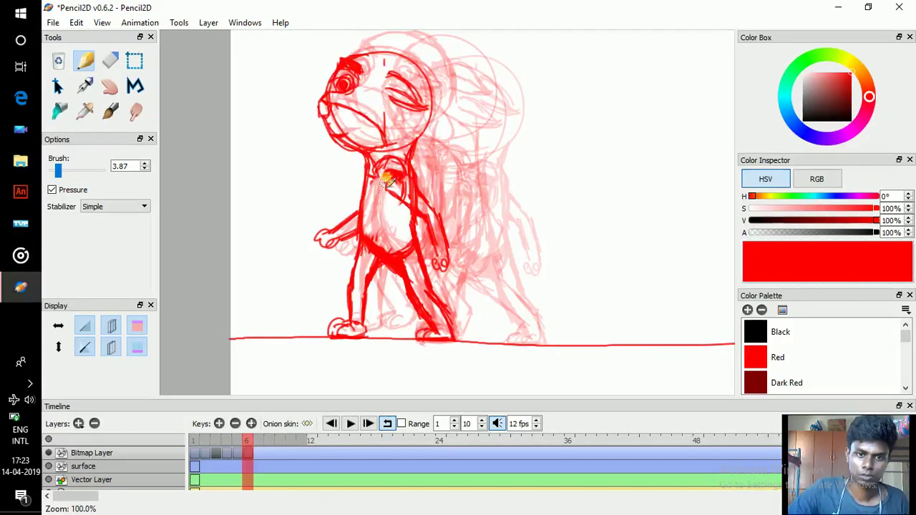
- Flip through frames 1 to 6 to check that the hip lines flow across the whole walk
{"action": "key", "text": "comma"}
{"action": "key", "text": "comma"}
{"action": "key", "text": "period"}
{"action": "key", "text": "period"}
{"action": "key", "text": "comma"}
{"action": "key", "text": "comma"}
{"action": "key", "text": "comma"}
{"action": "key", "text": "comma"}
{"action": "key", "text": "period"}
{"action": "key", "text": "comma"}
{"action": "key", "text": "comma"}
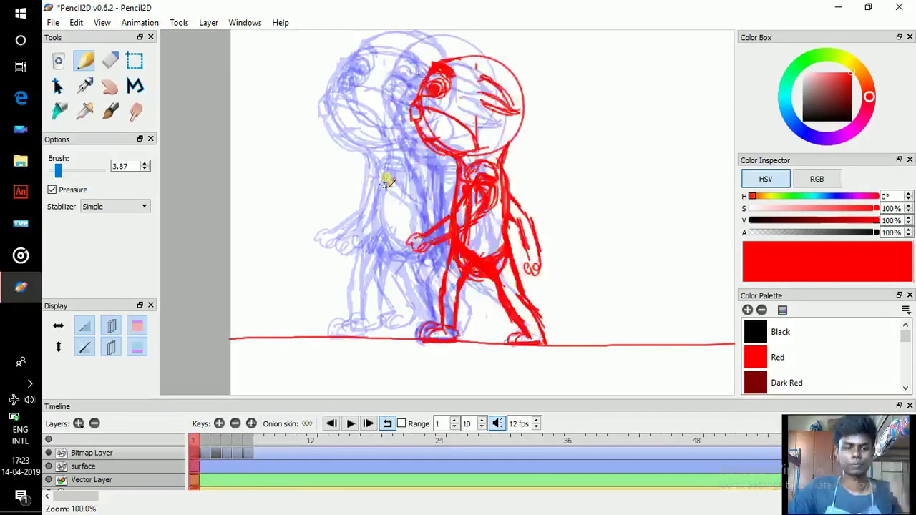
{"action": "key", "text": "period"}
{"action": "key", "text": "period"}
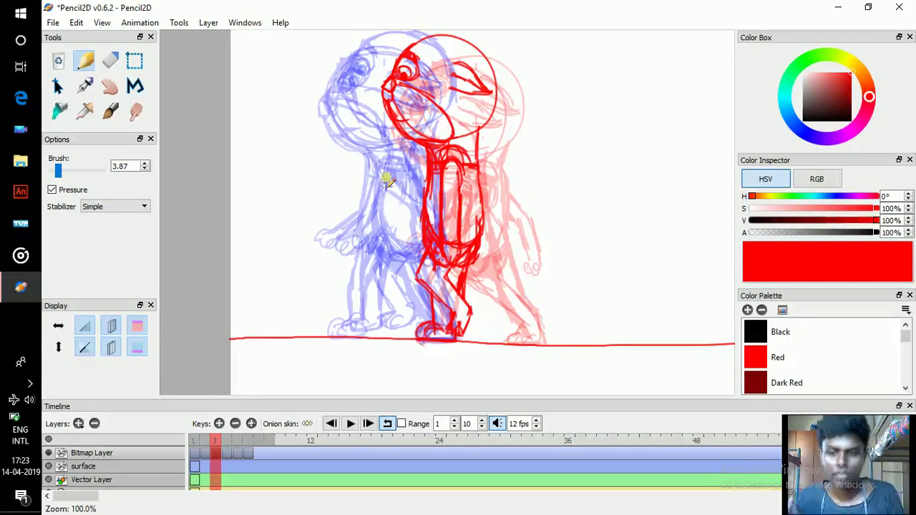
- Add a new bitmap layer named "cleanup layer" above the rough sketch layer
{"action": "left_click", "coordinate": [78, 423]}
{"action": "left_click", "coordinate": [119, 444]}
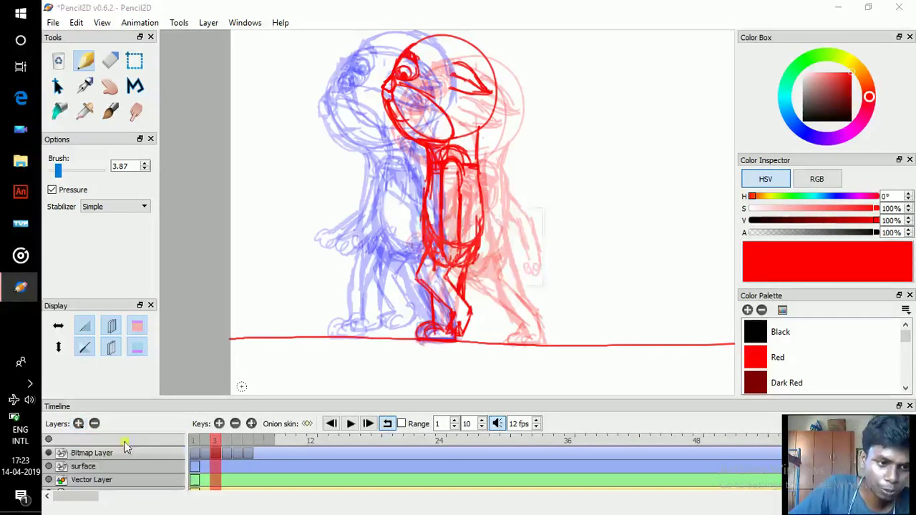
{"action": "key", "text": "BackSpace"}
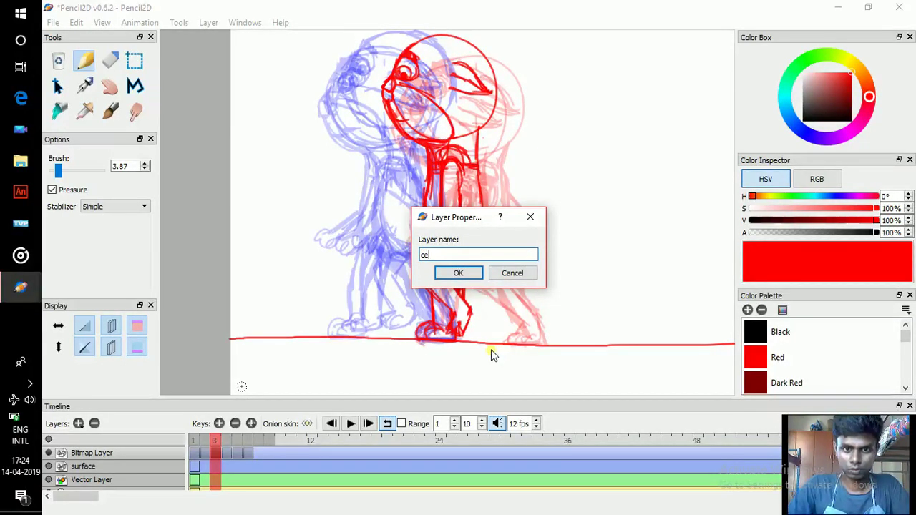
{"action": "type", "text": "clean"}
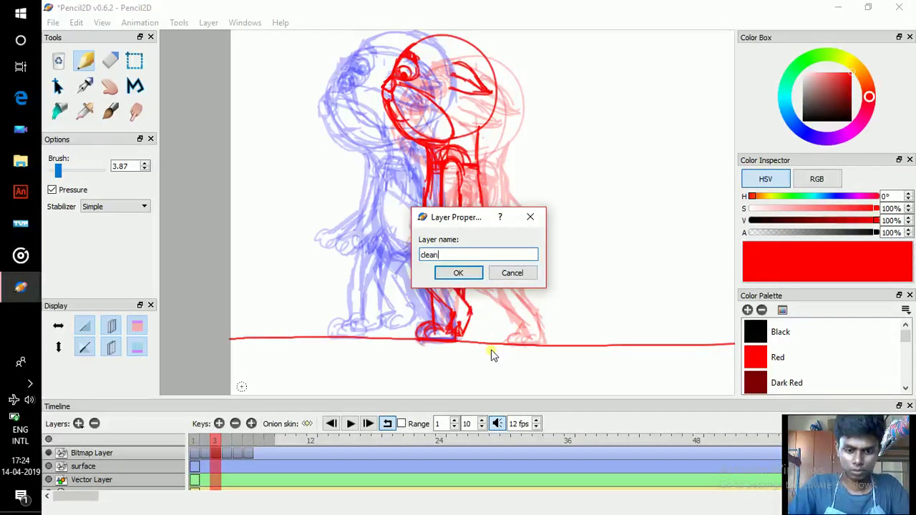
{"action": "type", "text": "up layer"}
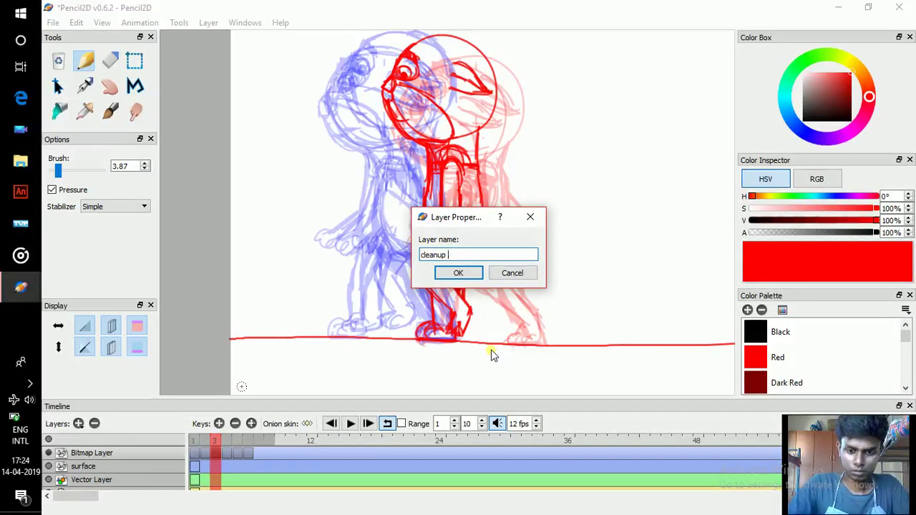
{"action": "left_click", "coordinate": [457, 273]}
{"action": "left_click", "coordinate": [145, 456]}
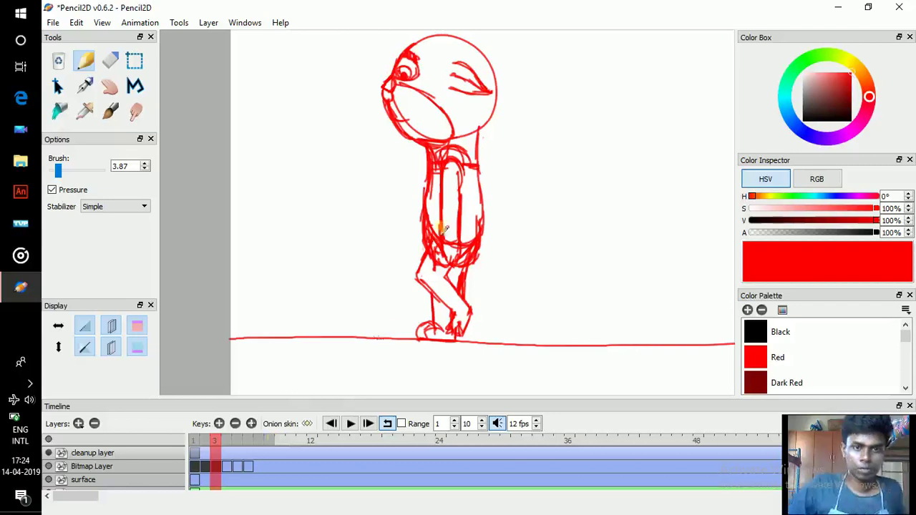
- Go to frame 1 on the cleanup layer and set the drawing color to black
{"action": "key", "text": "comma"}
{"action": "key", "text": "comma"}
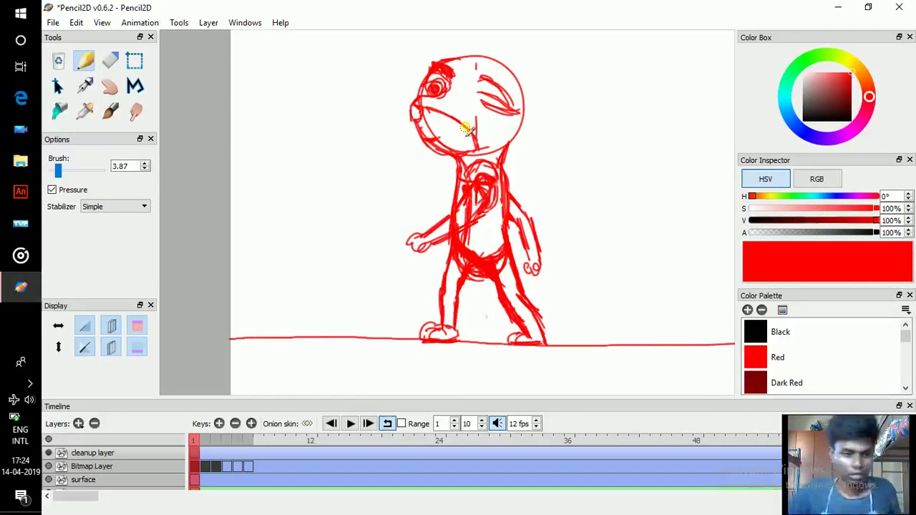
{"action": "left_click", "coordinate": [139, 453]}
{"action": "left_click", "coordinate": [141, 466]}
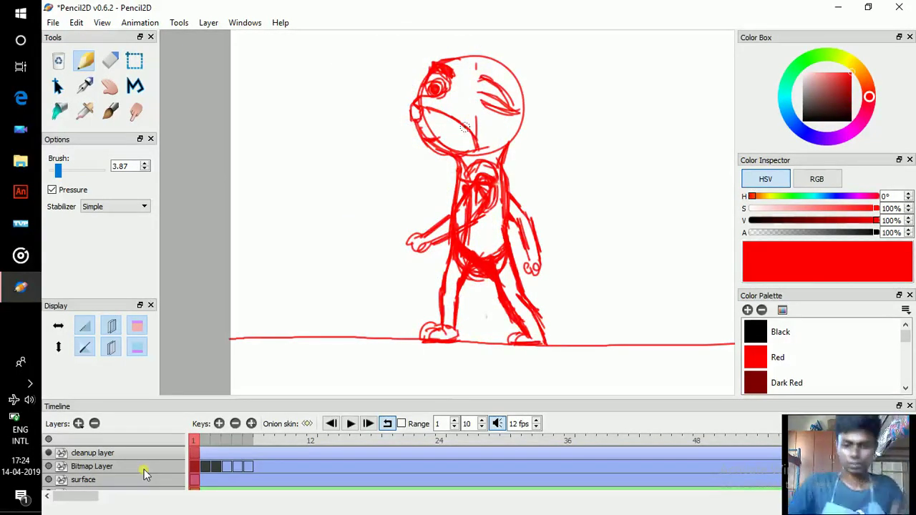
{"action": "key", "text": "ctrl+Up"}
{"action": "key", "text": "space"}
{"action": "left_click_drag", "start_coordinate": [517, 93], "coordinate": [487, 166]}
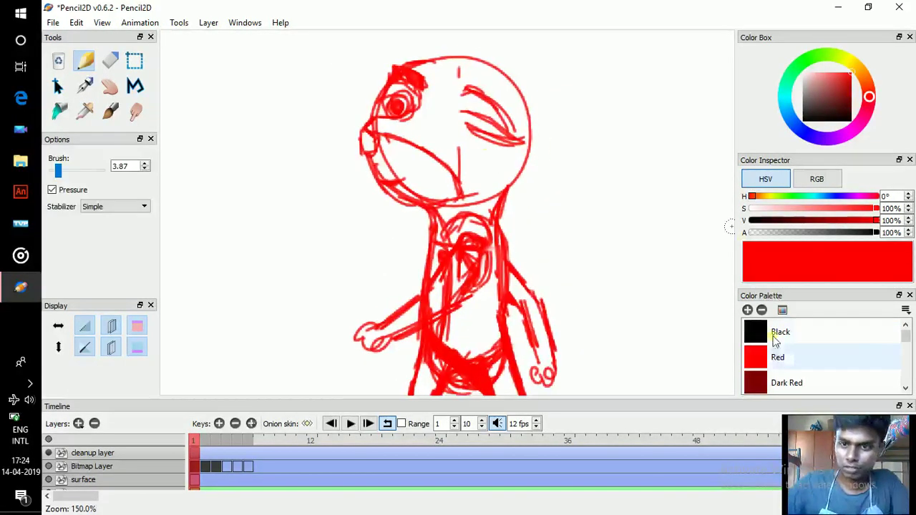
{"action": "left_click_drag", "start_coordinate": [842, 93], "coordinate": [852, 134]}
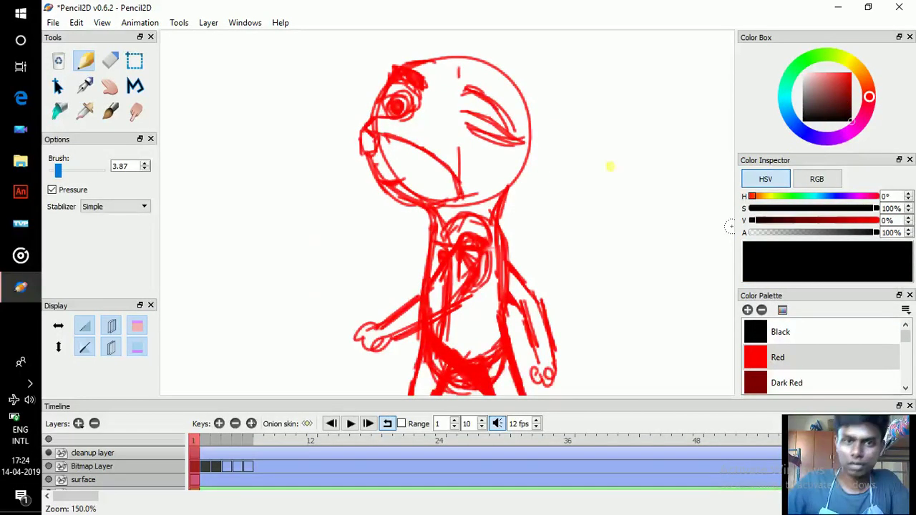
- Trace the three curves of the pointed ear on the side of the head in black on frame 1
{"action": "key", "text": "space"}
{"action": "left_click_drag", "start_coordinate": [529, 173], "coordinate": [524, 198]}
{"action": "key", "text": "ctrl+Up"}
{"action": "key", "text": "space"}
{"action": "left_click_drag", "start_coordinate": [425, 166], "coordinate": [411, 174]}
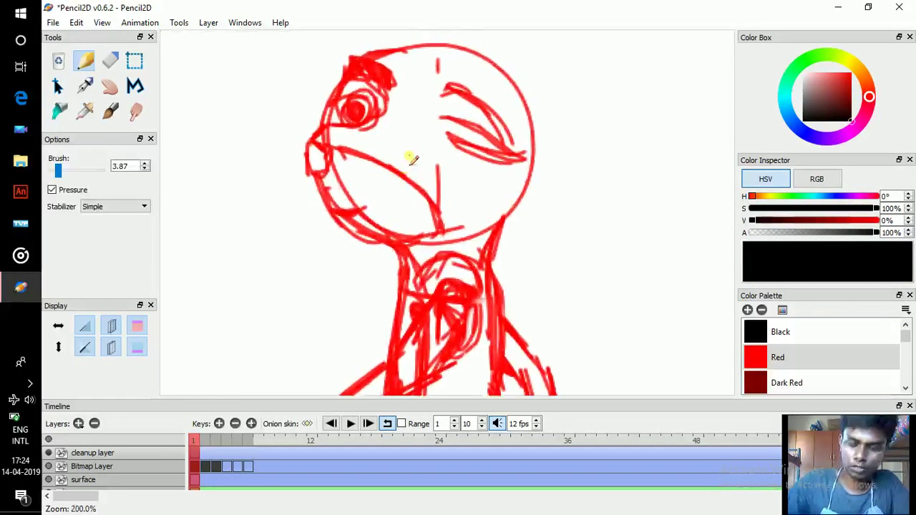
{"action": "key", "text": "ctrl+Up"}
{"action": "left_click_drag", "start_coordinate": [439, 127], "coordinate": [483, 198]}
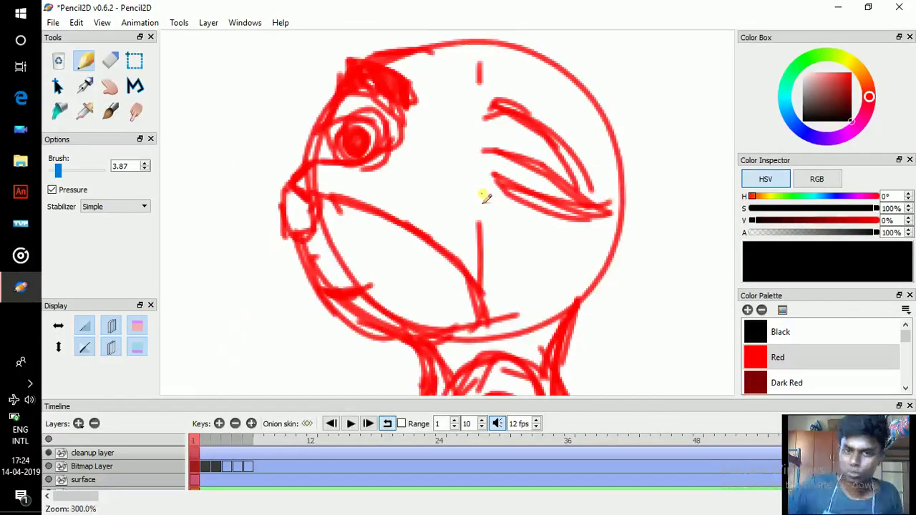
{"action": "mouse_move", "coordinate": [480, 152]}
{"action": "left_mouse_down"}
{"action": "mouse_move", "coordinate": [531, 163]}
{"action": "mouse_move", "coordinate": [604, 212]}
{"action": "left_mouse_up"}
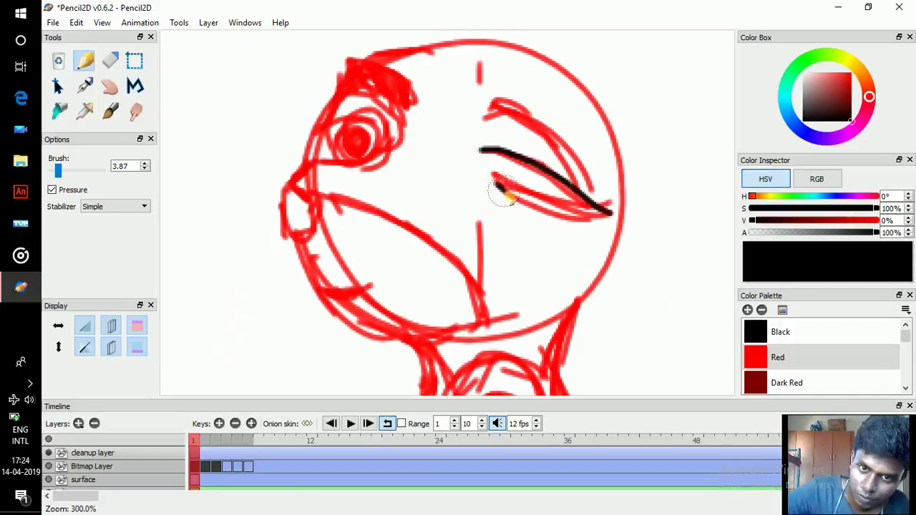
{"action": "mouse_move", "coordinate": [500, 189]}
{"action": "left_mouse_down"}
{"action": "mouse_move", "coordinate": [531, 209]}
{"action": "mouse_move", "coordinate": [614, 214]}
{"action": "left_mouse_up"}
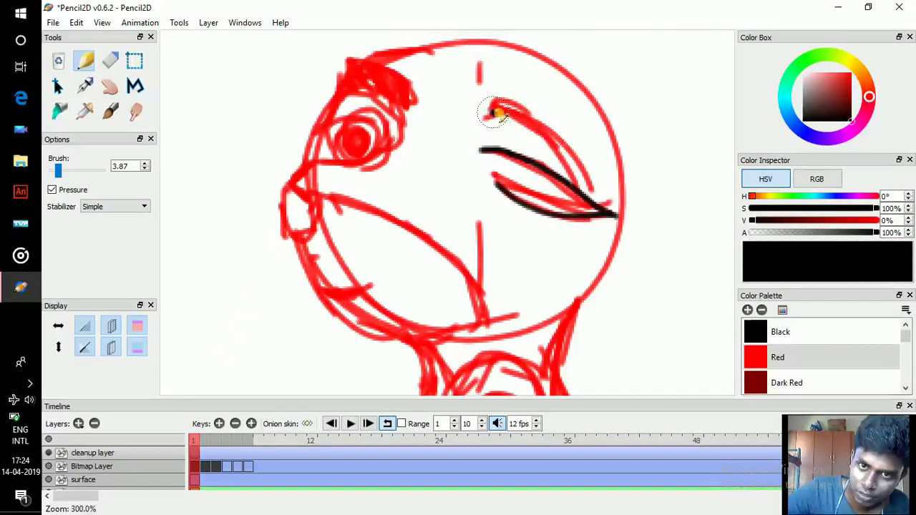
{"action": "mouse_move", "coordinate": [492, 112]}
{"action": "left_mouse_down"}
{"action": "mouse_move", "coordinate": [557, 135]}
{"action": "mouse_move", "coordinate": [605, 202]}
{"action": "left_mouse_up"}
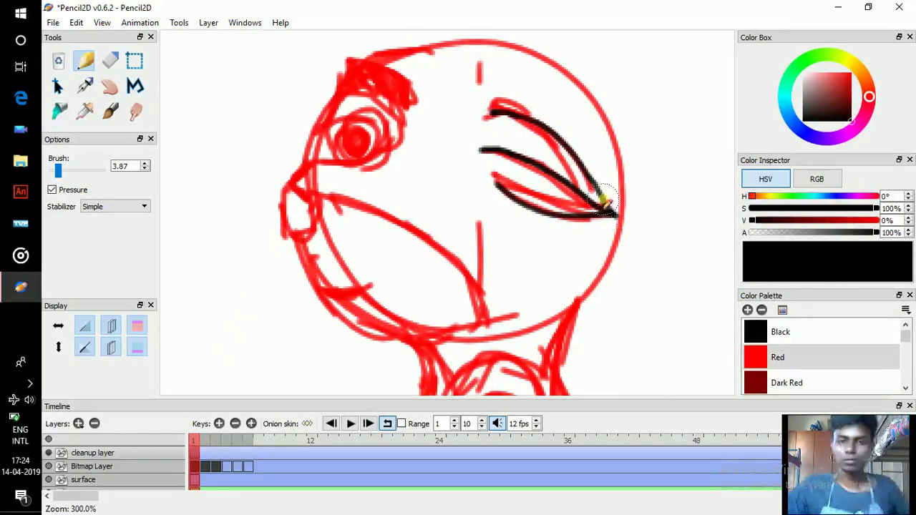
- Trace the nose outline in black with a short line running down from it toward the jaw
{"action": "key", "text": "space"}
{"action": "mouse_move", "coordinate": [384, 198]}
{"action": "left_mouse_down"}
{"action": "mouse_move", "coordinate": [393, 207]}
{"action": "mouse_move", "coordinate": [407, 195]}
{"action": "left_mouse_up"}
{"action": "key", "text": "space"}
{"action": "mouse_move", "coordinate": [294, 194]}
{"action": "left_mouse_down"}
{"action": "mouse_move", "coordinate": [311, 210]}
{"action": "mouse_move", "coordinate": [292, 202]}
{"action": "mouse_move", "coordinate": [310, 236]}
{"action": "mouse_move", "coordinate": [313, 214]}
{"action": "mouse_move", "coordinate": [305, 239]}
{"action": "mouse_move", "coordinate": [313, 270]}
{"action": "left_mouse_up"}
{"action": "key", "text": "space"}
{"action": "left_click_drag", "start_coordinate": [306, 220], "coordinate": [294, 155]}
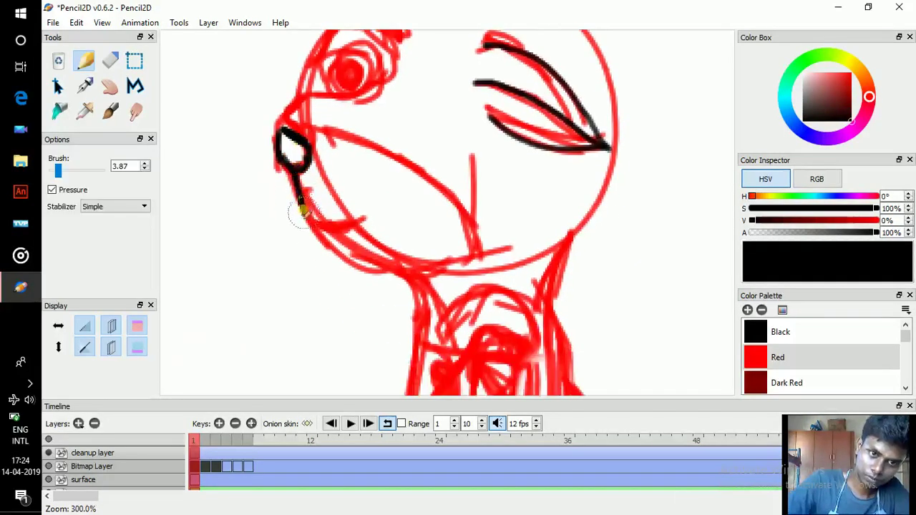
- Ink the jaw line from the nose to the neck, redrawing it once, and erase the overlapping stub below the nose
{"action": "mouse_move", "coordinate": [301, 218]}
{"action": "left_mouse_down"}
{"action": "mouse_move", "coordinate": [343, 261]}
{"action": "mouse_move", "coordinate": [380, 280]}
{"action": "mouse_move", "coordinate": [405, 276]}
{"action": "left_mouse_up"}
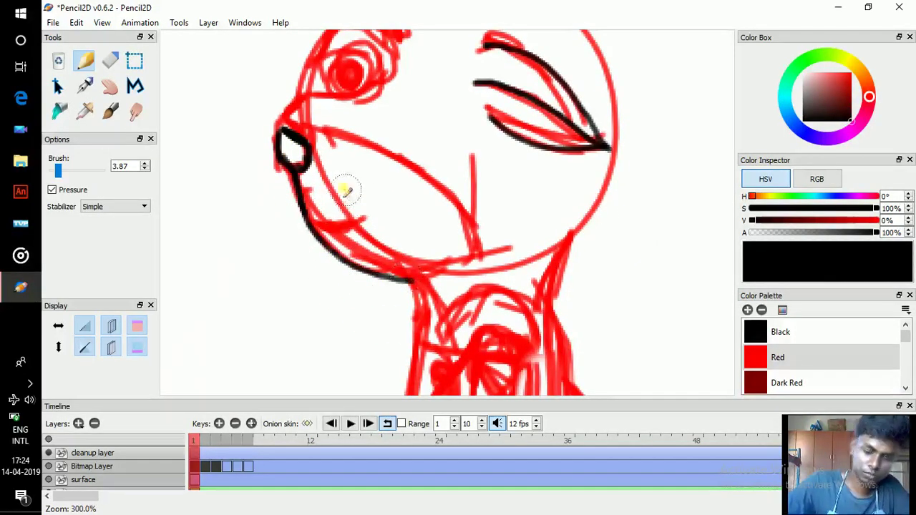
{"action": "key", "text": "ctrl+z"}
{"action": "mouse_move", "coordinate": [308, 207]}
{"action": "left_mouse_down"}
{"action": "mouse_move", "coordinate": [358, 249]}
{"action": "mouse_move", "coordinate": [433, 277]}
{"action": "left_mouse_up"}
{"action": "left_click", "coordinate": [110, 62]}
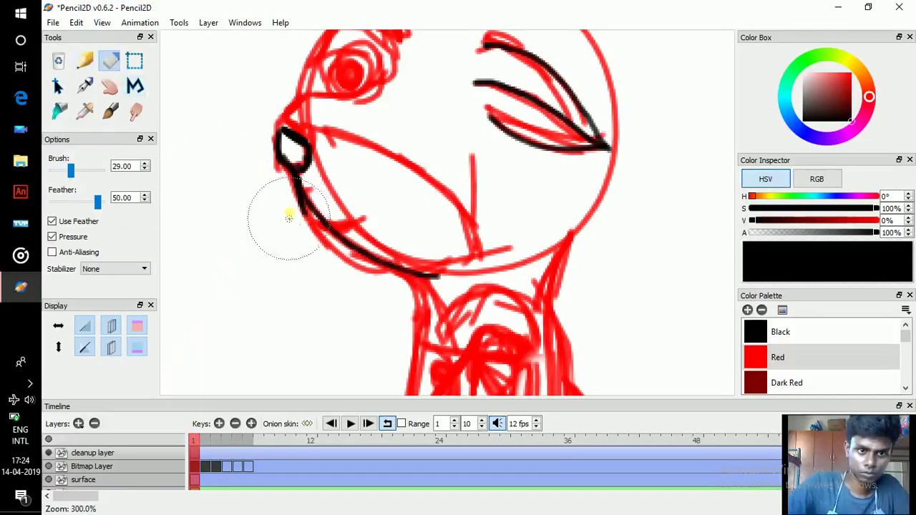
{"action": "mouse_move", "coordinate": [289, 215]}
{"action": "left_mouse_down"}
{"action": "mouse_move", "coordinate": [328, 227]}
{"action": "mouse_move", "coordinate": [302, 186]}
{"action": "mouse_move", "coordinate": [302, 161]}
{"action": "mouse_move", "coordinate": [302, 231]}
{"action": "left_mouse_up"}
{"action": "left_click", "coordinate": [84, 61]}
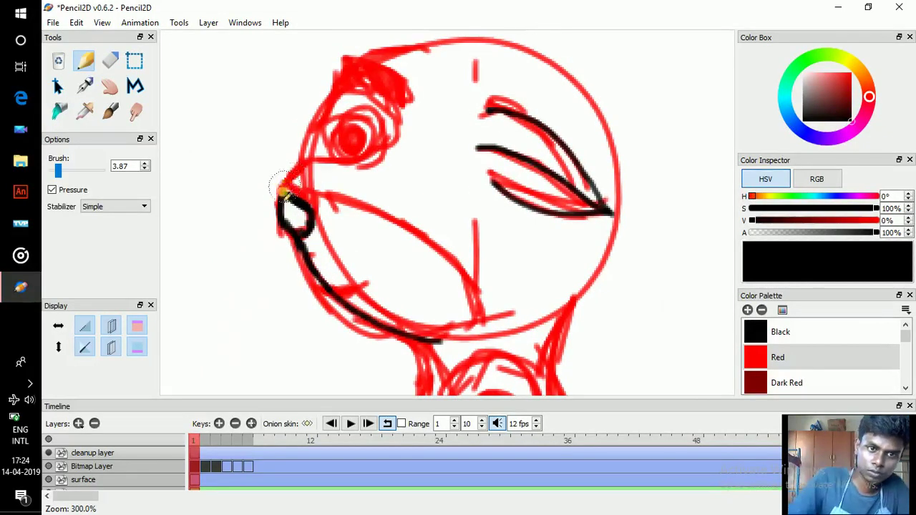
- Ink the upper nose, the forehead line and the thick filled eyebrow in black, cleaning up stray marks above the brow
{"action": "mouse_move", "coordinate": [283, 193]}
{"action": "left_mouse_down"}
{"action": "mouse_move", "coordinate": [310, 176]}
{"action": "mouse_move", "coordinate": [312, 209]}
{"action": "left_mouse_up"}
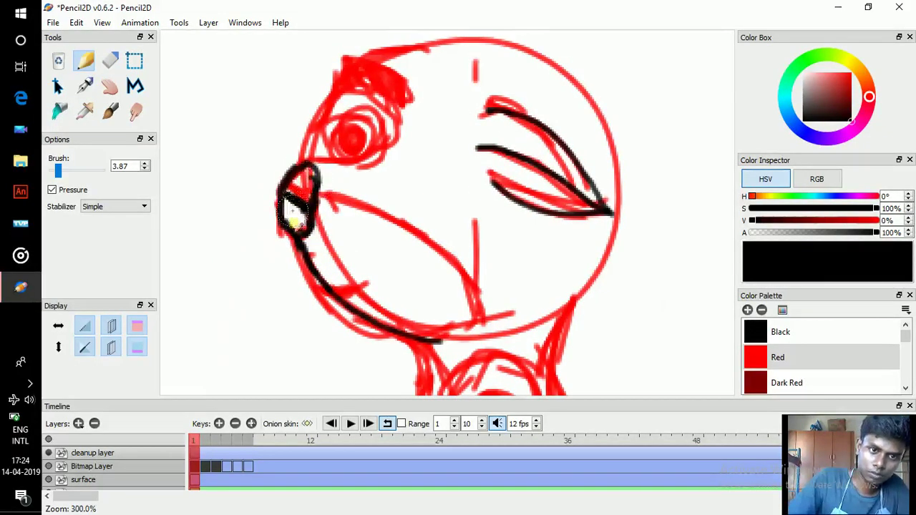
{"action": "mouse_move", "coordinate": [317, 171]}
{"action": "left_mouse_down"}
{"action": "mouse_move", "coordinate": [291, 187]}
{"action": "mouse_move", "coordinate": [327, 101]}
{"action": "mouse_move", "coordinate": [340, 87]}
{"action": "mouse_move", "coordinate": [342, 98]}
{"action": "mouse_move", "coordinate": [340, 83]}
{"action": "mouse_move", "coordinate": [352, 77]}
{"action": "mouse_move", "coordinate": [397, 123]}
{"action": "left_mouse_up"}
{"action": "mouse_move", "coordinate": [332, 107]}
{"action": "left_mouse_down"}
{"action": "mouse_move", "coordinate": [396, 127]}
{"action": "mouse_move", "coordinate": [387, 100]}
{"action": "mouse_move", "coordinate": [383, 123]}
{"action": "mouse_move", "coordinate": [366, 94]}
{"action": "mouse_move", "coordinate": [356, 109]}
{"action": "mouse_move", "coordinate": [341, 95]}
{"action": "mouse_move", "coordinate": [358, 96]}
{"action": "mouse_move", "coordinate": [350, 115]}
{"action": "mouse_move", "coordinate": [360, 124]}
{"action": "mouse_move", "coordinate": [321, 99]}
{"action": "mouse_move", "coordinate": [317, 121]}
{"action": "mouse_move", "coordinate": [405, 88]}
{"action": "left_mouse_up"}
{"action": "key", "text": "space"}
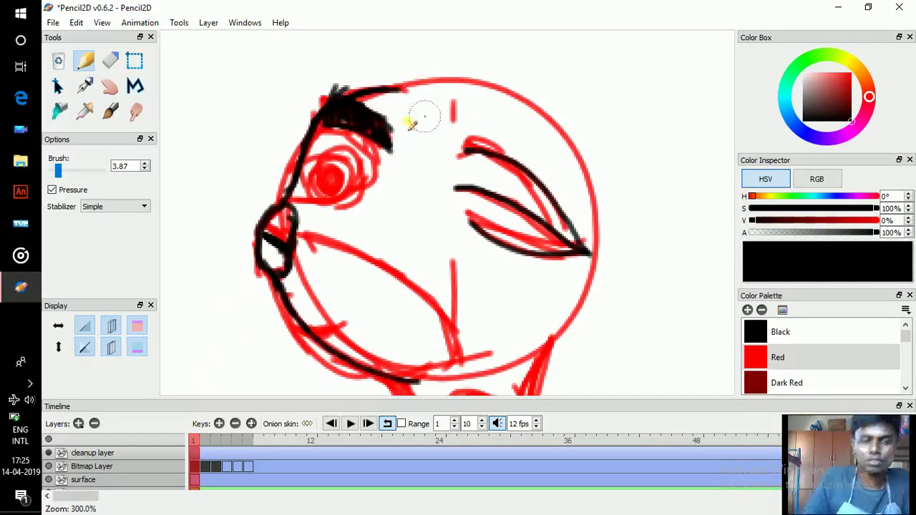
{"action": "key", "text": "space"}
{"action": "left_click_drag", "start_coordinate": [359, 118], "coordinate": [341, 122]}
{"action": "left_click", "coordinate": [105, 62]}
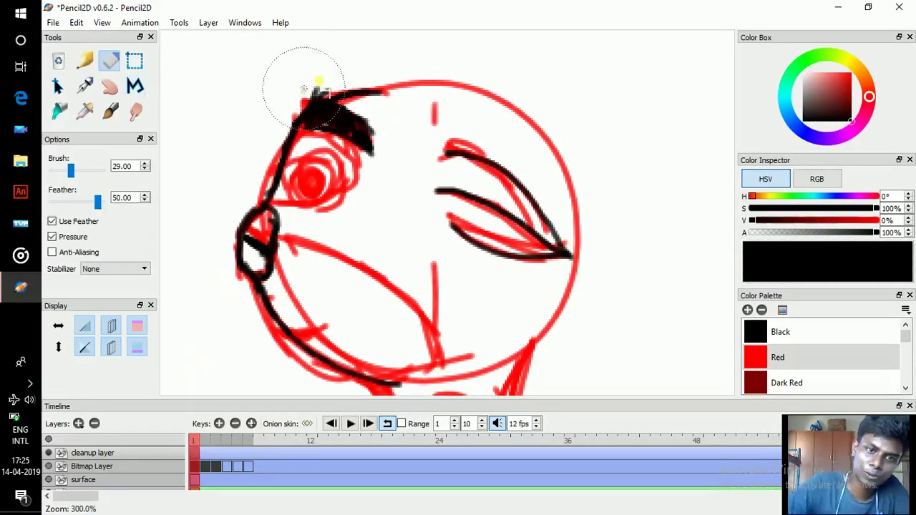
- Ink the head outline in black from the brow over the crown and around under the chin to the jaw line
{"action": "left_click", "coordinate": [85, 63]}
{"action": "mouse_move", "coordinate": [305, 117]}
{"action": "left_mouse_down"}
{"action": "mouse_move", "coordinate": [382, 86]}
{"action": "mouse_move", "coordinate": [220, 94]}
{"action": "mouse_move", "coordinate": [318, 78]}
{"action": "mouse_move", "coordinate": [398, 101]}
{"action": "mouse_move", "coordinate": [432, 132]}
{"action": "mouse_move", "coordinate": [455, 207]}
{"action": "mouse_move", "coordinate": [501, 165]}
{"action": "mouse_move", "coordinate": [503, 84]}
{"action": "mouse_move", "coordinate": [466, 209]}
{"action": "left_mouse_up"}
{"action": "key", "text": "space"}
{"action": "key", "text": "space"}
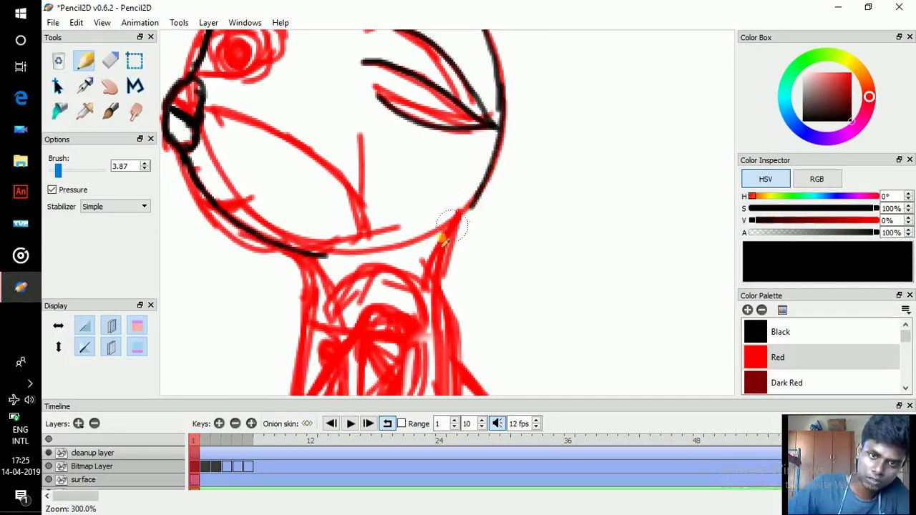
{"action": "mouse_move", "coordinate": [322, 259]}
{"action": "left_mouse_down"}
{"action": "mouse_move", "coordinate": [419, 238]}
{"action": "mouse_move", "coordinate": [482, 191]}
{"action": "mouse_move", "coordinate": [489, 199]}
{"action": "left_mouse_up"}
{"action": "key", "text": "space"}
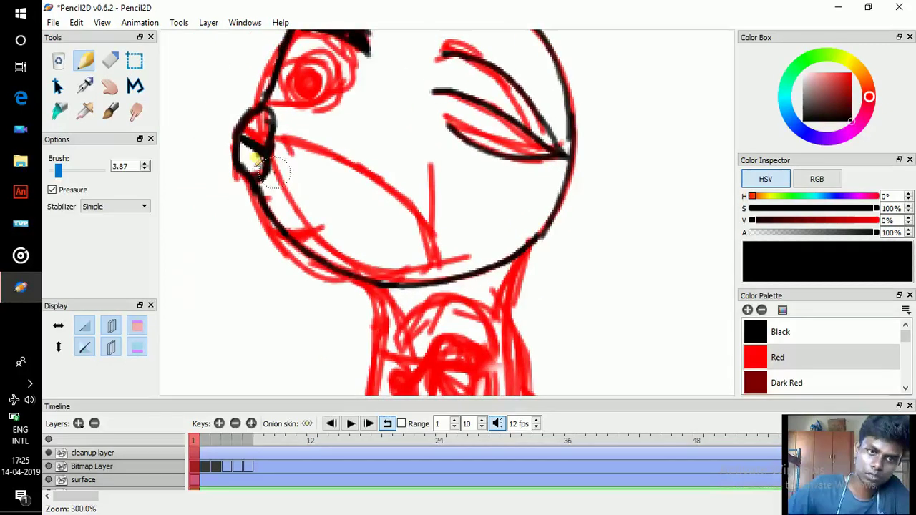
- Ink the remaining face details in black: the cheek curve, the short mouth line and the round eye with a filled pupil
{"action": "mouse_move", "coordinate": [253, 147]}
{"action": "left_mouse_down"}
{"action": "mouse_move", "coordinate": [306, 143]}
{"action": "mouse_move", "coordinate": [379, 163]}
{"action": "mouse_move", "coordinate": [450, 287]}
{"action": "left_mouse_up"}
{"action": "key", "text": "space"}
{"action": "left_click_drag", "start_coordinate": [300, 263], "coordinate": [337, 254]}
{"action": "left_click_drag", "start_coordinate": [363, 178], "coordinate": [373, 235]}
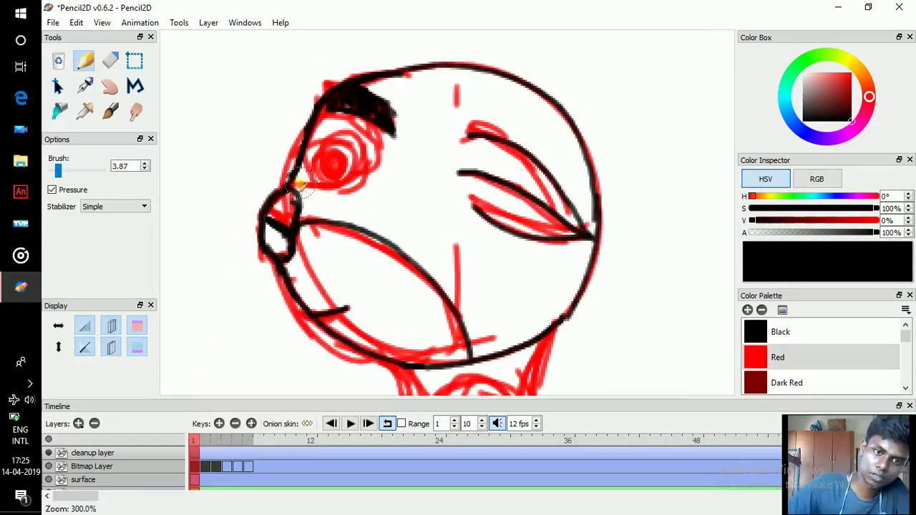
{"action": "mouse_move", "coordinate": [292, 183]}
{"action": "left_mouse_down"}
{"action": "mouse_move", "coordinate": [335, 190]}
{"action": "mouse_move", "coordinate": [370, 179]}
{"action": "mouse_move", "coordinate": [382, 141]}
{"action": "mouse_move", "coordinate": [326, 107]}
{"action": "left_mouse_up"}
{"action": "mouse_move", "coordinate": [320, 171]}
{"action": "left_mouse_down"}
{"action": "mouse_move", "coordinate": [315, 145]}
{"action": "mouse_move", "coordinate": [363, 139]}
{"action": "mouse_move", "coordinate": [342, 179]}
{"action": "mouse_move", "coordinate": [320, 172]}
{"action": "mouse_move", "coordinate": [354, 165]}
{"action": "mouse_move", "coordinate": [325, 154]}
{"action": "mouse_move", "coordinate": [336, 175]}
{"action": "mouse_move", "coordinate": [343, 163]}
{"action": "left_mouse_up"}
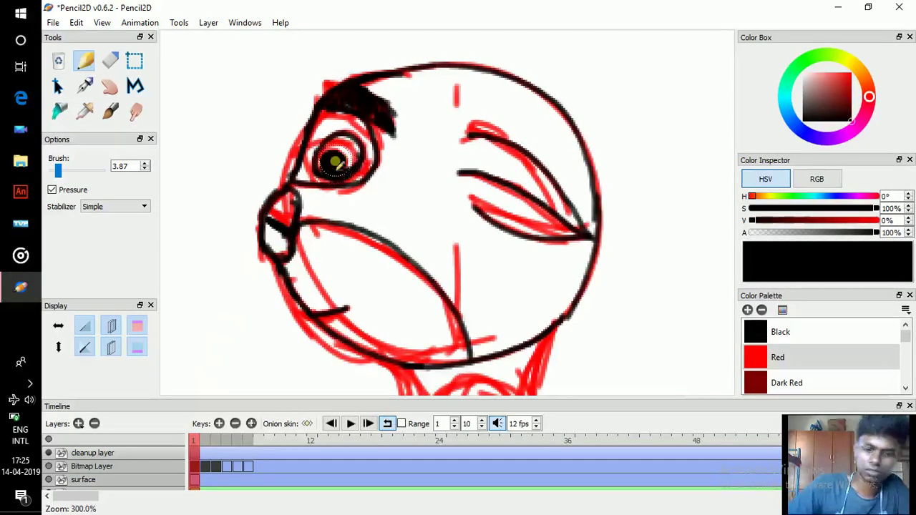
- Hide and reshow the rough Bitmap Layer to check the inked head on its own, and return to the cleanup layer
{"action": "key", "text": "ctrl+Down"}
{"action": "key", "text": "ctrl+Down"}
{"action": "key", "text": "ctrl+Down"}
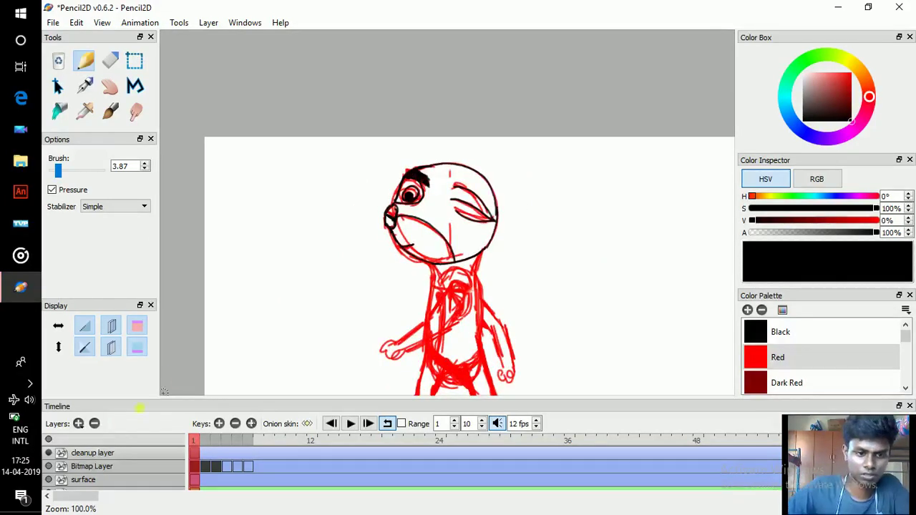
{"action": "left_click", "coordinate": [53, 466]}
{"action": "left_click", "coordinate": [51, 467]}
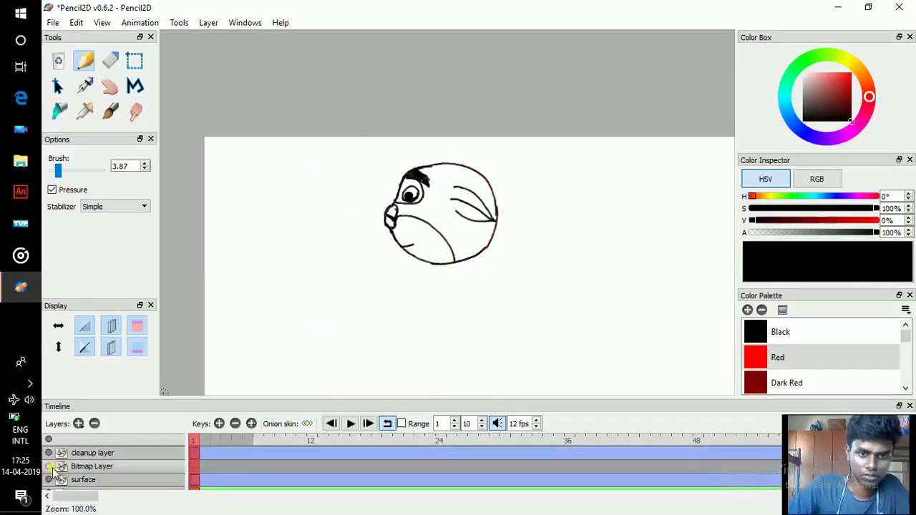
{"action": "double_click", "coordinate": [49, 467]}
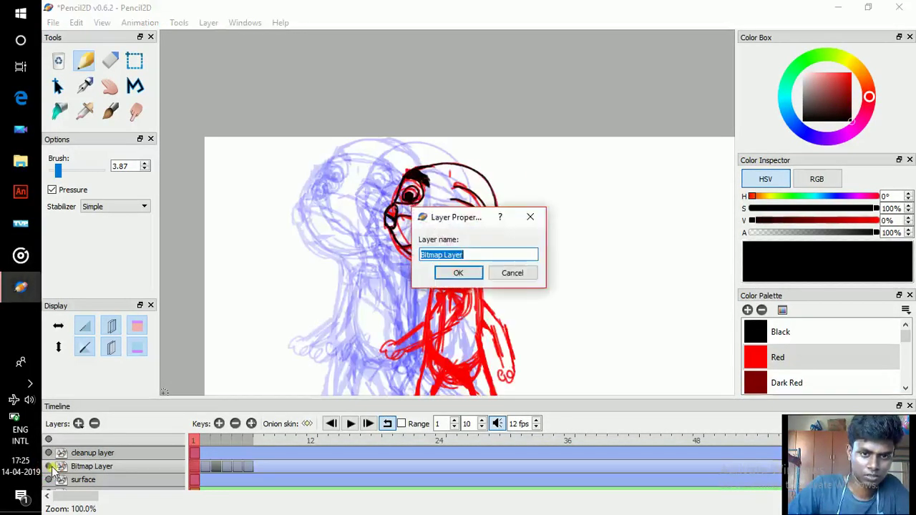
{"action": "left_click", "coordinate": [521, 274]}
{"action": "left_click", "coordinate": [49, 466]}
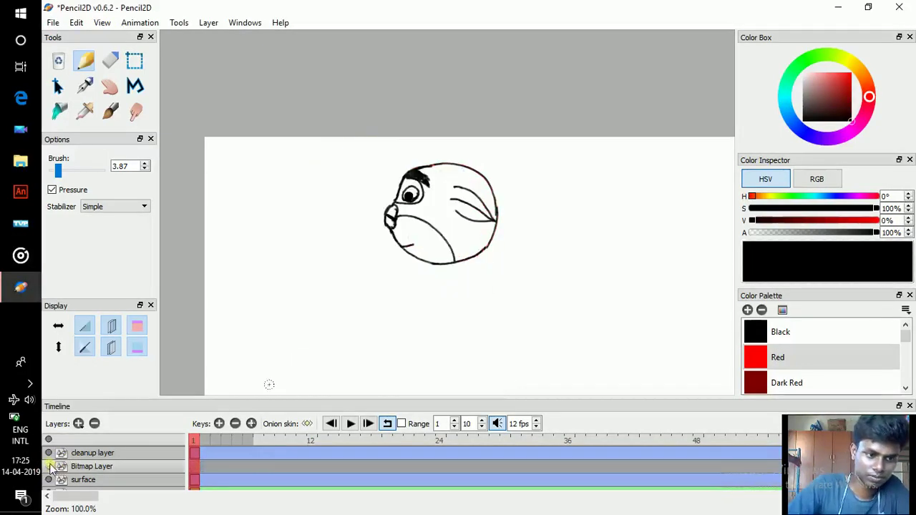
{"action": "left_click", "coordinate": [49, 466]}
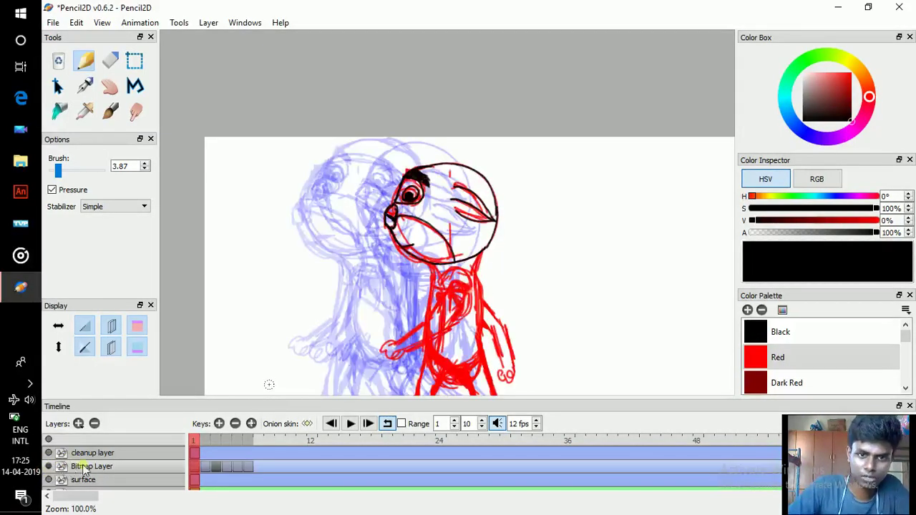
{"action": "left_click", "coordinate": [115, 466]}
- Ink both sides of the neck and the front chest line down to the near arm in black
{"action": "scroll", "coordinate": [458, 279], "scroll_direction": "up", "scroll_amount": 1}
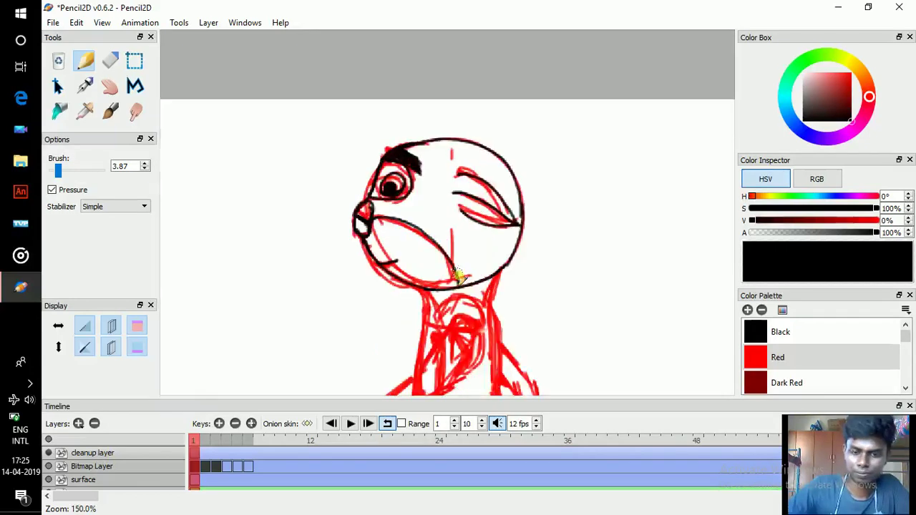
{"action": "key", "text": "space"}
{"action": "left_click_drag", "start_coordinate": [419, 148], "coordinate": [411, 50]}
{"action": "mouse_move", "coordinate": [432, 197]}
{"action": "left_mouse_down"}
{"action": "mouse_move", "coordinate": [422, 120]}
{"action": "mouse_move", "coordinate": [419, 132]}
{"action": "mouse_move", "coordinate": [479, 138]}
{"action": "left_mouse_up"}
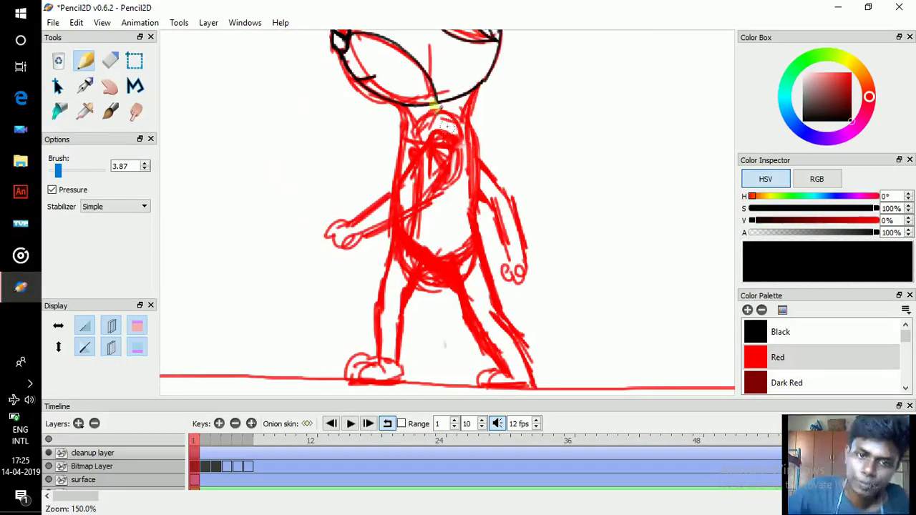
{"action": "left_click_drag", "start_coordinate": [404, 106], "coordinate": [402, 123]}
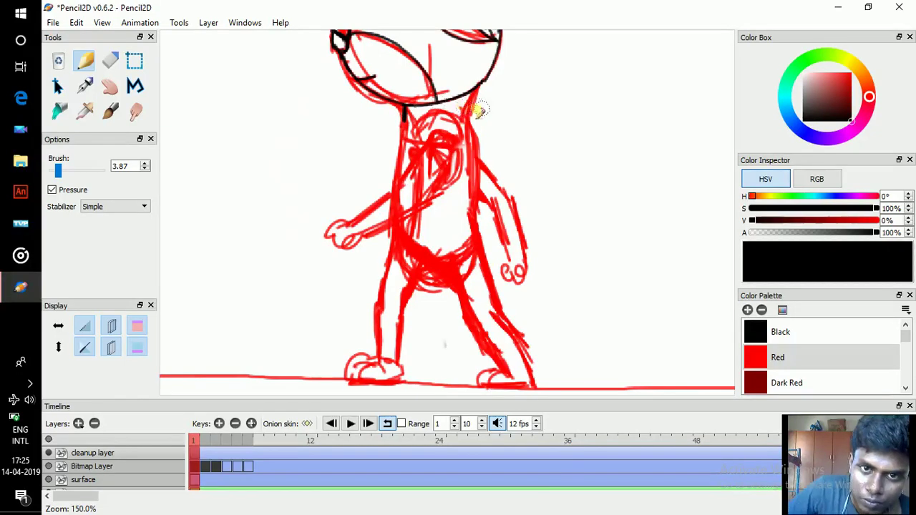
{"action": "left_click_drag", "start_coordinate": [470, 93], "coordinate": [467, 115]}
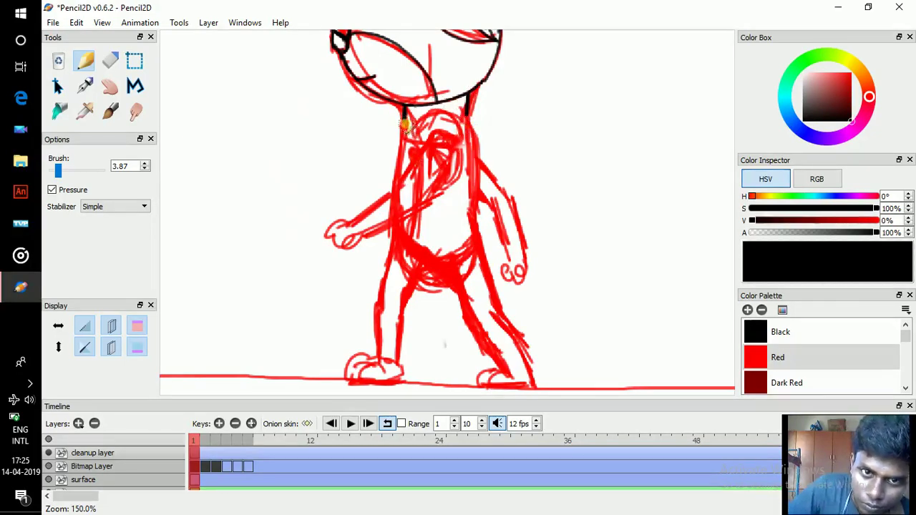
{"action": "left_click_drag", "start_coordinate": [401, 114], "coordinate": [393, 177]}
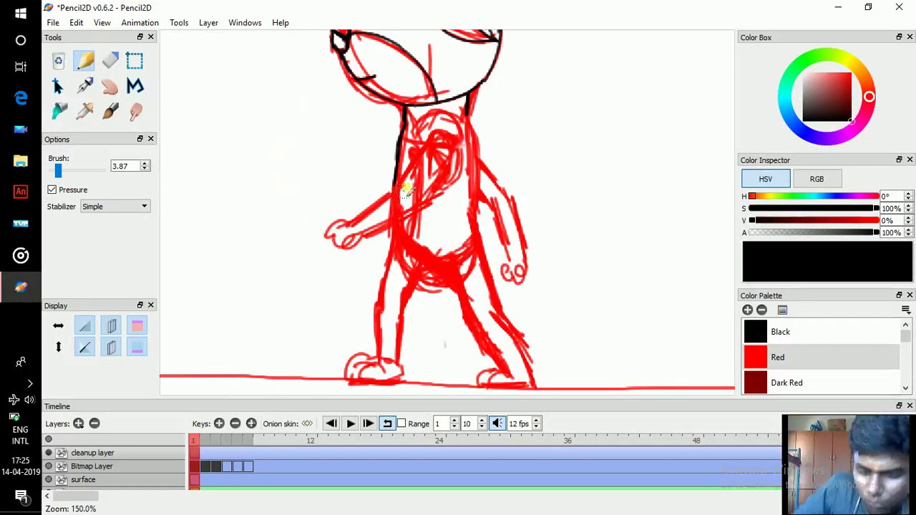
- Ink the forward-swinging arm in black, from the rounded shoulder across the chest to the forearm and hand
{"action": "key", "text": "period"}
{"action": "key", "text": "comma"}
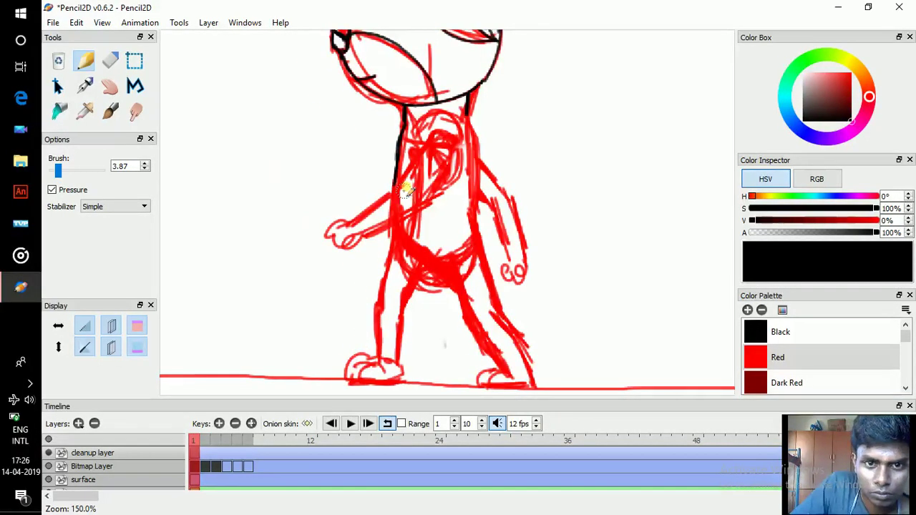
{"action": "mouse_move", "coordinate": [392, 194]}
{"action": "left_mouse_down"}
{"action": "mouse_move", "coordinate": [437, 134]}
{"action": "mouse_move", "coordinate": [450, 136]}
{"action": "mouse_move", "coordinate": [455, 146]}
{"action": "mouse_move", "coordinate": [448, 175]}
{"action": "left_mouse_up"}
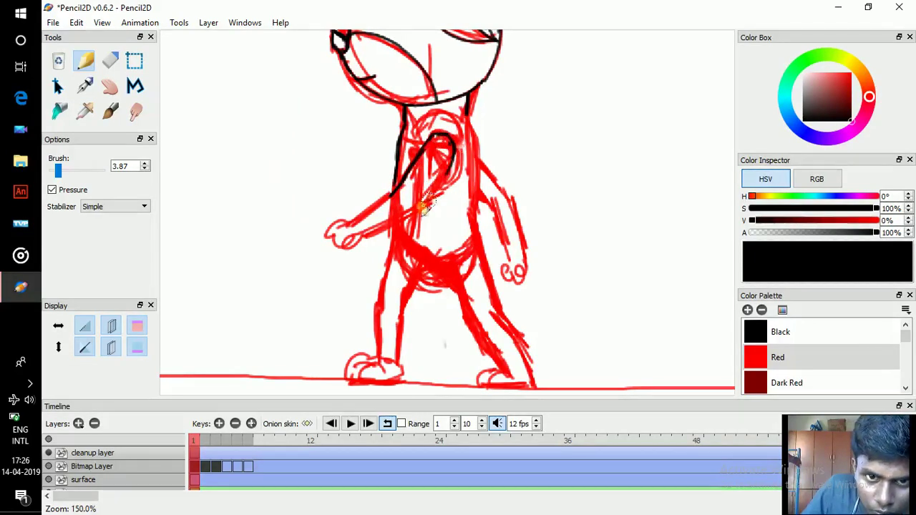
{"action": "left_click_drag", "start_coordinate": [420, 211], "coordinate": [442, 185]}
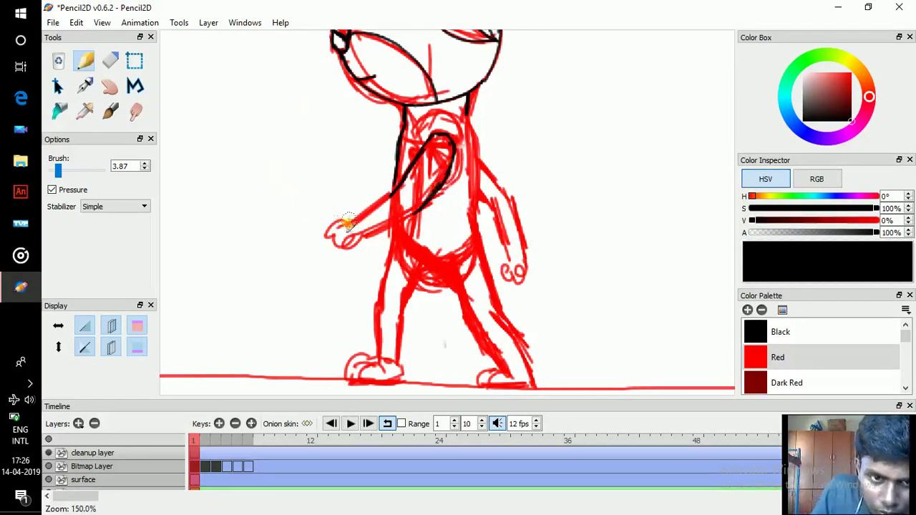
{"action": "left_click_drag", "start_coordinate": [347, 223], "coordinate": [394, 193]}
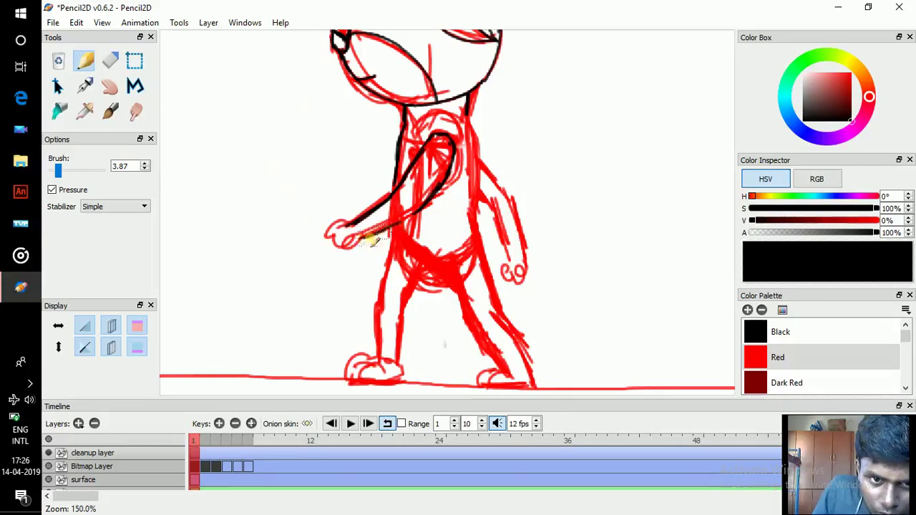
{"action": "left_click_drag", "start_coordinate": [370, 240], "coordinate": [408, 220]}
{"action": "mouse_move", "coordinate": [349, 223]}
{"action": "left_mouse_down"}
{"action": "mouse_move", "coordinate": [331, 228]}
{"action": "mouse_move", "coordinate": [335, 242]}
{"action": "mouse_move", "coordinate": [357, 251]}
{"action": "left_mouse_up"}
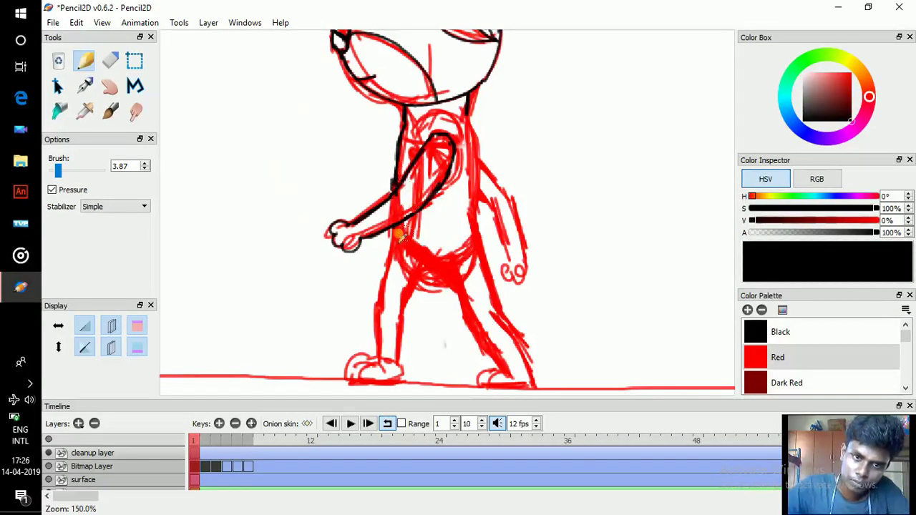
- Ink the belly curve into the rear leg's inner thigh, and the back line from the neck down to the rear knee
{"action": "key", "text": "period"}
{"action": "key", "text": "comma"}
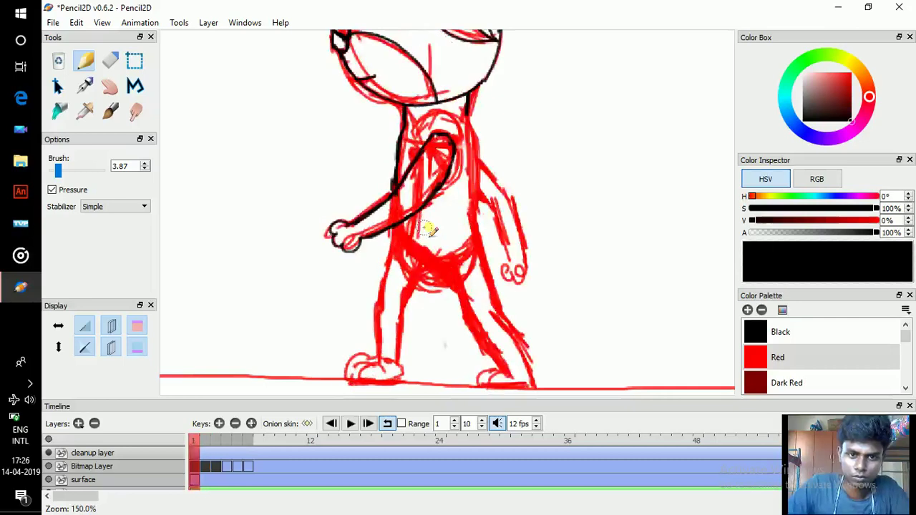
{"action": "key", "text": "period"}
{"action": "key", "text": "comma"}
{"action": "key", "text": "period"}
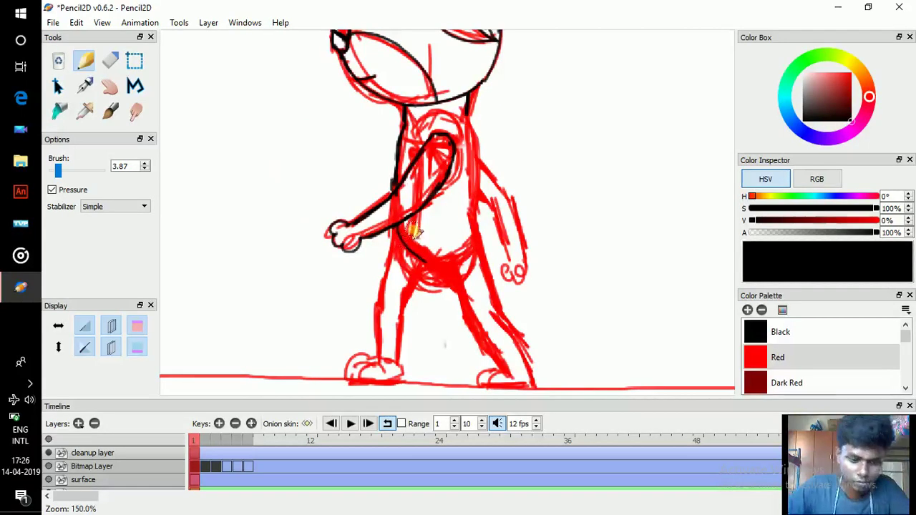
{"action": "mouse_move", "coordinate": [398, 227]}
{"action": "left_mouse_down"}
{"action": "mouse_move", "coordinate": [400, 251]}
{"action": "mouse_move", "coordinate": [424, 273]}
{"action": "left_mouse_up"}
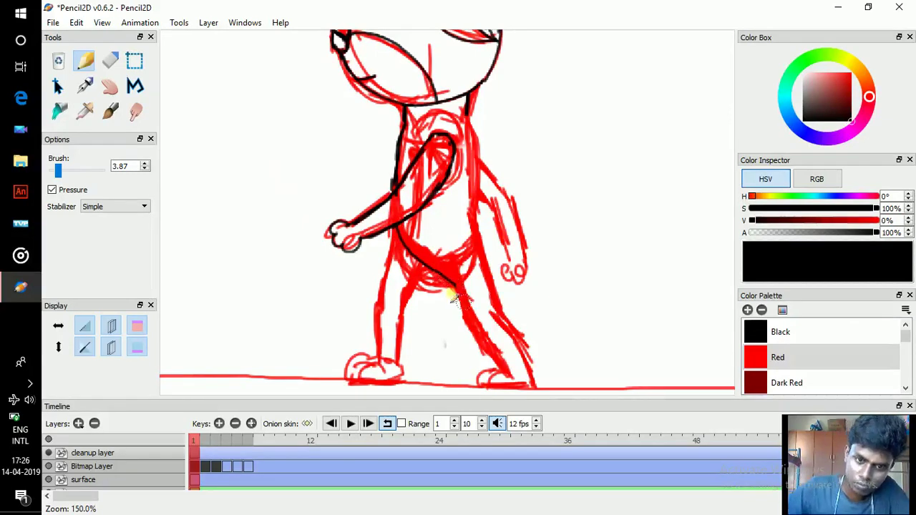
{"action": "left_click_drag", "start_coordinate": [465, 313], "coordinate": [455, 282]}
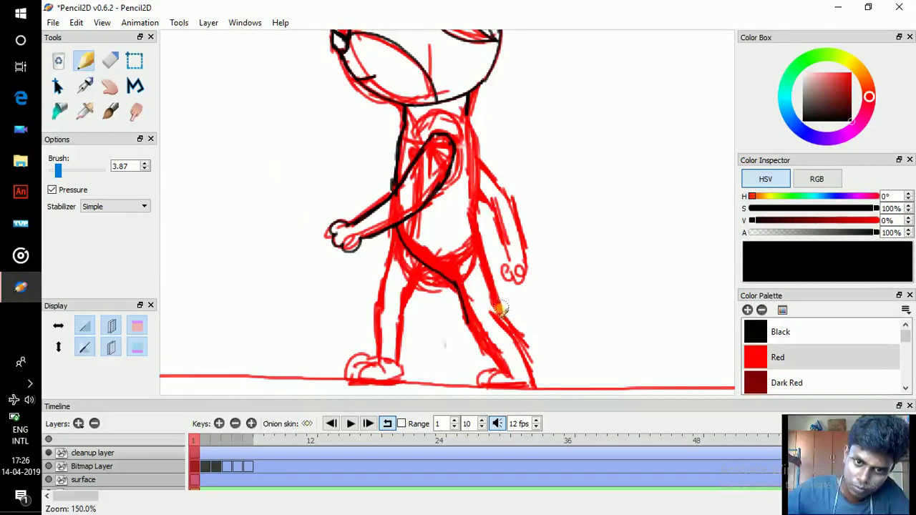
{"action": "mouse_move", "coordinate": [496, 308]}
{"action": "left_mouse_down"}
{"action": "mouse_move", "coordinate": [473, 245]}
{"action": "mouse_move", "coordinate": [466, 102]}
{"action": "mouse_move", "coordinate": [469, 151]}
{"action": "left_mouse_up"}
- Ink the rear leg's lower part and its foot with toes in black down to the ground line
{"action": "key", "text": "space"}
{"action": "left_click_drag", "start_coordinate": [489, 362], "coordinate": [457, 315]}
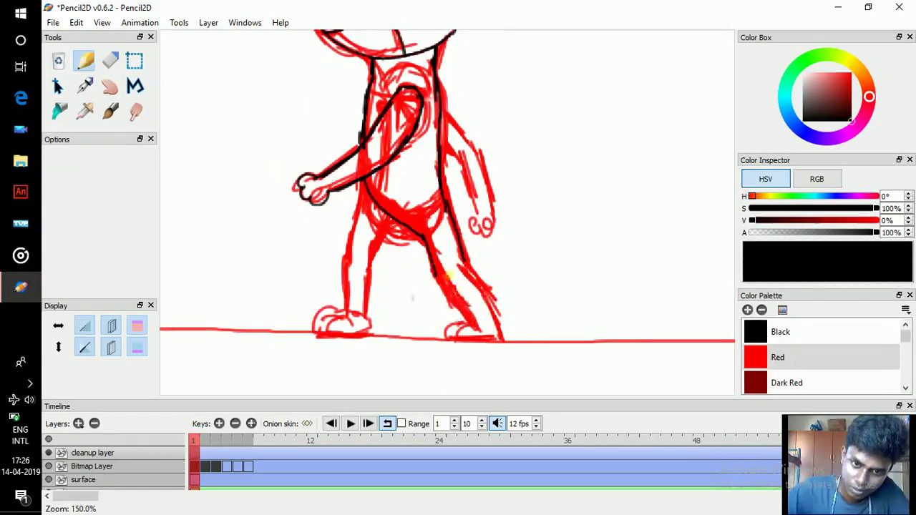
{"action": "mouse_move", "coordinate": [439, 276]}
{"action": "left_mouse_down"}
{"action": "mouse_move", "coordinate": [470, 325]}
{"action": "mouse_move", "coordinate": [433, 272]}
{"action": "mouse_move", "coordinate": [503, 331]}
{"action": "mouse_move", "coordinate": [493, 341]}
{"action": "mouse_move", "coordinate": [467, 340]}
{"action": "left_mouse_up"}
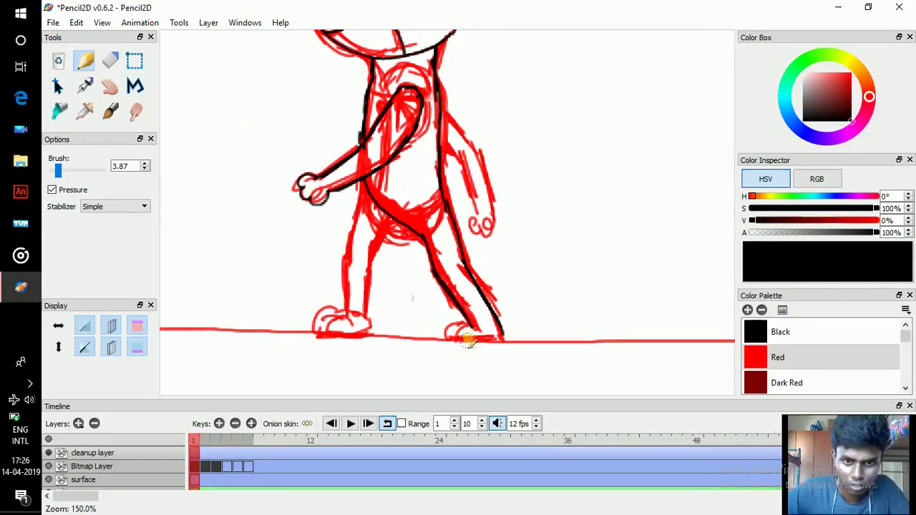
{"action": "mouse_move", "coordinate": [466, 339]}
{"action": "left_mouse_down"}
{"action": "mouse_move", "coordinate": [501, 340]}
{"action": "mouse_move", "coordinate": [441, 331]}
{"action": "mouse_move", "coordinate": [458, 327]}
{"action": "left_mouse_up"}
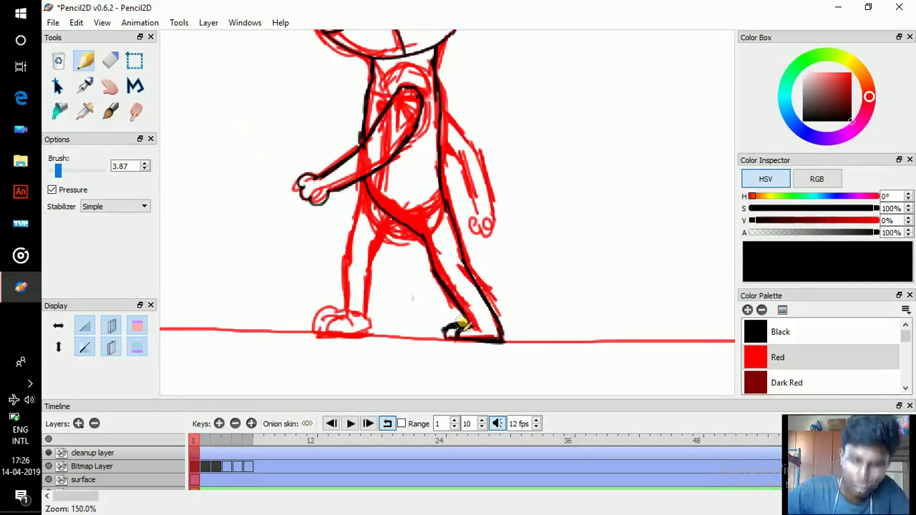
- Ink both sides of the front leg and its foot on the ground line in black
{"action": "key", "text": "space"}
{"action": "mouse_move", "coordinate": [466, 249]}
{"action": "left_mouse_down"}
{"action": "mouse_move", "coordinate": [474, 265]}
{"action": "mouse_move", "coordinate": [507, 261]}
{"action": "left_mouse_up"}
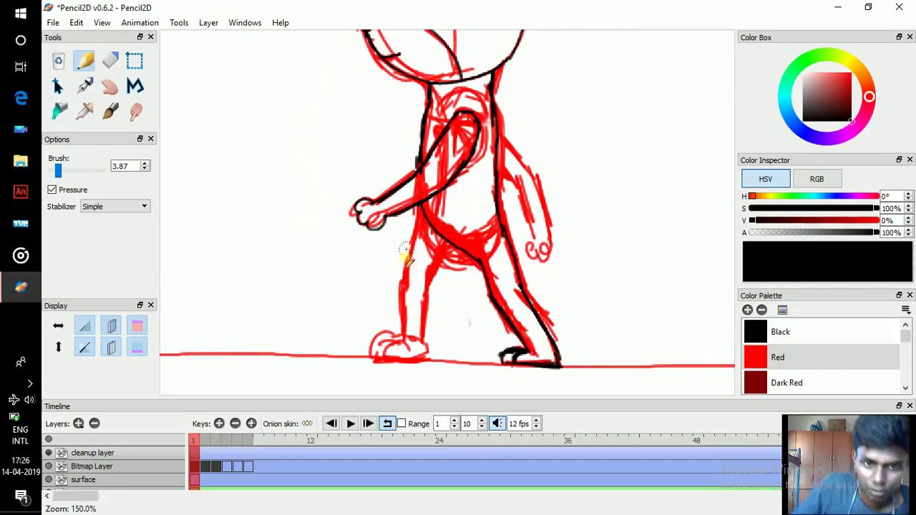
{"action": "left_click_drag", "start_coordinate": [402, 287], "coordinate": [417, 231]}
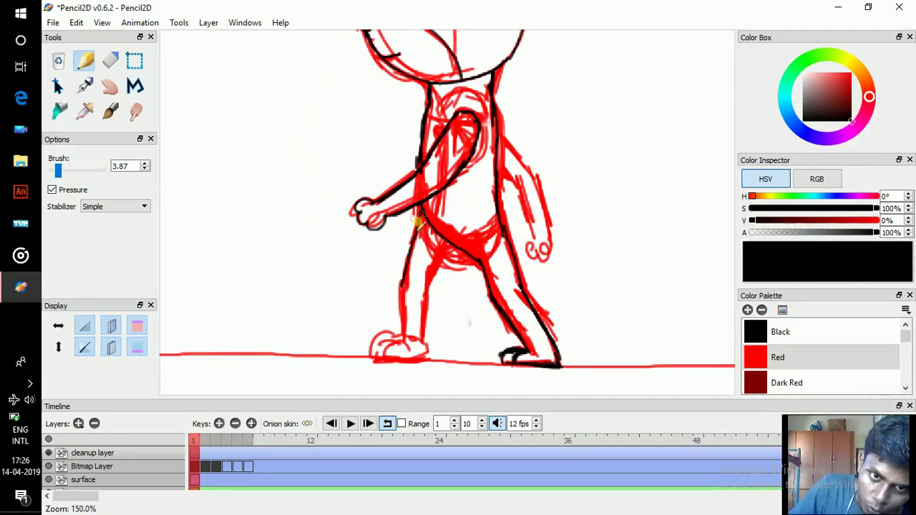
{"action": "mouse_move", "coordinate": [427, 295]}
{"action": "left_mouse_down"}
{"action": "mouse_move", "coordinate": [451, 254]}
{"action": "mouse_move", "coordinate": [408, 247]}
{"action": "left_mouse_up"}
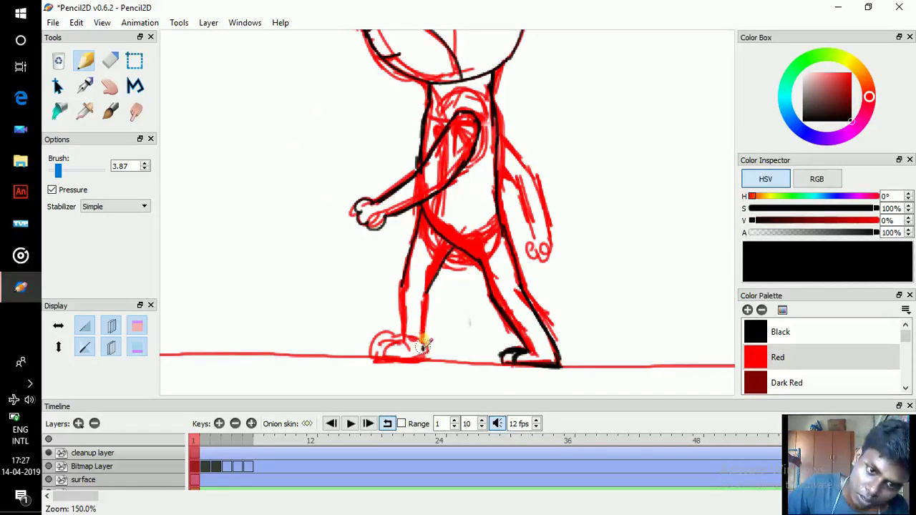
{"action": "left_click_drag", "start_coordinate": [423, 346], "coordinate": [422, 299]}
{"action": "left_click_drag", "start_coordinate": [403, 336], "coordinate": [402, 286]}
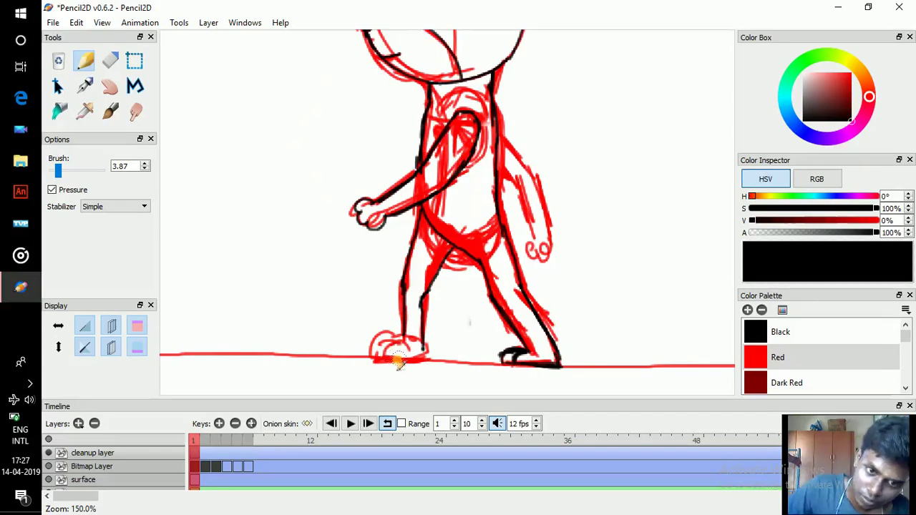
{"action": "mouse_move", "coordinate": [377, 359]}
{"action": "left_mouse_down"}
{"action": "mouse_move", "coordinate": [429, 362]}
{"action": "mouse_move", "coordinate": [370, 342]}
{"action": "left_mouse_up"}
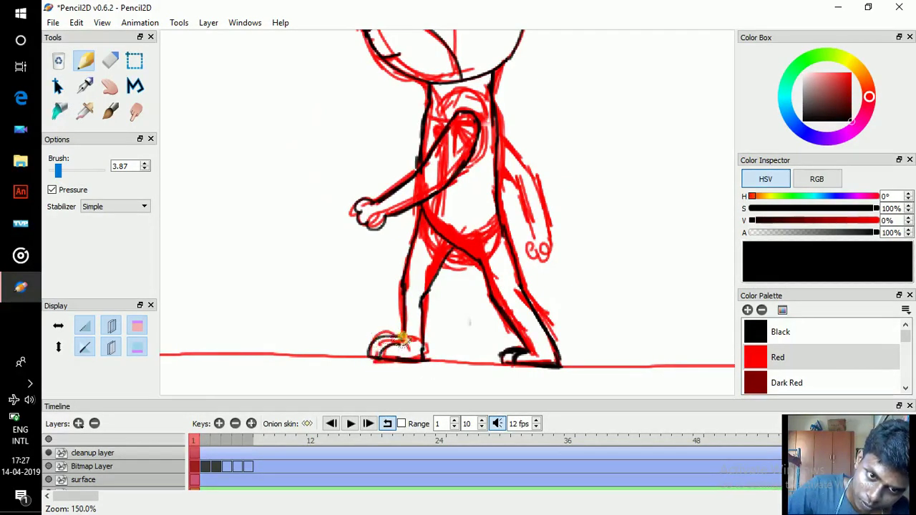
- Ink the arm hanging behind the back in black, including its hand and fingers
{"action": "key", "text": "space"}
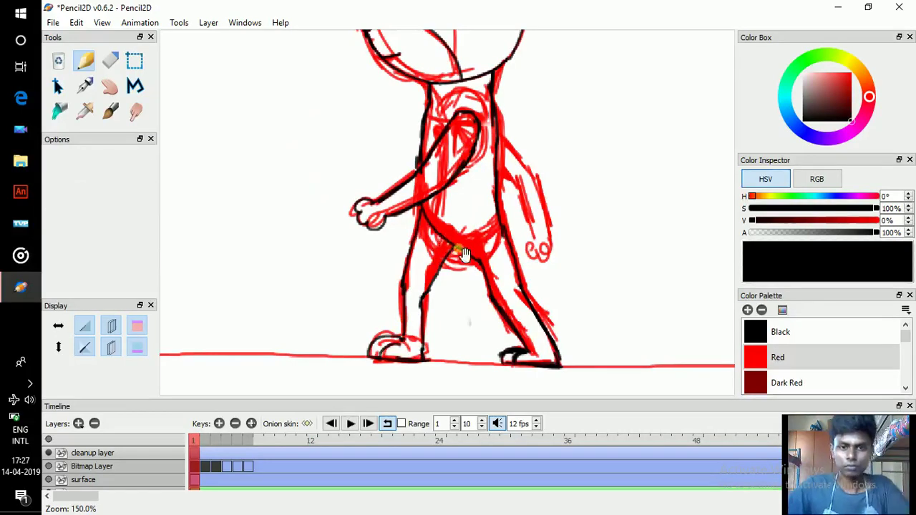
{"action": "left_click_drag", "start_coordinate": [464, 253], "coordinate": [443, 277]}
{"action": "left_click_drag", "start_coordinate": [483, 166], "coordinate": [511, 193]}
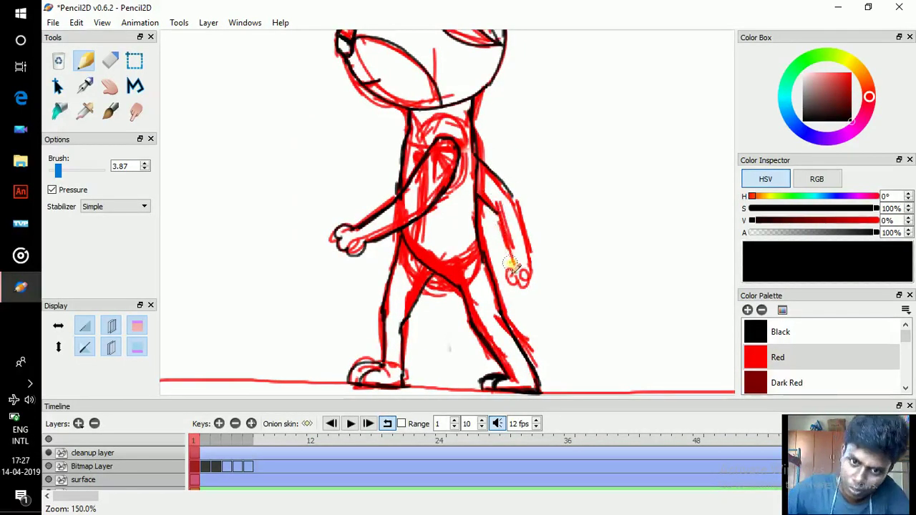
{"action": "mouse_move", "coordinate": [511, 265]}
{"action": "left_mouse_down"}
{"action": "mouse_move", "coordinate": [498, 215]}
{"action": "mouse_move", "coordinate": [511, 198]}
{"action": "mouse_move", "coordinate": [532, 262]}
{"action": "mouse_move", "coordinate": [508, 278]}
{"action": "mouse_move", "coordinate": [520, 262]}
{"action": "left_mouse_up"}
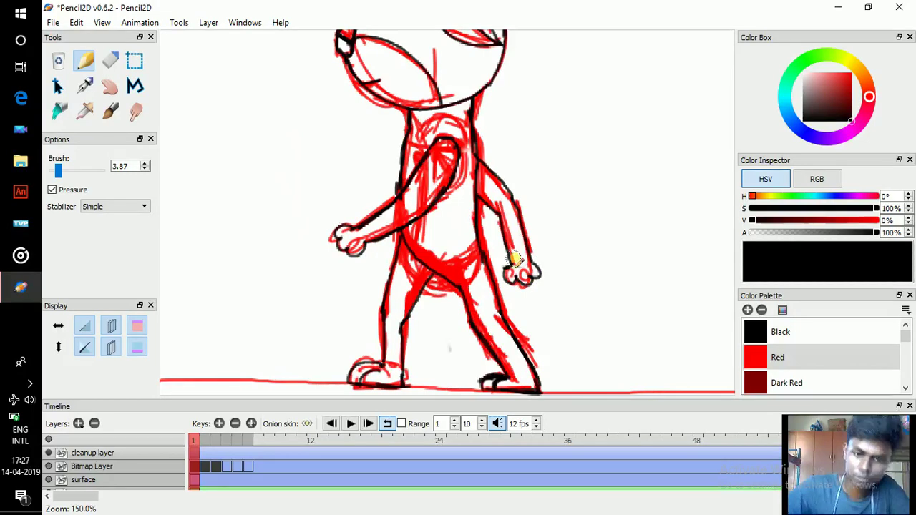
- Flip to the next frame and back, and hide the rough Bitmap Layer to check the complete inked figure
{"action": "scroll", "coordinate": [515, 261], "scroll_direction": "down", "scroll_amount": 1}
{"action": "key", "text": "space"}
{"action": "left_click_drag", "start_coordinate": [461, 172], "coordinate": [452, 188]}
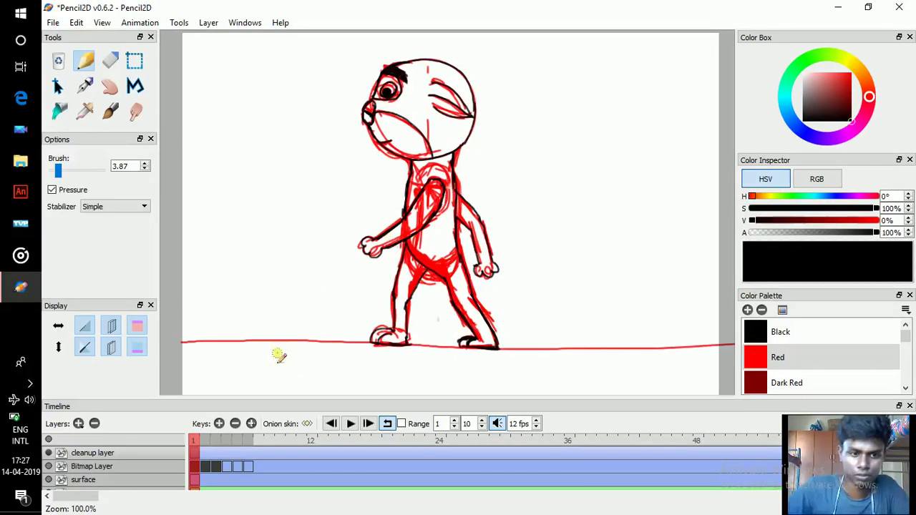
{"action": "key", "text": "period"}
{"action": "key", "text": "comma"}
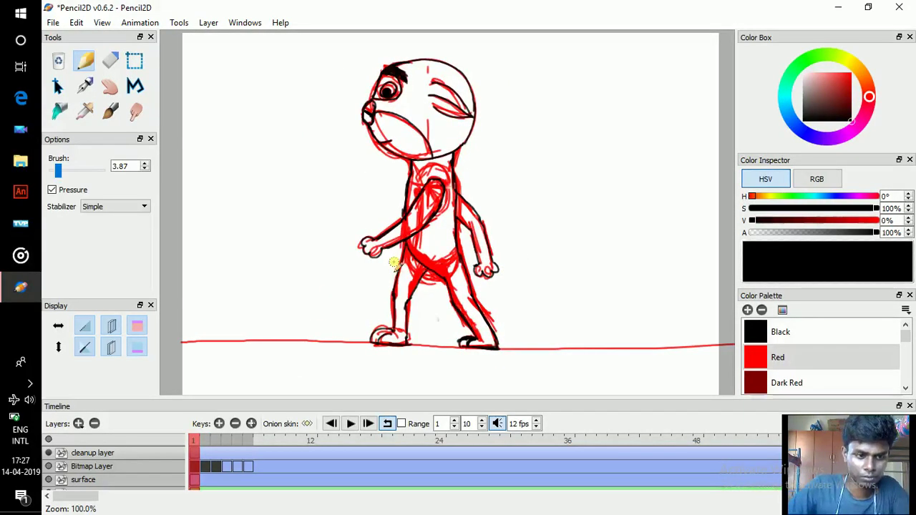
{"action": "left_click", "coordinate": [49, 466]}
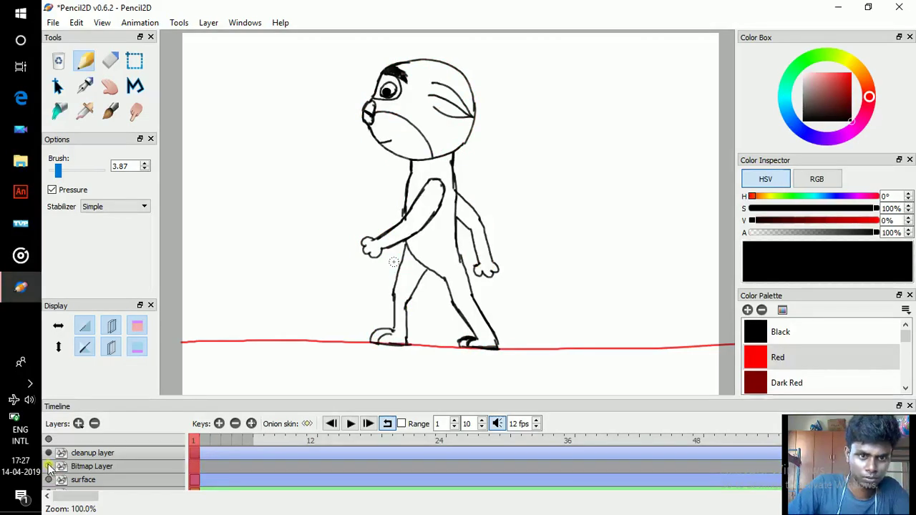
- Toggle the rough Bitmap Layer's visibility to compare it with the inked figure, leaving the rough layer shown
{"action": "left_click", "coordinate": [49, 466]}
{"action": "double_click", "coordinate": [50, 468]}
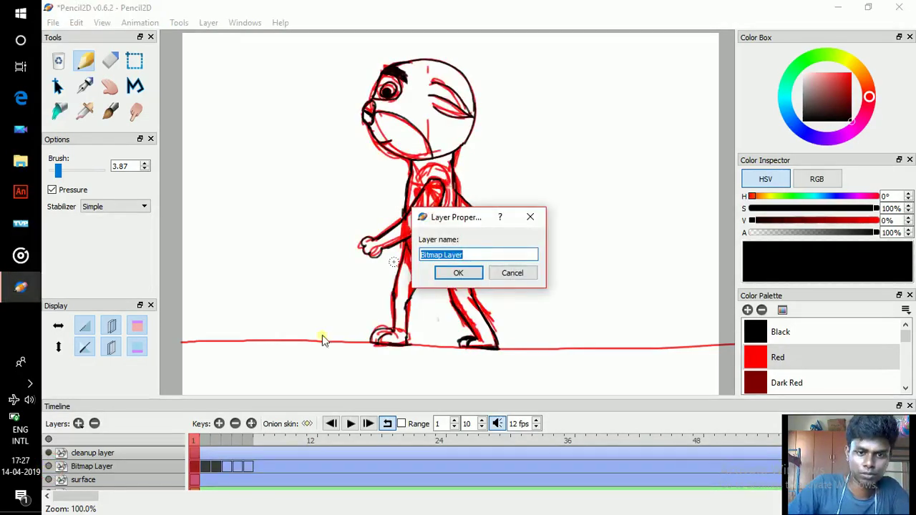
{"action": "left_click", "coordinate": [512, 274]}
{"action": "left_click", "coordinate": [48, 466]}
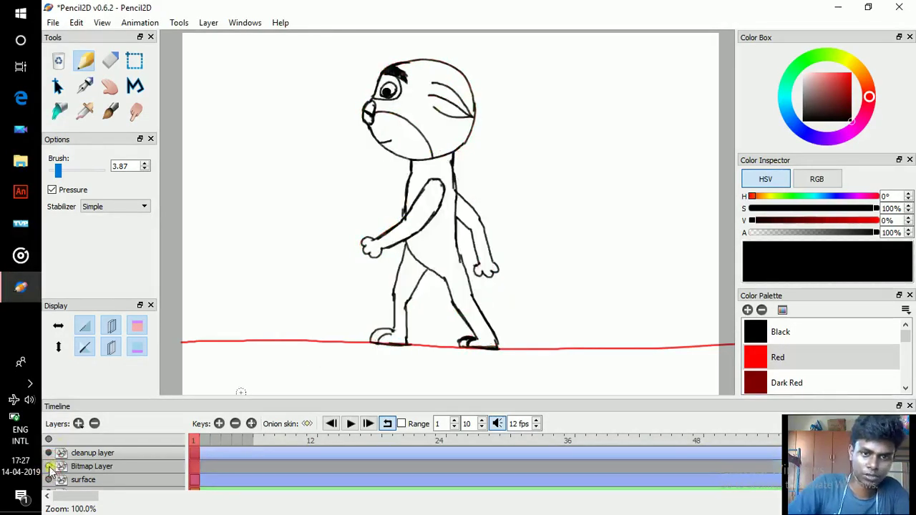
{"action": "left_click", "coordinate": [49, 466]}
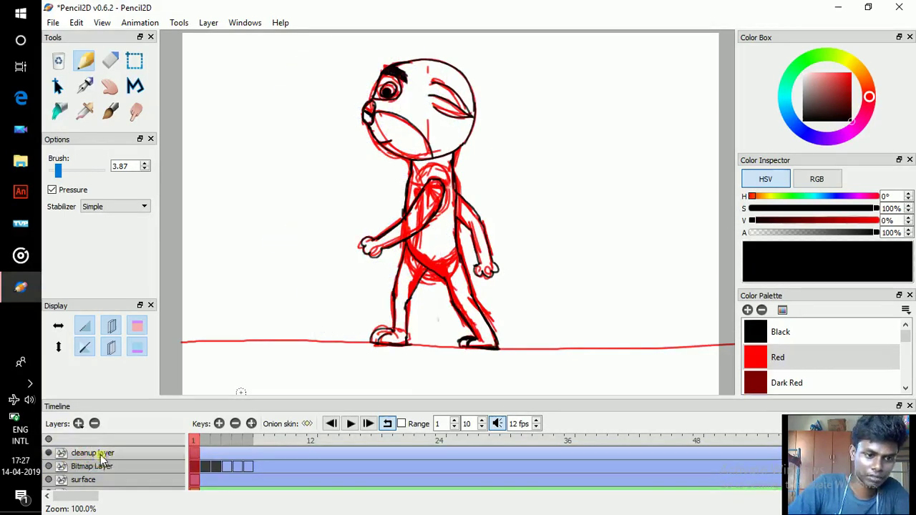
- On the cleanup layer at frame 1, ink a cuff line across each lower leg just above the foot
{"action": "double_click", "coordinate": [104, 455]}
{"action": "left_click", "coordinate": [512, 272]}
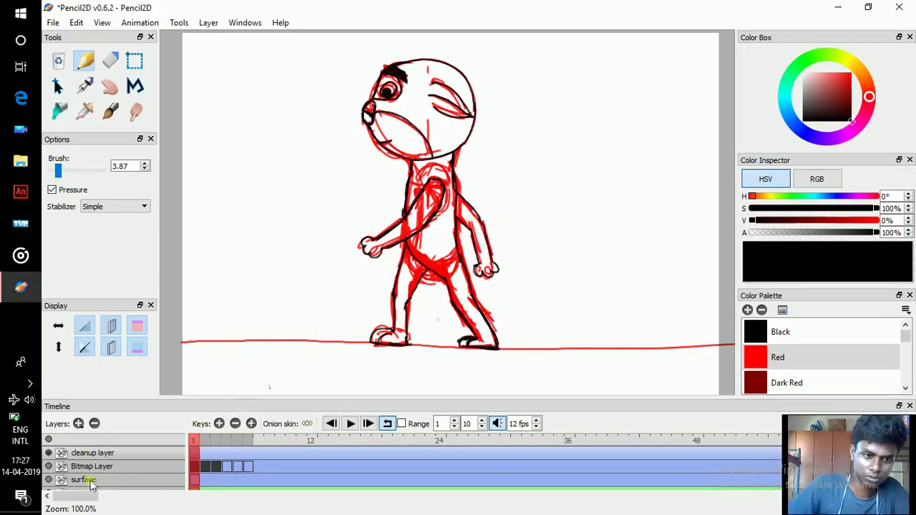
{"action": "mouse_move", "coordinate": [199, 444]}
{"action": "left_mouse_down"}
{"action": "mouse_move", "coordinate": [205, 439]}
{"action": "mouse_move", "coordinate": [194, 442]}
{"action": "left_mouse_up"}
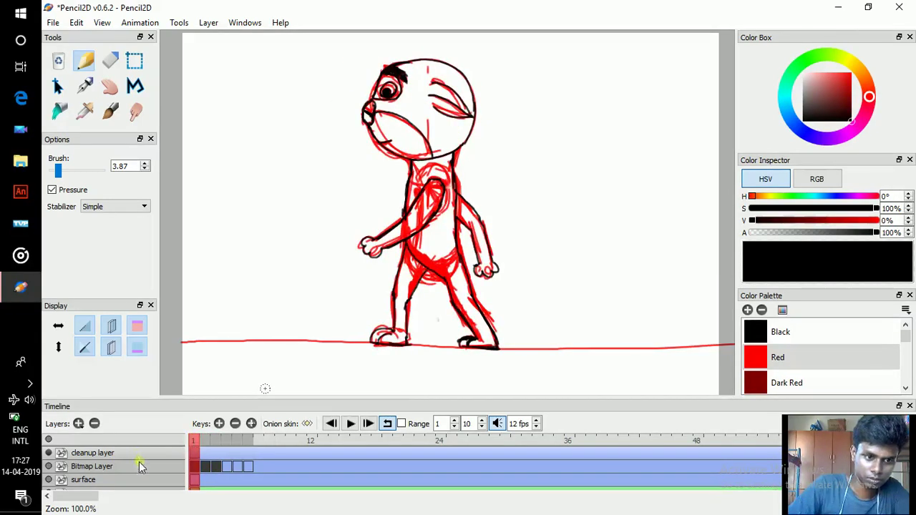
{"action": "left_click", "coordinate": [140, 466]}
{"action": "left_click", "coordinate": [142, 454]}
{"action": "scroll", "coordinate": [446, 241], "scroll_direction": "up", "scroll_amount": 1}
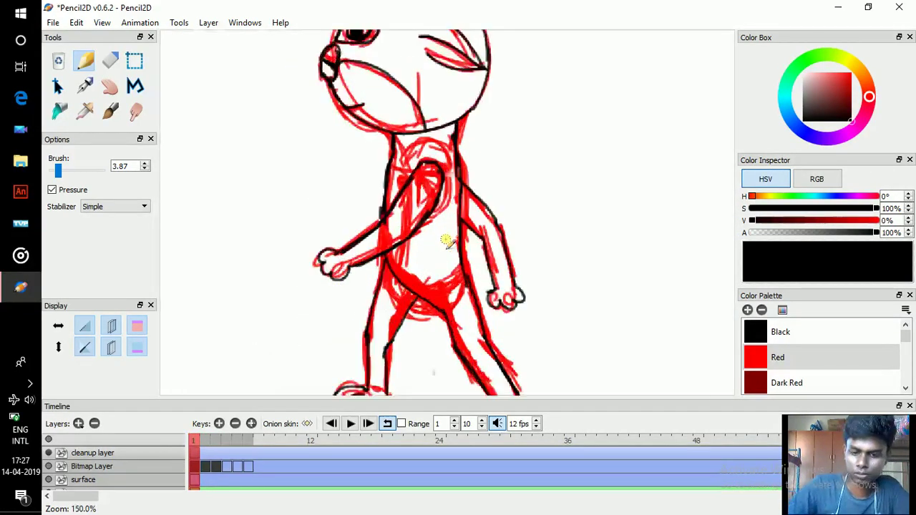
{"action": "scroll", "coordinate": [446, 240], "scroll_direction": "up", "scroll_amount": 1}
{"action": "left_click_drag", "start_coordinate": [411, 270], "coordinate": [407, 133]}
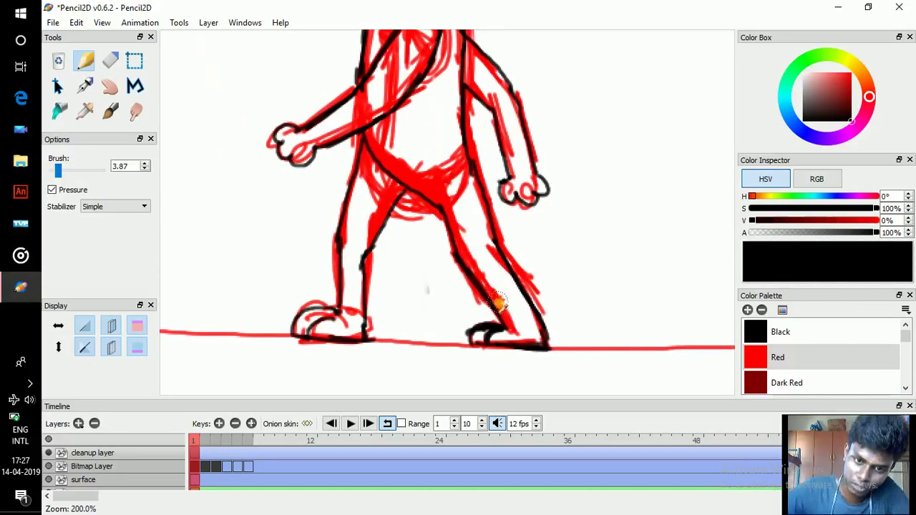
{"action": "left_click_drag", "start_coordinate": [499, 304], "coordinate": [525, 301]}
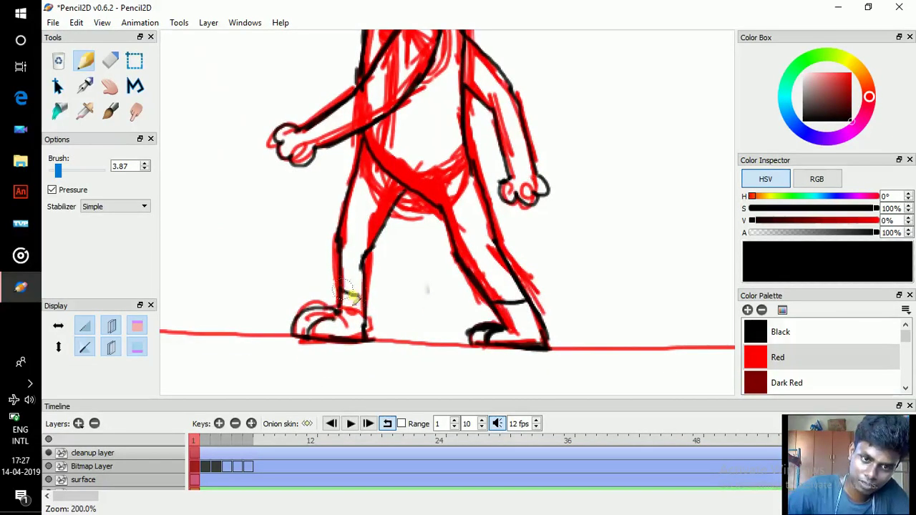
{"action": "left_click_drag", "start_coordinate": [341, 296], "coordinate": [364, 294]}
- Ink the torso's clothing details in black: the chest line, the double arched shoulder strap, the round button and the curved line below the arm
{"action": "mouse_move", "coordinate": [440, 75]}
{"action": "left_mouse_down"}
{"action": "mouse_move", "coordinate": [410, 241]}
{"action": "mouse_move", "coordinate": [391, 269]}
{"action": "left_mouse_up"}
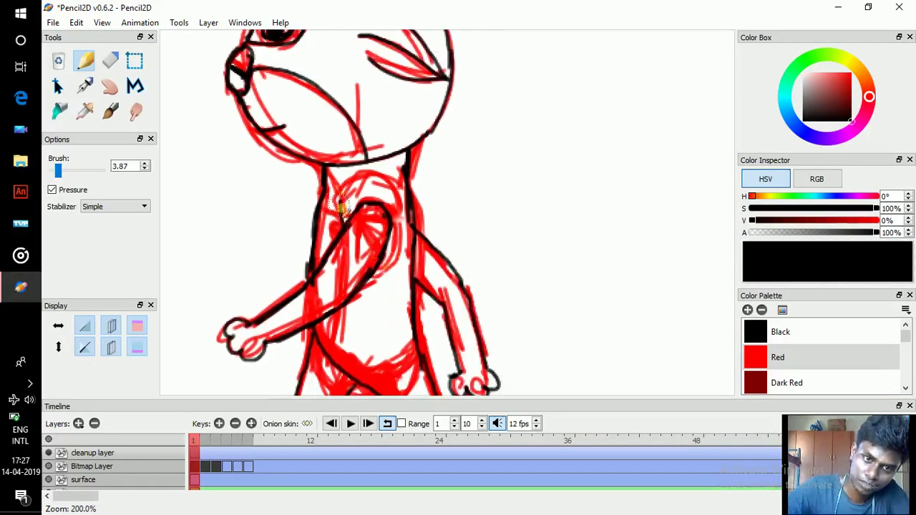
{"action": "left_click_drag", "start_coordinate": [345, 193], "coordinate": [323, 180]}
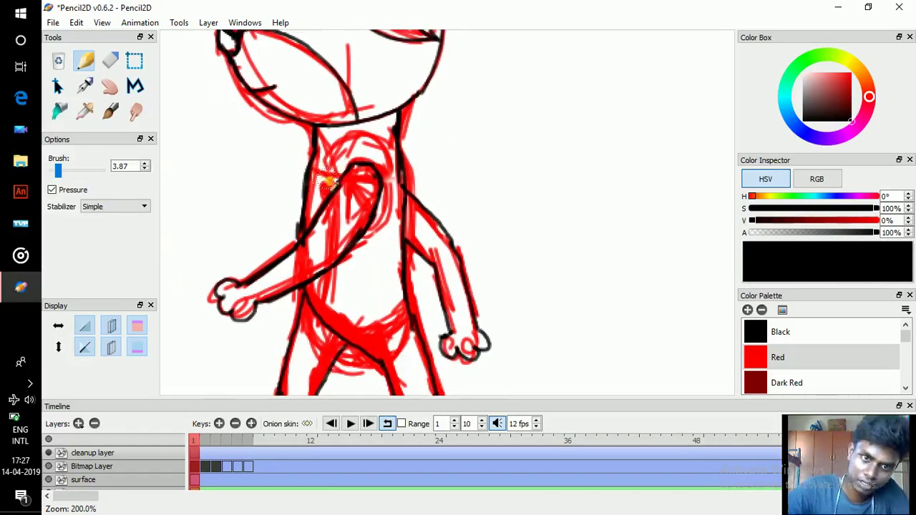
{"action": "mouse_move", "coordinate": [405, 181]}
{"action": "left_mouse_down"}
{"action": "mouse_move", "coordinate": [334, 163]}
{"action": "mouse_move", "coordinate": [360, 141]}
{"action": "mouse_move", "coordinate": [384, 156]}
{"action": "left_mouse_up"}
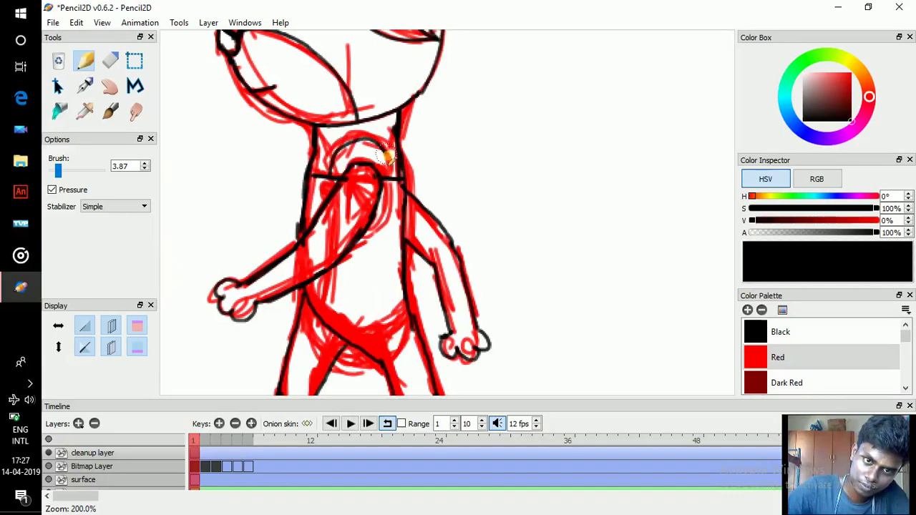
{"action": "mouse_move", "coordinate": [324, 174]}
{"action": "left_mouse_down"}
{"action": "mouse_move", "coordinate": [334, 138]}
{"action": "mouse_move", "coordinate": [353, 133]}
{"action": "mouse_move", "coordinate": [380, 136]}
{"action": "mouse_move", "coordinate": [399, 160]}
{"action": "mouse_move", "coordinate": [387, 188]}
{"action": "mouse_move", "coordinate": [327, 166]}
{"action": "left_mouse_up"}
{"action": "key", "text": "space"}
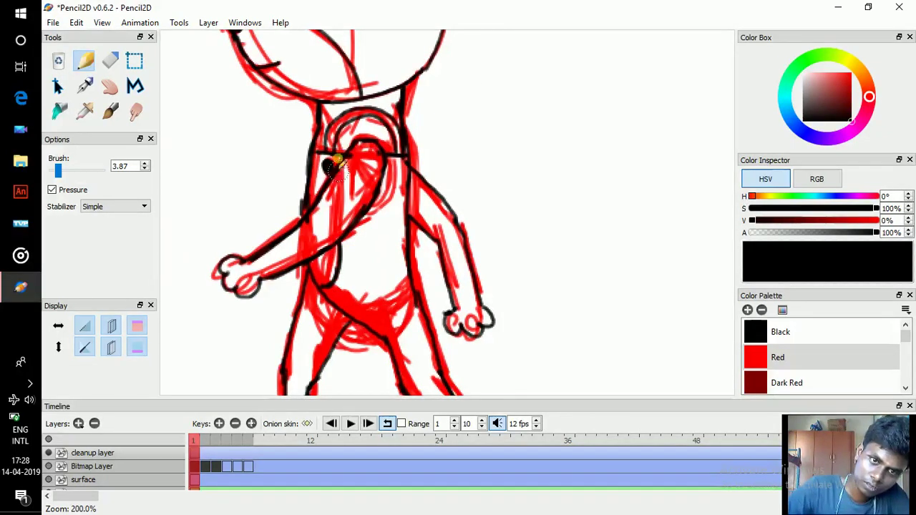
{"action": "left_click_drag", "start_coordinate": [410, 201], "coordinate": [415, 170]}
{"action": "scroll", "coordinate": [414, 169], "scroll_direction": "down", "scroll_amount": 2}
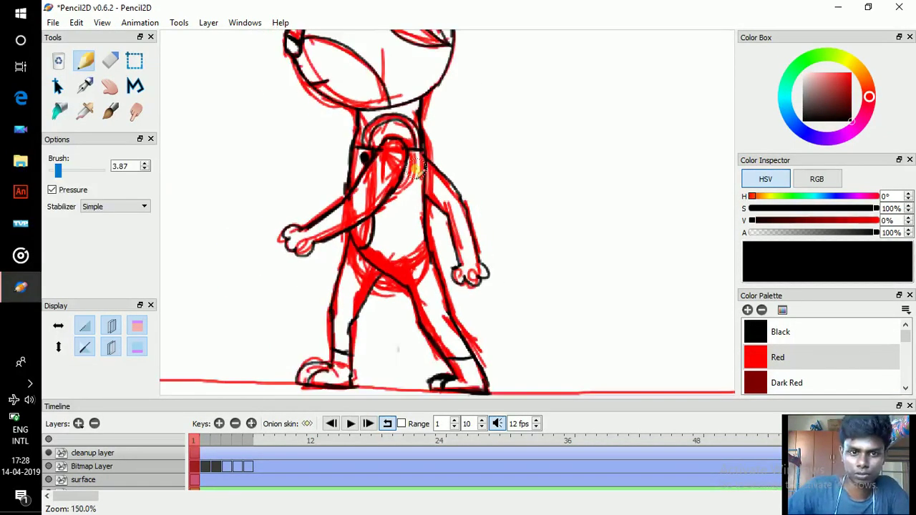
{"action": "scroll", "coordinate": [401, 161], "scroll_direction": "down", "scroll_amount": 2}
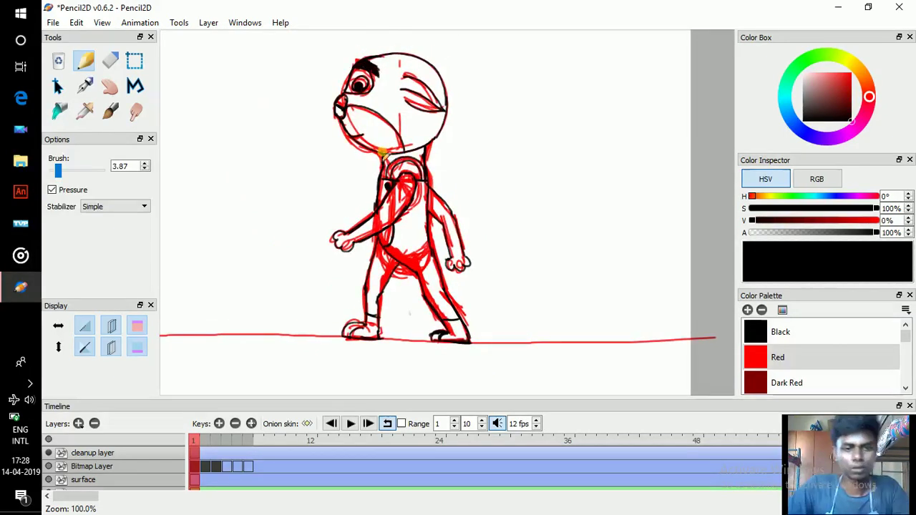
- Flip between the first two frames and add a new keyframe at frame 2 of the cleanup layer
{"action": "key", "text": "period"}
{"action": "key", "text": "comma"}
{"action": "key", "text": "period"}
{"action": "key", "text": "comma"}
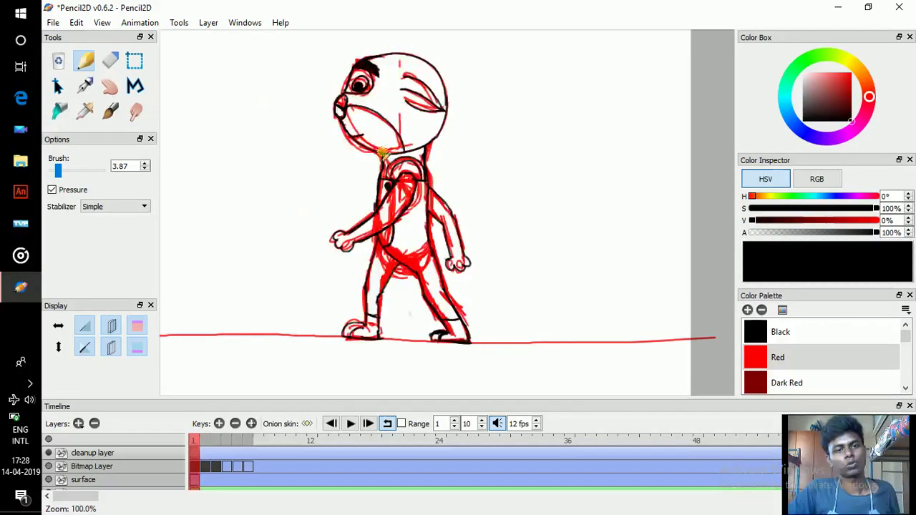
{"action": "key", "text": "."}
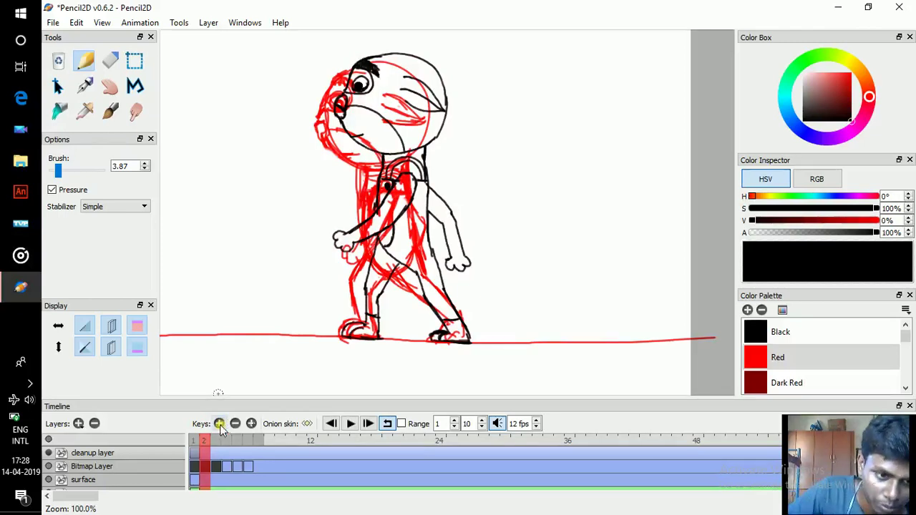
{"action": "left_click", "coordinate": [220, 424]}
- Flip between frames 1 and 2 to compare the inked pose with the second rough pose
{"action": "key", "text": "comma"}
{"action": "key", "text": "period"}
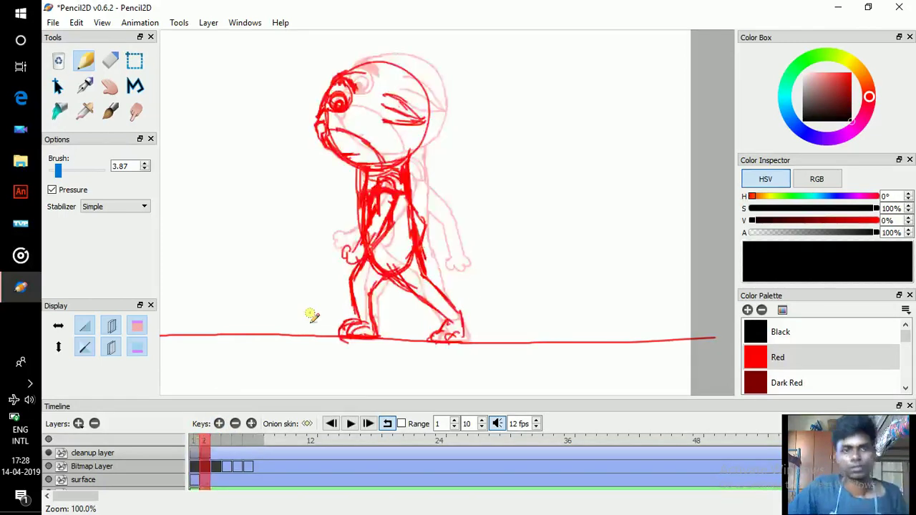
{"action": "key", "text": "comma"}
{"action": "key", "text": "period"}
{"action": "key", "text": "comma"}
{"action": "key", "text": "period"}
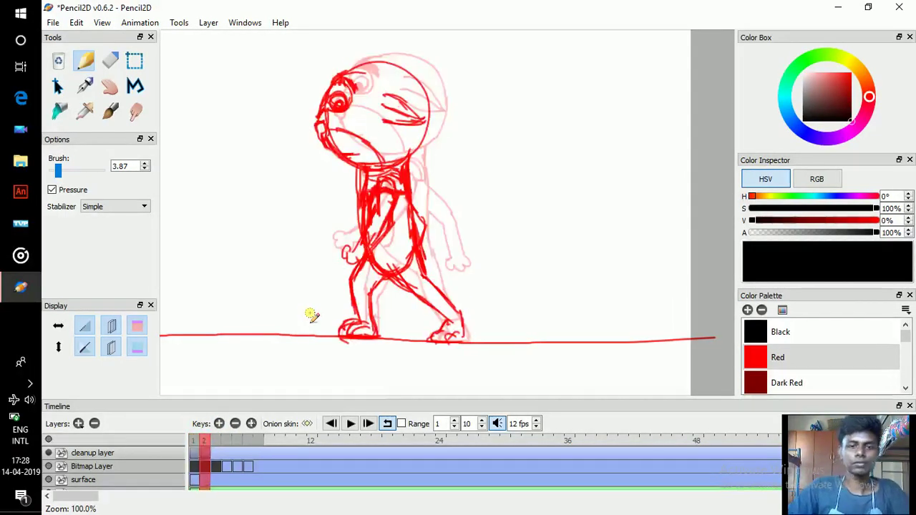
{"action": "key", "text": "comma"}
{"action": "key", "text": "period"}
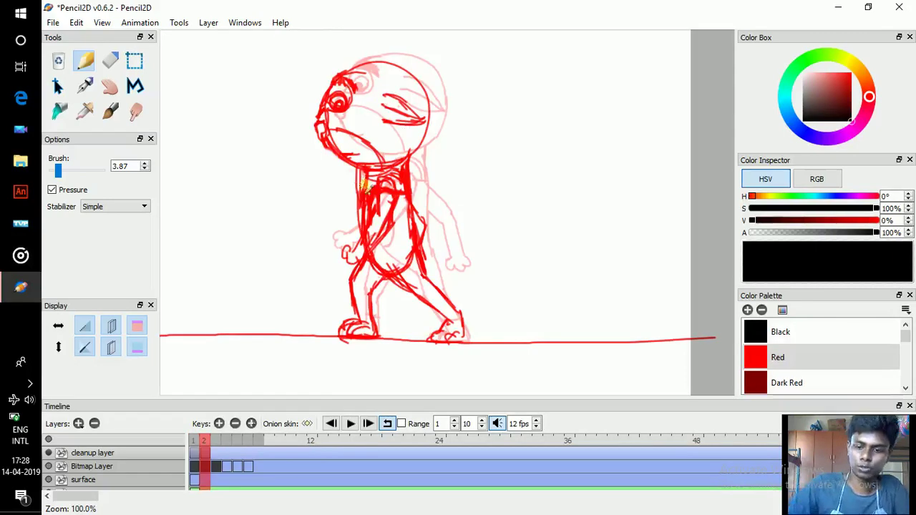
- Examine the head up close while flipping between frame 2 and its neighbouring frames
{"action": "scroll", "coordinate": [365, 184], "scroll_direction": "up", "scroll_amount": 1}
{"action": "left_click_drag", "start_coordinate": [394, 192], "coordinate": [409, 146]}
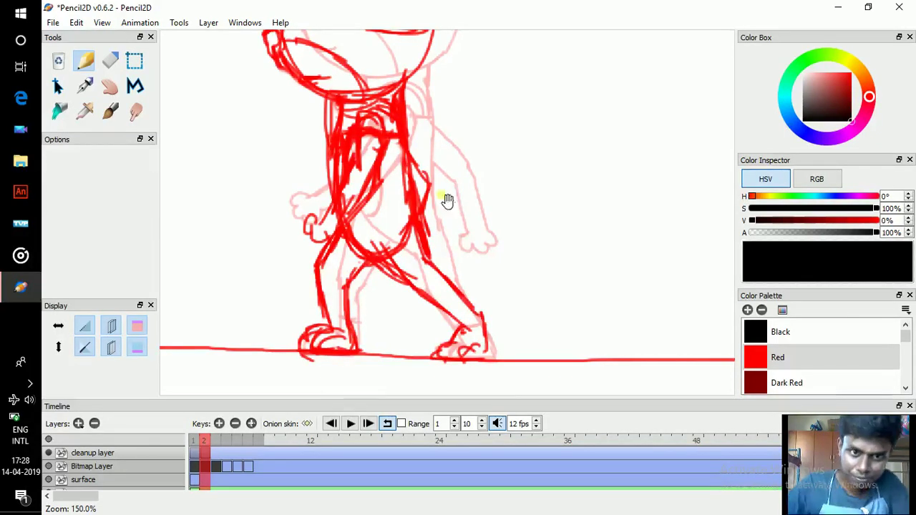
{"action": "mouse_move", "coordinate": [440, 150]}
{"action": "left_mouse_down"}
{"action": "mouse_move", "coordinate": [469, 220]}
{"action": "mouse_move", "coordinate": [472, 256]}
{"action": "left_mouse_up"}
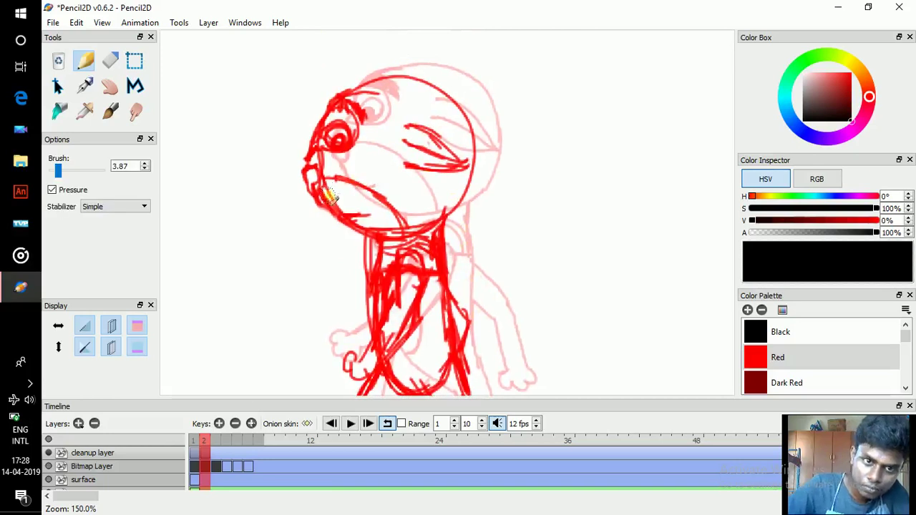
{"action": "key", "text": "period"}
{"action": "key", "text": "comma"}
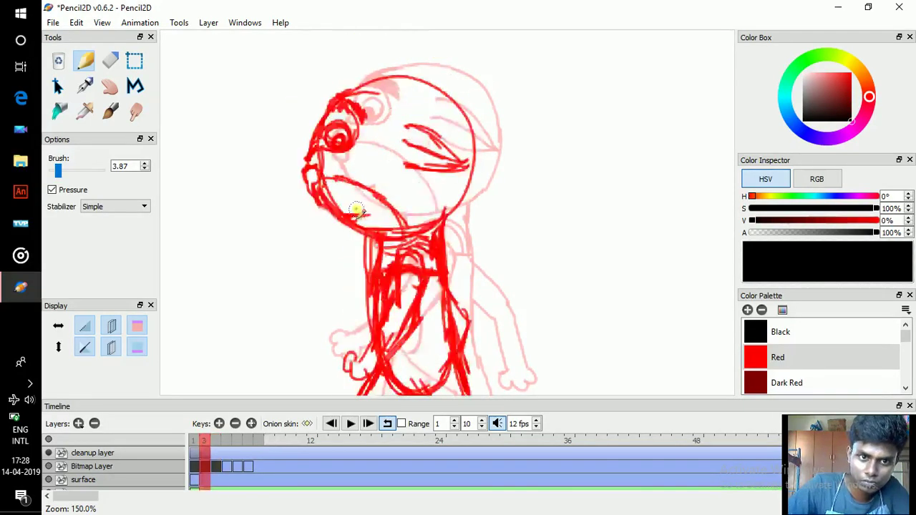
{"action": "key", "text": "comma"}
{"action": "key", "text": "period"}
{"action": "key", "text": "comma"}
{"action": "key", "text": "period"}
{"action": "key", "text": "Left"}
{"action": "key", "text": "Right"}
{"action": "key", "text": "Left"}
{"action": "key", "text": "Right"}
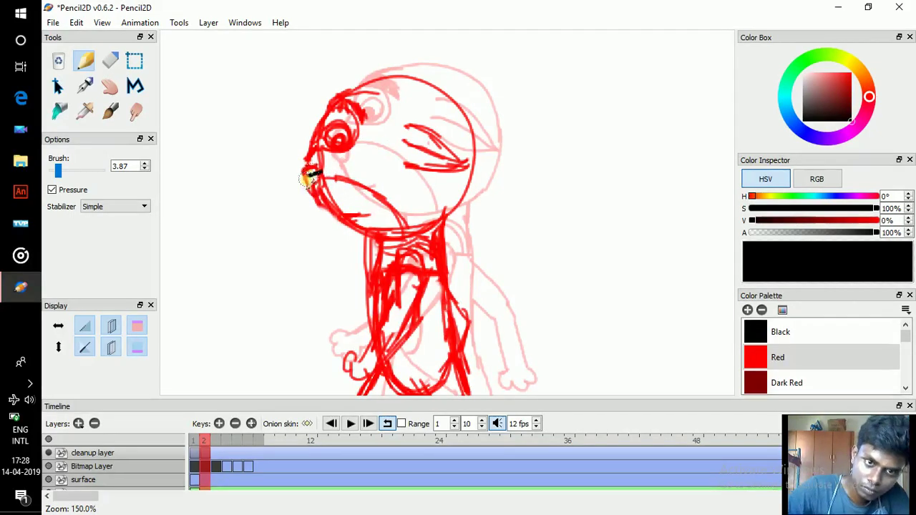
- On frame 2, ink the nose with the curved muzzle line, and the head outline from the nose over the crown to the nape
{"action": "mouse_move", "coordinate": [308, 179]}
{"action": "left_mouse_down"}
{"action": "mouse_move", "coordinate": [317, 191]}
{"action": "mouse_move", "coordinate": [321, 179]}
{"action": "mouse_move", "coordinate": [371, 190]}
{"action": "mouse_move", "coordinate": [408, 230]}
{"action": "left_mouse_up"}
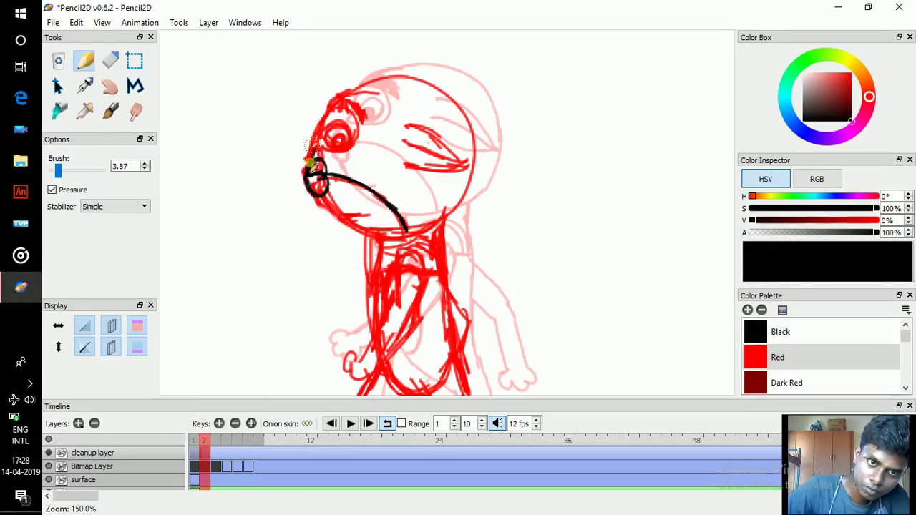
{"action": "mouse_move", "coordinate": [313, 159]}
{"action": "left_mouse_down"}
{"action": "mouse_move", "coordinate": [333, 102]}
{"action": "mouse_move", "coordinate": [352, 91]}
{"action": "left_mouse_up"}
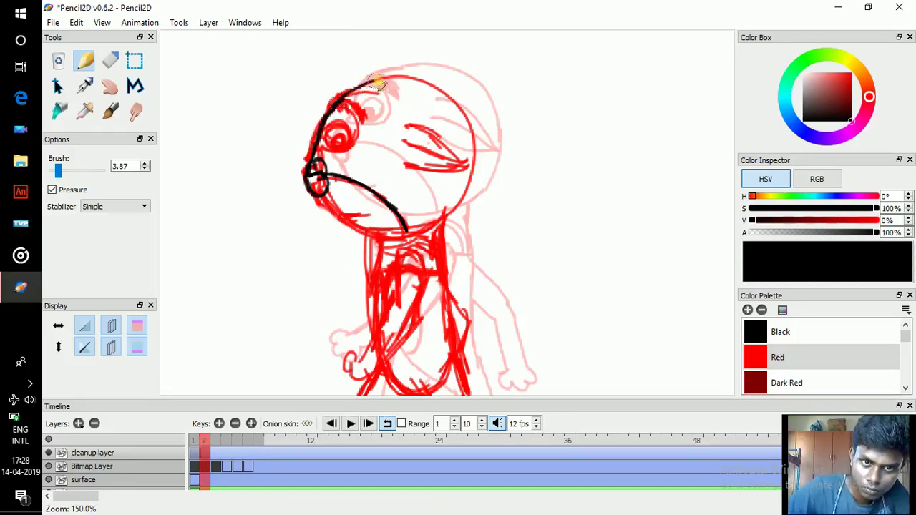
{"action": "mouse_move", "coordinate": [438, 91]}
{"action": "left_mouse_down"}
{"action": "mouse_move", "coordinate": [468, 117]}
{"action": "mouse_move", "coordinate": [476, 159]}
{"action": "mouse_move", "coordinate": [462, 205]}
{"action": "mouse_move", "coordinate": [433, 223]}
{"action": "left_mouse_up"}
{"action": "key", "text": "space"}
{"action": "left_click_drag", "start_coordinate": [404, 176], "coordinate": [394, 182]}
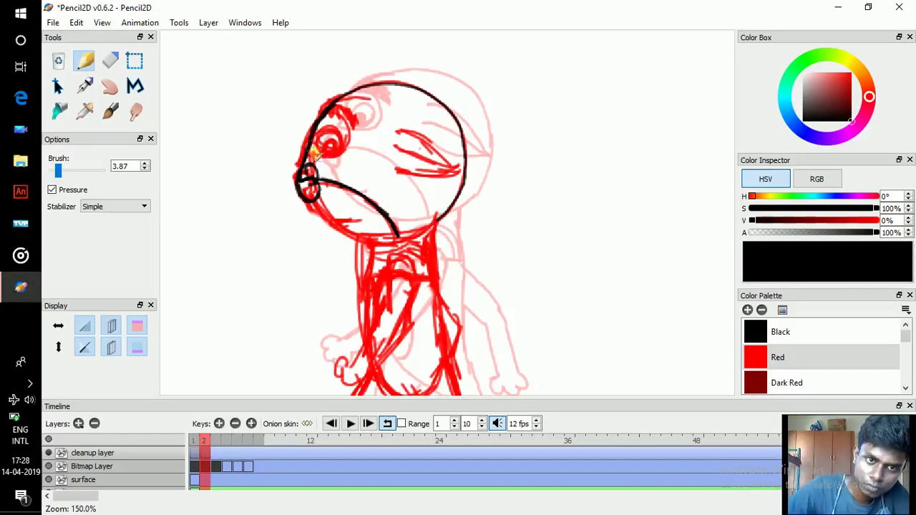
- Ink the eye with its black pupil and thick eyebrow, and the jawline with the short mouth line
{"action": "left_click_drag", "start_coordinate": [309, 159], "coordinate": [350, 149]}
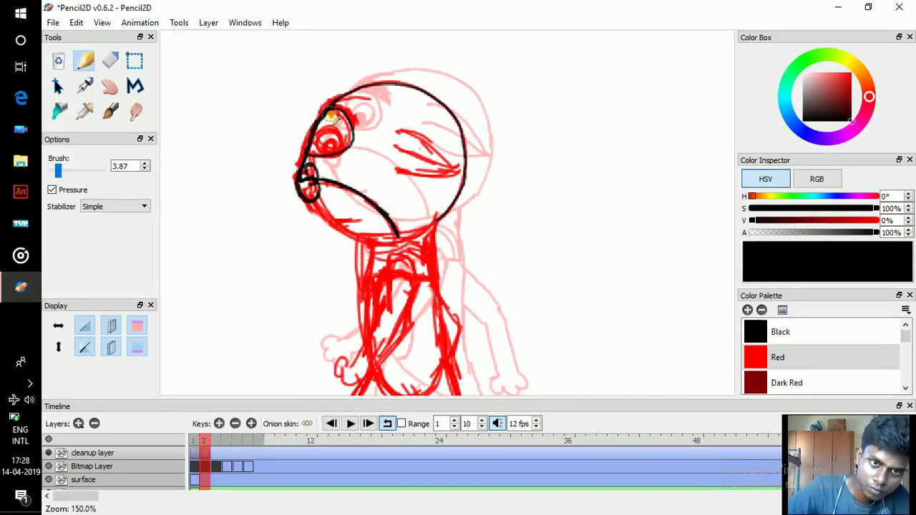
{"action": "mouse_move", "coordinate": [334, 117]}
{"action": "left_mouse_down"}
{"action": "mouse_move", "coordinate": [326, 111]}
{"action": "mouse_move", "coordinate": [352, 115]}
{"action": "left_mouse_up"}
{"action": "mouse_move", "coordinate": [316, 153]}
{"action": "left_mouse_down"}
{"action": "mouse_move", "coordinate": [328, 129]}
{"action": "mouse_move", "coordinate": [339, 147]}
{"action": "mouse_move", "coordinate": [321, 147]}
{"action": "mouse_move", "coordinate": [336, 152]}
{"action": "mouse_move", "coordinate": [309, 181]}
{"action": "mouse_move", "coordinate": [314, 198]}
{"action": "mouse_move", "coordinate": [309, 171]}
{"action": "mouse_move", "coordinate": [318, 188]}
{"action": "mouse_move", "coordinate": [307, 192]}
{"action": "mouse_move", "coordinate": [343, 220]}
{"action": "mouse_move", "coordinate": [395, 222]}
{"action": "left_mouse_up"}
{"action": "scroll", "coordinate": [327, 147], "scroll_direction": "down", "scroll_amount": 1}
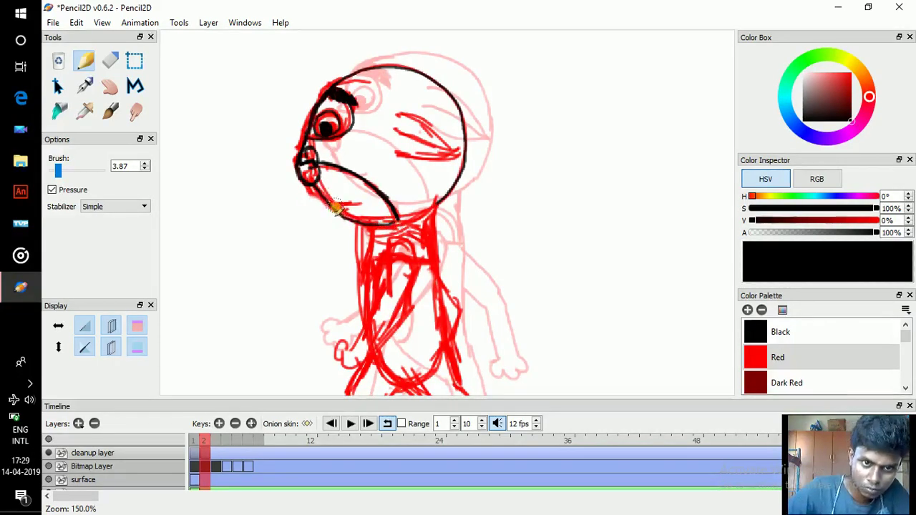
{"action": "left_click_drag", "start_coordinate": [331, 206], "coordinate": [361, 204]}
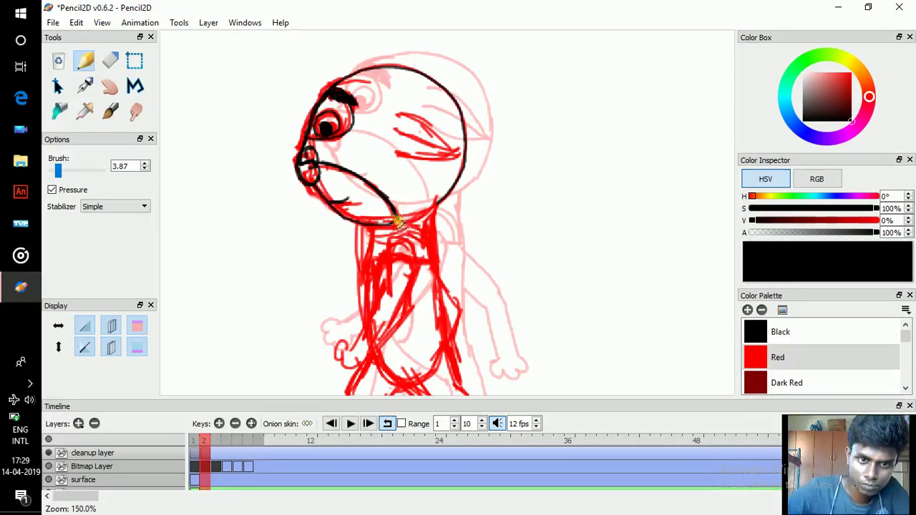
{"action": "mouse_move", "coordinate": [394, 221]}
{"action": "left_mouse_down"}
{"action": "mouse_move", "coordinate": [429, 214]}
{"action": "mouse_move", "coordinate": [438, 201]}
{"action": "left_mouse_up"}
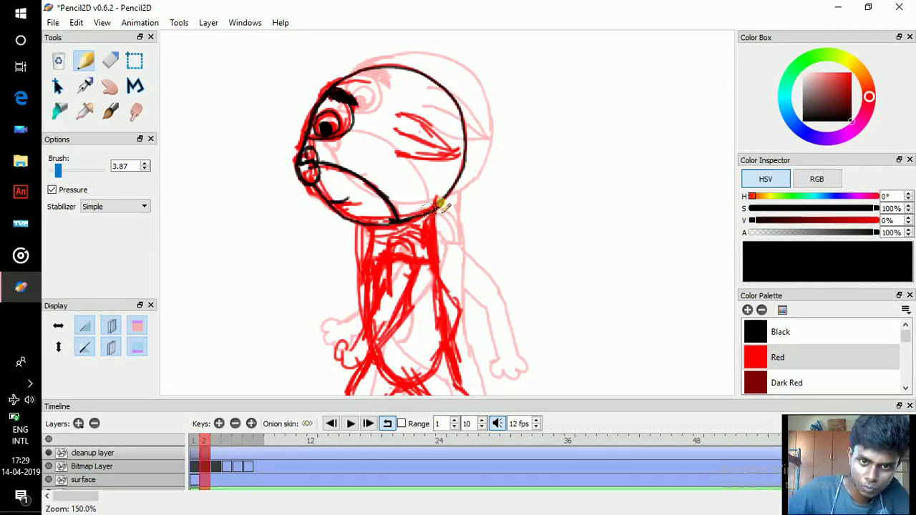
- Ink the pointed ear on the back of the head with three black strokes over the rough lines
{"action": "left_click_drag", "start_coordinate": [396, 132], "coordinate": [457, 152]}
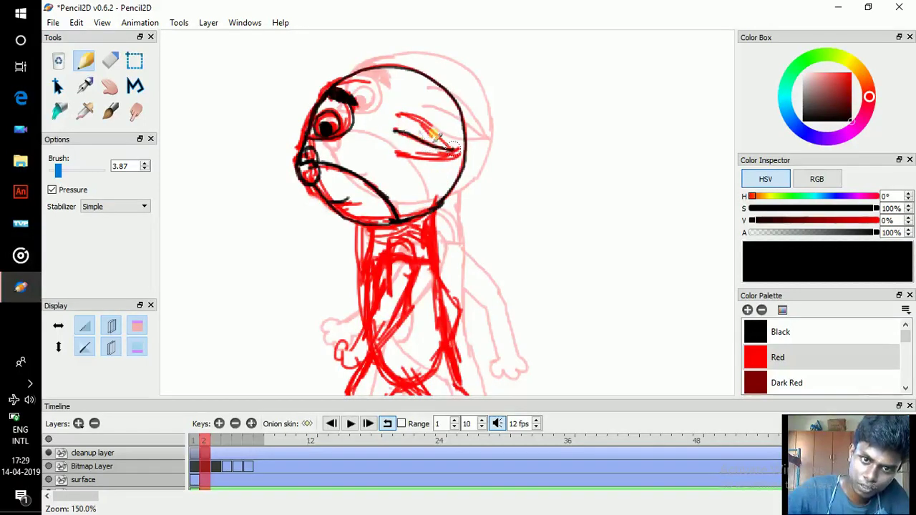
{"action": "left_click_drag", "start_coordinate": [398, 115], "coordinate": [457, 152]}
{"action": "left_click_drag", "start_coordinate": [398, 153], "coordinate": [458, 153]}
- Ink the short front and back neck lines just below the head
{"action": "key", "text": "space"}
{"action": "left_click_drag", "start_coordinate": [419, 125], "coordinate": [419, 34]}
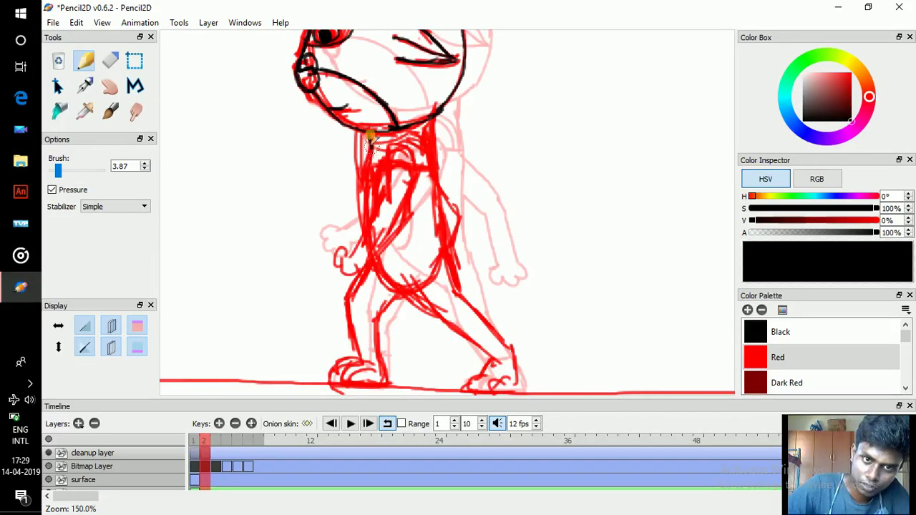
{"action": "left_click_drag", "start_coordinate": [370, 135], "coordinate": [372, 161]}
{"action": "left_click_drag", "start_coordinate": [431, 123], "coordinate": [432, 146]}
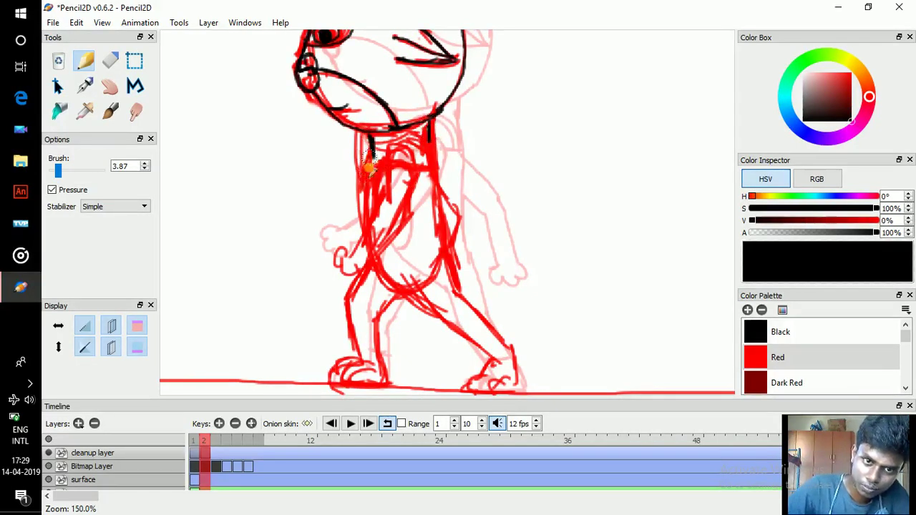
- Flip repeatedly between frames 1 and 2 to compare the neck and torso of the two poses
{"action": "key", "text": "comma"}
{"action": "key", "text": "period"}
{"action": "key", "text": "comma"}
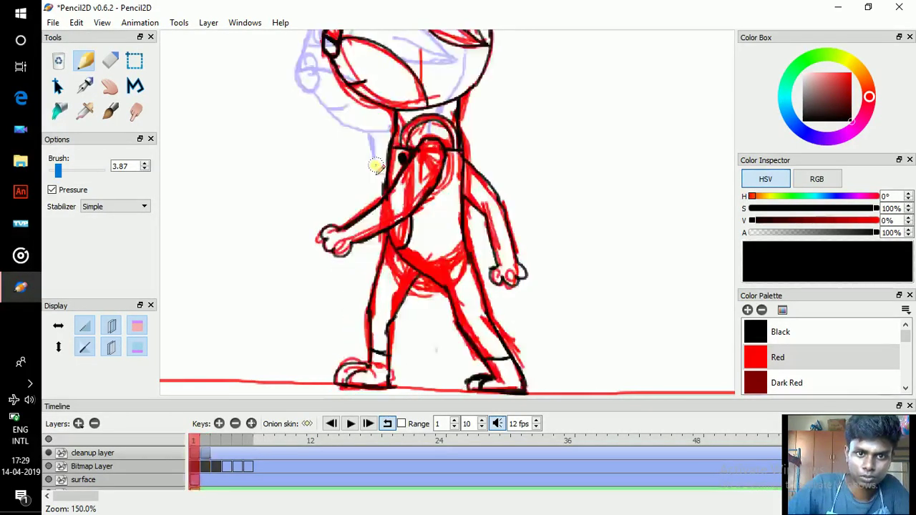
{"action": "key", "text": "period"}
{"action": "key", "text": "comma"}
{"action": "key", "text": "period"}
{"action": "key", "text": "comma"}
{"action": "key", "text": "period"}
{"action": "key", "text": "comma"}
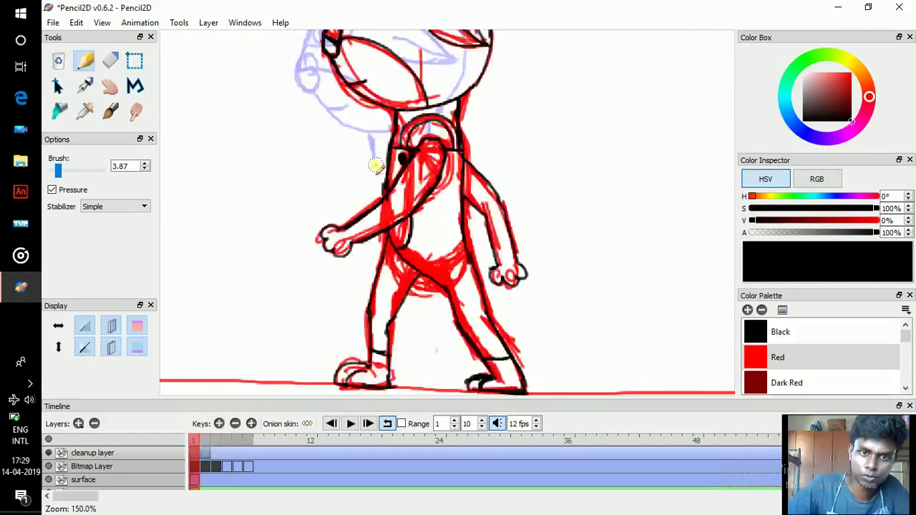
- Ink the front and back torso lines in black on frame 2, running from the neck to the hips
{"action": "key", "text": "period"}
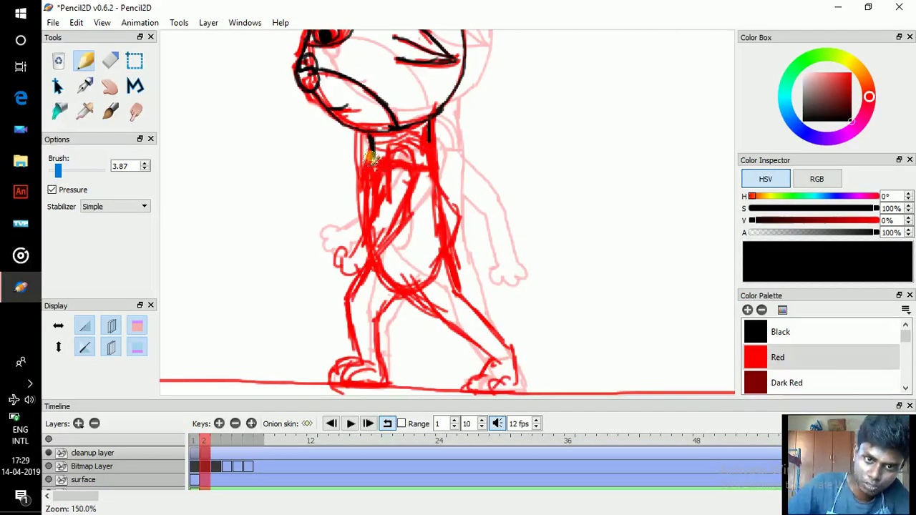
{"action": "left_click_drag", "start_coordinate": [369, 162], "coordinate": [366, 203]}
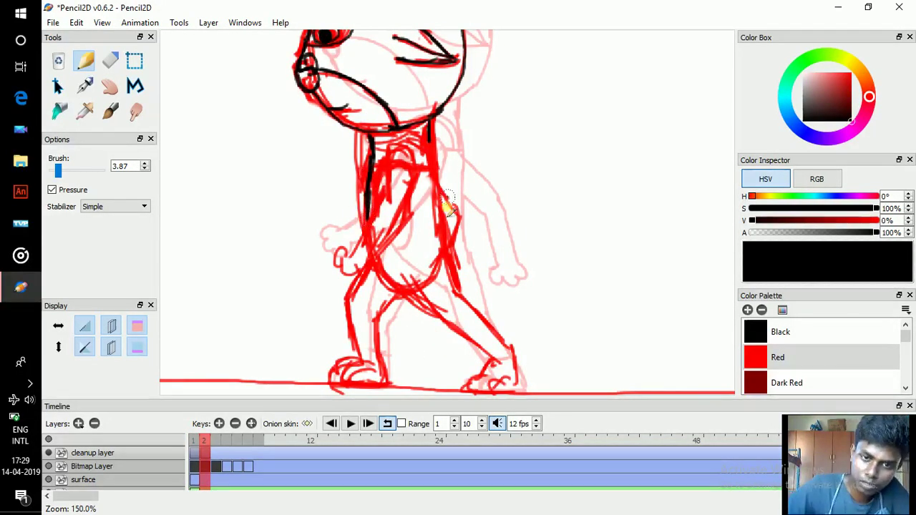
{"action": "left_click_drag", "start_coordinate": [433, 170], "coordinate": [436, 206]}
{"action": "left_click_drag", "start_coordinate": [429, 137], "coordinate": [436, 274]}
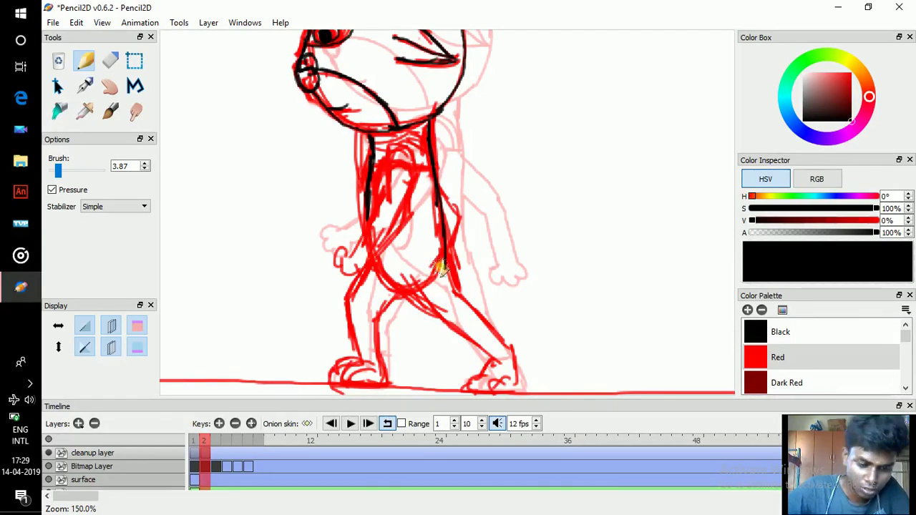
- Flip repeatedly between frames 1 and 2 to compare the width and position of the inked torso
{"action": "key", "text": "comma"}
{"action": "key", "text": "period"}
{"action": "key", "text": "comma"}
{"action": "key", "text": "period"}
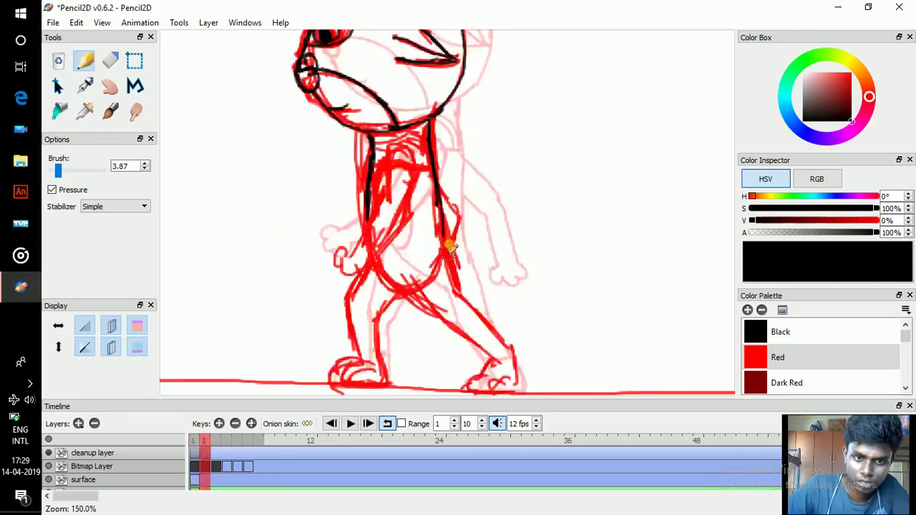
{"action": "key", "text": "comma"}
{"action": "key", "text": "period"}
{"action": "key", "text": "comma"}
{"action": "key", "text": "period"}
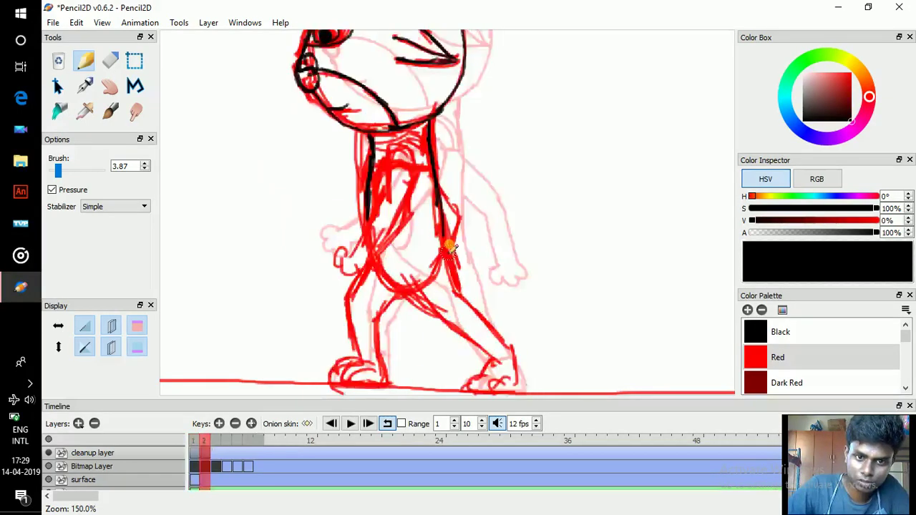
{"action": "key", "text": "comma"}
{"action": "key", "text": "period"}
{"action": "key", "text": "comma"}
{"action": "key", "text": "period"}
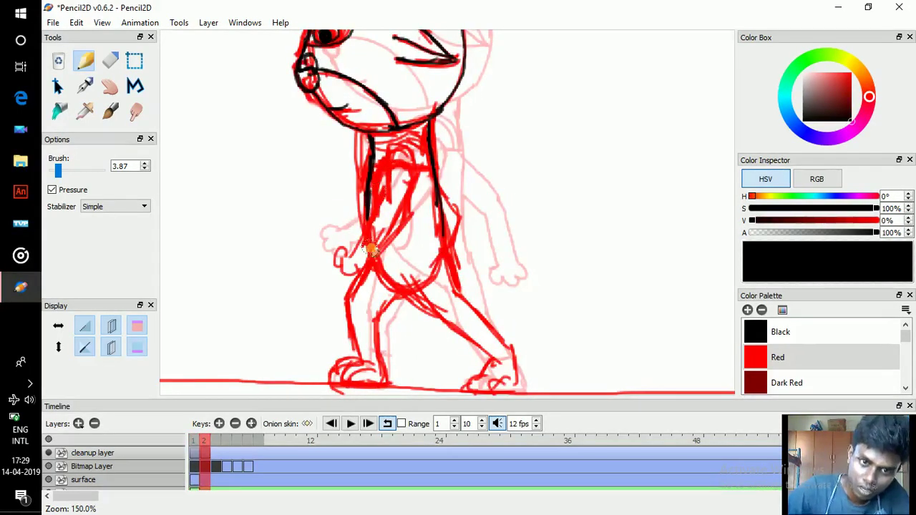
- Ink the belly's lower curve and the rear leg with its foot on frame 2, checking the pose against frame 1
{"action": "left_click_drag", "start_coordinate": [374, 260], "coordinate": [415, 294]}
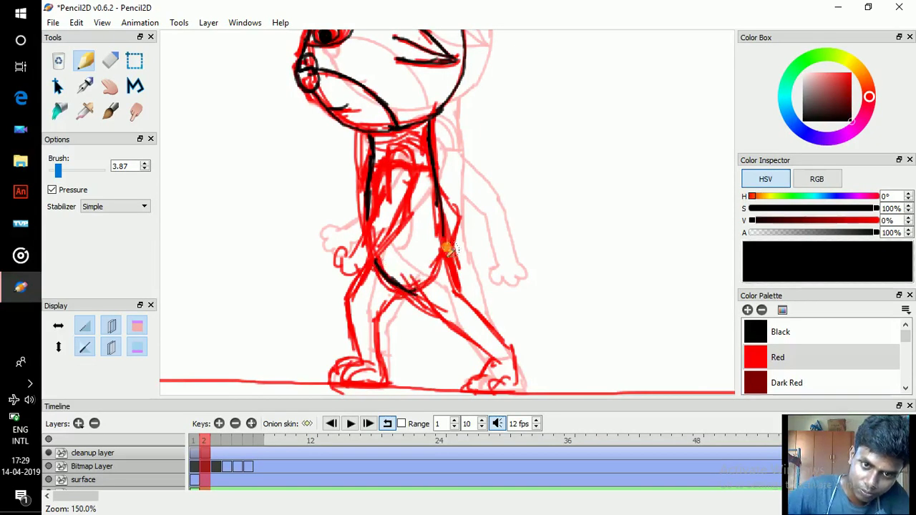
{"action": "mouse_move", "coordinate": [444, 239]}
{"action": "left_mouse_down"}
{"action": "mouse_move", "coordinate": [457, 290]}
{"action": "mouse_move", "coordinate": [429, 309]}
{"action": "mouse_move", "coordinate": [455, 328]}
{"action": "left_mouse_up"}
{"action": "mouse_move", "coordinate": [491, 364]}
{"action": "left_mouse_down"}
{"action": "mouse_move", "coordinate": [489, 325]}
{"action": "mouse_move", "coordinate": [509, 347]}
{"action": "left_mouse_up"}
{"action": "key", "text": "comma"}
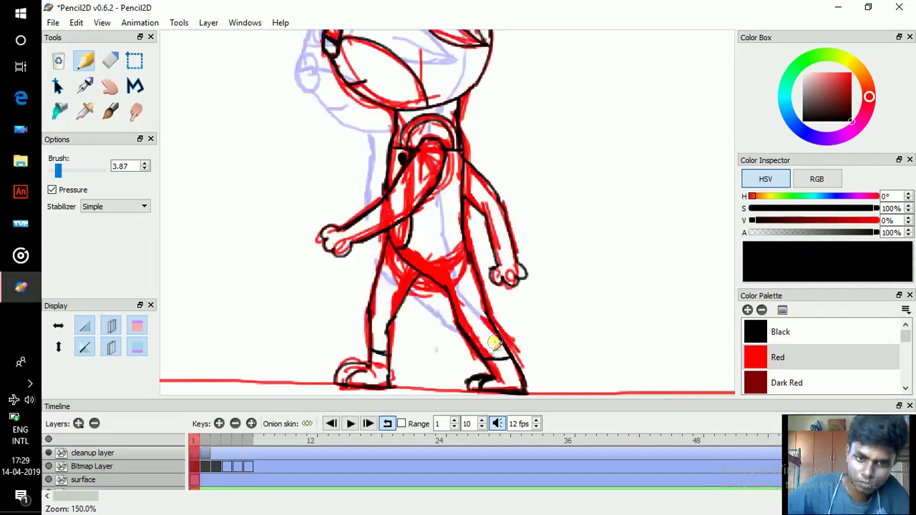
{"action": "key", "text": "period"}
{"action": "key", "text": "comma"}
{"action": "key", "text": "period"}
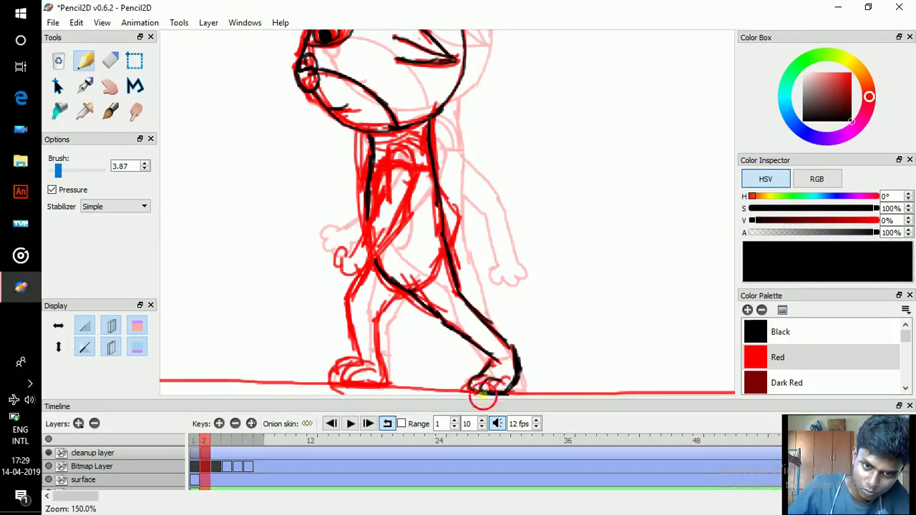
{"action": "left_click_drag", "start_coordinate": [484, 399], "coordinate": [488, 364]}
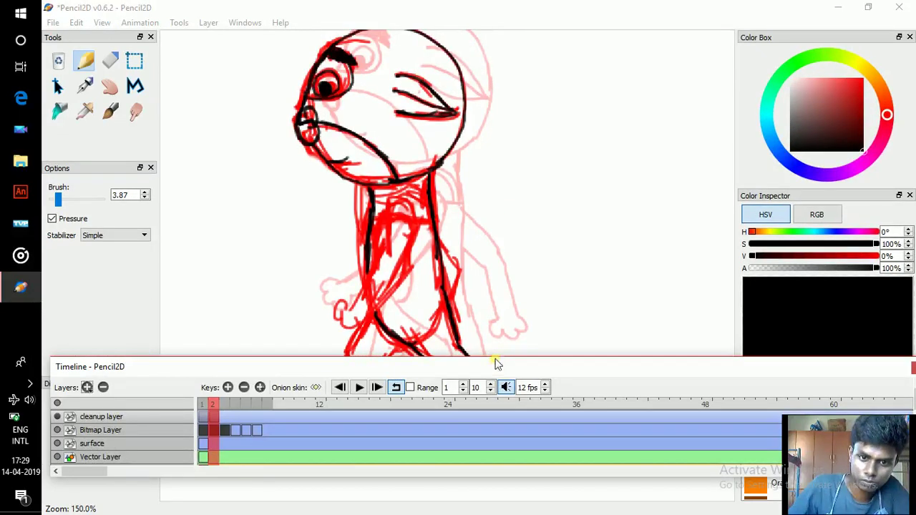
{"action": "double_click", "coordinate": [511, 364]}
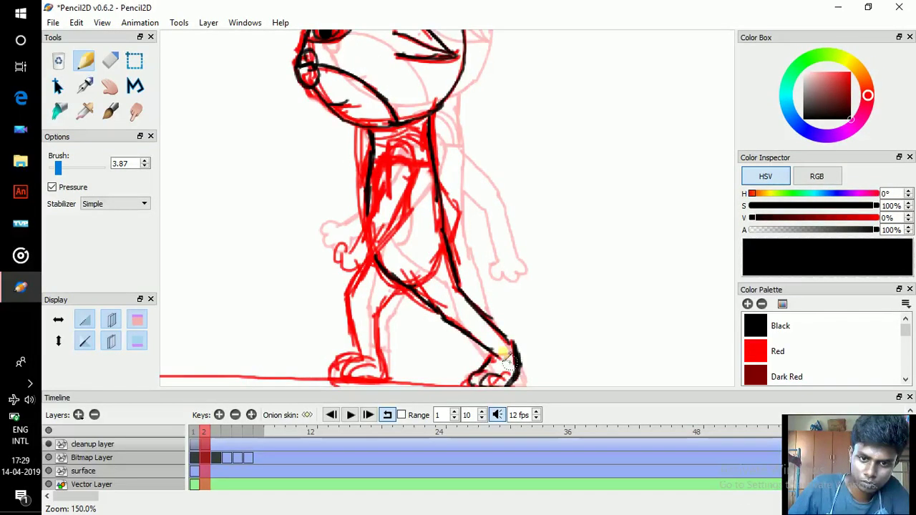
- Flip between frames 1 and 2 to compare the rear leg and foot of the two poses
{"action": "left_click_drag", "start_coordinate": [475, 334], "coordinate": [482, 320]}
{"action": "key", "text": "comma"}
{"action": "key", "text": "period"}
{"action": "key", "text": "comma"}
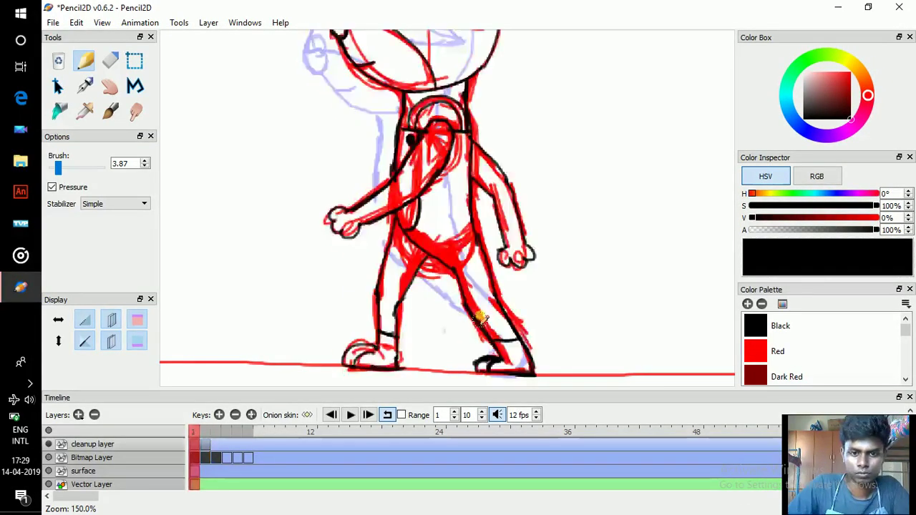
{"action": "key", "text": "period"}
{"action": "key", "text": "comma"}
{"action": "key", "text": "period"}
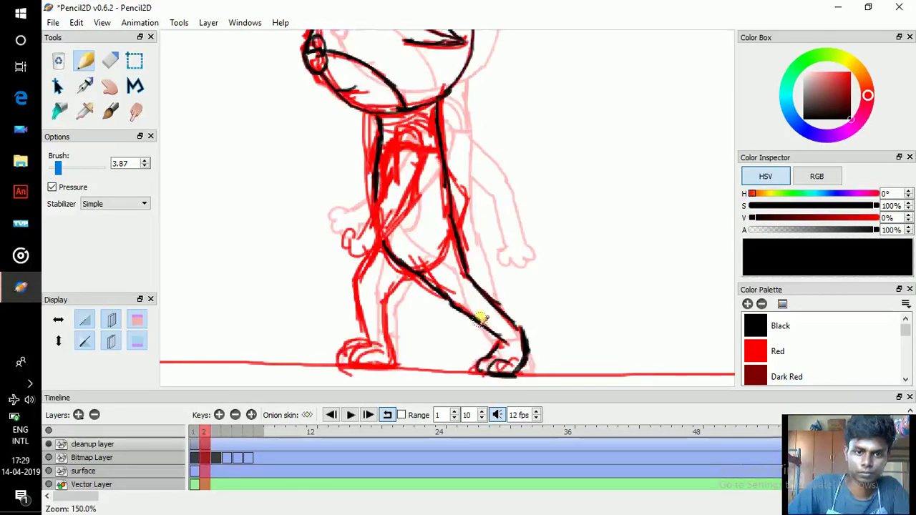
- Ink the front leg's bent outline and its foot in black over the rough lines on frame 2
{"action": "key", "text": "space"}
{"action": "mouse_move", "coordinate": [421, 246]}
{"action": "left_mouse_down"}
{"action": "mouse_move", "coordinate": [424, 228]}
{"action": "mouse_move", "coordinate": [392, 282]}
{"action": "left_mouse_up"}
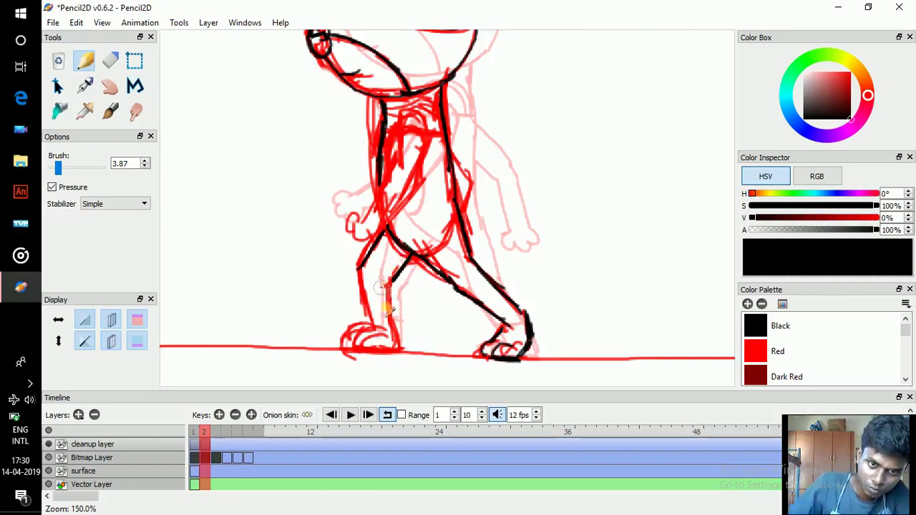
{"action": "left_click_drag", "start_coordinate": [396, 340], "coordinate": [384, 279]}
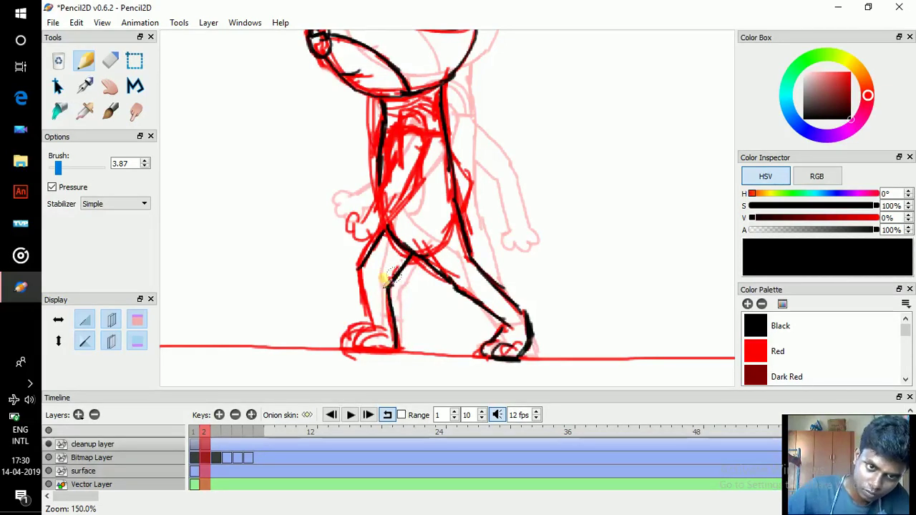
{"action": "left_click_drag", "start_coordinate": [367, 321], "coordinate": [358, 272]}
{"action": "key", "text": "Left"}
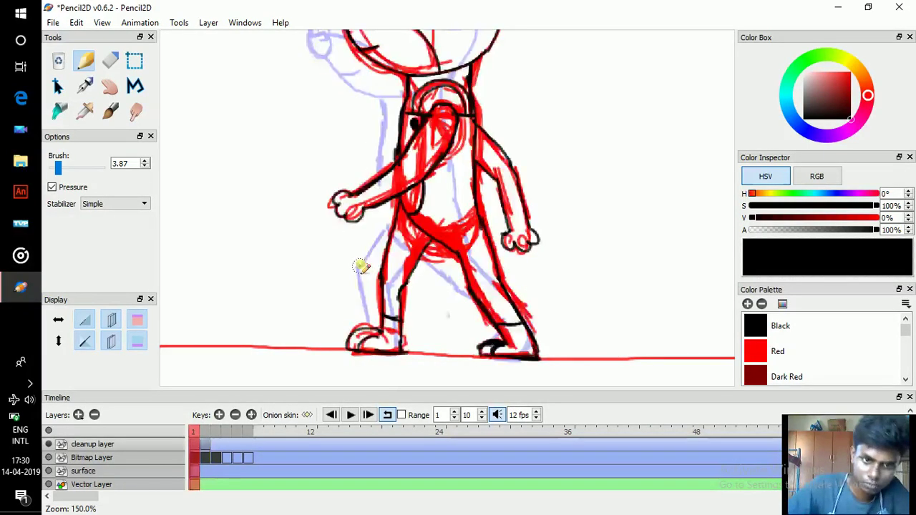
{"action": "key", "text": "Right"}
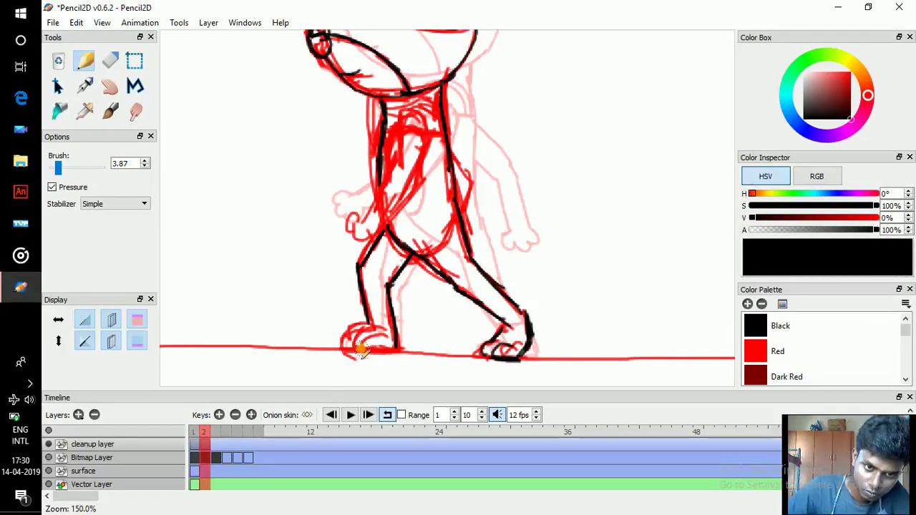
{"action": "mouse_move", "coordinate": [374, 348]}
{"action": "left_mouse_down"}
{"action": "mouse_move", "coordinate": [397, 350]}
{"action": "mouse_move", "coordinate": [348, 346]}
{"action": "left_mouse_up"}
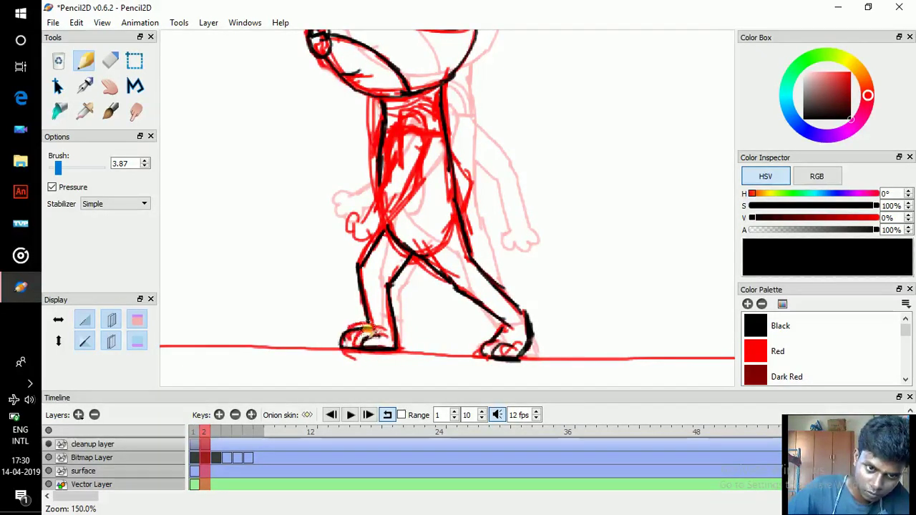
- Check the legs against frame 1 and thicken the rear leg's upper thigh line just below the crotch
{"action": "key", "text": "comma"}
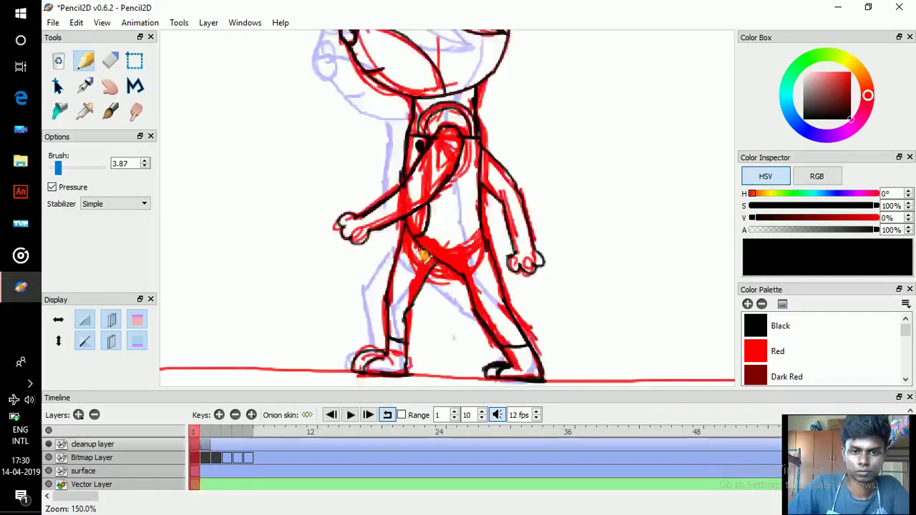
{"action": "key", "text": "period"}
{"action": "key", "text": "comma"}
{"action": "key", "text": "period"}
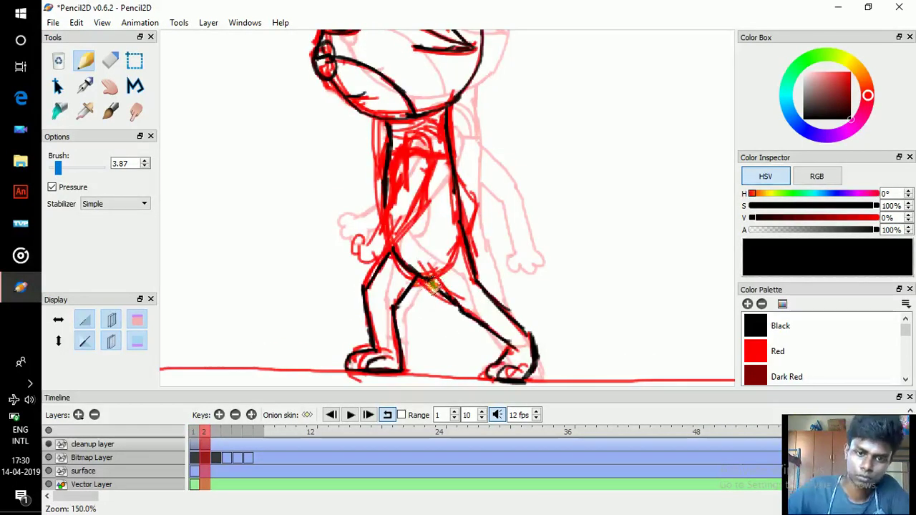
{"action": "left_click_drag", "start_coordinate": [431, 279], "coordinate": [458, 310]}
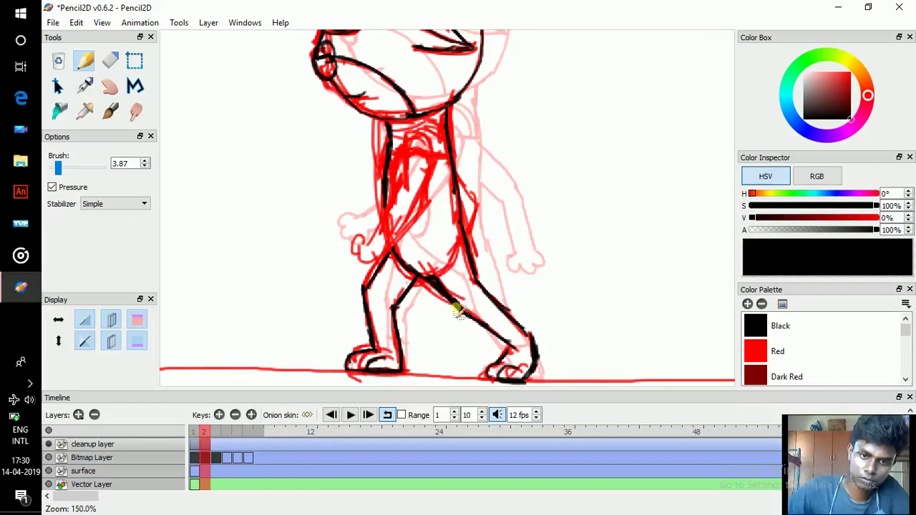
- Ink the far arm's bent elbow sticking out behind the back on frame 2, comparing it with frame 1
{"action": "key", "text": "space"}
{"action": "key", "text": "comma"}
{"action": "key", "text": "period"}
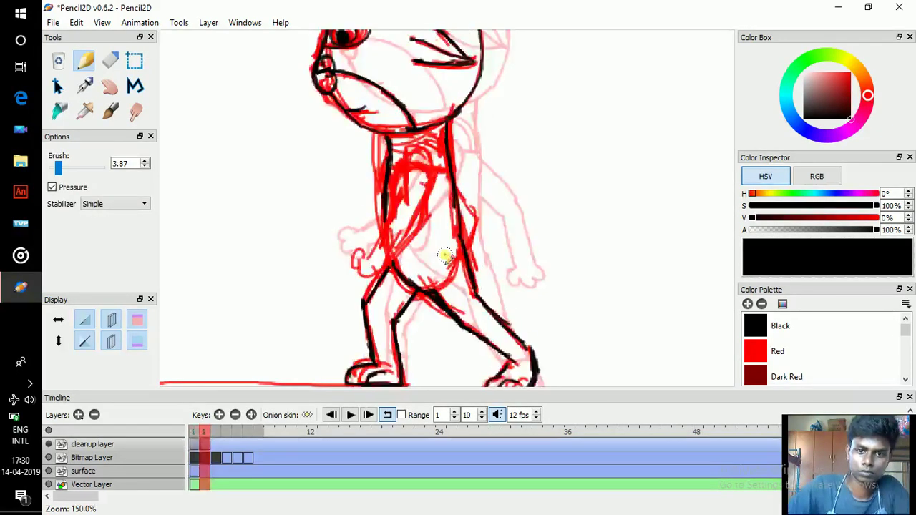
{"action": "key", "text": "comma"}
{"action": "key", "text": "period"}
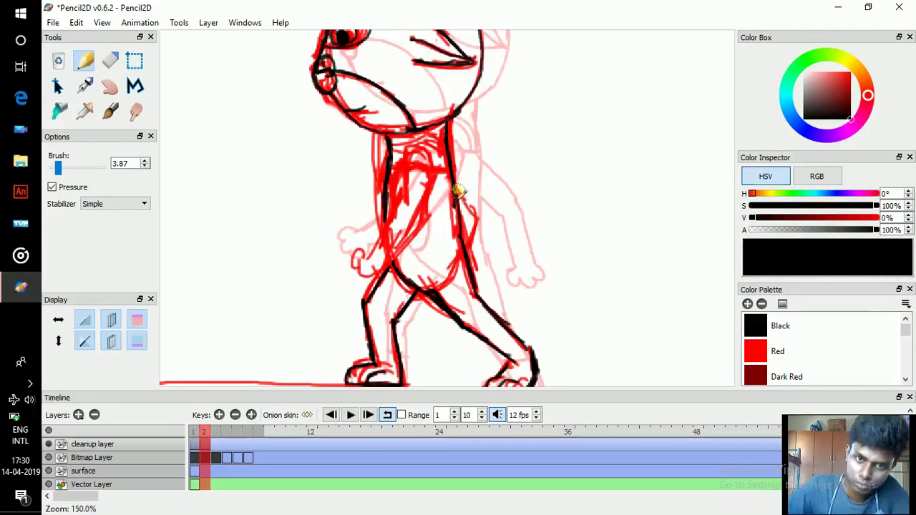
{"action": "left_click_drag", "start_coordinate": [474, 224], "coordinate": [467, 250]}
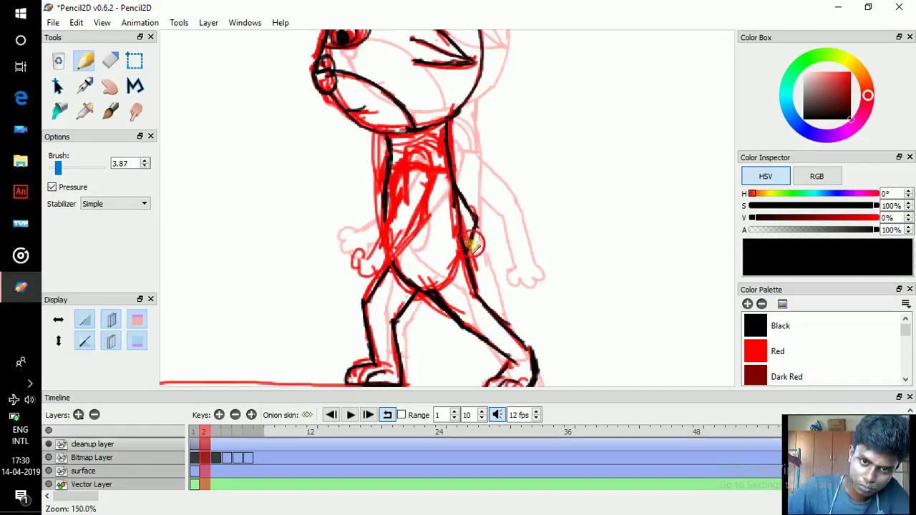
{"action": "key", "text": "comma"}
{"action": "key", "text": "period"}
{"action": "key", "text": "comma"}
{"action": "key", "text": "period"}
{"action": "key", "text": "comma"}
{"action": "key", "text": "period"}
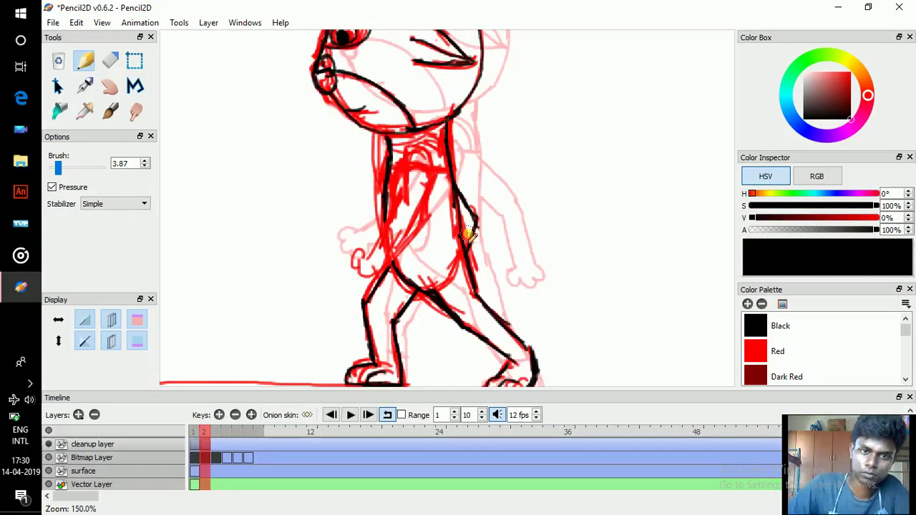
- Ink the near arm from its rounded shoulder down across the torso on frame 2, comparing it with frame 1
{"action": "left_click_drag", "start_coordinate": [402, 181], "coordinate": [395, 218]}
{"action": "mouse_move", "coordinate": [399, 173]}
{"action": "left_mouse_down"}
{"action": "mouse_move", "coordinate": [424, 163]}
{"action": "mouse_move", "coordinate": [424, 208]}
{"action": "left_mouse_up"}
{"action": "key", "text": "comma"}
{"action": "key", "text": "period"}
{"action": "key", "text": "comma"}
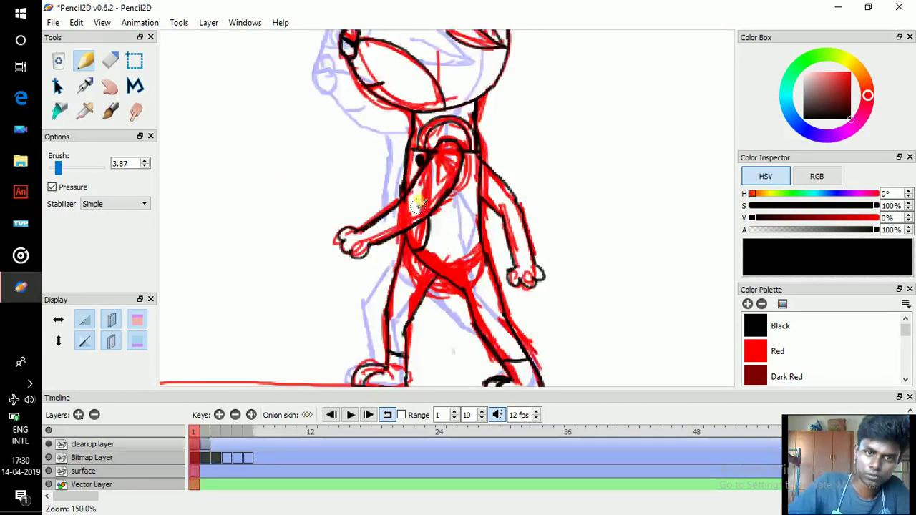
{"action": "key", "text": "period"}
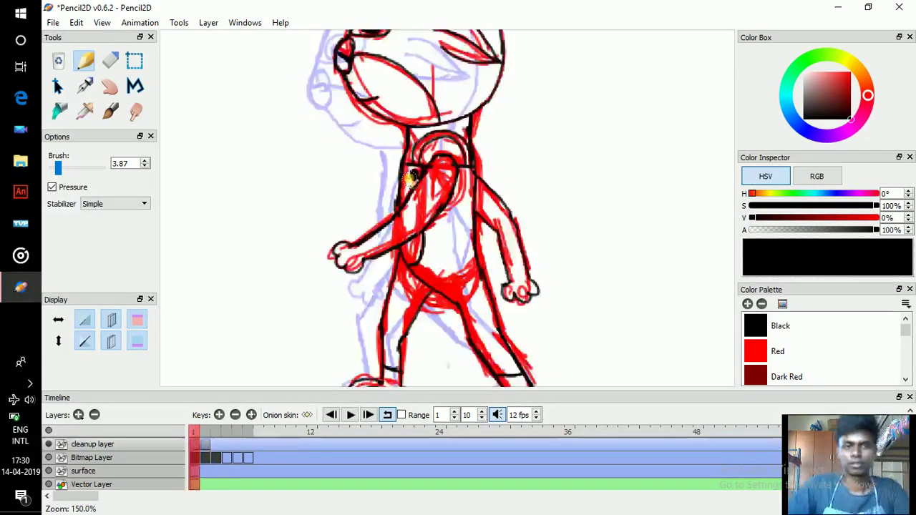
- Compare the near arm, shoulder strap and button of frame 1 with the pose on frame 2
{"action": "key", "text": "."}
{"action": "key", "text": "."}
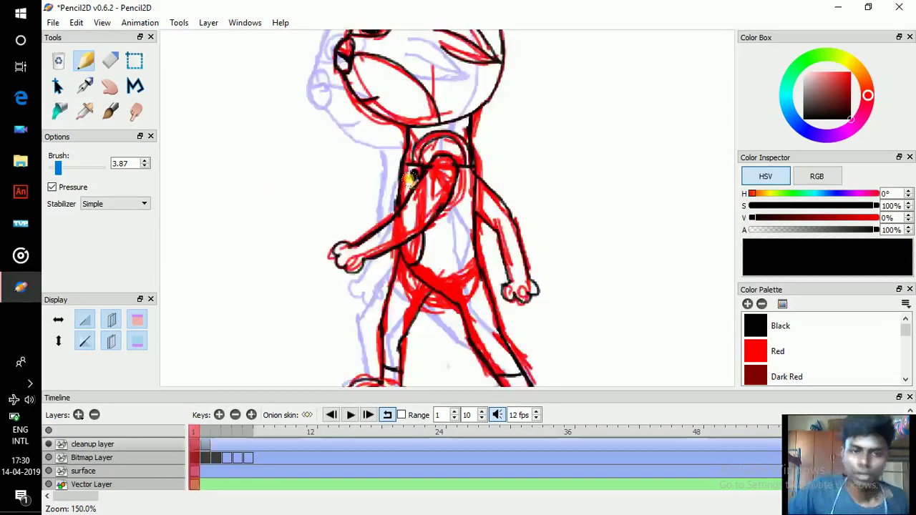
{"action": "key", "text": "."}
{"action": "key", "text": "."}
{"action": "key", "text": "."}
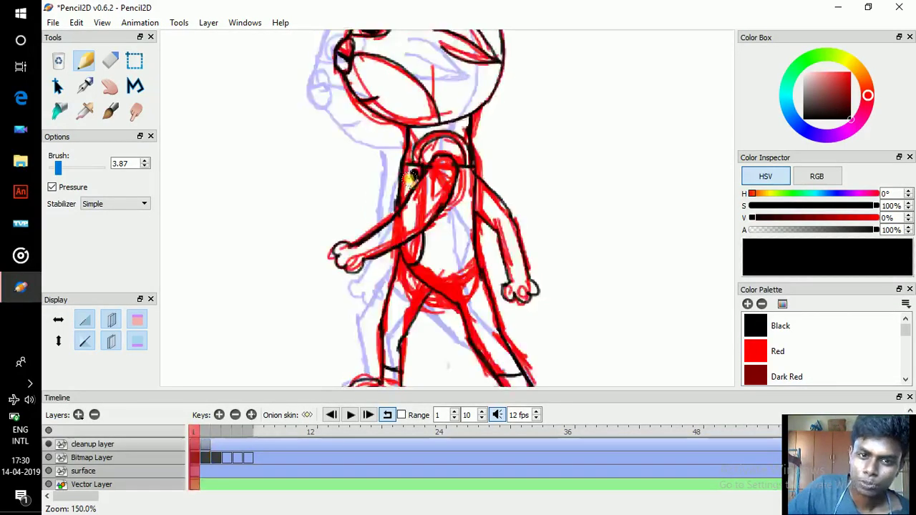
{"action": "key", "text": "."}
{"action": "key", "text": "."}
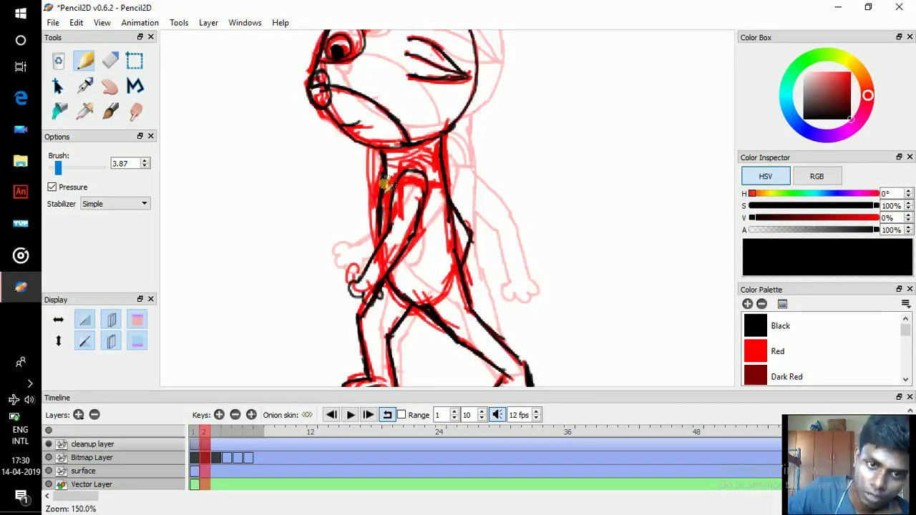
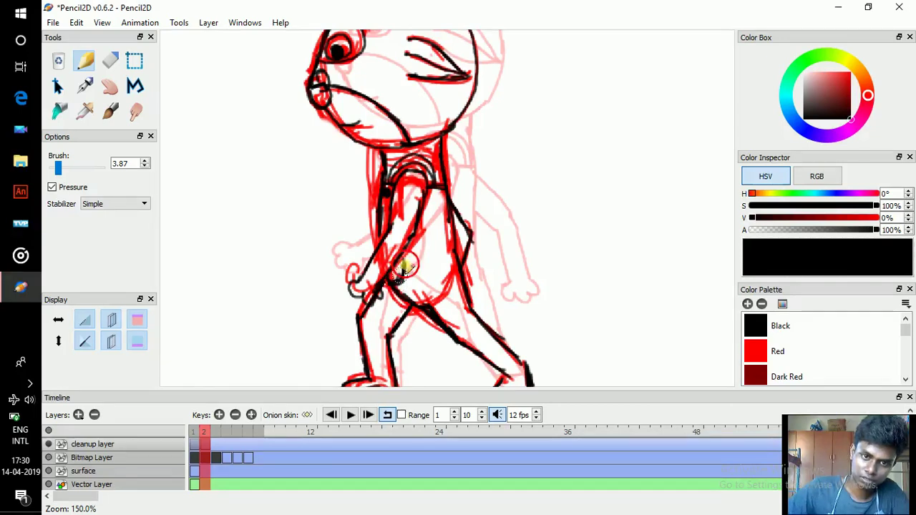
- Flip between frames 1 and 2 to compare the inked shoulder strap, button and waist details
{"action": "key", "text": "Left"}
{"action": "key", "text": "Right"}
{"action": "key", "text": "Left"}
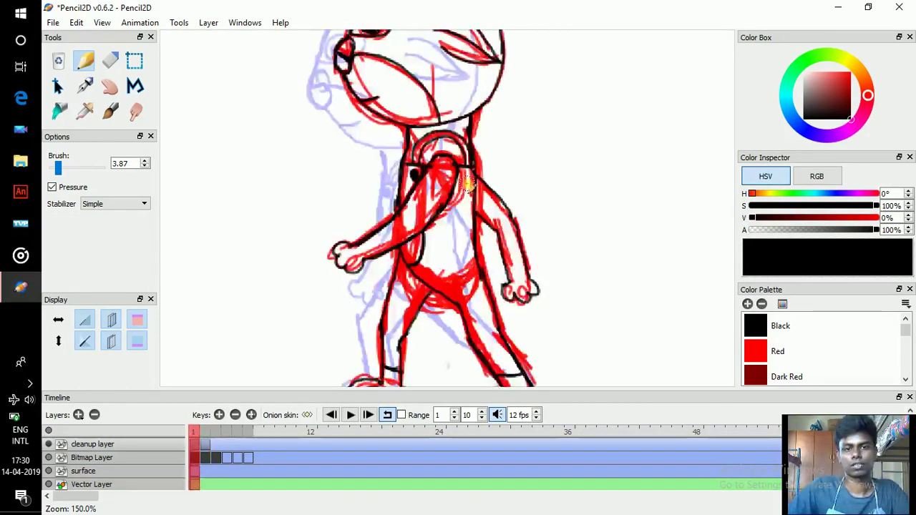
{"action": "key", "text": "Right"}
{"action": "key", "text": "Left"}
{"action": "key", "text": "period"}
{"action": "key", "text": "comma"}
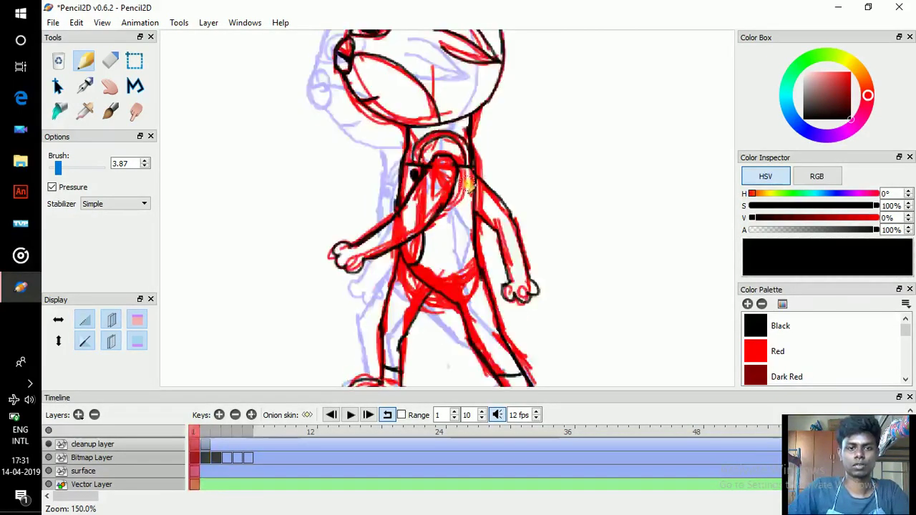
- Advance to frame 3 and bring the character's head and torso into view
{"action": "key", "text": "period"}
{"action": "key", "text": "period"}
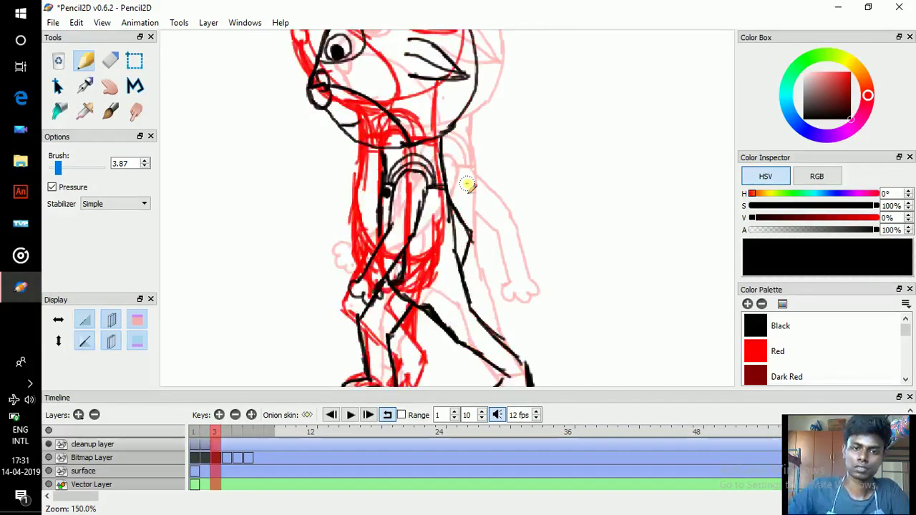
{"action": "key", "text": "space"}
{"action": "left_click_drag", "start_coordinate": [466, 185], "coordinate": [449, 240]}
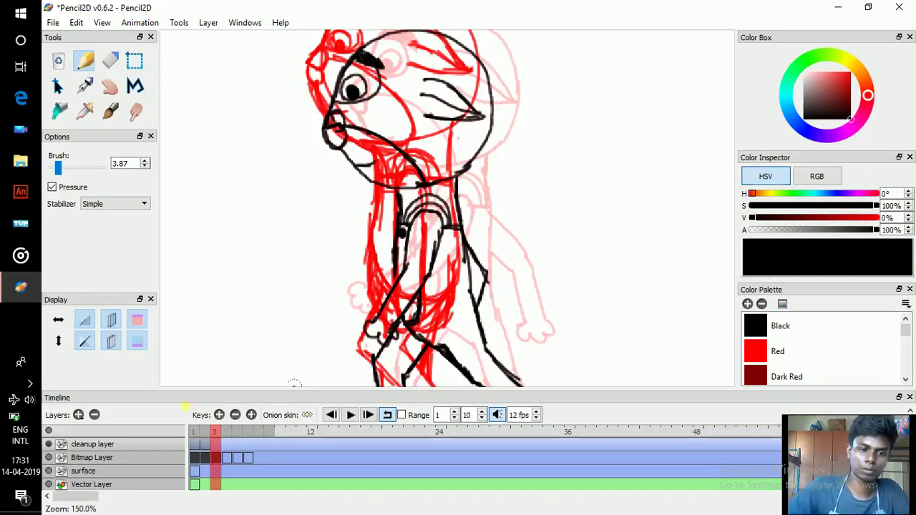
- Add a keyframe for frame 3 on the cleanup layer and compare its rough pose with frame 2
{"action": "left_click", "coordinate": [221, 415]}
{"action": "key", "text": "space"}
{"action": "left_click_drag", "start_coordinate": [465, 172], "coordinate": [470, 240]}
{"action": "key", "text": "comma"}
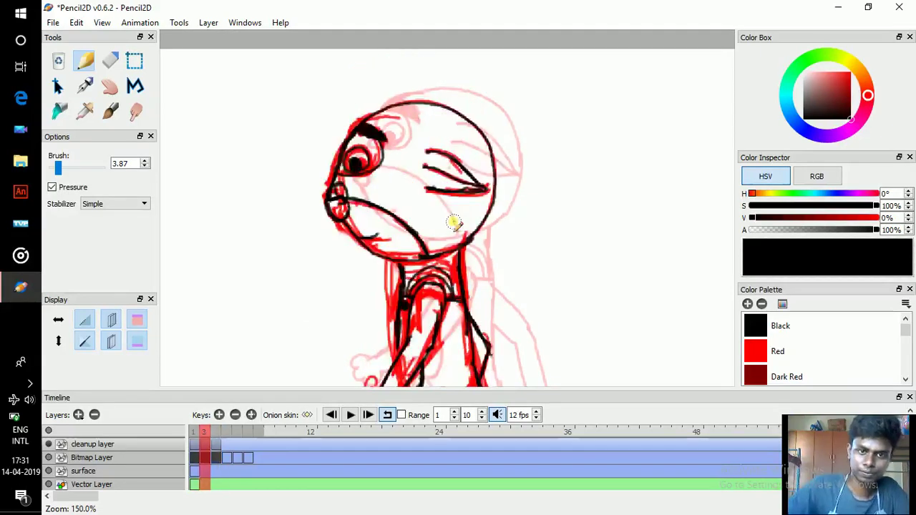
{"action": "key", "text": "period"}
{"action": "key", "text": "comma"}
{"action": "key", "text": "period"}
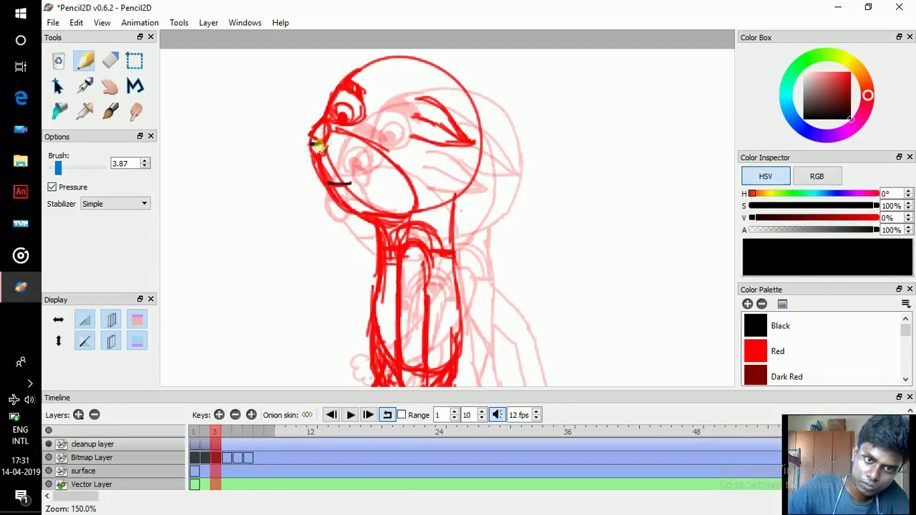
- Ink the nose, mouth, muzzle curve and jawline on frame 3, continuing up the back of the head
{"action": "mouse_move", "coordinate": [322, 128]}
{"action": "left_mouse_down"}
{"action": "mouse_move", "coordinate": [312, 154]}
{"action": "mouse_move", "coordinate": [317, 143]}
{"action": "mouse_move", "coordinate": [331, 191]}
{"action": "mouse_move", "coordinate": [359, 219]}
{"action": "left_mouse_up"}
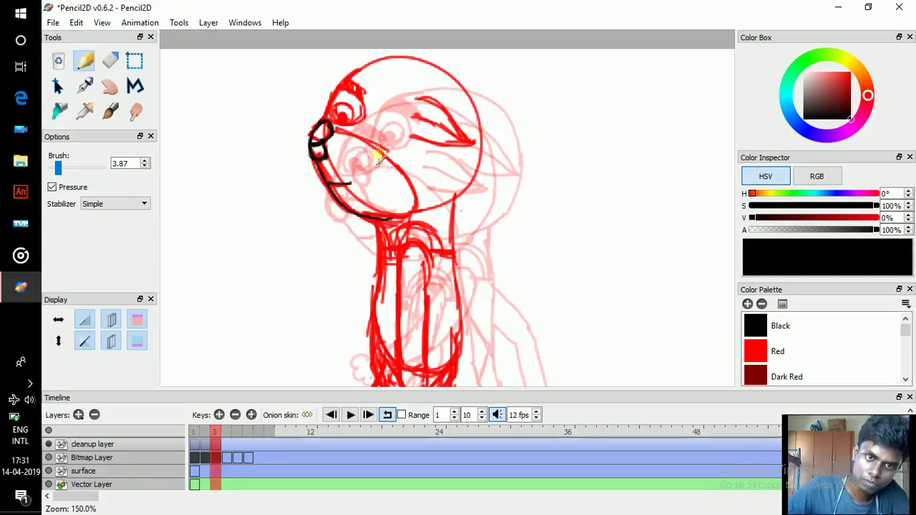
{"action": "mouse_move", "coordinate": [325, 143]}
{"action": "left_mouse_down"}
{"action": "mouse_move", "coordinate": [351, 141]}
{"action": "mouse_move", "coordinate": [399, 166]}
{"action": "left_mouse_up"}
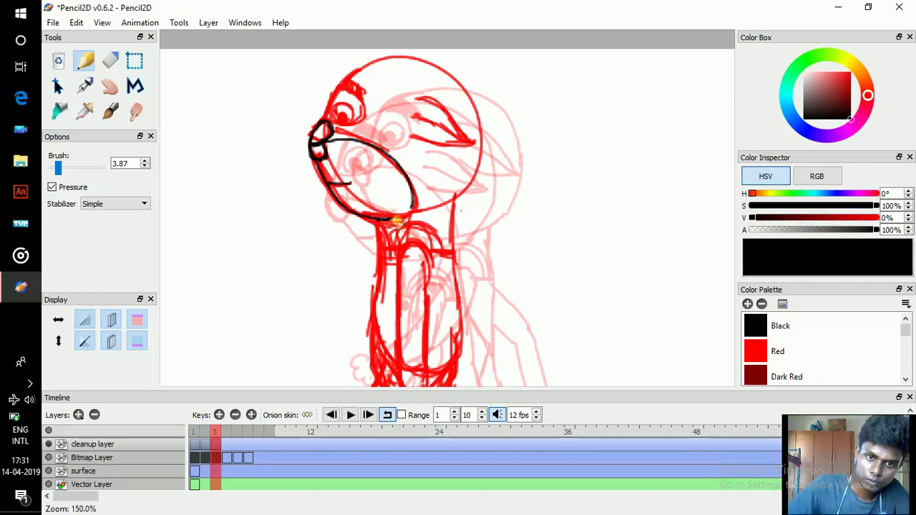
{"action": "key", "text": "ctrl+z"}
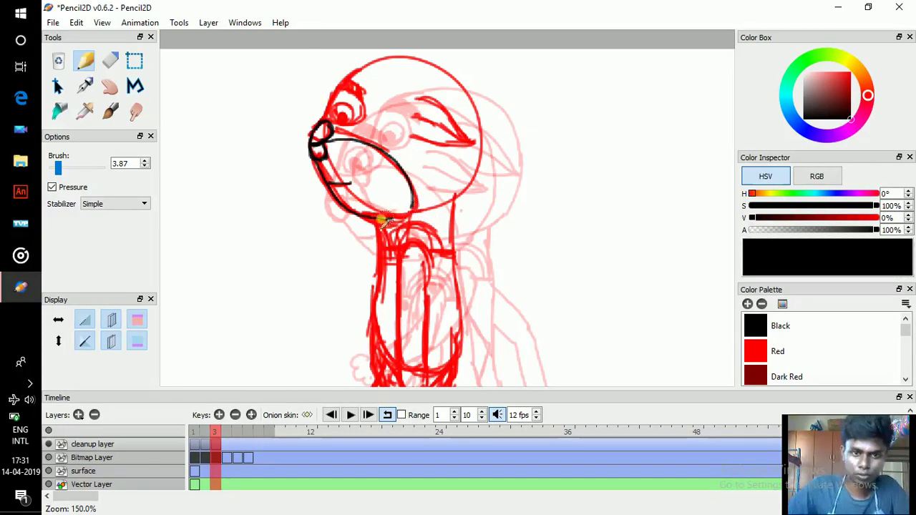
{"action": "mouse_move", "coordinate": [374, 217]}
{"action": "left_mouse_down"}
{"action": "mouse_move", "coordinate": [432, 210]}
{"action": "mouse_move", "coordinate": [447, 195]}
{"action": "mouse_move", "coordinate": [443, 206]}
{"action": "mouse_move", "coordinate": [471, 183]}
{"action": "mouse_move", "coordinate": [478, 143]}
{"action": "left_mouse_up"}
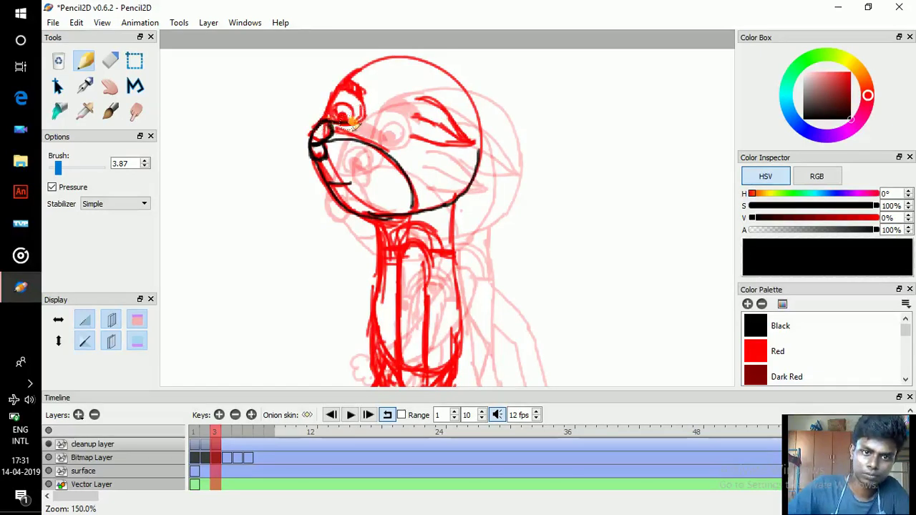
- Ink the eye outline, the forehead and top of the head, and the pointed ear on frame 3
{"action": "left_click_drag", "start_coordinate": [352, 123], "coordinate": [362, 92]}
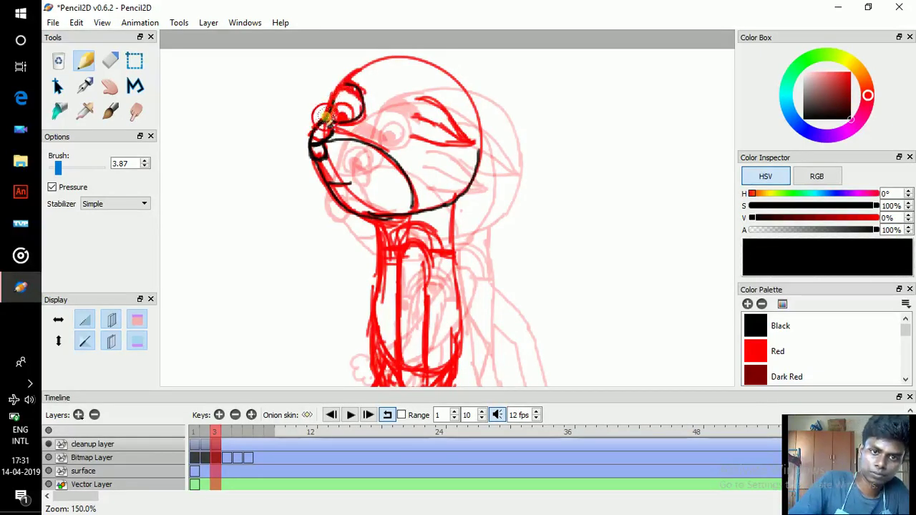
{"action": "mouse_move", "coordinate": [326, 119]}
{"action": "left_mouse_down"}
{"action": "mouse_move", "coordinate": [381, 50]}
{"action": "mouse_move", "coordinate": [348, 76]}
{"action": "mouse_move", "coordinate": [413, 48]}
{"action": "mouse_move", "coordinate": [400, 59]}
{"action": "mouse_move", "coordinate": [451, 81]}
{"action": "left_mouse_up"}
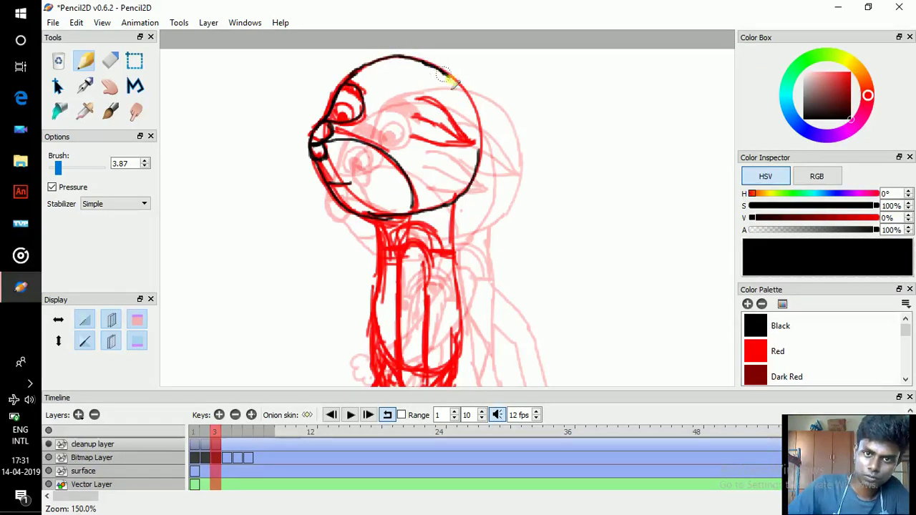
{"action": "left_click_drag", "start_coordinate": [480, 136], "coordinate": [479, 155]}
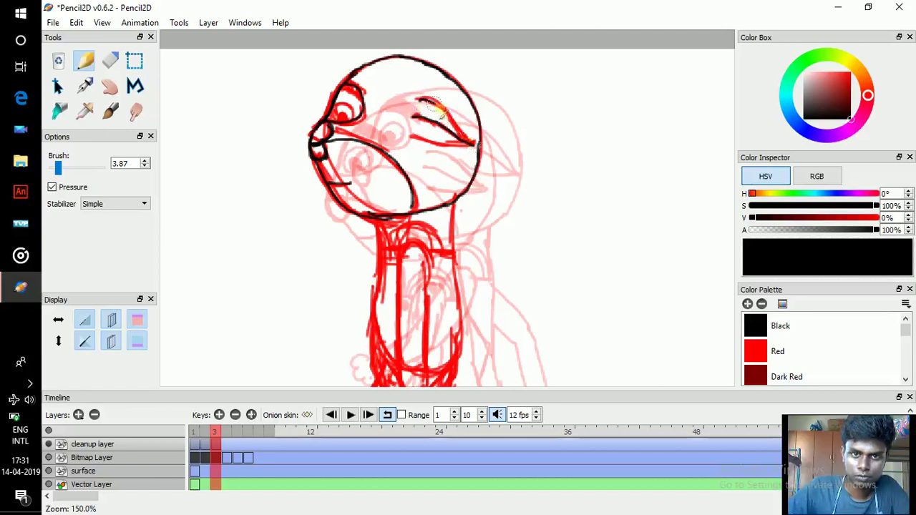
{"action": "left_click_drag", "start_coordinate": [434, 105], "coordinate": [470, 142]}
{"action": "left_click_drag", "start_coordinate": [412, 136], "coordinate": [472, 145]}
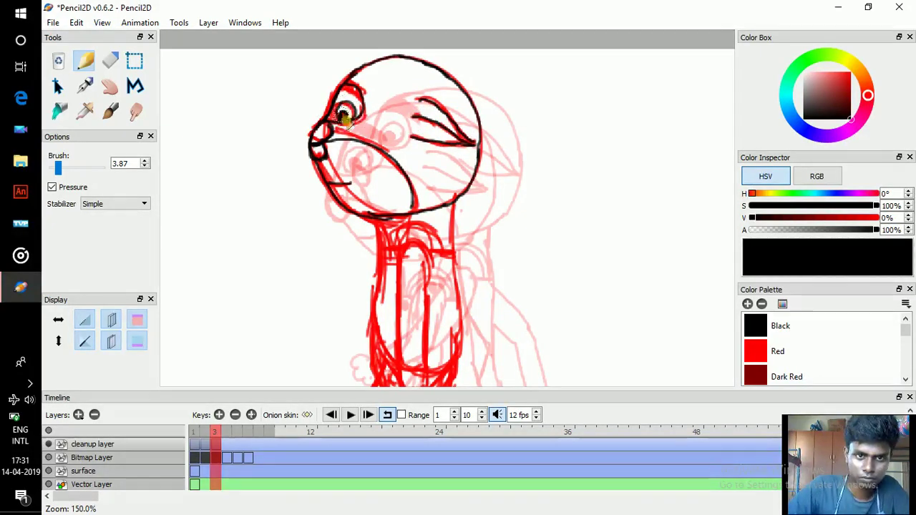
- Ink the pupil and thick eyebrow on frame 3, checking them against frame 2
{"action": "key", "text": "comma"}
{"action": "key", "text": "period"}
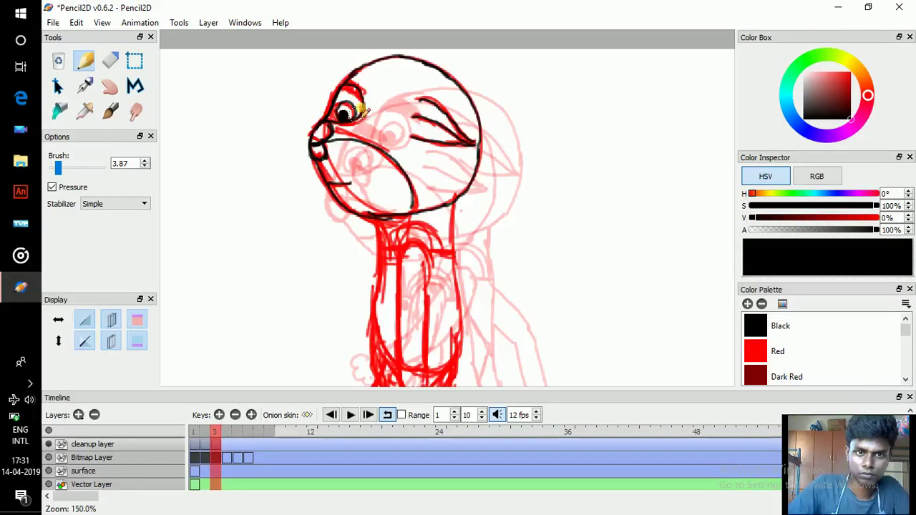
{"action": "mouse_move", "coordinate": [349, 77]}
{"action": "left_mouse_down"}
{"action": "mouse_move", "coordinate": [370, 100]}
{"action": "mouse_move", "coordinate": [390, 90]}
{"action": "left_mouse_up"}
- Flip through frames 1, 2 and 3 to compare the inked heads and the head movement
{"action": "key", "text": "space"}
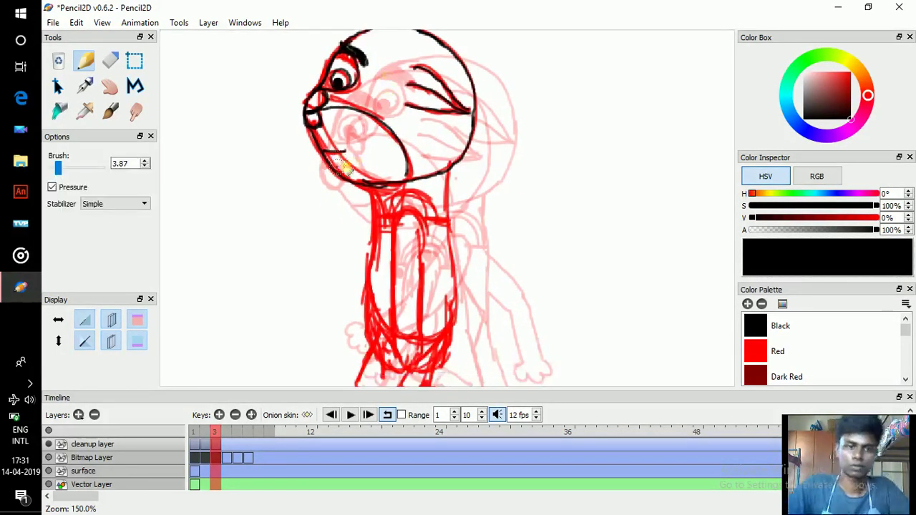
{"action": "key", "text": "comma"}
{"action": "key", "text": "period"}
{"action": "key", "text": "comma"}
{"action": "key", "text": "period"}
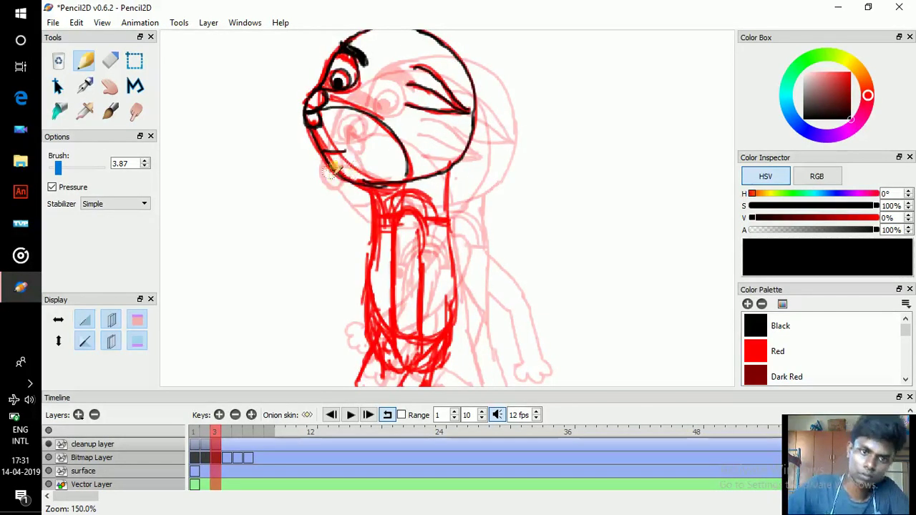
{"action": "key", "text": "comma"}
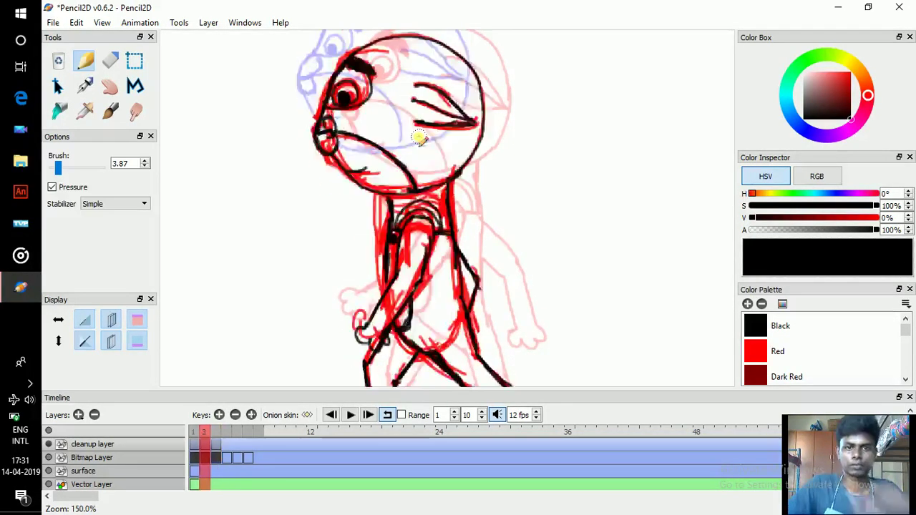
{"action": "key", "text": "comma"}
{"action": "key", "text": "period"}
{"action": "key", "text": "period"}
{"action": "key", "text": "comma"}
{"action": "key", "text": "comma"}
{"action": "key", "text": "period"}
{"action": "key", "text": "period"}
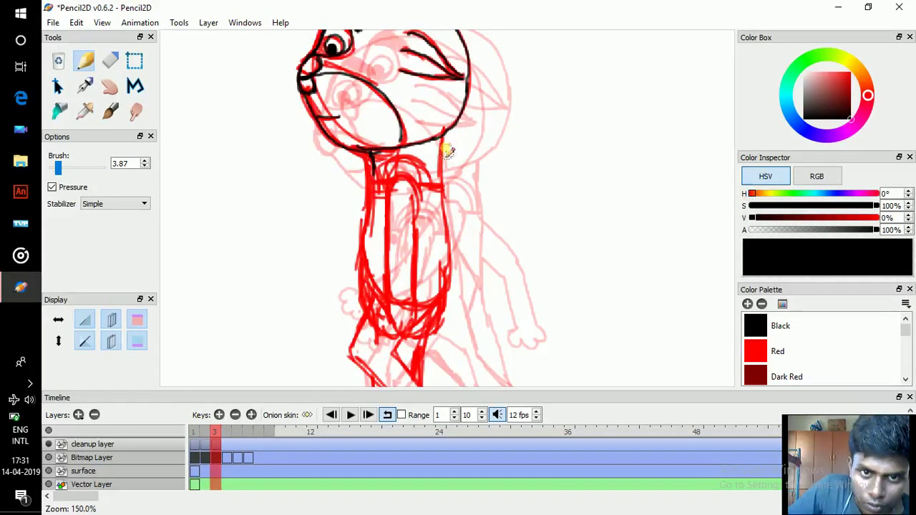
- Ink the back of the neck and the near arm hanging straight down the torso on frame 3
{"action": "left_click_drag", "start_coordinate": [440, 140], "coordinate": [438, 161]}
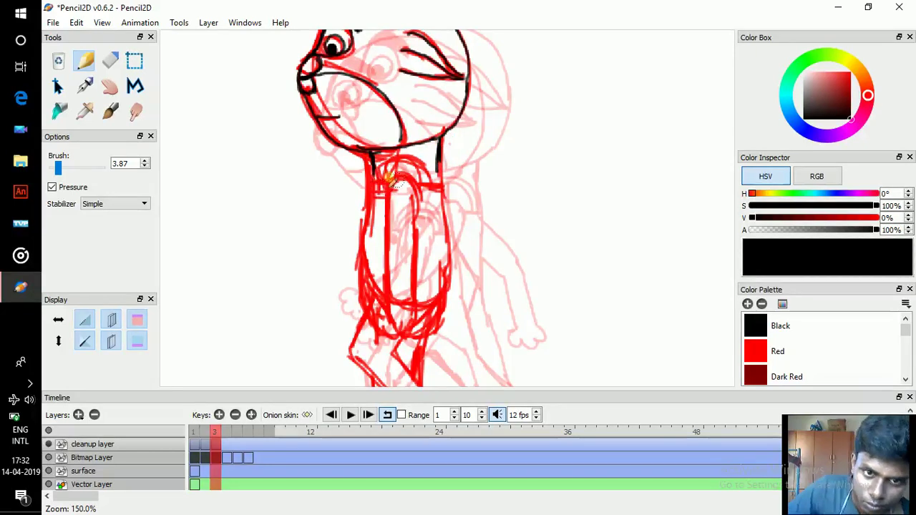
{"action": "key", "text": "comma"}
{"action": "key", "text": "period"}
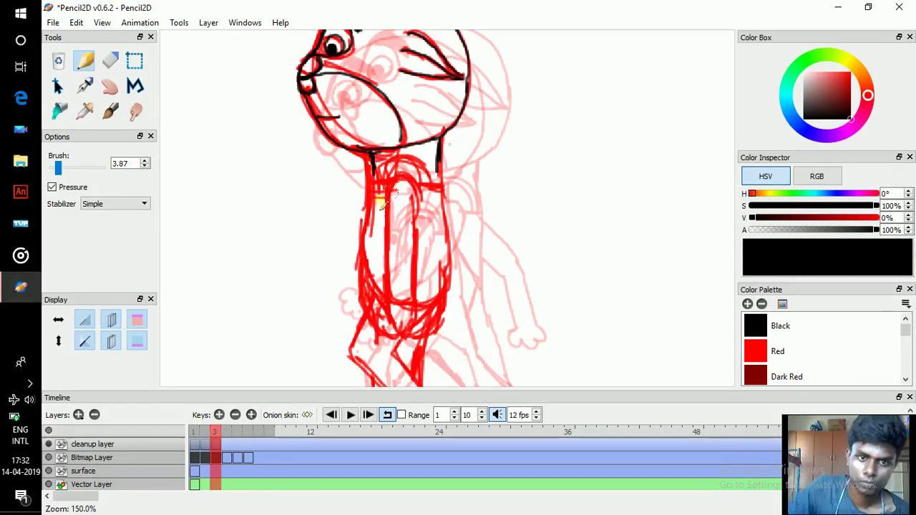
{"action": "mouse_move", "coordinate": [386, 249]}
{"action": "left_mouse_down"}
{"action": "mouse_move", "coordinate": [392, 189]}
{"action": "mouse_move", "coordinate": [406, 183]}
{"action": "mouse_move", "coordinate": [415, 231]}
{"action": "mouse_move", "coordinate": [407, 227]}
{"action": "mouse_move", "coordinate": [389, 263]}
{"action": "mouse_move", "coordinate": [389, 294]}
{"action": "left_mouse_up"}
{"action": "mouse_move", "coordinate": [415, 252]}
{"action": "left_mouse_down"}
{"action": "mouse_move", "coordinate": [406, 312]}
{"action": "mouse_move", "coordinate": [388, 305]}
{"action": "left_mouse_up"}
- Compare the arm with frame 2 and ink the rounded fingers of the near hand on frame 3
{"action": "key", "text": "comma"}
{"action": "key", "text": "period"}
{"action": "key", "text": "comma"}
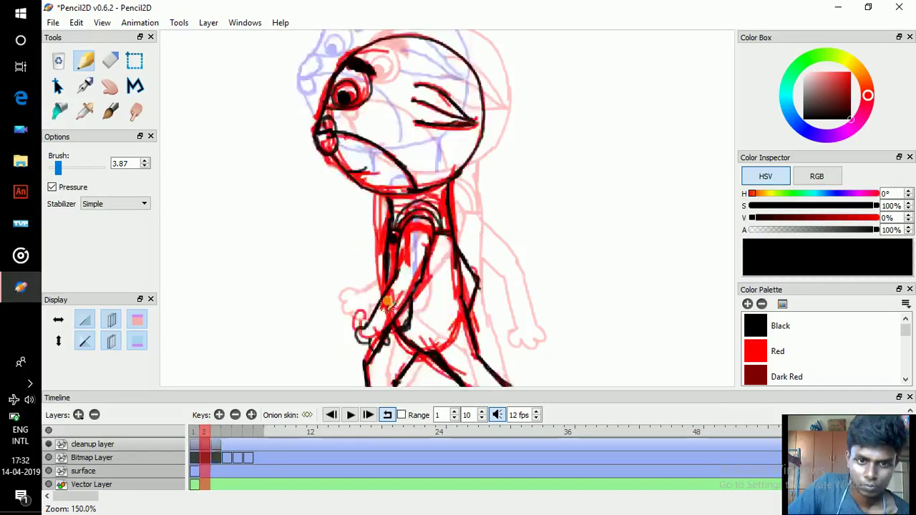
{"action": "key", "text": "period"}
{"action": "key", "text": "comma"}
{"action": "key", "text": "period"}
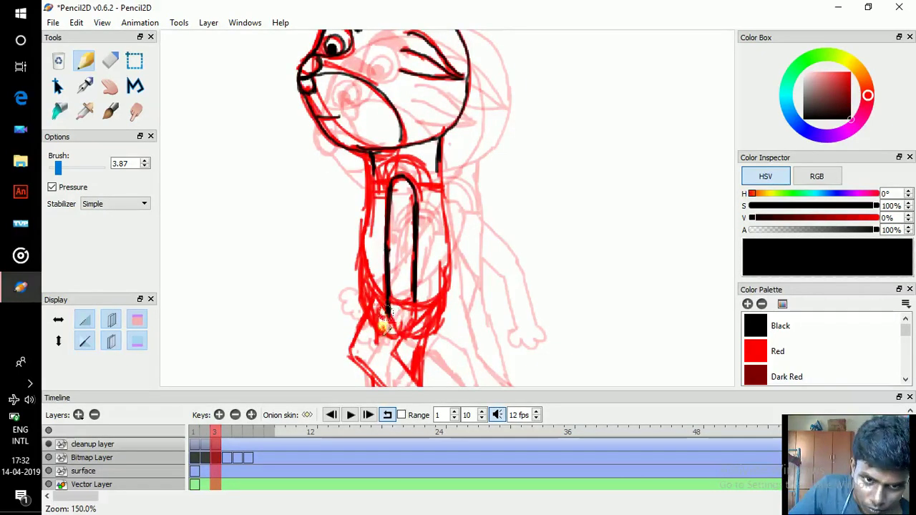
{"action": "left_click_drag", "start_coordinate": [389, 326], "coordinate": [411, 331]}
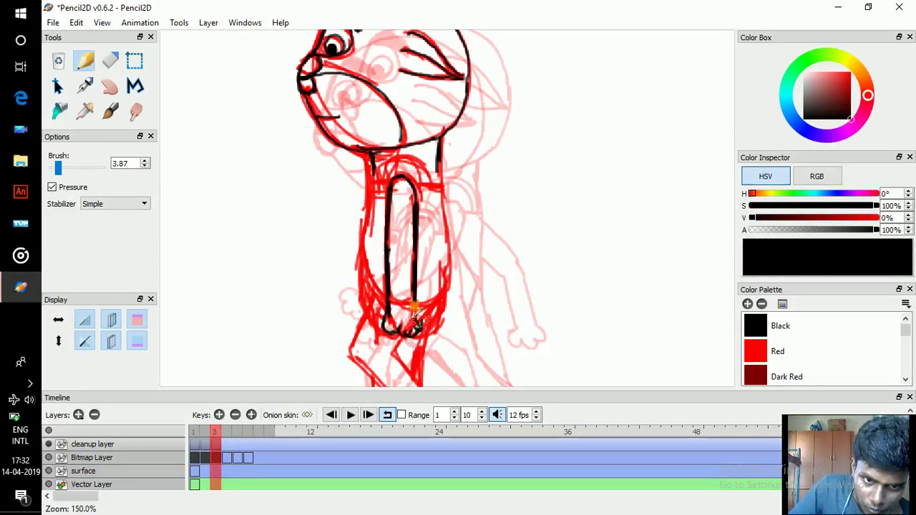
- Ink the shoulder strap arcs, the button and the upper front edge of the torso on frame 3
{"action": "key", "text": "comma"}
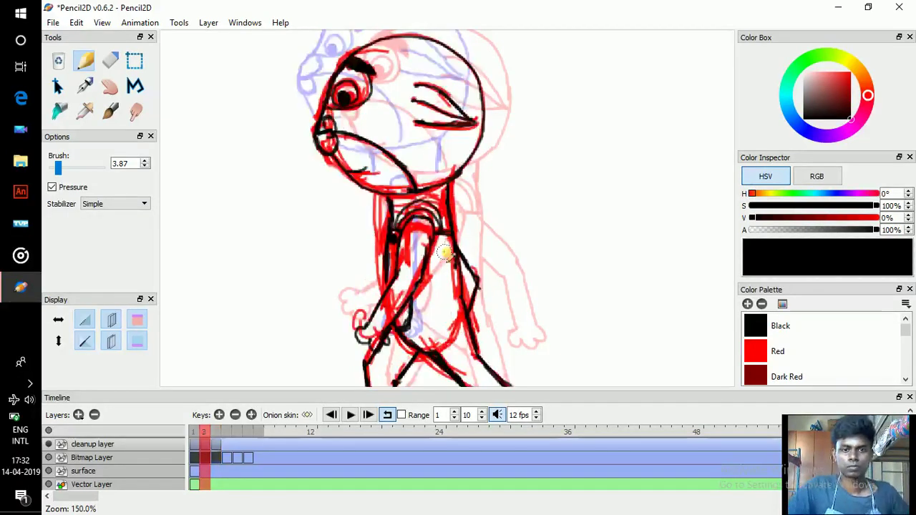
{"action": "key", "text": "period"}
{"action": "key", "text": "comma"}
{"action": "key", "text": "period"}
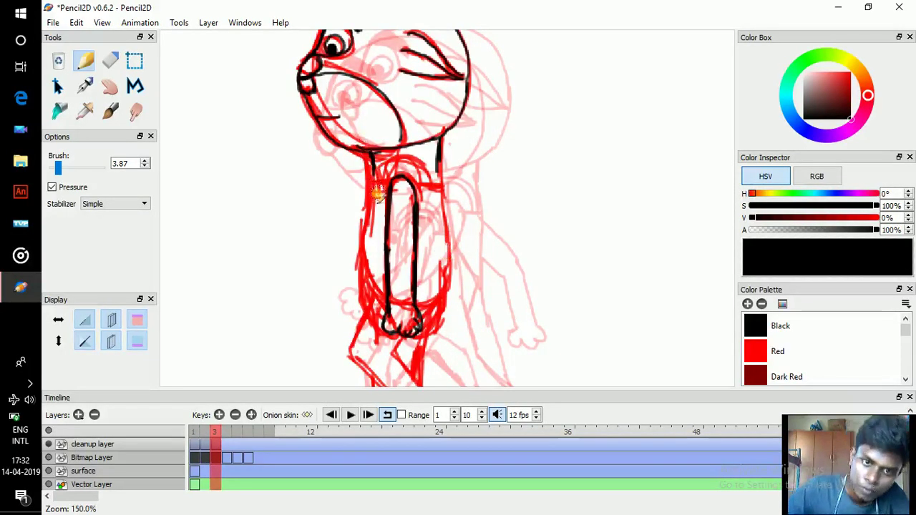
{"action": "left_click_drag", "start_coordinate": [417, 198], "coordinate": [442, 201]}
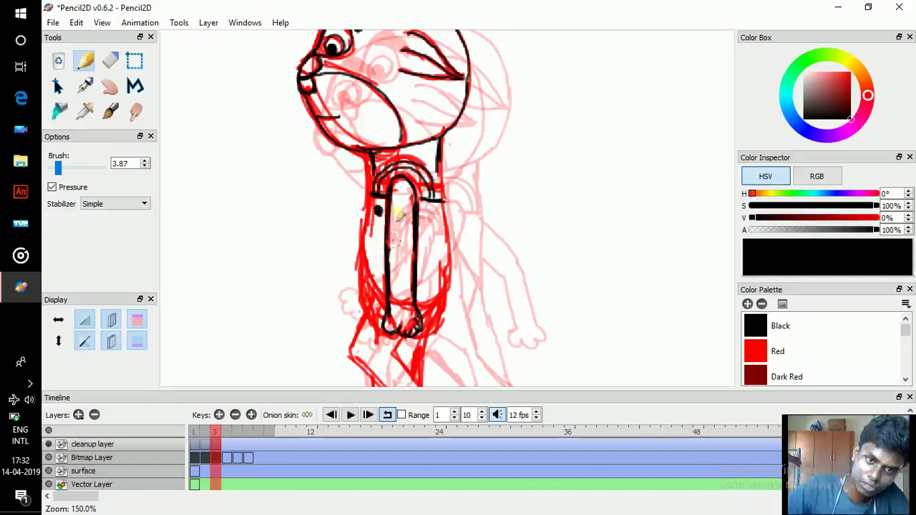
{"action": "scroll", "coordinate": [382, 189], "scroll_direction": "down", "scroll_amount": 2}
{"action": "left_click_drag", "start_coordinate": [376, 156], "coordinate": [369, 236]}
- Flip between frames 2 and 3 to compare the torso and arm positions
{"action": "key", "text": "comma"}
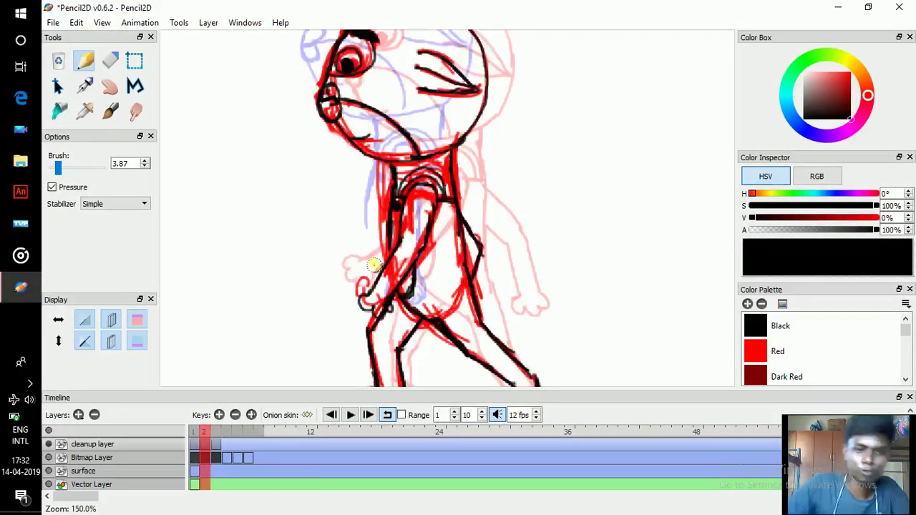
{"action": "key", "text": "period"}
{"action": "key", "text": "comma"}
{"action": "key", "text": "period"}
{"action": "key", "text": "comma"}
{"action": "key", "text": "period"}
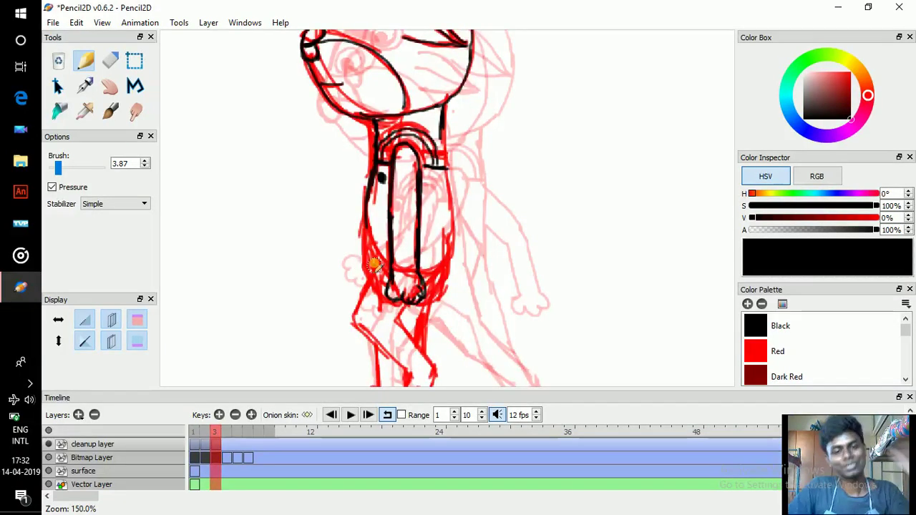
{"action": "key", "text": "comma"}
{"action": "key", "text": "period"}
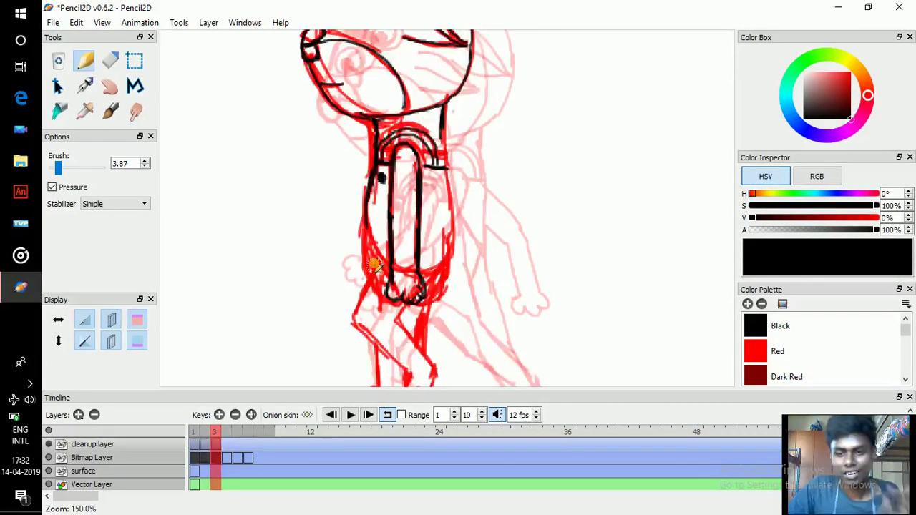
{"action": "key", "text": "comma"}
{"action": "key", "text": "period"}
{"action": "key", "text": "comma"}
{"action": "key", "text": "period"}
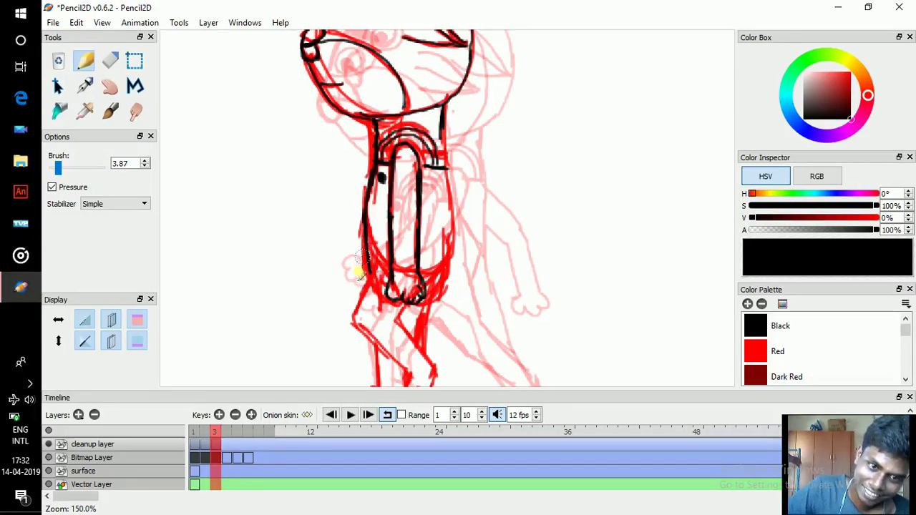
- Ink the bent leg's thigh from hip to knee and the back edge of the torso on frame 3
{"action": "left_click_drag", "start_coordinate": [370, 281], "coordinate": [350, 318]}
{"action": "key", "text": "space"}
{"action": "left_click_drag", "start_coordinate": [451, 244], "coordinate": [451, 202]}
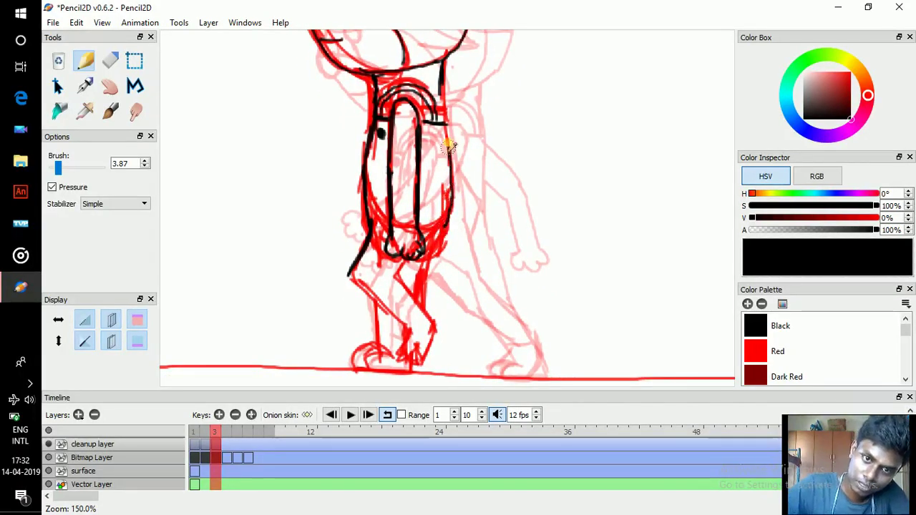
{"action": "mouse_move", "coordinate": [448, 148]}
{"action": "left_mouse_down"}
{"action": "mouse_move", "coordinate": [445, 123]}
{"action": "mouse_move", "coordinate": [456, 107]}
{"action": "mouse_move", "coordinate": [452, 119]}
{"action": "left_mouse_up"}
{"action": "key", "text": "space"}
{"action": "mouse_move", "coordinate": [428, 219]}
{"action": "left_mouse_down"}
{"action": "mouse_move", "coordinate": [453, 176]}
{"action": "mouse_move", "coordinate": [431, 199]}
{"action": "left_mouse_up"}
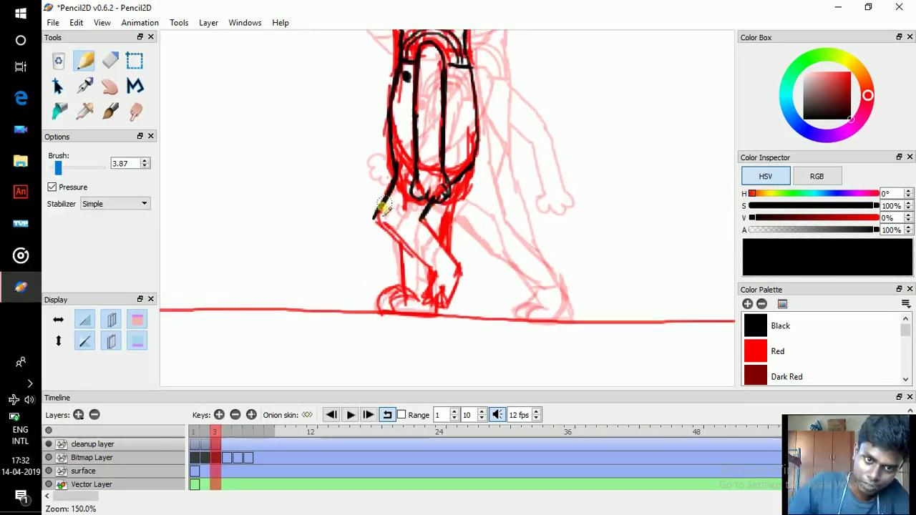
- Ink both edges of the bent leg's lower part on frame 3 and compare them with frame 2
{"action": "left_click_drag", "start_coordinate": [377, 213], "coordinate": [434, 279]}
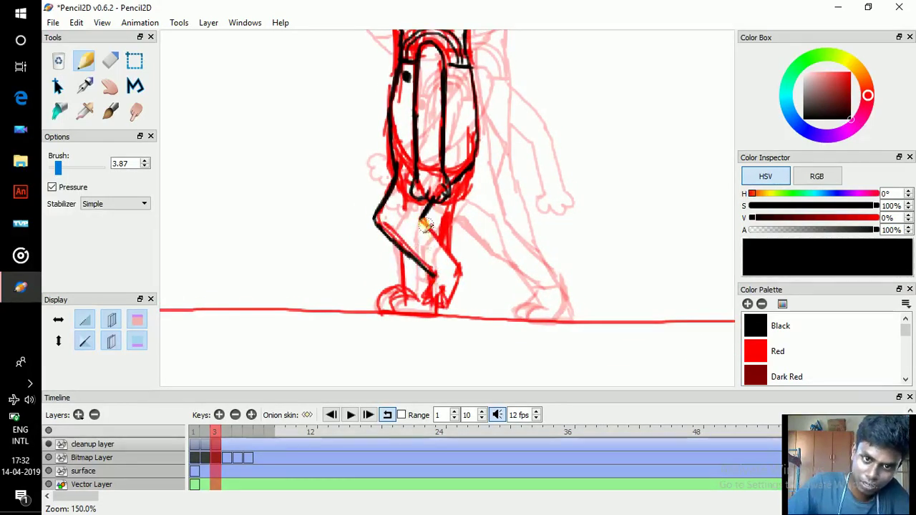
{"action": "left_click_drag", "start_coordinate": [422, 216], "coordinate": [449, 265]}
{"action": "key", "text": "comma"}
{"action": "key", "text": "period"}
{"action": "key", "text": "comma"}
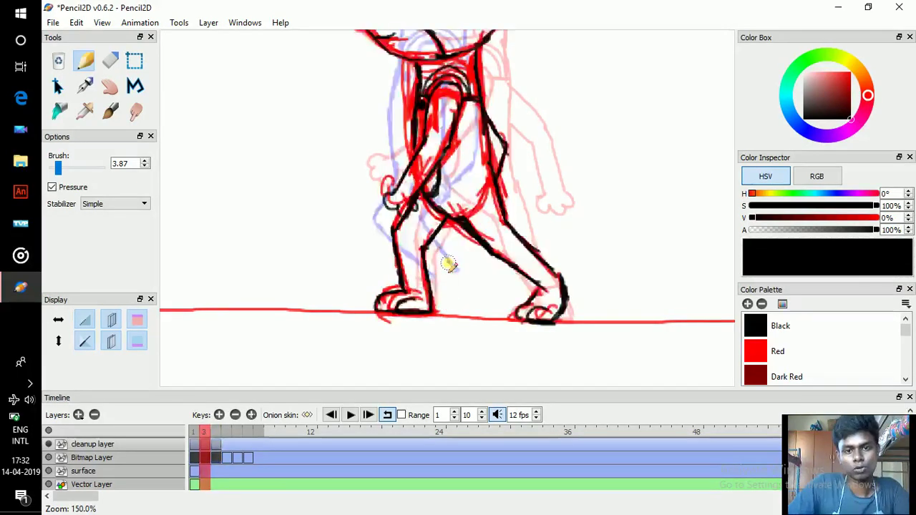
{"action": "key", "text": "period"}
{"action": "key", "text": "comma"}
{"action": "key", "text": "period"}
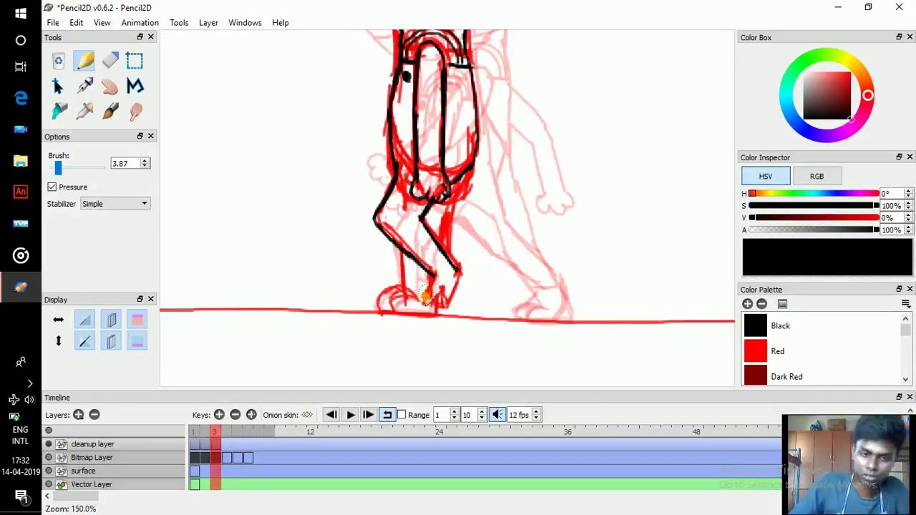
- Ink the bent leg's foot and heel and the back edge of the straight leg's thigh on frame 3
{"action": "mouse_move", "coordinate": [434, 279]}
{"action": "left_mouse_down"}
{"action": "mouse_move", "coordinate": [421, 306]}
{"action": "mouse_move", "coordinate": [434, 311]}
{"action": "mouse_move", "coordinate": [438, 296]}
{"action": "mouse_move", "coordinate": [440, 313]}
{"action": "mouse_move", "coordinate": [463, 281]}
{"action": "left_mouse_up"}
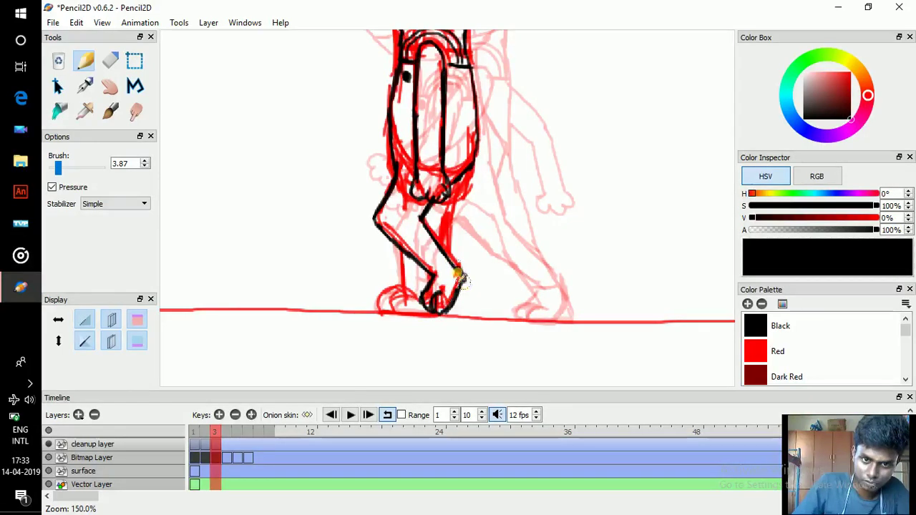
{"action": "key", "text": "space"}
{"action": "left_click_drag", "start_coordinate": [459, 240], "coordinate": [457, 253]}
{"action": "left_click_drag", "start_coordinate": [469, 182], "coordinate": [445, 229]}
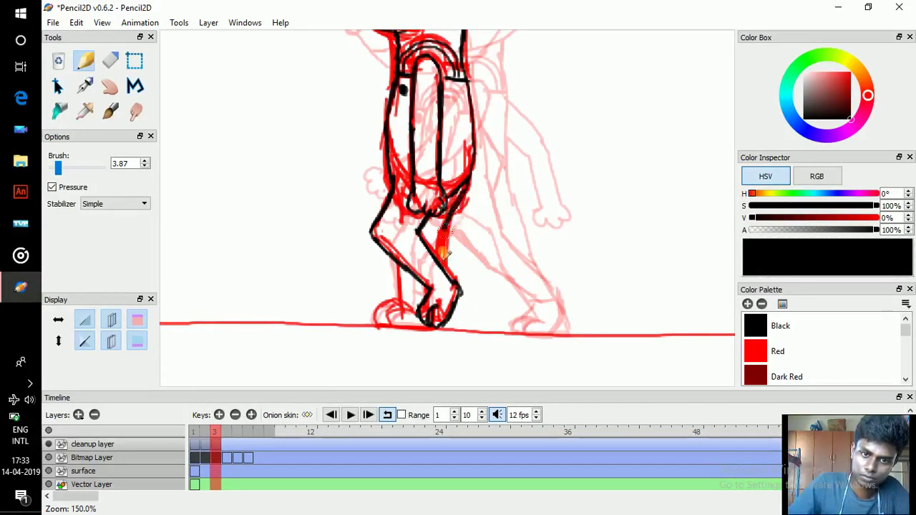
{"action": "key", "text": "comma"}
{"action": "key", "text": "period"}
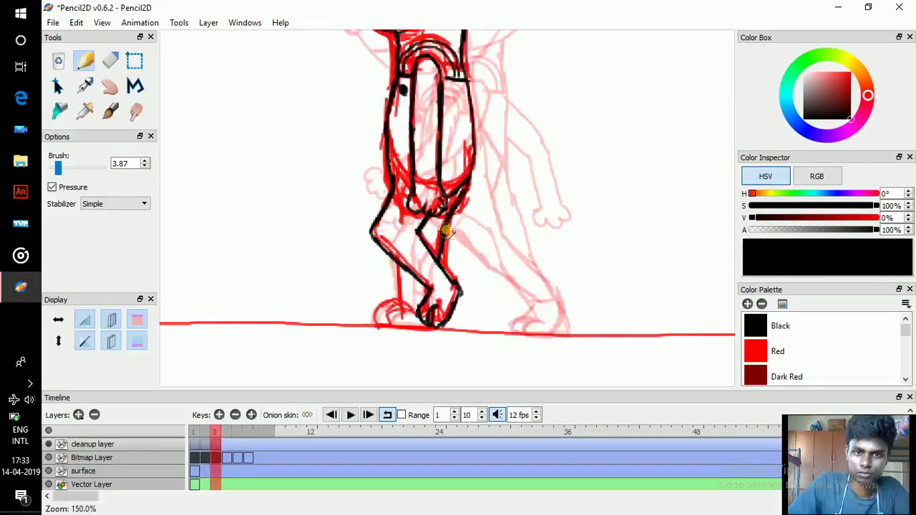
- Ink the straight leg's lower front edge down to the ankle and its foot on frame 3
{"action": "key", "text": "comma"}
{"action": "key", "text": "period"}
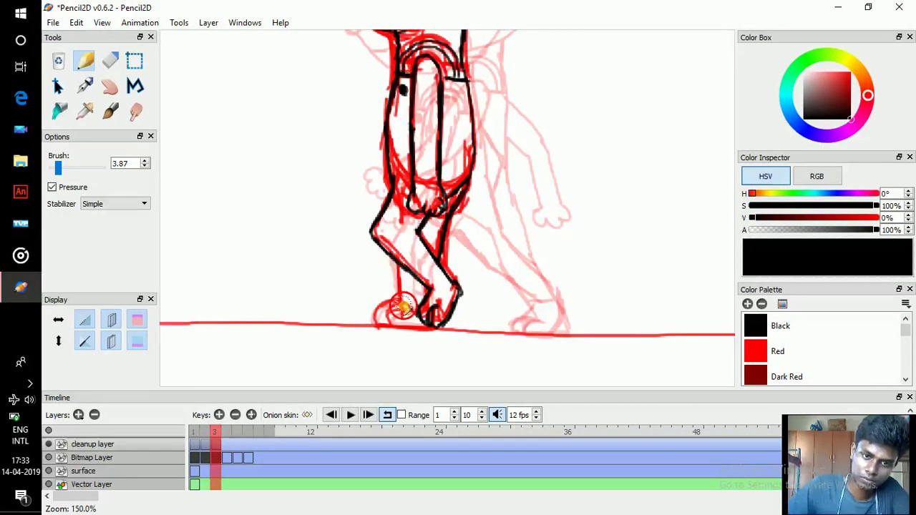
{"action": "left_click_drag", "start_coordinate": [404, 305], "coordinate": [402, 264]}
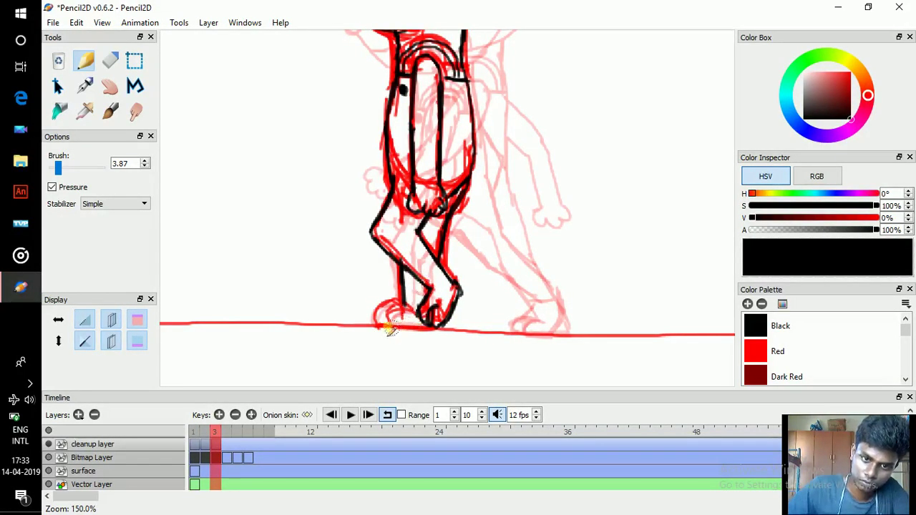
{"action": "mouse_move", "coordinate": [387, 329]}
{"action": "left_mouse_down"}
{"action": "mouse_move", "coordinate": [412, 332]}
{"action": "mouse_move", "coordinate": [381, 326]}
{"action": "mouse_move", "coordinate": [401, 329]}
{"action": "mouse_move", "coordinate": [387, 324]}
{"action": "mouse_move", "coordinate": [401, 316]}
{"action": "mouse_move", "coordinate": [385, 329]}
{"action": "mouse_move", "coordinate": [402, 301]}
{"action": "left_mouse_up"}
{"action": "scroll", "coordinate": [497, 194], "scroll_direction": "down", "scroll_amount": 4}
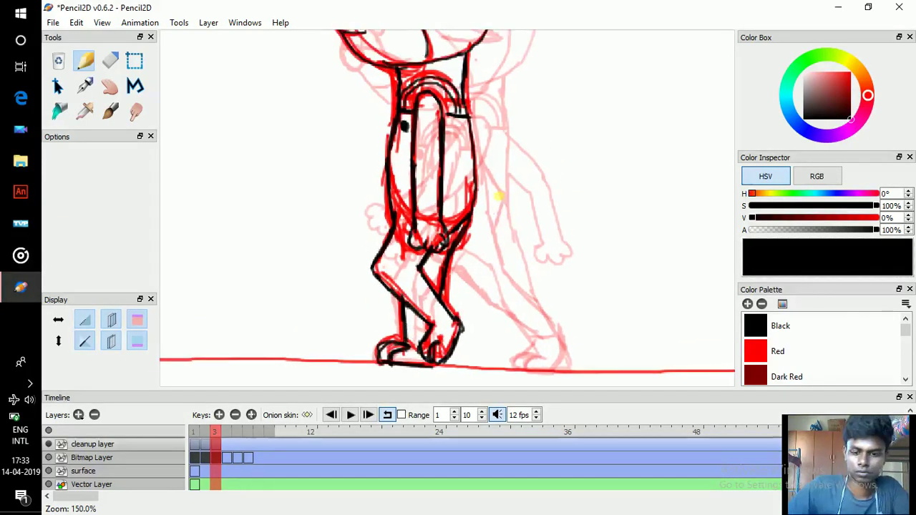
- Flip repeatedly through frames 1 to 3 to check the motion of the inked walk poses
{"action": "key", "text": "comma"}
{"action": "key", "text": "comma"}
{"action": "key", "text": "period"}
{"action": "key", "text": "period"}
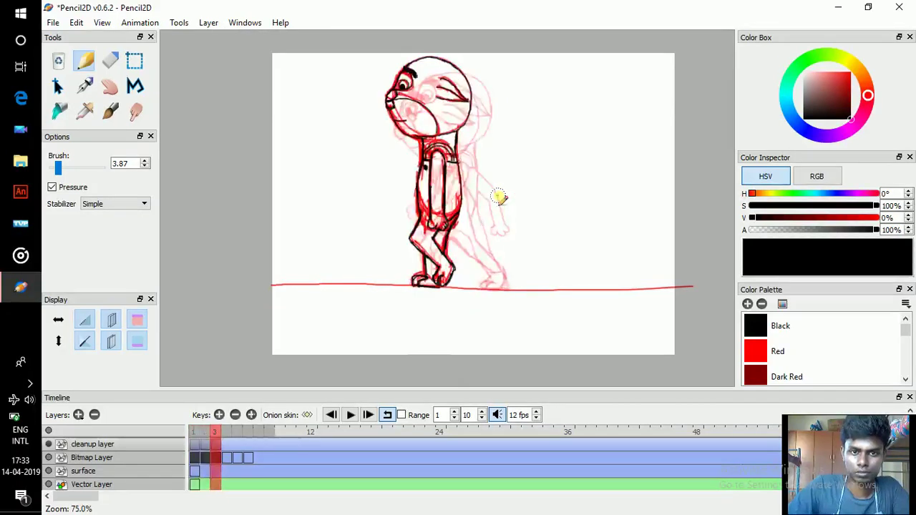
{"action": "key", "text": "comma"}
{"action": "key", "text": "comma"}
{"action": "key", "text": "period"}
{"action": "key", "text": "period"}
{"action": "key", "text": "comma"}
{"action": "key", "text": "comma"}
{"action": "key", "text": "period"}
{"action": "key", "text": "period"}
{"action": "key", "text": "comma"}
{"action": "key", "text": "comma"}
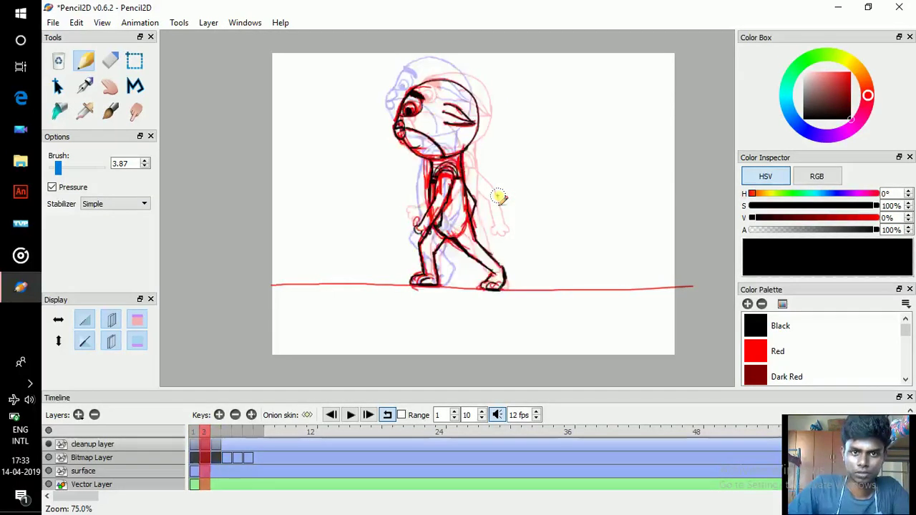
{"action": "key", "text": "period"}
{"action": "key", "text": "period"}
{"action": "key", "text": "comma"}
{"action": "key", "text": "comma"}
{"action": "key", "text": "period"}
{"action": "key", "text": "period"}
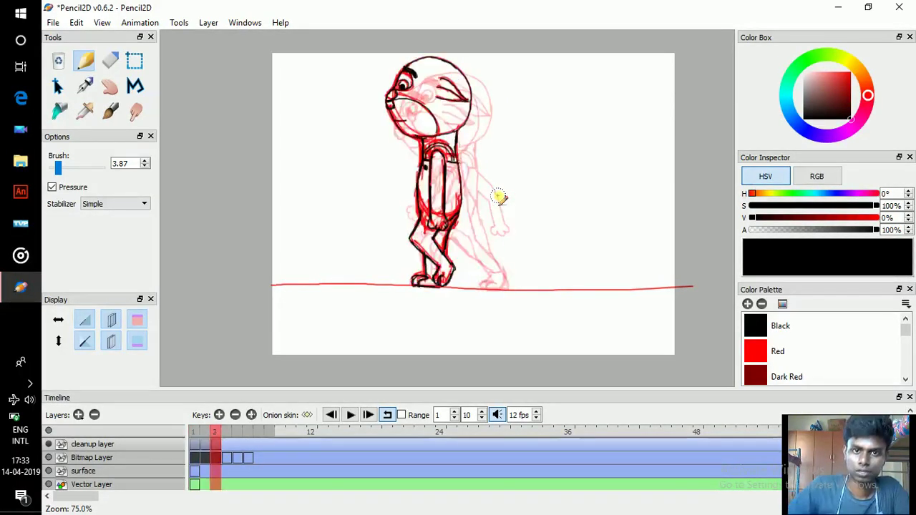
- Ink a flatter top of the head on frame 3 and erase the old black outline above it
{"action": "left_click_drag", "start_coordinate": [536, 188], "coordinate": [535, 236]}
{"action": "scroll", "coordinate": [487, 151], "scroll_direction": "up", "scroll_amount": 2}
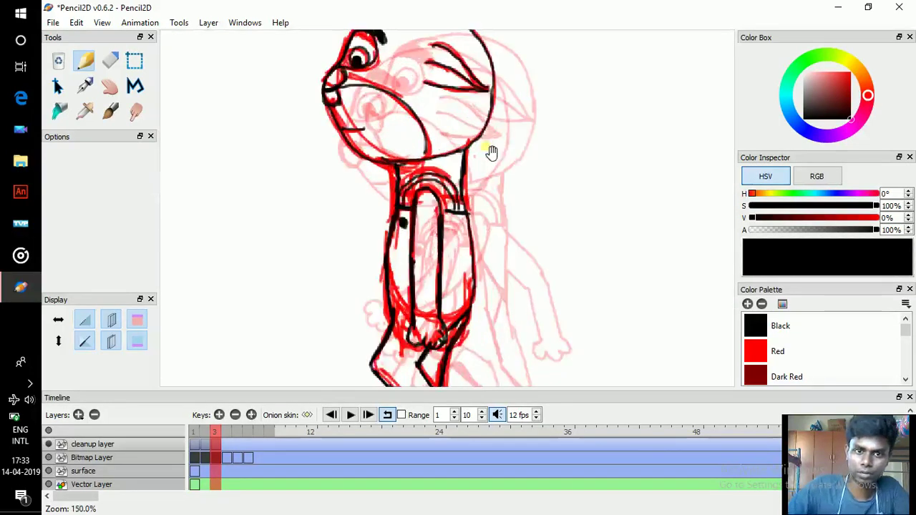
{"action": "left_click_drag", "start_coordinate": [480, 207], "coordinate": [493, 321]}
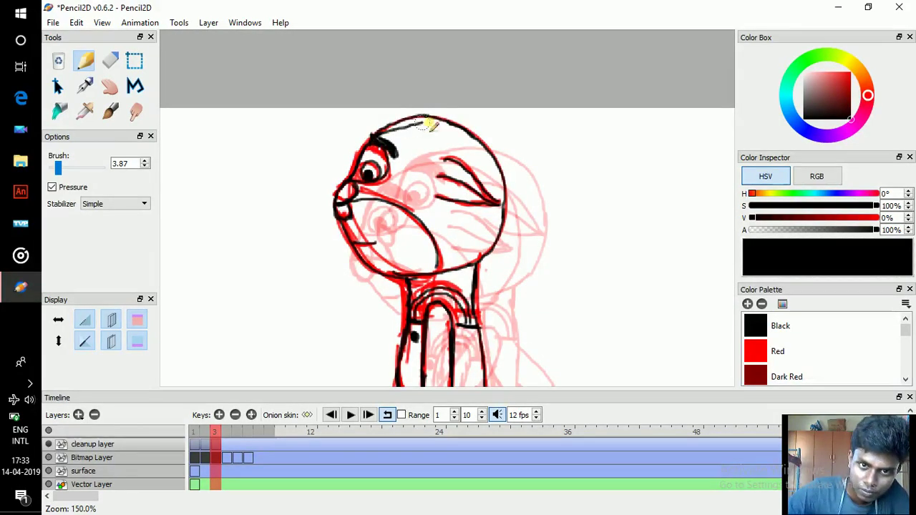
{"action": "left_click_drag", "start_coordinate": [390, 134], "coordinate": [440, 131]}
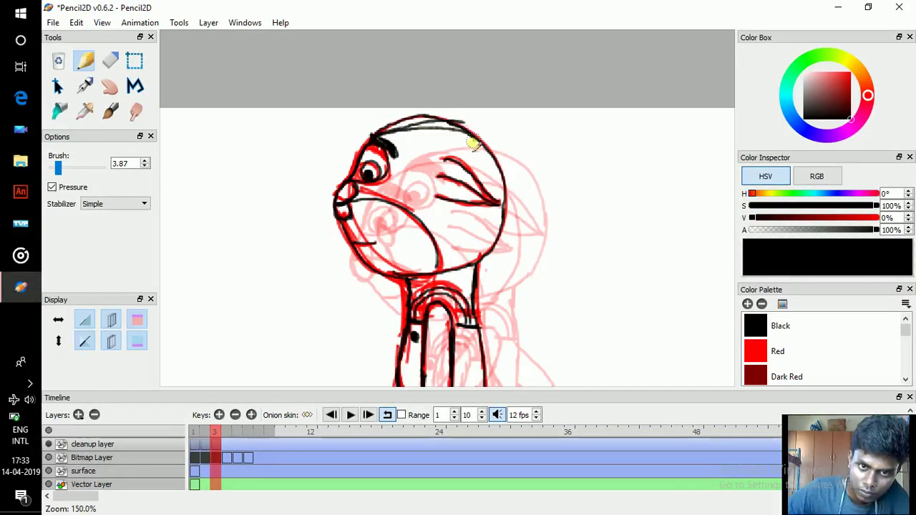
{"action": "left_click", "coordinate": [110, 61]}
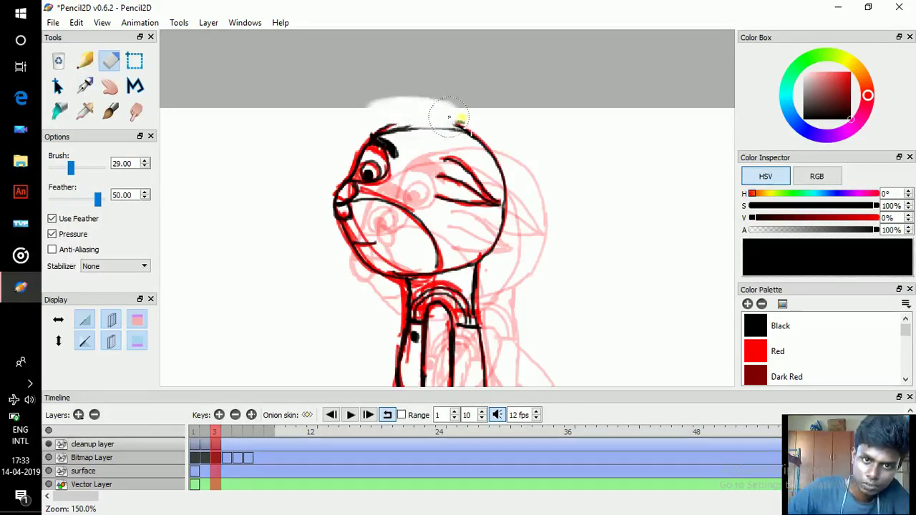
{"action": "left_click", "coordinate": [85, 62]}
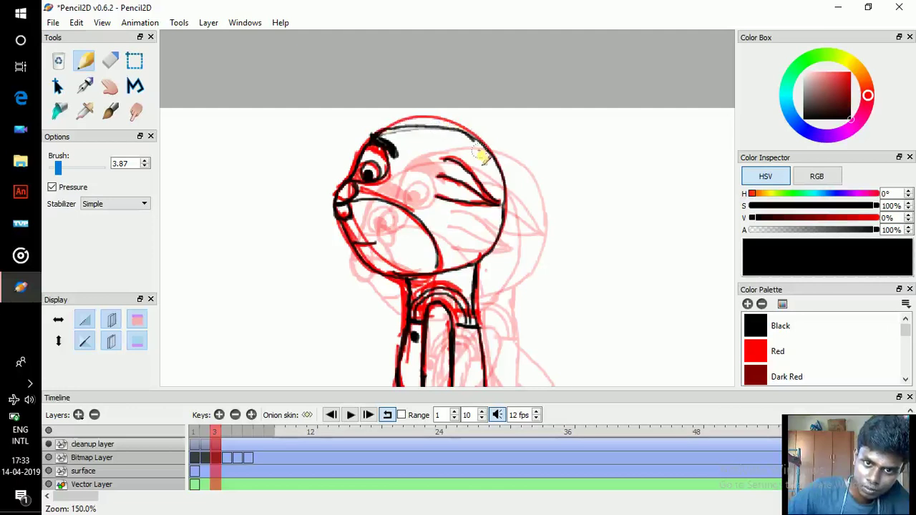
- Flip through frames 1 to 3 to compare the head shapes and their vertical movement
{"action": "key", "text": "space"}
{"action": "left_click_drag", "start_coordinate": [469, 152], "coordinate": [461, 101]}
{"action": "key", "text": "comma"}
{"action": "key", "text": "comma"}
{"action": "key", "text": "period"}
{"action": "key", "text": "period"}
{"action": "key", "text": "period"}
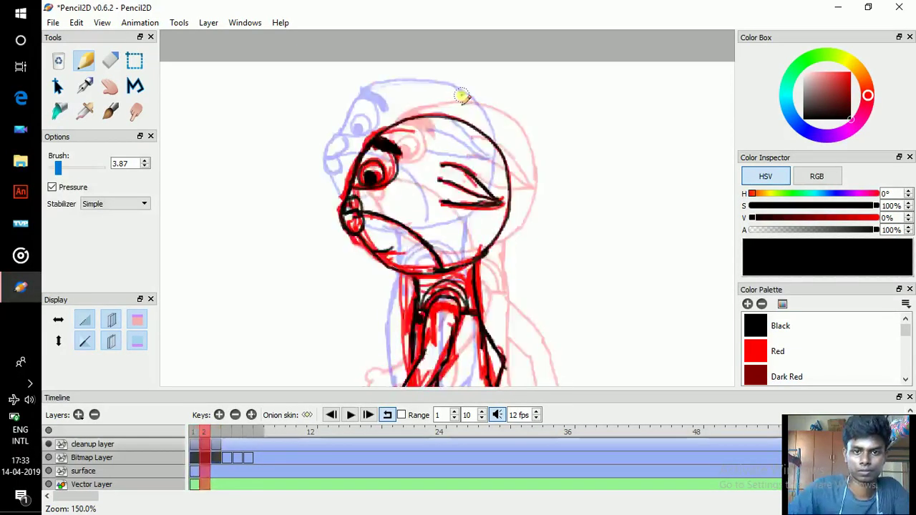
{"action": "key", "text": "comma"}
{"action": "key", "text": "comma"}
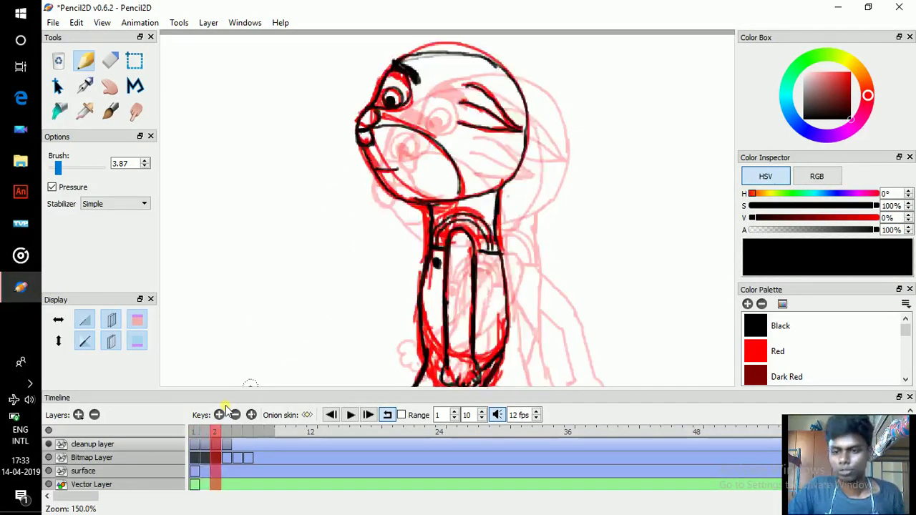
- On a new cleanup frame 4, ink the mouth line, the jaw and the back of the head up to the ear
{"action": "key", "text": "space"}
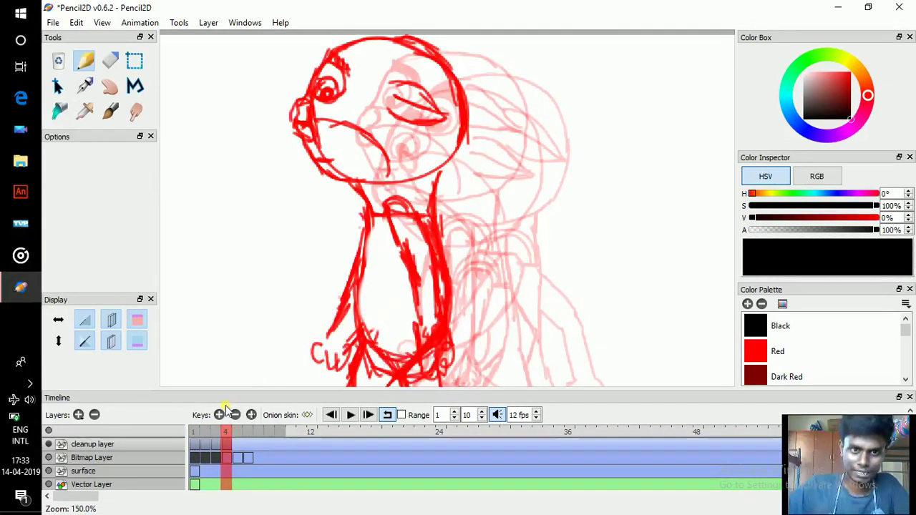
{"action": "mouse_move", "coordinate": [451, 148]}
{"action": "left_mouse_down"}
{"action": "mouse_move", "coordinate": [462, 180]}
{"action": "mouse_move", "coordinate": [473, 176]}
{"action": "mouse_move", "coordinate": [466, 169]}
{"action": "left_mouse_up"}
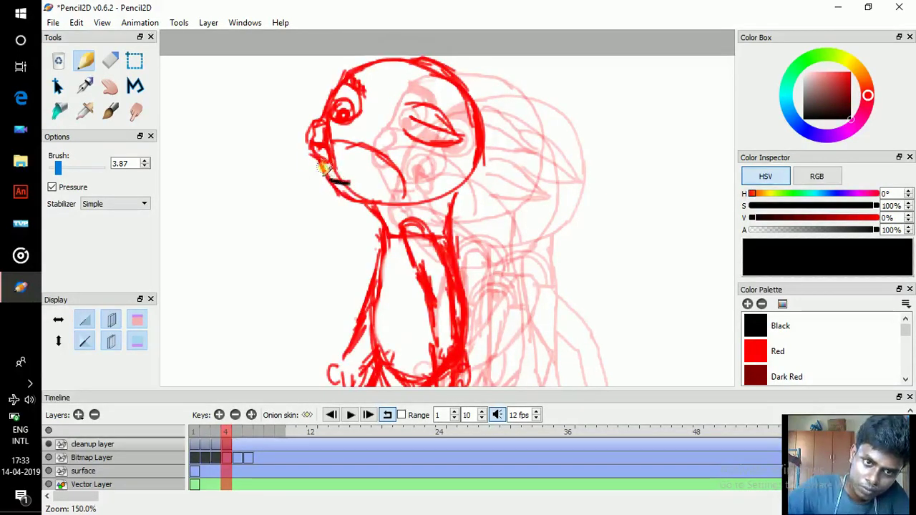
{"action": "left_click_drag", "start_coordinate": [343, 197], "coordinate": [379, 212]}
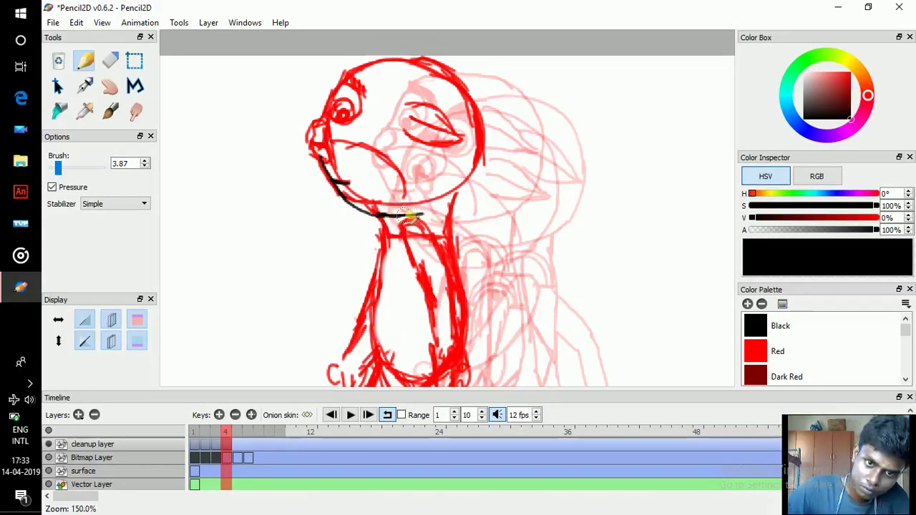
{"action": "mouse_move", "coordinate": [408, 215]}
{"action": "left_mouse_down"}
{"action": "mouse_move", "coordinate": [456, 206]}
{"action": "mouse_move", "coordinate": [464, 194]}
{"action": "mouse_move", "coordinate": [480, 141]}
{"action": "mouse_move", "coordinate": [475, 109]}
{"action": "left_mouse_up"}
- Compare the head with frame 3, and ink the ear, nose and curved muzzle line on frame 4
{"action": "key", "text": "Left"}
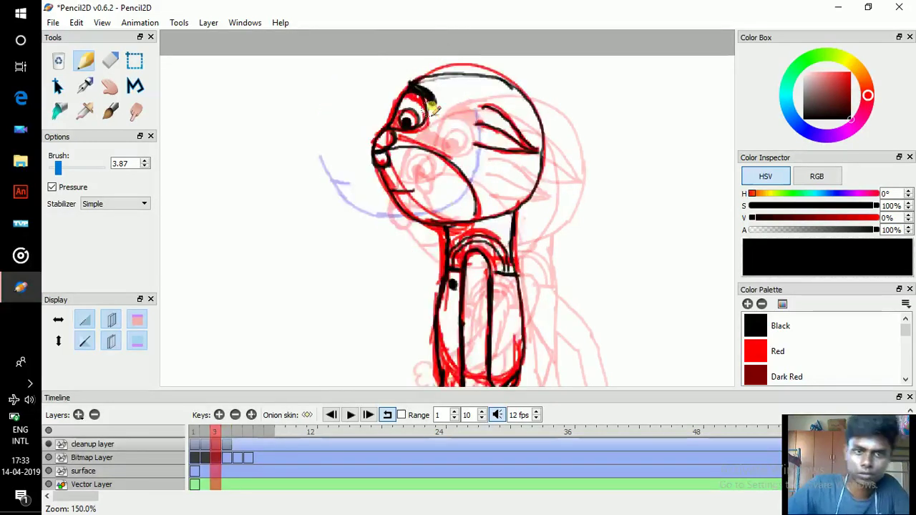
{"action": "key", "text": "Right"}
{"action": "key", "text": "Left"}
{"action": "key", "text": "Right"}
{"action": "mouse_move", "coordinate": [410, 115]}
{"action": "left_mouse_down"}
{"action": "mouse_move", "coordinate": [446, 126]}
{"action": "mouse_move", "coordinate": [427, 104]}
{"action": "mouse_move", "coordinate": [472, 137]}
{"action": "left_mouse_up"}
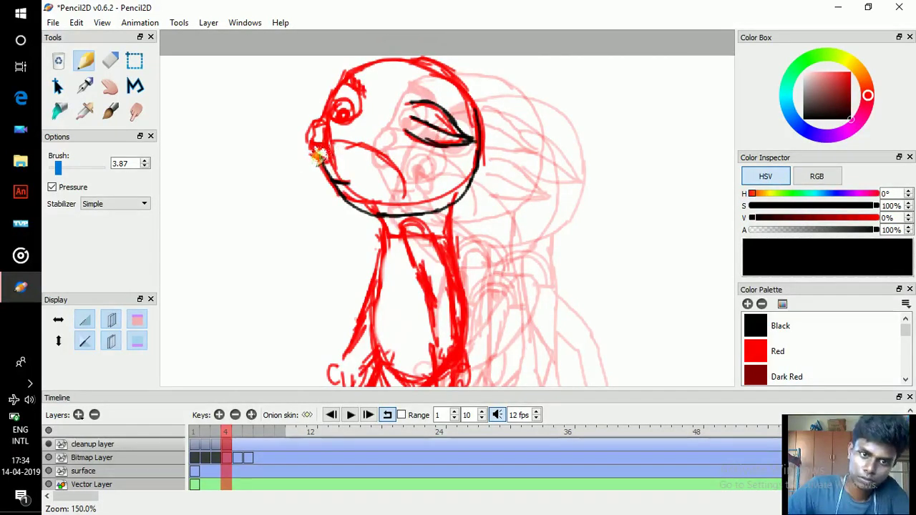
{"action": "mouse_move", "coordinate": [320, 150]}
{"action": "left_mouse_down"}
{"action": "mouse_move", "coordinate": [344, 159]}
{"action": "mouse_move", "coordinate": [336, 146]}
{"action": "mouse_move", "coordinate": [379, 156]}
{"action": "mouse_move", "coordinate": [402, 212]}
{"action": "left_mouse_up"}
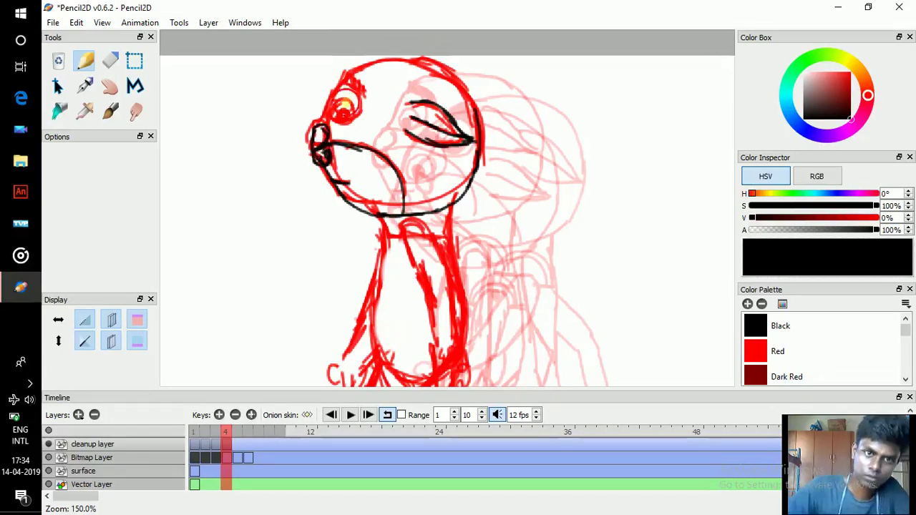
- Ink the forehead, the top of the head, the eye and the eyebrow on frame 4
{"action": "scroll", "coordinate": [326, 143], "scroll_direction": "up", "scroll_amount": 1}
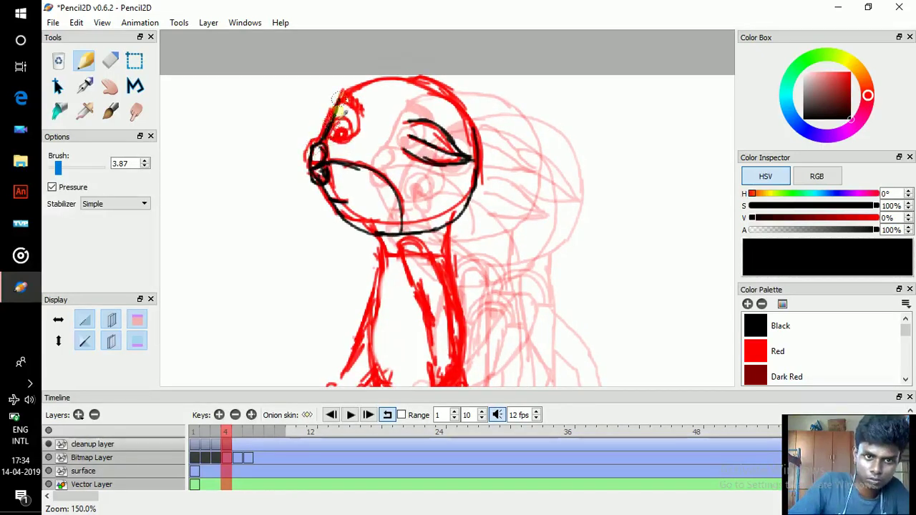
{"action": "mouse_move", "coordinate": [338, 98]}
{"action": "left_mouse_down"}
{"action": "mouse_move", "coordinate": [371, 63]}
{"action": "mouse_move", "coordinate": [342, 99]}
{"action": "mouse_move", "coordinate": [385, 81]}
{"action": "mouse_move", "coordinate": [370, 85]}
{"action": "mouse_move", "coordinate": [431, 89]}
{"action": "left_mouse_up"}
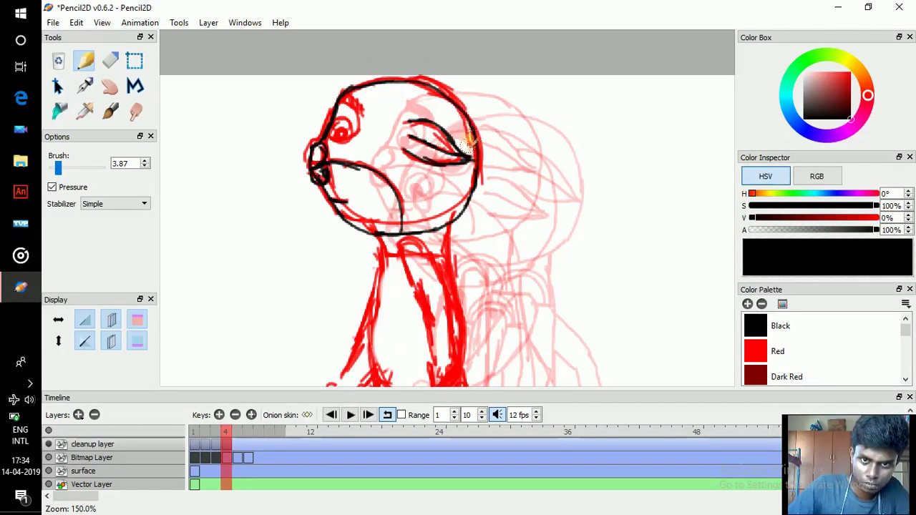
{"action": "mouse_move", "coordinate": [342, 106]}
{"action": "left_mouse_down"}
{"action": "mouse_move", "coordinate": [338, 137]}
{"action": "mouse_move", "coordinate": [353, 115]}
{"action": "mouse_move", "coordinate": [342, 138]}
{"action": "left_mouse_up"}
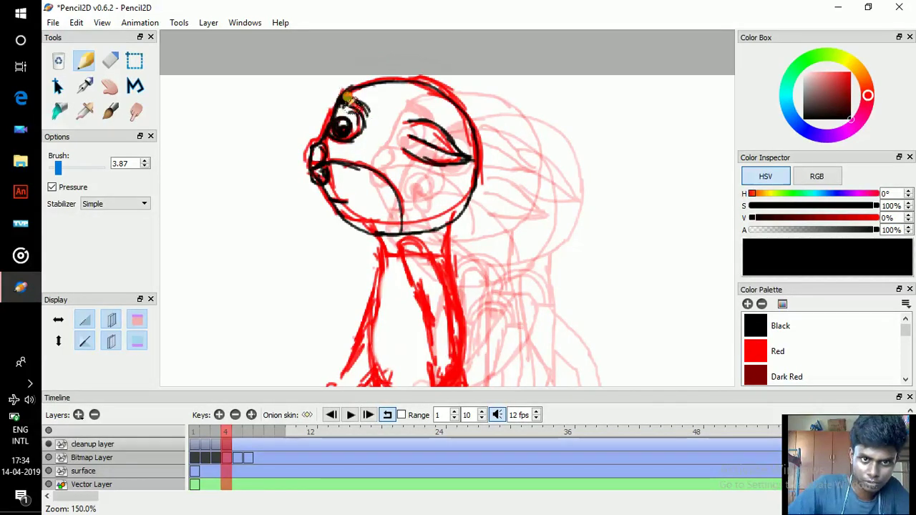
- Ink the front and back neck lines on frame 4, comparing them with frame 3
{"action": "scroll", "coordinate": [379, 94], "scroll_direction": "down", "scroll_amount": 4}
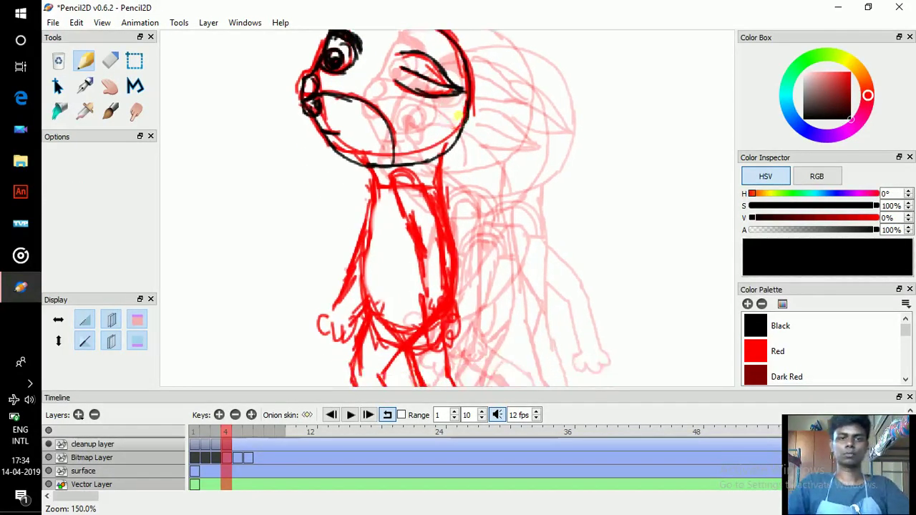
{"action": "scroll", "coordinate": [442, 126], "scroll_direction": "down", "scroll_amount": 1}
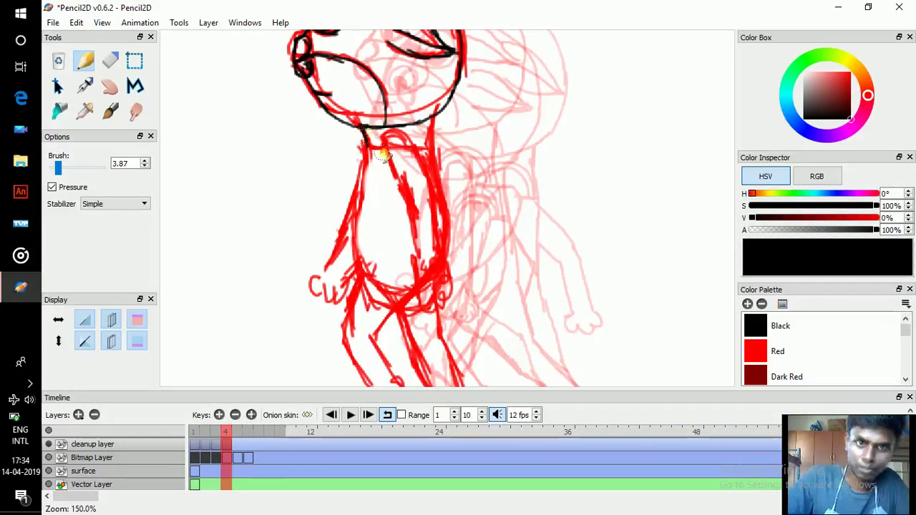
{"action": "key", "text": "comma"}
{"action": "key", "text": "period"}
{"action": "key", "text": "comma"}
{"action": "key", "text": "period"}
{"action": "key", "text": "comma"}
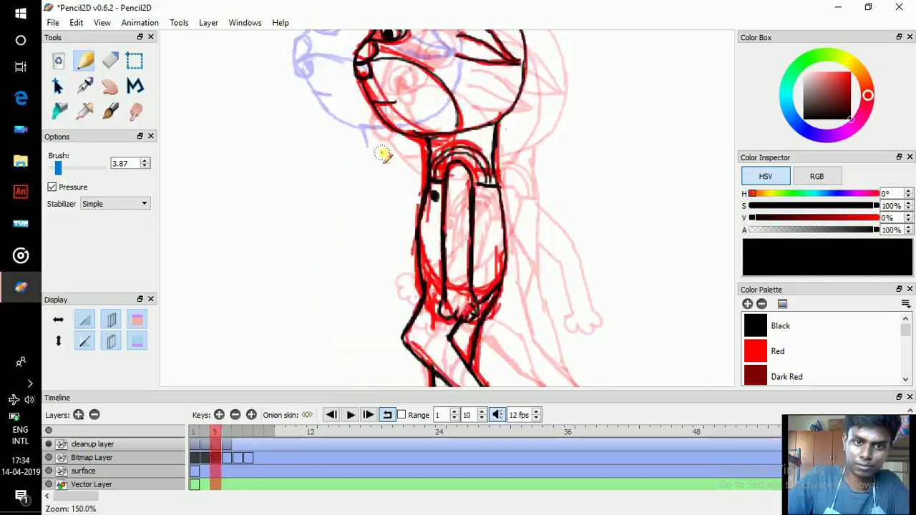
{"action": "key", "text": "period"}
{"action": "key", "text": "comma"}
{"action": "key", "text": "period"}
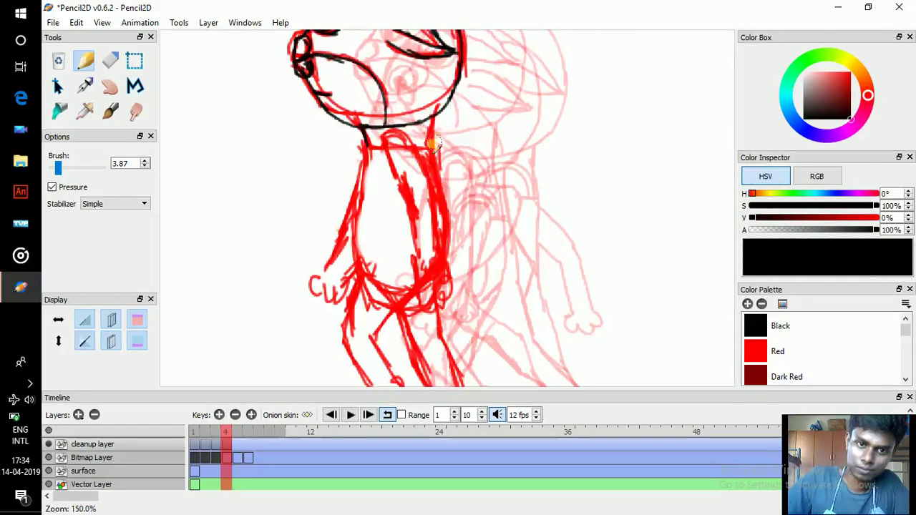
{"action": "key", "text": "comma"}
{"action": "key", "text": "period"}
{"action": "key", "text": "comma"}
{"action": "key", "text": "period"}
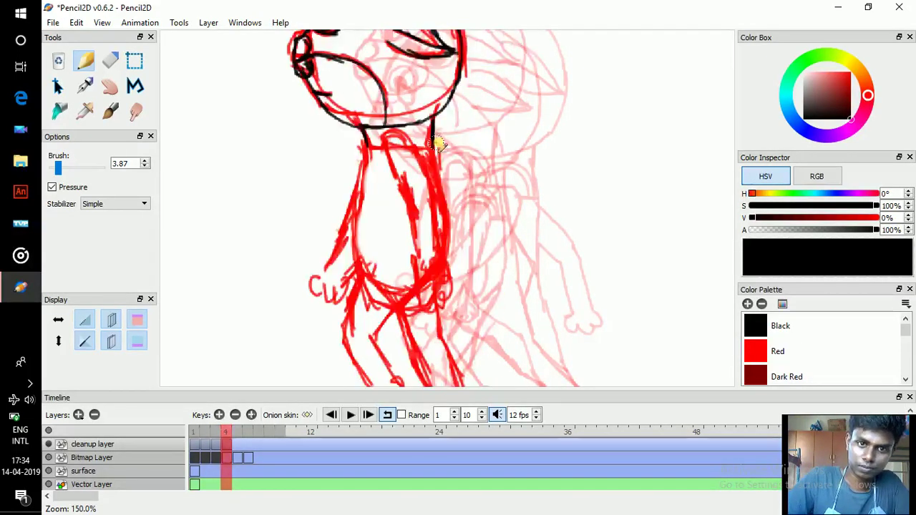
- Check the earlier frames, and ink the chest line, rounded shoulder and upper arm edges on frame 4
{"action": "key", "text": "comma"}
{"action": "key", "text": "comma"}
{"action": "key", "text": "comma"}
{"action": "key", "text": "period"}
{"action": "key", "text": "period"}
{"action": "key", "text": "period"}
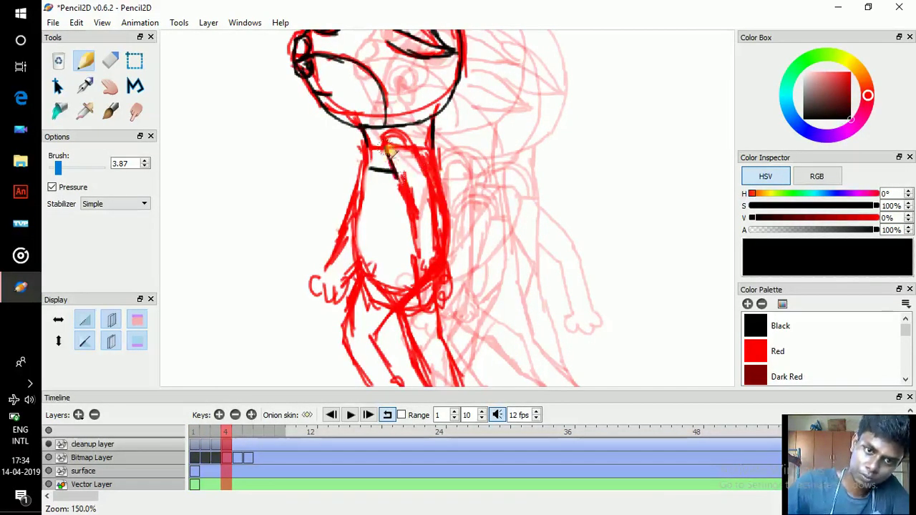
{"action": "left_click_drag", "start_coordinate": [408, 143], "coordinate": [416, 173]}
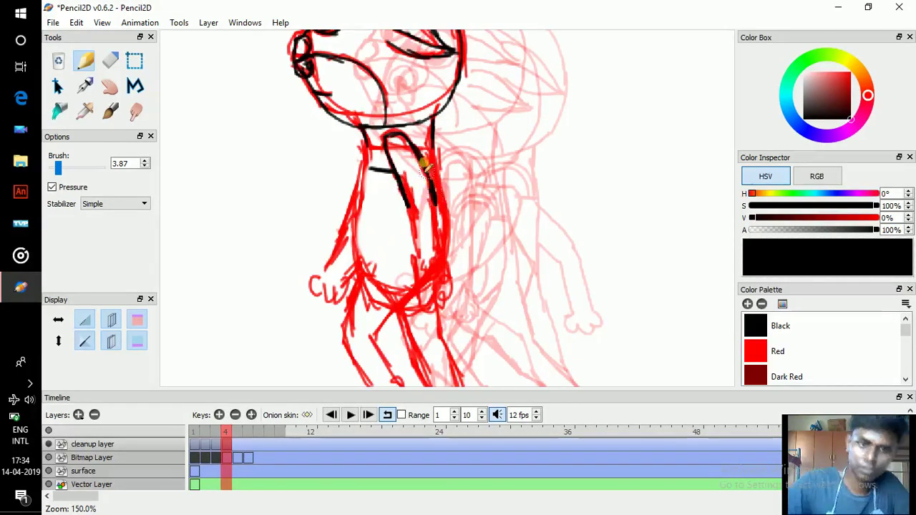
- Compare the arm with the earlier frames, and ink the forearm and hand on frame 4
{"action": "key", "text": "comma"}
{"action": "key", "text": "period"}
{"action": "key", "text": "comma"}
{"action": "key", "text": "period"}
{"action": "key", "text": "comma"}
{"action": "key", "text": "comma"}
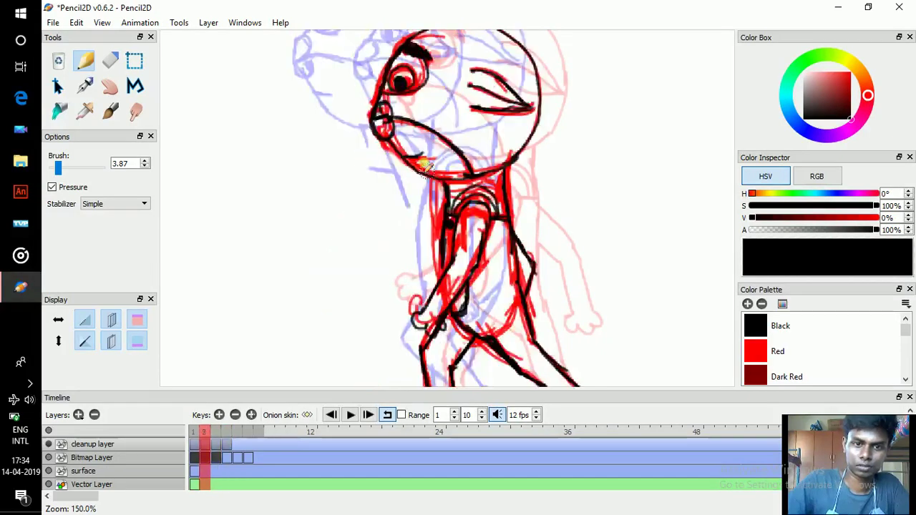
{"action": "key", "text": "period"}
{"action": "key", "text": "period"}
{"action": "mouse_move", "coordinate": [414, 266]}
{"action": "left_mouse_down"}
{"action": "mouse_move", "coordinate": [414, 212]}
{"action": "mouse_move", "coordinate": [431, 217]}
{"action": "mouse_move", "coordinate": [437, 256]}
{"action": "mouse_move", "coordinate": [416, 267]}
{"action": "mouse_move", "coordinate": [417, 282]}
{"action": "mouse_move", "coordinate": [443, 273]}
{"action": "left_mouse_up"}
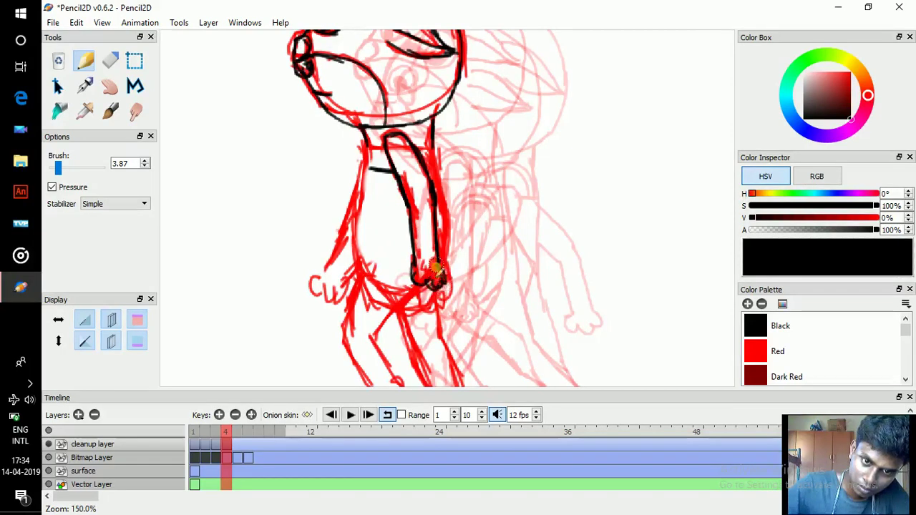
- Ink the upper front edge of the torso below the neck on frame 4
{"action": "key", "text": "space"}
{"action": "left_click_drag", "start_coordinate": [398, 218], "coordinate": [419, 219]}
{"action": "mouse_move", "coordinate": [392, 169]}
{"action": "left_mouse_down"}
{"action": "mouse_move", "coordinate": [386, 139]}
{"action": "mouse_move", "coordinate": [378, 215]}
{"action": "left_mouse_up"}
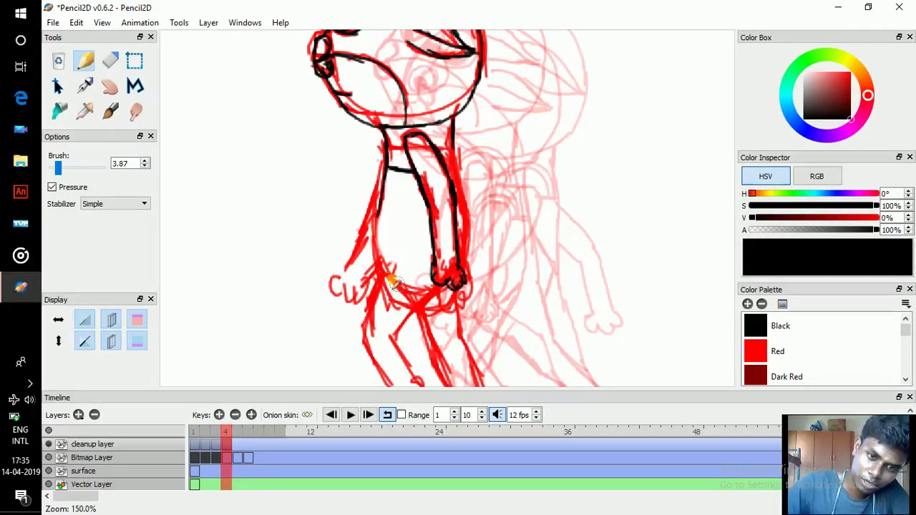
- Flip between frames 3 and 4 to compare the torso's front edge and the arm positions
{"action": "key", "text": "comma"}
{"action": "key", "text": "period"}
{"action": "key", "text": "comma"}
{"action": "key", "text": "period"}
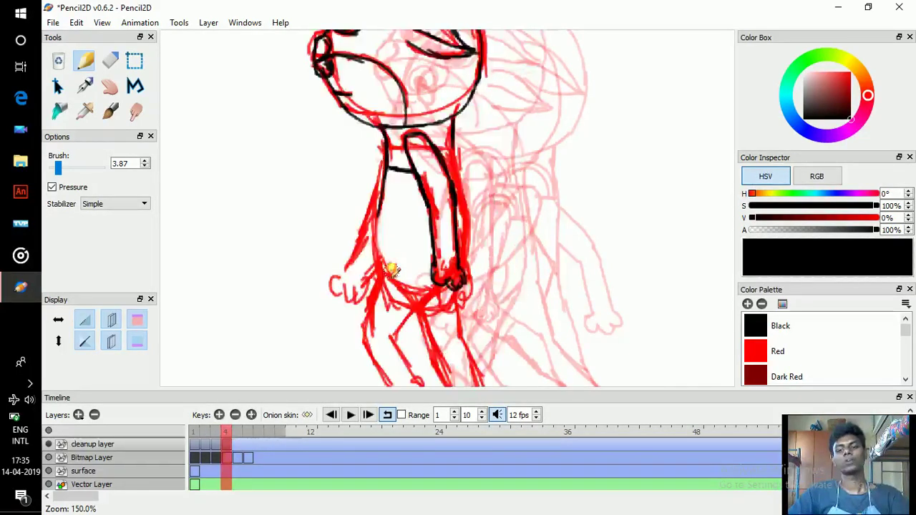
{"action": "key", "text": "comma"}
{"action": "key", "text": "period"}
{"action": "key", "text": "comma"}
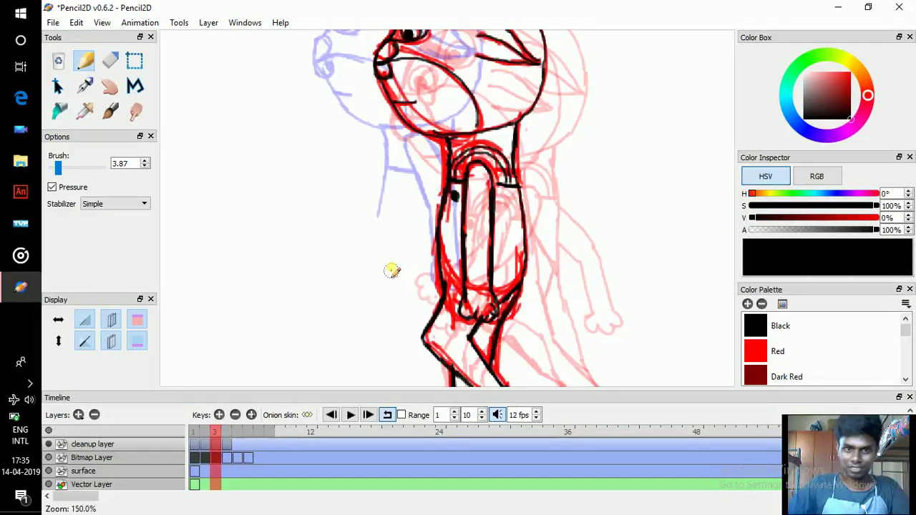
{"action": "key", "text": "period"}
{"action": "key", "text": "comma"}
{"action": "key", "text": "period"}
{"action": "key", "text": "comma"}
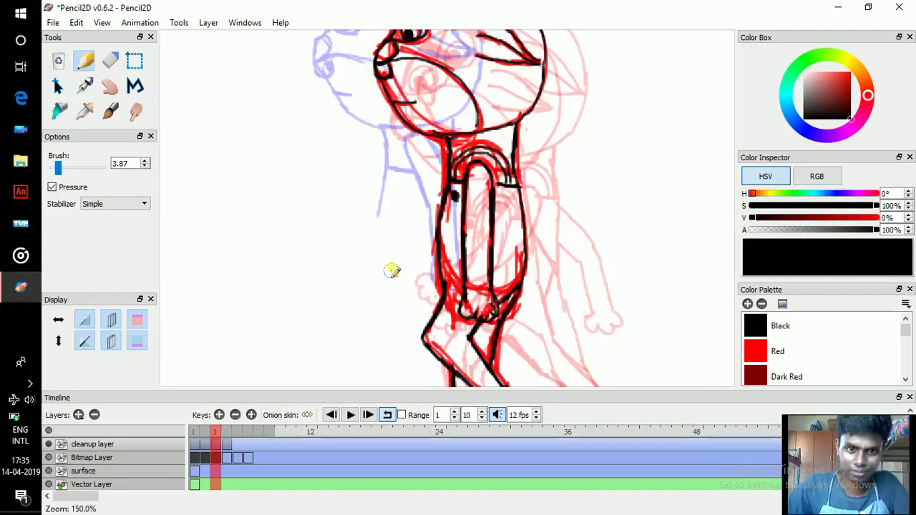
- Compare frames 3 and 4, and ink the lower front edge of the torso down to the hip on frame 4
{"action": "key", "text": "period"}
{"action": "key", "text": "comma"}
{"action": "key", "text": "period"}
{"action": "key", "text": "comma"}
{"action": "key", "text": "period"}
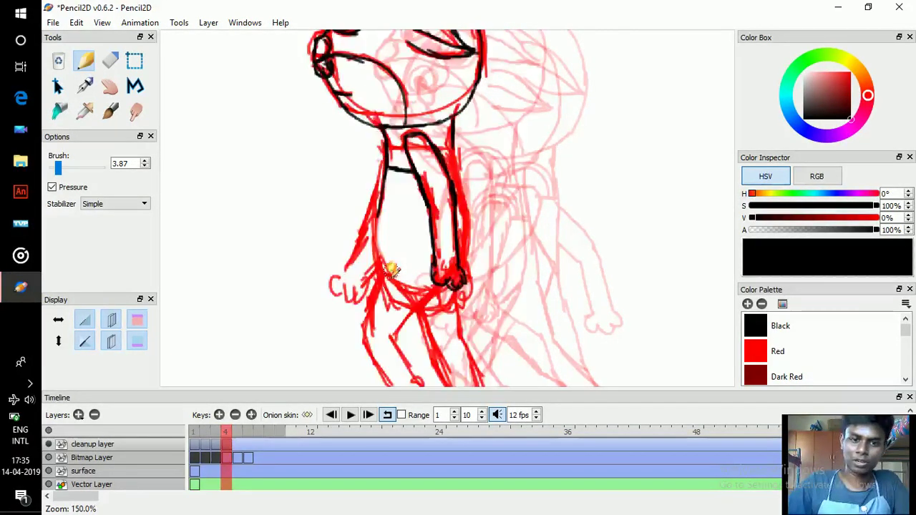
{"action": "key", "text": "comma"}
{"action": "key", "text": "period"}
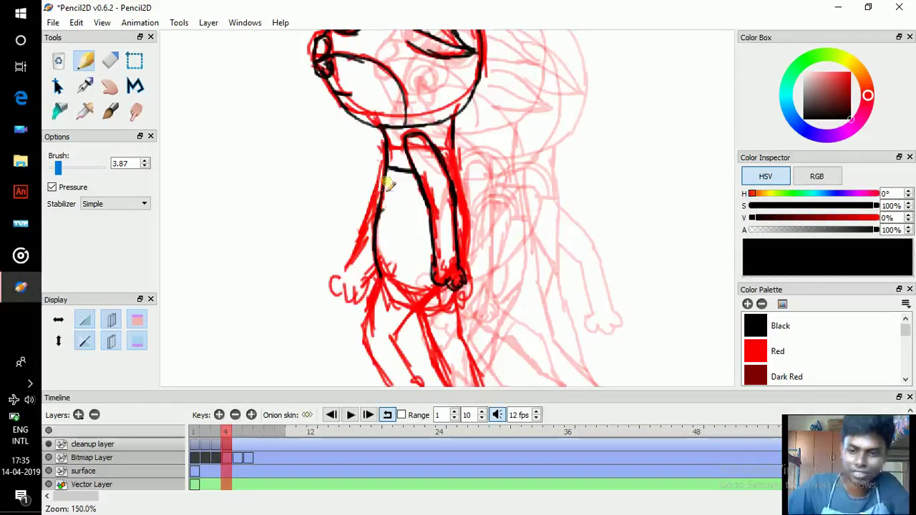
- Flip between frames 3 and 4 to examine how the belly edge and arm move between the poses
{"action": "key", "text": "comma"}
{"action": "key", "text": "period"}
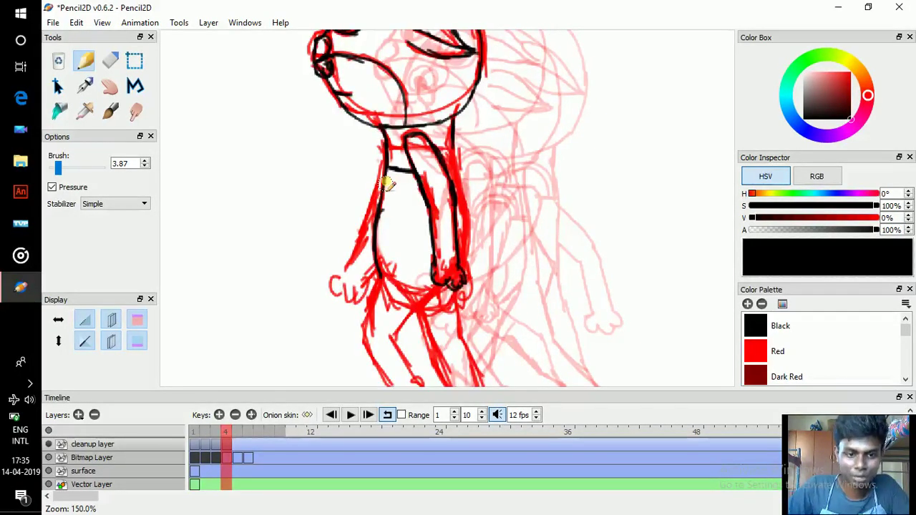
{"action": "key", "text": "comma"}
{"action": "key", "text": "period"}
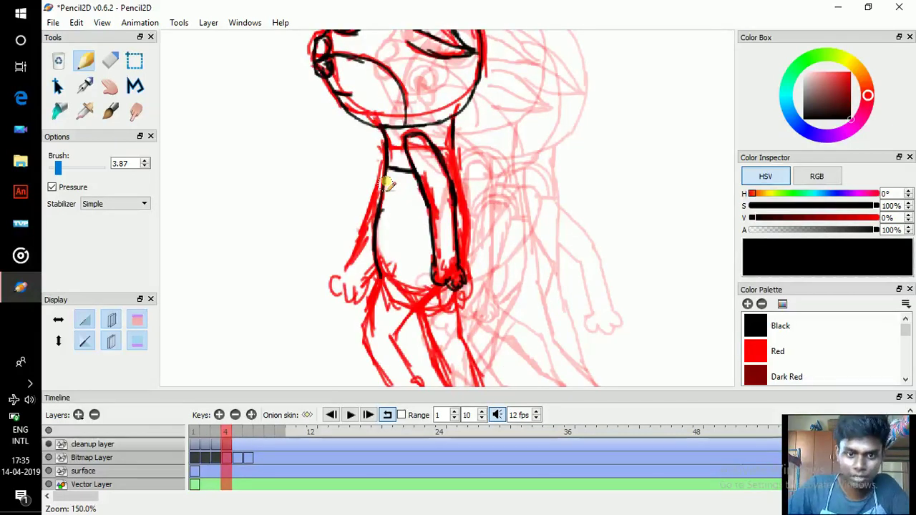
{"action": "key", "text": "comma"}
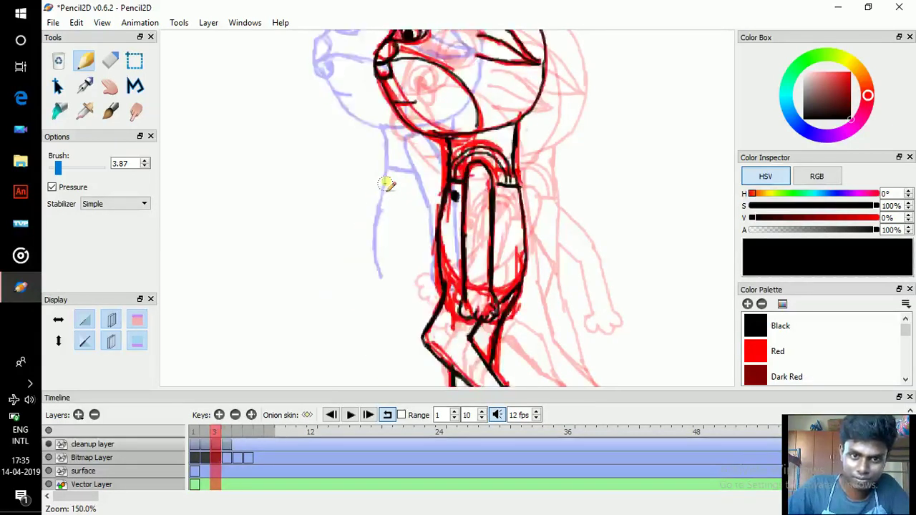
{"action": "key", "text": "period"}
{"action": "key", "text": "alt"}
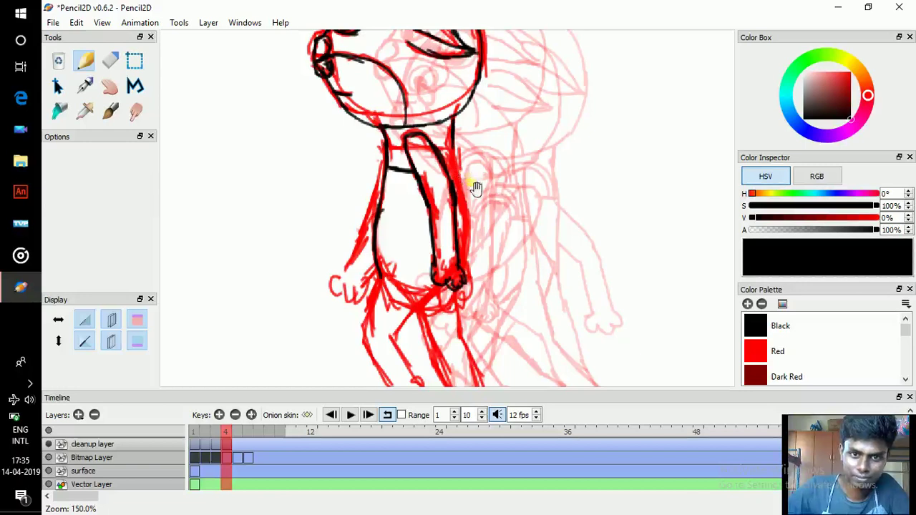
{"action": "key", "text": "comma"}
{"action": "key", "text": "period"}
{"action": "key", "text": "comma"}
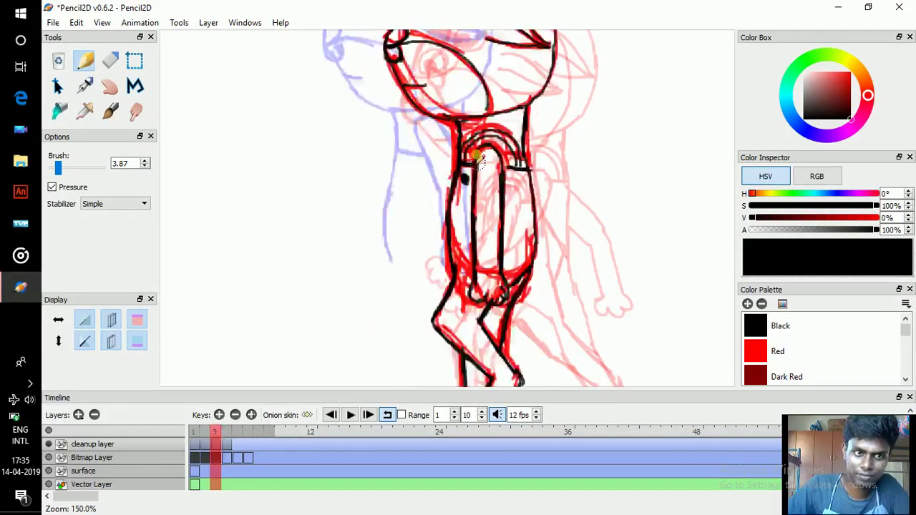
{"action": "key", "text": "period"}
{"action": "key", "text": "comma"}
{"action": "key", "text": "period"}
{"action": "key", "text": "comma"}
{"action": "key", "text": "period"}
{"action": "key", "text": "comma"}
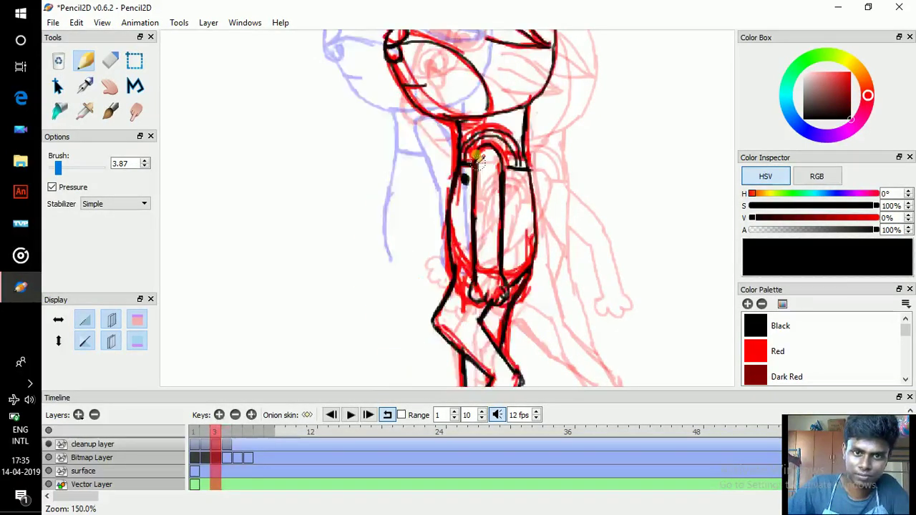
{"action": "key", "text": "period"}
{"action": "key", "text": "comma"}
{"action": "key", "text": "period"}
{"action": "key", "text": "comma"}
{"action": "key", "text": "period"}
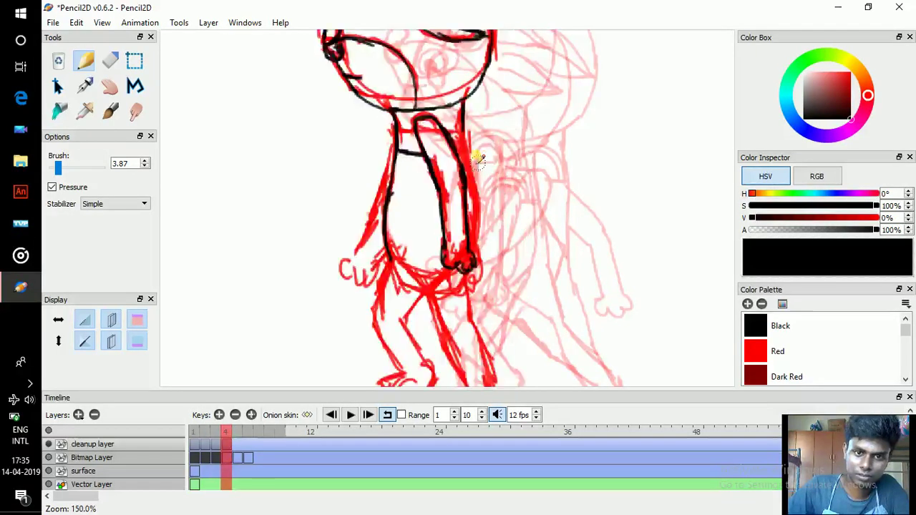
{"action": "key", "text": "comma"}
{"action": "key", "text": "period"}
- Ink the front edge of the raised leg's thigh on frame 4, and compare it with the earlier frames
{"action": "scroll", "coordinate": [385, 268], "scroll_direction": "down", "scroll_amount": 2}
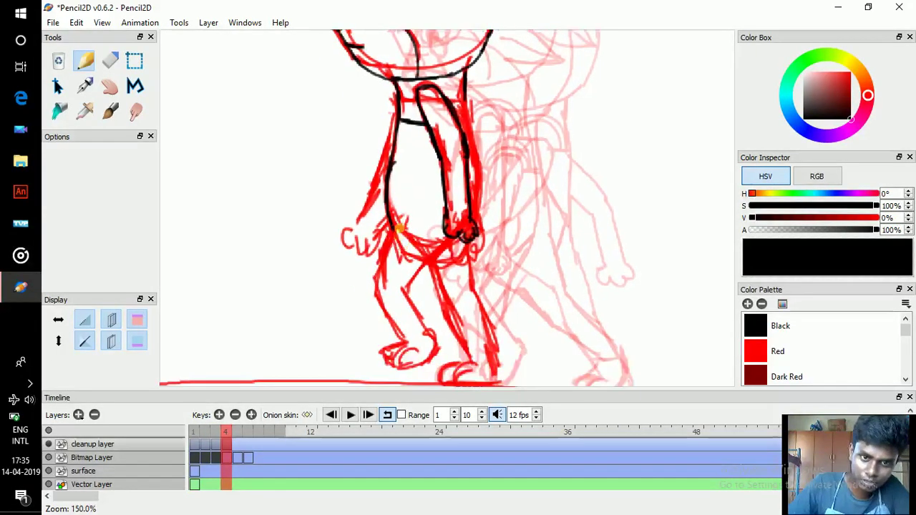
{"action": "left_click_drag", "start_coordinate": [391, 245], "coordinate": [399, 218]}
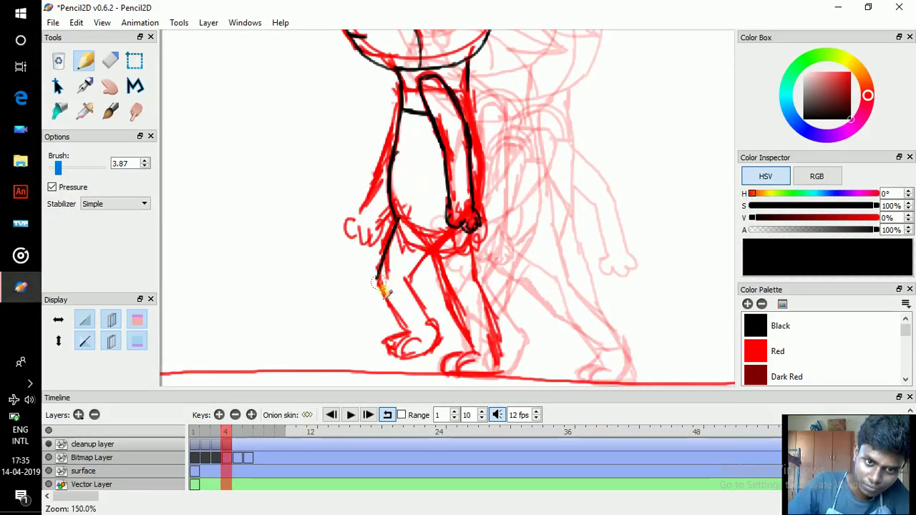
{"action": "key", "text": "comma"}
{"action": "key", "text": "period"}
{"action": "key", "text": "comma"}
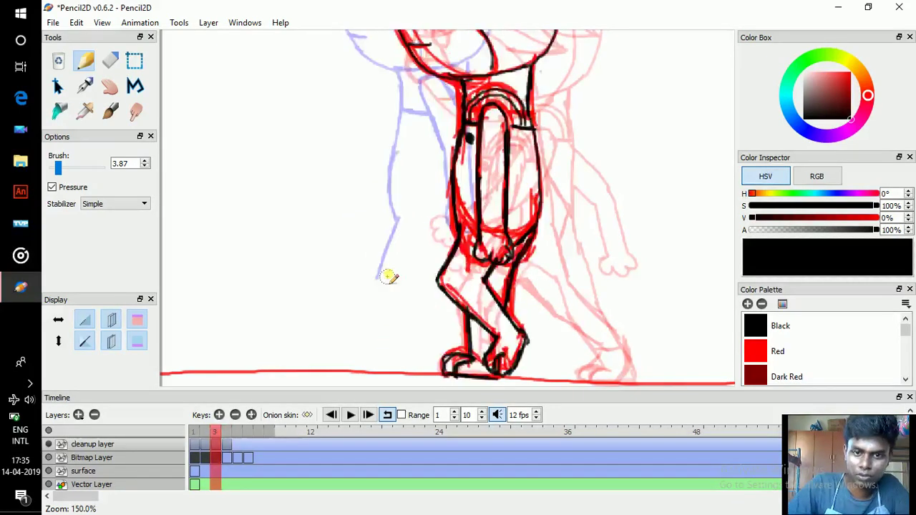
{"action": "key", "text": "comma"}
{"action": "key", "text": "comma"}
{"action": "key", "text": "period"}
{"action": "key", "text": "period"}
{"action": "key", "text": "period"}
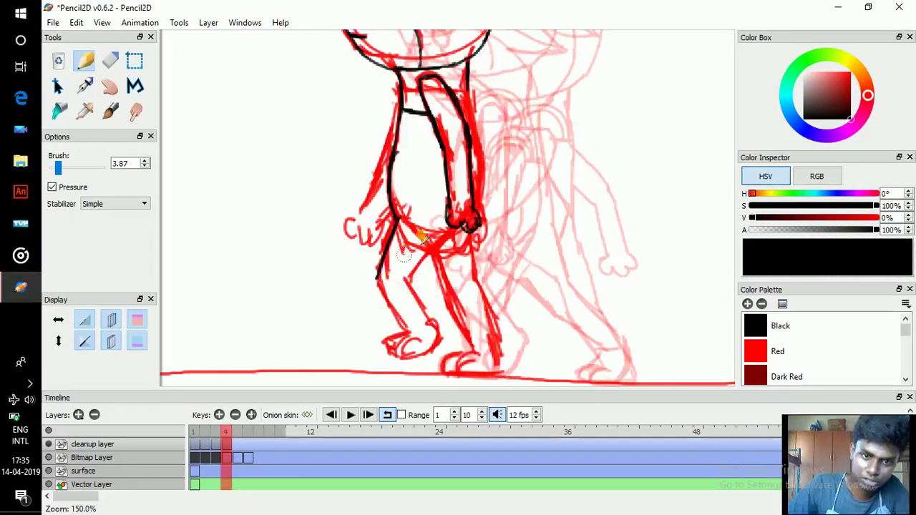
- Ink the back of the raised leg's thigh and both edges of its shin on frame 4, checking against frame 3
{"action": "left_click_drag", "start_coordinate": [406, 279], "coordinate": [462, 222]}
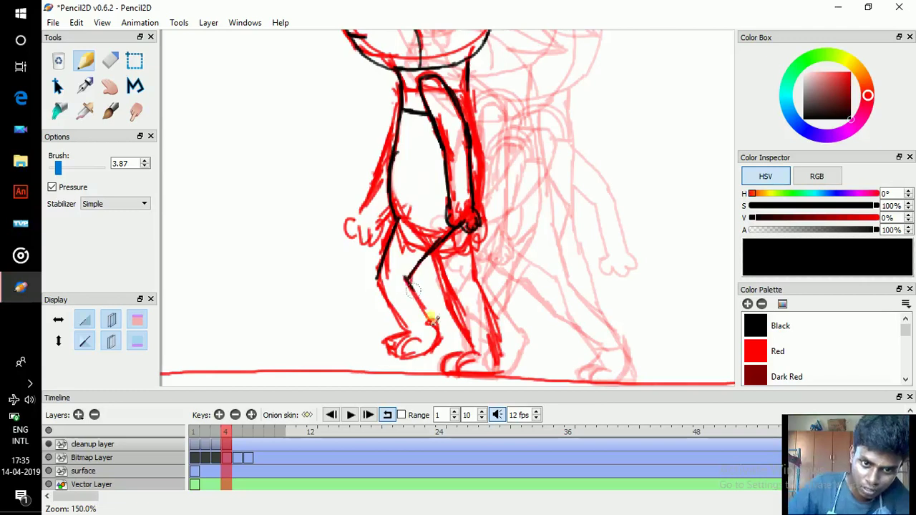
{"action": "left_click_drag", "start_coordinate": [432, 320], "coordinate": [436, 339]}
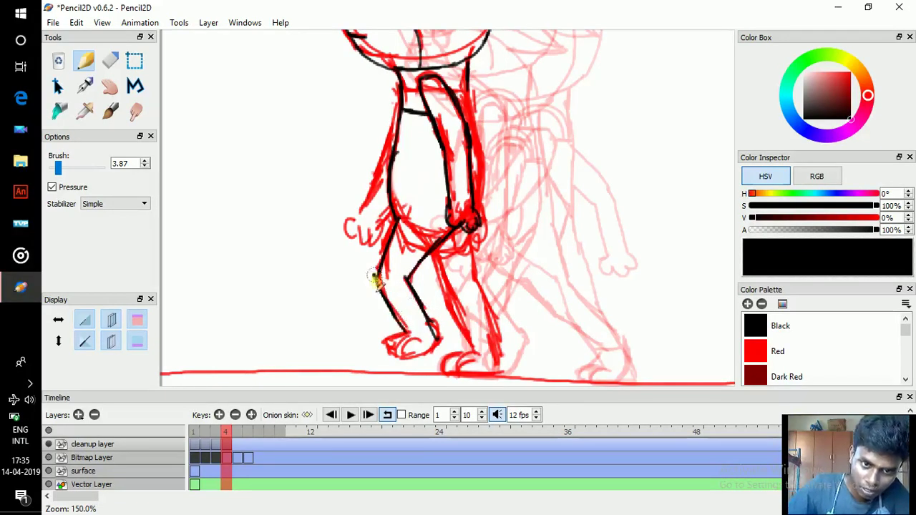
{"action": "key", "text": "comma"}
{"action": "key", "text": "period"}
{"action": "key", "text": "comma"}
{"action": "key", "text": "period"}
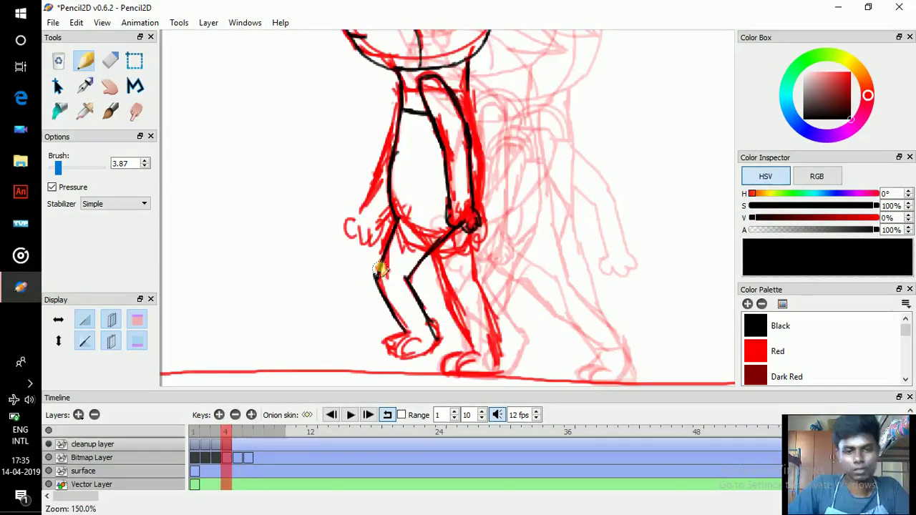
- Ink the raised leg's foot and toes on frame 4, and compare the leg with frame 3
{"action": "mouse_move", "coordinate": [408, 363]}
{"action": "left_mouse_down"}
{"action": "mouse_move", "coordinate": [432, 351]}
{"action": "mouse_move", "coordinate": [435, 331]}
{"action": "mouse_move", "coordinate": [405, 361]}
{"action": "mouse_move", "coordinate": [440, 342]}
{"action": "mouse_move", "coordinate": [387, 356]}
{"action": "mouse_move", "coordinate": [407, 334]}
{"action": "left_mouse_up"}
{"action": "key", "text": "space"}
{"action": "left_click_drag", "start_coordinate": [470, 293], "coordinate": [463, 298]}
{"action": "key", "text": "."}
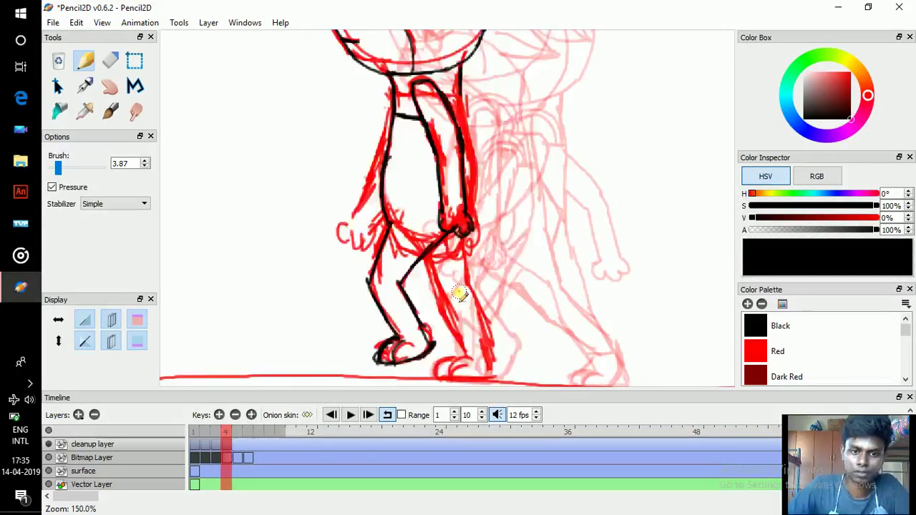
{"action": "key", "text": "comma"}
{"action": "key", "text": "period"}
{"action": "key", "text": "comma"}
{"action": "key", "text": "period"}
{"action": "key", "text": "comma"}
{"action": "key", "text": "period"}
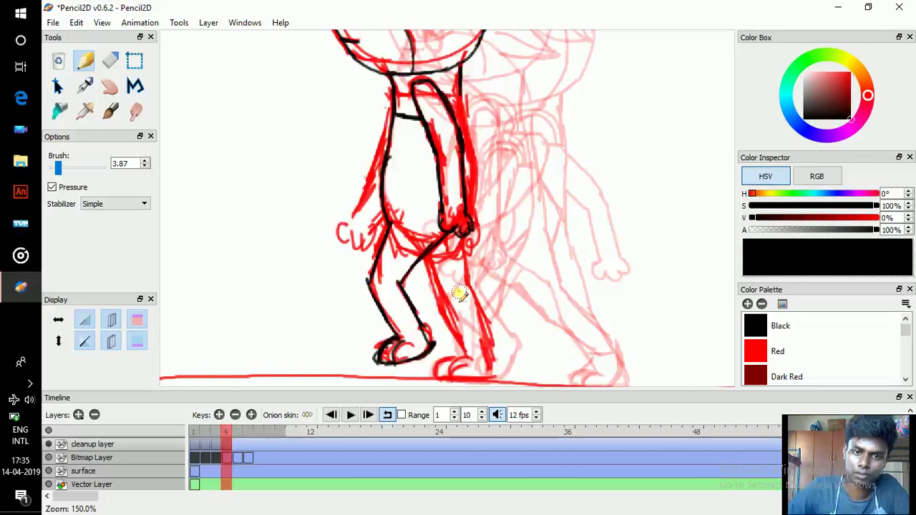
- Ink both edges of the standing leg and its foot on the ground line on frame 4
{"action": "left_click_drag", "start_coordinate": [464, 228], "coordinate": [470, 280]}
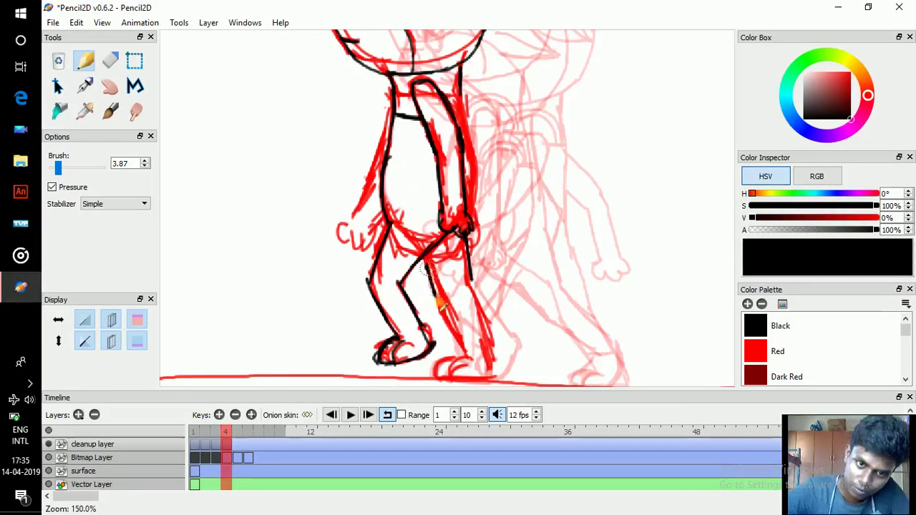
{"action": "mouse_move", "coordinate": [450, 326]}
{"action": "left_mouse_down"}
{"action": "mouse_move", "coordinate": [471, 359]}
{"action": "mouse_move", "coordinate": [487, 340]}
{"action": "mouse_move", "coordinate": [472, 289]}
{"action": "left_mouse_up"}
{"action": "mouse_move", "coordinate": [443, 377]}
{"action": "left_mouse_down"}
{"action": "mouse_move", "coordinate": [493, 379]}
{"action": "mouse_move", "coordinate": [485, 383]}
{"action": "mouse_move", "coordinate": [490, 362]}
{"action": "mouse_move", "coordinate": [452, 378]}
{"action": "mouse_move", "coordinate": [450, 367]}
{"action": "mouse_move", "coordinate": [441, 380]}
{"action": "mouse_move", "coordinate": [461, 358]}
{"action": "left_mouse_up"}
{"action": "key", "text": "space"}
{"action": "left_click_drag", "start_coordinate": [458, 313], "coordinate": [465, 337]}
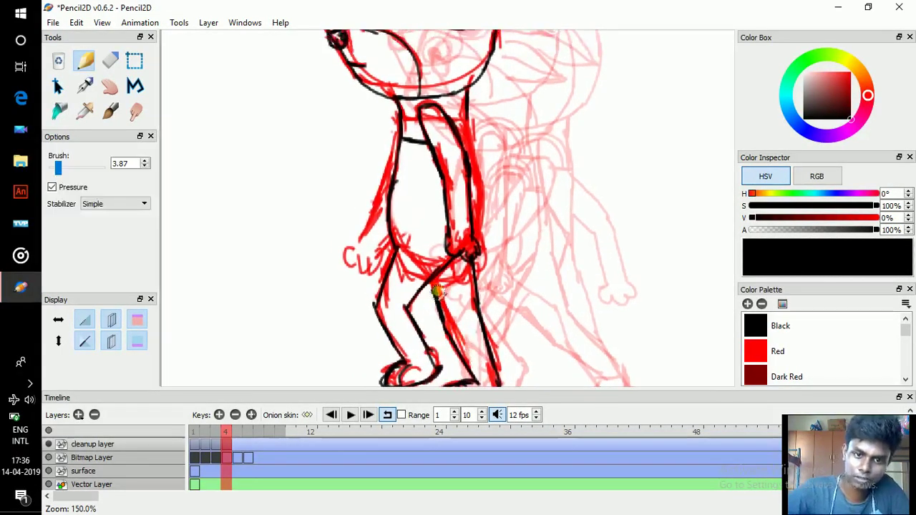
- Ink the far arm and its hand in front of the torso on frame 4
{"action": "key", "text": "space"}
{"action": "left_click_drag", "start_coordinate": [447, 274], "coordinate": [463, 299]}
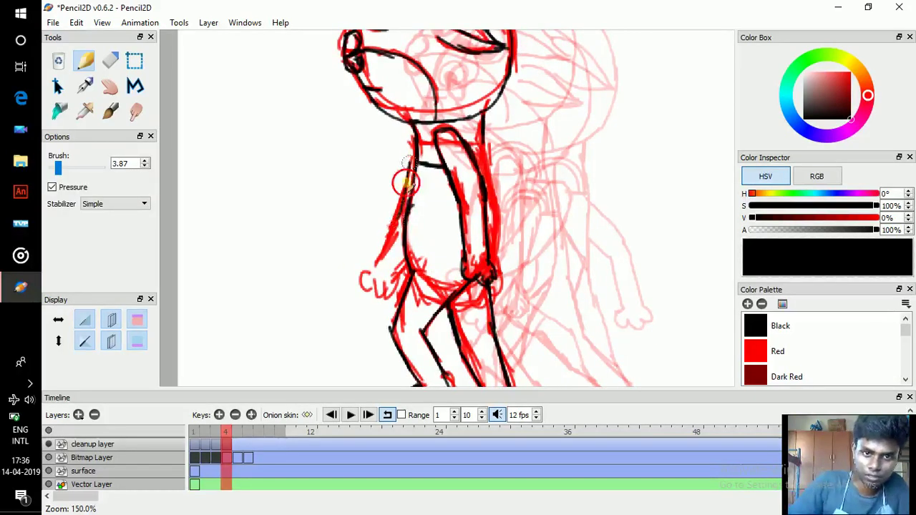
{"action": "left_click_drag", "start_coordinate": [411, 160], "coordinate": [373, 271]}
{"action": "mouse_move", "coordinate": [396, 224]}
{"action": "left_mouse_down"}
{"action": "mouse_move", "coordinate": [383, 273]}
{"action": "mouse_move", "coordinate": [367, 278]}
{"action": "mouse_move", "coordinate": [399, 289]}
{"action": "left_mouse_up"}
{"action": "key", "text": "space"}
{"action": "left_click_drag", "start_coordinate": [415, 254], "coordinate": [411, 270]}
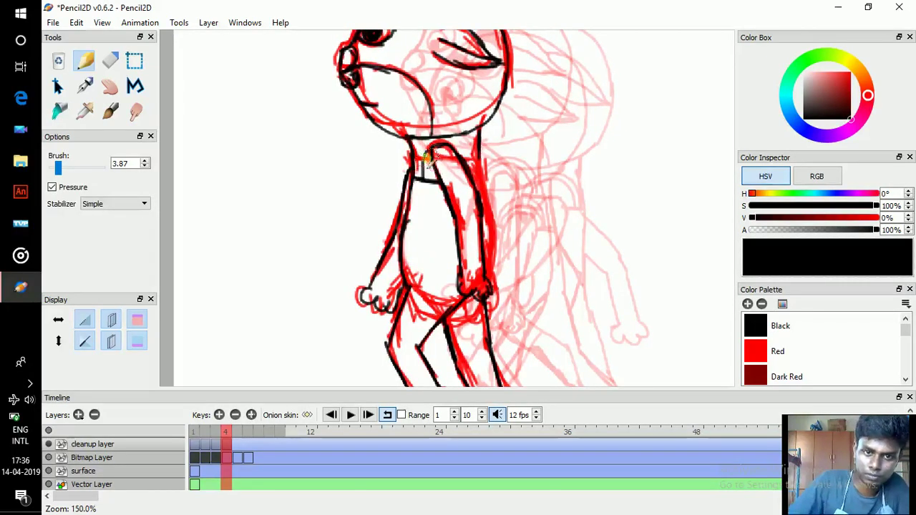
- Erase the rounded shoulder on frame 4 and redraw it beneath curved strap lines, adding the solid button on the chest
{"action": "key", "text": "Left"}
{"action": "key", "text": "Right"}
{"action": "key", "text": "Left"}
{"action": "key", "text": "Right"}
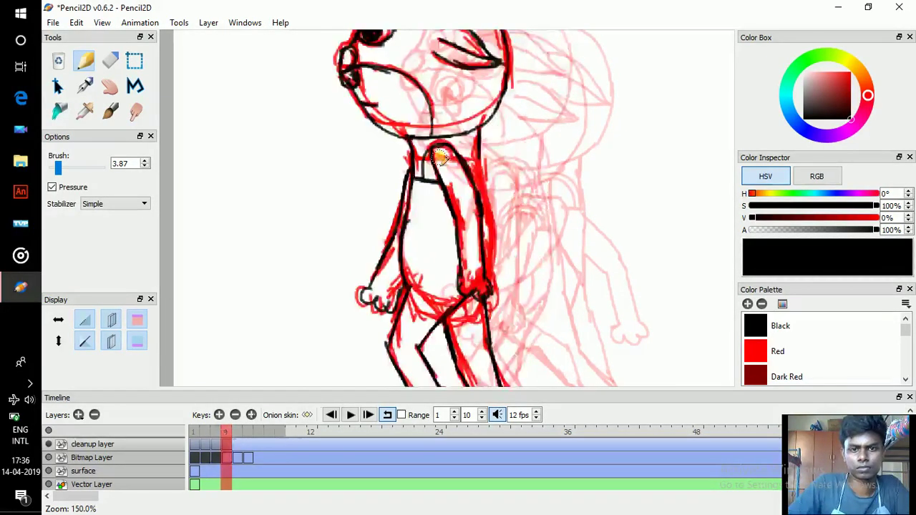
{"action": "left_click", "coordinate": [110, 61]}
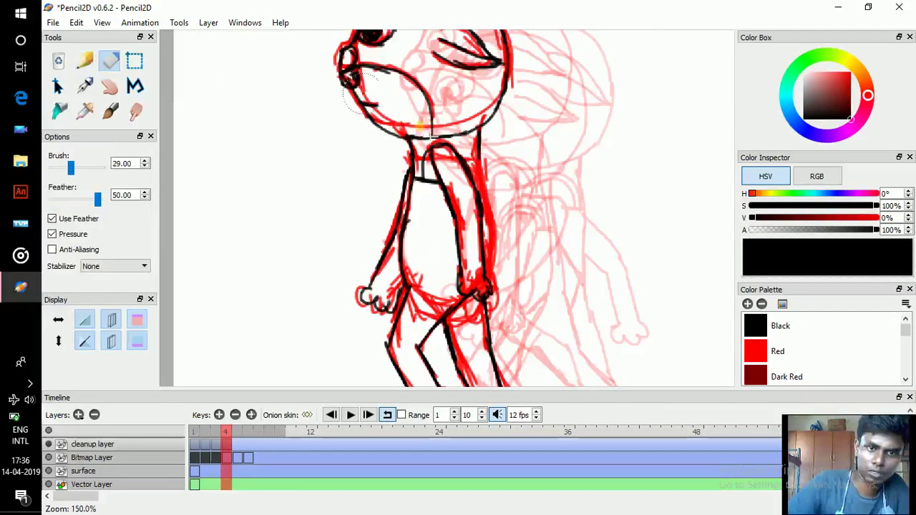
{"action": "left_click_drag", "start_coordinate": [436, 154], "coordinate": [451, 163]}
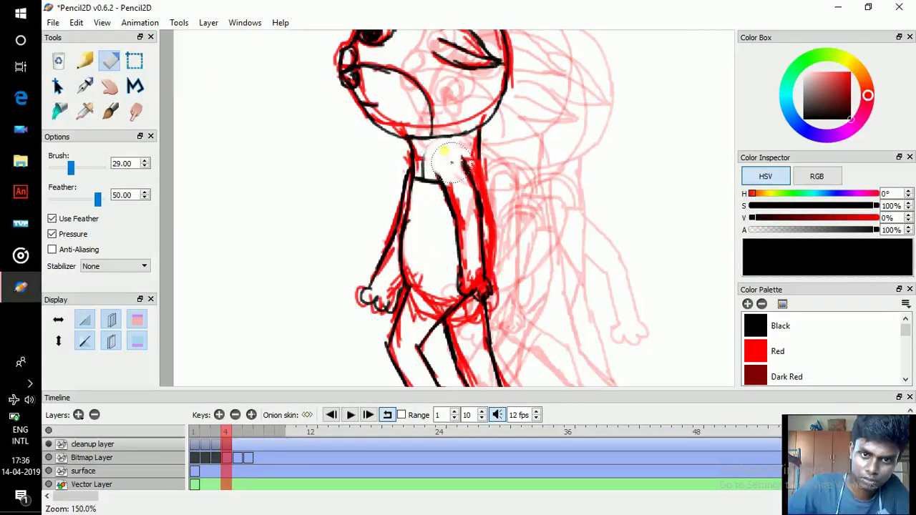
{"action": "left_click", "coordinate": [85, 61]}
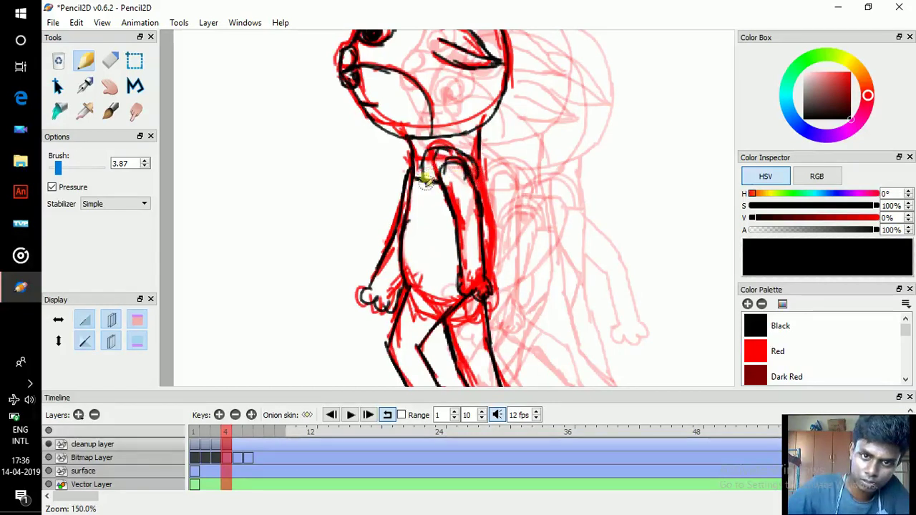
{"action": "left_click_drag", "start_coordinate": [421, 194], "coordinate": [423, 191]}
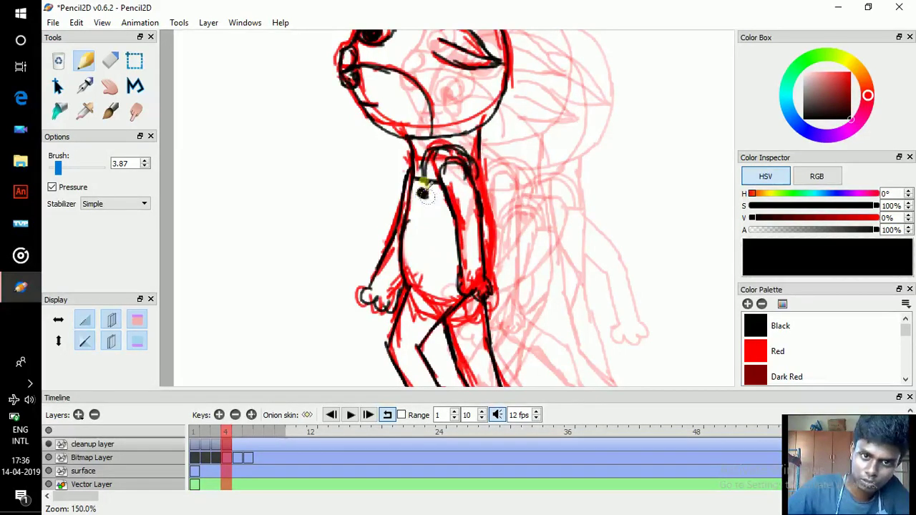
- Flip through the neighbouring frames to compare the strap, shoulder and button with frame 4
{"action": "key", "text": "comma"}
{"action": "key", "text": "period"}
{"action": "key", "text": "comma"}
{"action": "key", "text": "period"}
{"action": "key", "text": "comma"}
{"action": "key", "text": "period"}
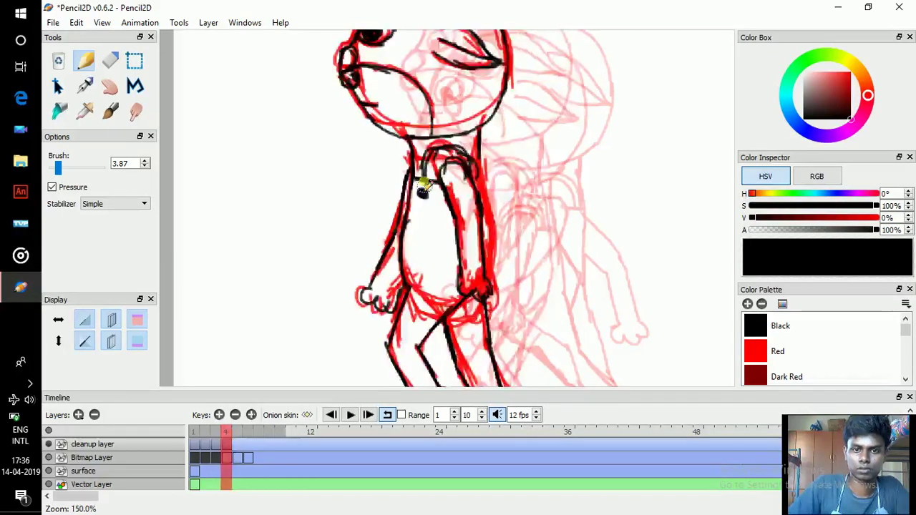
{"action": "key", "text": "comma"}
{"action": "key", "text": "period"}
{"action": "key", "text": "period"}
{"action": "key", "text": "comma"}
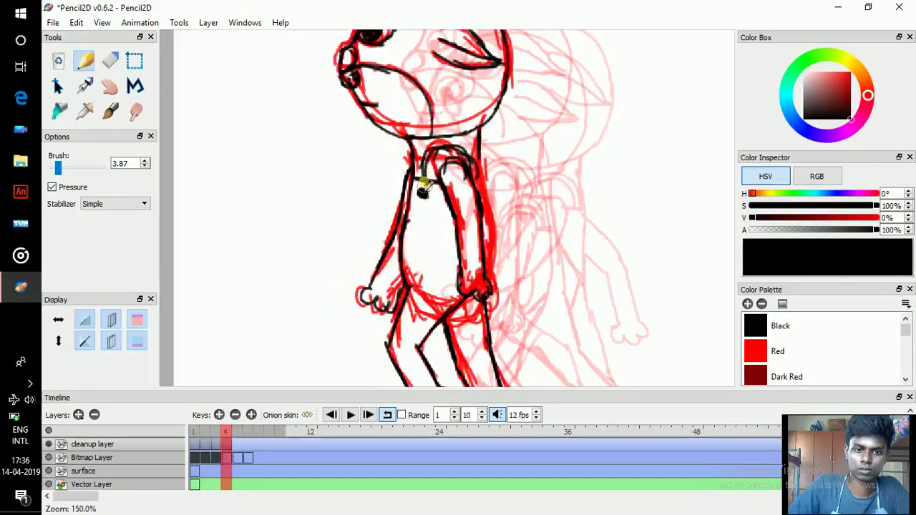
- Add a blank keyframe at frame 5 on the cleanup layer
{"action": "key", "text": "period"}
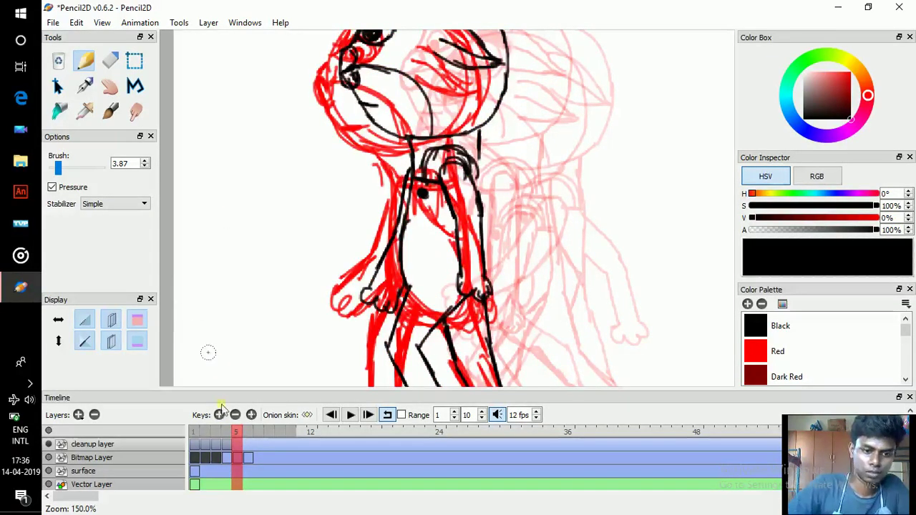
{"action": "left_click", "coordinate": [220, 416]}
{"action": "key", "text": "space"}
{"action": "left_click_drag", "start_coordinate": [465, 240], "coordinate": [461, 258]}
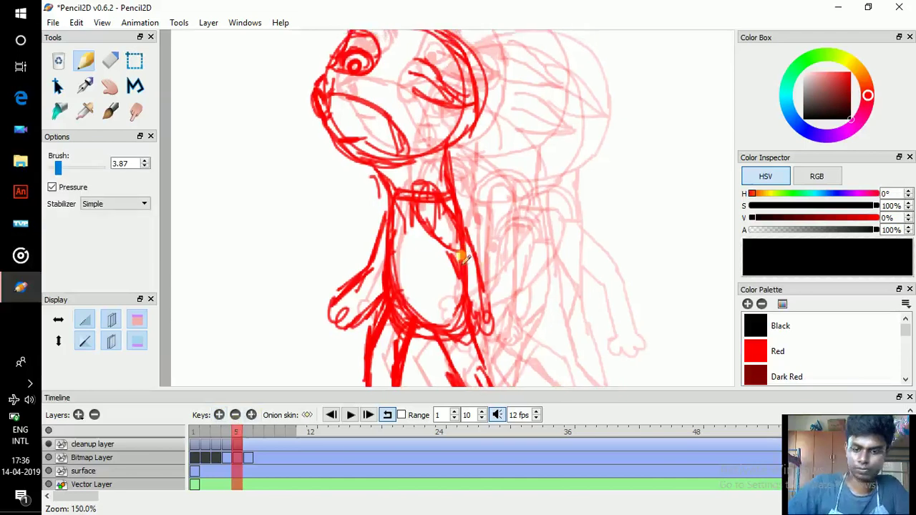
- Flip through the inked frames and frame 5's rough sketch to compare the whole pose and the head
{"action": "scroll", "coordinate": [461, 256], "scroll_direction": "down", "scroll_amount": 1}
{"action": "key", "text": "comma"}
{"action": "key", "text": "comma"}
{"action": "key", "text": "period"}
{"action": "key", "text": "period"}
{"action": "key", "text": "period"}
{"action": "key", "text": "comma"}
{"action": "key", "text": "comma"}
{"action": "key", "text": "comma"}
{"action": "key", "text": "comma"}
{"action": "key", "text": "comma"}
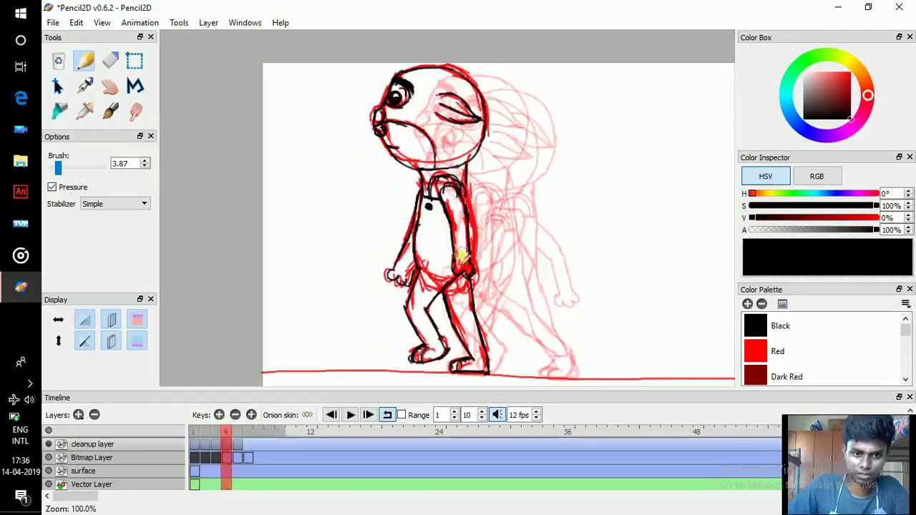
{"action": "scroll", "coordinate": [408, 134], "scroll_direction": "up", "scroll_amount": 1}
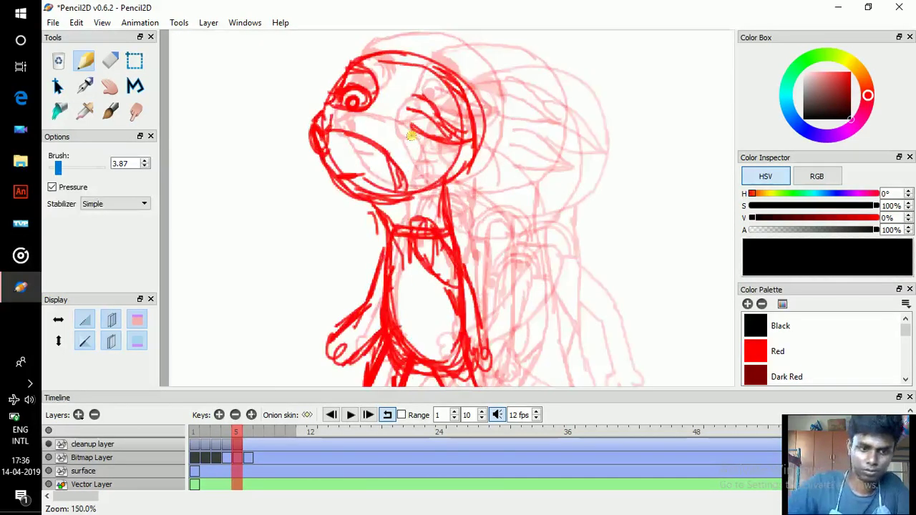
{"action": "left_click_drag", "start_coordinate": [397, 148], "coordinate": [393, 145]}
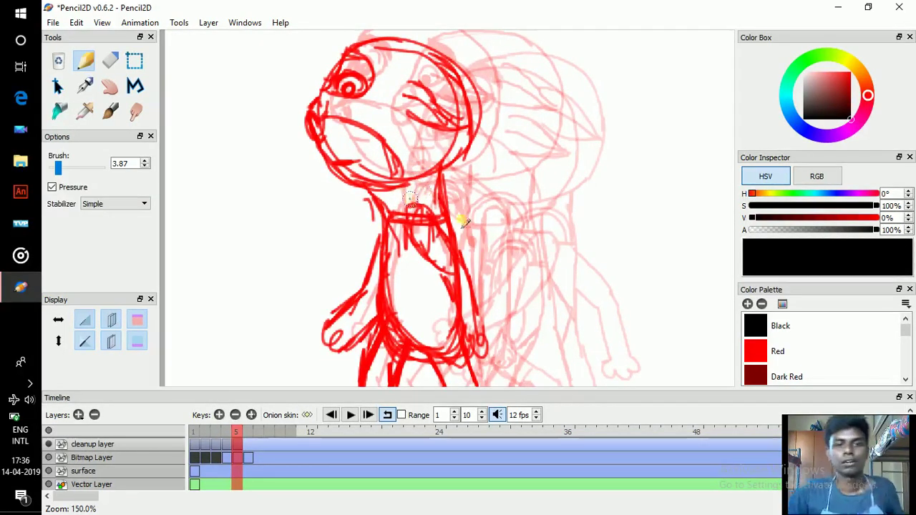
{"action": "key", "text": "comma"}
{"action": "key", "text": "period"}
{"action": "key", "text": "comma"}
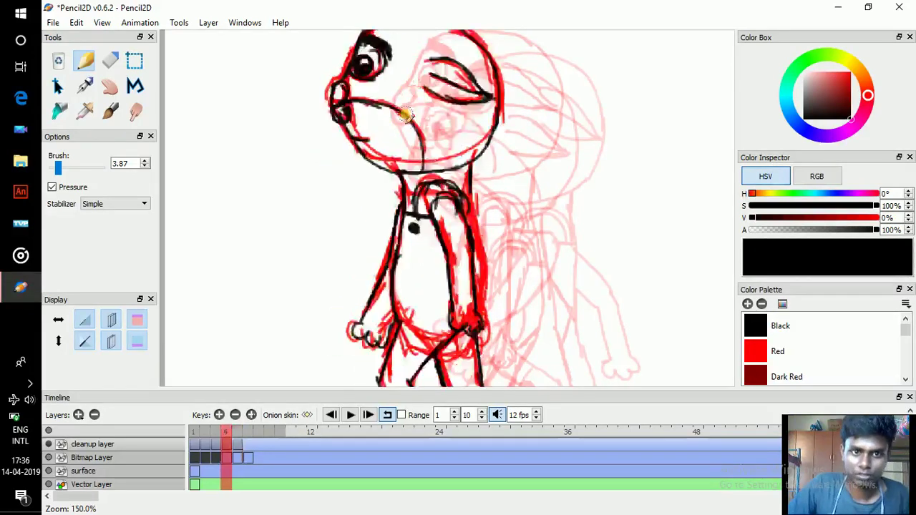
- Ink frame 5's nose and the front curve of the jaw in black over the rough sketch
{"action": "key", "text": "period"}
{"action": "key", "text": "comma"}
{"action": "key", "text": "period"}
{"action": "key", "text": "space"}
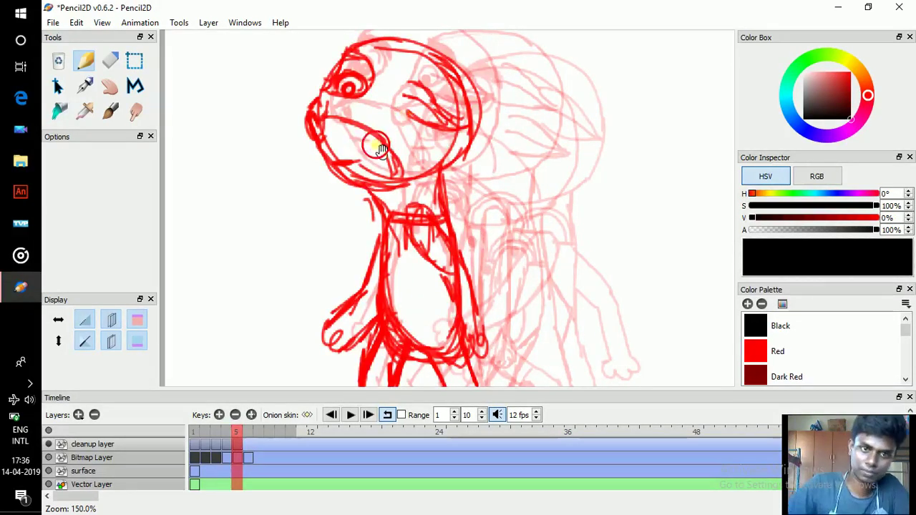
{"action": "left_click_drag", "start_coordinate": [381, 149], "coordinate": [381, 152]}
{"action": "mouse_move", "coordinate": [319, 126]}
{"action": "left_mouse_down"}
{"action": "mouse_move", "coordinate": [311, 139]}
{"action": "mouse_move", "coordinate": [324, 135]}
{"action": "mouse_move", "coordinate": [311, 122]}
{"action": "mouse_move", "coordinate": [315, 147]}
{"action": "mouse_move", "coordinate": [350, 180]}
{"action": "mouse_move", "coordinate": [322, 153]}
{"action": "mouse_move", "coordinate": [331, 174]}
{"action": "mouse_move", "coordinate": [384, 192]}
{"action": "left_mouse_up"}
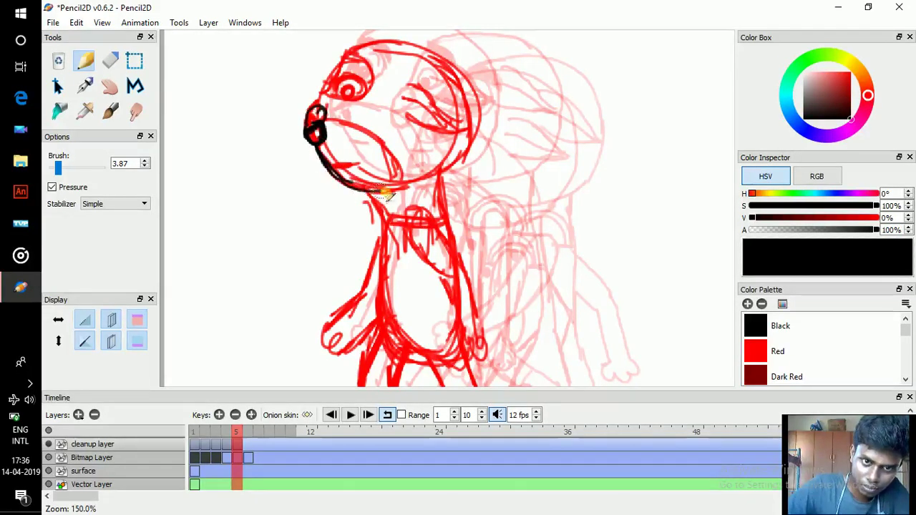
- Ink frame 5's head outline from the forehead around to the chin, adding the muzzle curve and short mouth line
{"action": "mouse_move", "coordinate": [320, 109]}
{"action": "left_mouse_down"}
{"action": "mouse_move", "coordinate": [344, 50]}
{"action": "mouse_move", "coordinate": [337, 71]}
{"action": "mouse_move", "coordinate": [369, 45]}
{"action": "mouse_move", "coordinate": [339, 53]}
{"action": "mouse_move", "coordinate": [352, 71]}
{"action": "mouse_move", "coordinate": [363, 63]}
{"action": "mouse_move", "coordinate": [338, 61]}
{"action": "mouse_move", "coordinate": [346, 53]}
{"action": "mouse_move", "coordinate": [405, 43]}
{"action": "mouse_move", "coordinate": [468, 79]}
{"action": "mouse_move", "coordinate": [469, 132]}
{"action": "left_mouse_up"}
{"action": "key", "text": "ctrl+z"}
{"action": "key", "text": "ctrl+z"}
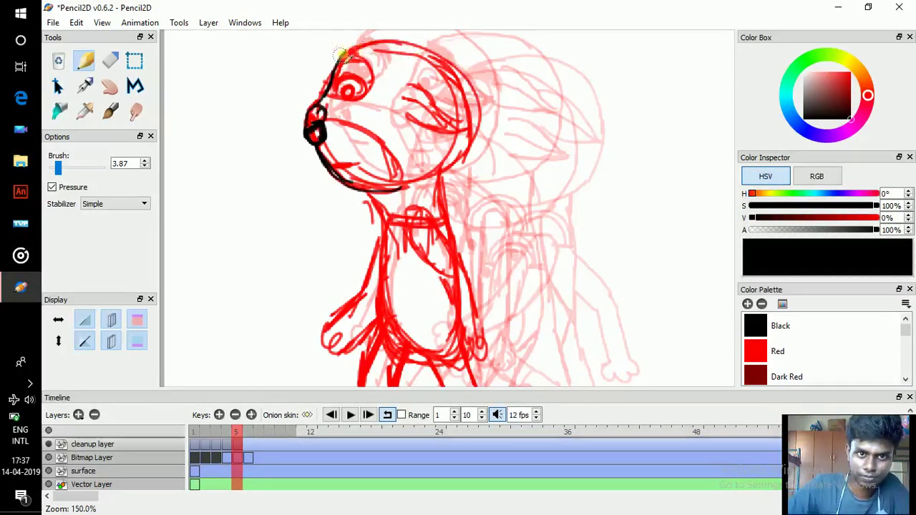
{"action": "mouse_move", "coordinate": [344, 54]}
{"action": "left_mouse_down"}
{"action": "mouse_move", "coordinate": [396, 45]}
{"action": "mouse_move", "coordinate": [453, 72]}
{"action": "left_mouse_up"}
{"action": "key", "text": "ctrl+z"}
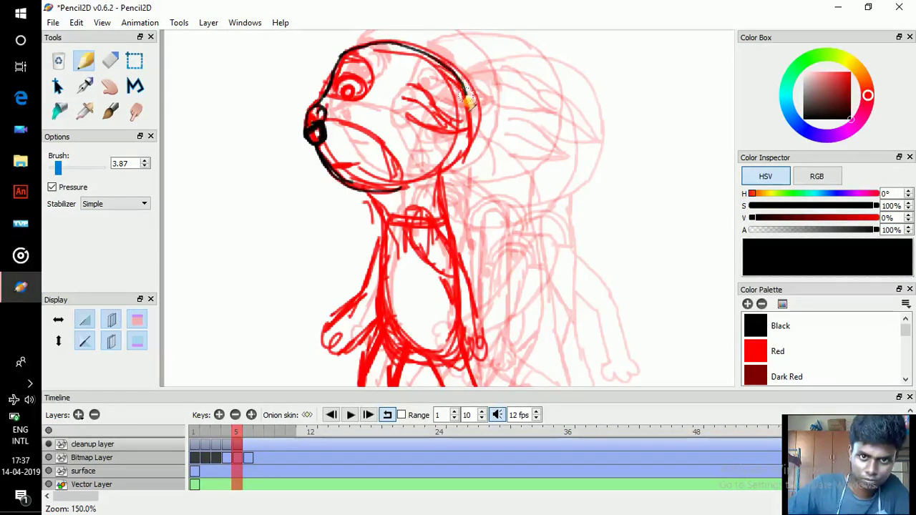
{"action": "left_click_drag", "start_coordinate": [466, 156], "coordinate": [463, 165]}
{"action": "mouse_move", "coordinate": [404, 187]}
{"action": "left_mouse_down"}
{"action": "mouse_move", "coordinate": [445, 180]}
{"action": "mouse_move", "coordinate": [466, 151]}
{"action": "left_mouse_up"}
{"action": "left_click_drag", "start_coordinate": [331, 123], "coordinate": [379, 139]}
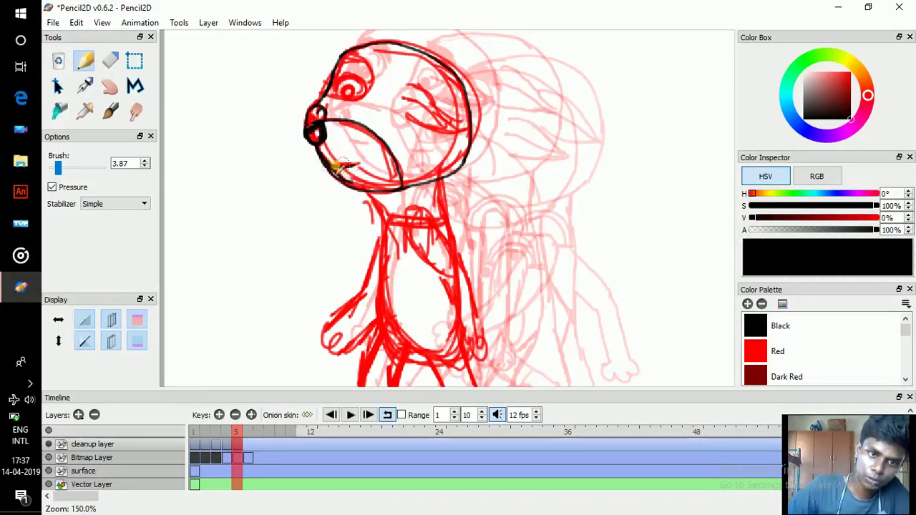
{"action": "left_click_drag", "start_coordinate": [339, 167], "coordinate": [356, 165]}
- Ink frame 5's round eye with its solid pupil and the thick eyebrow above it
{"action": "key", "text": "space"}
{"action": "left_click_drag", "start_coordinate": [347, 78], "coordinate": [345, 92]}
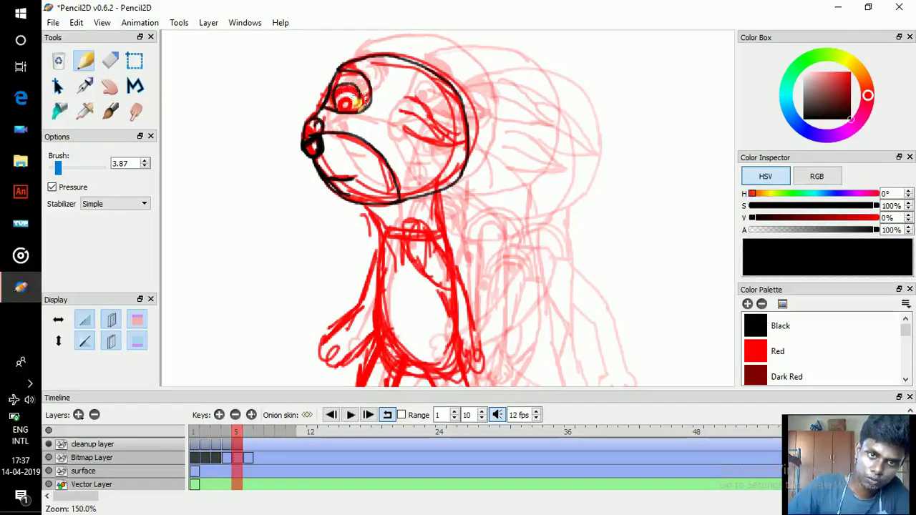
{"action": "left_click_drag", "start_coordinate": [359, 98], "coordinate": [339, 106]}
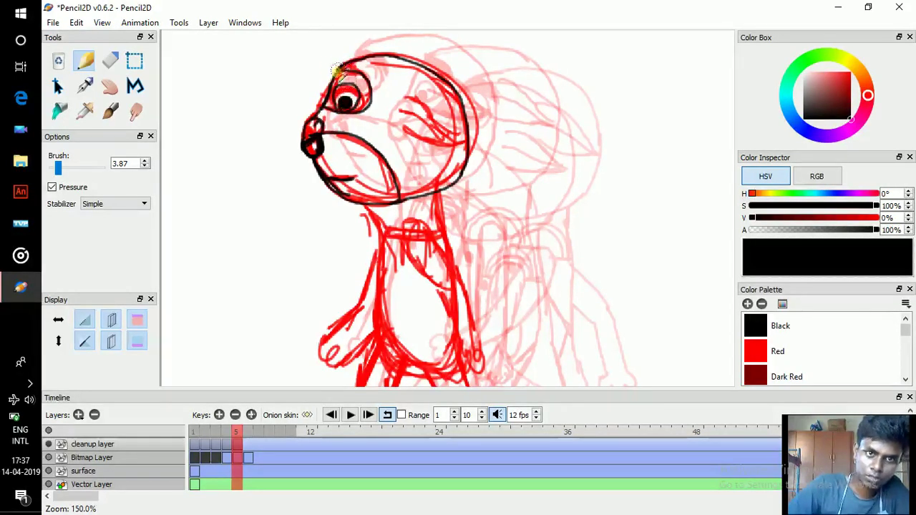
{"action": "left_click_drag", "start_coordinate": [351, 72], "coordinate": [369, 76]}
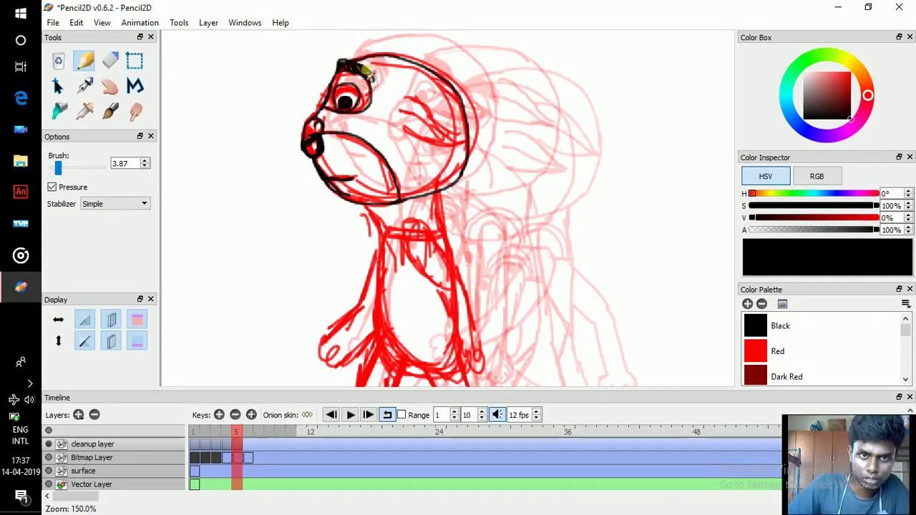
- Ink the pointed, leaf-shaped ear on the side of frame 5's head
{"action": "key", "text": "space"}
{"action": "mouse_move", "coordinate": [421, 91]}
{"action": "left_mouse_down"}
{"action": "mouse_move", "coordinate": [378, 87]}
{"action": "mouse_move", "coordinate": [433, 135]}
{"action": "left_mouse_up"}
{"action": "left_click_drag", "start_coordinate": [379, 100], "coordinate": [444, 139]}
{"action": "left_click_drag", "start_coordinate": [373, 125], "coordinate": [443, 143]}
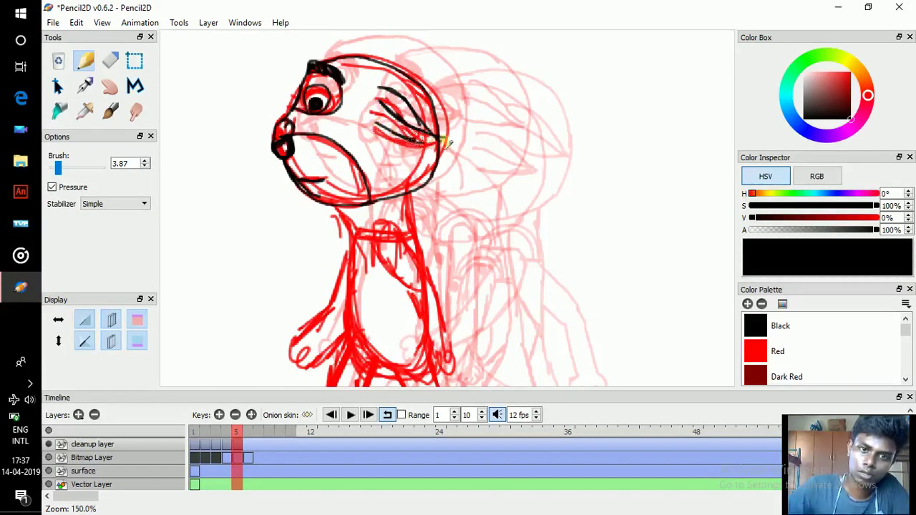
- Flip through the neighbouring frames to compare frame 5's inked head and ear with the previous poses
{"action": "key", "text": "space"}
{"action": "left_click_drag", "start_coordinate": [444, 181], "coordinate": [448, 135]}
{"action": "key", "text": "comma"}
{"action": "key", "text": "comma"}
{"action": "key", "text": "period"}
{"action": "key", "text": "period"}
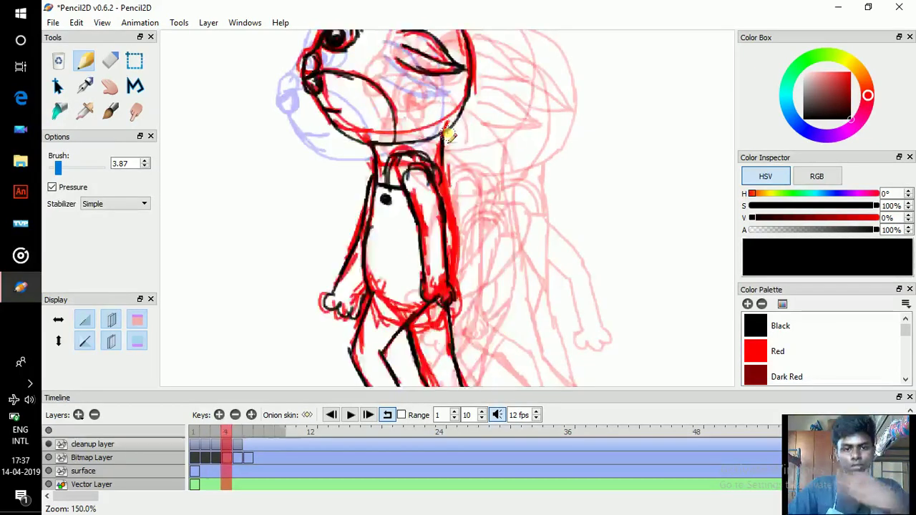
{"action": "key", "text": "comma"}
{"action": "key", "text": "comma"}
{"action": "key", "text": "period"}
{"action": "key", "text": "period"}
{"action": "key", "text": "period"}
{"action": "key", "text": "comma"}
{"action": "key", "text": "comma"}
{"action": "key", "text": "period"}
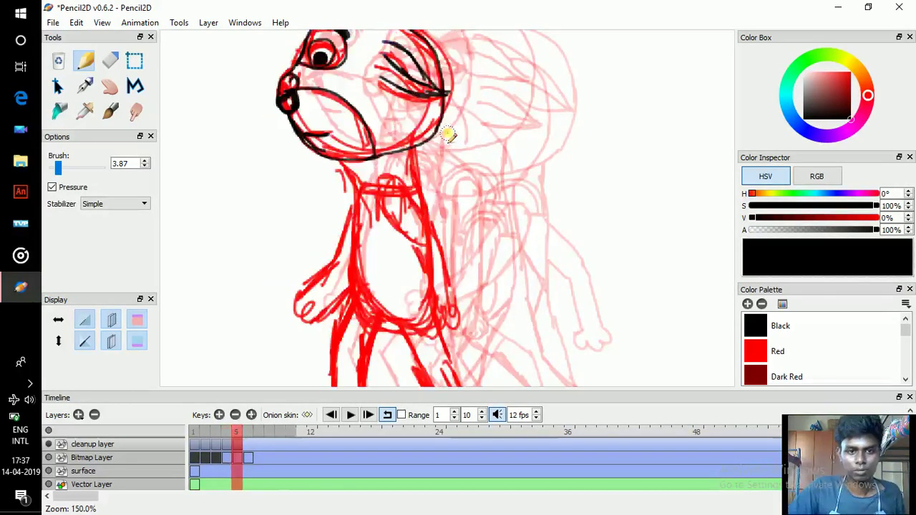
- Ink frame 5's neck, the top edge of the clothing and the arched strap over the shoulder
{"action": "scroll", "coordinate": [415, 126], "scroll_direction": "down", "scroll_amount": 2}
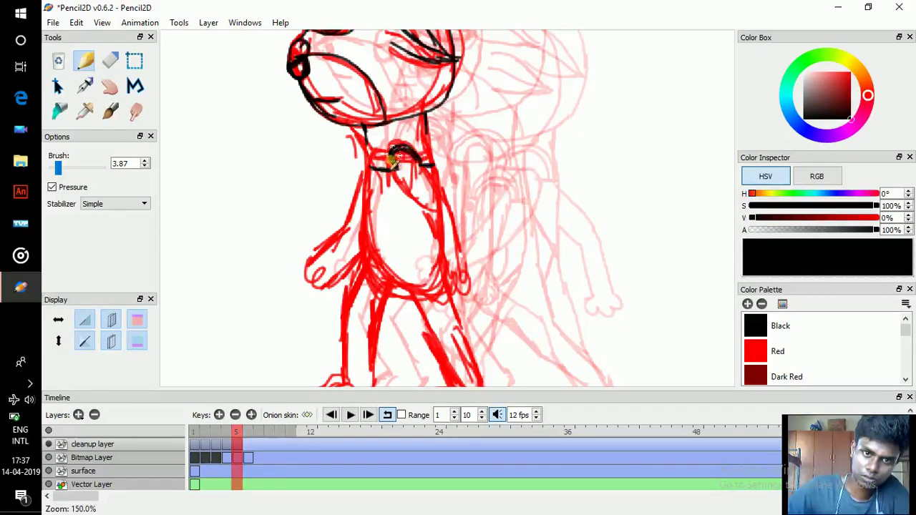
{"action": "left_click_drag", "start_coordinate": [395, 162], "coordinate": [430, 164]}
{"action": "key", "text": "space"}
{"action": "left_click_drag", "start_coordinate": [389, 143], "coordinate": [388, 131]}
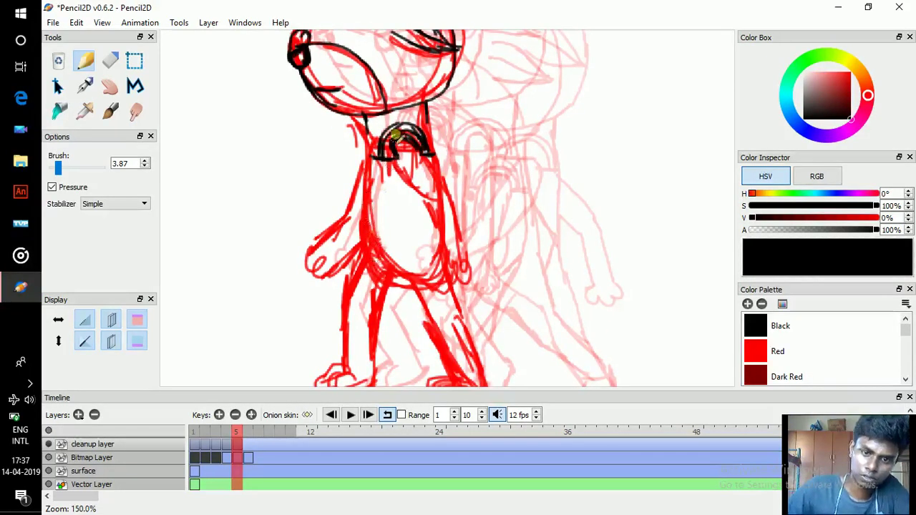
- Flip between frame 5 and the earlier inked frames to compare the strap, torso and legs
{"action": "key", "text": "comma"}
{"action": "key", "text": "period"}
{"action": "key", "text": "comma"}
{"action": "key", "text": "period"}
{"action": "key", "text": "comma"}
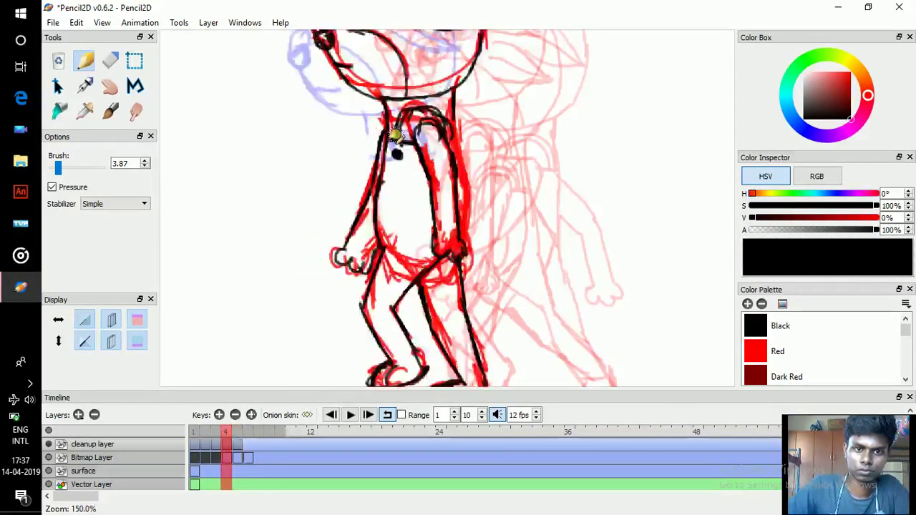
{"action": "key", "text": "period"}
{"action": "key", "text": "comma"}
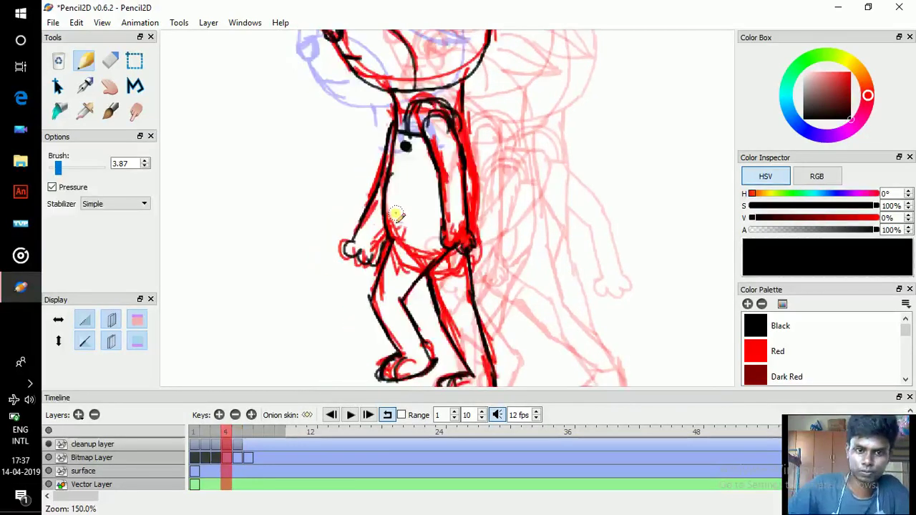
{"action": "key", "text": "comma"}
{"action": "key", "text": "comma"}
{"action": "key", "text": "period"}
{"action": "key", "text": "period"}
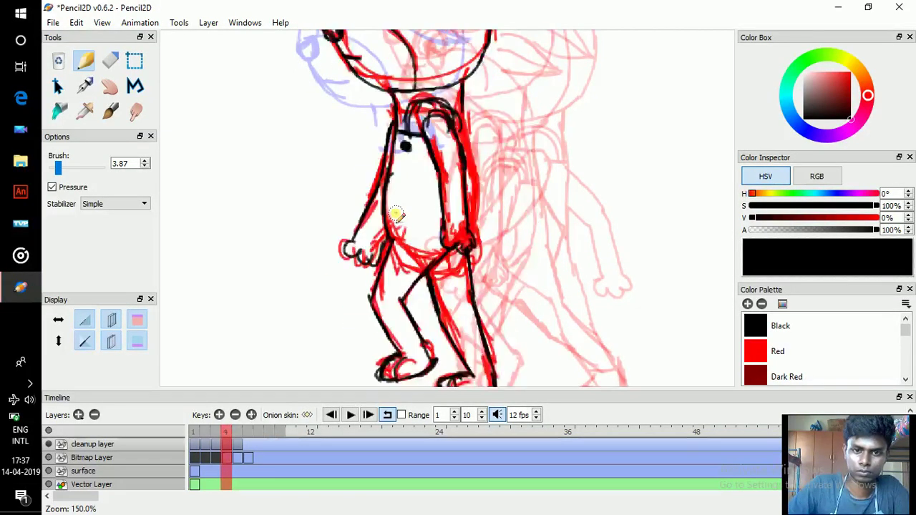
{"action": "key", "text": "period"}
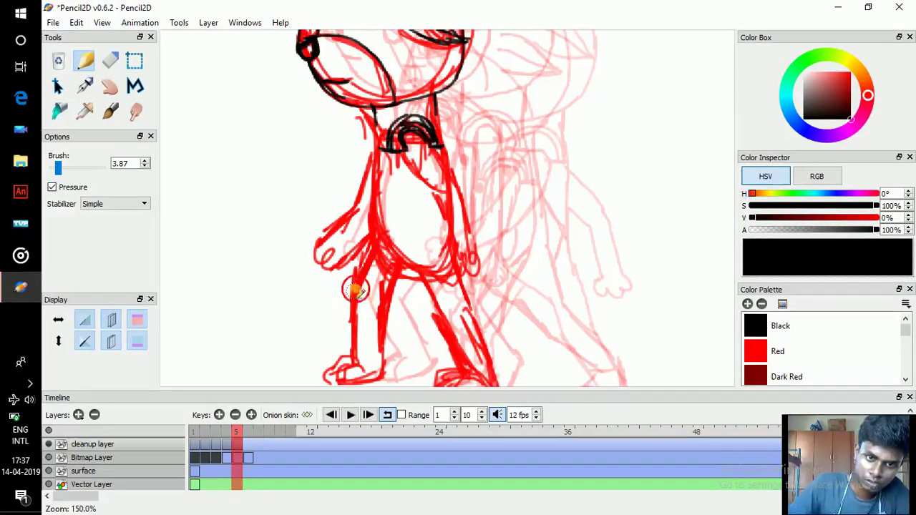
- Ink frame 5's front torso line and lower body edge, continuing into the leading leg and its foot
{"action": "mouse_move", "coordinate": [352, 289]}
{"action": "left_mouse_down"}
{"action": "mouse_move", "coordinate": [377, 241]}
{"action": "mouse_move", "coordinate": [364, 111]}
{"action": "left_mouse_up"}
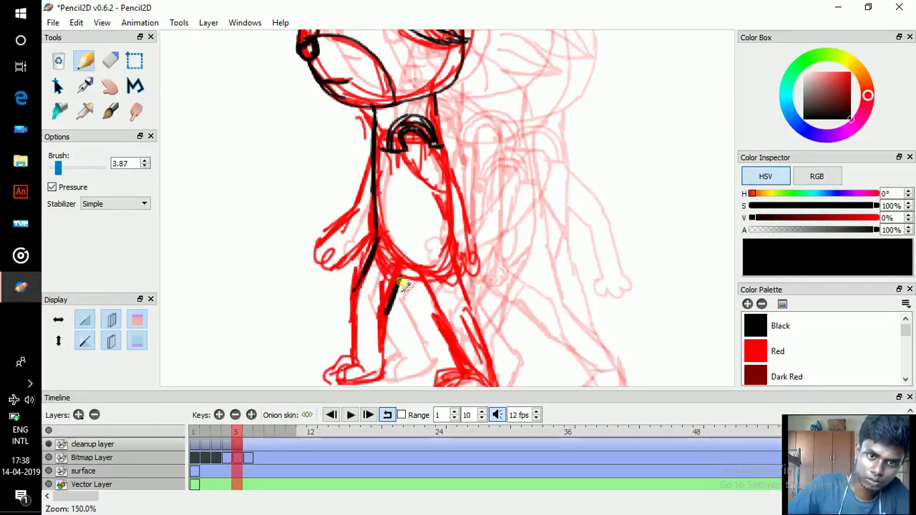
{"action": "mouse_move", "coordinate": [424, 266]}
{"action": "left_mouse_down"}
{"action": "mouse_move", "coordinate": [404, 278]}
{"action": "mouse_move", "coordinate": [449, 252]}
{"action": "left_mouse_up"}
{"action": "key", "text": "space"}
{"action": "left_click_drag", "start_coordinate": [448, 212], "coordinate": [467, 142]}
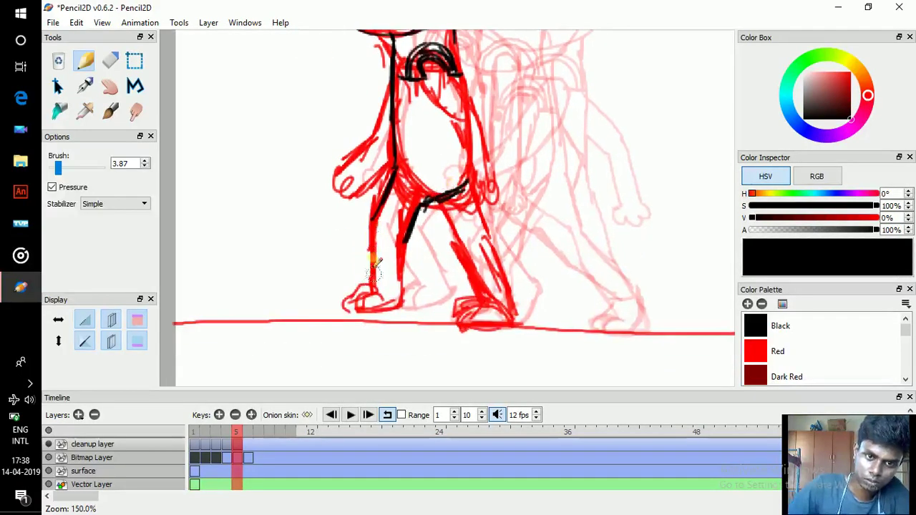
{"action": "left_click_drag", "start_coordinate": [373, 215], "coordinate": [371, 281]}
{"action": "mouse_move", "coordinate": [402, 248]}
{"action": "left_mouse_down"}
{"action": "mouse_move", "coordinate": [375, 305]}
{"action": "mouse_move", "coordinate": [400, 296]}
{"action": "mouse_move", "coordinate": [361, 299]}
{"action": "mouse_move", "coordinate": [362, 309]}
{"action": "mouse_move", "coordinate": [374, 291]}
{"action": "mouse_move", "coordinate": [357, 308]}
{"action": "mouse_move", "coordinate": [370, 278]}
{"action": "left_mouse_up"}
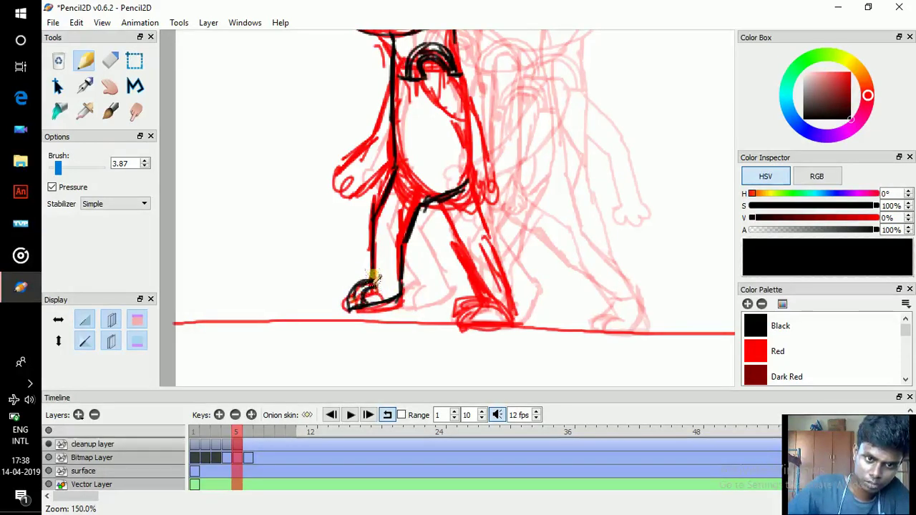
- Flip through the adjacent frames to check how the leading leg and arms move into frame 5
{"action": "mouse_move", "coordinate": [420, 188]}
{"action": "left_mouse_down"}
{"action": "mouse_move", "coordinate": [409, 233]}
{"action": "mouse_move", "coordinate": [423, 197]}
{"action": "left_mouse_up"}
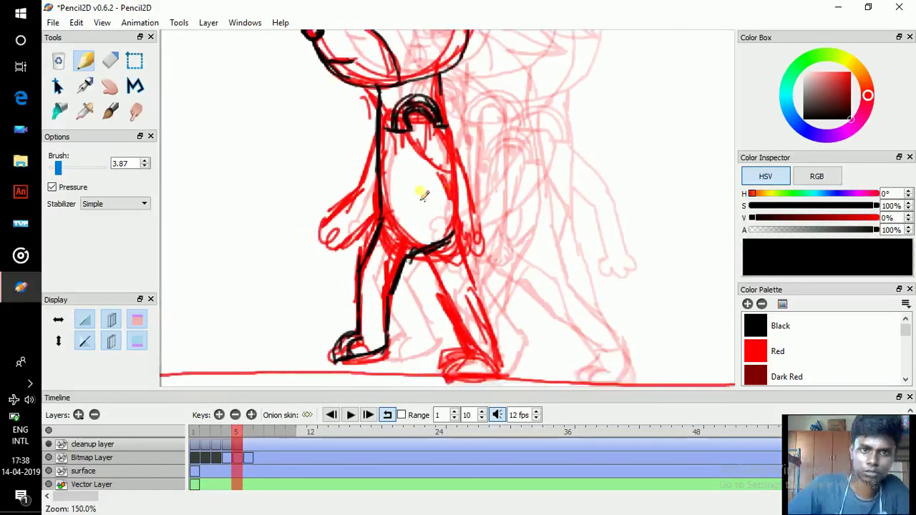
{"action": "key", "text": "comma"}
{"action": "key", "text": "comma"}
{"action": "key", "text": "period"}
{"action": "key", "text": "period"}
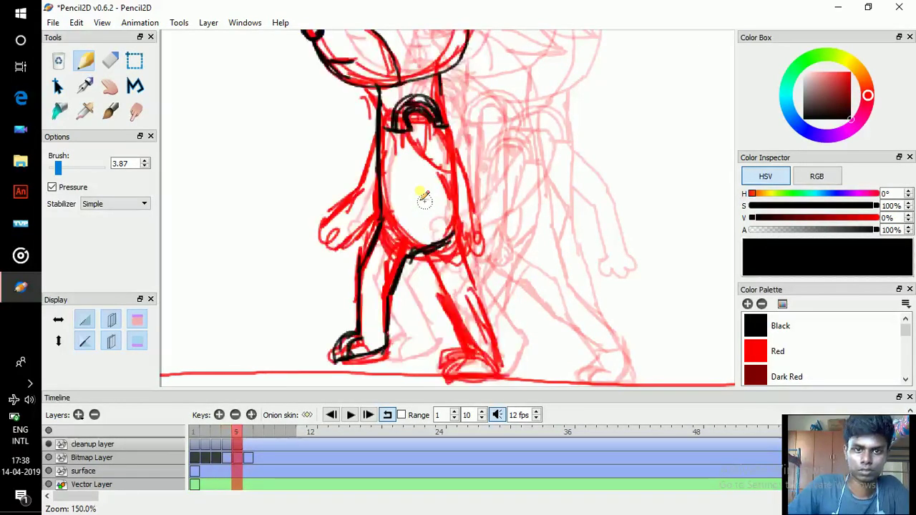
{"action": "key", "text": "period"}
{"action": "key", "text": "comma"}
{"action": "key", "text": "comma"}
{"action": "key", "text": "period"}
- Ink frame 5's two arms with their fingered hands, one reaching forward and one hanging behind the torso
{"action": "left_click_drag", "start_coordinate": [357, 196], "coordinate": [371, 152]}
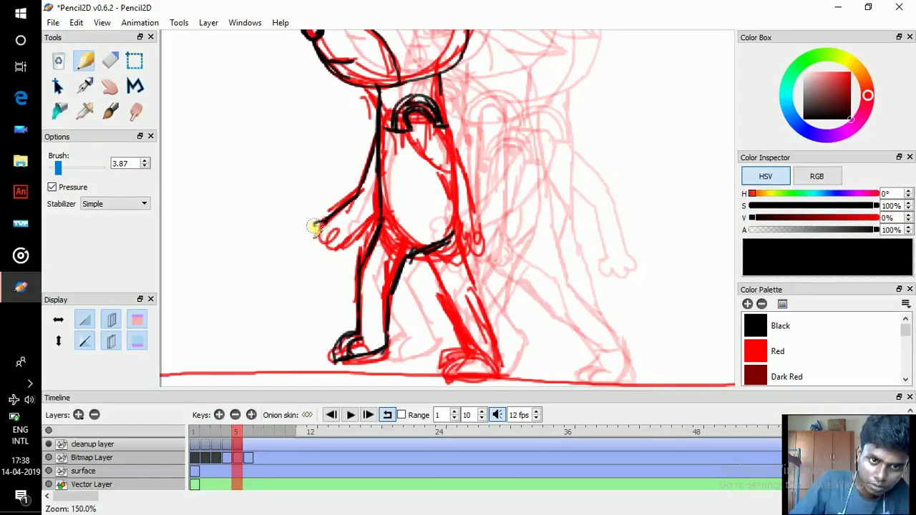
{"action": "mouse_move", "coordinate": [336, 247]}
{"action": "left_mouse_down"}
{"action": "mouse_move", "coordinate": [375, 215]}
{"action": "mouse_move", "coordinate": [401, 203]}
{"action": "mouse_move", "coordinate": [366, 225]}
{"action": "left_mouse_up"}
{"action": "key", "text": "space"}
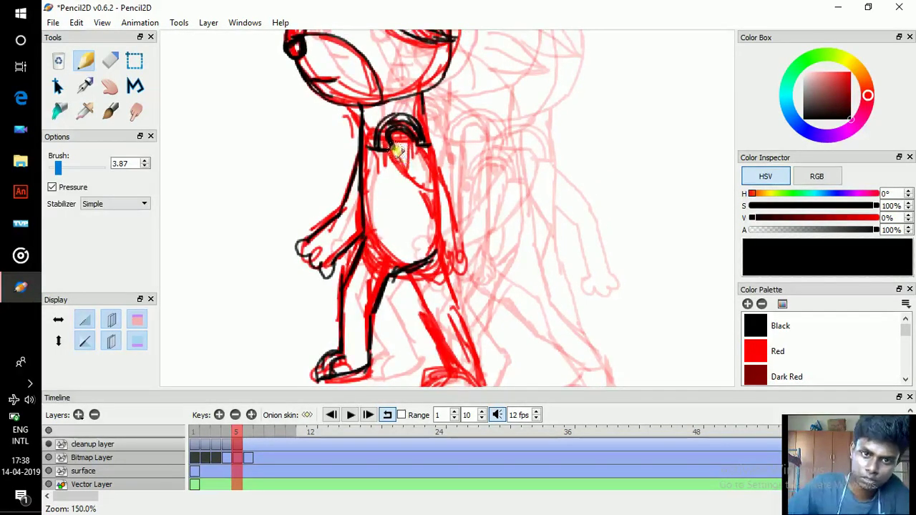
{"action": "mouse_move", "coordinate": [394, 152]}
{"action": "left_mouse_down"}
{"action": "mouse_move", "coordinate": [413, 138]}
{"action": "mouse_move", "coordinate": [403, 155]}
{"action": "mouse_move", "coordinate": [426, 189]}
{"action": "left_mouse_up"}
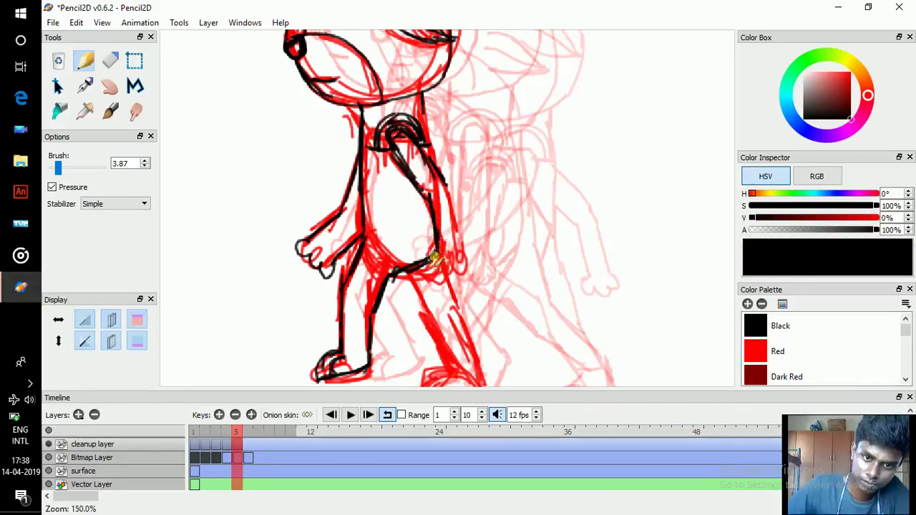
{"action": "mouse_move", "coordinate": [435, 257]}
{"action": "left_mouse_down"}
{"action": "mouse_move", "coordinate": [460, 259]}
{"action": "mouse_move", "coordinate": [438, 188]}
{"action": "mouse_move", "coordinate": [450, 202]}
{"action": "left_mouse_up"}
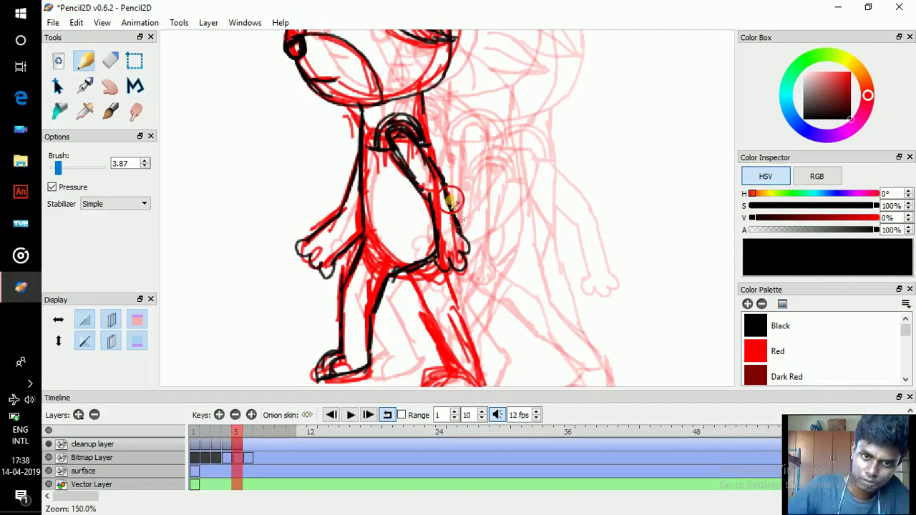
- Flip between frame 5 and the previous inked frames to compare the arms and the trailing leg
{"action": "left_click_drag", "start_coordinate": [444, 242], "coordinate": [438, 175]}
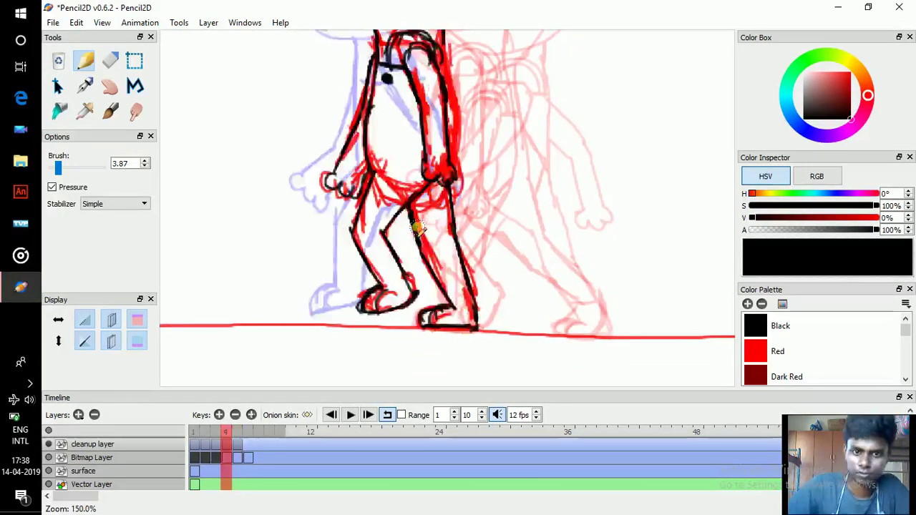
{"action": "key", "text": "period"}
{"action": "key", "text": "comma"}
{"action": "key", "text": "period"}
{"action": "key", "text": "comma"}
{"action": "key", "text": "period"}
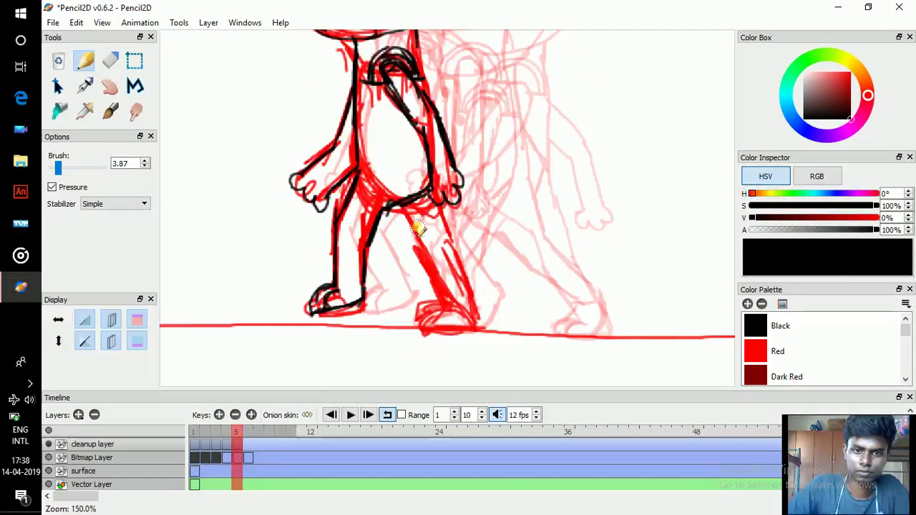
{"action": "key", "text": "comma"}
{"action": "key", "text": "comma"}
{"action": "key", "text": "period"}
{"action": "key", "text": "period"}
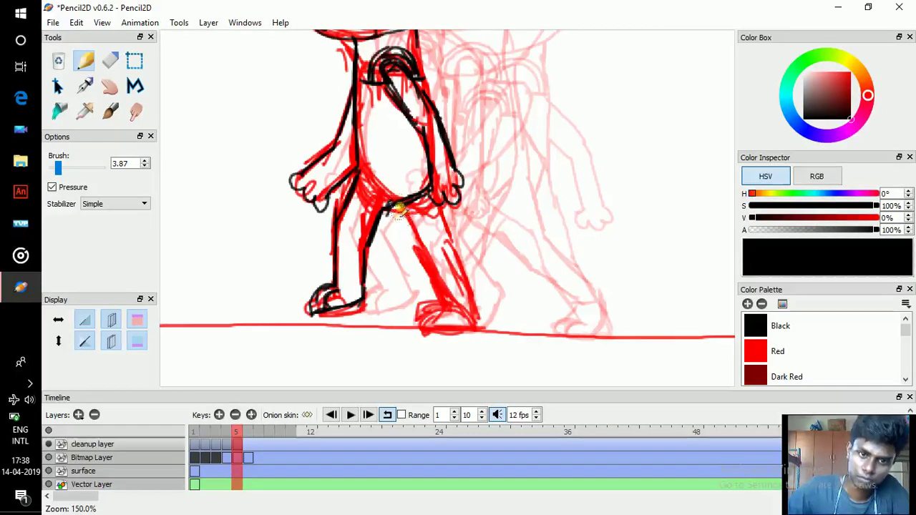
- Ink frame 5's trailing leg from the hip to the ground line, including its foot
{"action": "left_click_drag", "start_coordinate": [398, 209], "coordinate": [451, 312]}
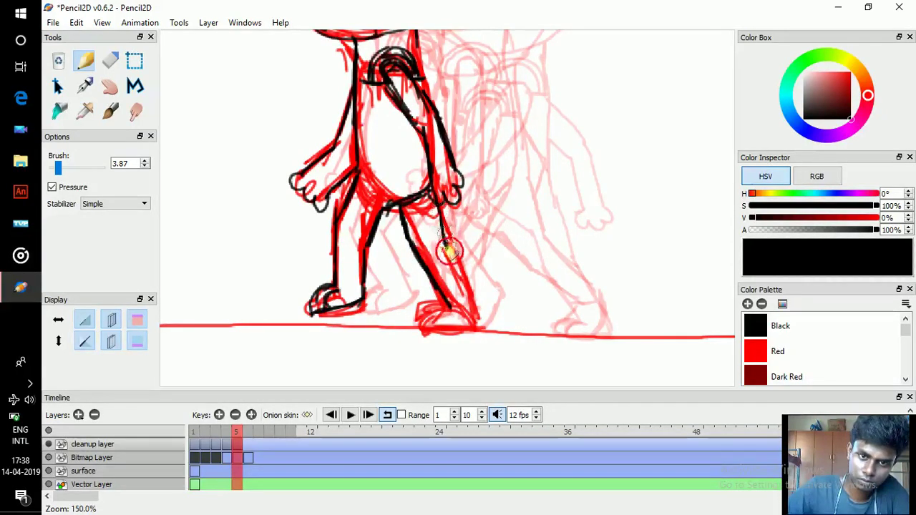
{"action": "left_click_drag", "start_coordinate": [445, 247], "coordinate": [457, 304]}
{"action": "left_click_drag", "start_coordinate": [423, 330], "coordinate": [469, 329]}
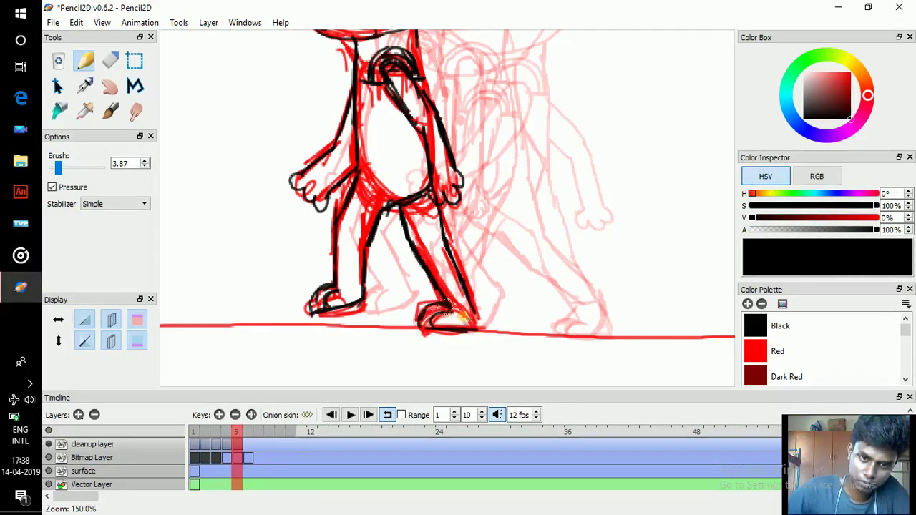
- Add a blank keyframe at frame 6 on the cleanup layer
{"action": "key", "text": "space"}
{"action": "left_click_drag", "start_coordinate": [465, 189], "coordinate": [470, 214]}
{"action": "key", "text": "period"}
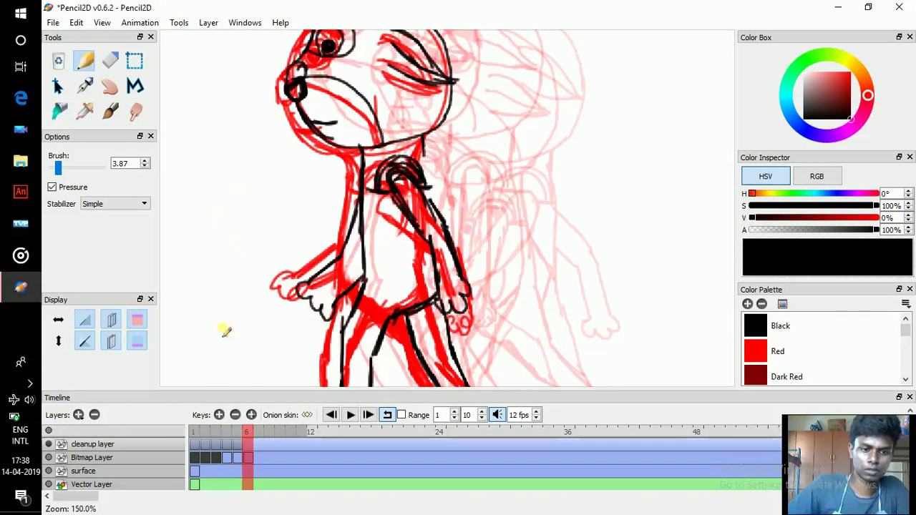
{"action": "left_click", "coordinate": [220, 415]}
- Play back the animation to review the walk, then return to a close view of frame 6's rough sketch
{"action": "key", "text": "ctrl+Down"}
{"action": "key", "text": "ctrl+Down"}
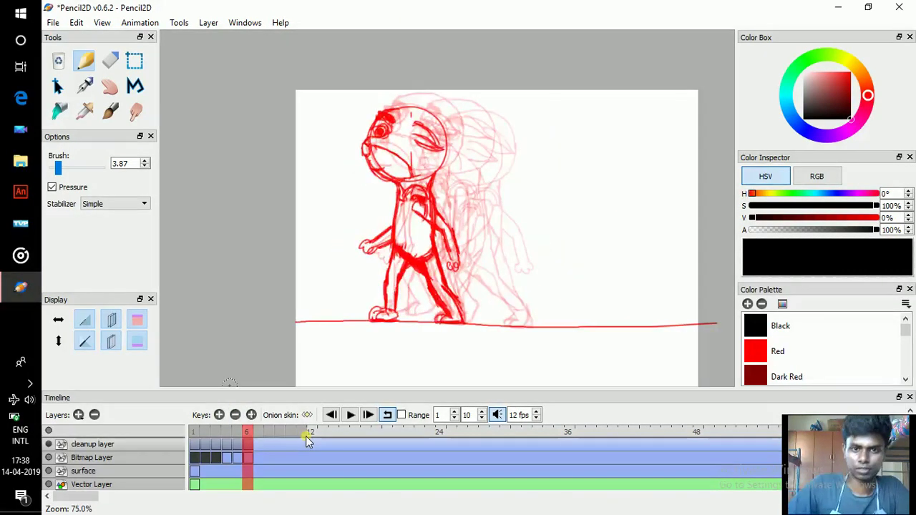
{"action": "key", "text": "Return"}
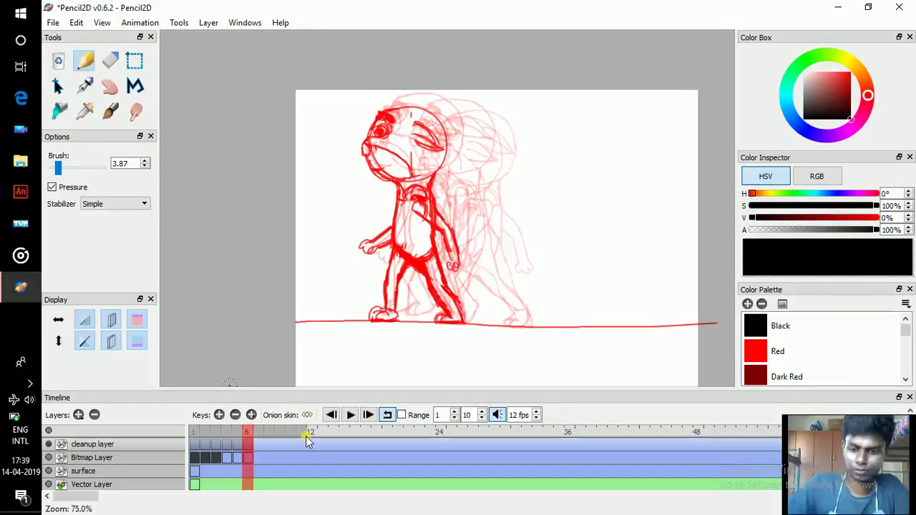
{"action": "key", "text": "ctrl+equal"}
{"action": "key", "text": "ctrl+equal"}
{"action": "mouse_move", "coordinate": [389, 129]}
{"action": "left_mouse_down"}
{"action": "mouse_move", "coordinate": [411, 70]}
{"action": "mouse_move", "coordinate": [393, 75]}
{"action": "left_mouse_up"}
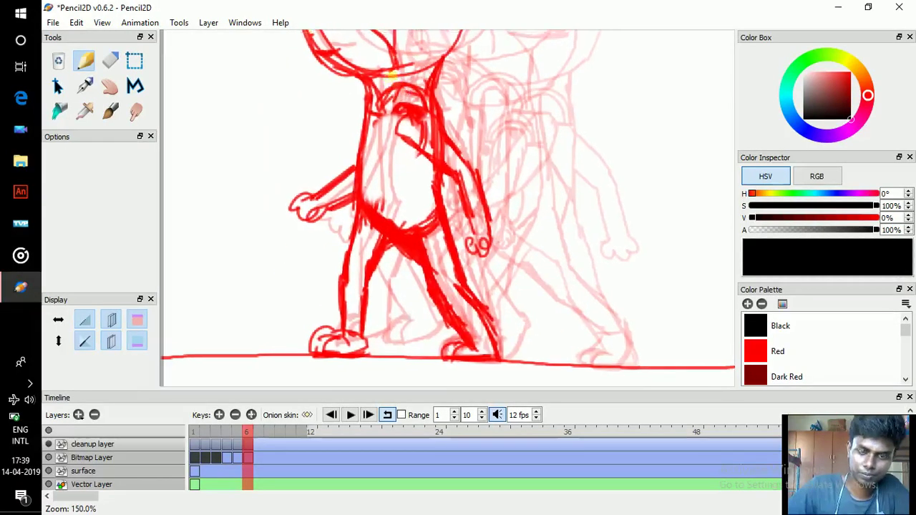
- Ink the outer edge of frame 6's leading thigh and the curve from its inner thigh up to the lower back
{"action": "key", "text": "comma"}
{"action": "key", "text": "period"}
{"action": "key", "text": "comma"}
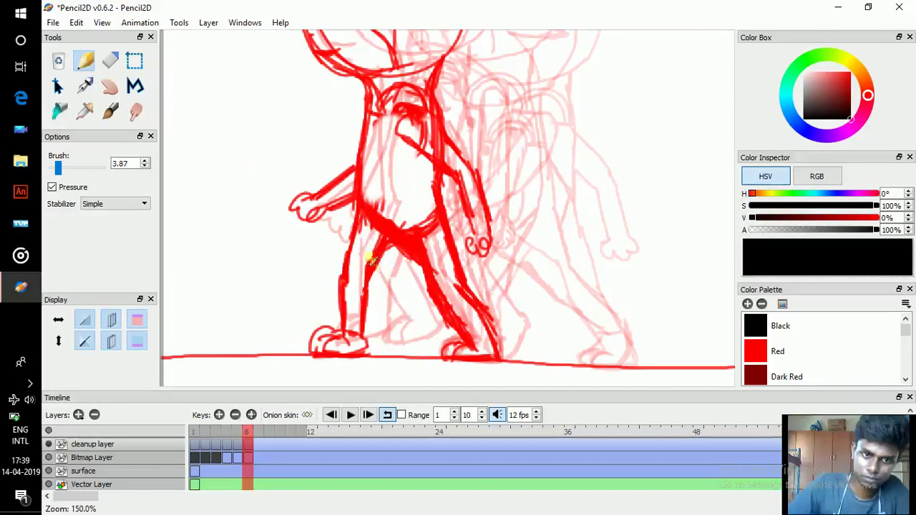
{"action": "left_click_drag", "start_coordinate": [342, 279], "coordinate": [359, 207]}
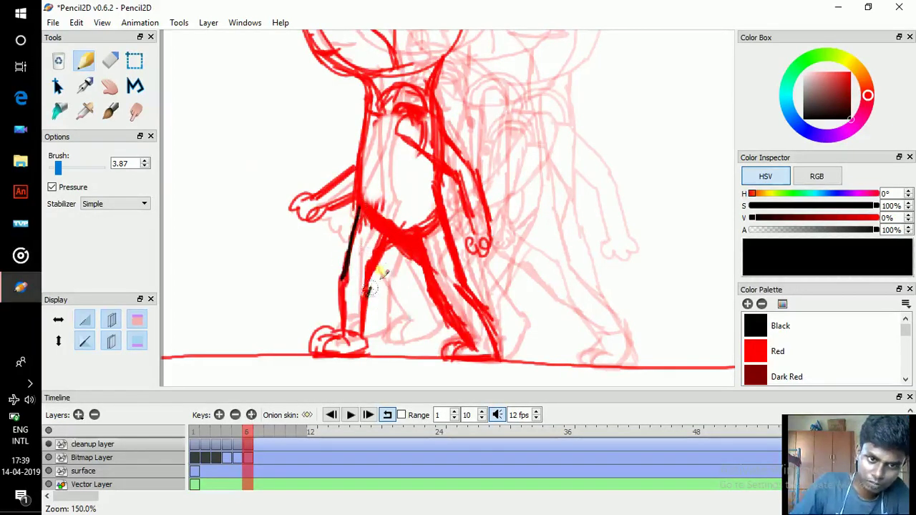
{"action": "mouse_move", "coordinate": [379, 271]}
{"action": "left_mouse_down"}
{"action": "mouse_move", "coordinate": [422, 236]}
{"action": "mouse_move", "coordinate": [441, 196]}
{"action": "left_mouse_up"}
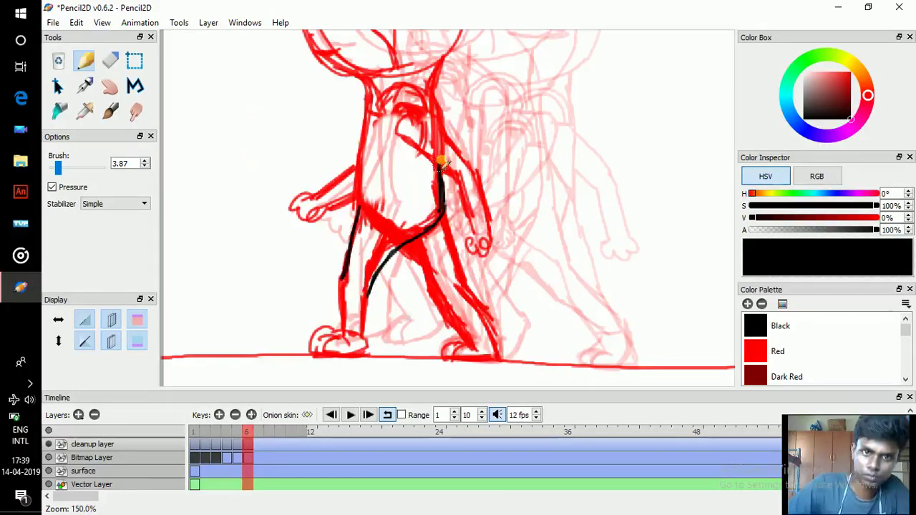
- Ink frame 6's bib line across the chest and the near arm from shoulder to hand, checking against frame 5
{"action": "key", "text": "comma"}
{"action": "key", "text": "period"}
{"action": "key", "text": "comma"}
{"action": "key", "text": "period"}
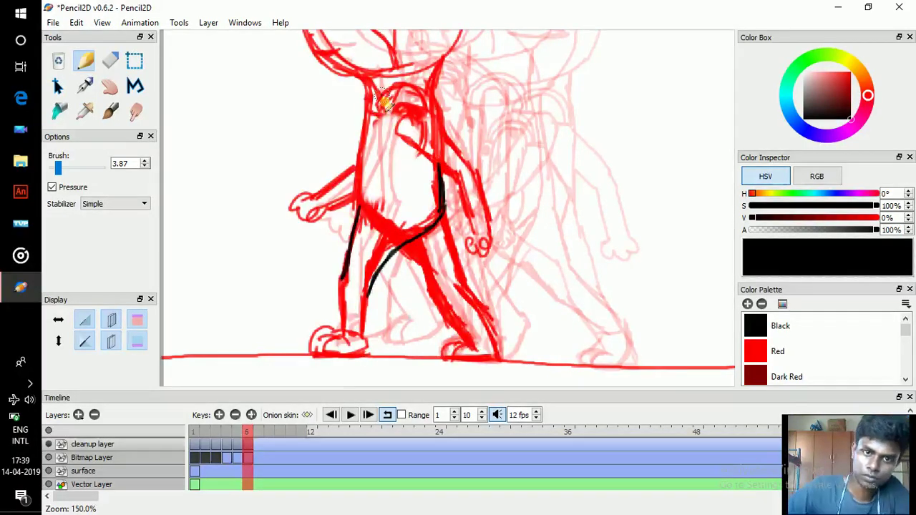
{"action": "mouse_move", "coordinate": [369, 114]}
{"action": "left_mouse_down"}
{"action": "mouse_move", "coordinate": [422, 111]}
{"action": "mouse_move", "coordinate": [474, 166]}
{"action": "left_mouse_up"}
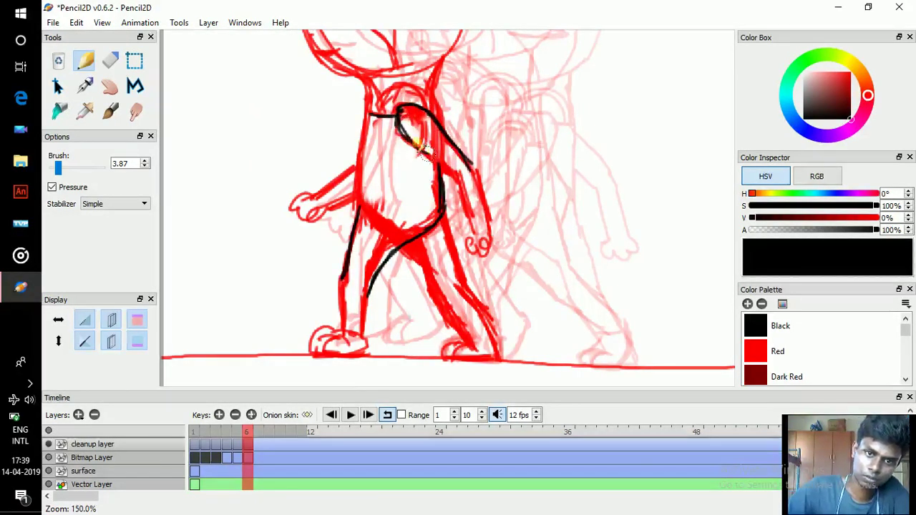
{"action": "left_click_drag", "start_coordinate": [419, 146], "coordinate": [438, 161]}
{"action": "mouse_move", "coordinate": [461, 206]}
{"action": "left_mouse_down"}
{"action": "mouse_move", "coordinate": [469, 229]}
{"action": "mouse_move", "coordinate": [480, 174]}
{"action": "left_mouse_up"}
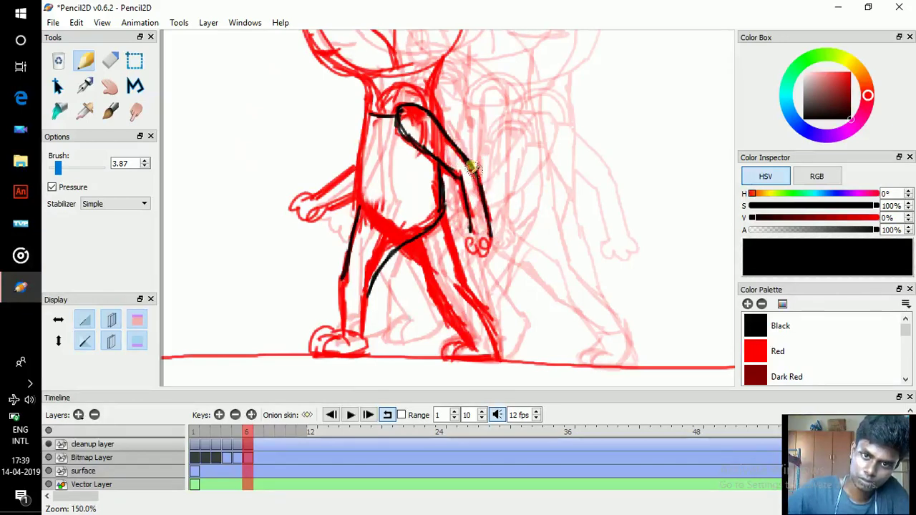
{"action": "left_click_drag", "start_coordinate": [485, 245], "coordinate": [488, 232]}
{"action": "key", "text": "space"}
{"action": "left_click_drag", "start_coordinate": [458, 180], "coordinate": [467, 197]}
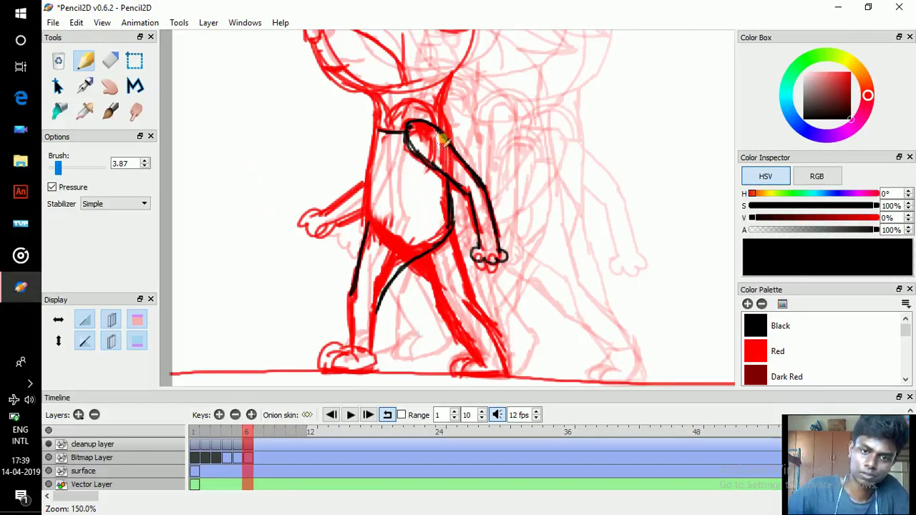
- Flip between frames 5 and 6 to compare the inked arm, torso and leg positions
{"action": "key", "text": "comma"}
{"action": "key", "text": "period"}
{"action": "key", "text": "comma"}
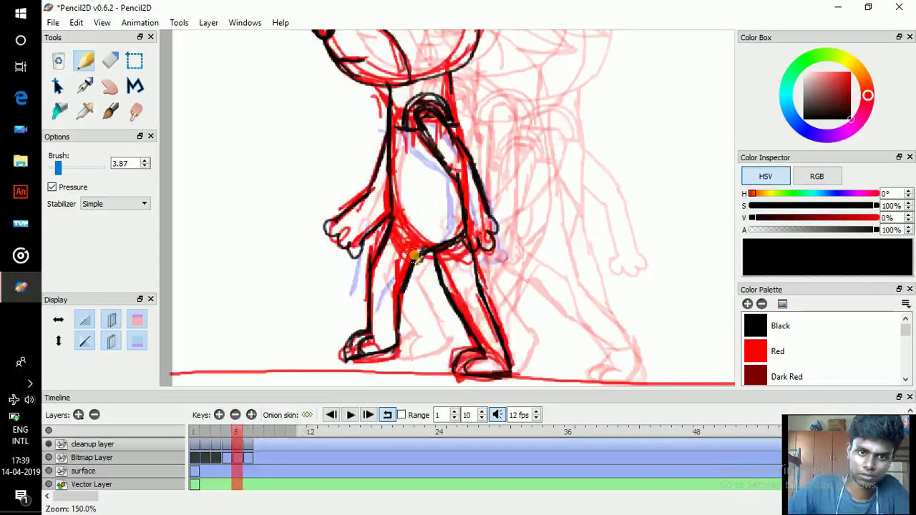
{"action": "key", "text": "period"}
{"action": "key", "text": "comma"}
{"action": "key", "text": "period"}
{"action": "key", "text": "comma"}
{"action": "key", "text": "period"}
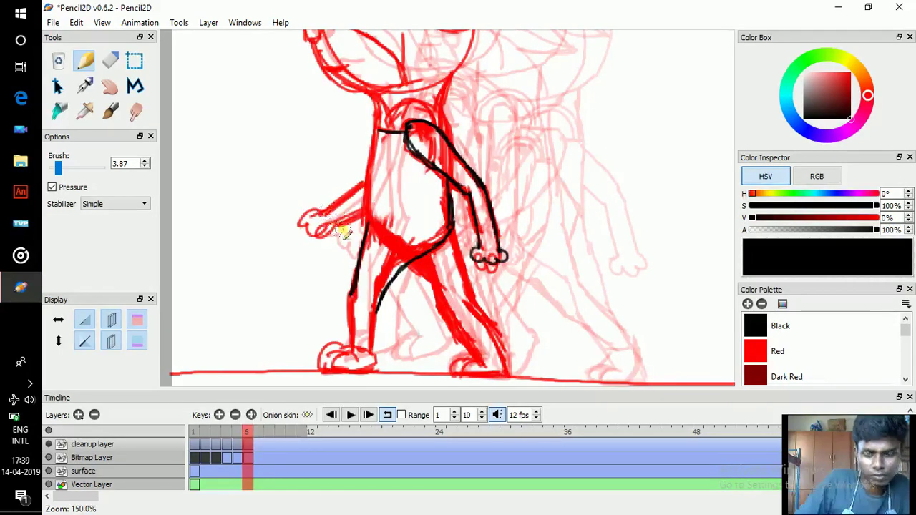
{"action": "key", "text": "Return"}
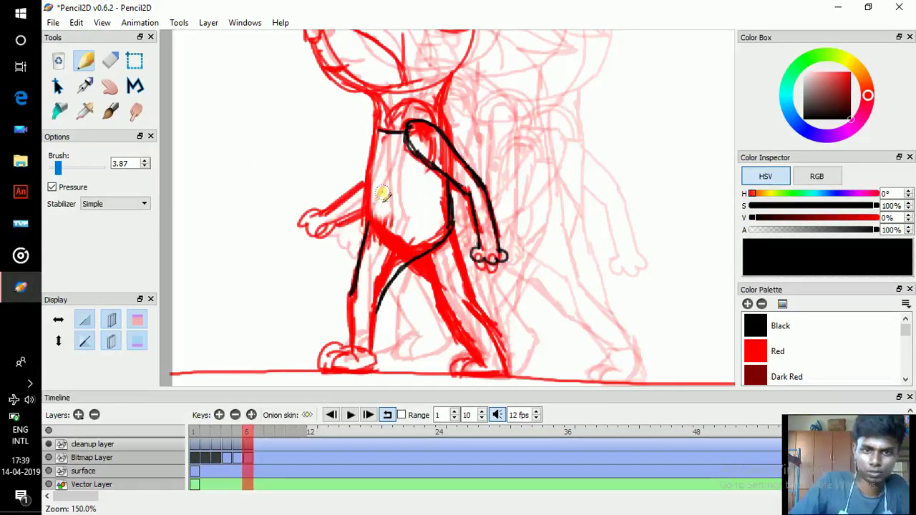
- Ink the front edge of frame 6's torso and the far arm reaching forward, including its hand
{"action": "left_click_drag", "start_coordinate": [319, 216], "coordinate": [361, 184]}
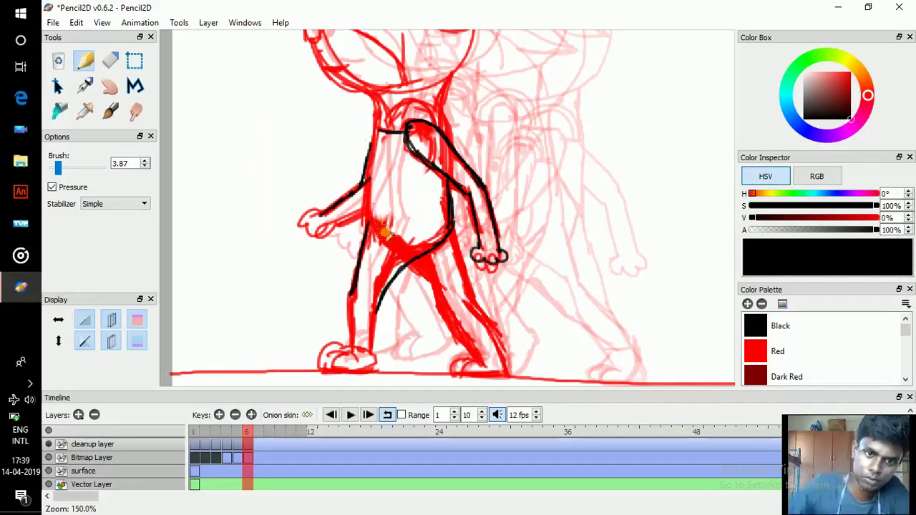
{"action": "left_click_drag", "start_coordinate": [366, 226], "coordinate": [373, 109]}
{"action": "left_click_drag", "start_coordinate": [336, 224], "coordinate": [363, 211]}
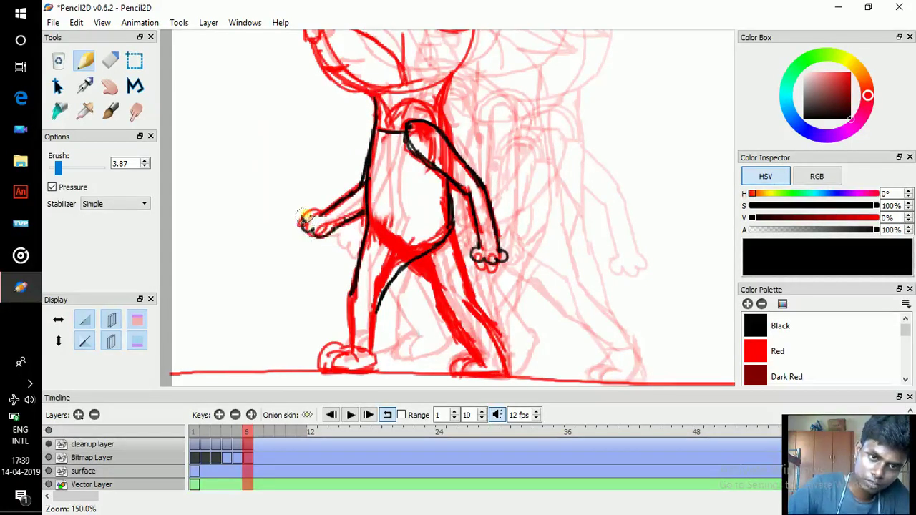
{"action": "key", "text": "space"}
{"action": "mouse_move", "coordinate": [301, 216]}
{"action": "left_mouse_down"}
{"action": "mouse_move", "coordinate": [318, 219]}
{"action": "mouse_move", "coordinate": [326, 194]}
{"action": "left_mouse_up"}
- Ink frame 6's leading lower leg down to the ground line and outline its foot
{"action": "left_click_drag", "start_coordinate": [348, 289], "coordinate": [350, 265]}
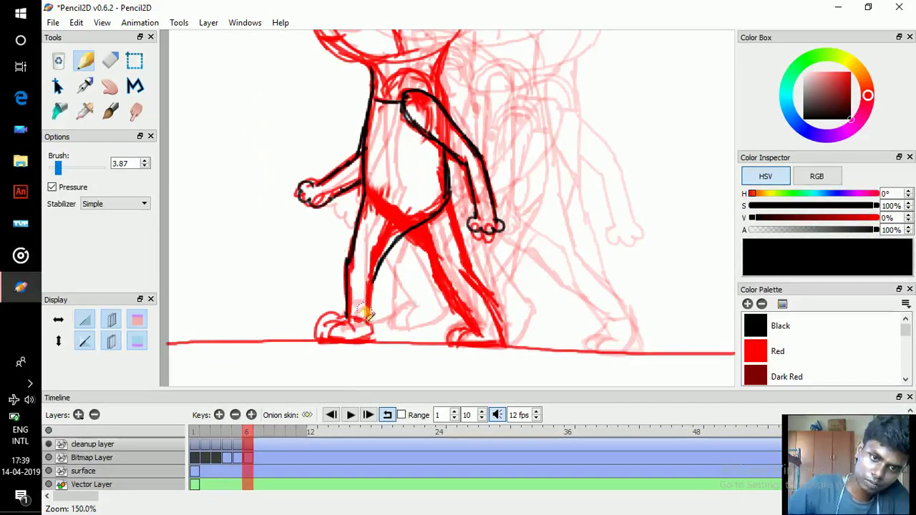
{"action": "left_click_drag", "start_coordinate": [368, 323], "coordinate": [372, 282]}
{"action": "mouse_move", "coordinate": [323, 335]}
{"action": "left_mouse_down"}
{"action": "mouse_move", "coordinate": [369, 335]}
{"action": "mouse_move", "coordinate": [342, 324]}
{"action": "left_mouse_up"}
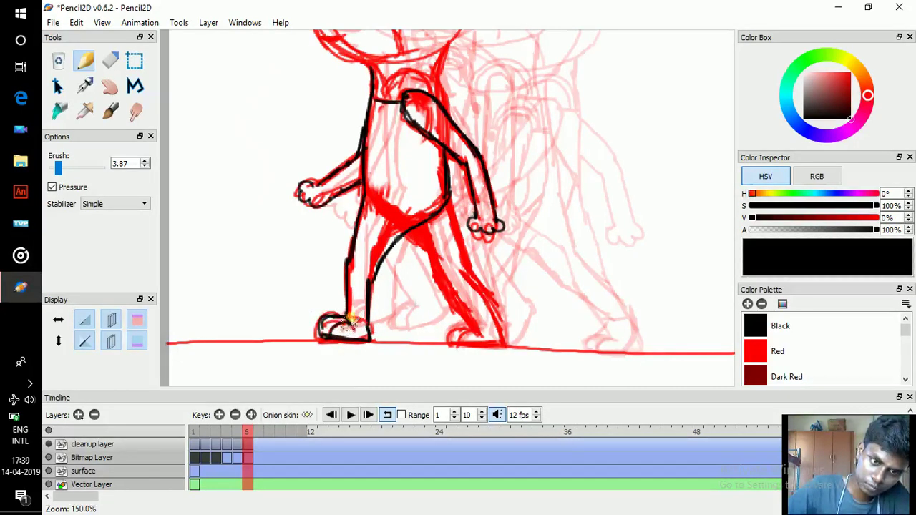
- Ink both edges of frame 6's trailing leg from the hip to the ground line, including its foot
{"action": "key", "text": "space"}
{"action": "mouse_move", "coordinate": [401, 279]}
{"action": "left_mouse_down"}
{"action": "mouse_move", "coordinate": [340, 280]}
{"action": "mouse_move", "coordinate": [362, 242]}
{"action": "left_mouse_up"}
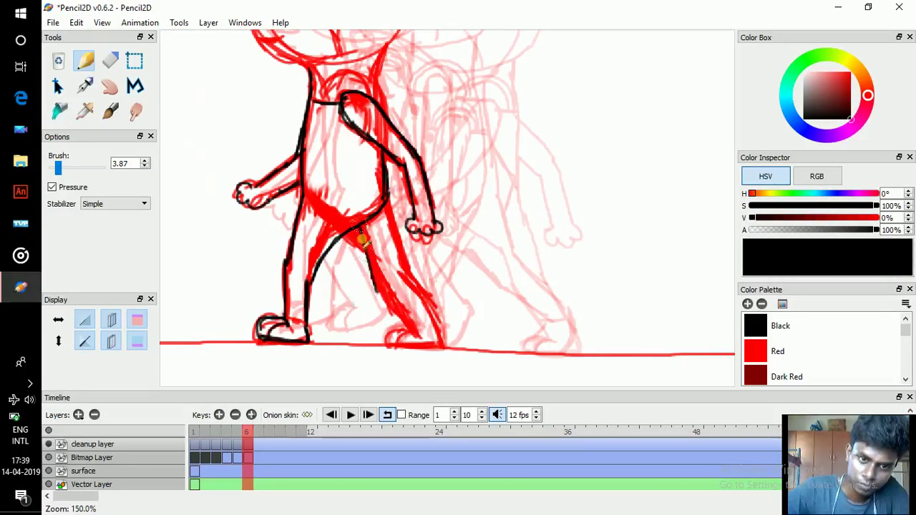
{"action": "left_click_drag", "start_coordinate": [378, 293], "coordinate": [416, 335]}
{"action": "left_click_drag", "start_coordinate": [408, 270], "coordinate": [387, 203]}
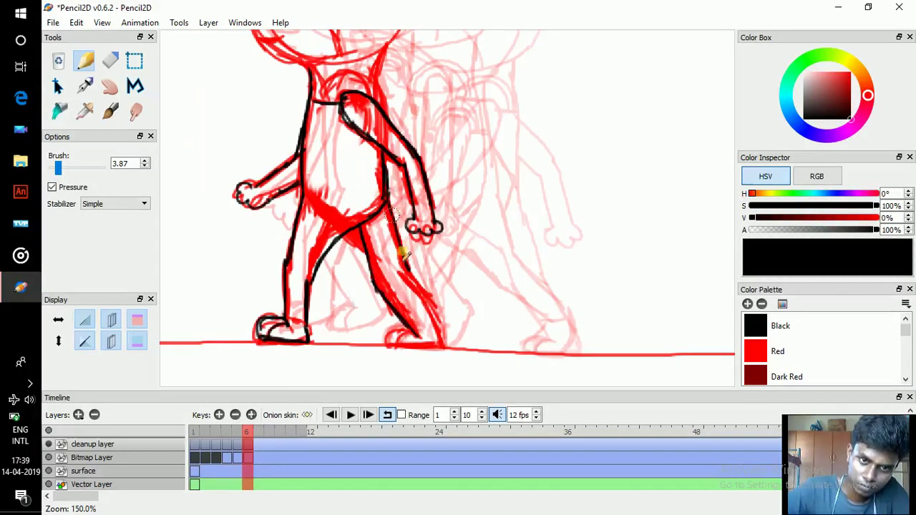
{"action": "left_click_drag", "start_coordinate": [407, 270], "coordinate": [442, 337]}
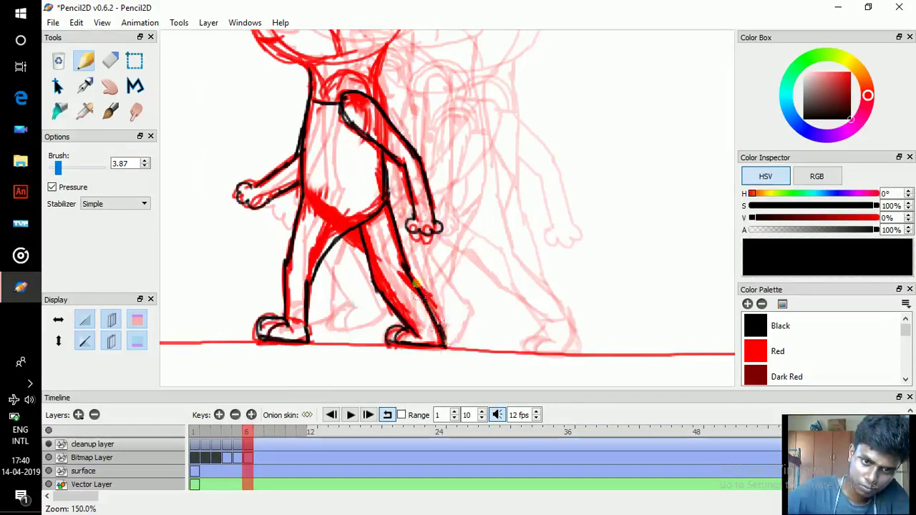
- Flip back and forth through the earlier frames and frame 6 to examine the motion of the head and upper body
{"action": "scroll", "coordinate": [450, 301], "scroll_direction": "up", "scroll_amount": 5}
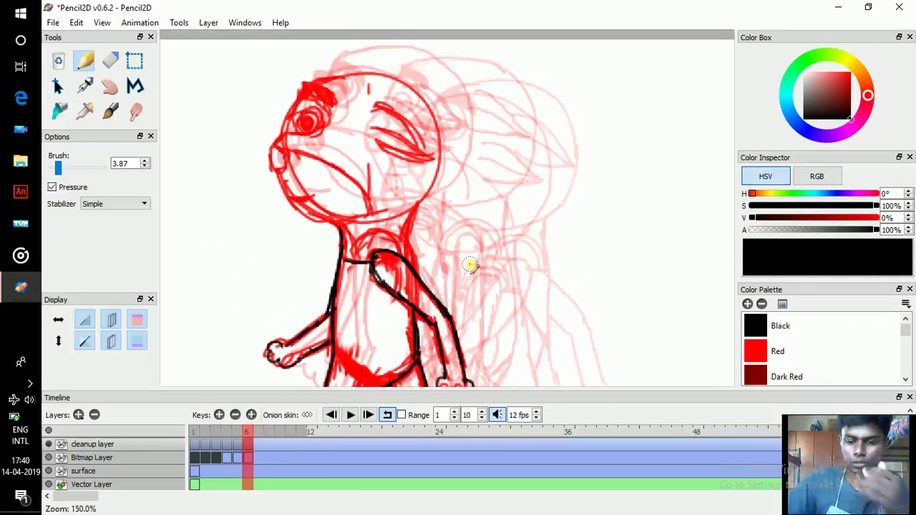
{"action": "key", "text": "comma"}
{"action": "key", "text": "comma"}
{"action": "key", "text": "comma"}
{"action": "key", "text": "period"}
{"action": "key", "text": "period"}
{"action": "key", "text": "period"}
{"action": "key", "text": "comma"}
{"action": "key", "text": "comma"}
{"action": "key", "text": "comma"}
{"action": "key", "text": "comma"}
{"action": "key", "text": "period"}
{"action": "key", "text": "period"}
{"action": "key", "text": "period"}
{"action": "key", "text": "period"}
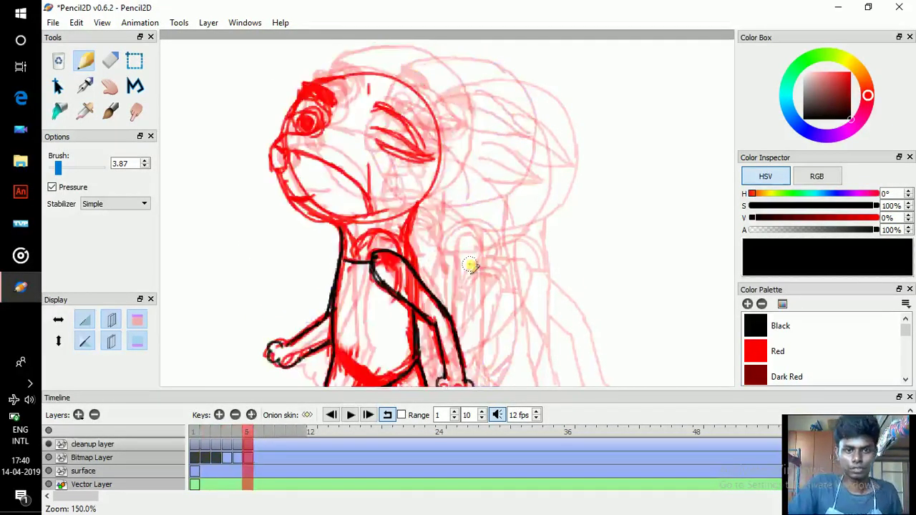
{"action": "key", "text": "comma"}
{"action": "key", "text": "comma"}
{"action": "key", "text": "comma"}
{"action": "key", "text": "period"}
{"action": "key", "text": "period"}
{"action": "key", "text": "comma"}
{"action": "key", "text": "period"}
{"action": "key", "text": "period"}
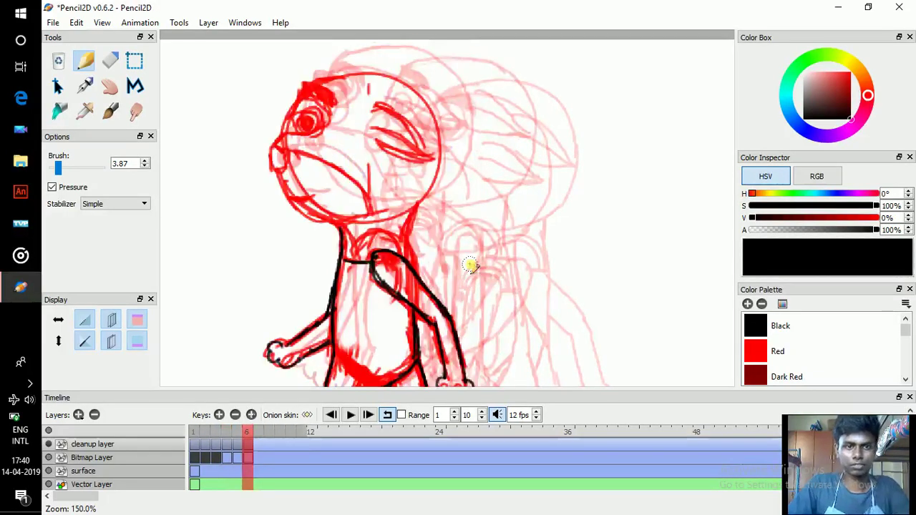
- Ink the back of frame 6's neck, the mouth, the nose and the jawline
{"action": "scroll", "coordinate": [469, 265], "scroll_direction": "up", "scroll_amount": 1}
{"action": "key", "text": "space"}
{"action": "mouse_move", "coordinate": [379, 205]}
{"action": "left_mouse_down"}
{"action": "mouse_move", "coordinate": [415, 179]}
{"action": "mouse_move", "coordinate": [466, 210]}
{"action": "left_mouse_up"}
{"action": "left_click_drag", "start_coordinate": [304, 227], "coordinate": [330, 223]}
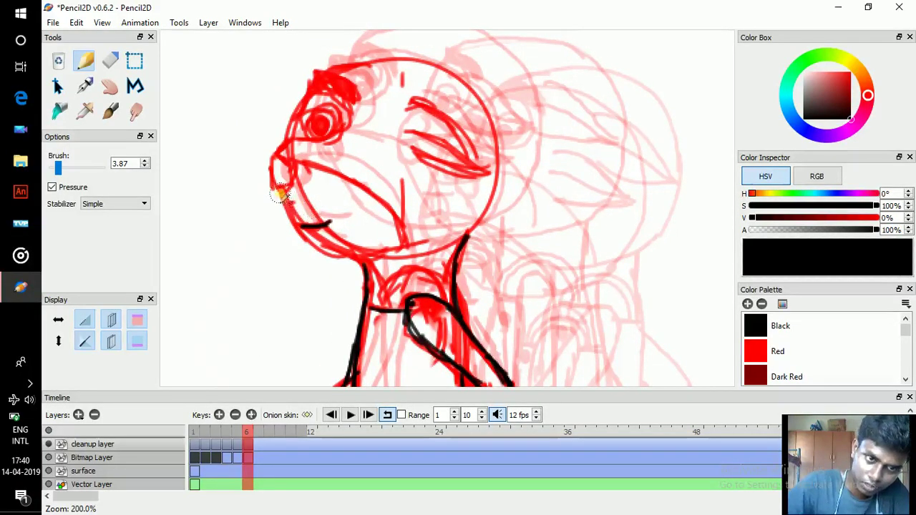
{"action": "mouse_move", "coordinate": [283, 172]}
{"action": "left_mouse_down"}
{"action": "mouse_move", "coordinate": [274, 159]}
{"action": "mouse_move", "coordinate": [287, 173]}
{"action": "mouse_move", "coordinate": [301, 223]}
{"action": "left_mouse_up"}
{"action": "mouse_move", "coordinate": [280, 188]}
{"action": "left_mouse_down"}
{"action": "mouse_move", "coordinate": [324, 251]}
{"action": "mouse_move", "coordinate": [384, 268]}
{"action": "mouse_move", "coordinate": [409, 266]}
{"action": "left_mouse_up"}
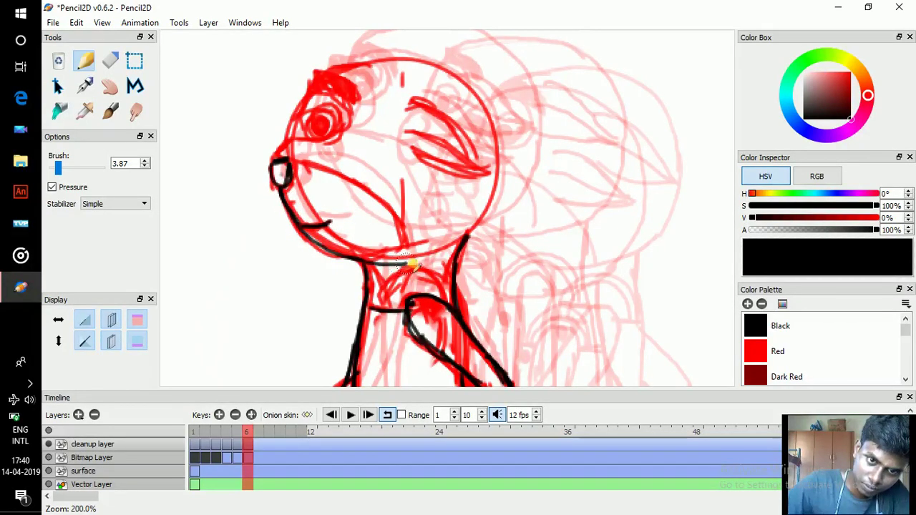
- Ink frame 6's round head outline from the nape, over the forehead and across the top of the skull
{"action": "mouse_move", "coordinate": [464, 240]}
{"action": "left_mouse_down"}
{"action": "mouse_move", "coordinate": [493, 186]}
{"action": "mouse_move", "coordinate": [495, 153]}
{"action": "left_mouse_up"}
{"action": "mouse_move", "coordinate": [304, 159]}
{"action": "left_mouse_down"}
{"action": "mouse_move", "coordinate": [276, 156]}
{"action": "mouse_move", "coordinate": [292, 163]}
{"action": "mouse_move", "coordinate": [282, 147]}
{"action": "mouse_move", "coordinate": [303, 126]}
{"action": "mouse_move", "coordinate": [322, 78]}
{"action": "mouse_move", "coordinate": [322, 86]}
{"action": "left_mouse_up"}
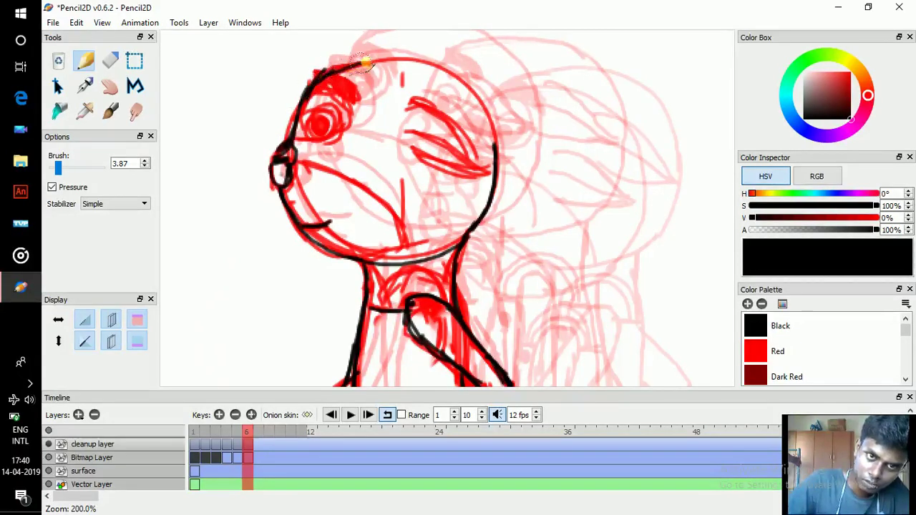
{"action": "mouse_move", "coordinate": [364, 63]}
{"action": "left_mouse_down"}
{"action": "mouse_move", "coordinate": [421, 63]}
{"action": "mouse_move", "coordinate": [476, 98]}
{"action": "mouse_move", "coordinate": [496, 158]}
{"action": "left_mouse_up"}
- Ink frame 6's eye with its filled pupil and the thick eyebrow above it
{"action": "mouse_move", "coordinate": [295, 139]}
{"action": "left_mouse_down"}
{"action": "mouse_move", "coordinate": [321, 140]}
{"action": "mouse_move", "coordinate": [325, 93]}
{"action": "left_mouse_up"}
{"action": "mouse_move", "coordinate": [305, 120]}
{"action": "left_mouse_down"}
{"action": "mouse_move", "coordinate": [331, 132]}
{"action": "mouse_move", "coordinate": [329, 109]}
{"action": "mouse_move", "coordinate": [309, 110]}
{"action": "mouse_move", "coordinate": [310, 129]}
{"action": "mouse_move", "coordinate": [323, 125]}
{"action": "mouse_move", "coordinate": [310, 81]}
{"action": "mouse_move", "coordinate": [349, 91]}
{"action": "mouse_move", "coordinate": [324, 95]}
{"action": "mouse_move", "coordinate": [310, 79]}
{"action": "mouse_move", "coordinate": [356, 104]}
{"action": "left_mouse_up"}
{"action": "key", "text": "space"}
- Ink frame 6's pointed ear and the curved muzzle line from the nose down to the jaw
{"action": "mouse_move", "coordinate": [415, 109]}
{"action": "left_mouse_down"}
{"action": "mouse_move", "coordinate": [386, 93]}
{"action": "mouse_move", "coordinate": [416, 97]}
{"action": "mouse_move", "coordinate": [458, 151]}
{"action": "left_mouse_up"}
{"action": "mouse_move", "coordinate": [375, 120]}
{"action": "left_mouse_down"}
{"action": "mouse_move", "coordinate": [451, 149]}
{"action": "mouse_move", "coordinate": [414, 153]}
{"action": "mouse_move", "coordinate": [460, 154]}
{"action": "left_mouse_up"}
{"action": "left_click_drag", "start_coordinate": [385, 136], "coordinate": [460, 154]}
{"action": "mouse_move", "coordinate": [263, 152]}
{"action": "left_mouse_down"}
{"action": "mouse_move", "coordinate": [294, 154]}
{"action": "mouse_move", "coordinate": [345, 179]}
{"action": "mouse_move", "coordinate": [381, 248]}
{"action": "left_mouse_up"}
- Ink frame 6's clothing details: the curved shoulder strap, the filled button and the long line down the torso
{"action": "key", "text": "space"}
{"action": "left_click_drag", "start_coordinate": [384, 174], "coordinate": [392, 130]}
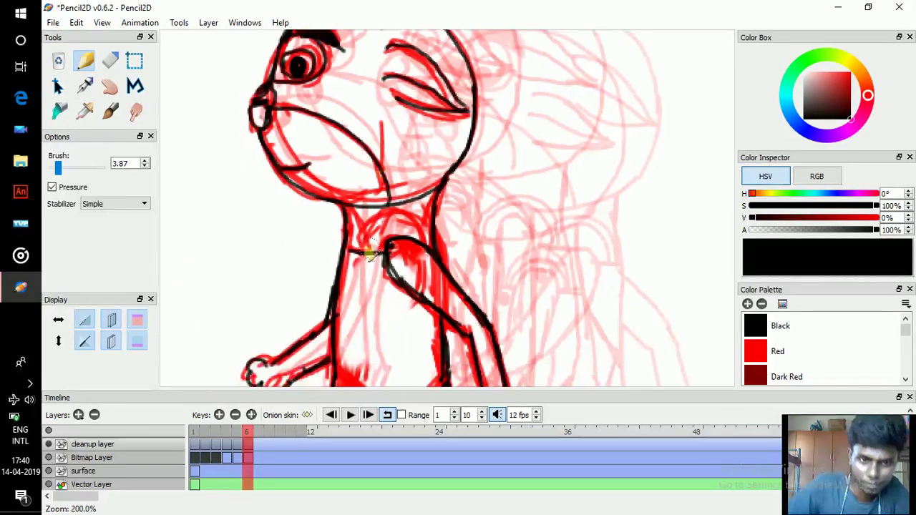
{"action": "mouse_move", "coordinate": [364, 247]}
{"action": "left_mouse_down"}
{"action": "mouse_move", "coordinate": [393, 219]}
{"action": "mouse_move", "coordinate": [425, 232]}
{"action": "mouse_move", "coordinate": [359, 233]}
{"action": "mouse_move", "coordinate": [384, 214]}
{"action": "mouse_move", "coordinate": [413, 216]}
{"action": "mouse_move", "coordinate": [429, 242]}
{"action": "left_mouse_up"}
{"action": "scroll", "coordinate": [400, 229], "scroll_direction": "down", "scroll_amount": 3}
{"action": "left_click_drag", "start_coordinate": [352, 222], "coordinate": [351, 213]}
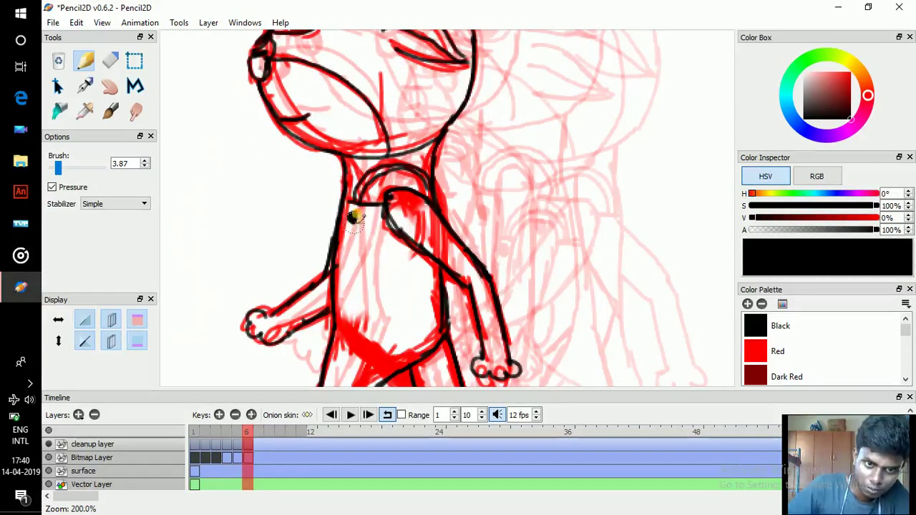
{"action": "mouse_move", "coordinate": [377, 323]}
{"action": "left_mouse_down"}
{"action": "mouse_move", "coordinate": [372, 199]}
{"action": "mouse_move", "coordinate": [375, 250]}
{"action": "left_mouse_up"}
- Hide the rough sketches on the Bitmap Layer and play back the inked walk animation
{"action": "key", "text": "ctrl+Down"}
{"action": "key", "text": "ctrl+Down"}
{"action": "key", "text": "ctrl+Down"}
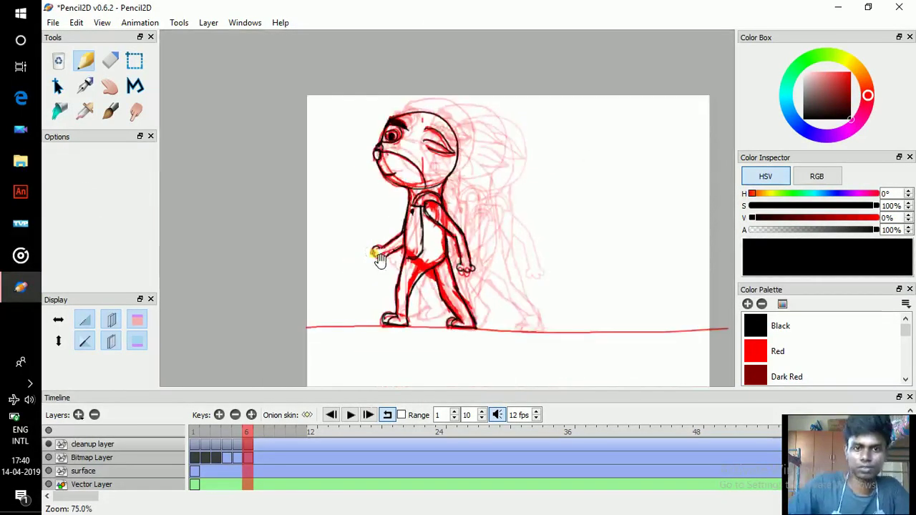
{"action": "left_click", "coordinate": [48, 458]}
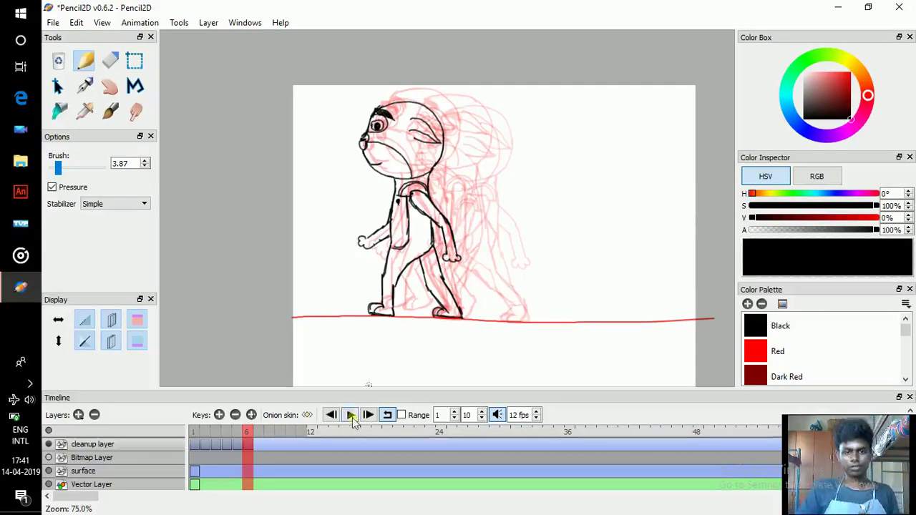
{"action": "left_click", "coordinate": [352, 415]}
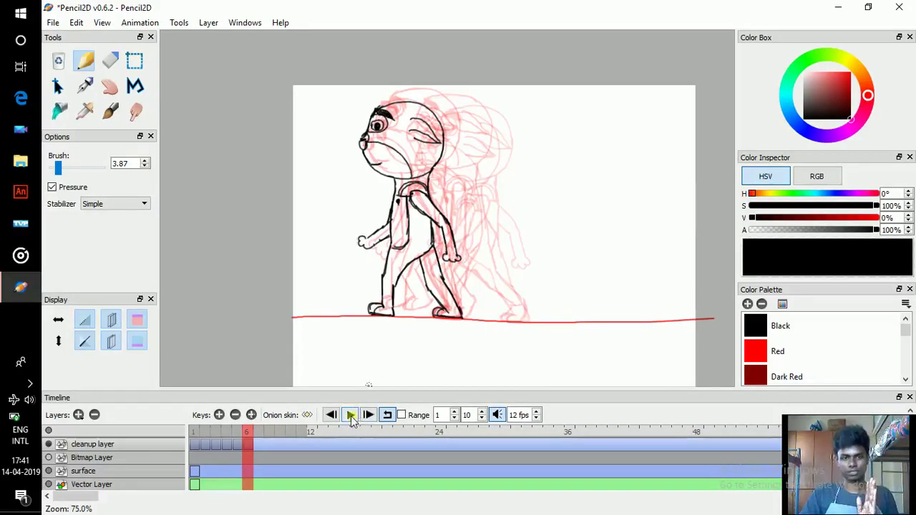
{"action": "left_click", "coordinate": [352, 416]}
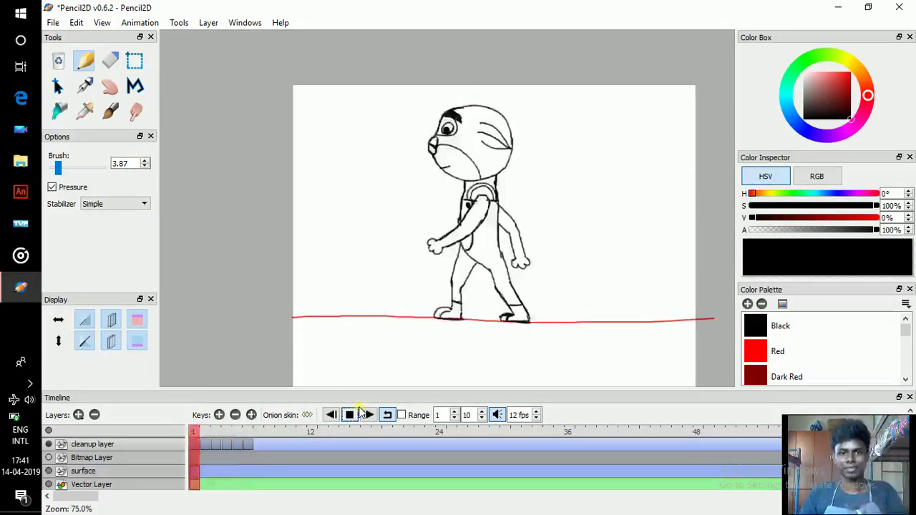